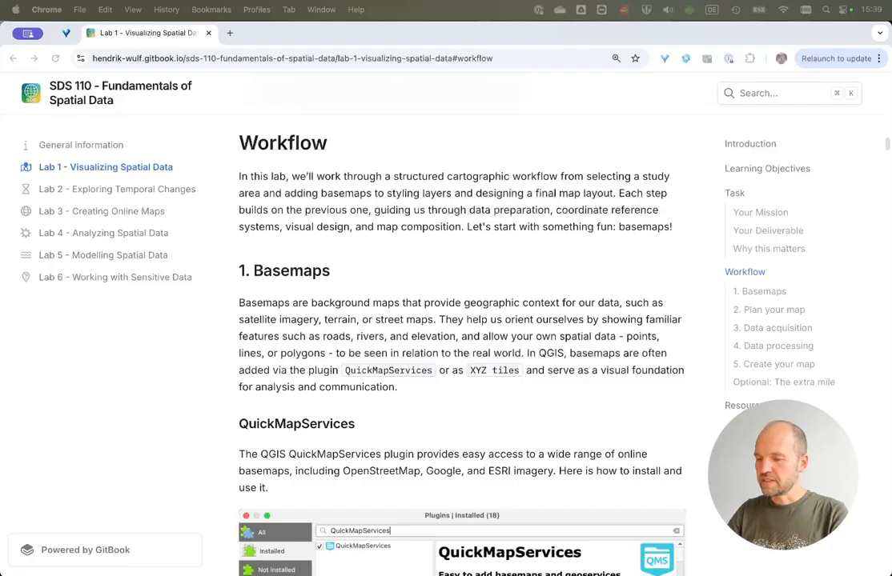
Step: Switch to QGIS and review the list of panels that can be shown or hidden
{"action": "key", "text": "super+Tab"}
{"action": "key", "text": "super+Tab"}
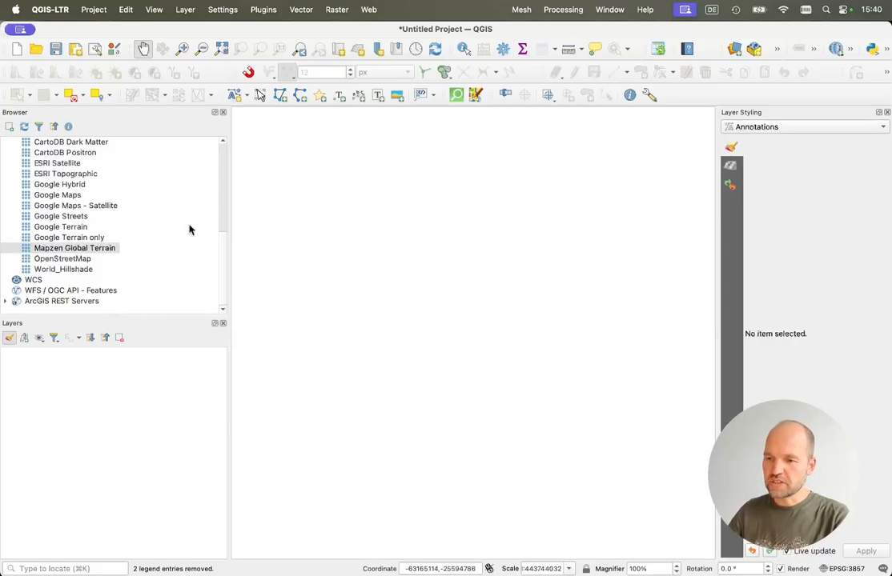
{"action": "left_click", "coordinate": [184, 10]}
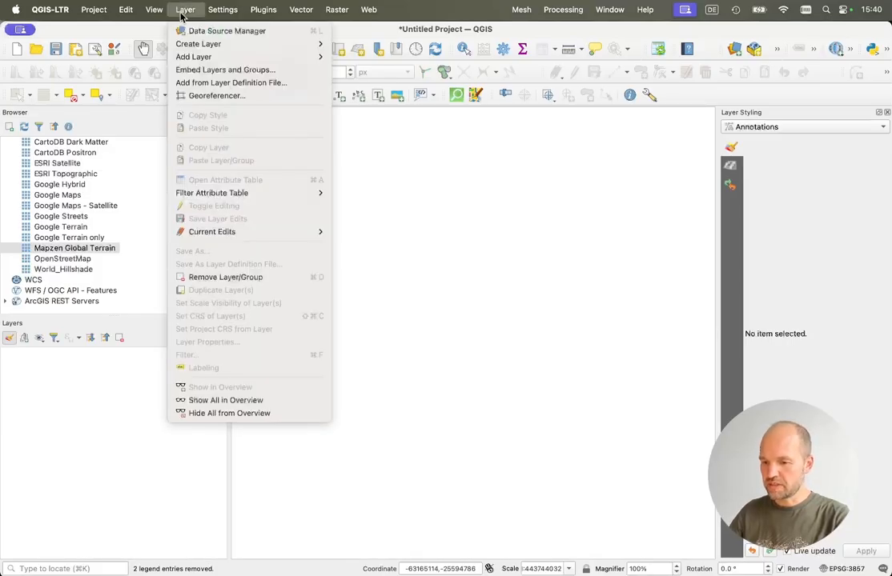
{"action": "mouse_move", "coordinate": [160, 17]}
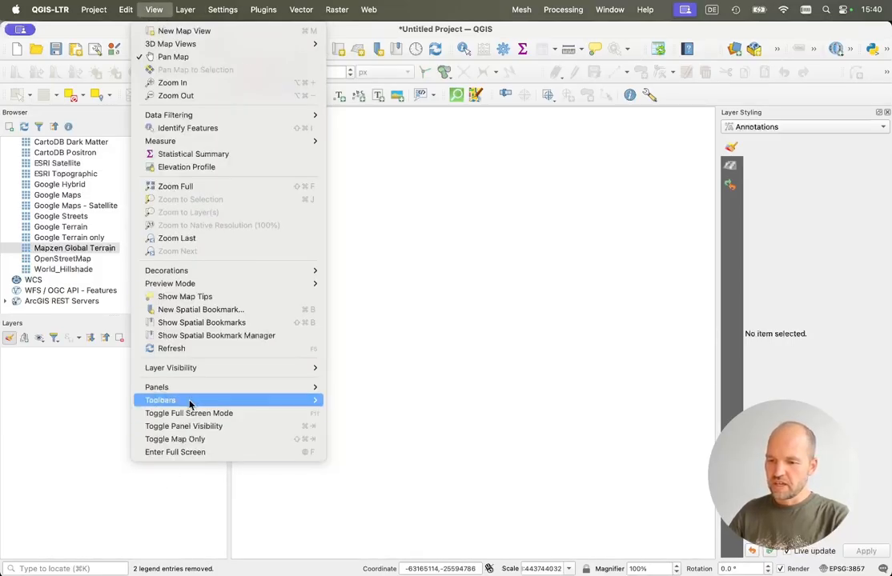
{"action": "mouse_move", "coordinate": [190, 392]}
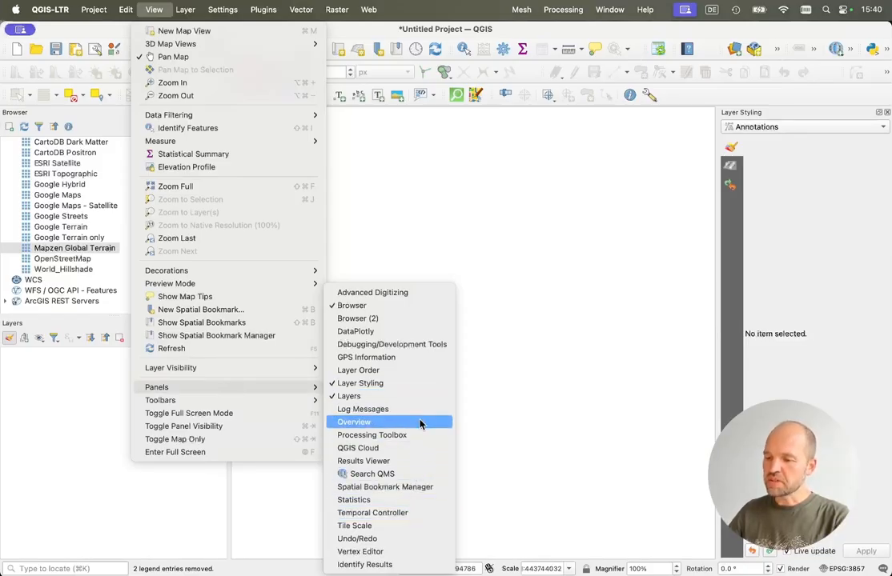
{"action": "left_click", "coordinate": [555, 354]}
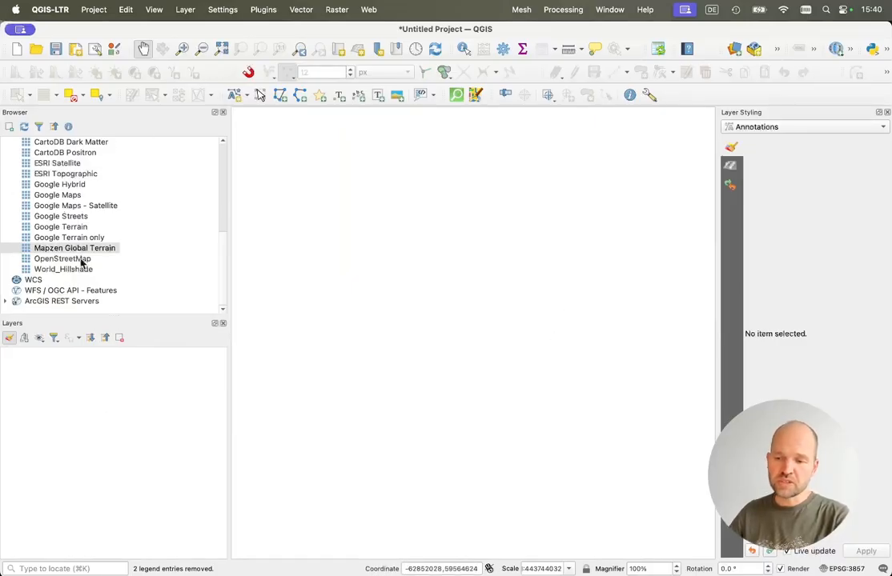
Step: Collapse the XYZ Tiles connections in the Browser tree
{"action": "scroll", "coordinate": [80, 260], "scroll_direction": "up", "scroll_amount": 5}
{"action": "left_click", "coordinate": [5, 249]}
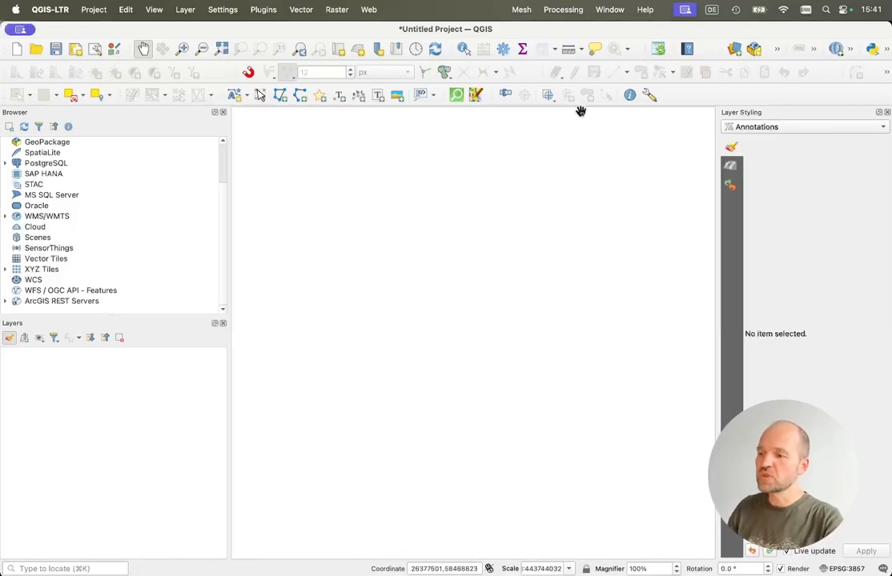
Step: Examine which panels and toolbars are enabled in the interface, leaving the selection as it is
{"action": "right_click", "coordinate": [718, 99]}
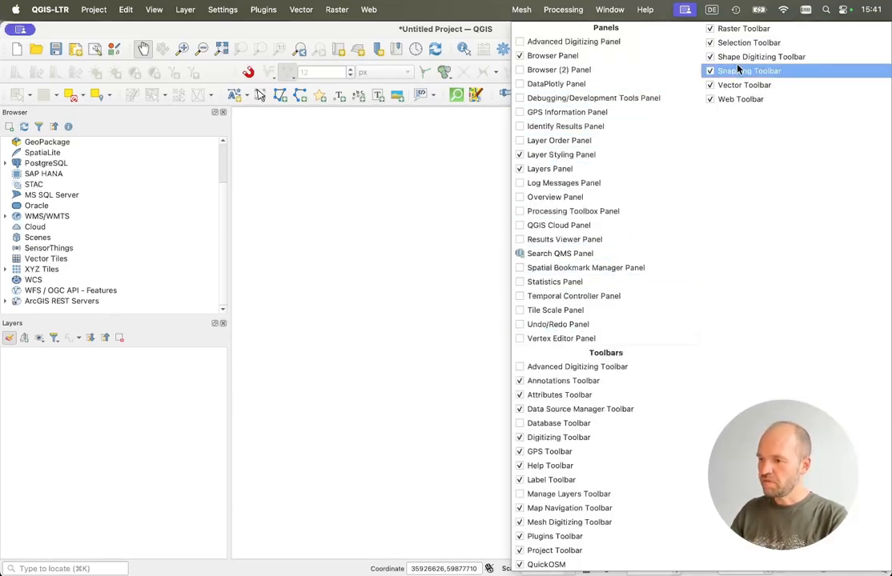
{"action": "left_click", "coordinate": [392, 197]}
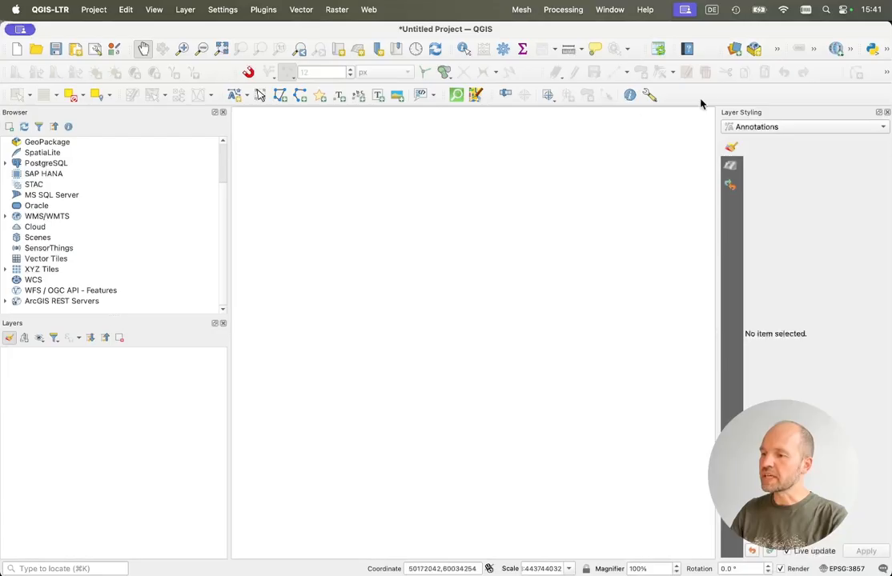
{"action": "right_click", "coordinate": [713, 97]}
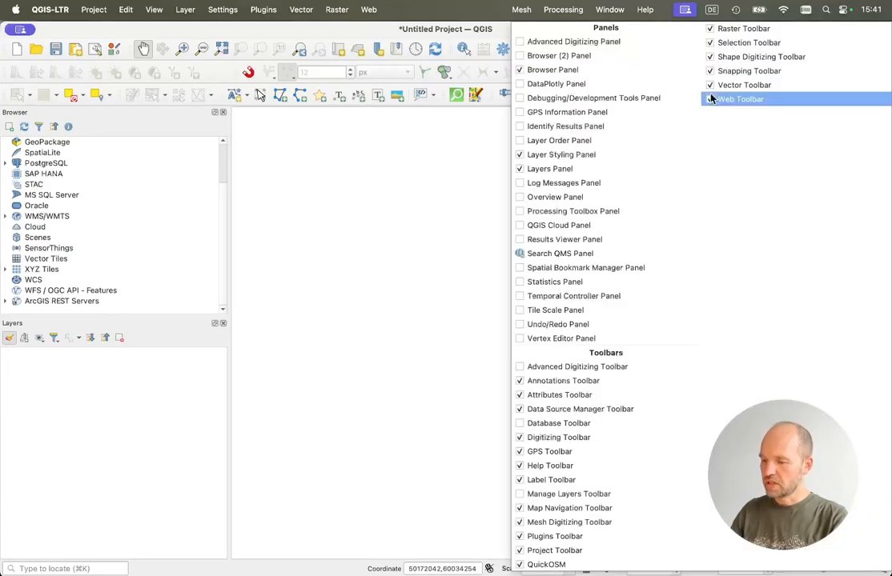
{"action": "left_click", "coordinate": [398, 203]}
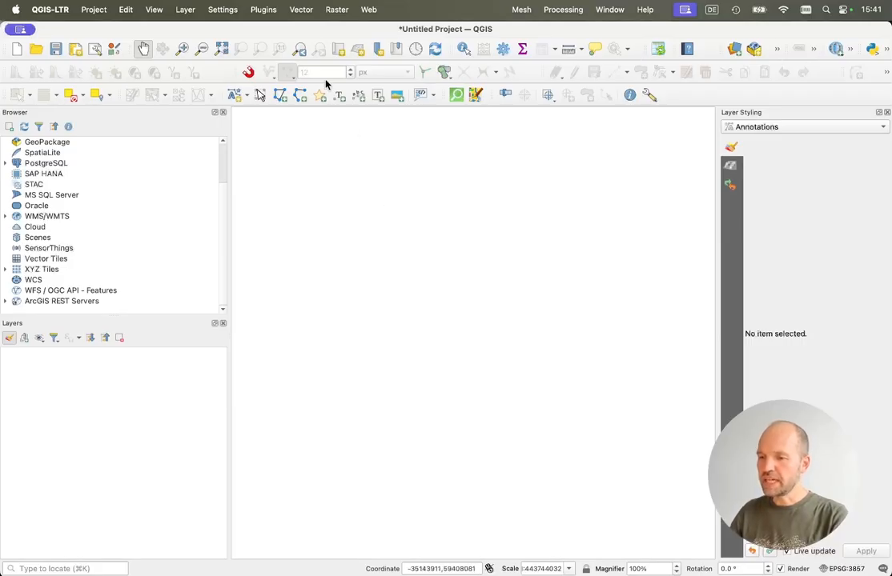
Step: Open the plugin manager and browse the full list of available plugins
{"action": "left_click", "coordinate": [267, 8]}
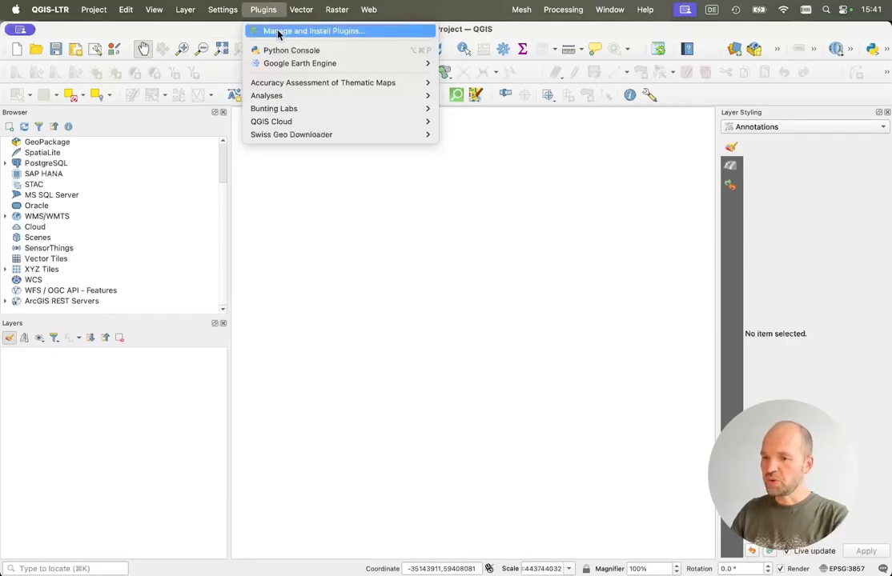
{"action": "left_click", "coordinate": [280, 32]}
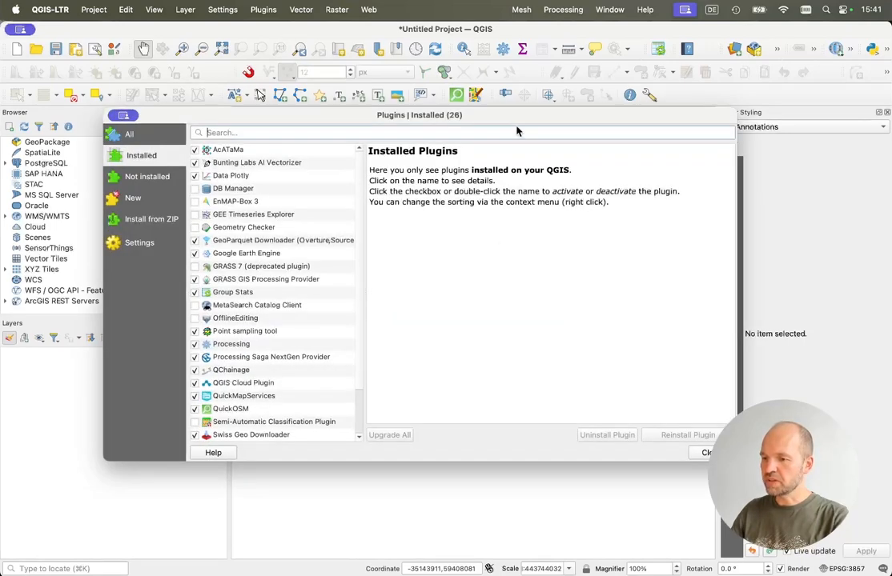
{"action": "left_click_drag", "start_coordinate": [520, 112], "coordinate": [546, 69]}
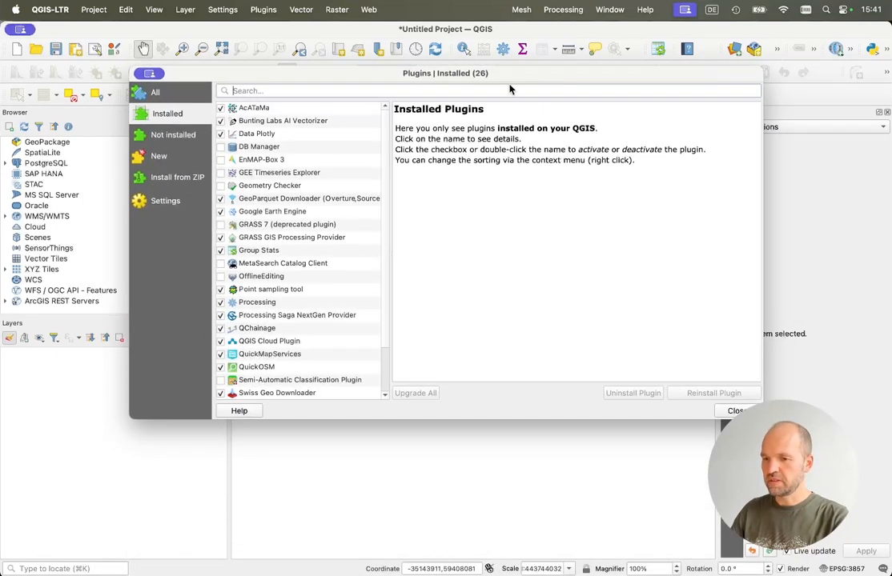
{"action": "left_click", "coordinate": [164, 93]}
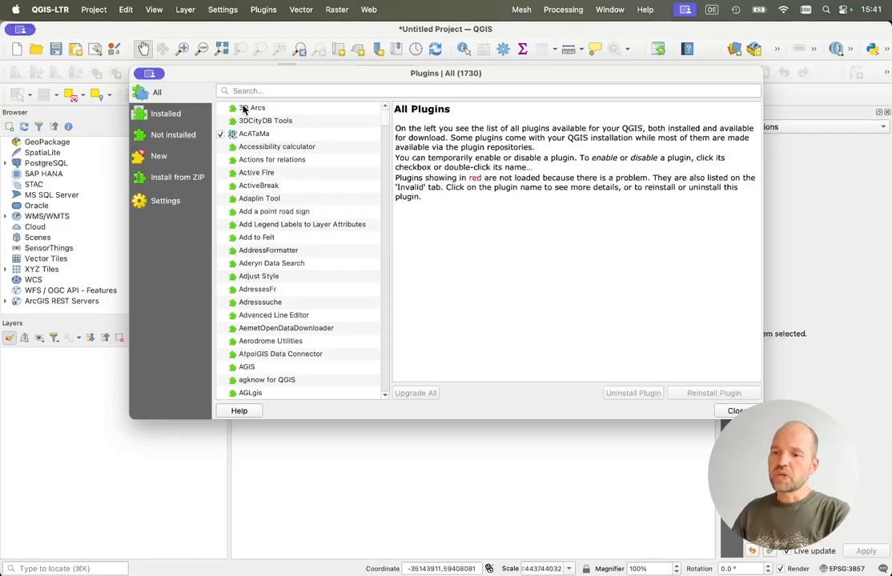
{"action": "left_click_drag", "start_coordinate": [384, 124], "coordinate": [391, 397]}
{"action": "left_click_drag", "start_coordinate": [390, 396], "coordinate": [394, 100]}
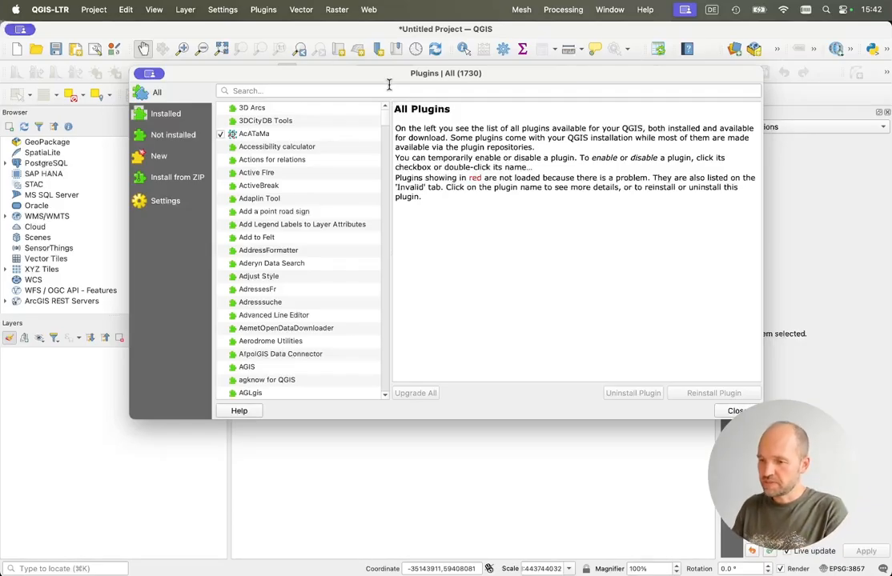
Step: Search all plugins for "QuickMa" and show the details of the QuickMapServices plugin
{"action": "left_click", "coordinate": [388, 90]}
{"action": "type", "text": "Q"}
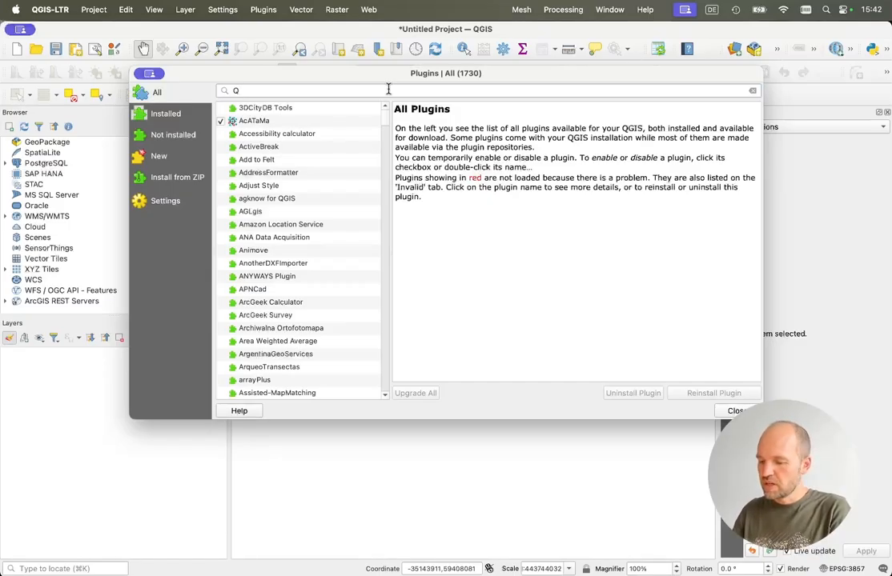
{"action": "type", "text": "uick"}
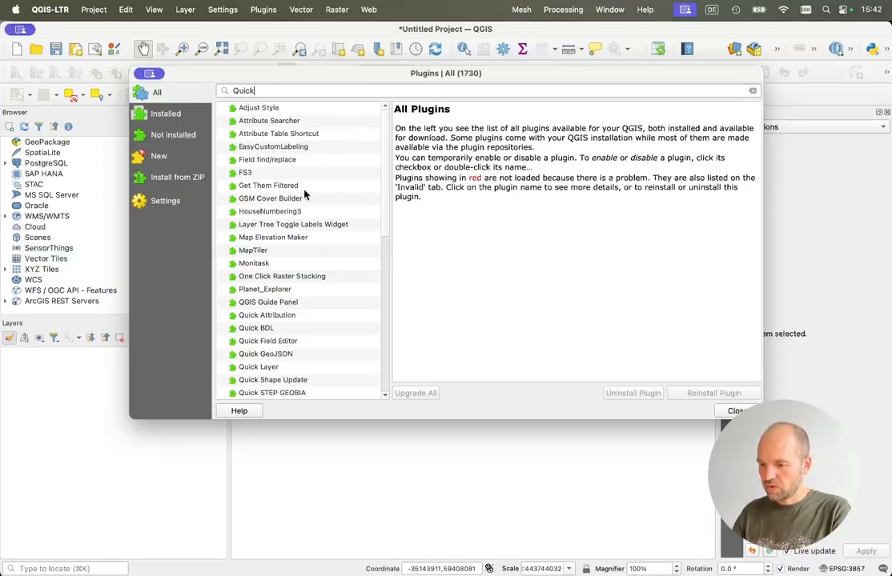
{"action": "type", "text": "Ma"}
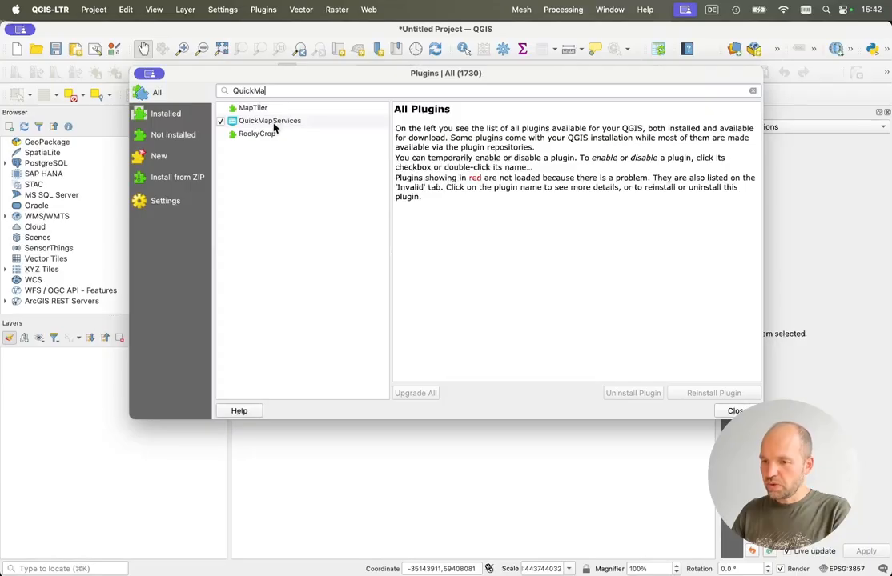
{"action": "left_click", "coordinate": [272, 123]}
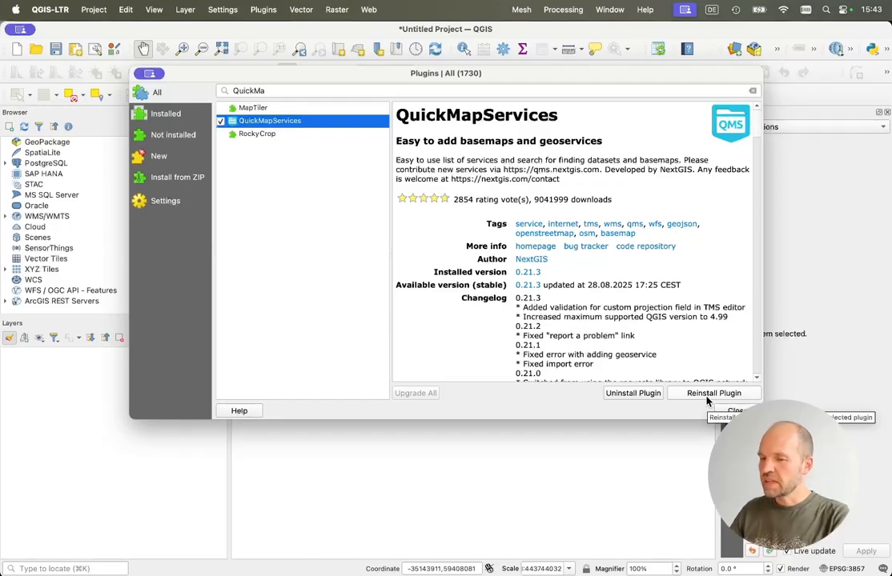
Step: Check that QuickMapServices is enabled in the unfiltered list of installed plugins, and close the plugin manager
{"action": "left_click", "coordinate": [168, 114]}
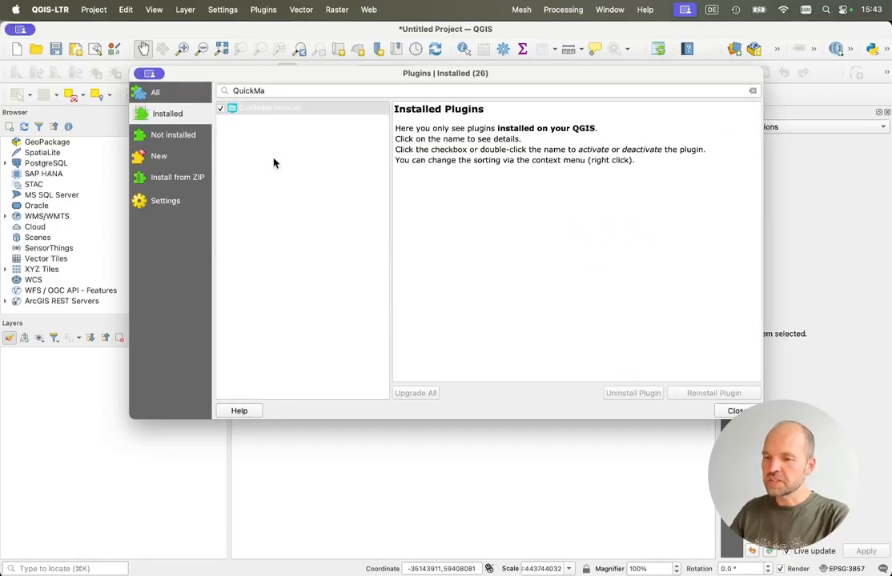
{"action": "double_click", "coordinate": [296, 93]}
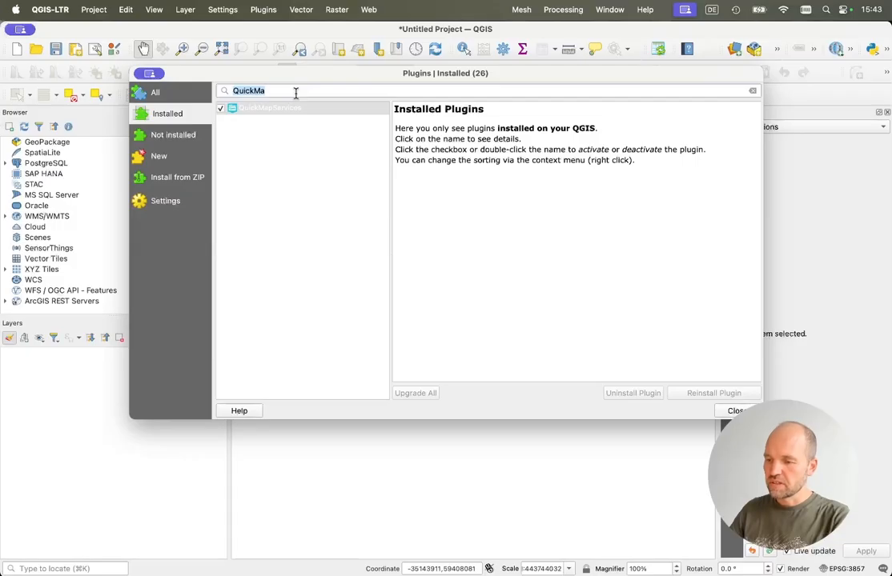
{"action": "key", "text": "BackSpace"}
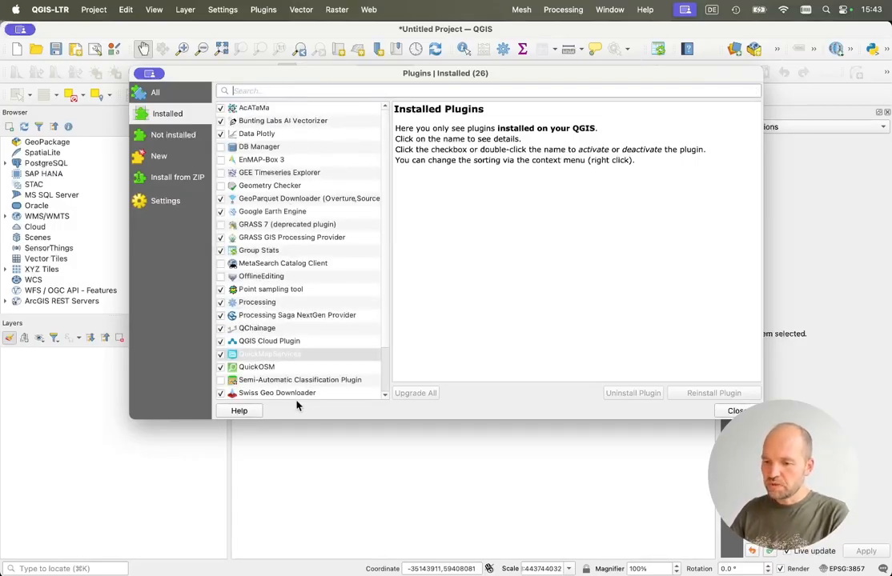
{"action": "left_click", "coordinate": [297, 357]}
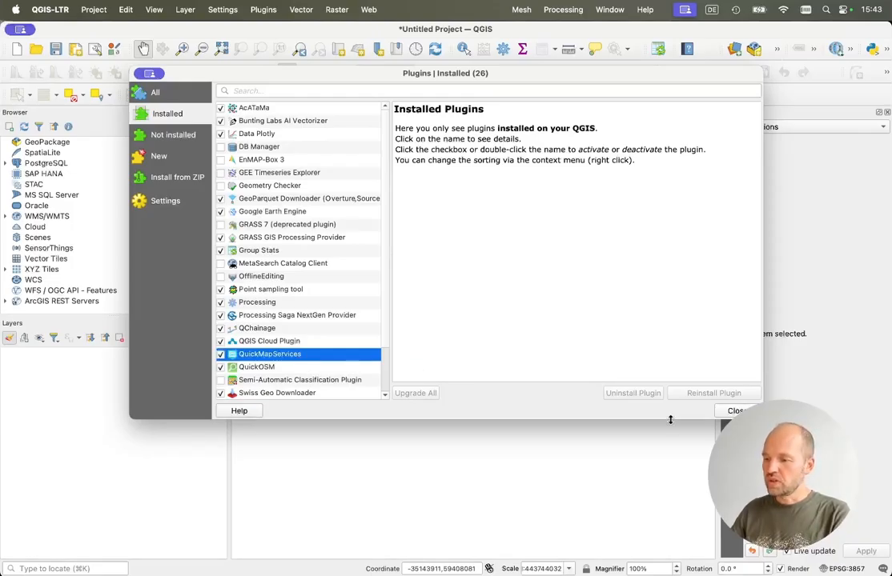
{"action": "left_click", "coordinate": [734, 412]}
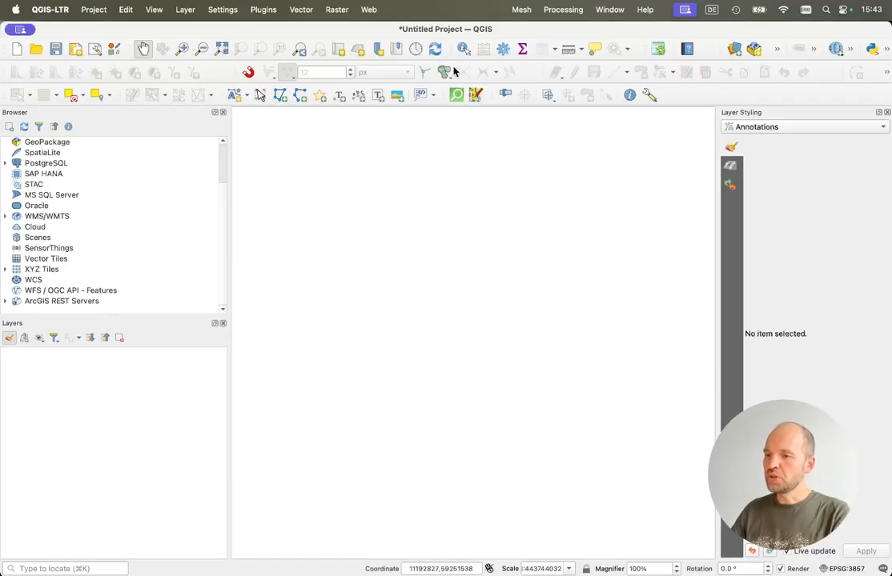
Step: Download the contributed services pack in the QuickMapServices settings and save the settings
{"action": "left_click", "coordinate": [369, 11]}
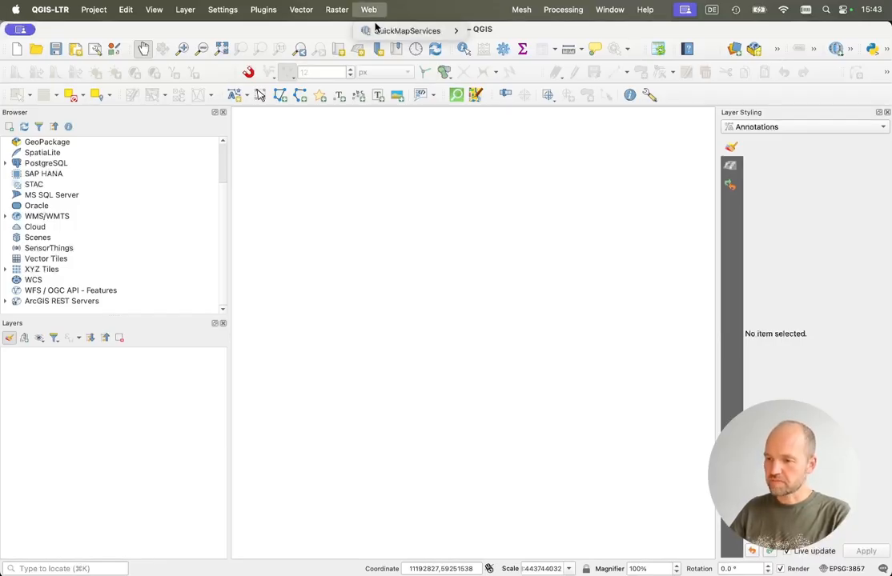
{"action": "mouse_move", "coordinate": [379, 35]}
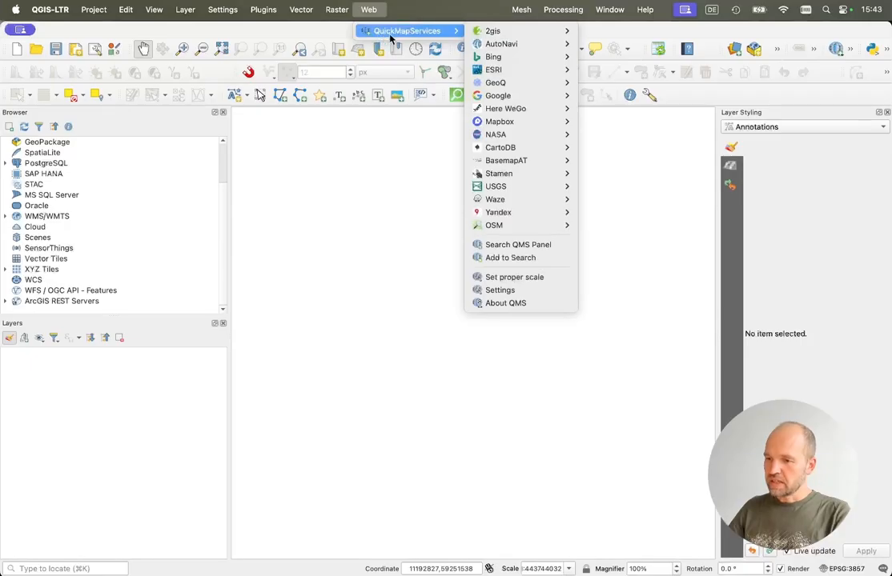
{"action": "mouse_move", "coordinate": [490, 32]}
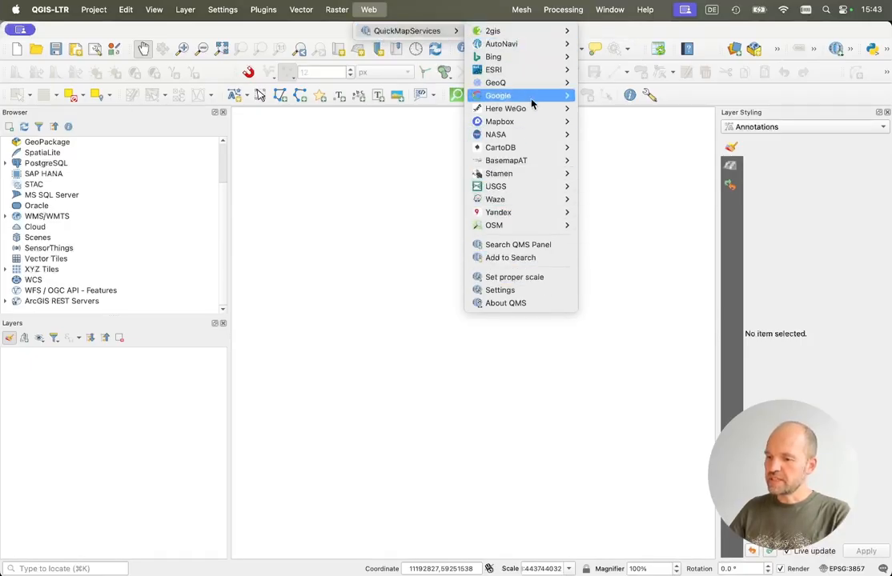
{"action": "left_click", "coordinate": [528, 291]}
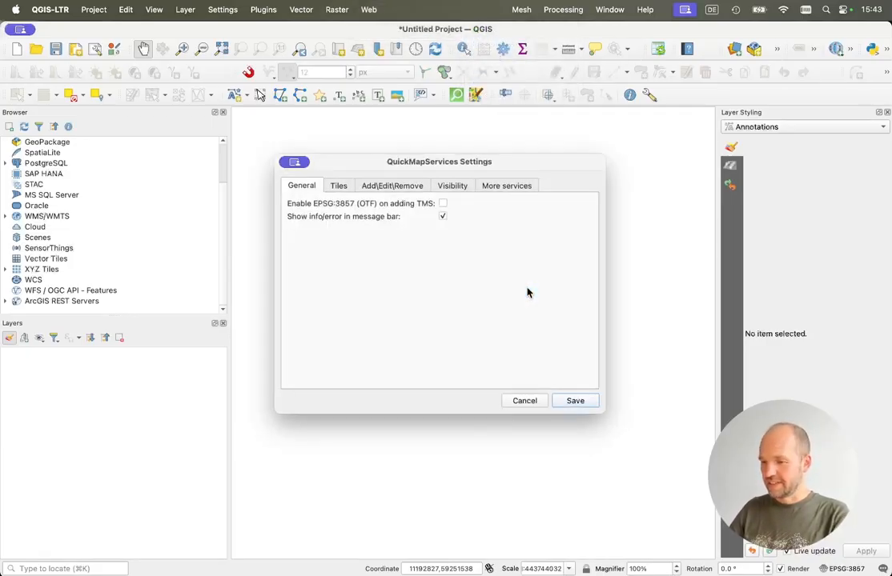
{"action": "left_click", "coordinate": [513, 186]}
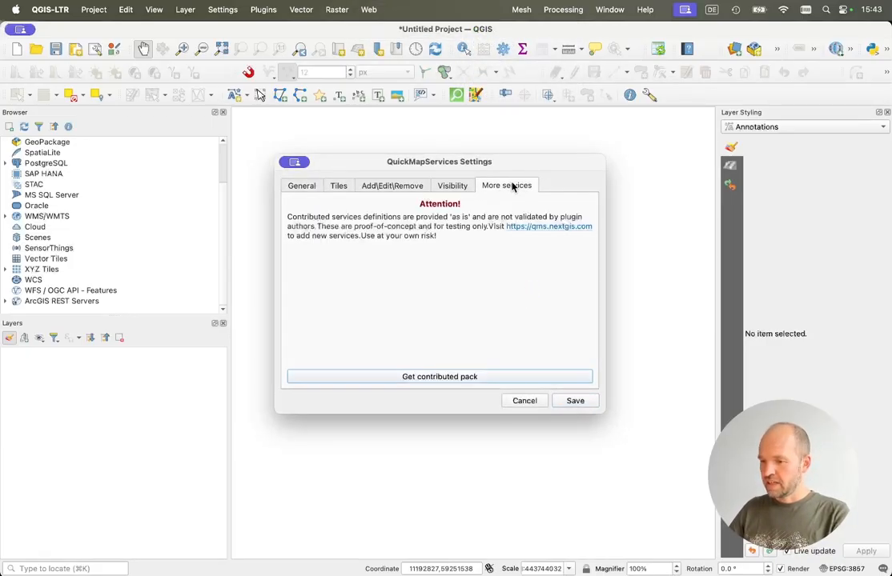
{"action": "left_click", "coordinate": [474, 380]}
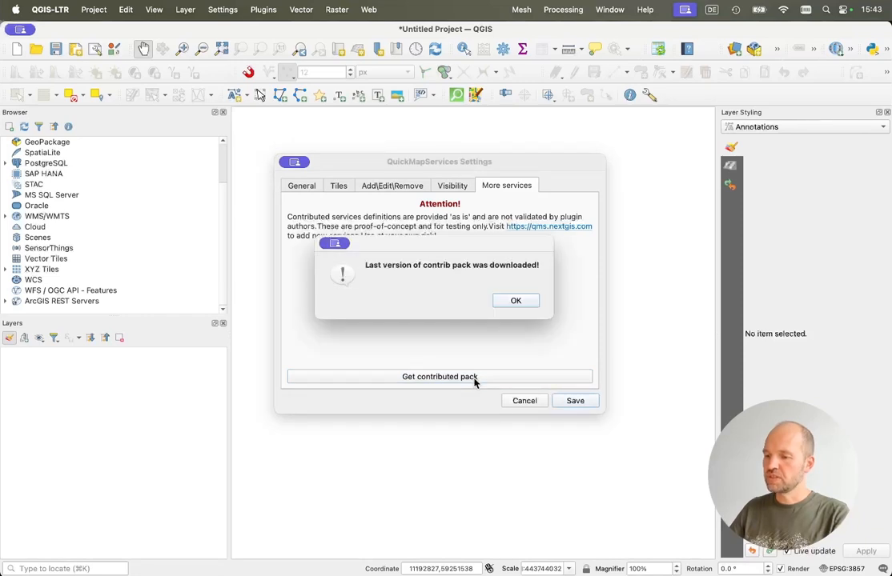
{"action": "left_click", "coordinate": [515, 300]}
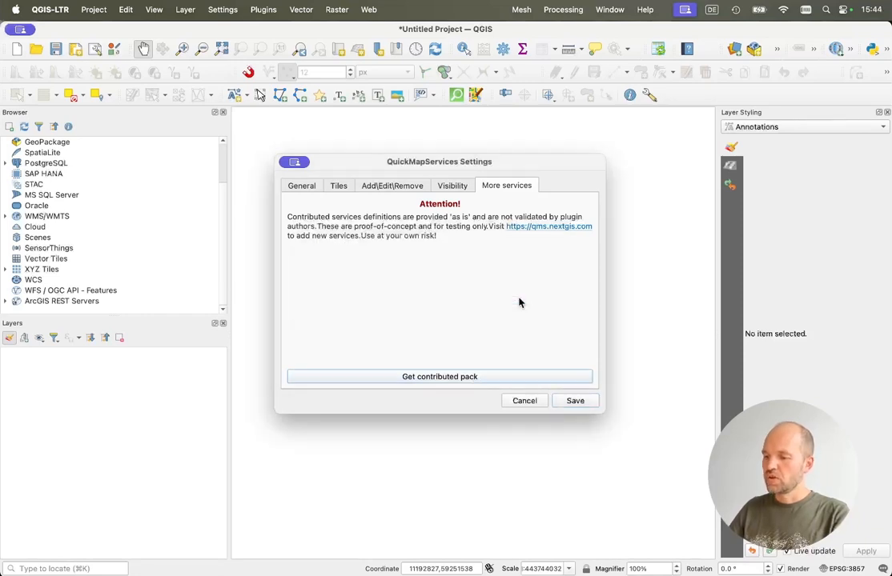
{"action": "left_click", "coordinate": [575, 402]}
Step: Add the OSM Standard basemap from the OSM group of QuickMapServices to the project
{"action": "left_click", "coordinate": [368, 9]}
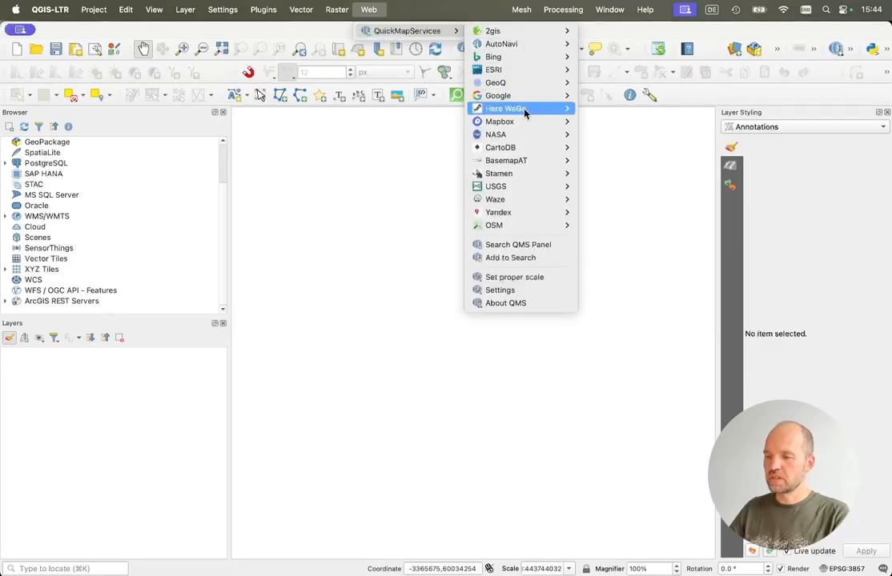
{"action": "mouse_move", "coordinate": [514, 189]}
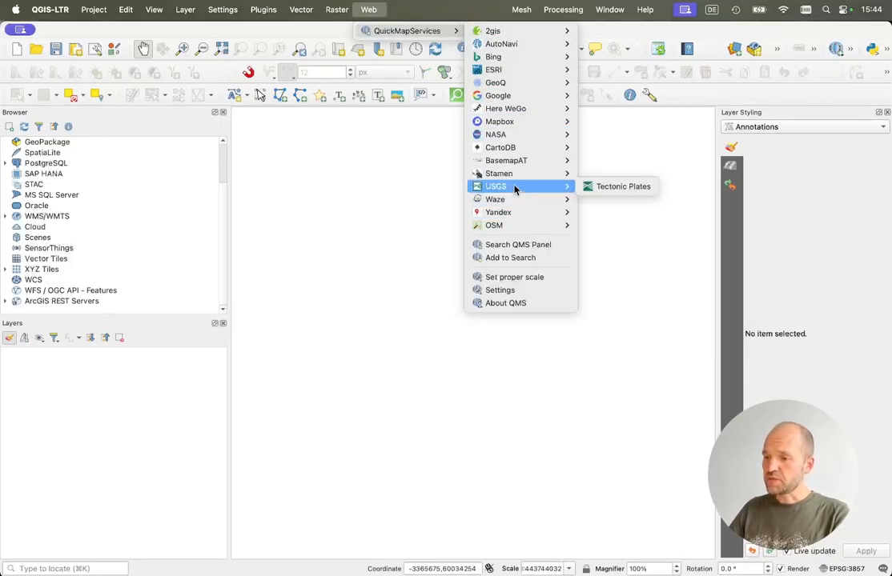
{"action": "mouse_move", "coordinate": [518, 123]}
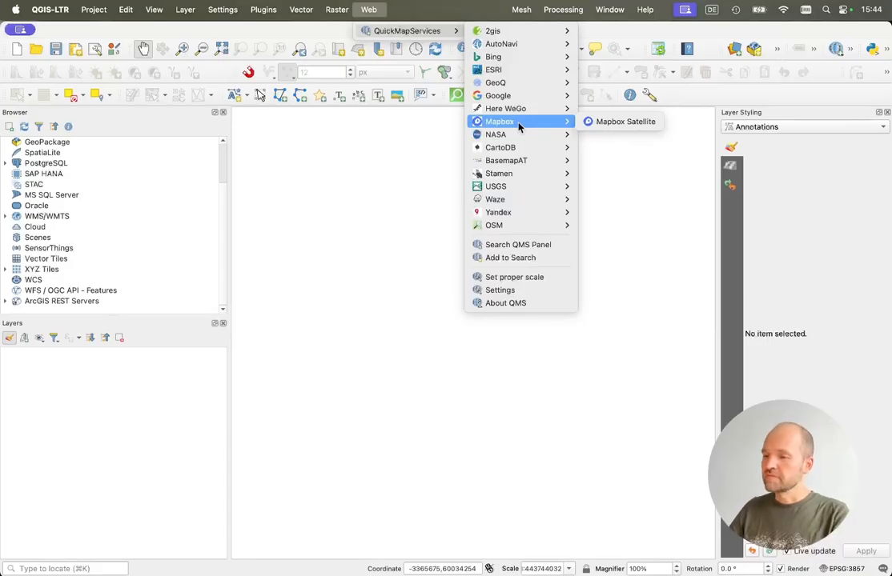
{"action": "mouse_move", "coordinate": [523, 104]}
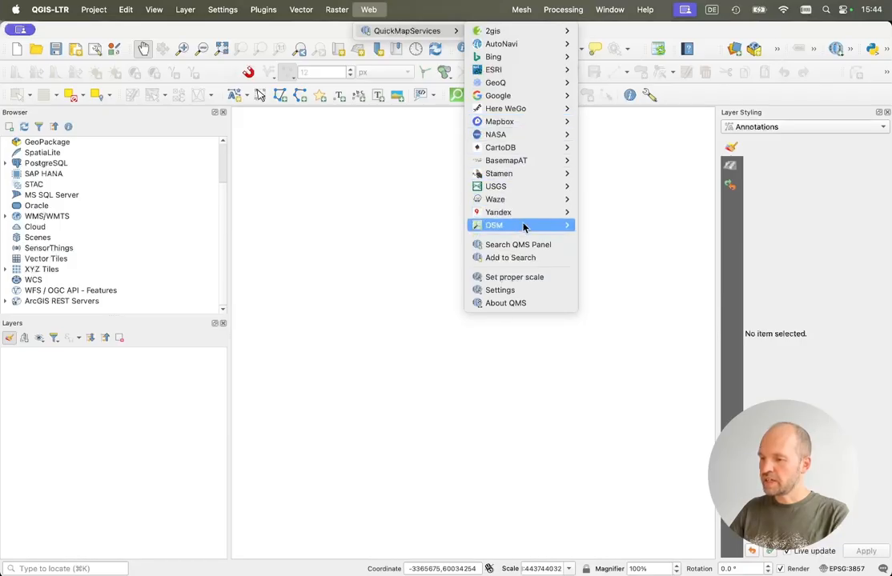
{"action": "mouse_move", "coordinate": [522, 225]}
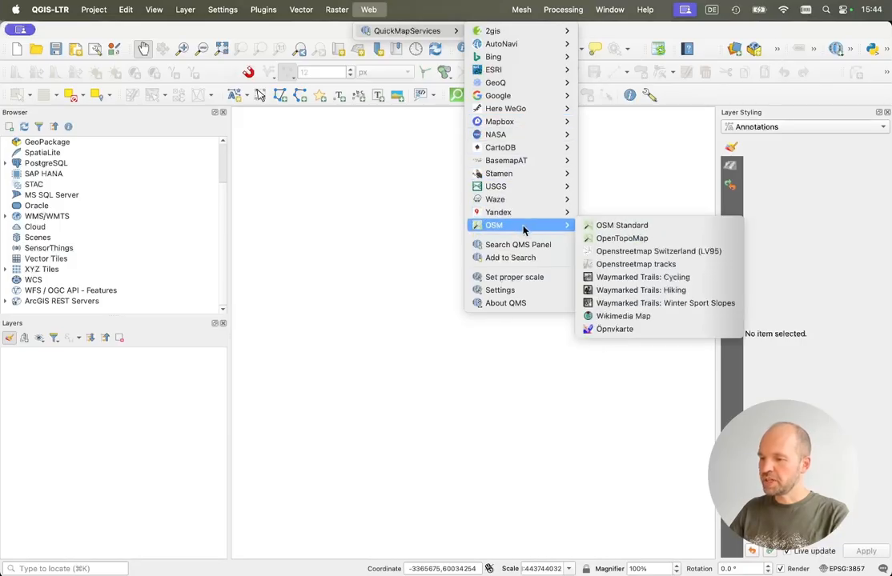
{"action": "left_click", "coordinate": [633, 230]}
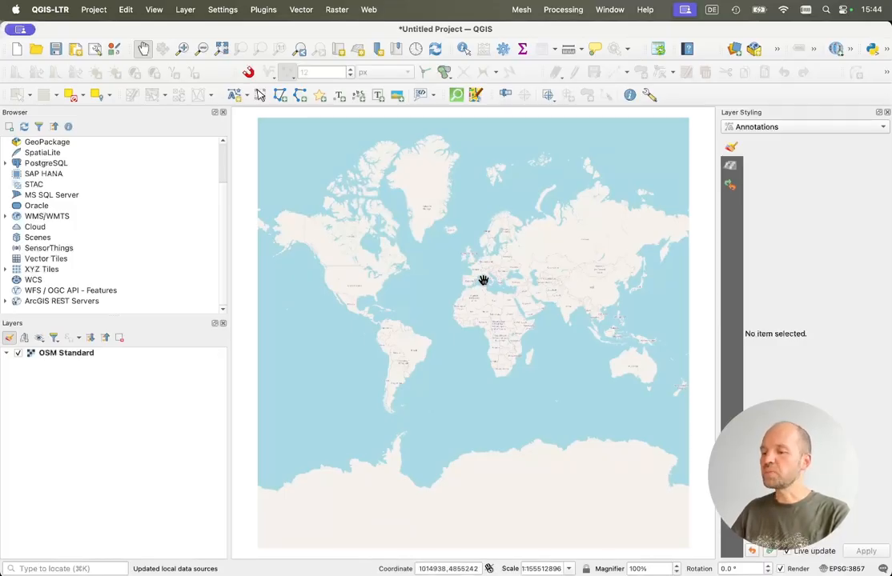
Step: Examine the OSM Standard basemap at different scales over Europe, Zürich and northern France to compare its level of detail
{"action": "scroll", "coordinate": [482, 280], "scroll_direction": "up", "scroll_amount": 3}
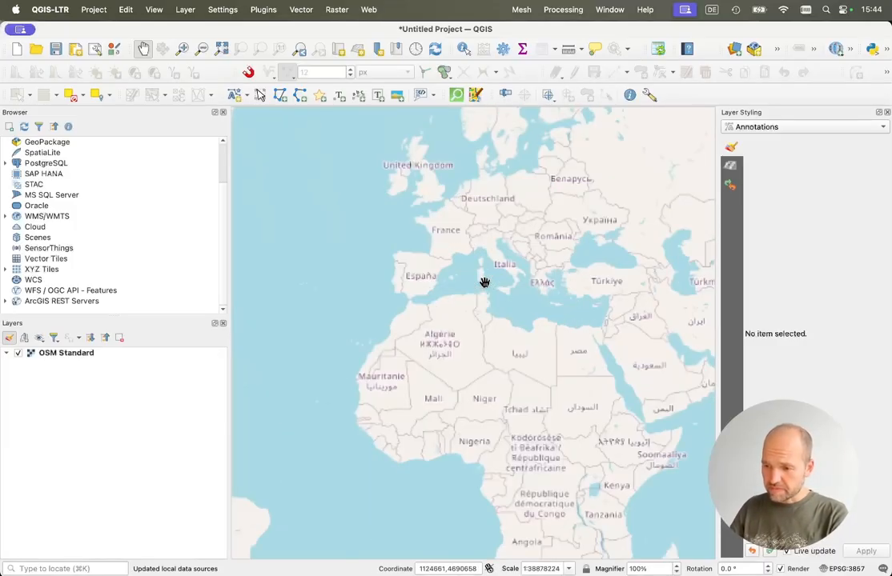
{"action": "left_click_drag", "start_coordinate": [495, 257], "coordinate": [506, 364]}
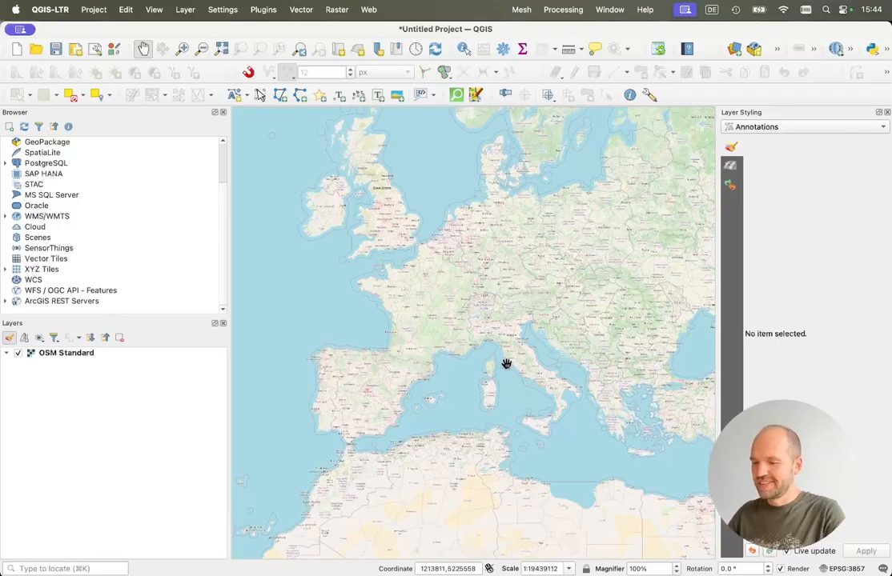
{"action": "scroll", "coordinate": [500, 300], "scroll_direction": "up", "scroll_amount": 2}
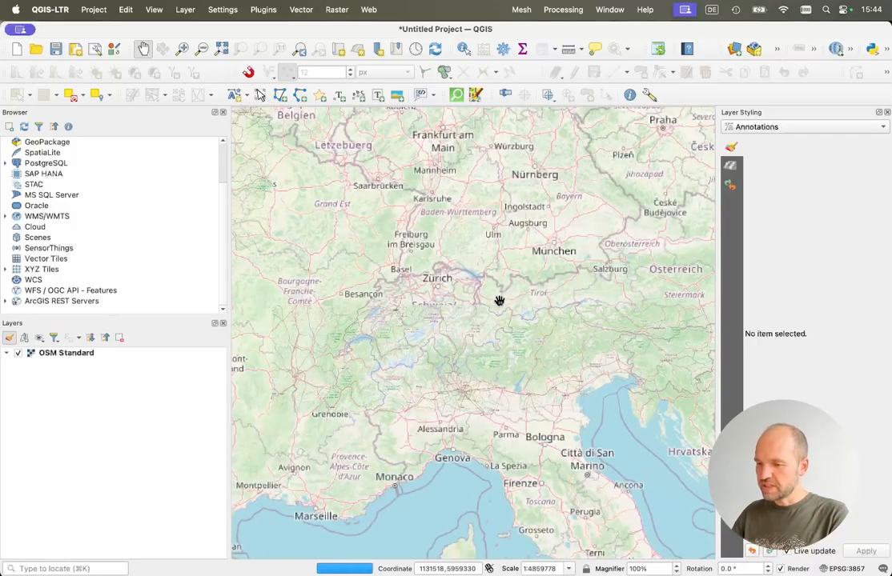
{"action": "scroll", "coordinate": [460, 306], "scroll_direction": "up", "scroll_amount": 2}
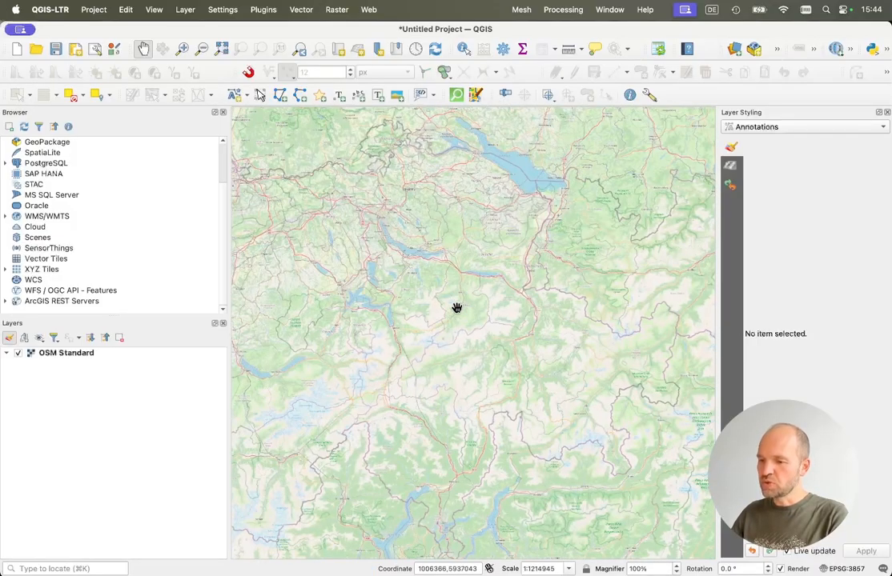
{"action": "scroll", "coordinate": [432, 240], "scroll_direction": "up", "scroll_amount": 4}
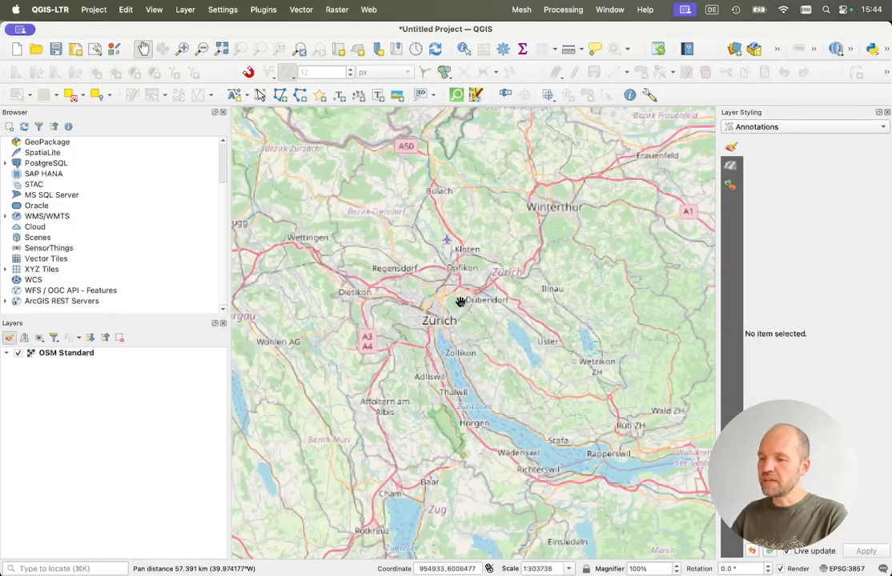
{"action": "scroll", "coordinate": [408, 323], "scroll_direction": "up", "scroll_amount": 1}
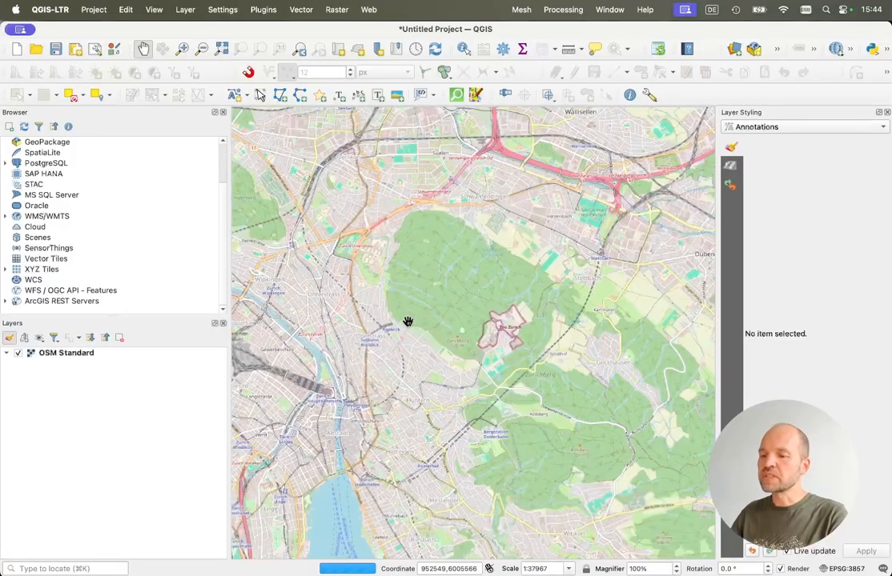
{"action": "left_click_drag", "start_coordinate": [403, 350], "coordinate": [450, 320]}
{"action": "scroll", "coordinate": [428, 380], "scroll_direction": "up", "scroll_amount": 1}
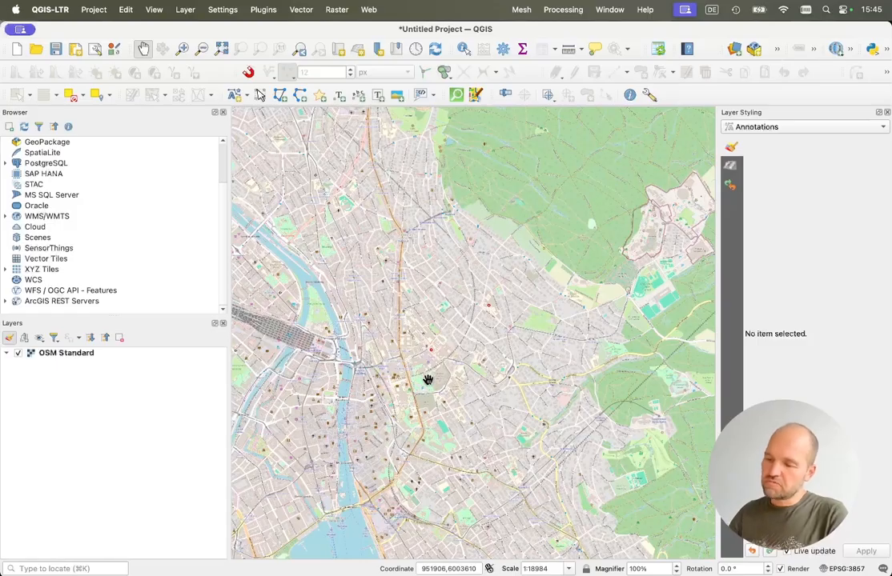
{"action": "scroll", "coordinate": [429, 380], "scroll_direction": "up", "scroll_amount": 2}
{"action": "scroll", "coordinate": [431, 377], "scroll_direction": "down", "scroll_amount": 2}
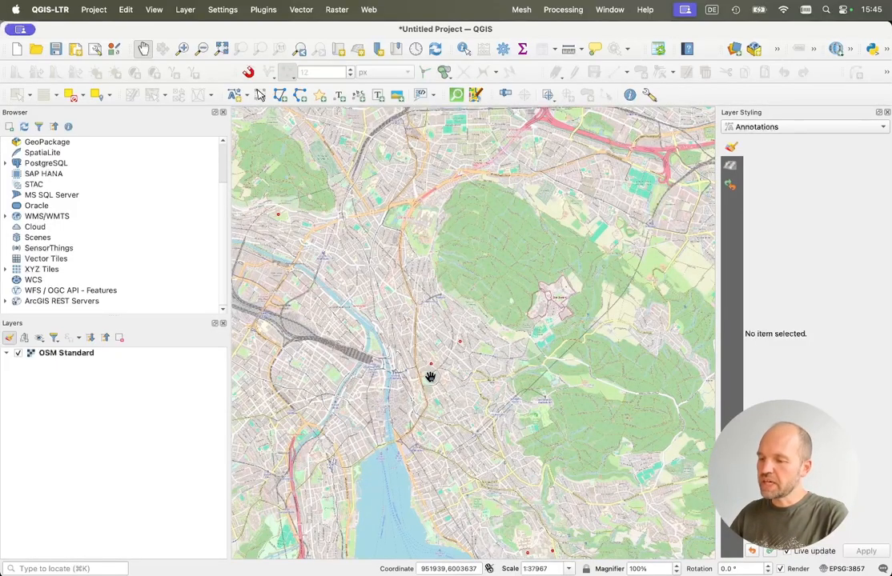
{"action": "scroll", "coordinate": [500, 341], "scroll_direction": "down", "scroll_amount": 7}
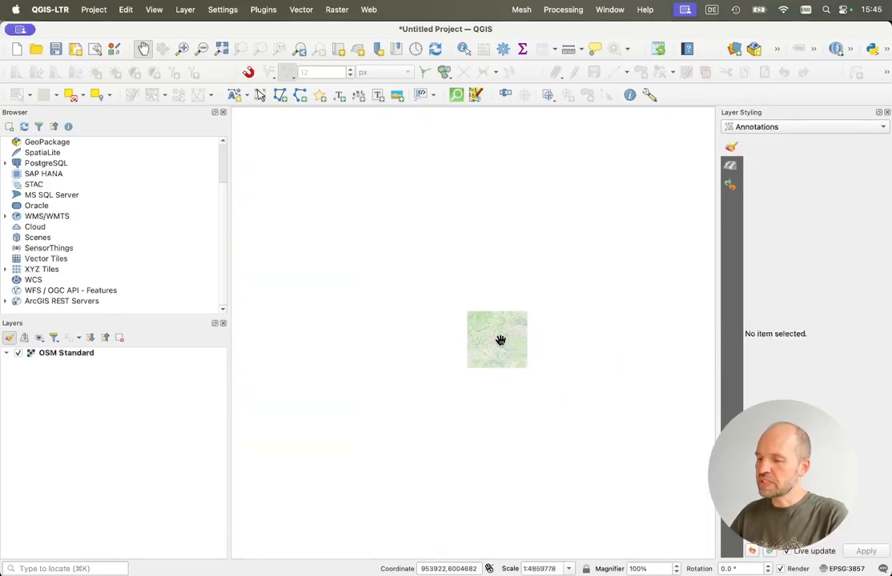
{"action": "scroll", "coordinate": [264, 212], "scroll_direction": "up", "scroll_amount": 7}
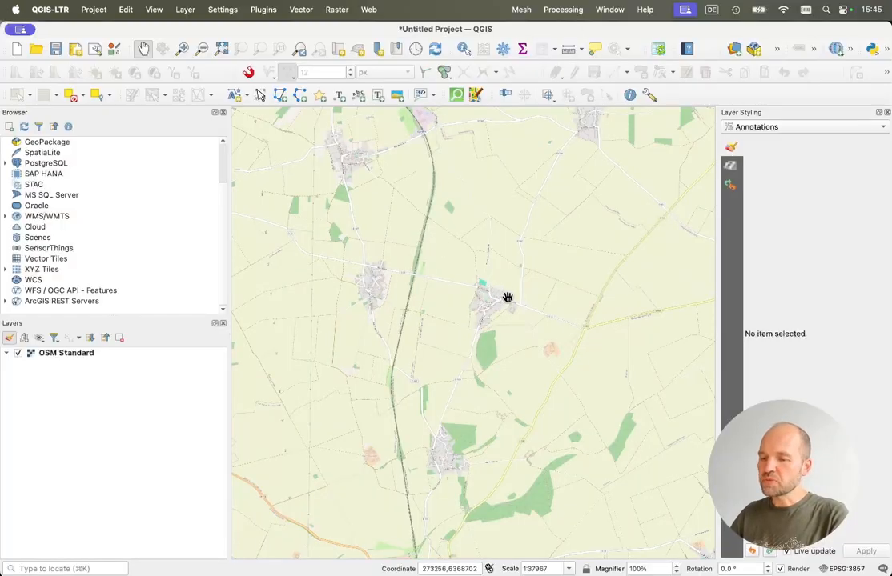
{"action": "scroll", "coordinate": [507, 298], "scroll_direction": "down", "scroll_amount": 6}
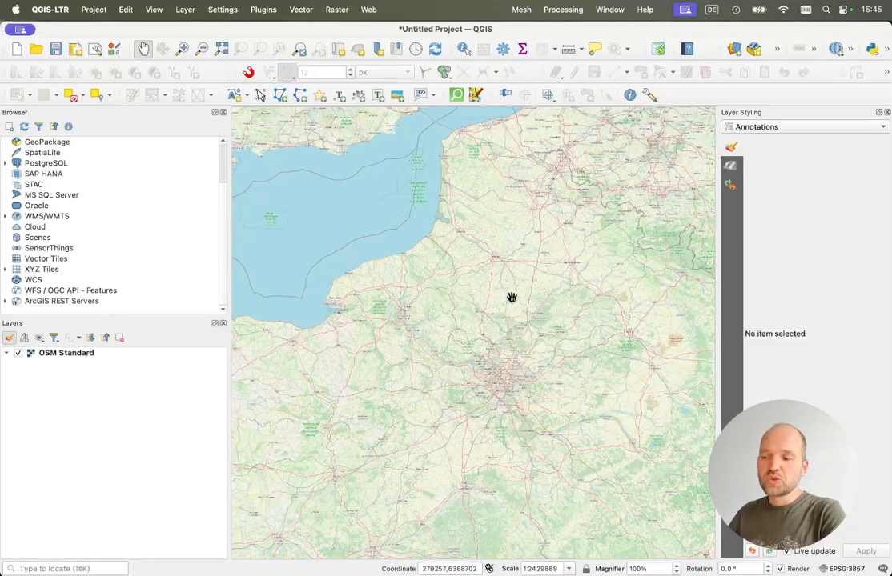
{"action": "left_click_drag", "start_coordinate": [512, 298], "coordinate": [424, 268]}
Step: Add the CartoDB Dark Matter basemap from QuickMapServices to the project
{"action": "left_click", "coordinate": [368, 9]}
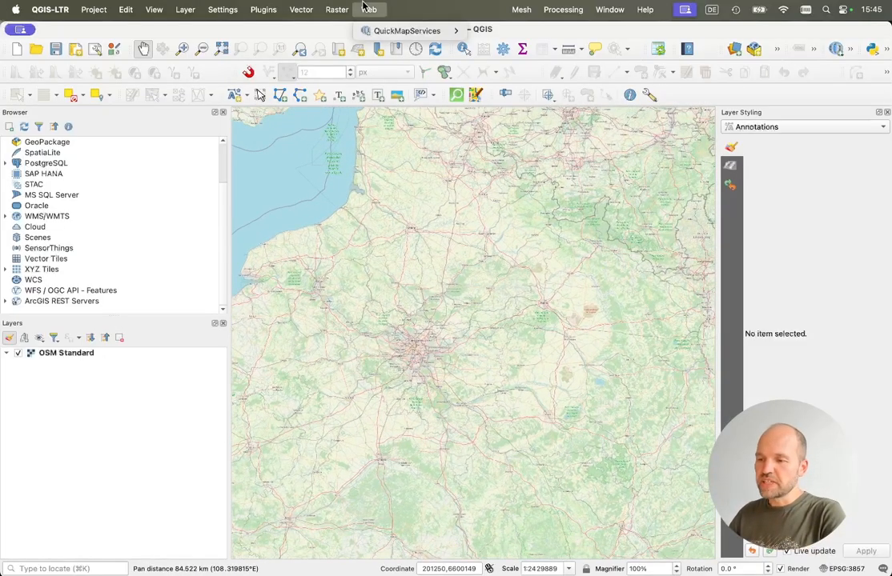
{"action": "mouse_move", "coordinate": [400, 31]}
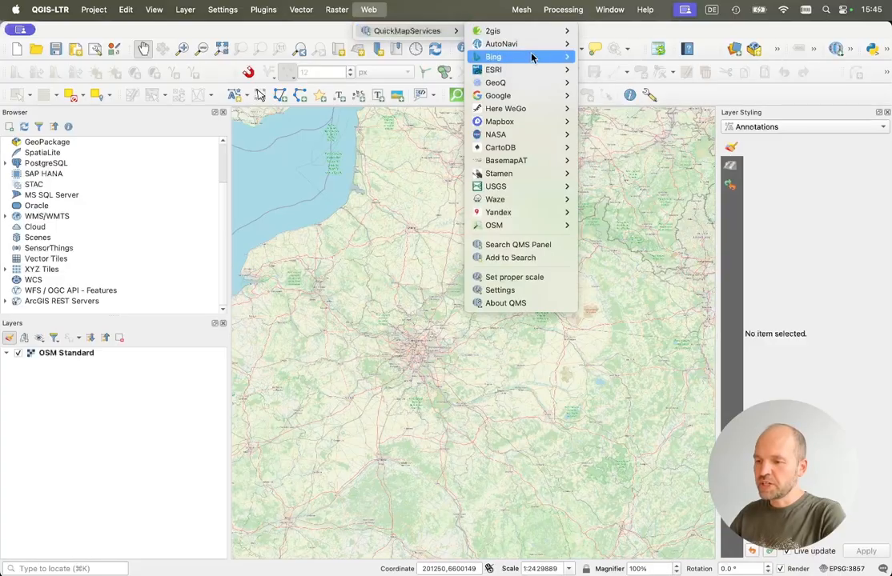
{"action": "mouse_move", "coordinate": [561, 147]}
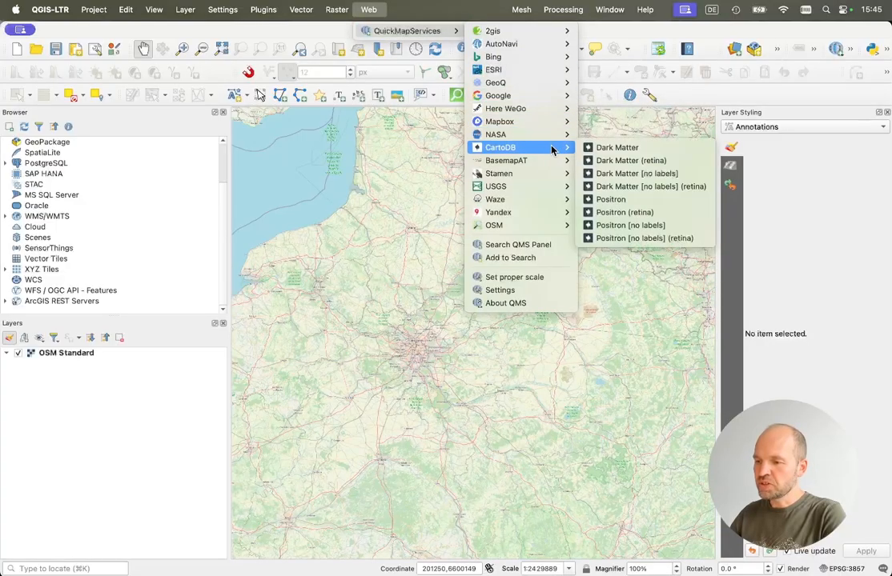
{"action": "left_click", "coordinate": [632, 147]}
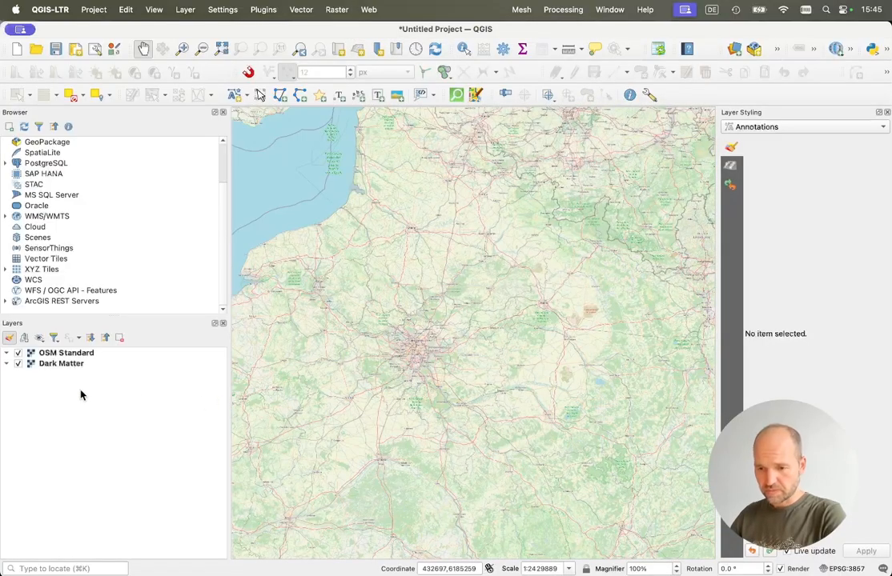
Step: Try the layer order with Dark Matter above OSM Standard, and move OSM Standard back above it
{"action": "left_click_drag", "start_coordinate": [64, 355], "coordinate": [63, 367]}
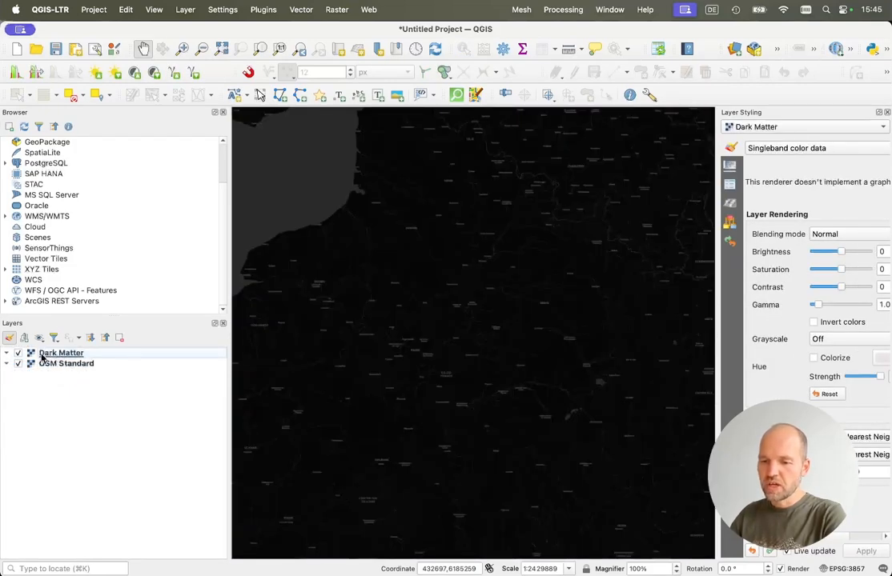
{"action": "left_click", "coordinate": [56, 357]}
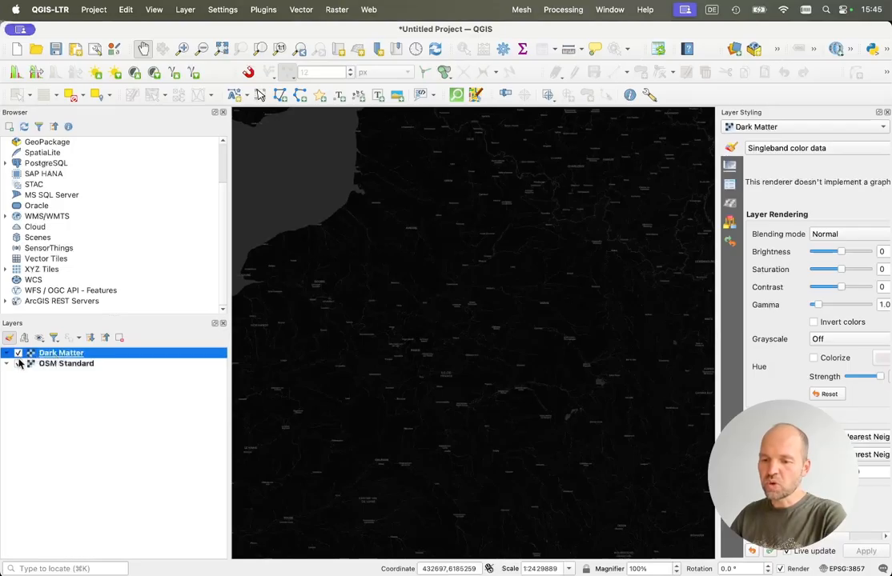
{"action": "left_click_drag", "start_coordinate": [71, 357], "coordinate": [75, 369]}
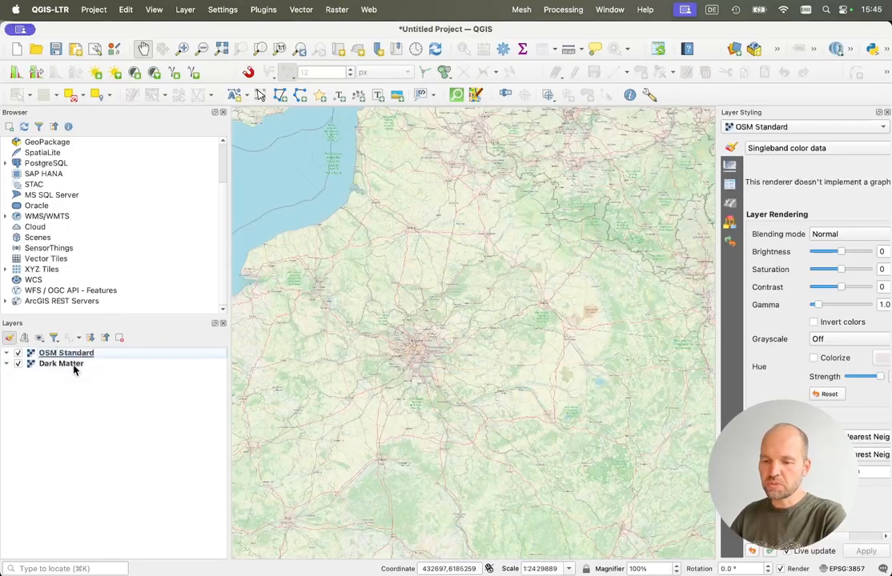
Step: Toggle the visibility of both basemap layers, leaving Dark Matter hidden and OSM Standard shown
{"action": "left_click", "coordinate": [18, 354]}
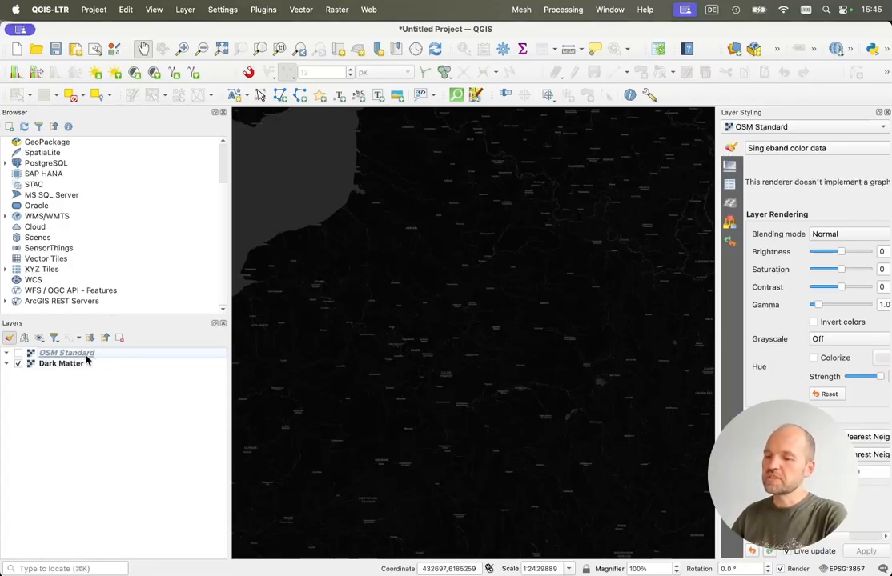
{"action": "left_click", "coordinate": [18, 363]}
{"action": "left_click", "coordinate": [18, 353]}
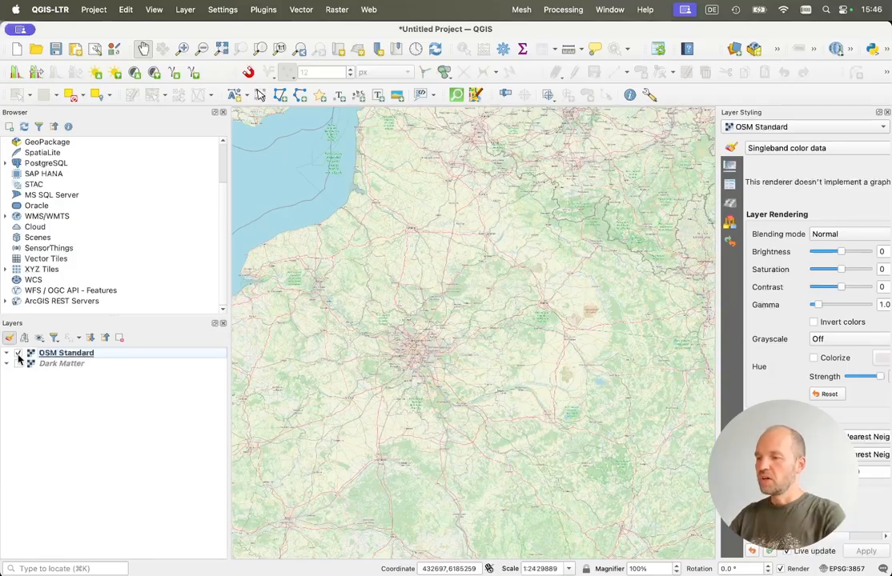
Step: Switch to the Lab 1 guide in Chrome and read the instructions on XYZ Tile Layers
{"action": "key", "text": "super+Tab"}
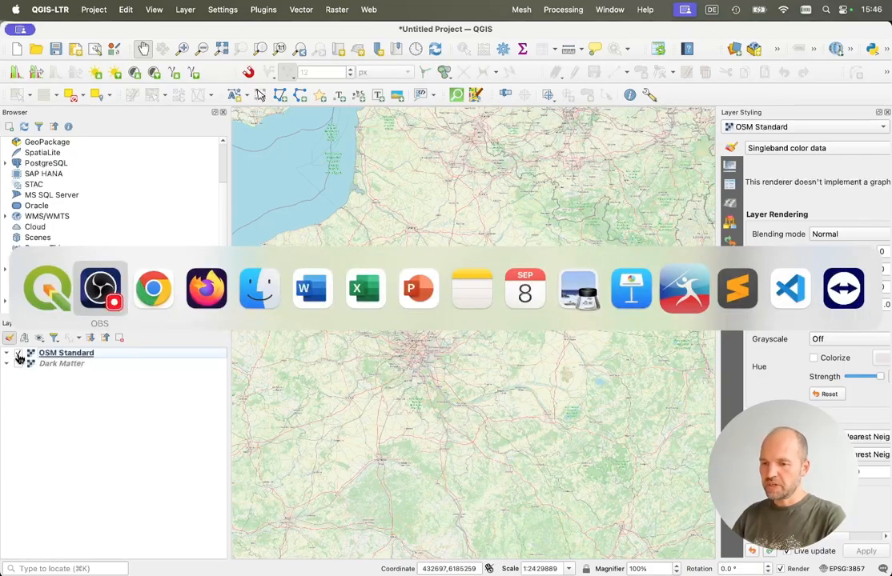
{"action": "key", "text": "super+Tab"}
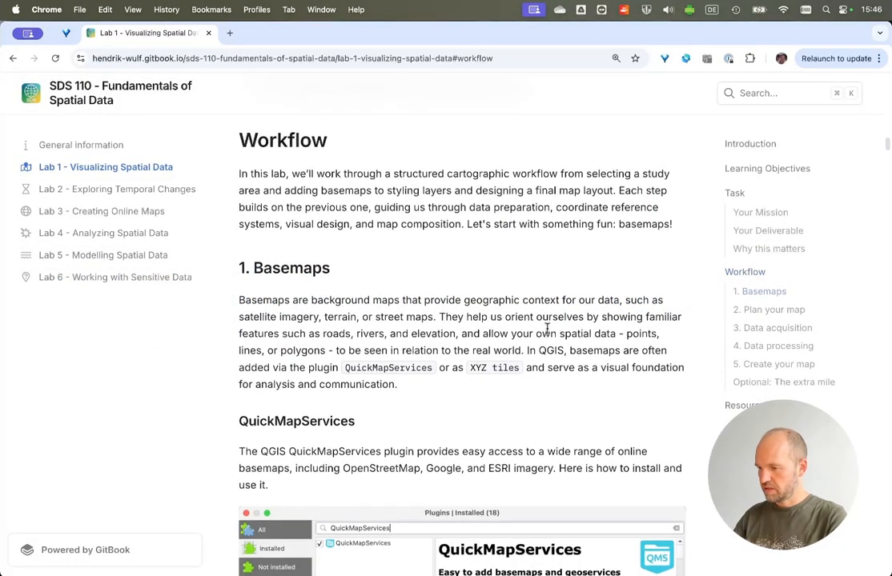
{"action": "scroll", "coordinate": [548, 335], "scroll_direction": "down", "scroll_amount": 10}
{"action": "scroll", "coordinate": [547, 329], "scroll_direction": "down", "scroll_amount": 5}
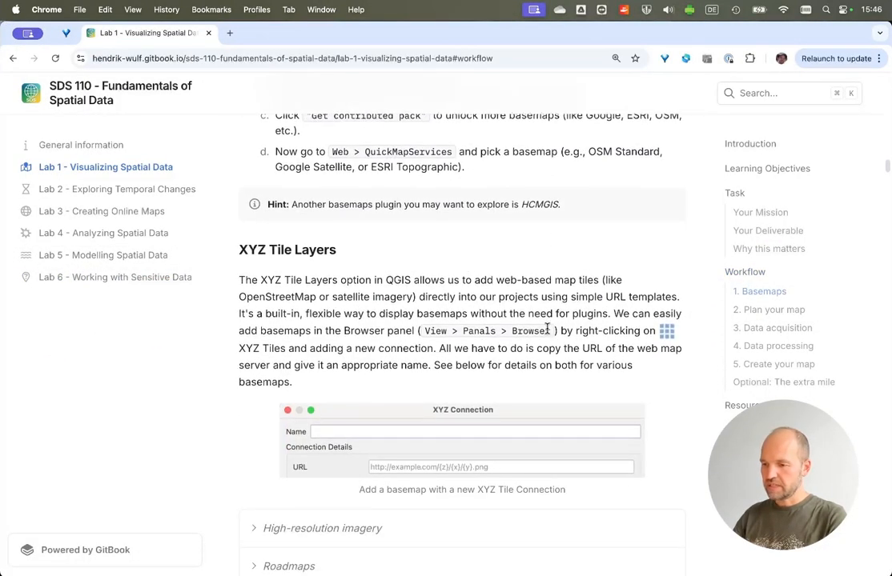
{"action": "scroll", "coordinate": [536, 314], "scroll_direction": "down", "scroll_amount": 3}
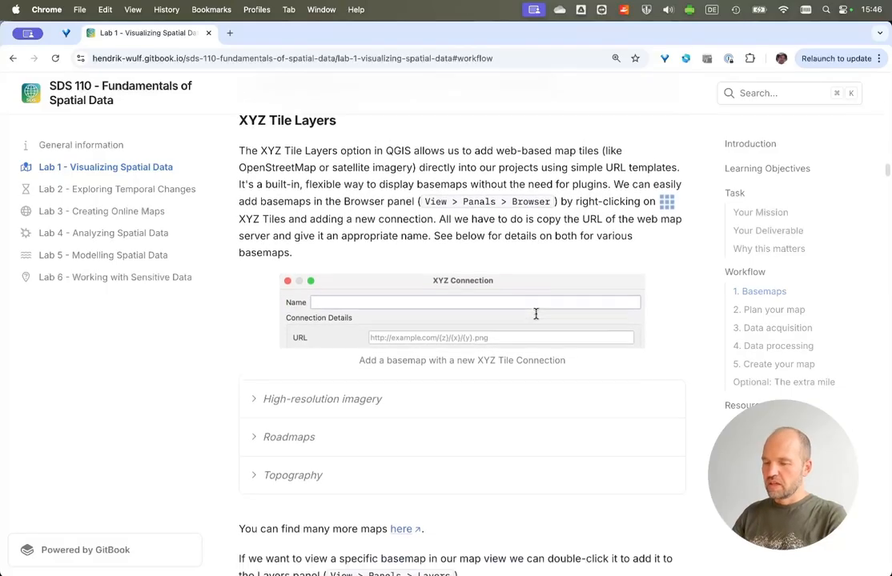
{"action": "scroll", "coordinate": [536, 313], "scroll_direction": "down", "scroll_amount": 3}
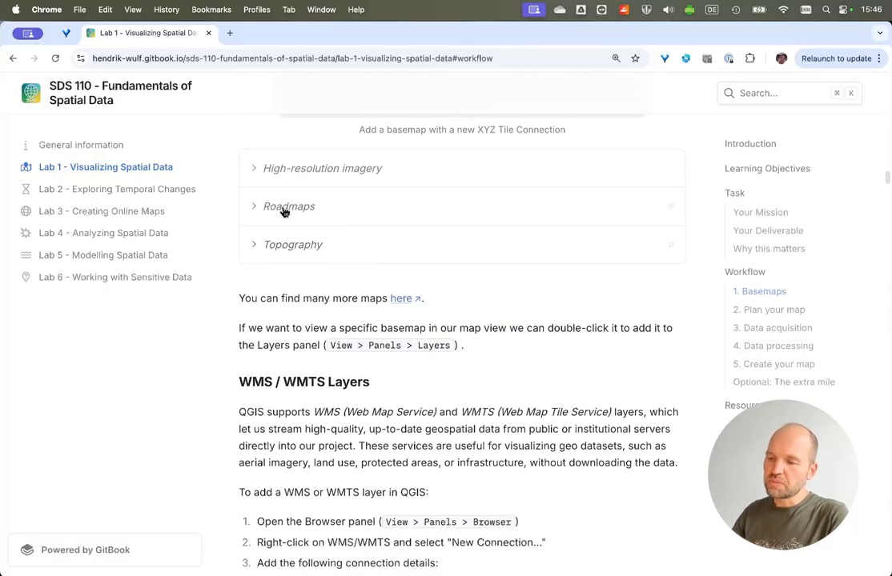
Step: Expand the High-resolution imagery, Roadmaps and Topography lists and review their tile URLs, returning to the Google Maps entry
{"action": "left_click", "coordinate": [254, 168]}
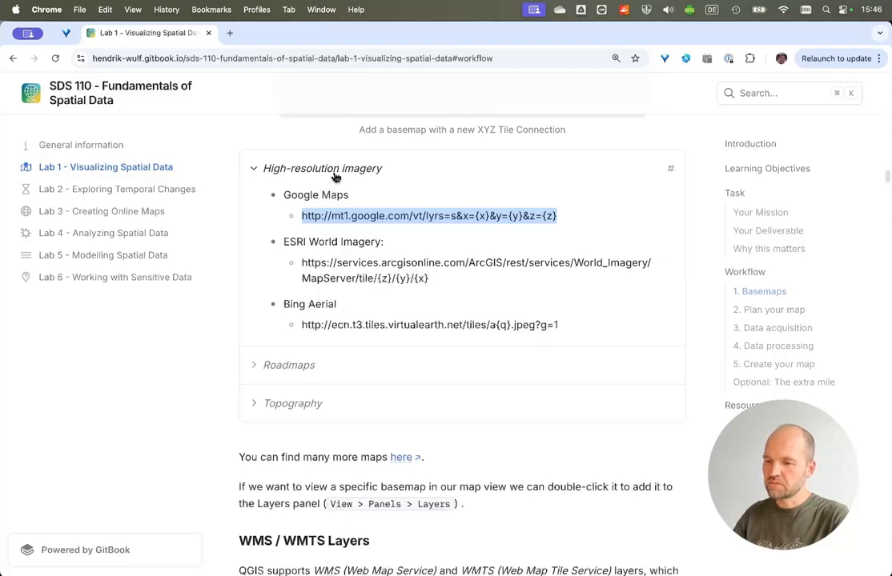
{"action": "left_click", "coordinate": [259, 370]}
{"action": "scroll", "coordinate": [261, 377], "scroll_direction": "down", "scroll_amount": 1}
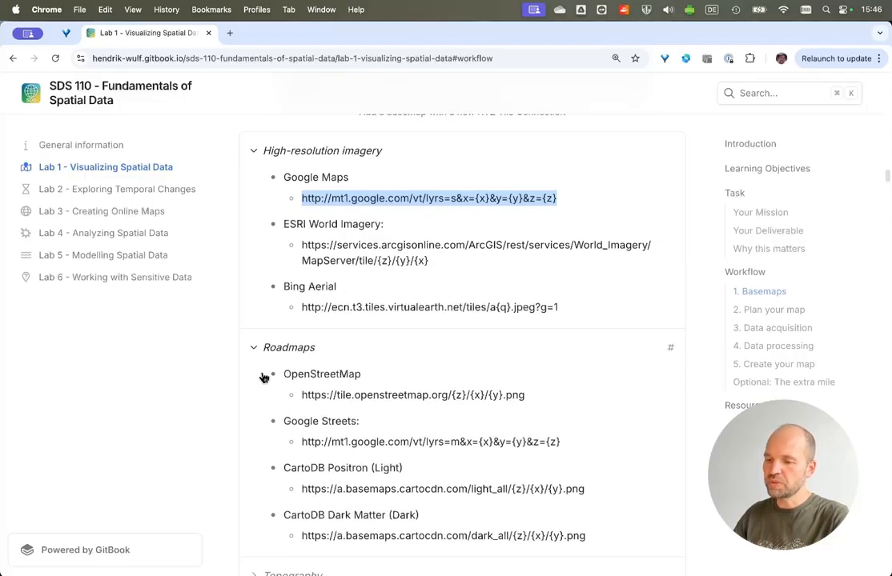
{"action": "scroll", "coordinate": [264, 377], "scroll_direction": "down", "scroll_amount": 5}
{"action": "left_click", "coordinate": [265, 339]}
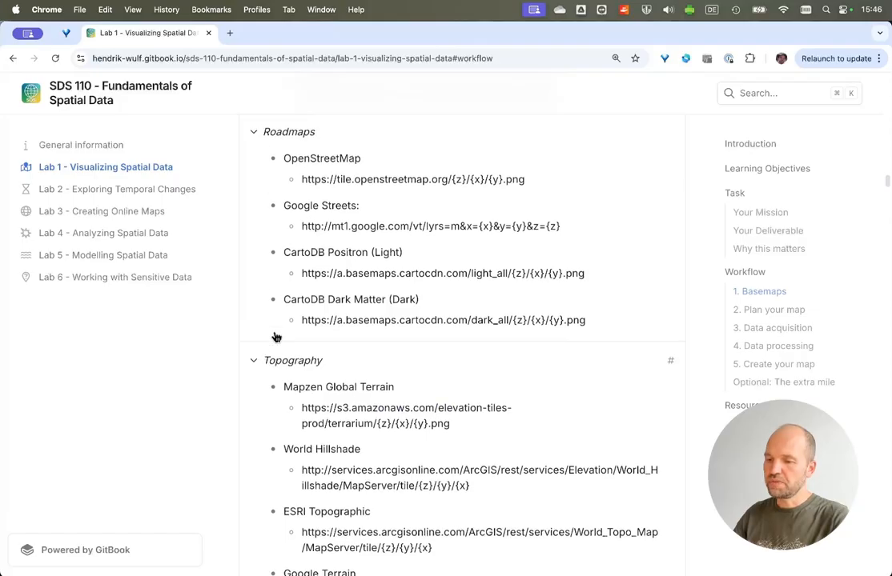
{"action": "scroll", "coordinate": [276, 337], "scroll_direction": "up", "scroll_amount": 10}
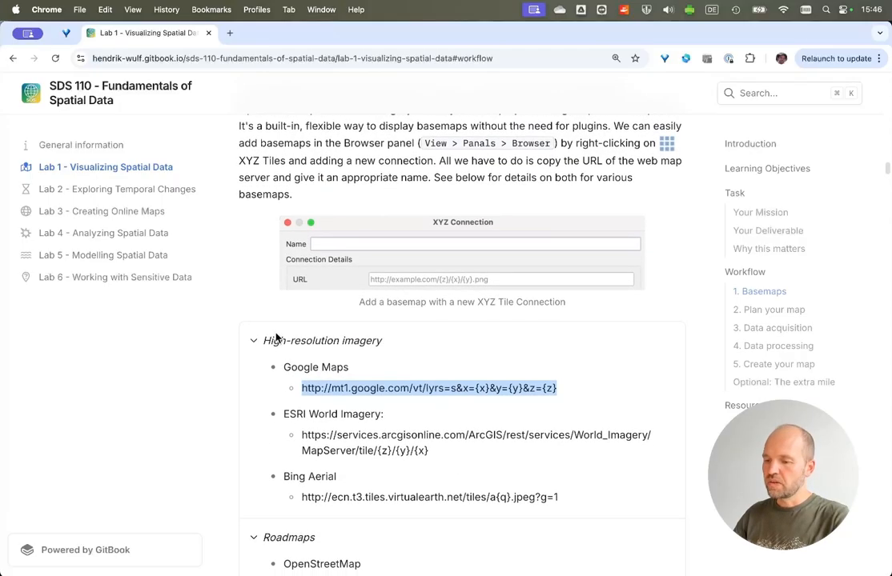
Step: Copy the Google Maps tile URL from the High-resolution imagery list
{"action": "scroll", "coordinate": [275, 338], "scroll_direction": "down", "scroll_amount": 3}
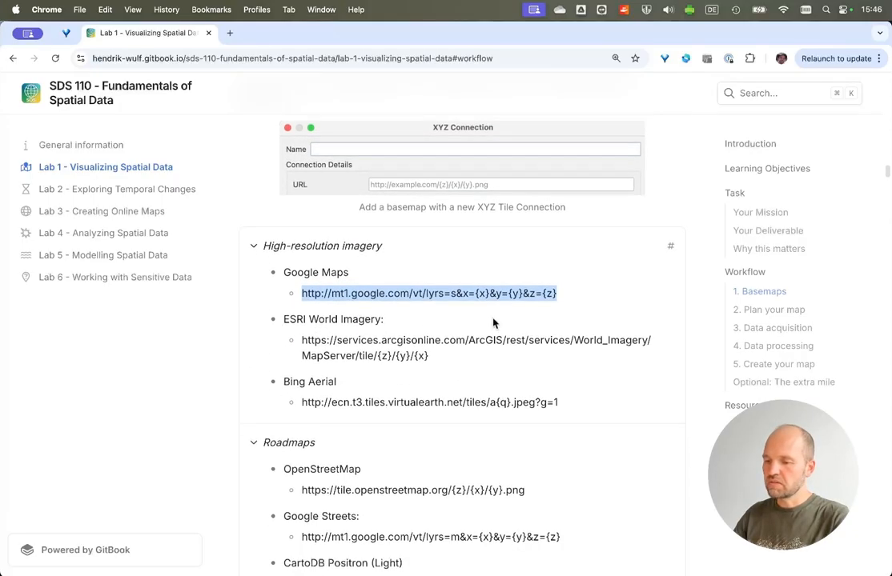
{"action": "left_click_drag", "start_coordinate": [571, 301], "coordinate": [299, 296]}
{"action": "key", "text": "super+c"}
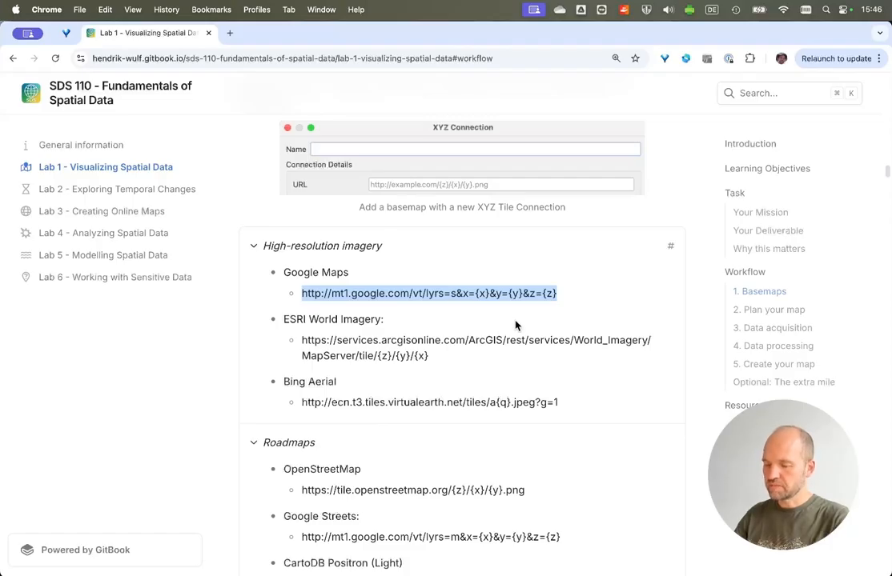
{"action": "key", "text": "super+Tab"}
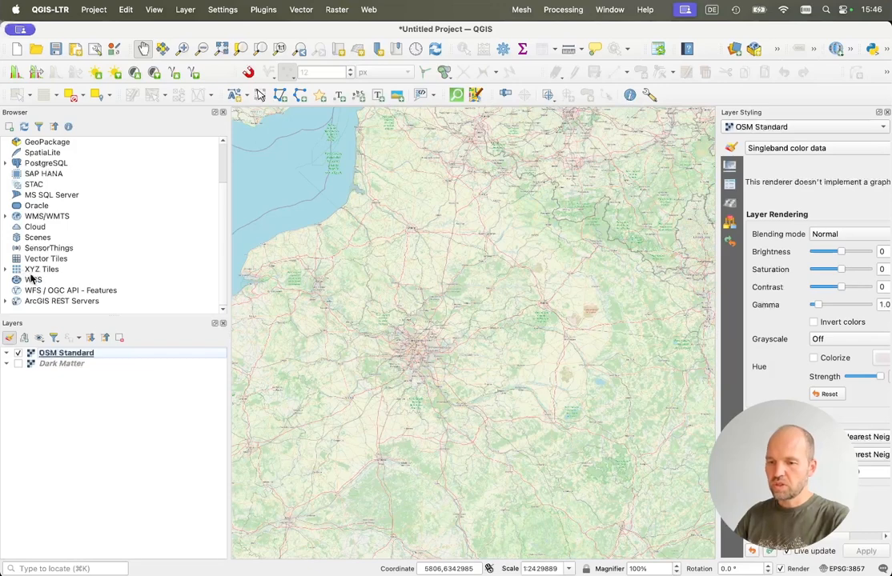
{"action": "left_click", "coordinate": [6, 269]}
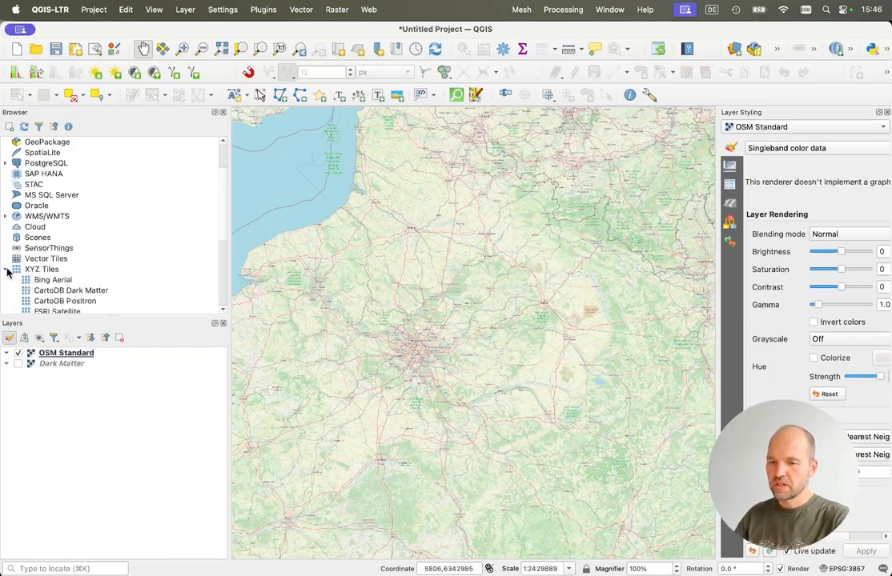
{"action": "left_click", "coordinate": [6, 273]}
{"action": "right_click", "coordinate": [36, 274]}
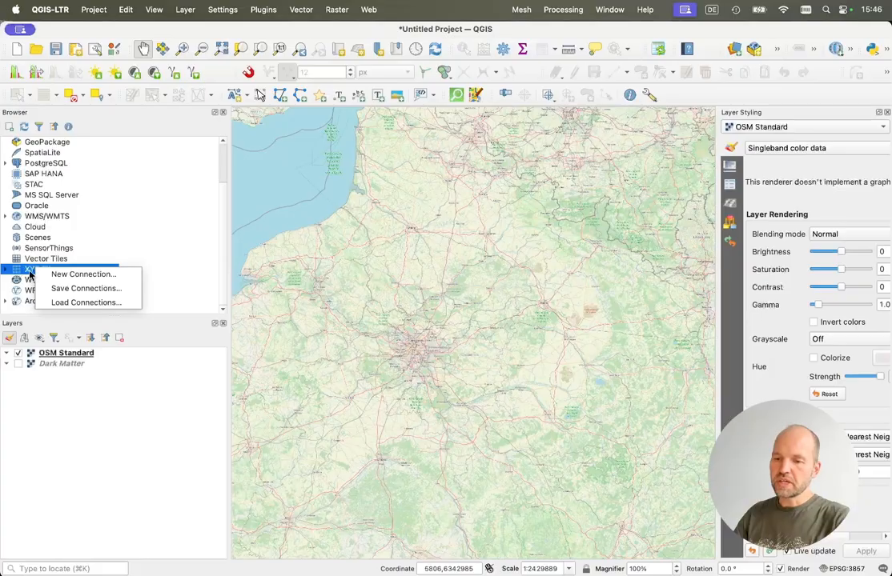
{"action": "left_click", "coordinate": [80, 275]}
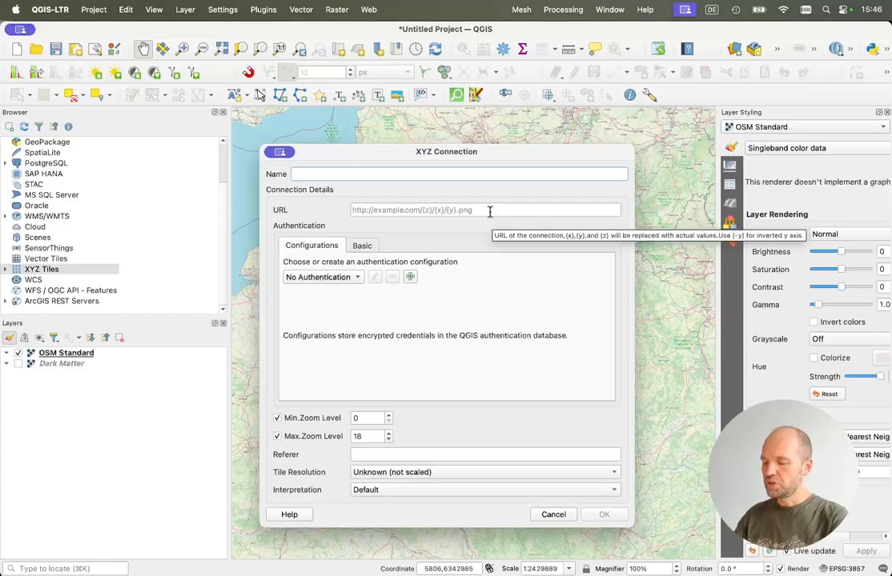
{"action": "type", "text": "G"}
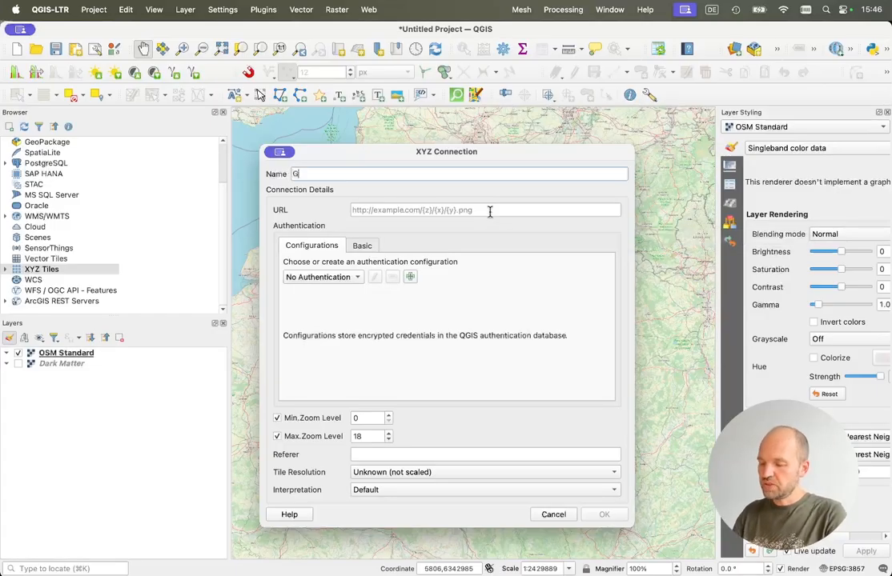
{"action": "type", "text": "oogle Maps"}
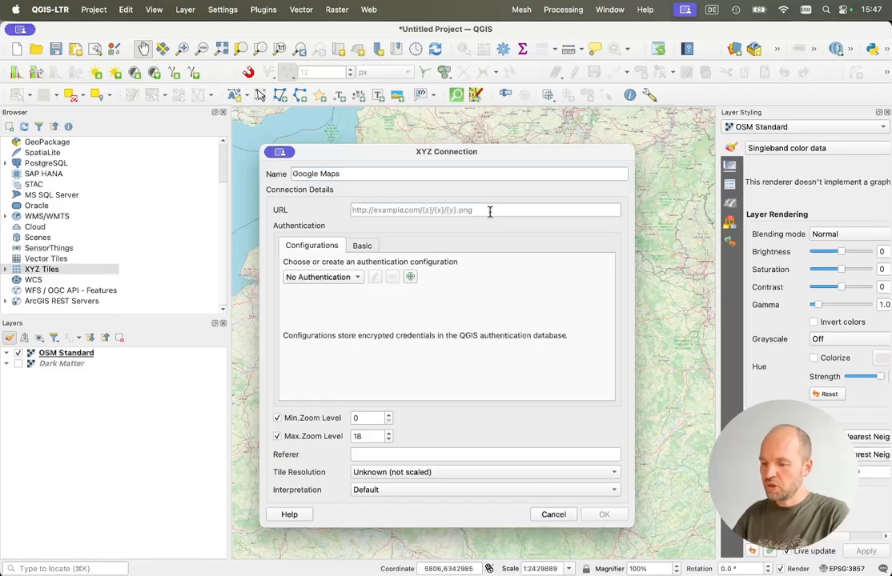
{"action": "left_click", "coordinate": [490, 212]}
{"action": "key", "text": "super+v"}
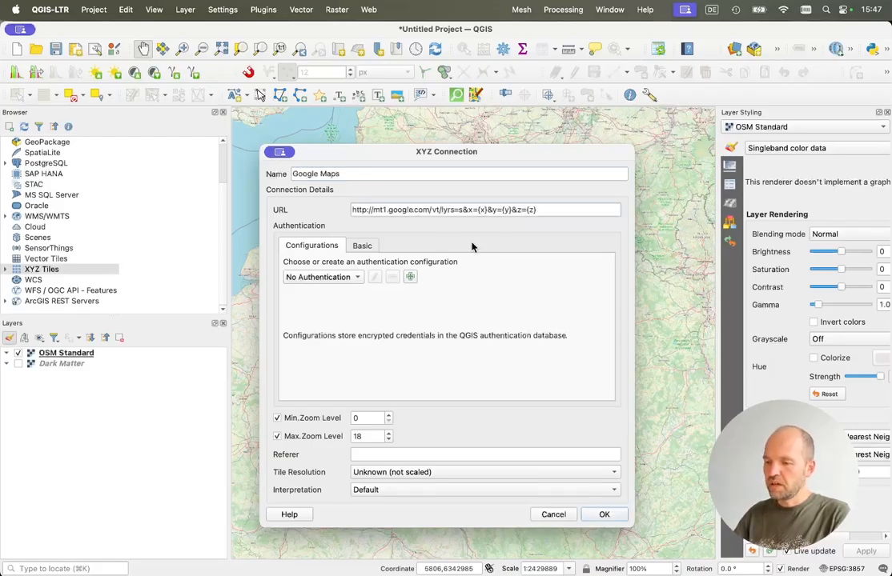
{"action": "left_click", "coordinate": [617, 513]}
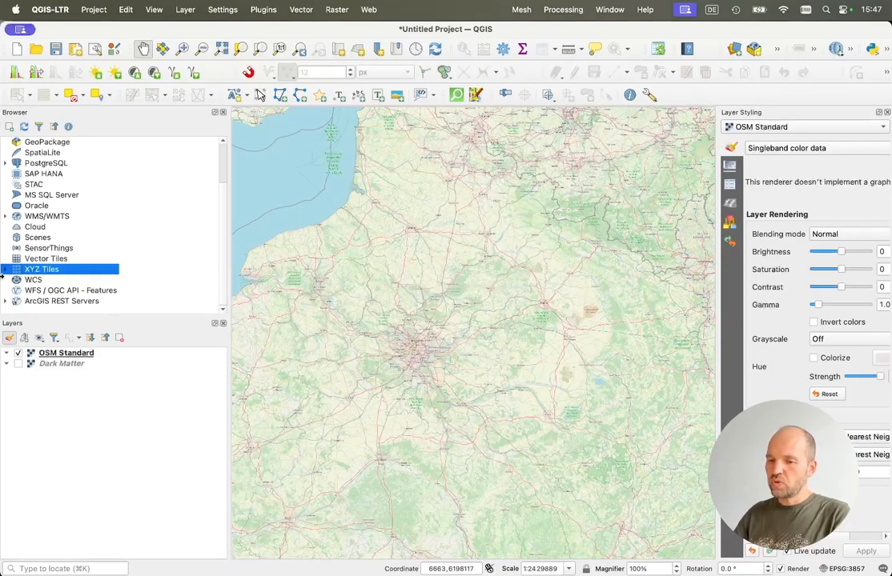
Step: Expand the XYZ Tiles connections and add Google Maps and Google Maps - Satellite to the project as layers
{"action": "double_click", "coordinate": [153, 267]}
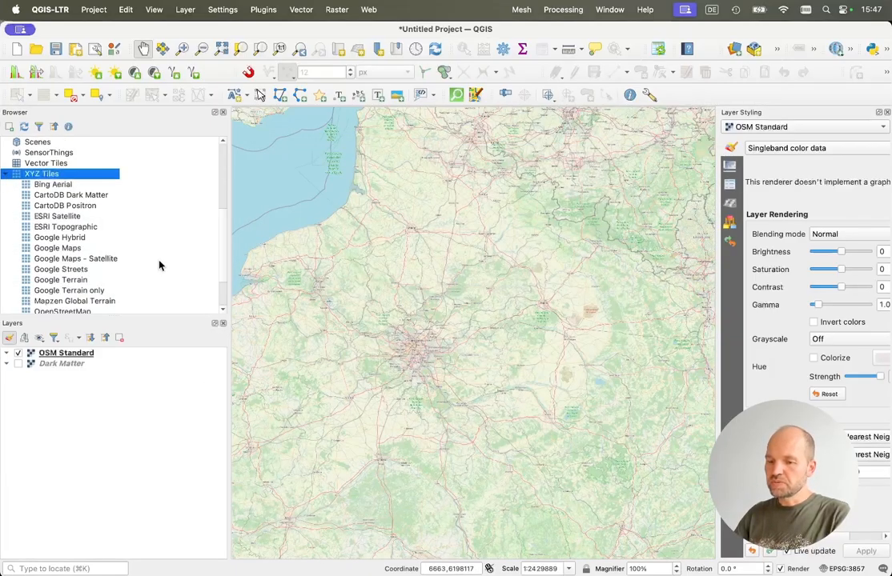
{"action": "left_click", "coordinate": [84, 248]}
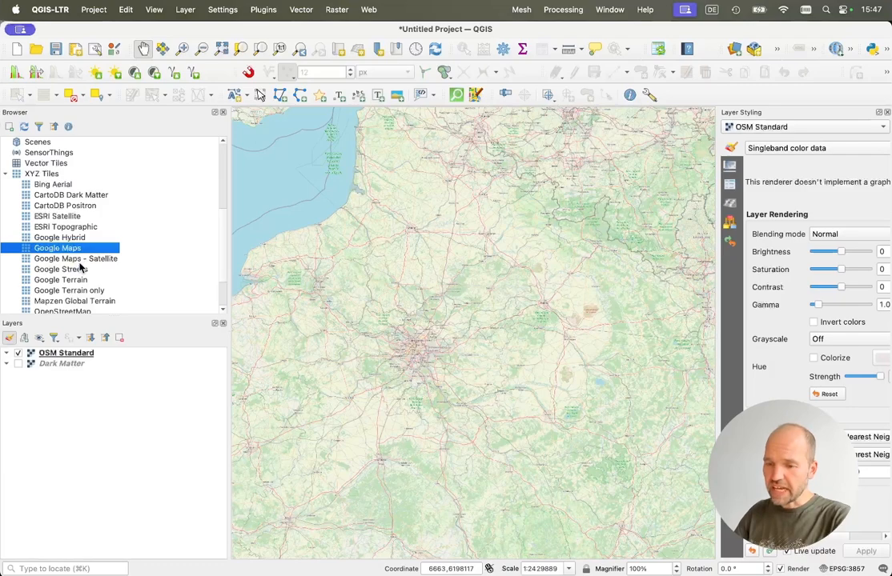
{"action": "left_click", "coordinate": [84, 259]}
{"action": "double_click", "coordinate": [72, 250]}
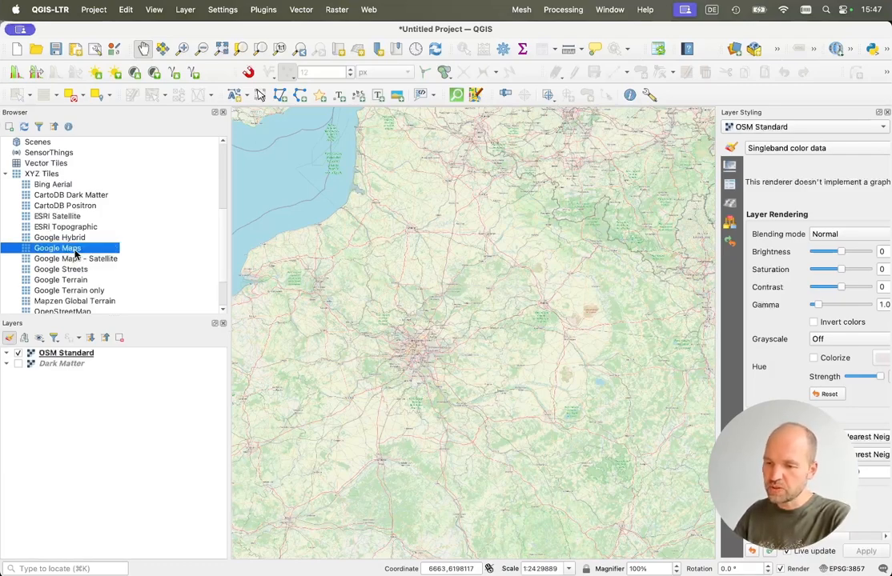
{"action": "left_click", "coordinate": [77, 260]}
{"action": "double_click", "coordinate": [76, 260]}
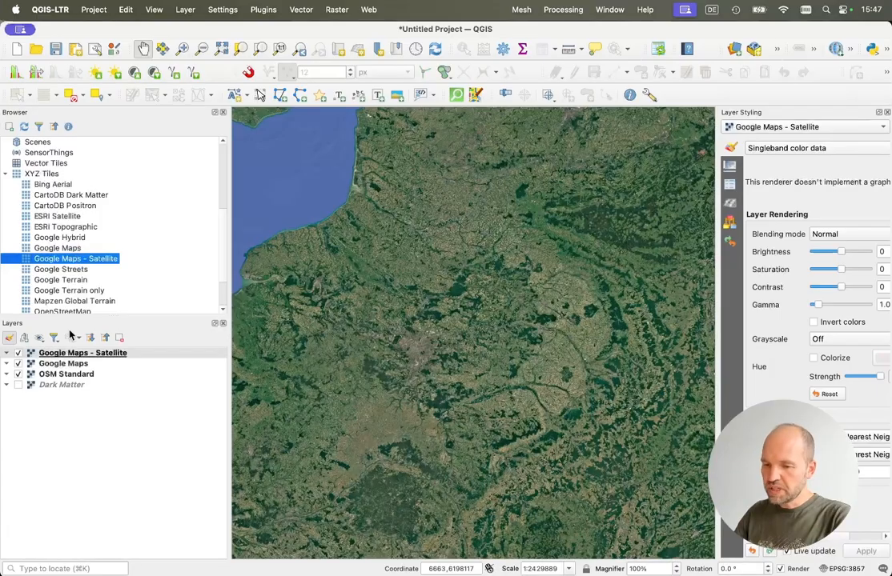
Step: Inspect the Google Maps layer with Google Maps - Satellite hidden, hide OSM Standard and show the satellite layer again
{"action": "left_click", "coordinate": [20, 355]}
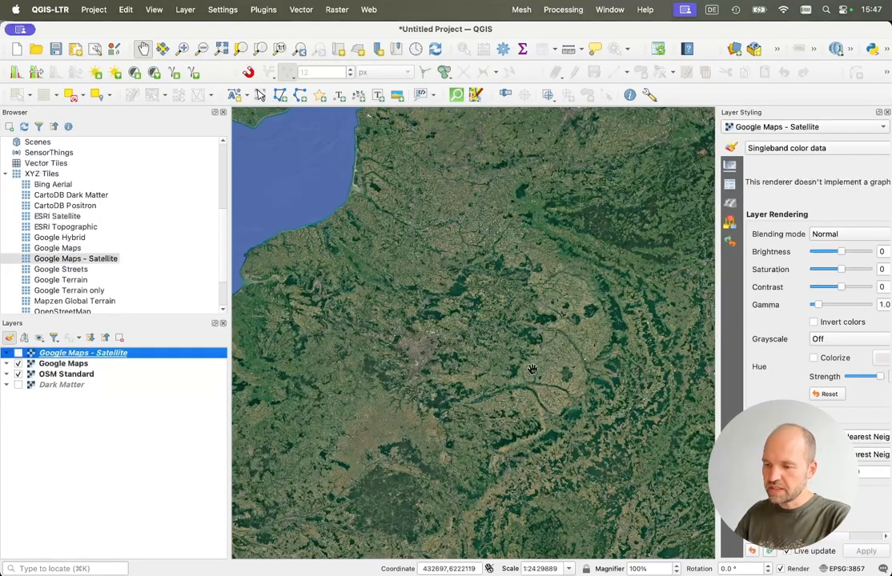
{"action": "scroll", "coordinate": [422, 353], "scroll_direction": "up", "scroll_amount": 6}
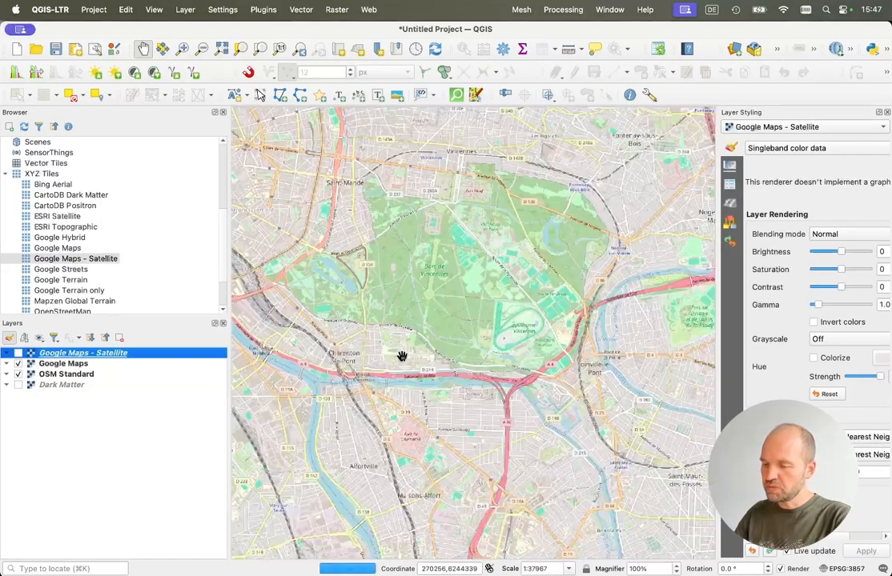
{"action": "scroll", "coordinate": [516, 343], "scroll_direction": "up", "scroll_amount": 1}
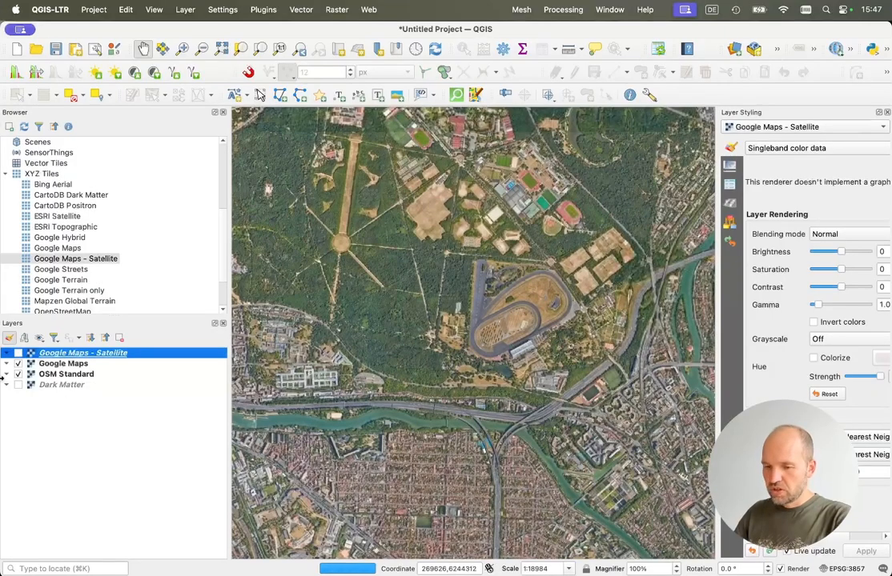
{"action": "left_click", "coordinate": [18, 373]}
{"action": "left_click", "coordinate": [18, 353]}
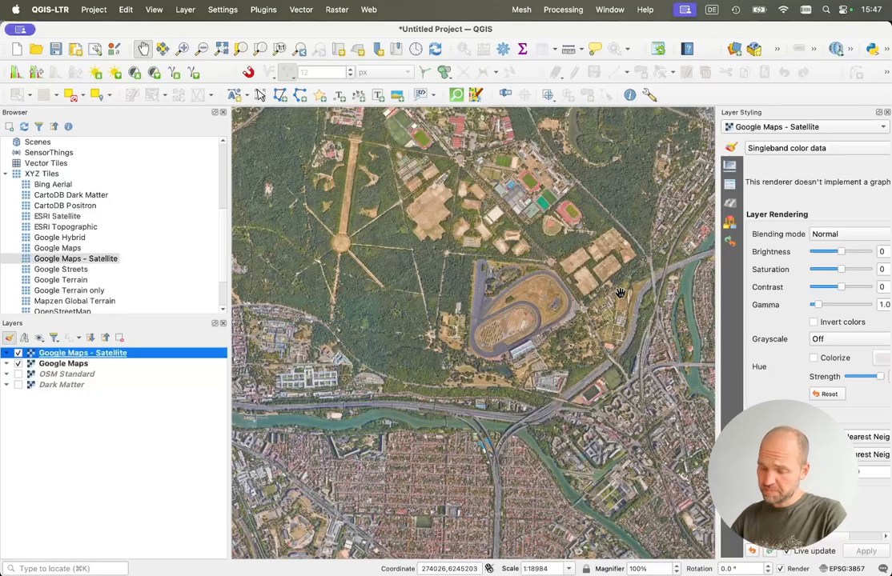
Step: Switch to the Lab 1 guide in Chrome, collapse High-resolution imagery and review the Roadmaps and Topography tile URLs
{"action": "key", "text": "super+Tab"}
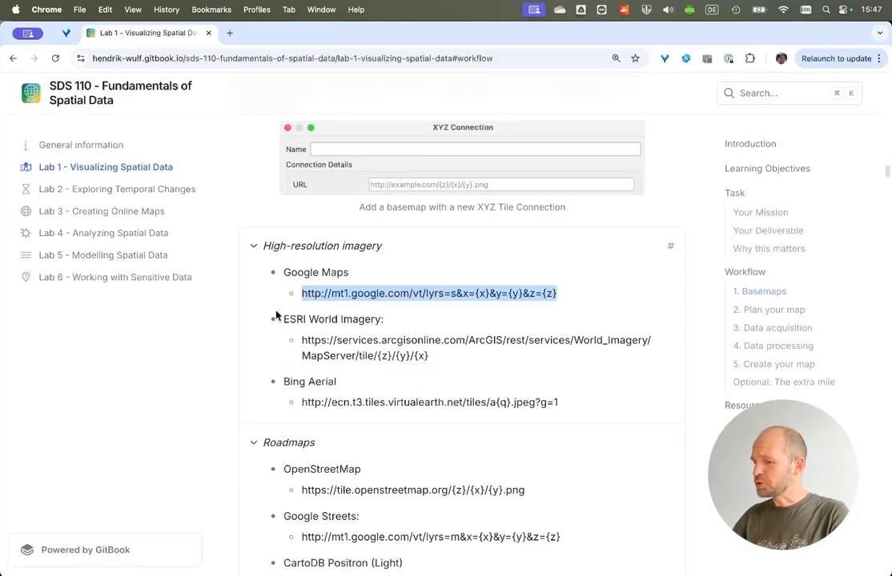
{"action": "left_click", "coordinate": [253, 246]}
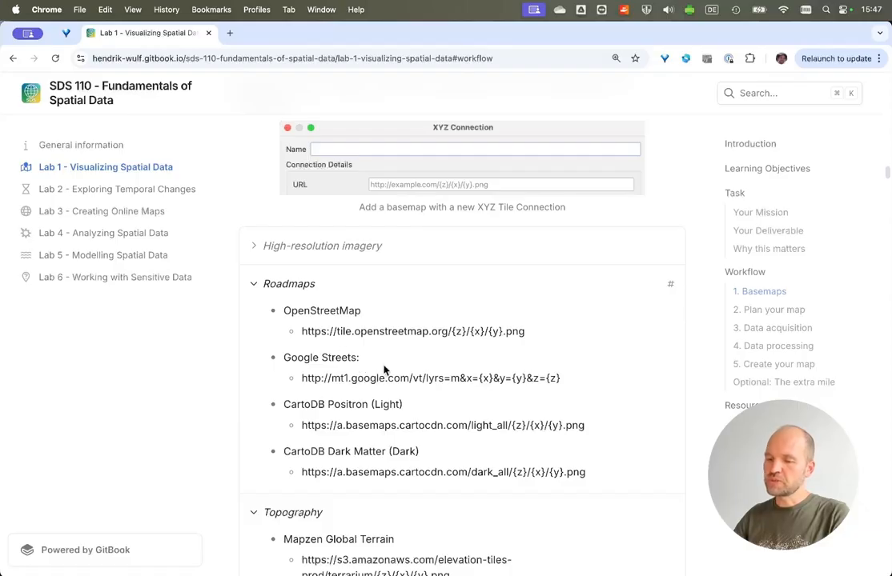
{"action": "scroll", "coordinate": [400, 446], "scroll_direction": "down", "scroll_amount": 3}
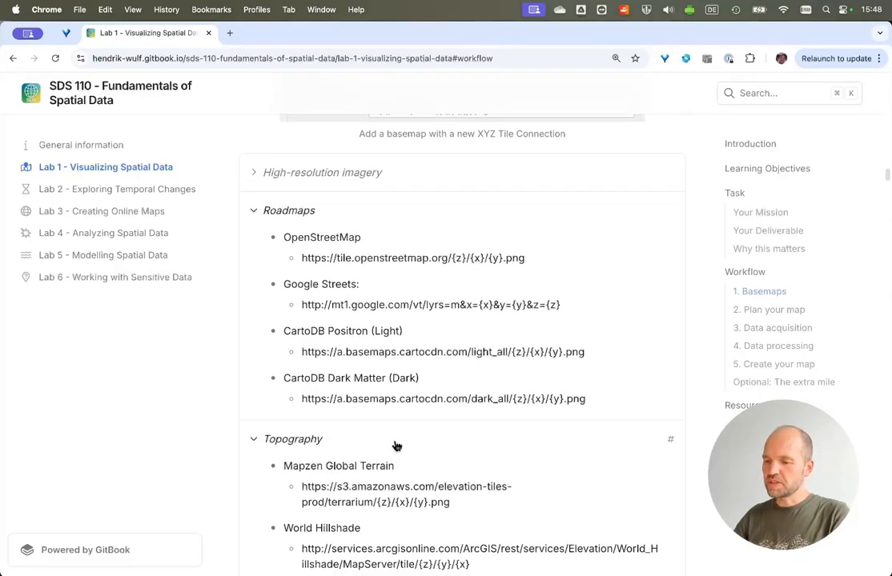
{"action": "scroll", "coordinate": [396, 446], "scroll_direction": "down", "scroll_amount": 8}
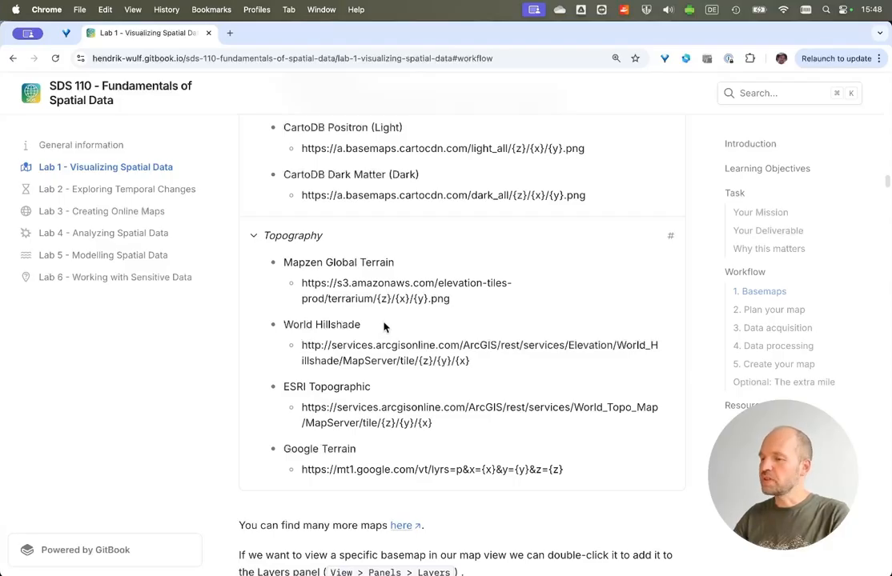
Step: Switch to QGIS, collapse XYZ Tiles and open a new WMS/WMTS connection, moving its dialog aside
{"action": "key", "text": "super+Tab"}
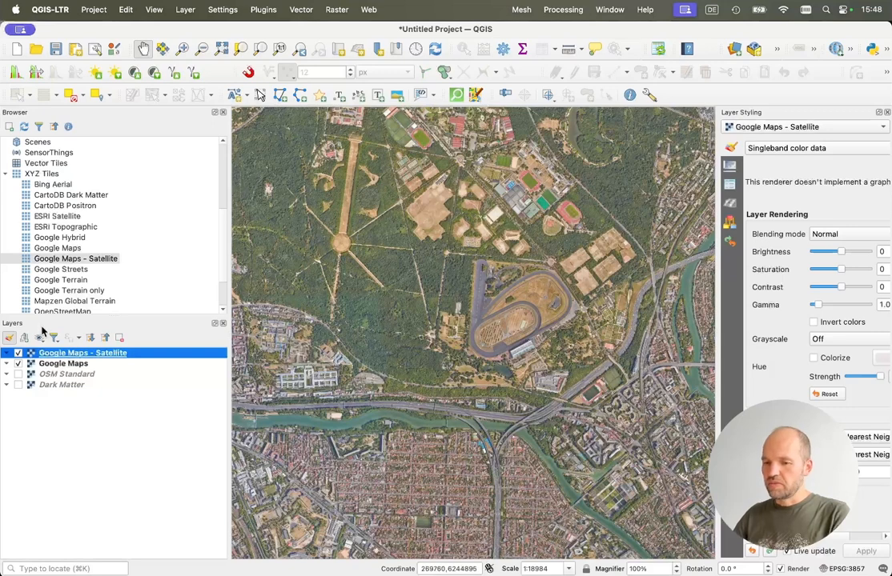
{"action": "left_click", "coordinate": [5, 174]}
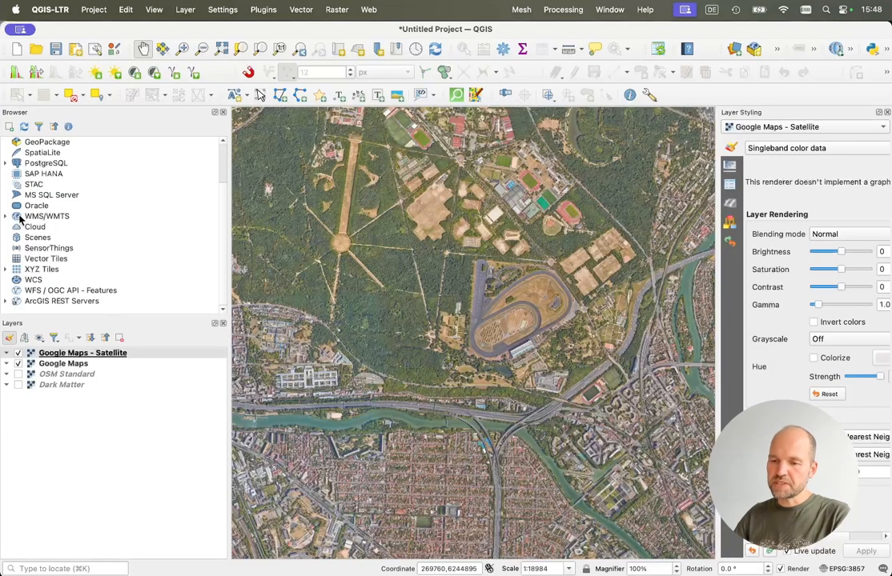
{"action": "left_click", "coordinate": [7, 217]}
{"action": "scroll", "coordinate": [102, 290], "scroll_direction": "down", "scroll_amount": 2}
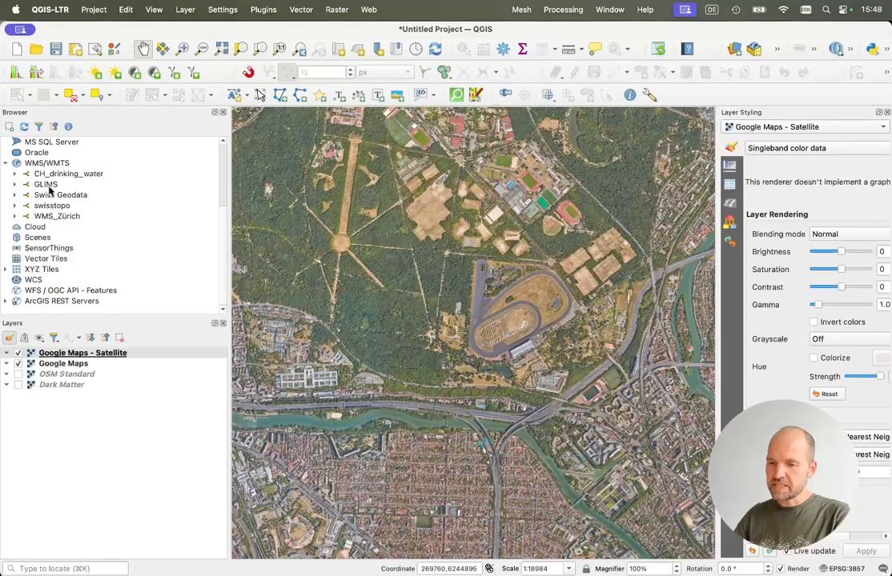
{"action": "right_click", "coordinate": [49, 164]}
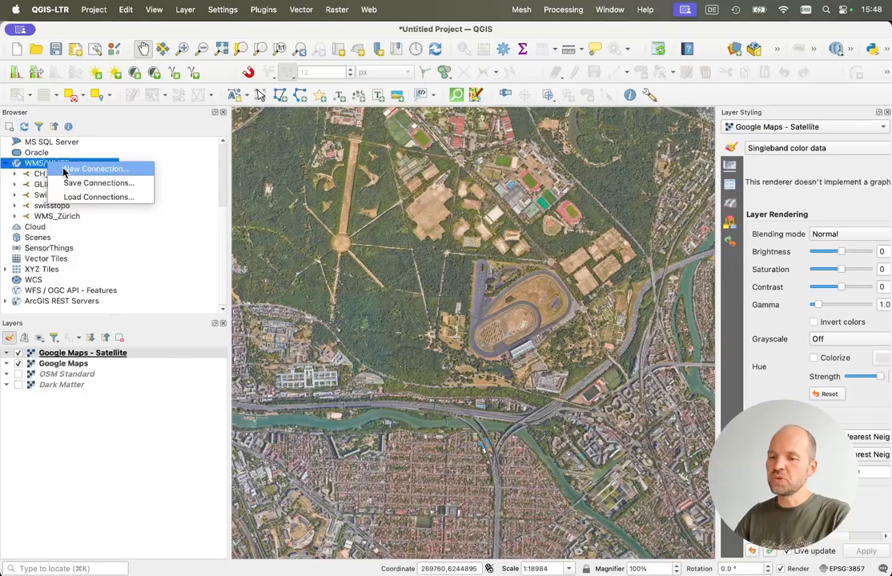
{"action": "left_click", "coordinate": [64, 169]}
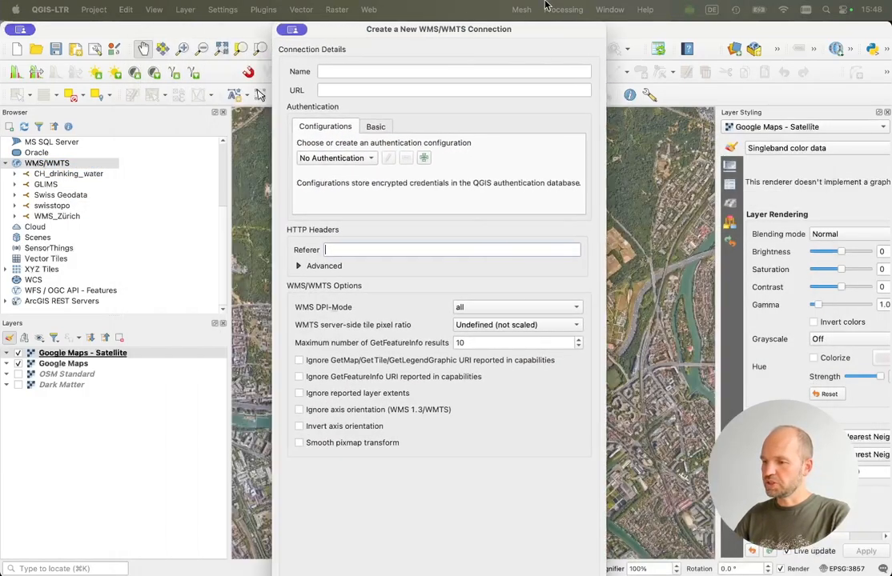
{"action": "left_click_drag", "start_coordinate": [534, 35], "coordinate": [759, 37]}
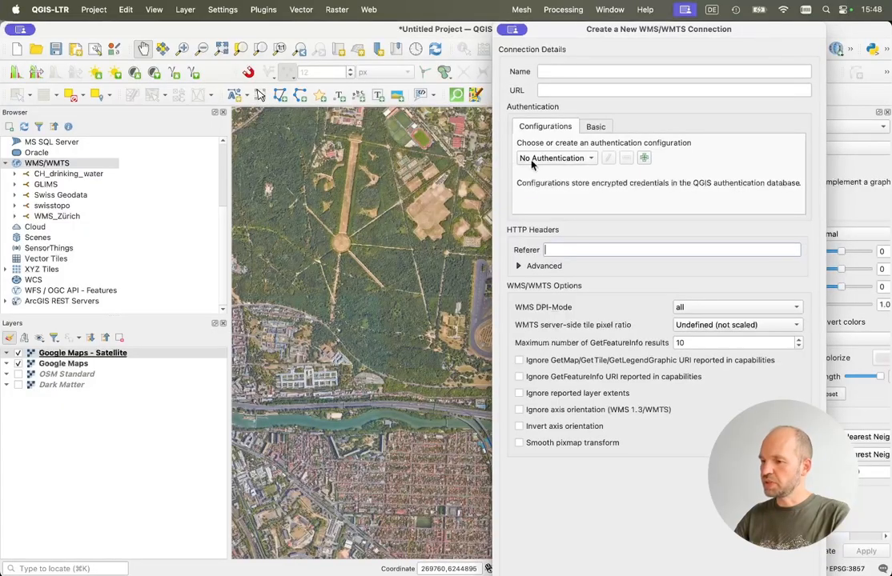
Step: Switch to the Lab 1 guide in Chrome and copy the geo.admin.ch URL from the WMS / WMTS Layers section
{"action": "key", "text": "super+Tab"}
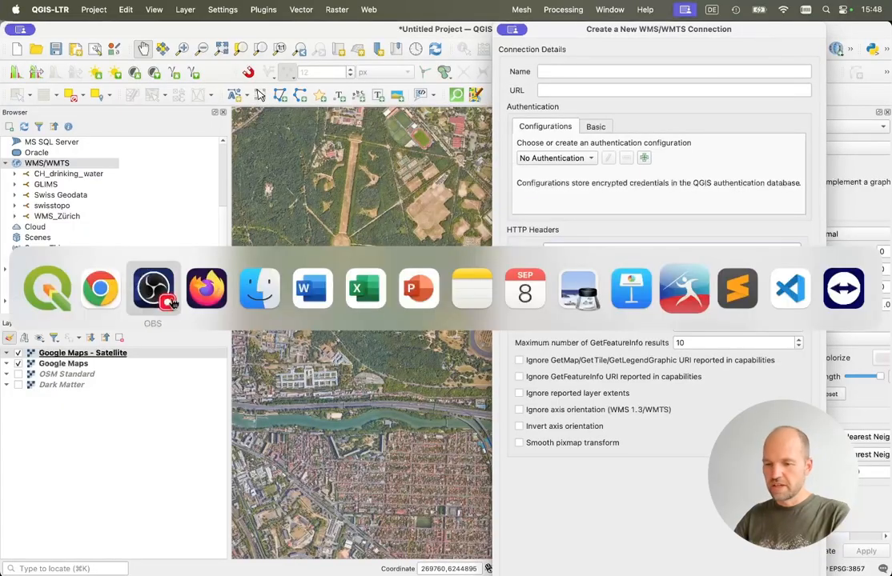
{"action": "left_click", "coordinate": [109, 303]}
{"action": "scroll", "coordinate": [565, 281], "scroll_direction": "down", "scroll_amount": 5}
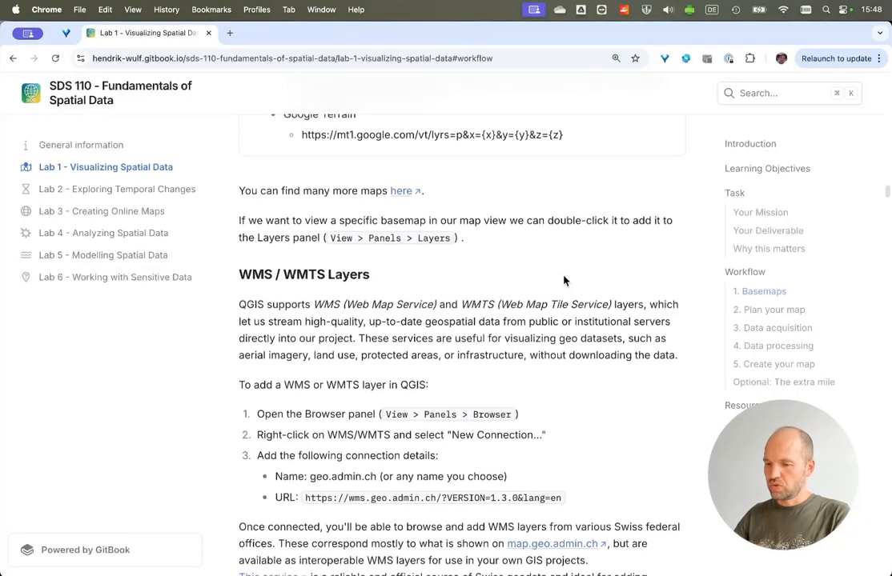
{"action": "scroll", "coordinate": [564, 280], "scroll_direction": "down", "scroll_amount": 2}
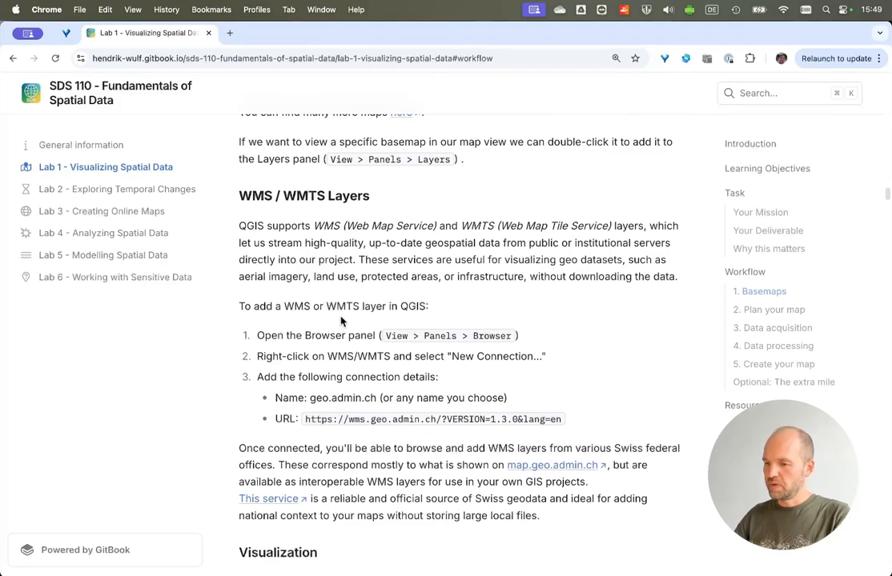
{"action": "scroll", "coordinate": [369, 380], "scroll_direction": "down", "scroll_amount": 1}
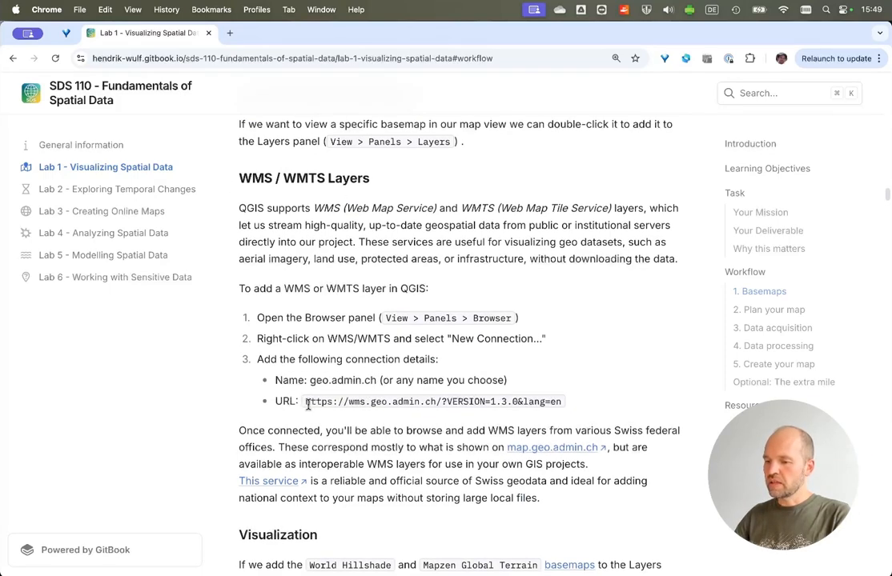
{"action": "left_click_drag", "start_coordinate": [306, 402], "coordinate": [591, 405]}
{"action": "key", "text": "super+c"}
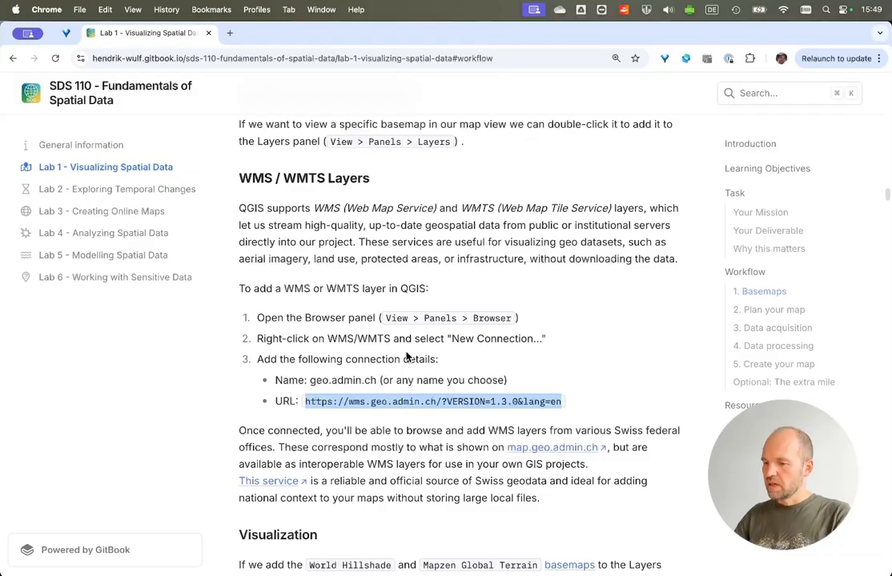
{"action": "key", "text": "super+Tab"}
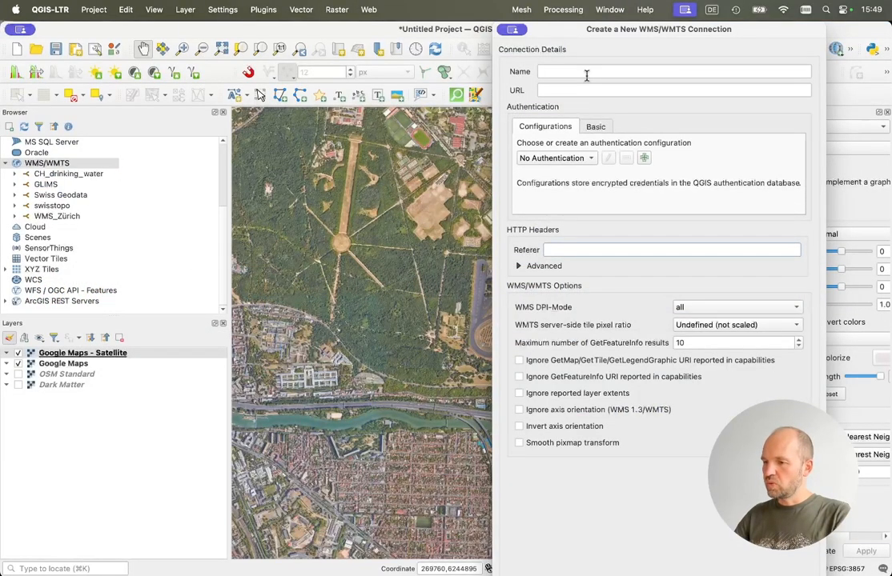
{"action": "left_click", "coordinate": [581, 72]}
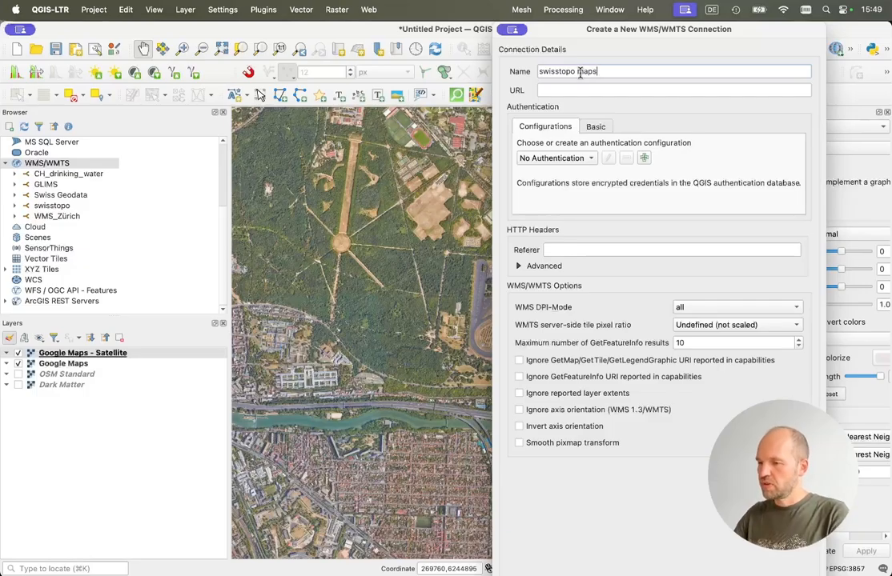
{"action": "left_click", "coordinate": [577, 90]}
{"action": "key", "text": "super+v"}
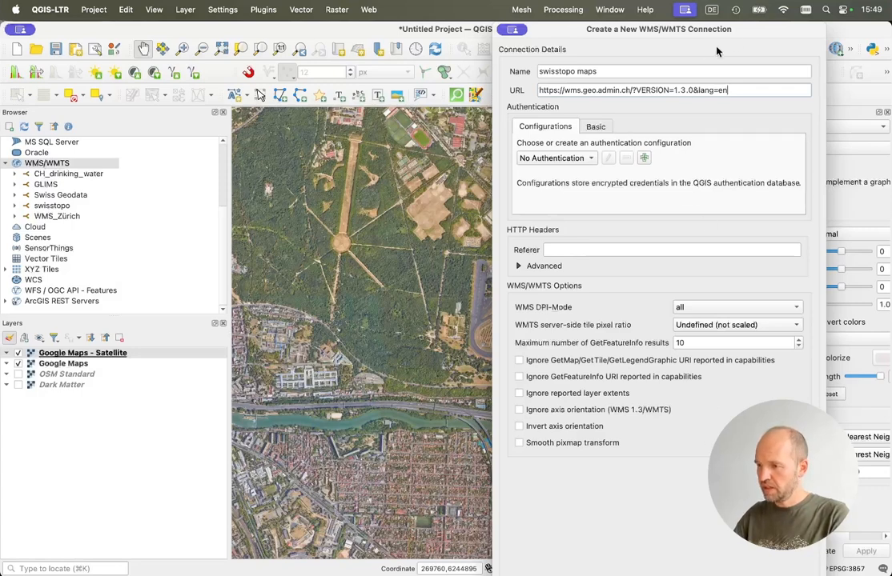
{"action": "double_click", "coordinate": [745, 30]}
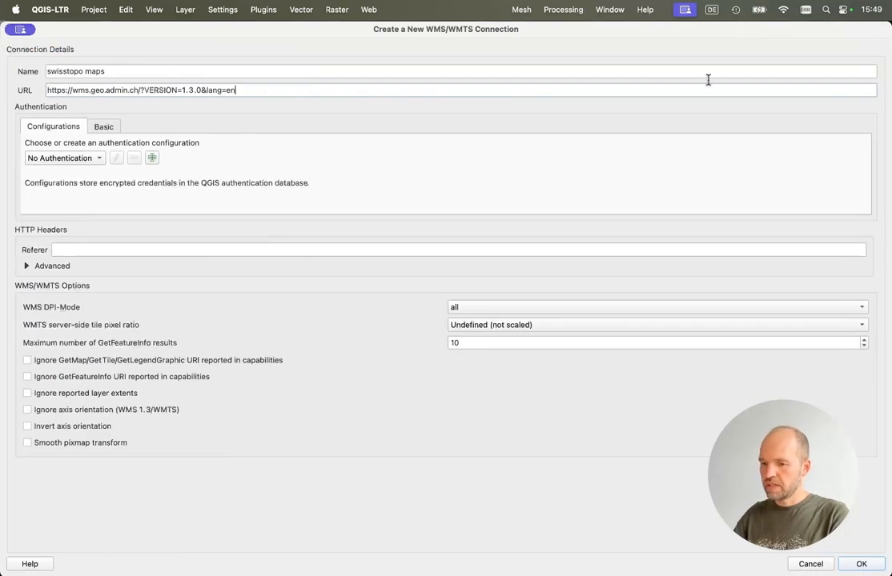
{"action": "left_click", "coordinate": [861, 564]}
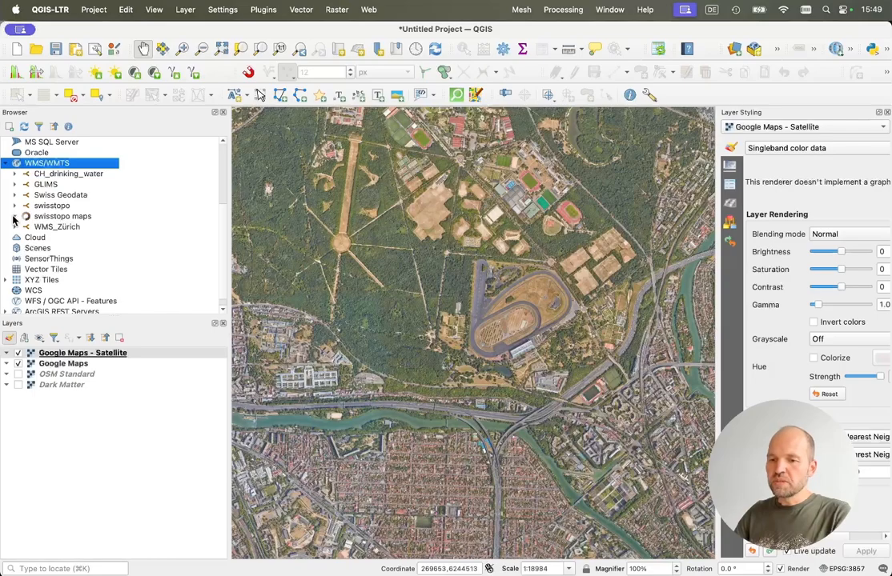
{"action": "left_click", "coordinate": [13, 217]}
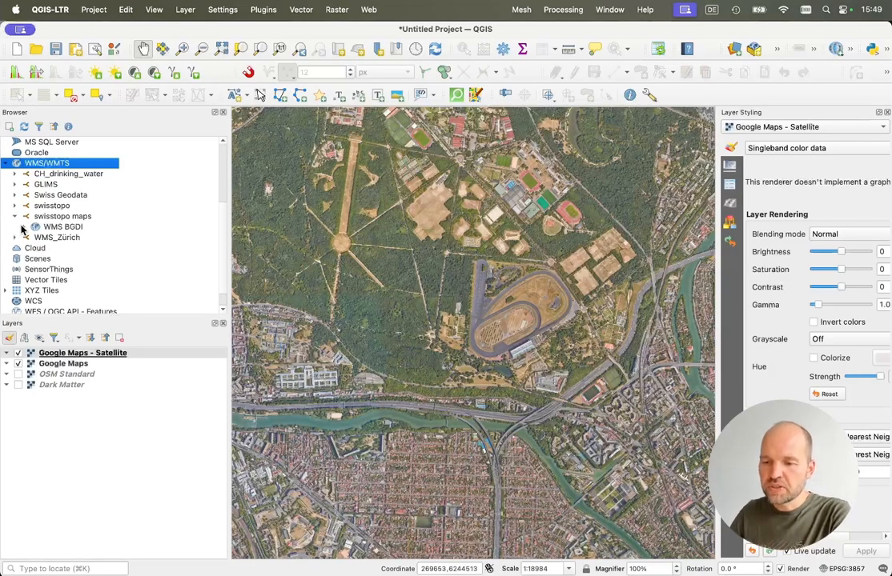
{"action": "left_click", "coordinate": [24, 228]}
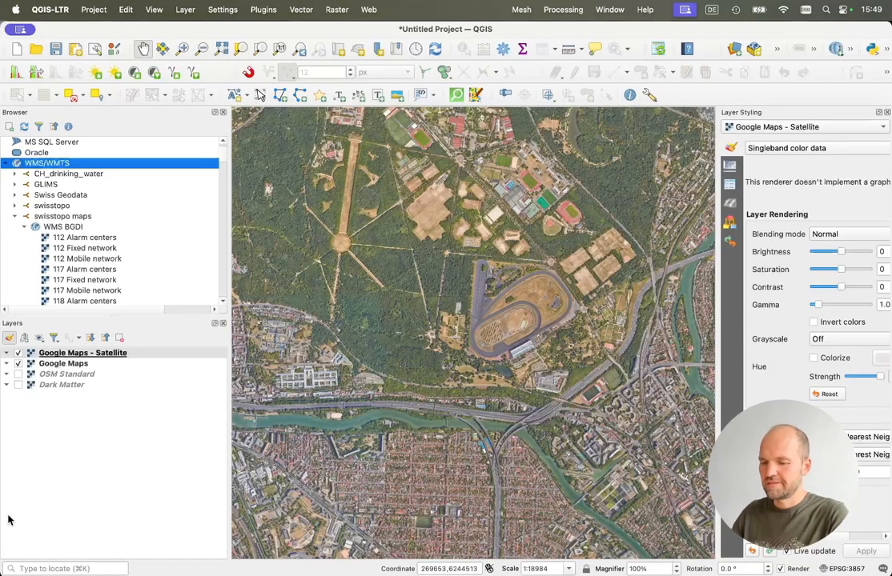
Step: Switch to Chrome, search for map.geo.admin in a new tab and open the Maps of Switzerland site from the results
{"action": "mouse_move", "coordinate": [36, 565]}
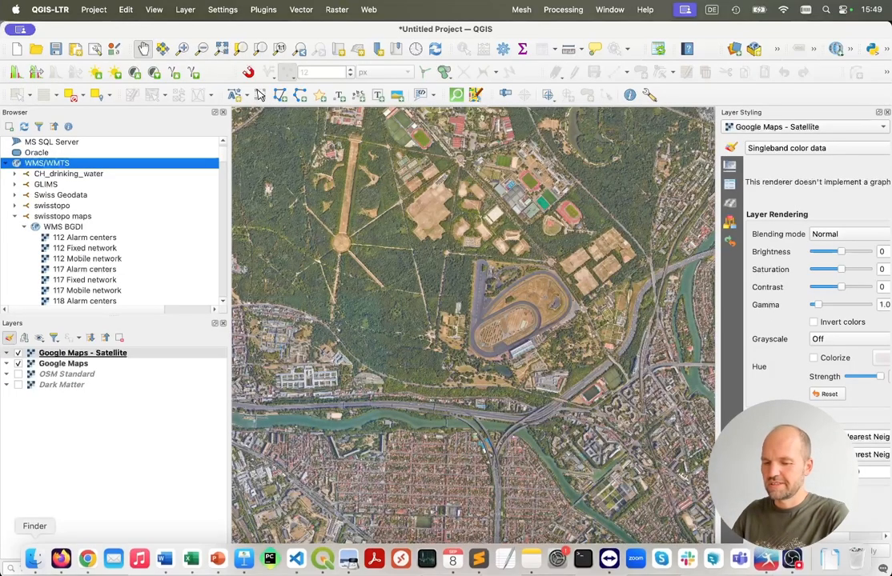
{"action": "left_click", "coordinate": [55, 562]}
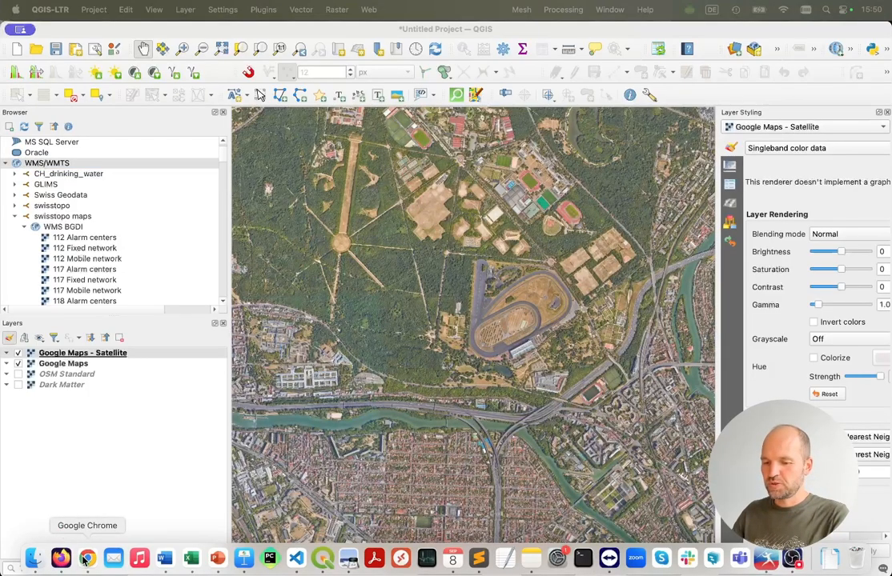
{"action": "left_click", "coordinate": [87, 559]}
{"action": "left_click", "coordinate": [229, 33]}
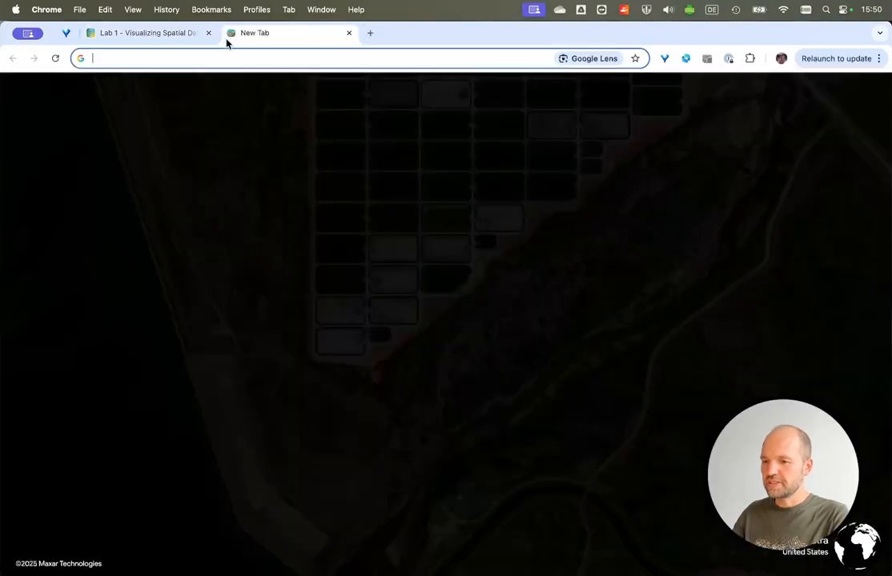
{"action": "left_click", "coordinate": [234, 54]}
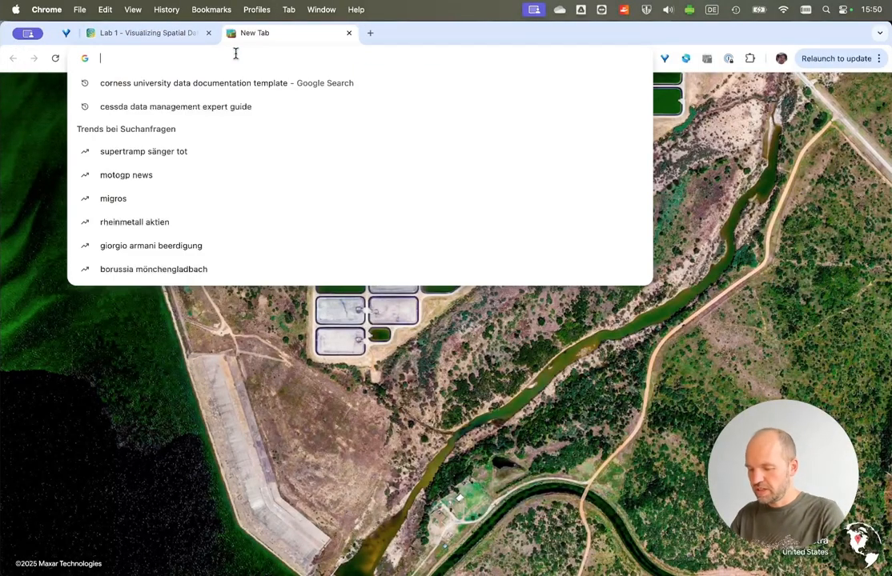
{"action": "type", "text": "map."}
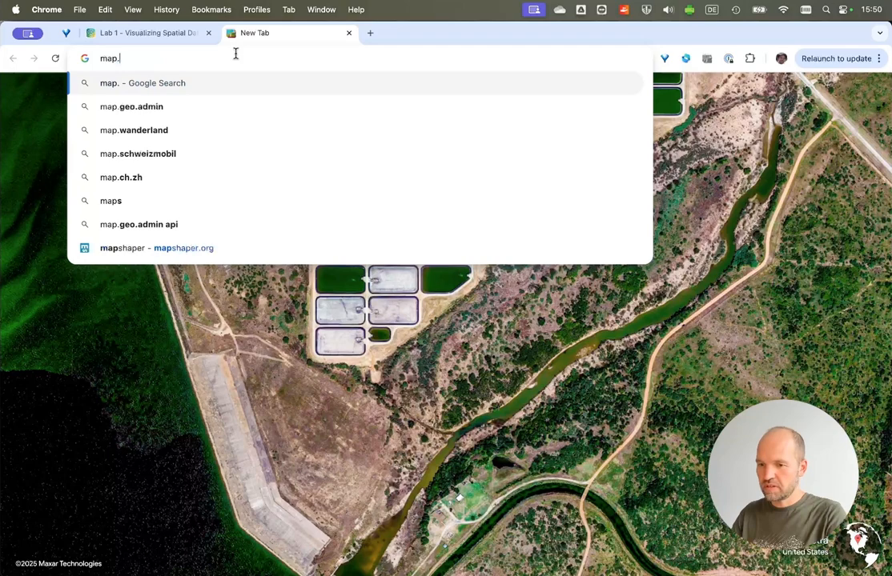
{"action": "key", "text": "Down"}
{"action": "key", "text": "Return"}
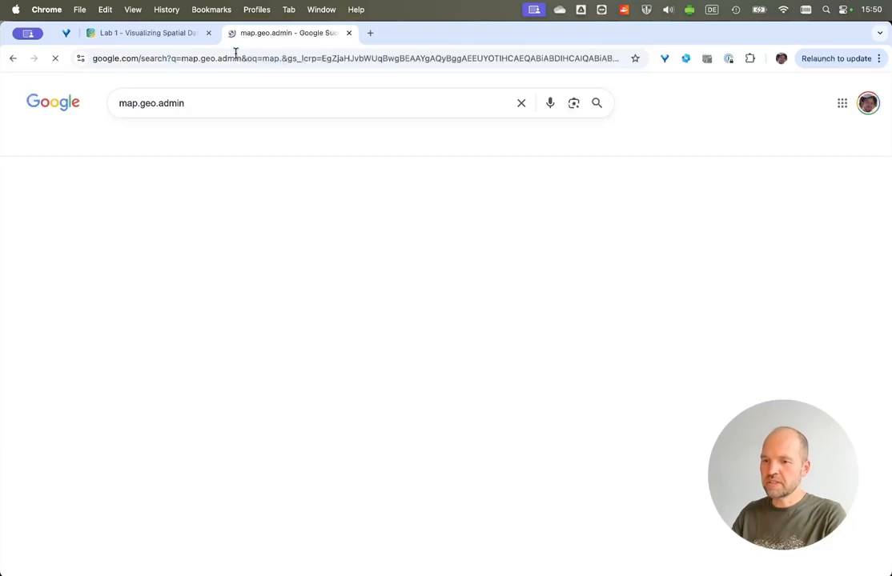
{"action": "left_click", "coordinate": [202, 214]}
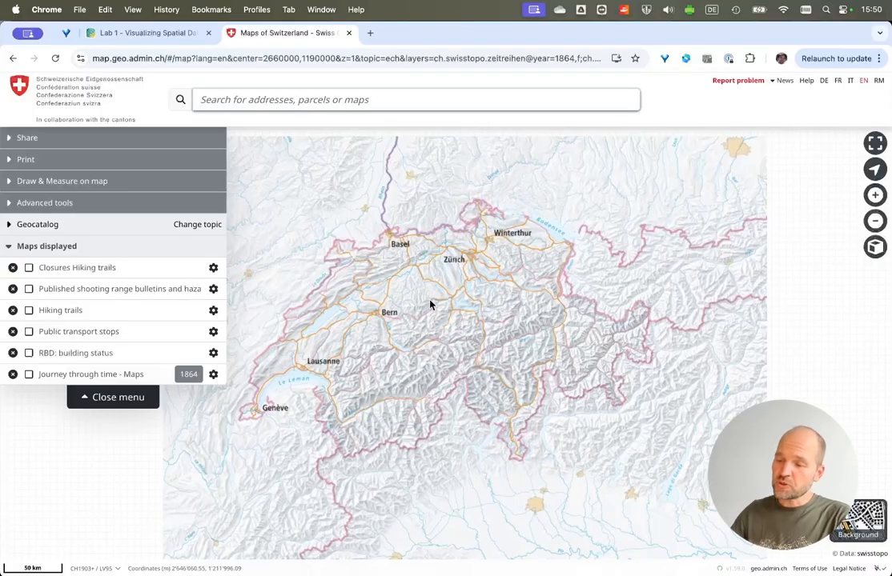
Step: Switch to QGIS and add the National Map 1:25`000 layer from the swisstopo maps WMS BGDI list to the project
{"action": "key", "text": "super+Tab"}
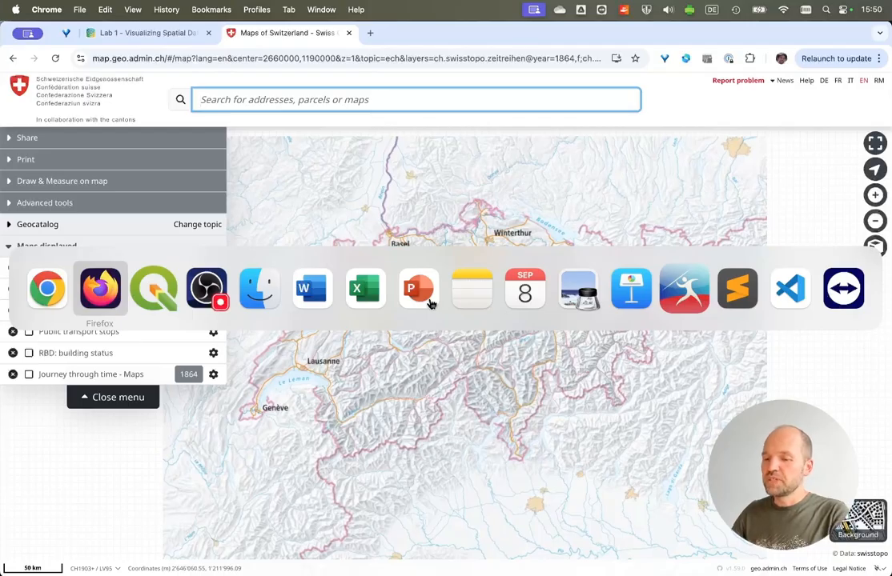
{"action": "left_click", "coordinate": [136, 291]}
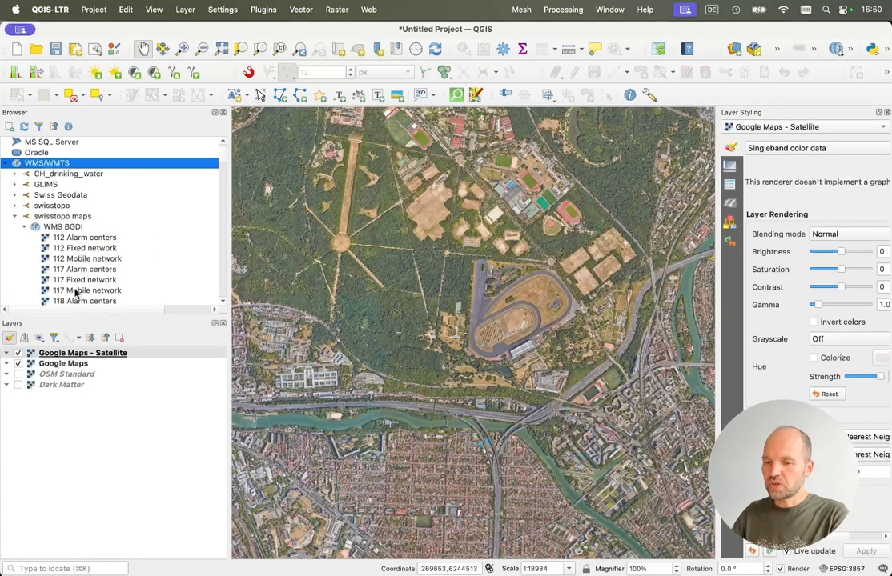
{"action": "scroll", "coordinate": [94, 284], "scroll_direction": "down", "scroll_amount": 10}
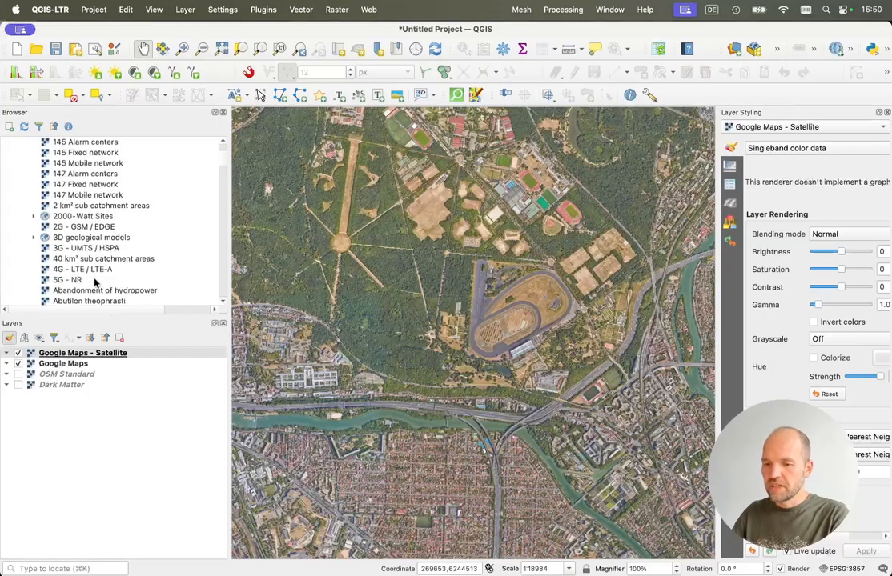
{"action": "scroll", "coordinate": [95, 285], "scroll_direction": "down", "scroll_amount": 5}
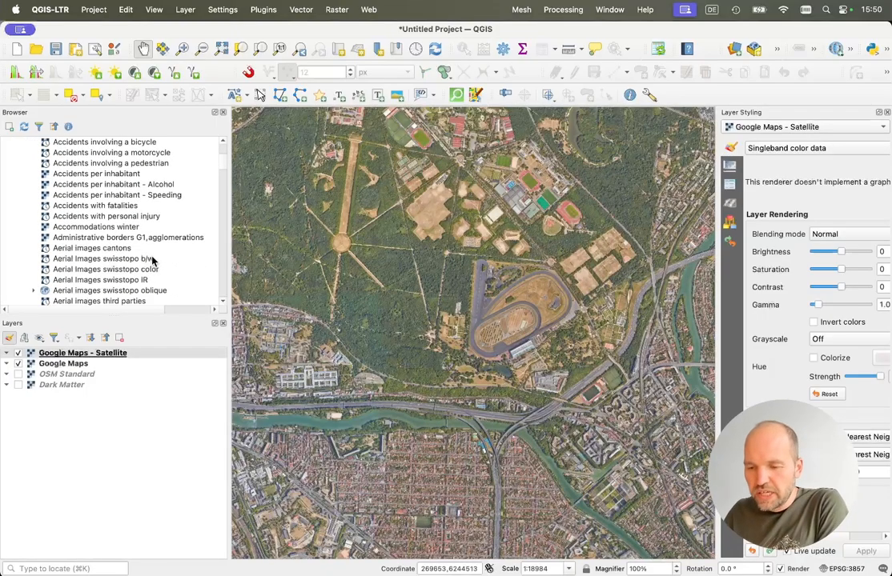
{"action": "scroll", "coordinate": [152, 260], "scroll_direction": "down", "scroll_amount": 15}
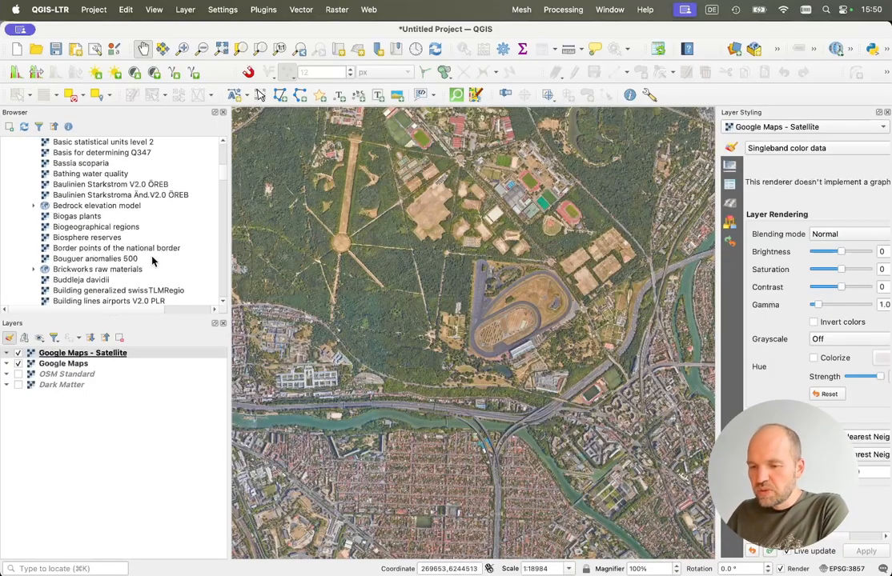
{"action": "scroll", "coordinate": [152, 260], "scroll_direction": "down", "scroll_amount": 10}
{"action": "scroll", "coordinate": [226, 187], "scroll_direction": "down", "scroll_amount": 5}
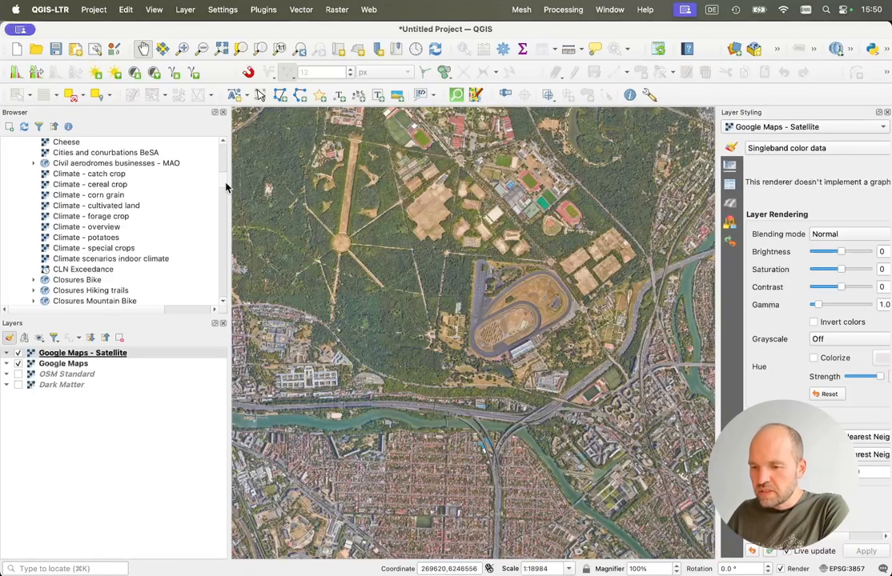
{"action": "left_click_drag", "start_coordinate": [226, 187], "coordinate": [221, 238]}
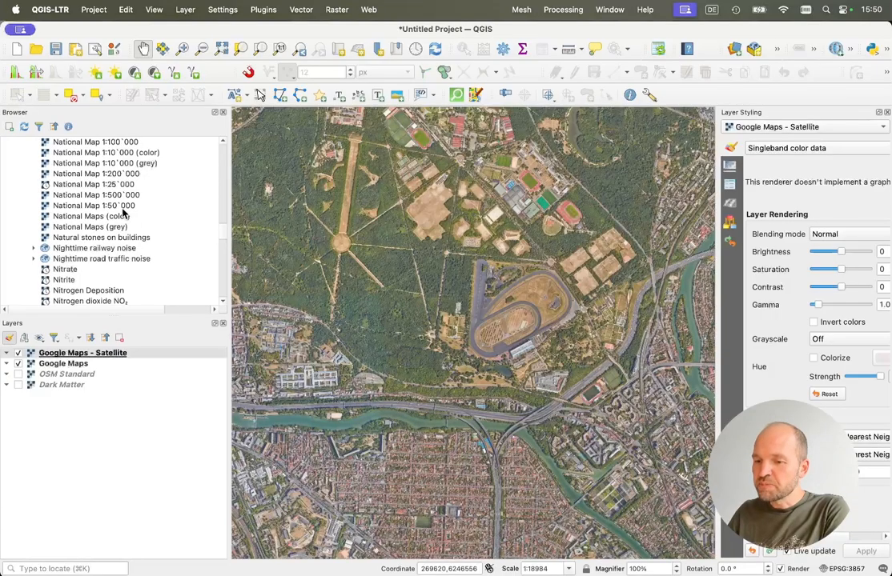
{"action": "scroll", "coordinate": [123, 213], "scroll_direction": "up", "scroll_amount": 2}
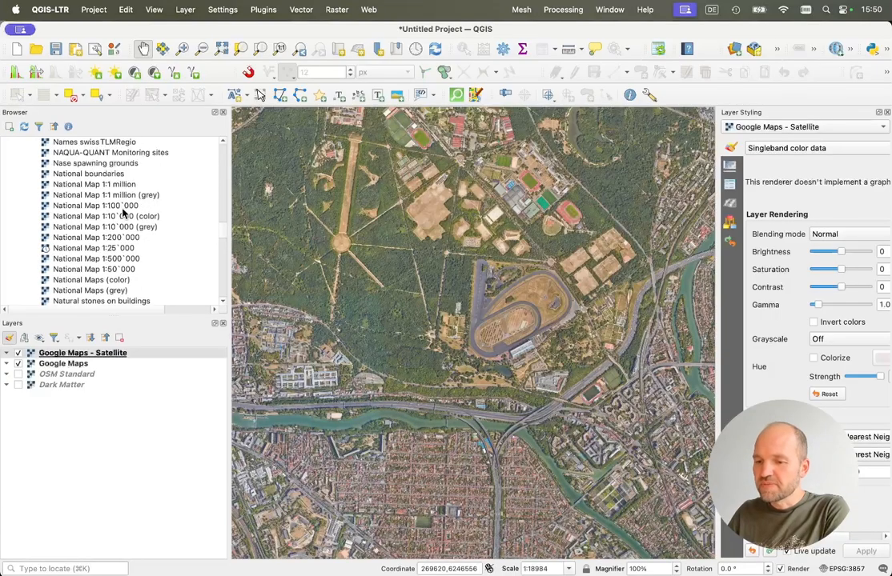
{"action": "left_click", "coordinate": [82, 250]}
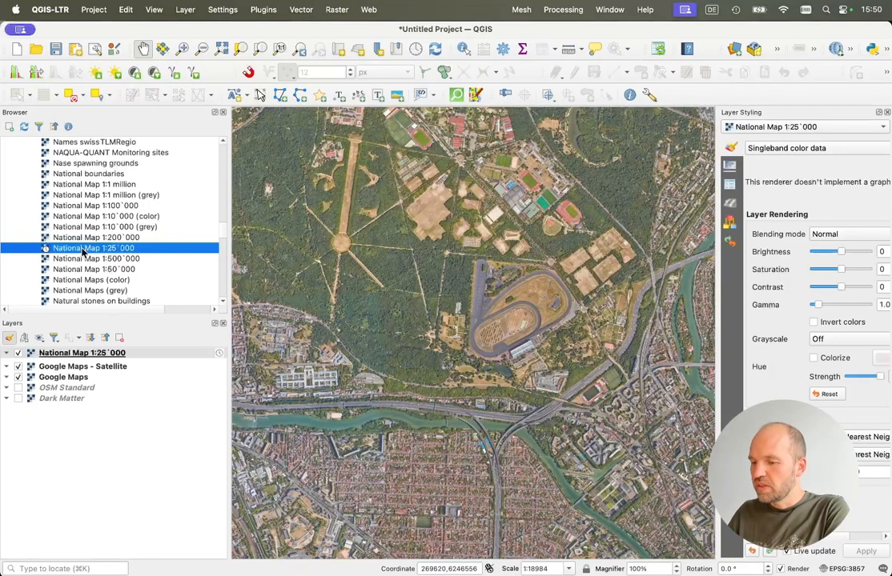
Step: Hide Google Maps - Satellite and Google Maps, and zoom to the National Map 1:25`000 layer to inspect its coverage
{"action": "left_click", "coordinate": [19, 366]}
{"action": "left_click", "coordinate": [18, 377]}
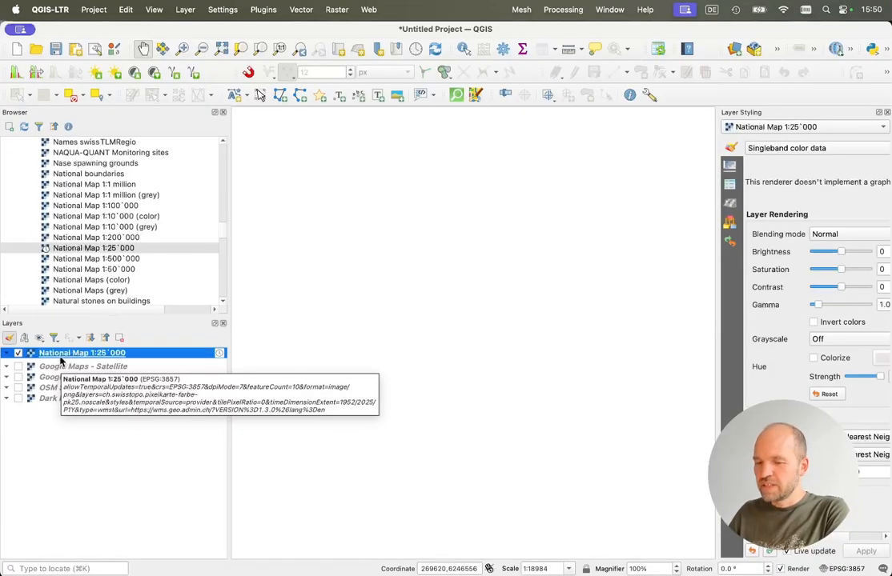
{"action": "right_click", "coordinate": [60, 357]}
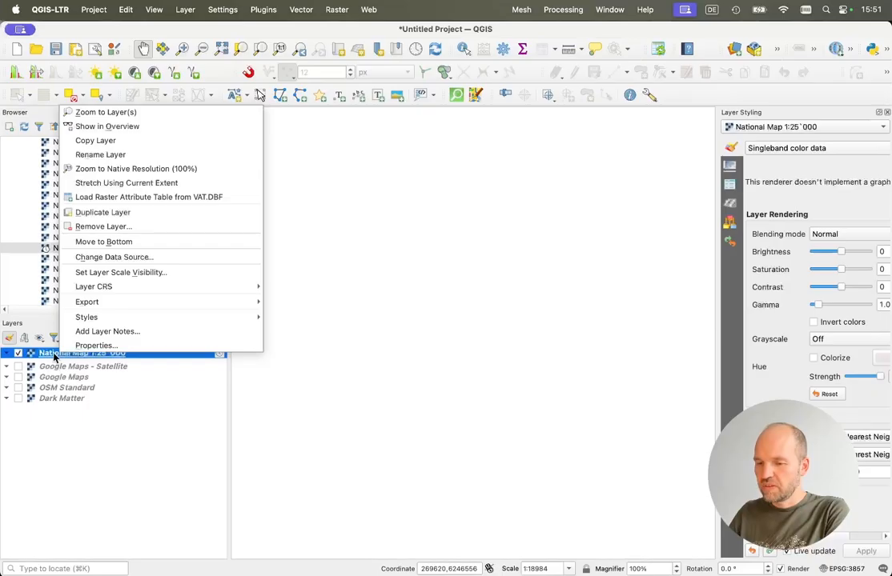
{"action": "left_click", "coordinate": [139, 114]}
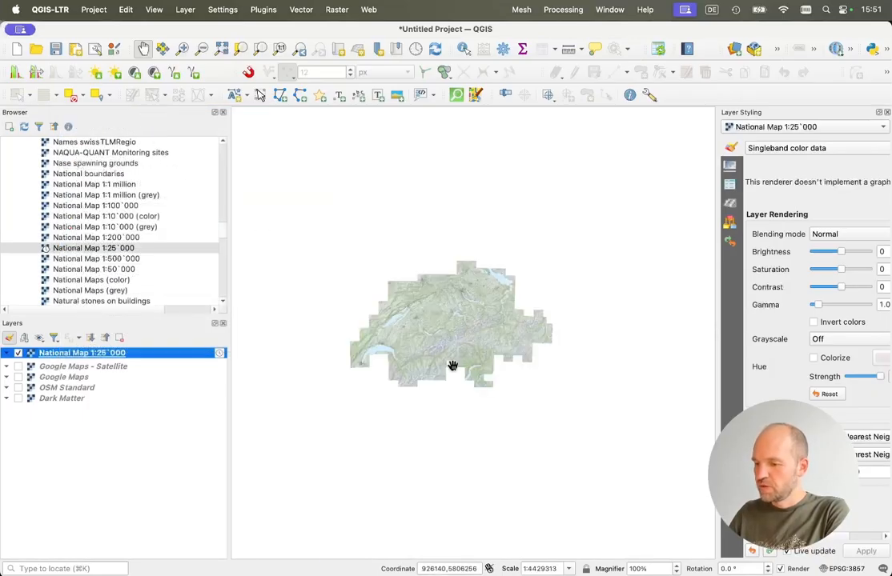
{"action": "scroll", "coordinate": [457, 328], "scroll_direction": "up", "scroll_amount": 1}
{"action": "scroll", "coordinate": [458, 329], "scroll_direction": "up", "scroll_amount": 1}
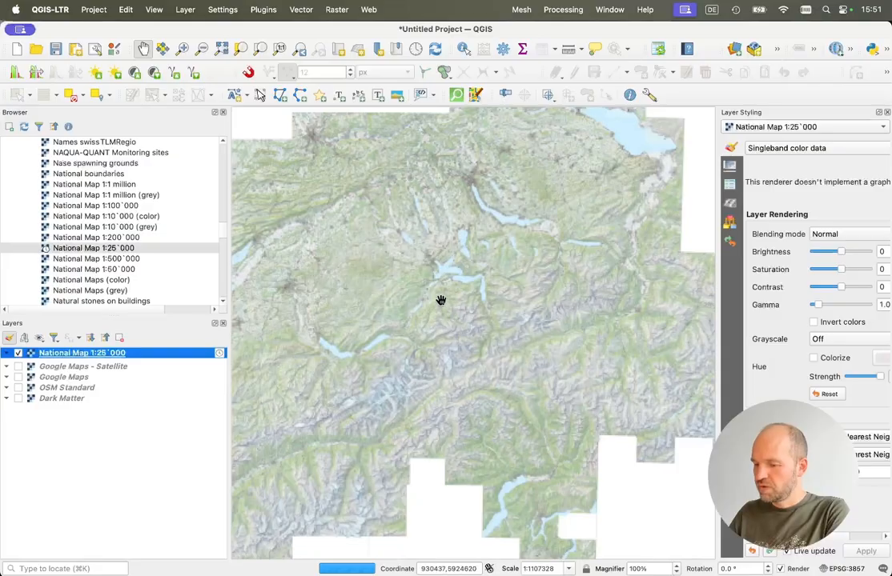
{"action": "left_click_drag", "start_coordinate": [450, 285], "coordinate": [458, 368]}
{"action": "scroll", "coordinate": [447, 354], "scroll_direction": "up", "scroll_amount": 1}
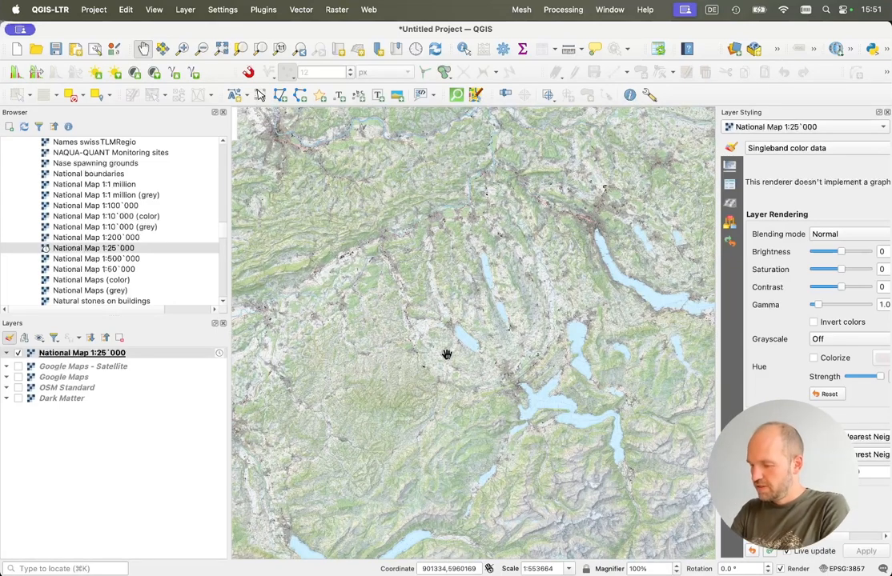
{"action": "scroll", "coordinate": [475, 278], "scroll_direction": "down", "scroll_amount": 3}
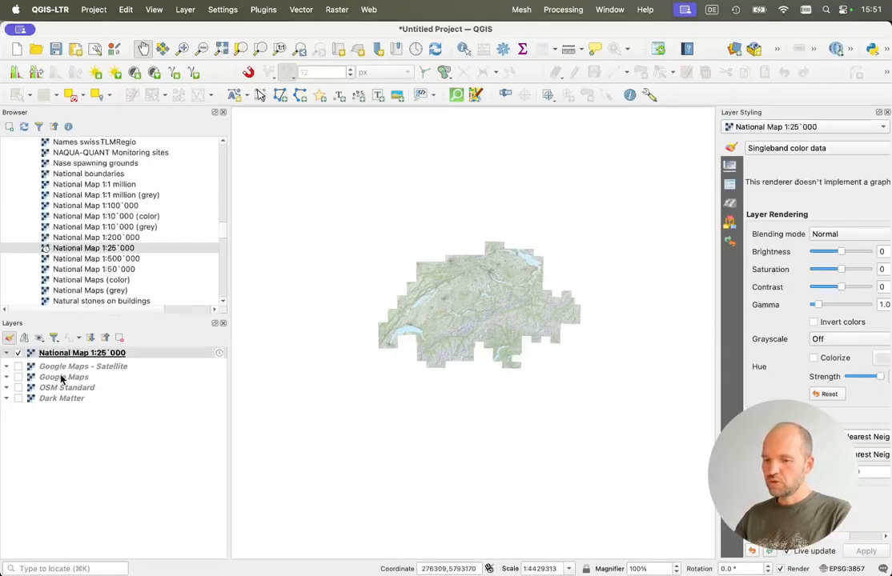
Step: Show the Google Maps and Google Maps - Satellite layers again beneath the National Map 1:25`000
{"action": "left_click", "coordinate": [16, 379]}
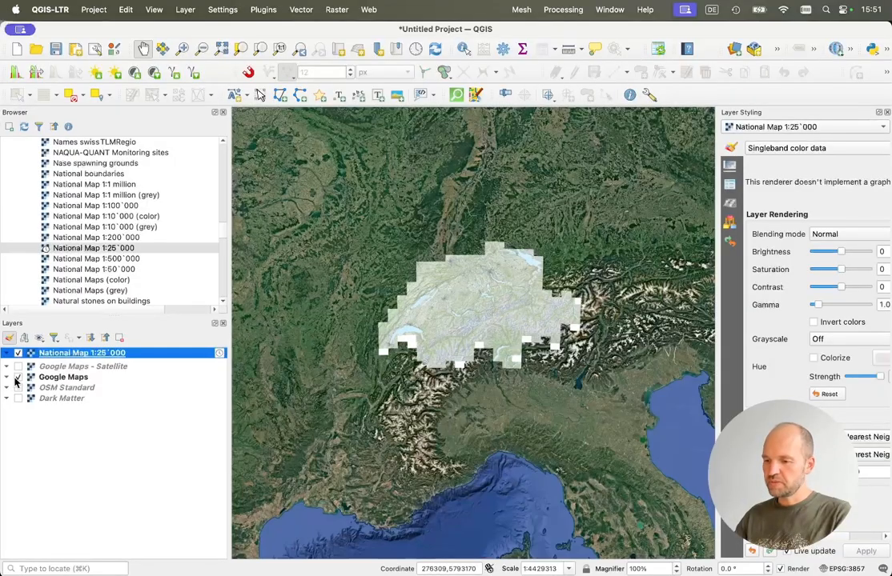
{"action": "left_click", "coordinate": [16, 379]}
{"action": "left_click", "coordinate": [17, 367]}
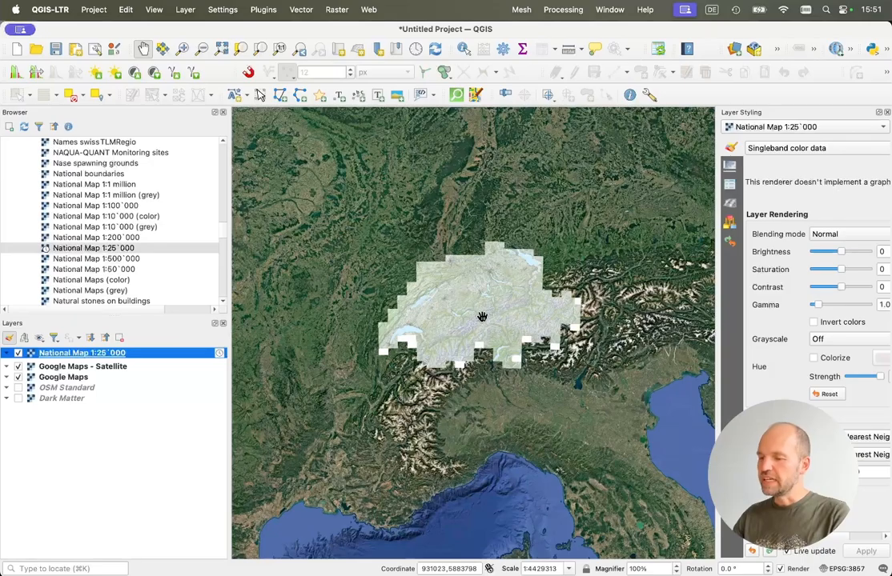
Step: Inspect the National Map 1:25`000 in close-up around Luzern and its lakeshore
{"action": "scroll", "coordinate": [479, 317], "scroll_direction": "up", "scroll_amount": 3}
{"action": "left_click_drag", "start_coordinate": [490, 292], "coordinate": [510, 404]}
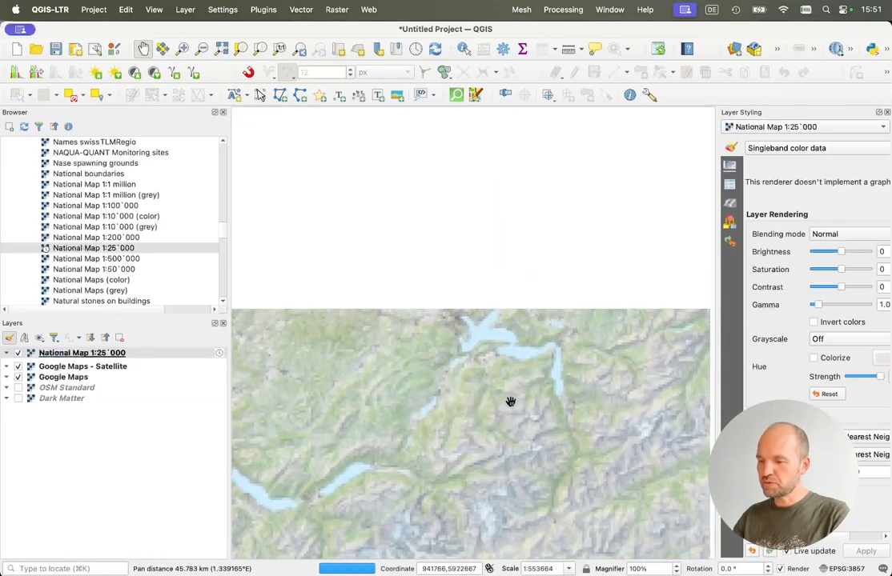
{"action": "scroll", "coordinate": [480, 350], "scroll_direction": "up", "scroll_amount": 1}
{"action": "scroll", "coordinate": [446, 294], "scroll_direction": "up", "scroll_amount": 3}
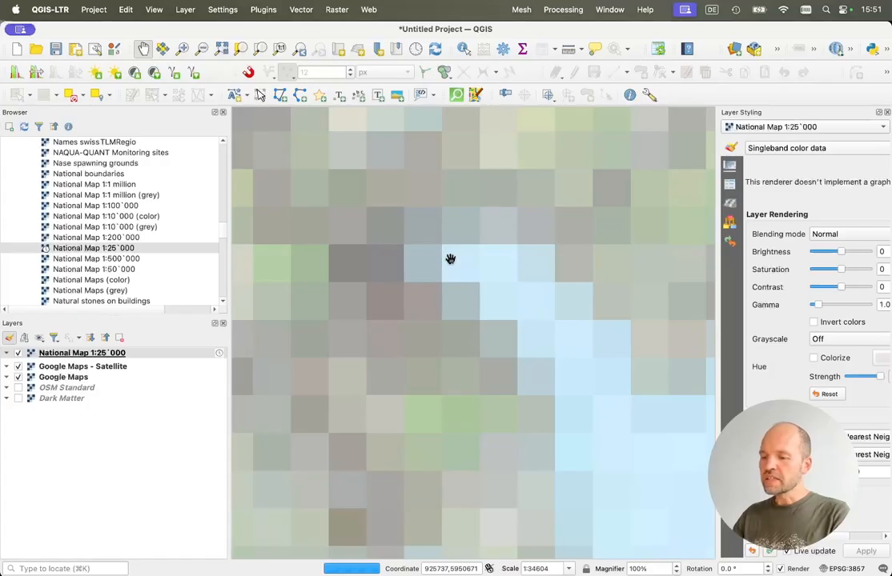
{"action": "scroll", "coordinate": [342, 276], "scroll_direction": "up", "scroll_amount": 1}
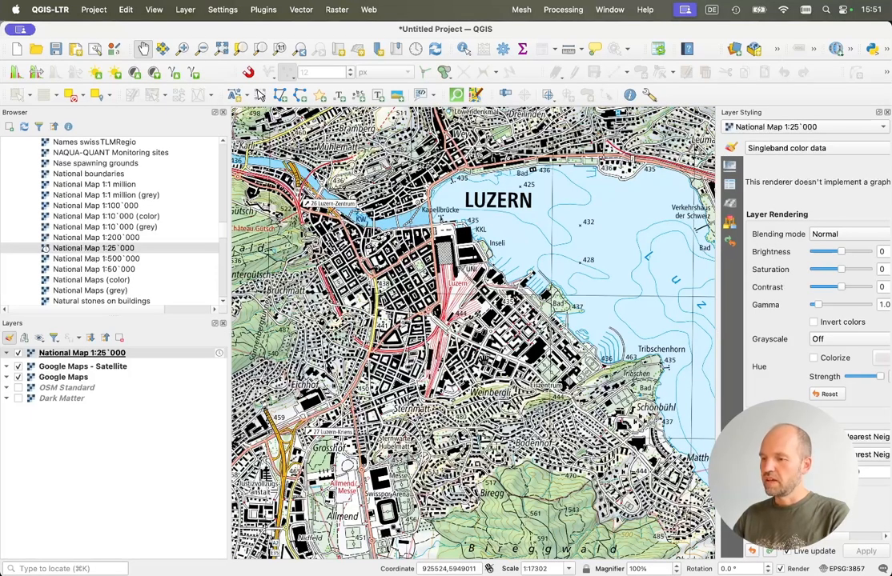
Step: Switch to Chrome and read the Visualization section of the Lab 1 page on styling World Hillshade and Mapzen Global Terrain
{"action": "key", "text": "super+Tab"}
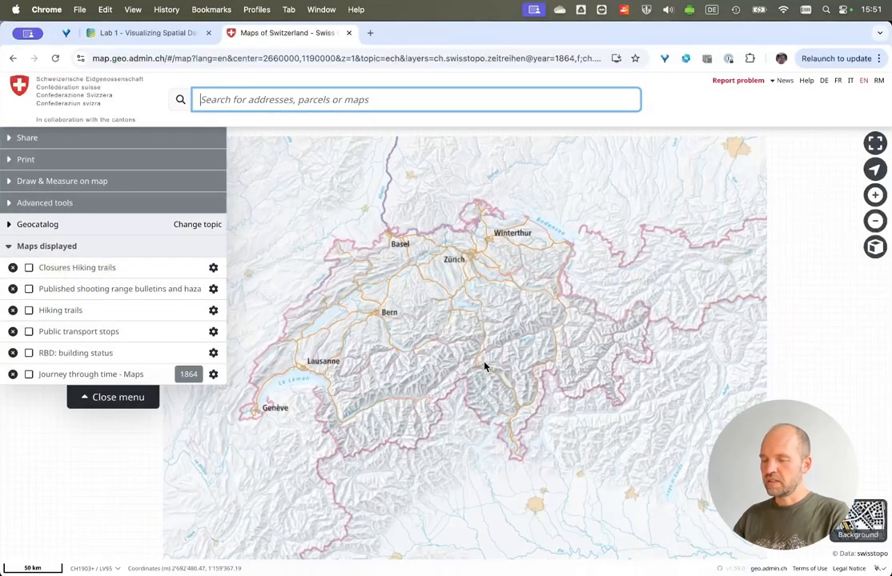
{"action": "key", "text": "super+Tab"}
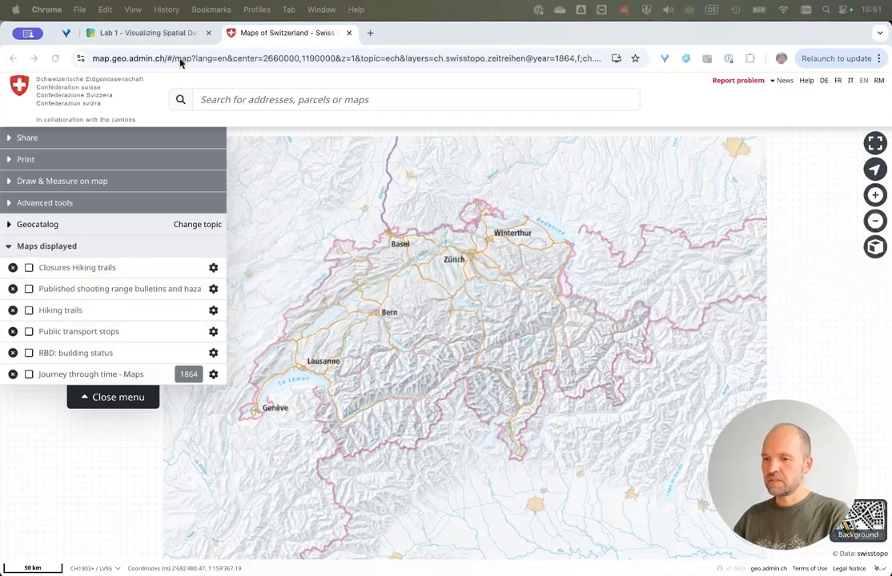
{"action": "left_click", "coordinate": [146, 33]}
{"action": "scroll", "coordinate": [357, 322], "scroll_direction": "down", "scroll_amount": 10}
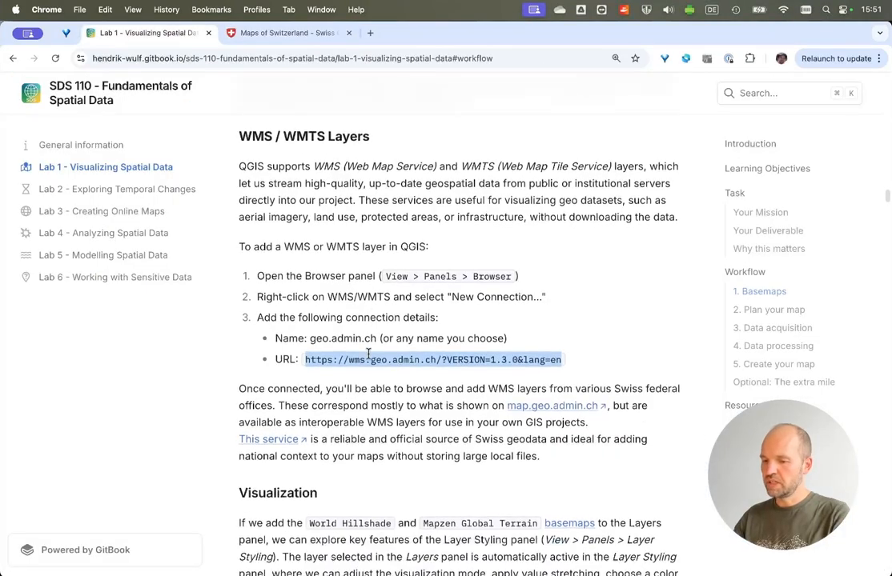
{"action": "scroll", "coordinate": [368, 354], "scroll_direction": "down", "scroll_amount": 5}
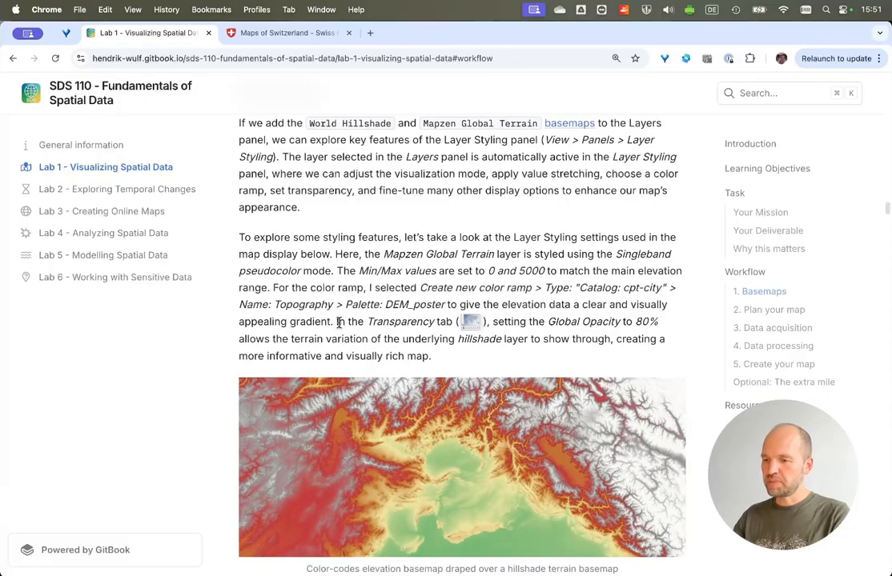
Step: Switch back to QGIS and remove all five basemap layers, from National Map 1:25`000 down to Dark Matter, from the project
{"action": "key", "text": "super+Tab"}
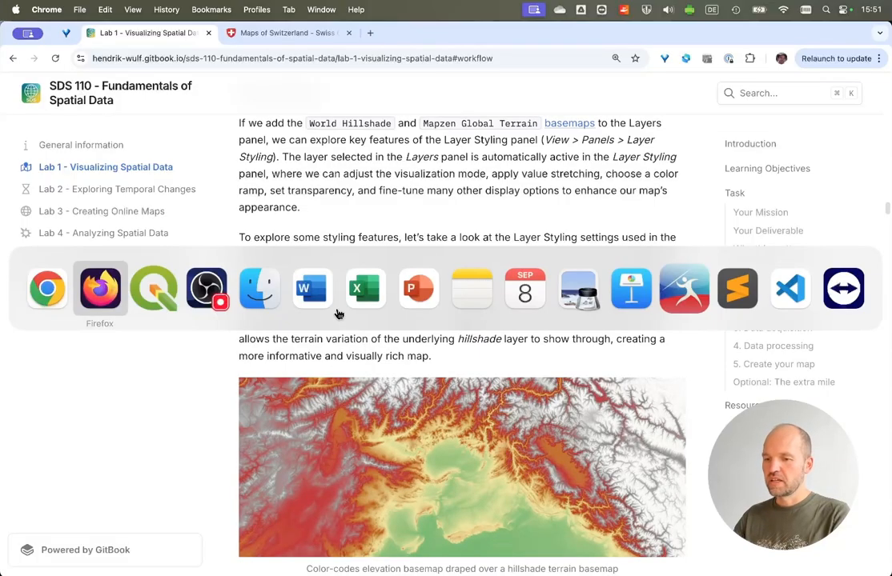
{"action": "left_click", "coordinate": [150, 306]}
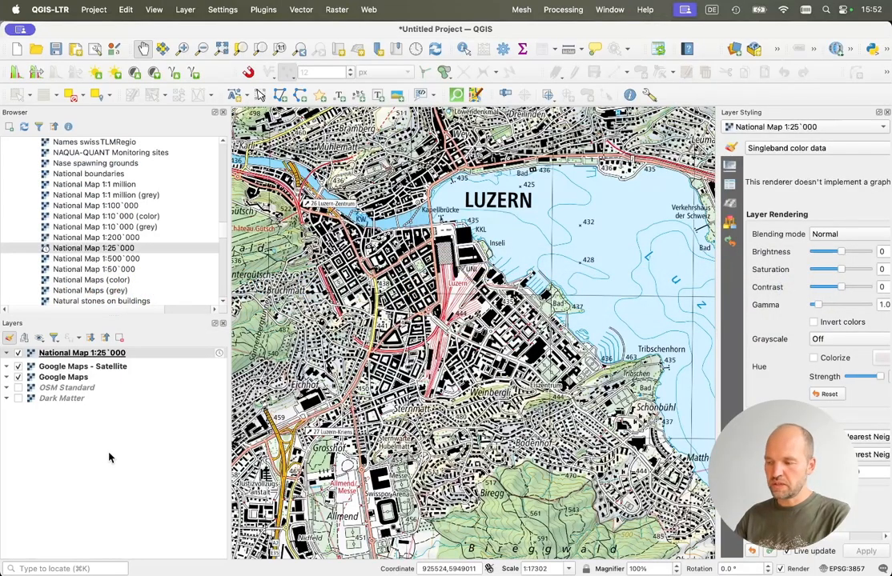
{"action": "left_click", "coordinate": [91, 400], "text": "shift"}
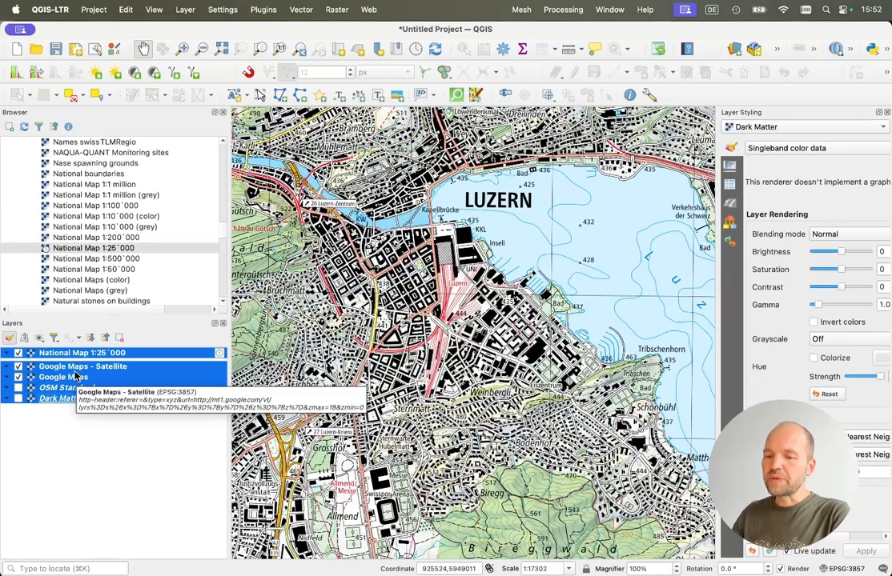
{"action": "right_click", "coordinate": [76, 376]}
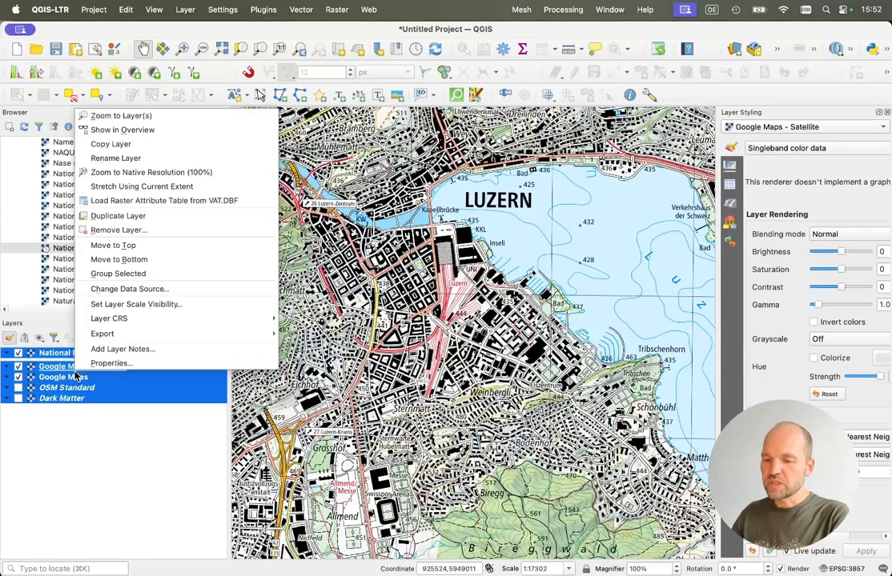
{"action": "left_click", "coordinate": [158, 231]}
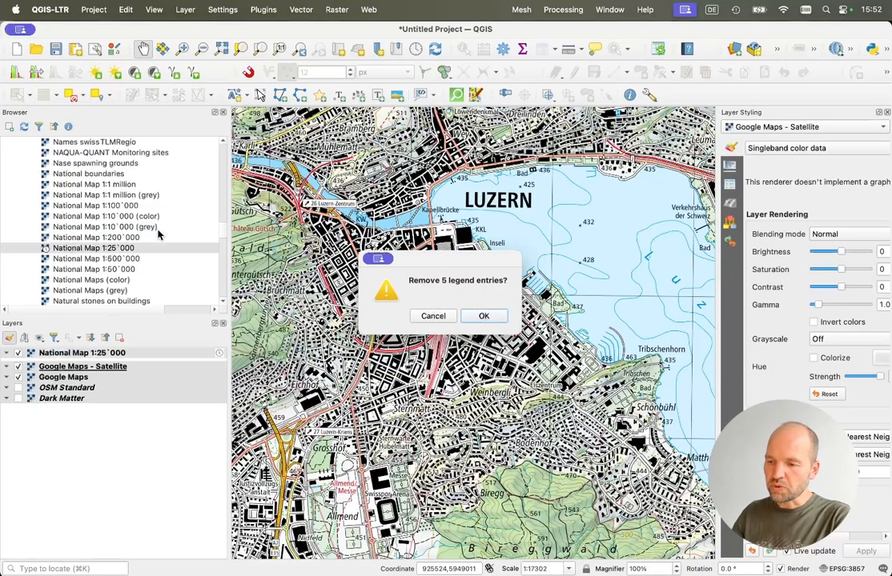
{"action": "left_click", "coordinate": [484, 316]}
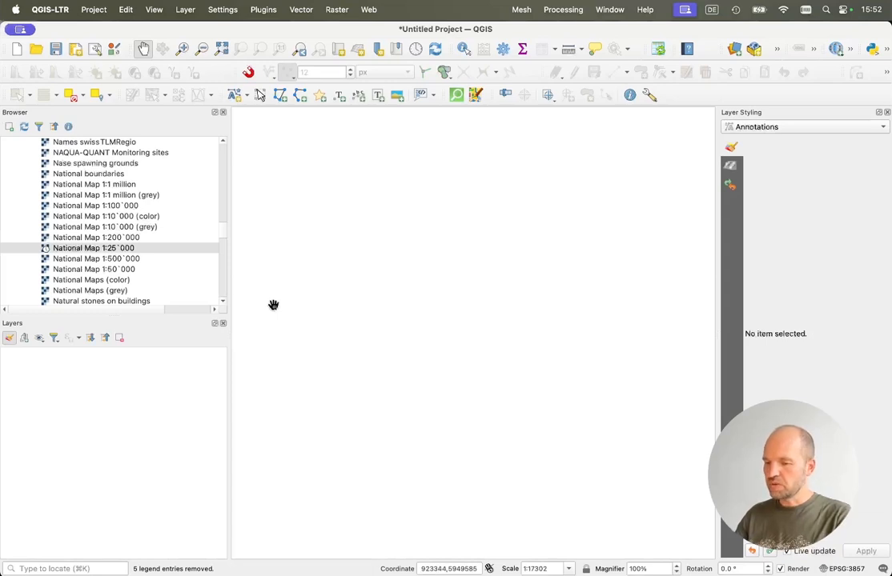
Step: Collapse the WMS/WMTS connections and add the World_Hillshade layer from the XYZ Tiles connections to the project
{"action": "scroll", "coordinate": [68, 238], "scroll_direction": "up", "scroll_amount": 5}
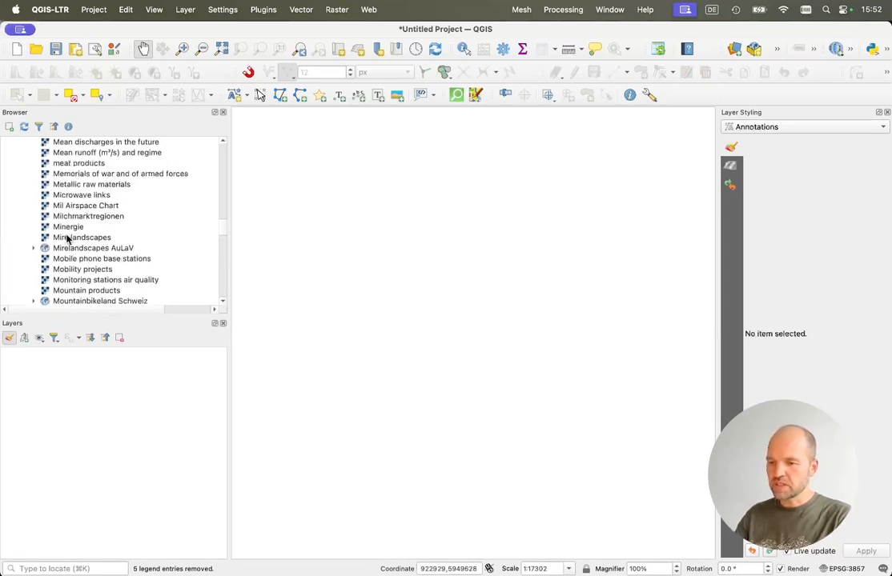
{"action": "scroll", "coordinate": [143, 226], "scroll_direction": "up", "scroll_amount": 3}
{"action": "left_click_drag", "start_coordinate": [219, 229], "coordinate": [216, 131]}
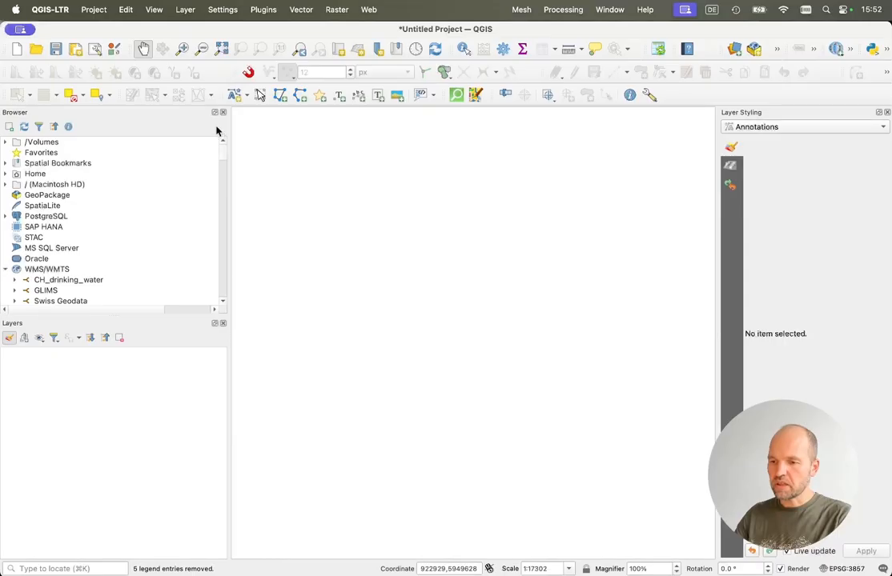
{"action": "left_click", "coordinate": [6, 269]}
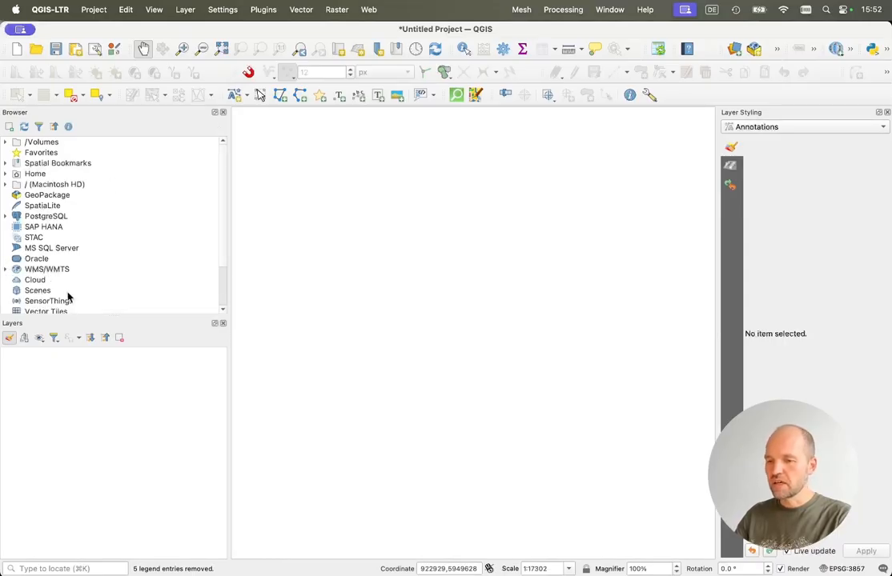
{"action": "scroll", "coordinate": [68, 298], "scroll_direction": "down", "scroll_amount": 2}
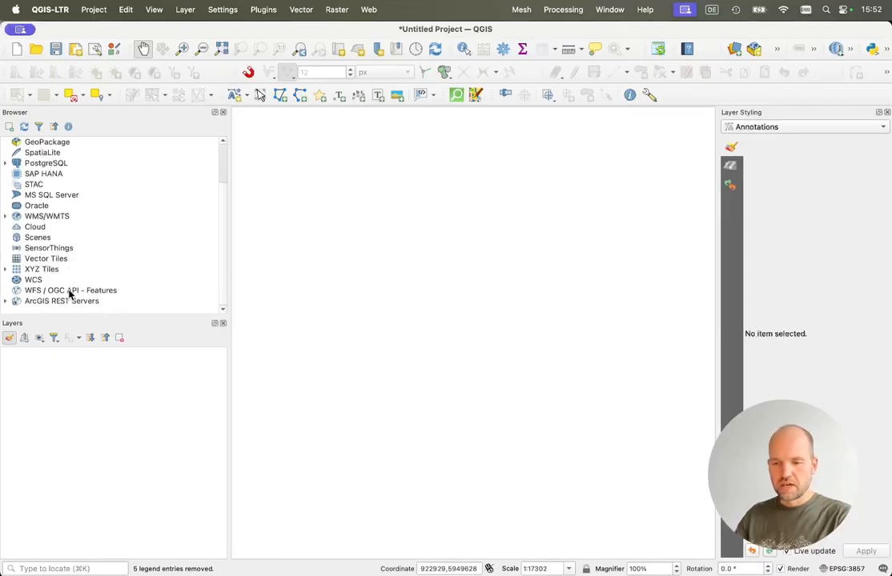
{"action": "left_click", "coordinate": [5, 269]}
{"action": "scroll", "coordinate": [12, 280], "scroll_direction": "down", "scroll_amount": 3}
{"action": "scroll", "coordinate": [12, 280], "scroll_direction": "down", "scroll_amount": 2}
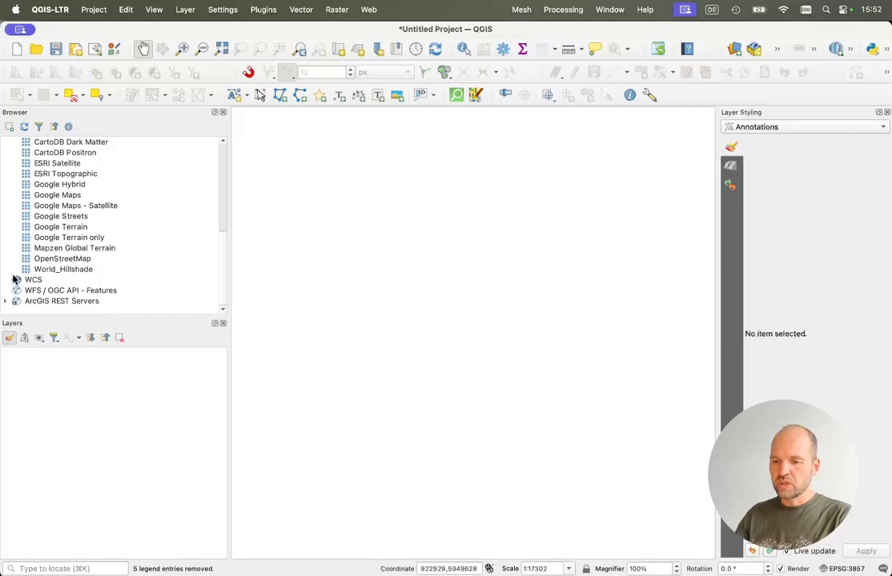
{"action": "double_click", "coordinate": [69, 270]}
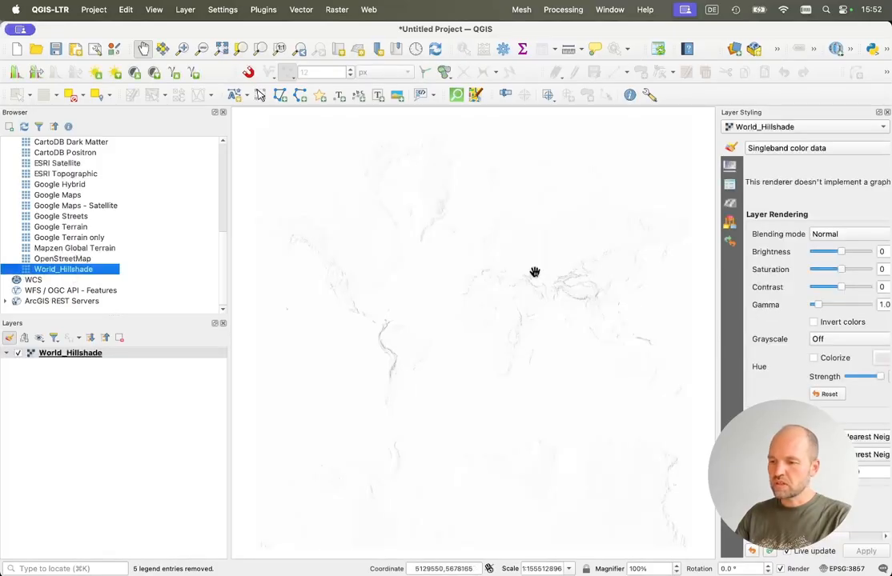
Step: Inspect the World_Hillshade relief in close-up over the Swiss Alps
{"action": "scroll", "coordinate": [534, 273], "scroll_direction": "up", "scroll_amount": 4}
{"action": "left_click_drag", "start_coordinate": [306, 213], "coordinate": [555, 282]}
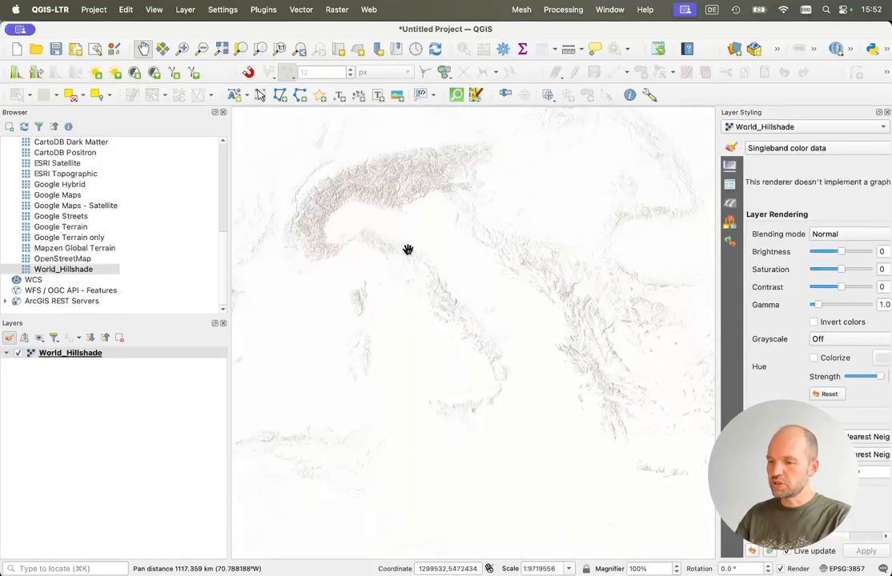
{"action": "left_click_drag", "start_coordinate": [406, 239], "coordinate": [483, 320]}
{"action": "scroll", "coordinate": [450, 270], "scroll_direction": "up", "scroll_amount": 3}
{"action": "left_click_drag", "start_coordinate": [428, 243], "coordinate": [495, 337]}
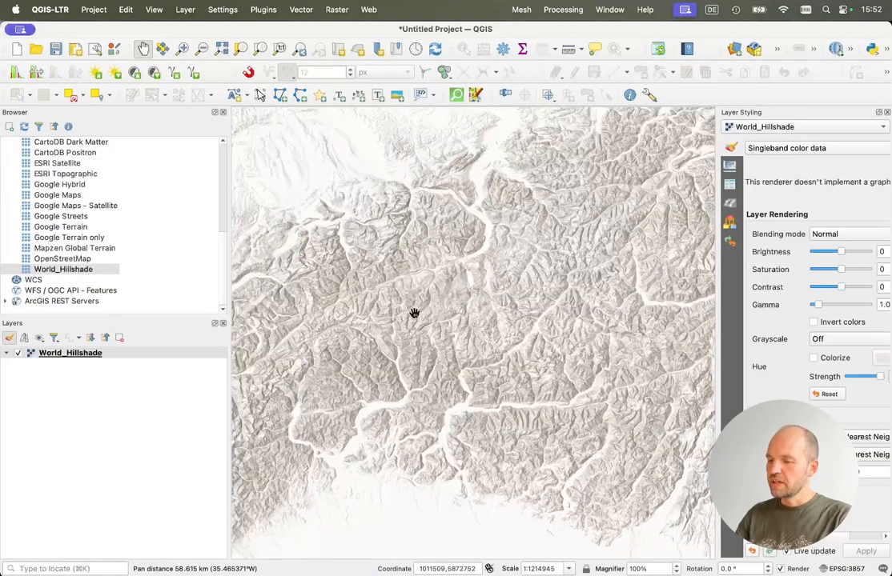
{"action": "left_click_drag", "start_coordinate": [333, 286], "coordinate": [473, 238]}
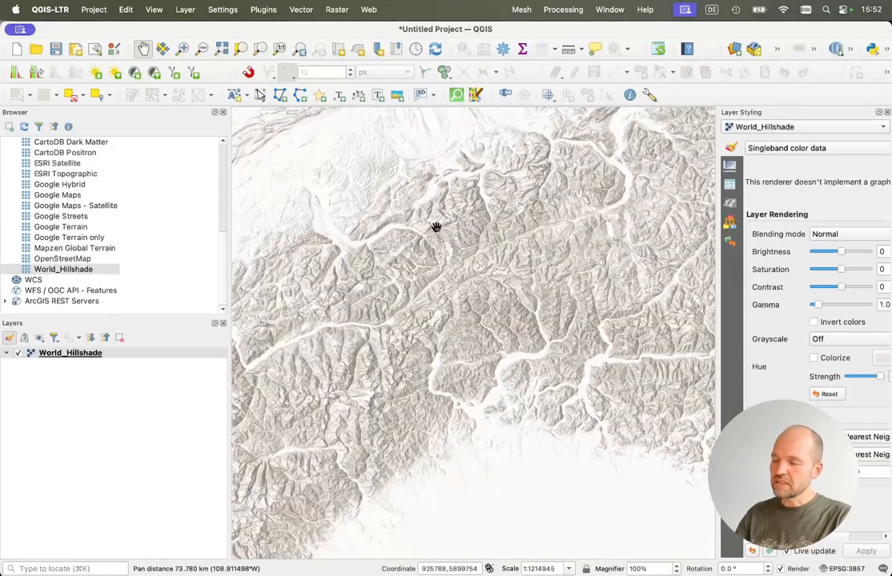
Step: Add the Mapzen Global Terrain XYZ layer above World_Hillshade with its legend collapsed, and widen the Layer Styling panel
{"action": "double_click", "coordinate": [72, 249]}
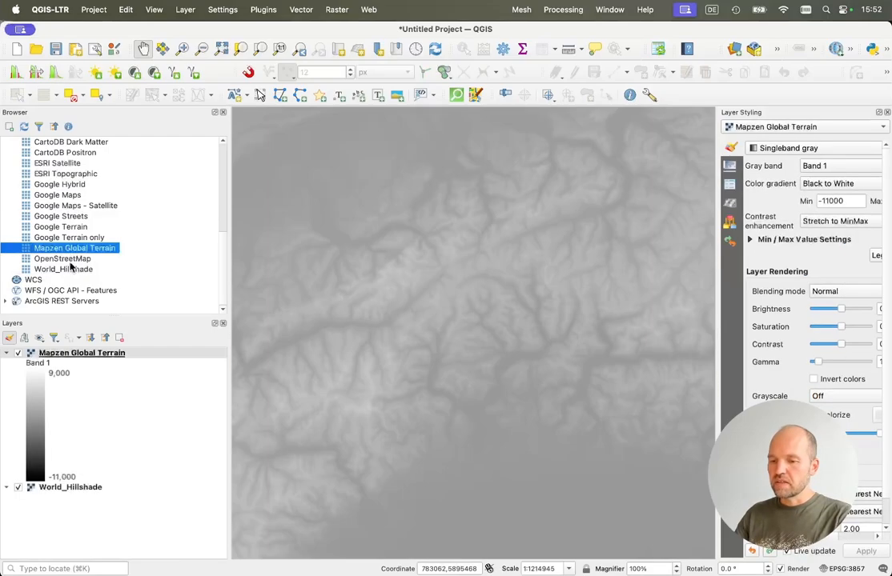
{"action": "left_click", "coordinate": [7, 354]}
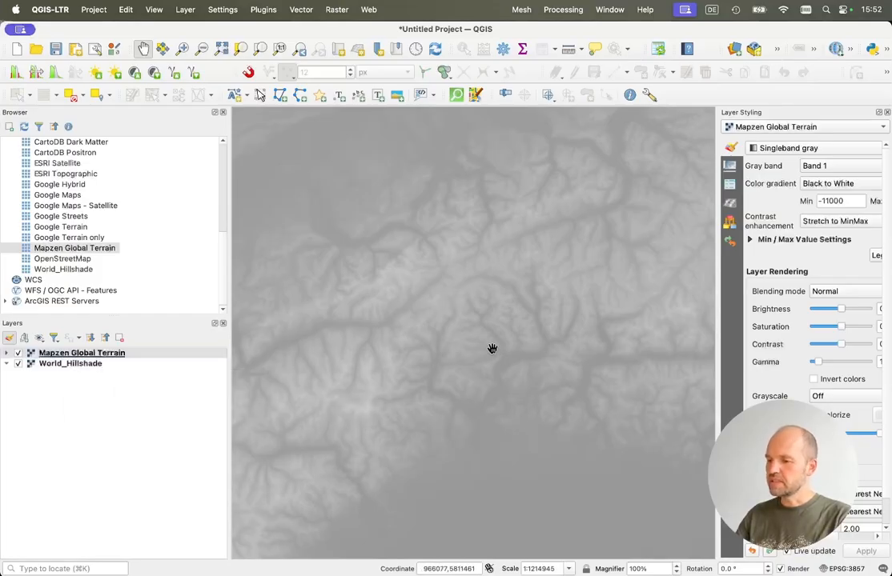
{"action": "left_click_drag", "start_coordinate": [494, 350], "coordinate": [539, 326]}
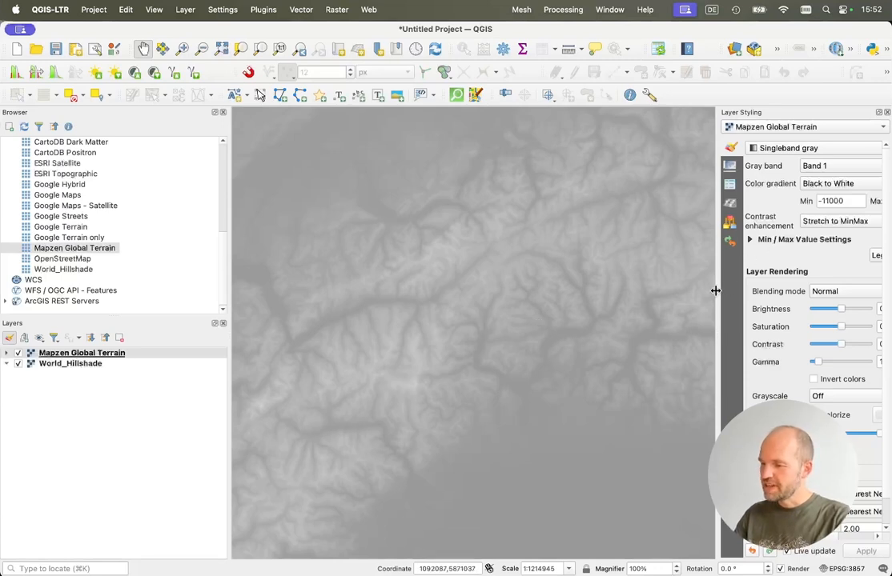
{"action": "left_click_drag", "start_coordinate": [715, 292], "coordinate": [641, 301]}
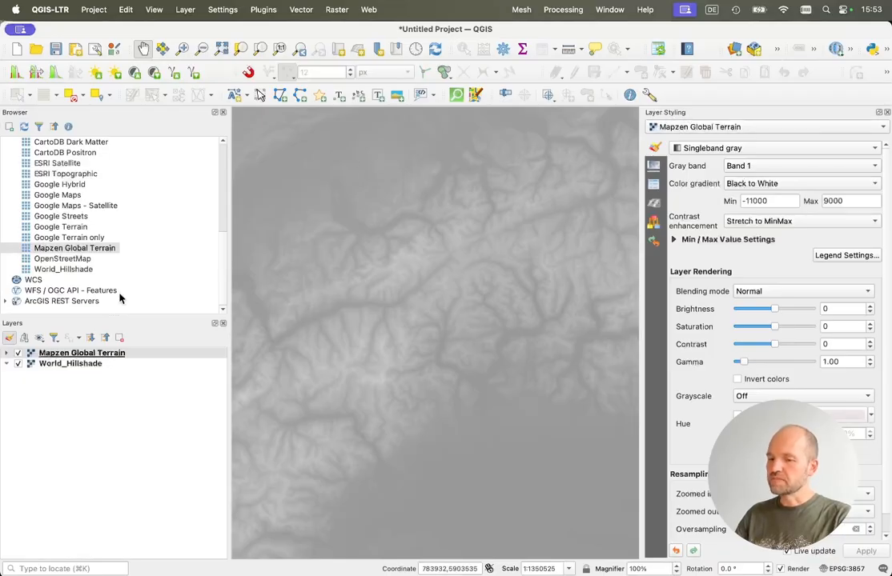
Step: View the Information and Symbology properties of Mapzen Global Terrain and compare the symbology with the Layer Styling panel
{"action": "right_click", "coordinate": [70, 354]}
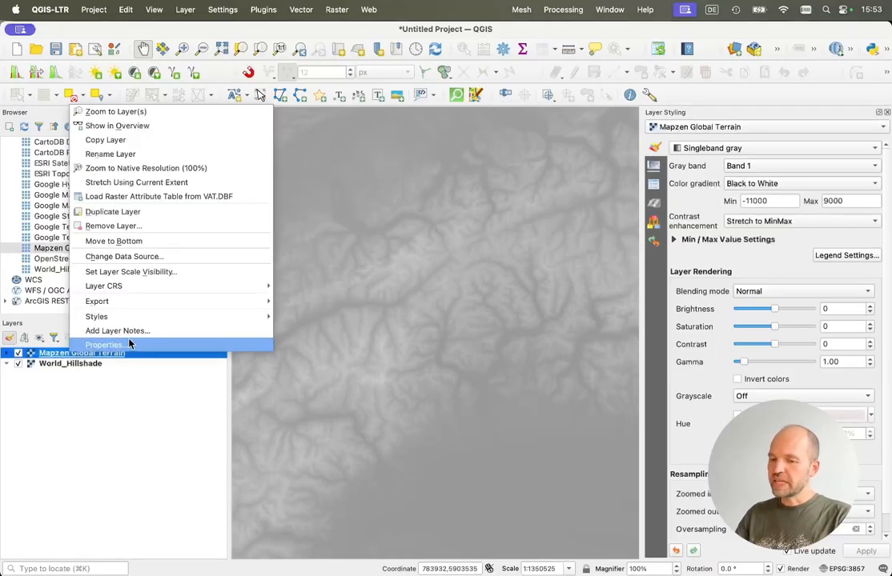
{"action": "left_click", "coordinate": [112, 346]}
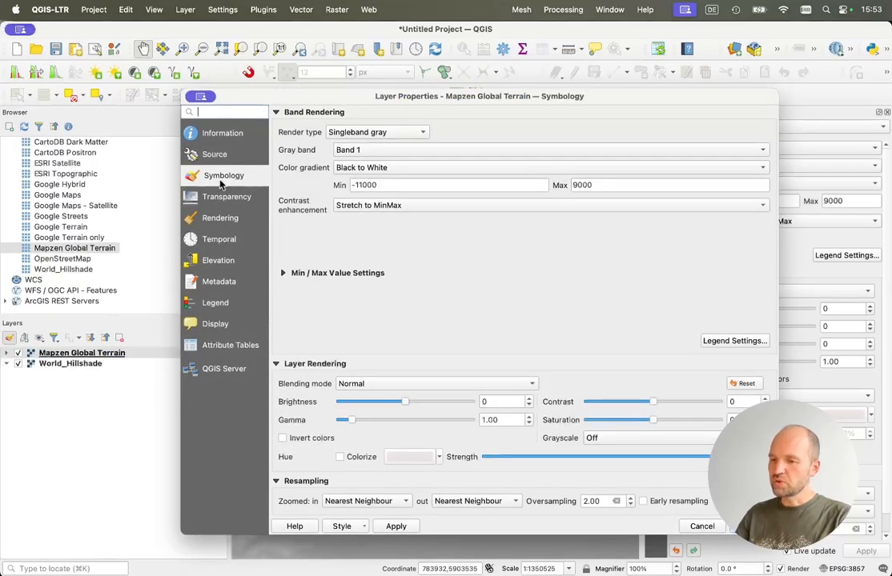
{"action": "left_click", "coordinate": [217, 135]}
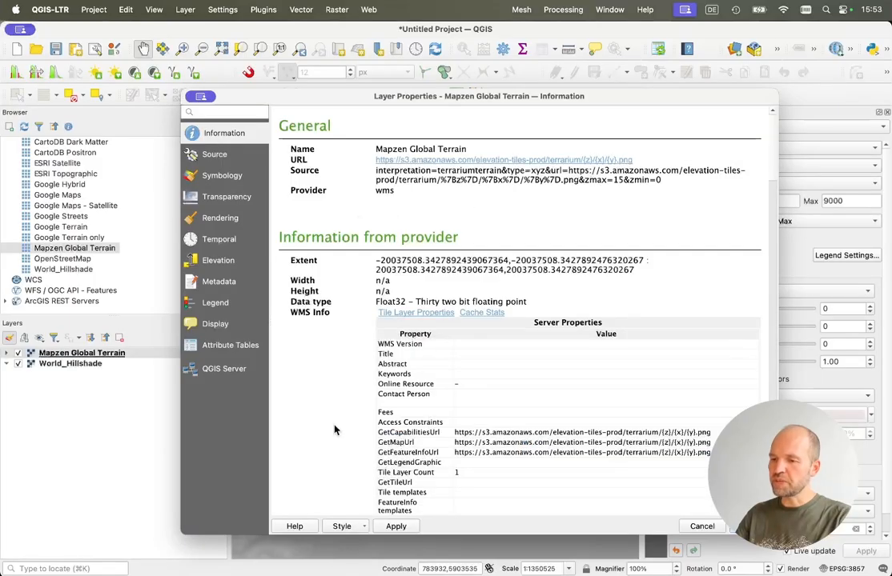
{"action": "left_click", "coordinate": [225, 178]}
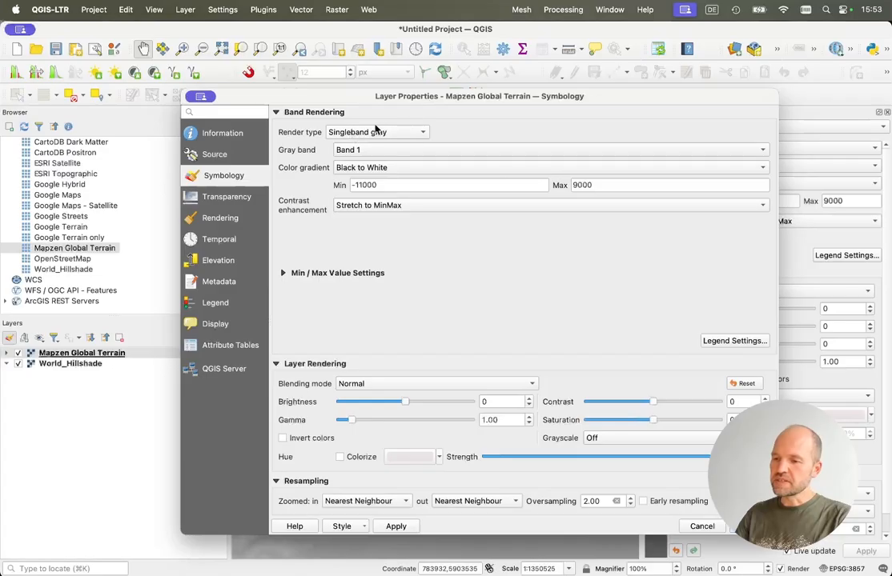
{"action": "left_click_drag", "start_coordinate": [466, 101], "coordinate": [308, 104]}
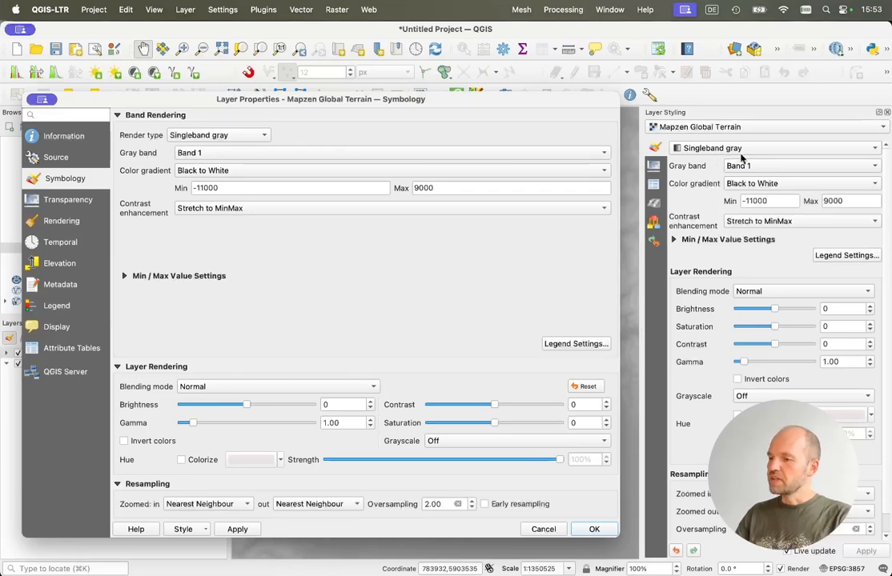
{"action": "left_click", "coordinate": [594, 530]}
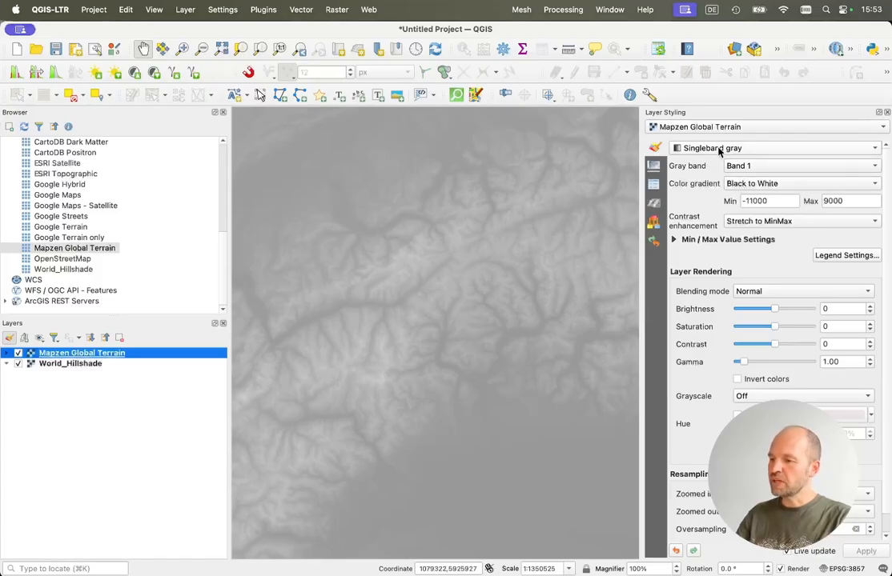
Step: Check in the list of available panels that the Layer Styling panel is enabled
{"action": "left_click", "coordinate": [186, 11]}
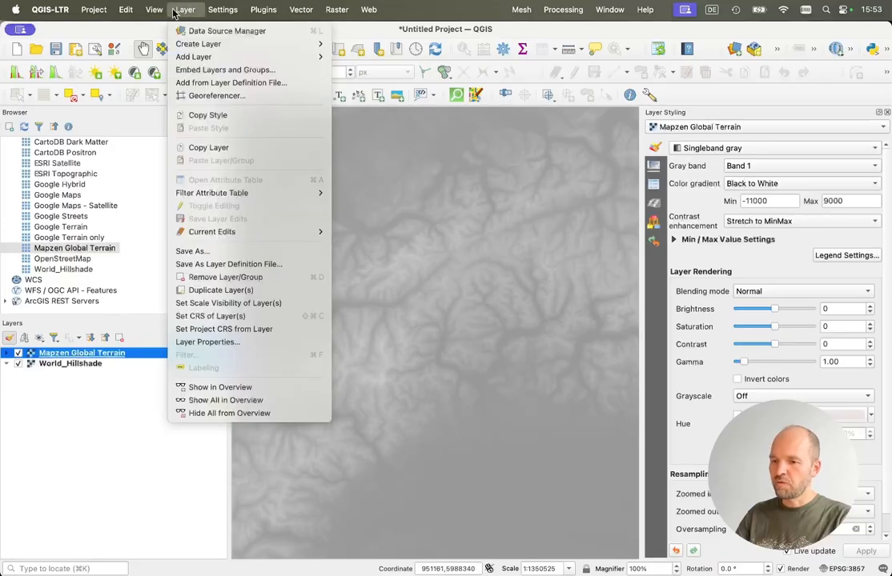
{"action": "mouse_move", "coordinate": [154, 10]}
{"action": "mouse_move", "coordinate": [160, 388]}
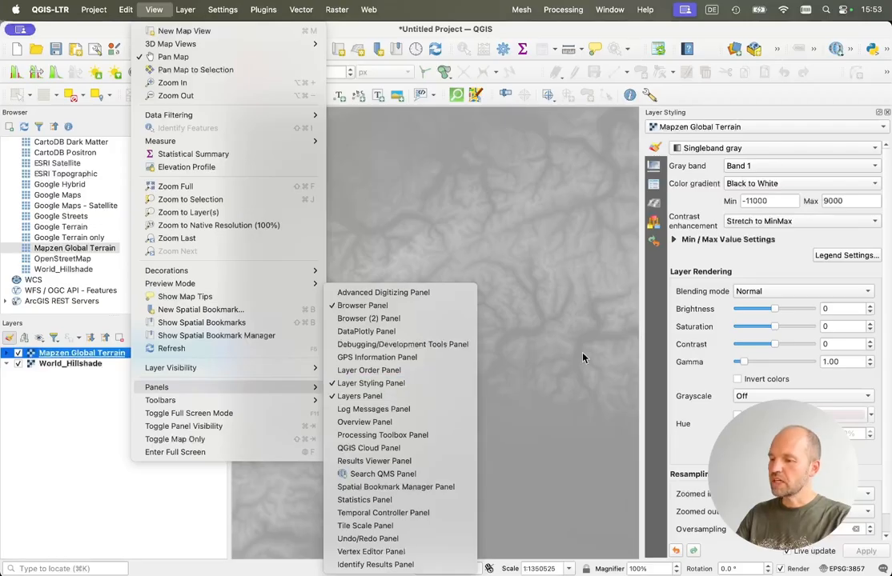
{"action": "left_click", "coordinate": [506, 307]}
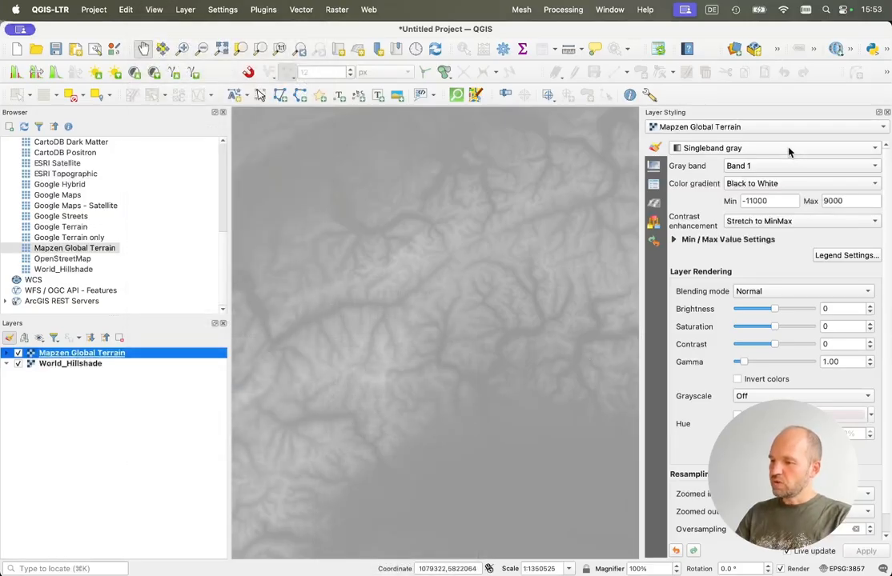
Step: Render Mapzen Global Terrain as Singleband pseudocolor and widen the Layer Styling panel to show all its settings
{"action": "left_click", "coordinate": [789, 149]}
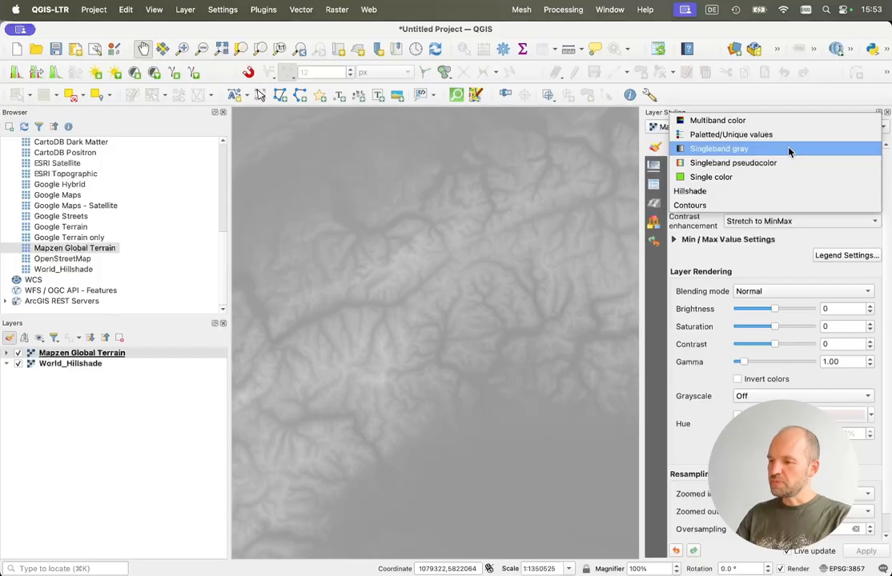
{"action": "left_click", "coordinate": [788, 163]}
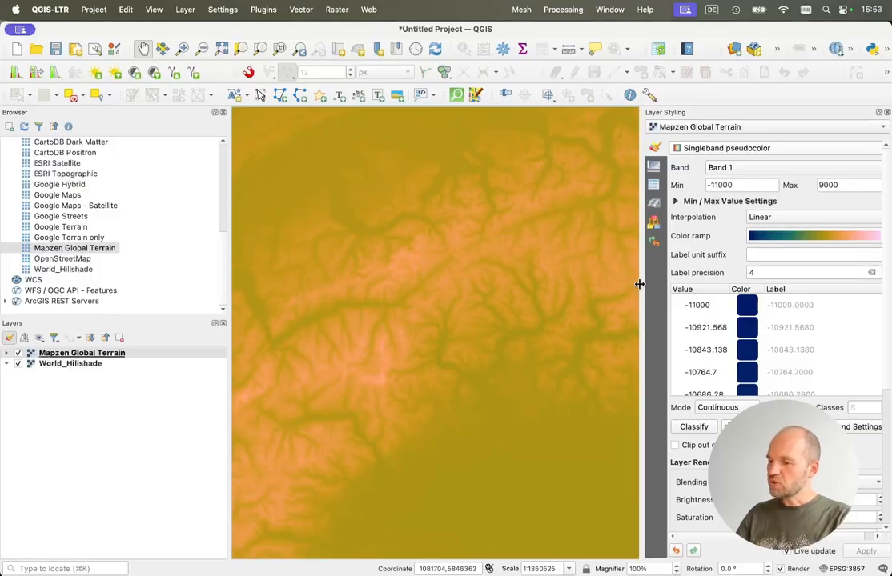
{"action": "left_click_drag", "start_coordinate": [639, 281], "coordinate": [560, 291]}
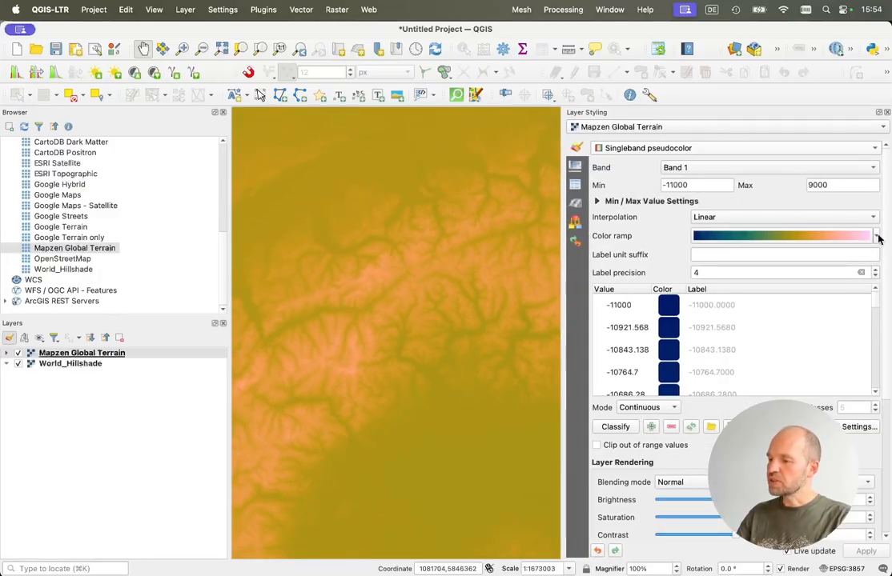
Step: Apply the DEM_poster color ramp from the cpt-city catalog's Topography theme to Mapzen Global Terrain
{"action": "left_click", "coordinate": [877, 237]}
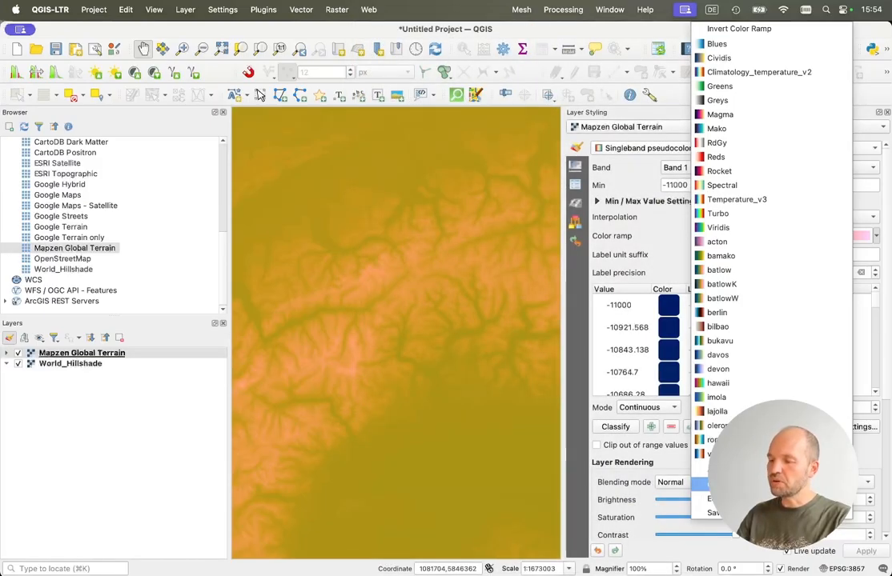
{"action": "left_click", "coordinate": [713, 483]}
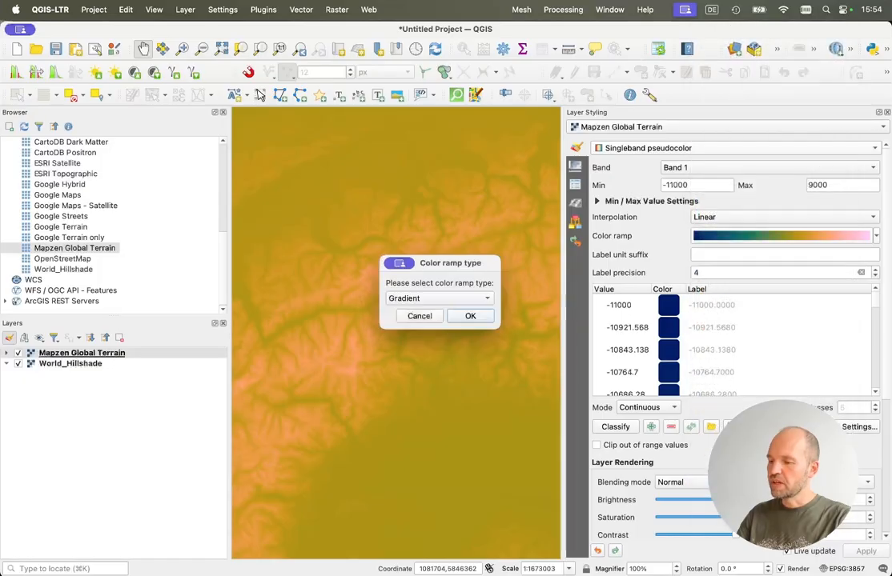
{"action": "left_click", "coordinate": [486, 300]}
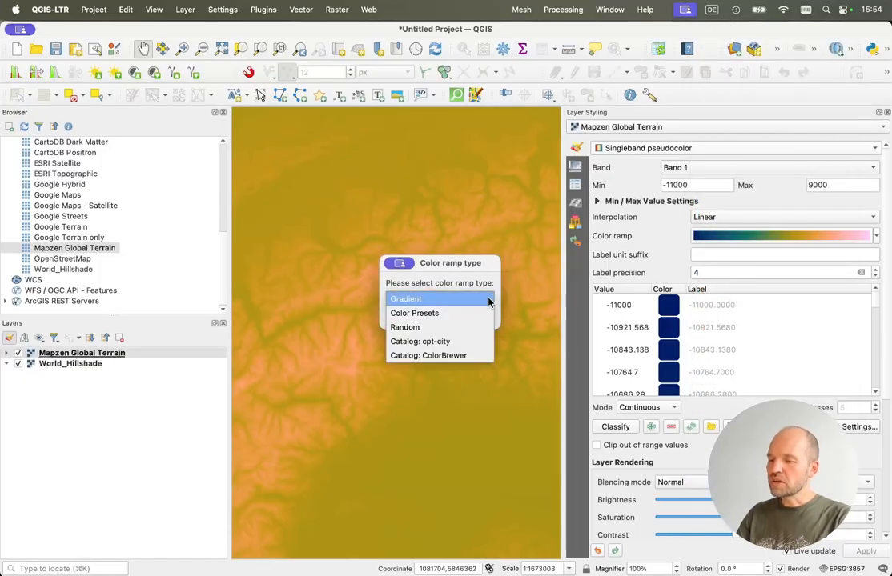
{"action": "left_click", "coordinate": [483, 346]}
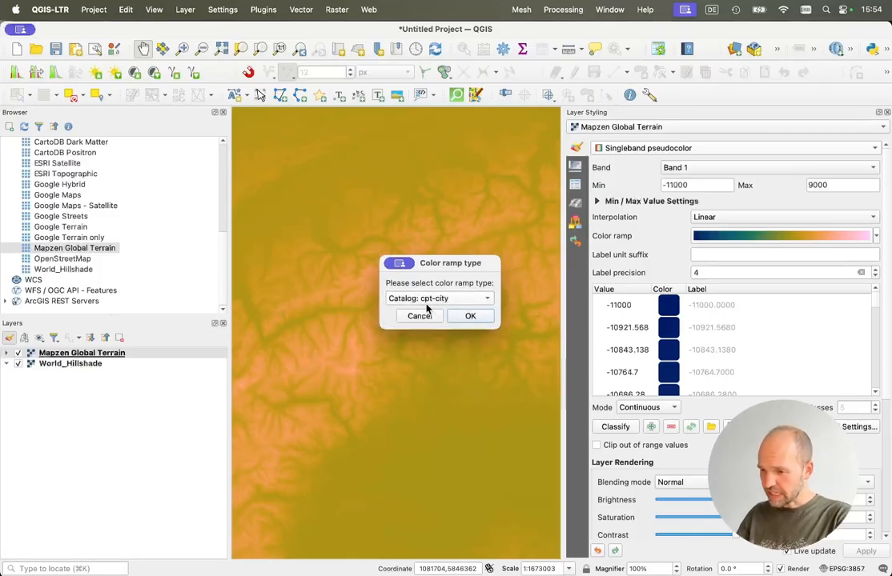
{"action": "left_click", "coordinate": [485, 322]}
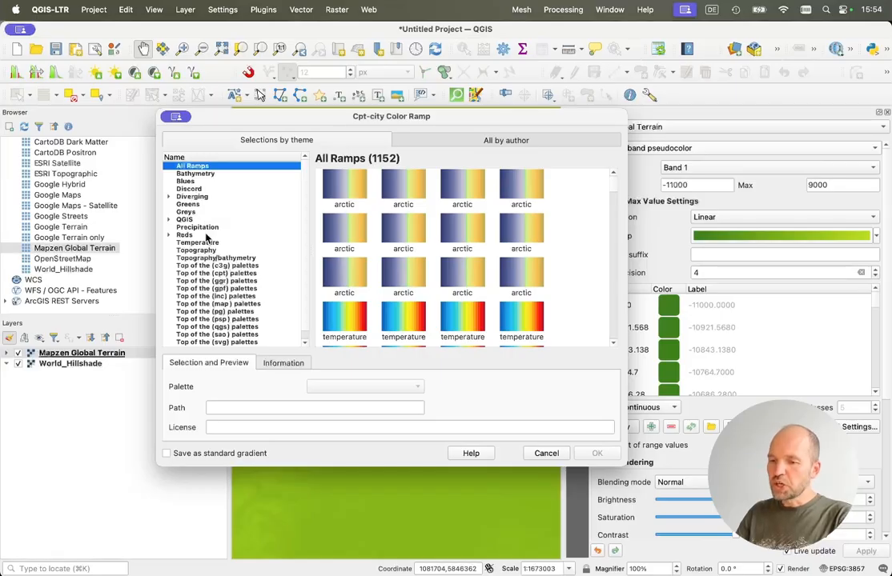
{"action": "left_click", "coordinate": [202, 249]}
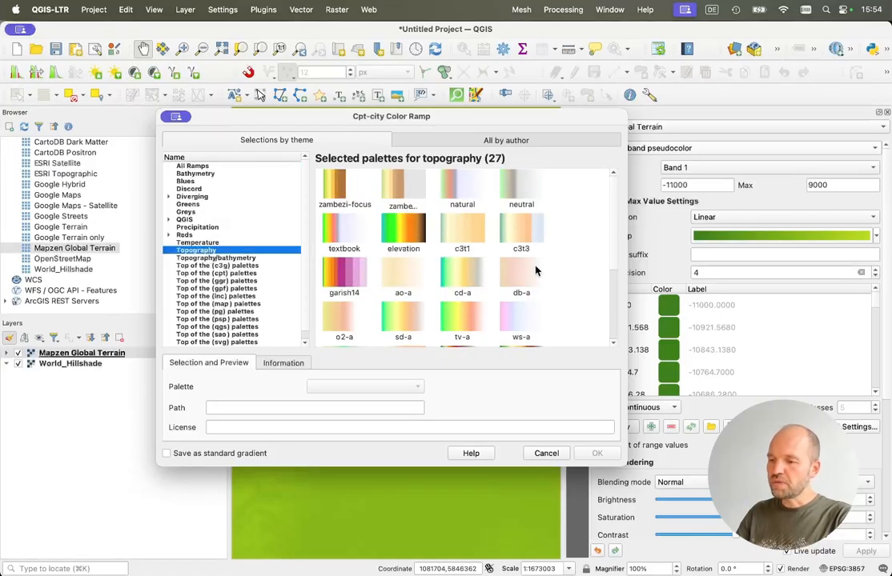
{"action": "scroll", "coordinate": [614, 261], "scroll_direction": "down", "scroll_amount": 1}
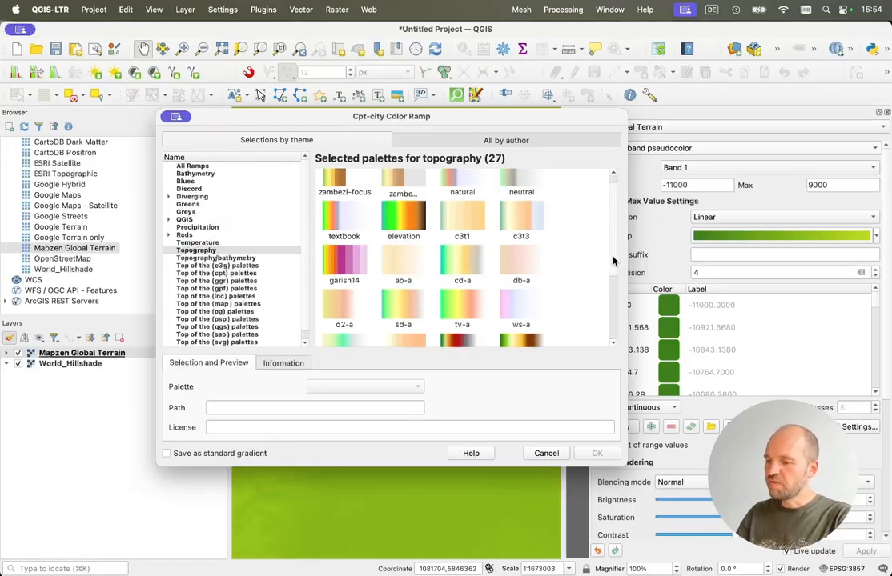
{"action": "scroll", "coordinate": [615, 261], "scroll_direction": "down", "scroll_amount": 5}
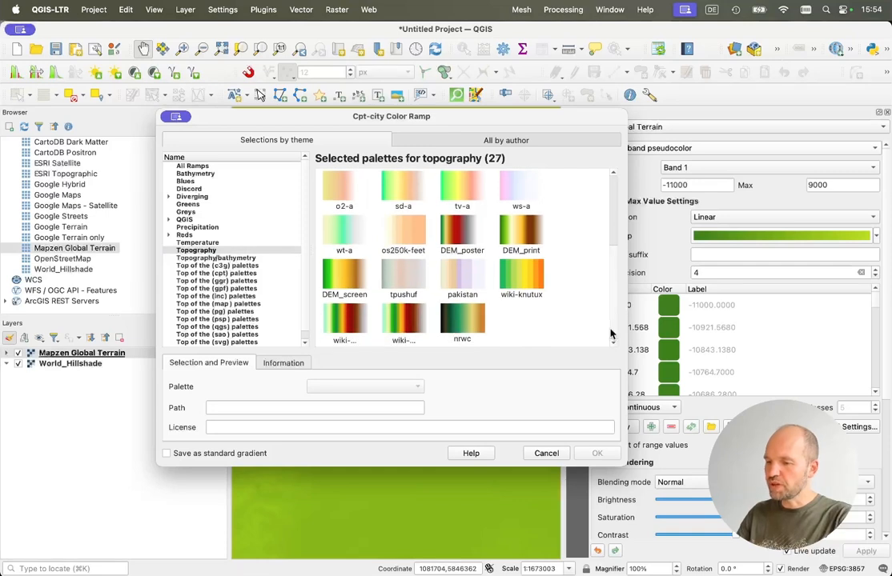
{"action": "left_click", "coordinate": [461, 226]}
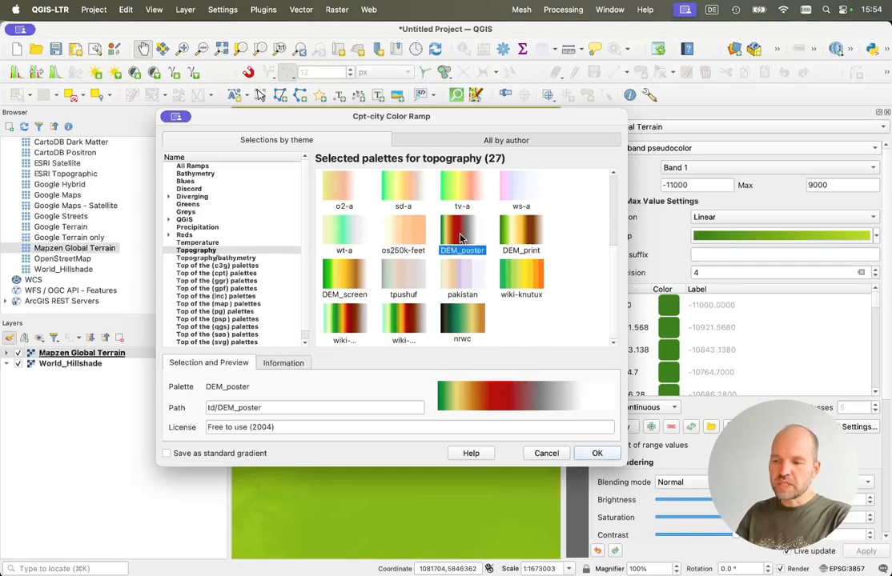
{"action": "left_click", "coordinate": [597, 453]}
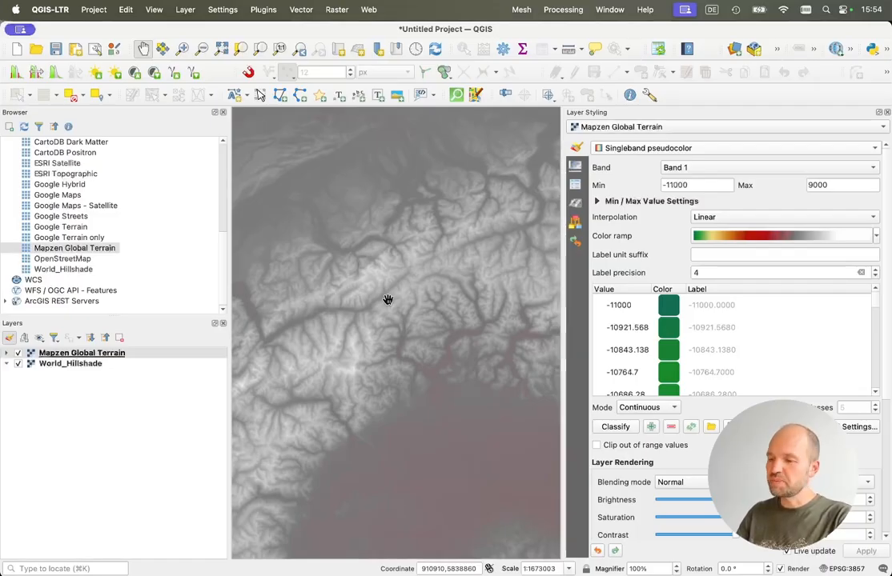
Step: Set the color ramp's minimum to 0 and maximum to 4000, and review the value classes
{"action": "left_click", "coordinate": [707, 184]}
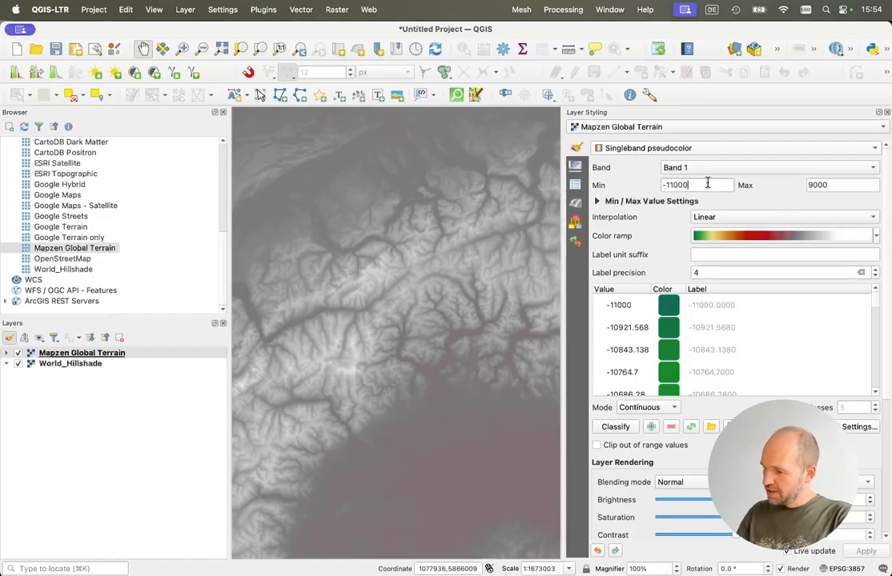
{"action": "left_click_drag", "start_coordinate": [707, 184], "coordinate": [618, 187]}
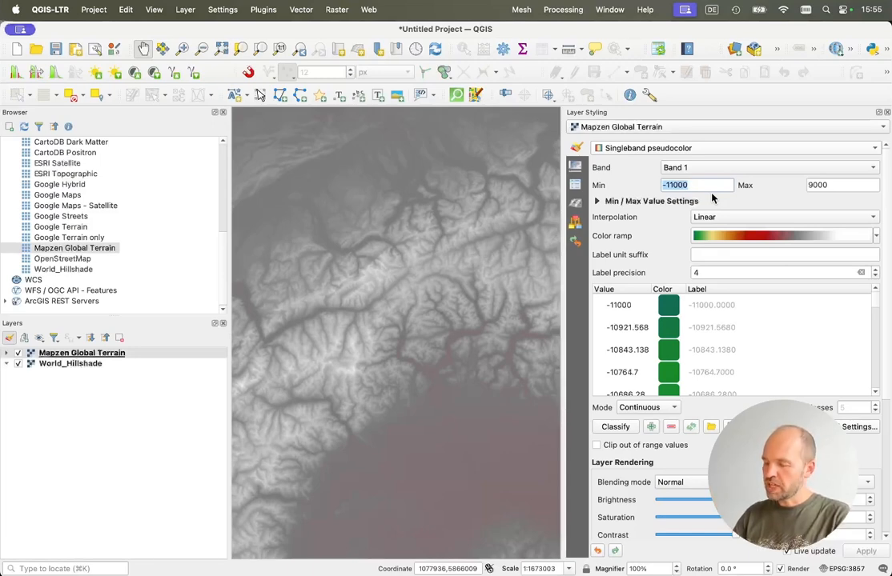
{"action": "type", "text": "0"}
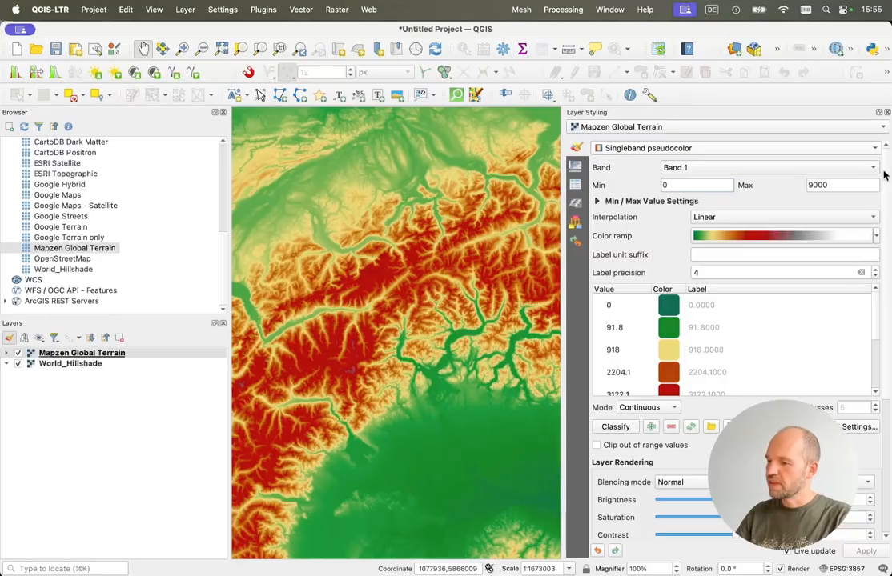
{"action": "left_click_drag", "start_coordinate": [813, 185], "coordinate": [806, 185]}
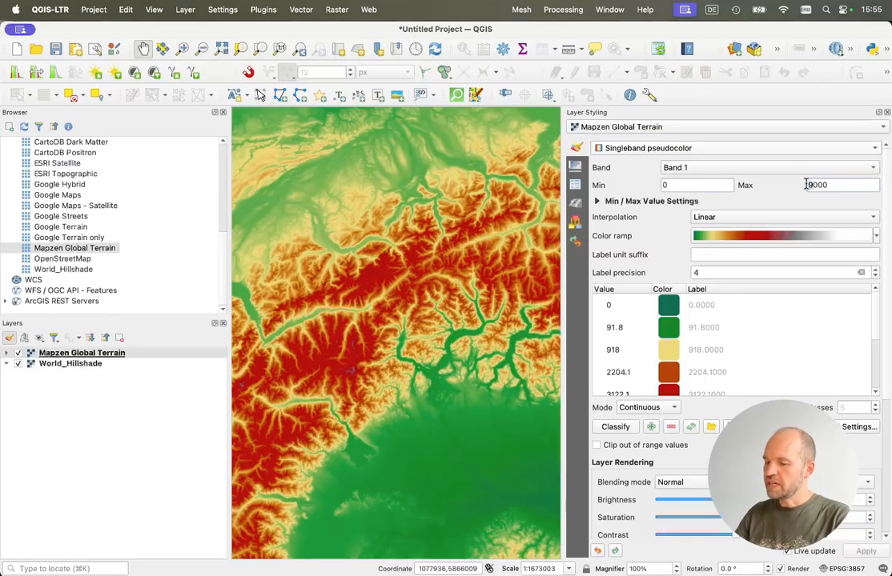
{"action": "type", "text": "4"}
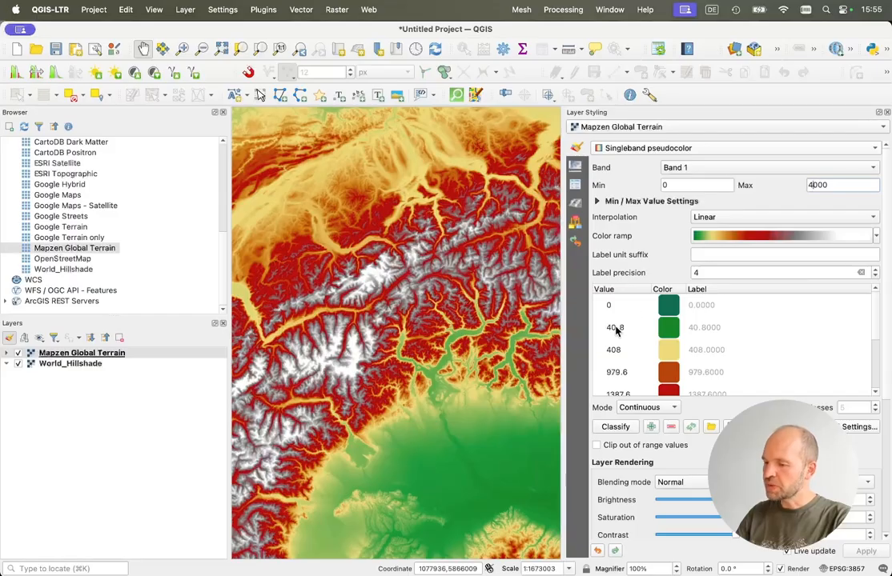
{"action": "scroll", "coordinate": [616, 341], "scroll_direction": "down", "scroll_amount": 4}
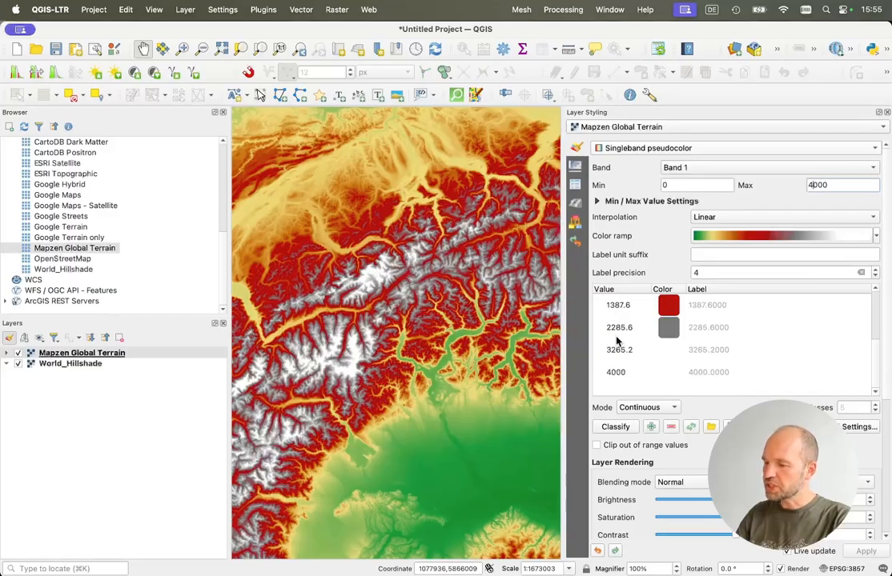
{"action": "scroll", "coordinate": [616, 342], "scroll_direction": "up", "scroll_amount": 4}
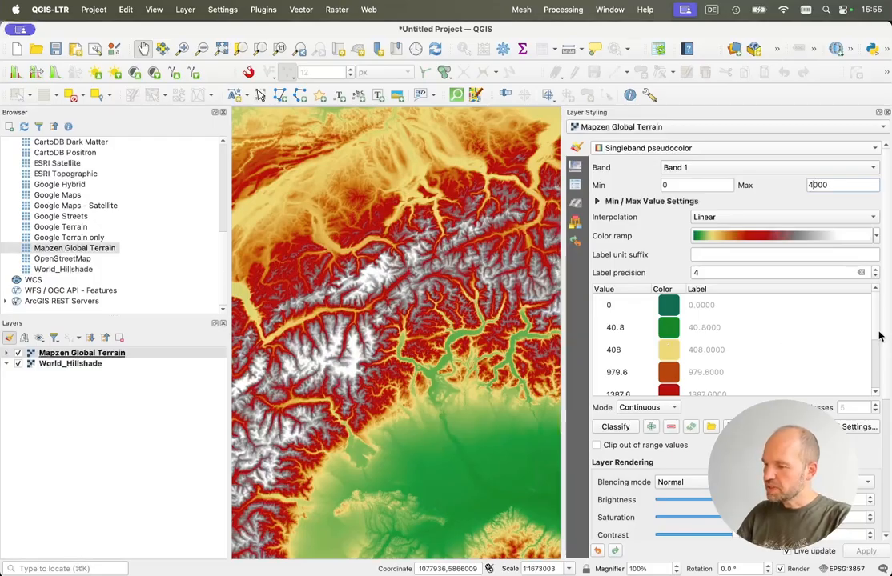
{"action": "mouse_move", "coordinate": [879, 336]}
{"action": "left_mouse_down"}
{"action": "mouse_move", "coordinate": [878, 375]}
{"action": "mouse_move", "coordinate": [879, 349]}
{"action": "left_mouse_up"}
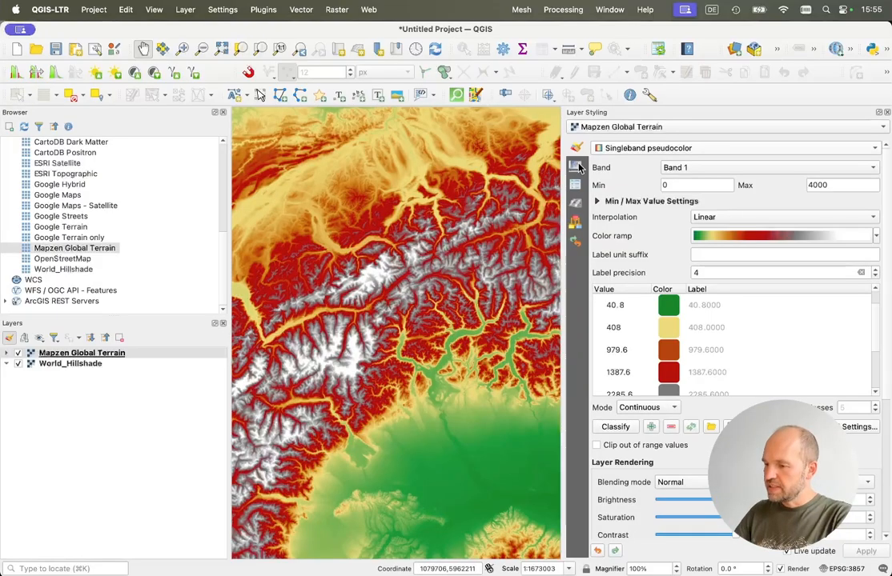
Step: Set the global opacity of Mapzen Global Terrain to 70 % so that World_Hillshade shows through
{"action": "left_click", "coordinate": [576, 166]}
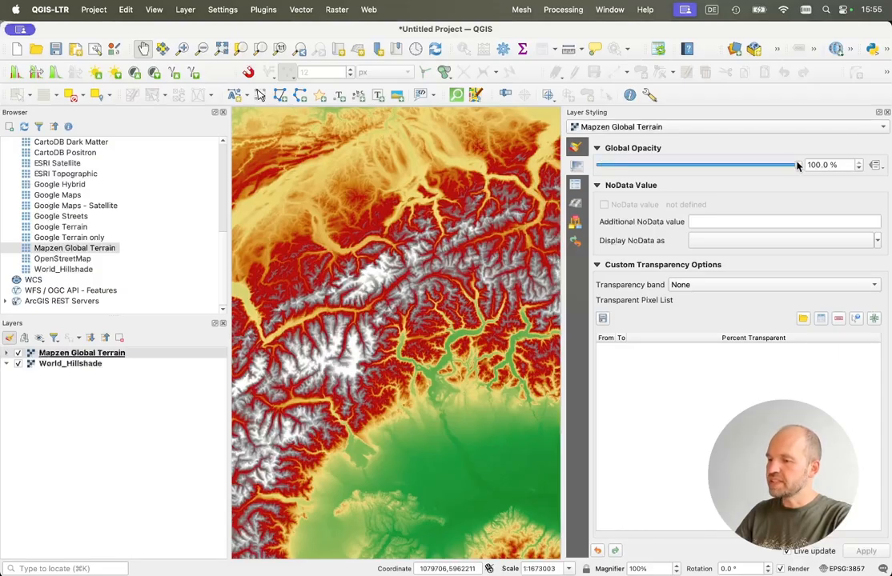
{"action": "mouse_move", "coordinate": [797, 165]}
{"action": "left_mouse_down"}
{"action": "mouse_move", "coordinate": [749, 168]}
{"action": "mouse_move", "coordinate": [796, 169]}
{"action": "left_mouse_up"}
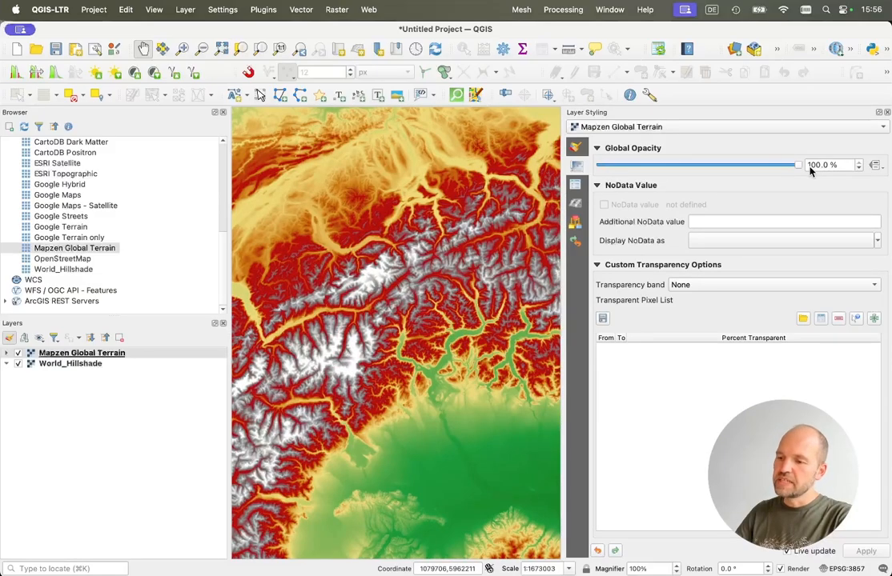
{"action": "left_click_drag", "start_coordinate": [750, 166], "coordinate": [594, 166]}
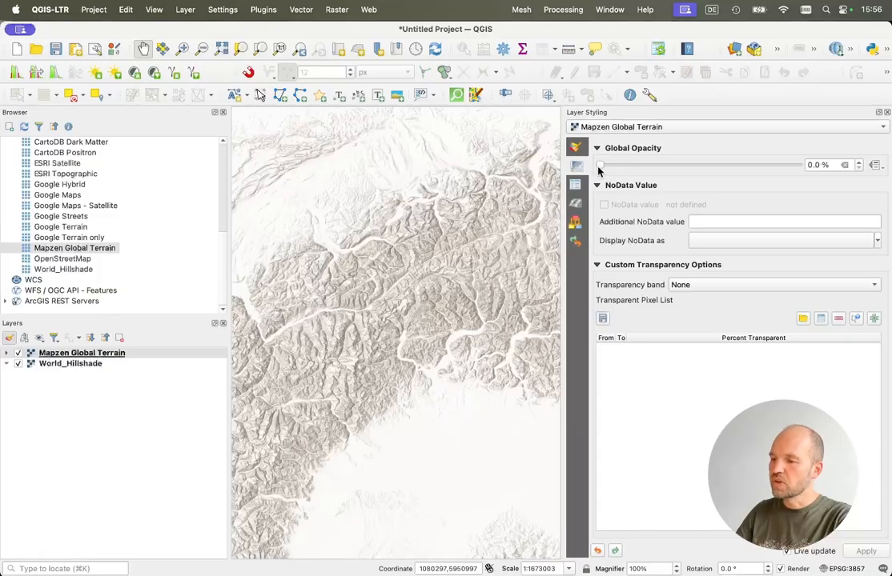
{"action": "left_click_drag", "start_coordinate": [602, 167], "coordinate": [718, 167]}
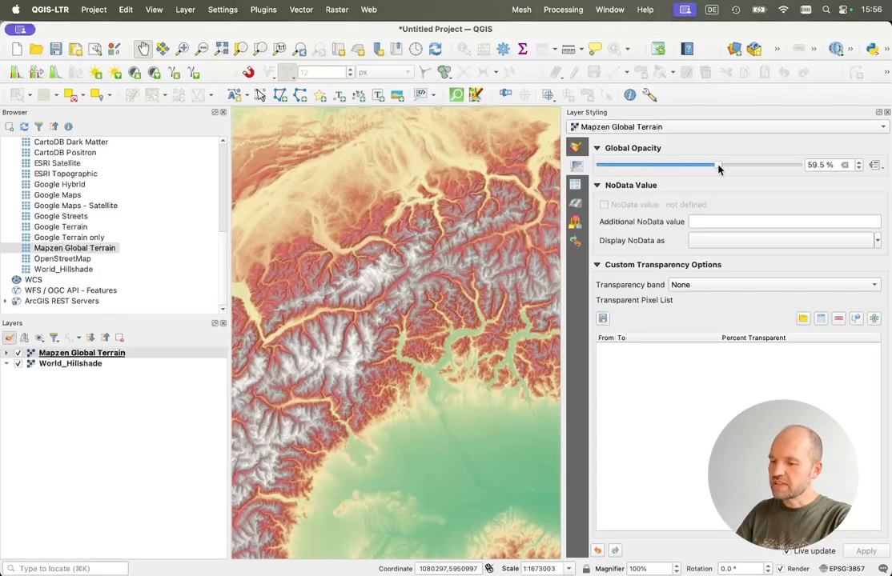
{"action": "scroll", "coordinate": [436, 279], "scroll_direction": "up", "scroll_amount": 3}
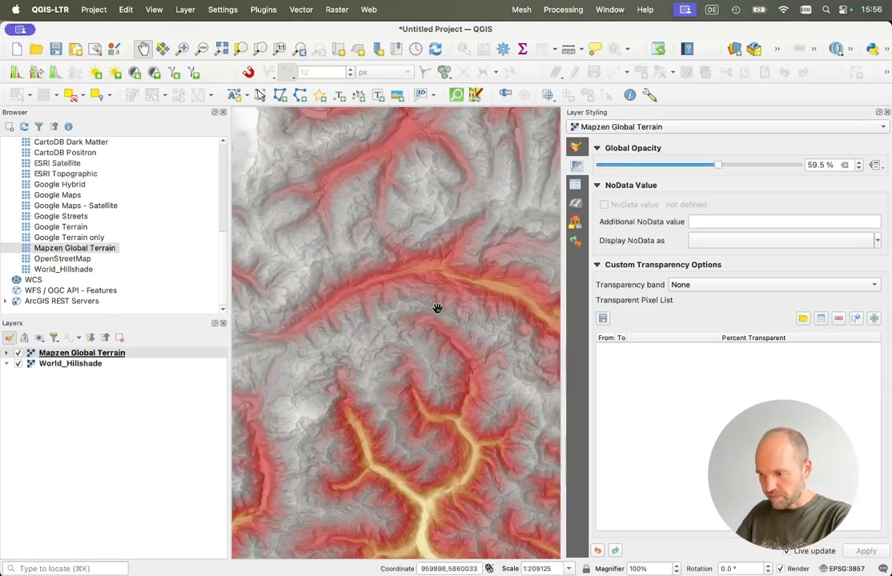
{"action": "double_click", "coordinate": [824, 164]}
{"action": "type", "text": "70"}
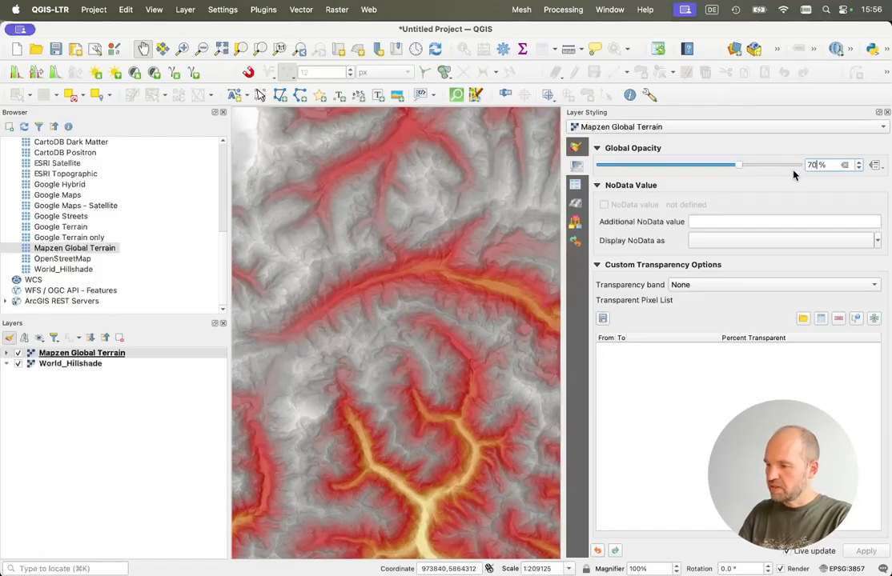
{"action": "key", "text": "Return"}
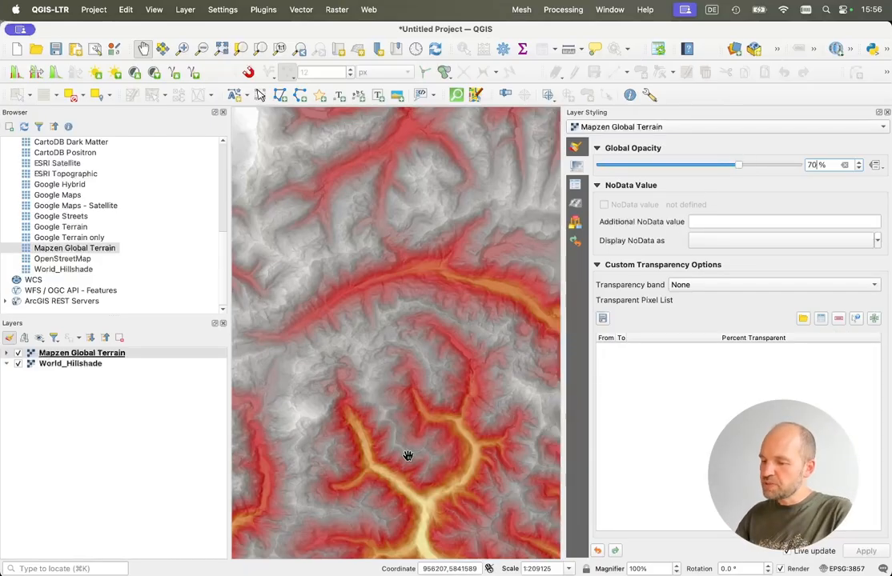
Step: Narrow the Layer Styling panel to enlarge the map and examine the shaded relief from individual valleys to the whole Alps
{"action": "left_click_drag", "start_coordinate": [408, 455], "coordinate": [301, 203]}
{"action": "left_click_drag", "start_coordinate": [459, 410], "coordinate": [428, 273]}
{"action": "left_click_drag", "start_coordinate": [379, 390], "coordinate": [445, 324]}
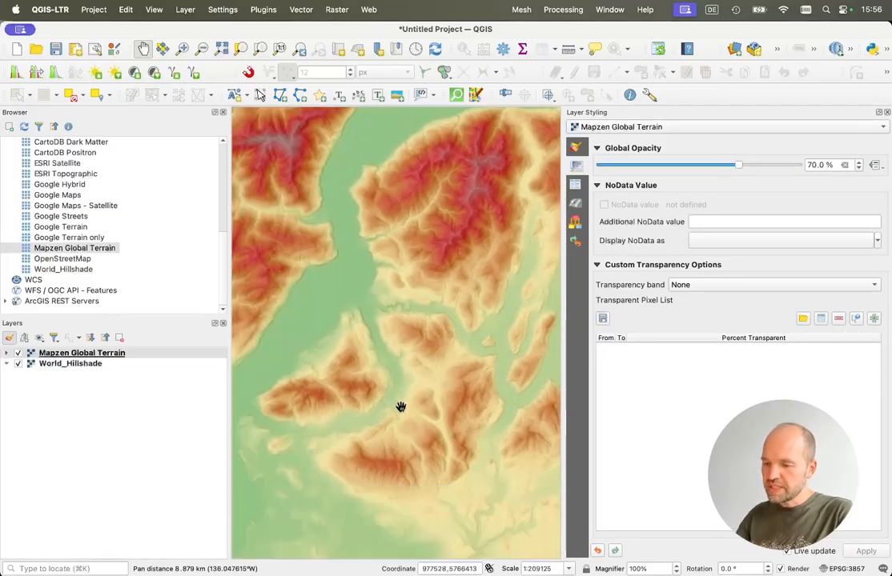
{"action": "left_click_drag", "start_coordinate": [400, 405], "coordinate": [448, 408]}
{"action": "scroll", "coordinate": [444, 410], "scroll_direction": "down", "scroll_amount": 1}
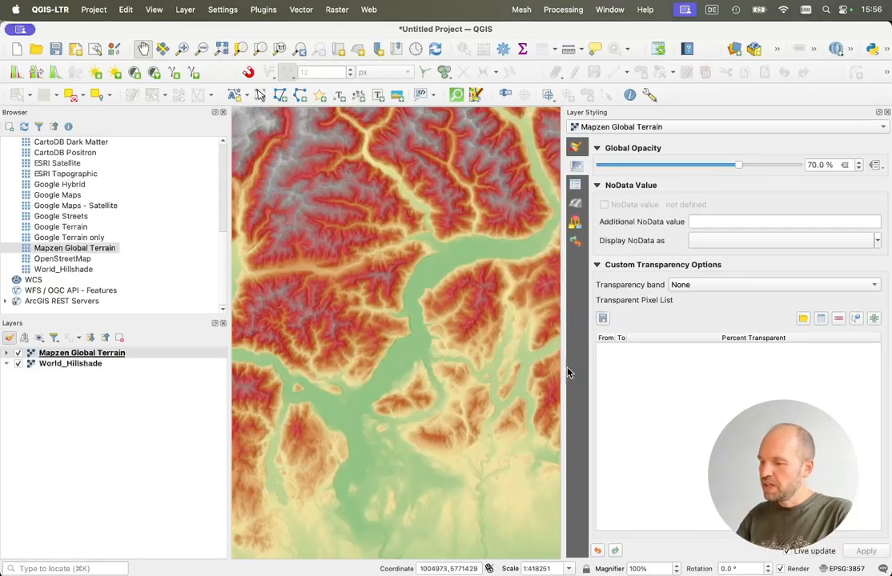
{"action": "left_click_drag", "start_coordinate": [564, 362], "coordinate": [718, 345]}
{"action": "scroll", "coordinate": [557, 418], "scroll_direction": "down", "scroll_amount": 4}
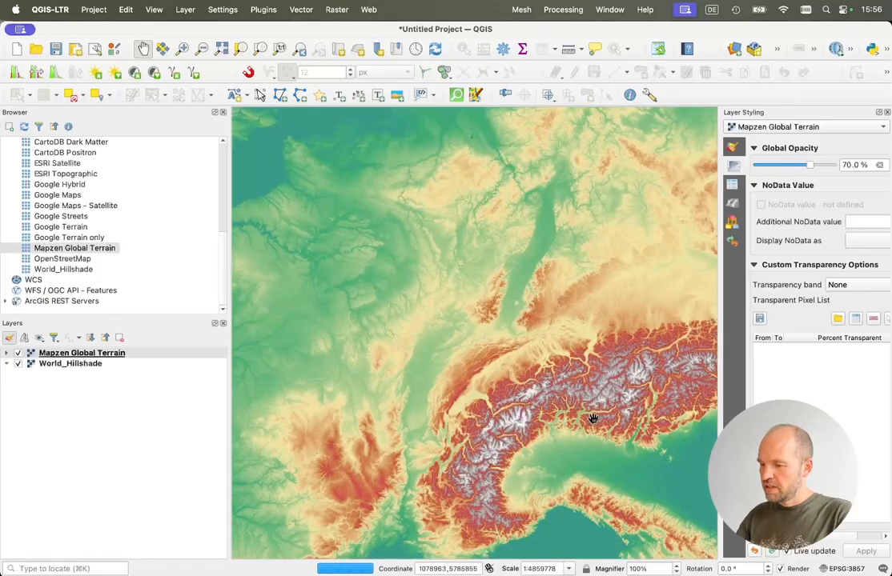
{"action": "left_click_drag", "start_coordinate": [593, 418], "coordinate": [478, 350]}
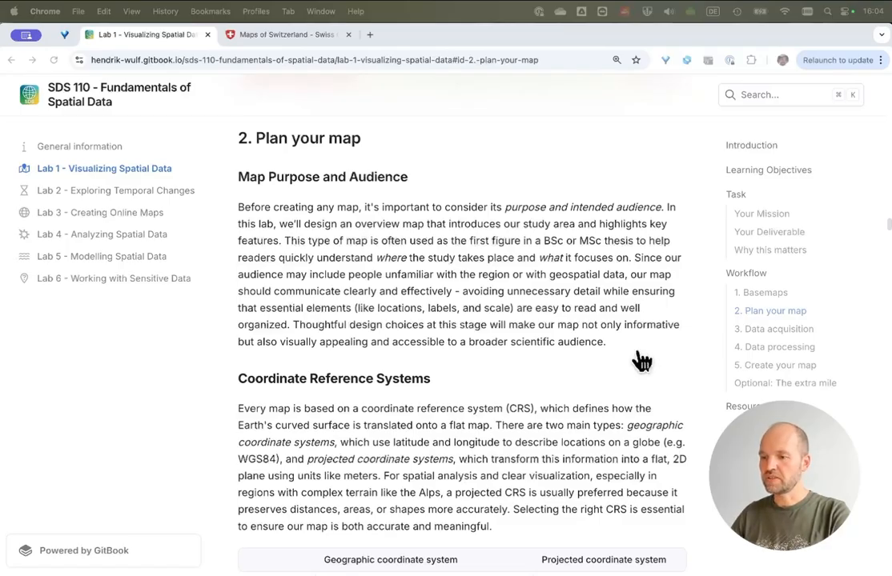
Step: Switch to QGIS and view the project's coordinate reference system properties without changing them
{"action": "key", "text": "super+Tab"}
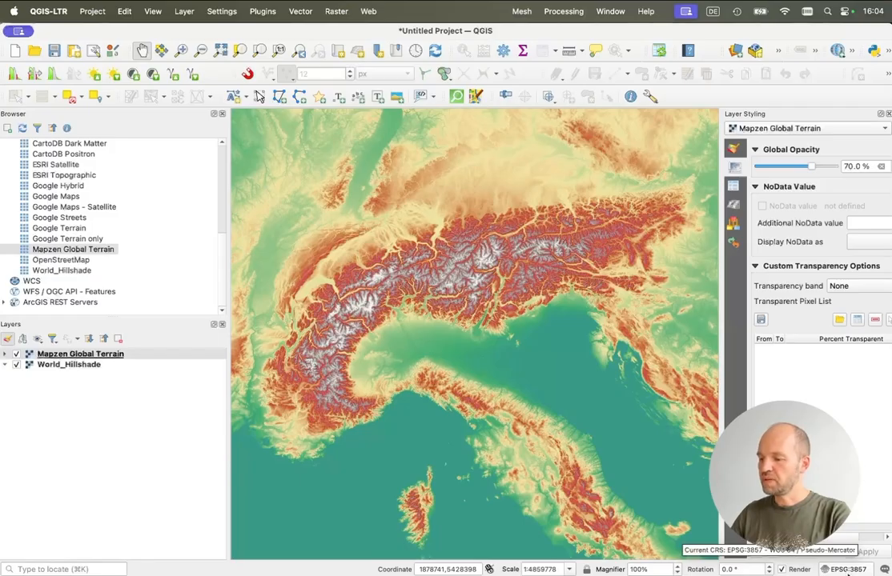
{"action": "left_click", "coordinate": [849, 569]}
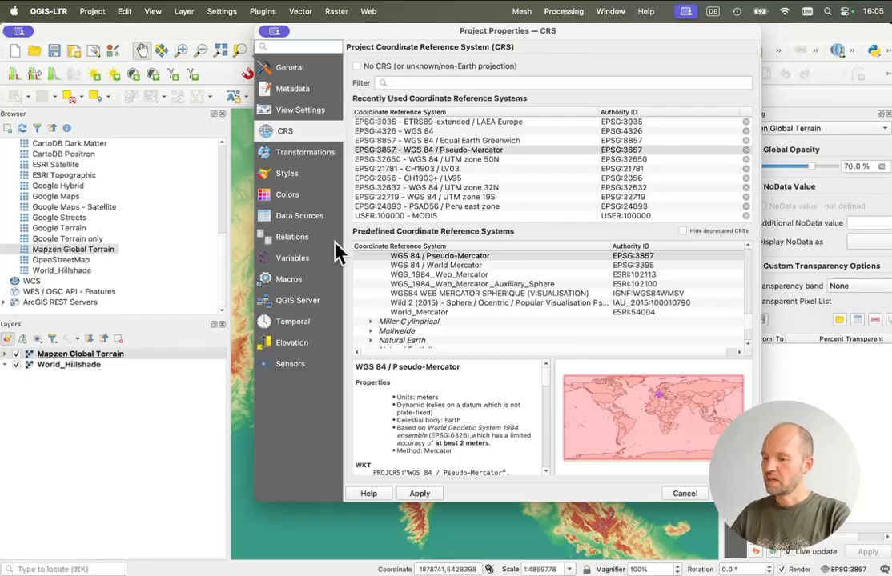
{"action": "left_click", "coordinate": [734, 494]}
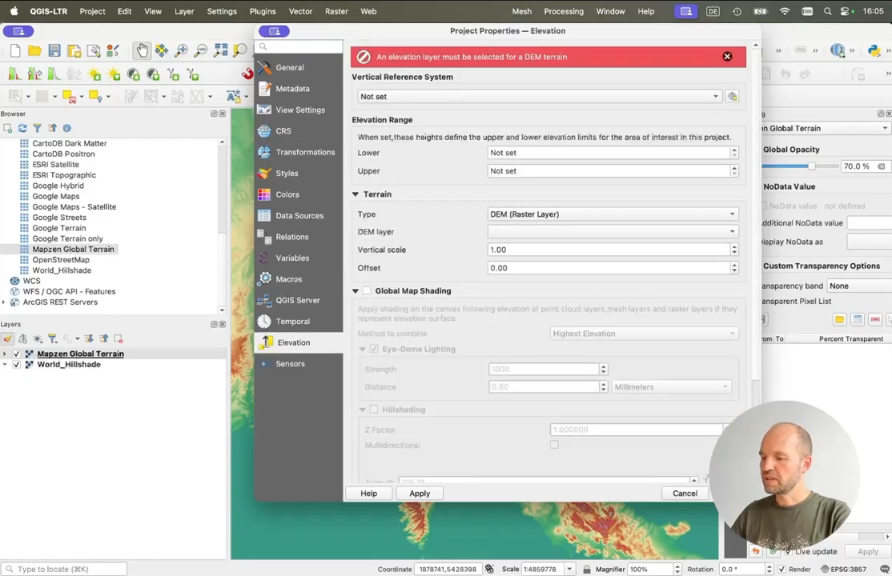
{"action": "left_click", "coordinate": [686, 494]}
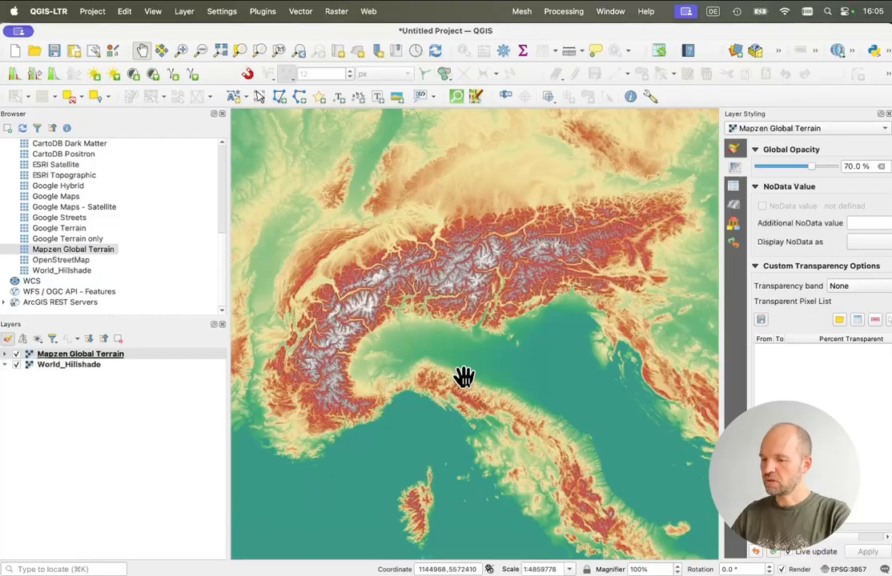
Step: View the whole world in the current projection to examine its distortion towards the poles
{"action": "scroll", "coordinate": [464, 376], "scroll_direction": "down", "scroll_amount": 4}
{"action": "scroll", "coordinate": [462, 378], "scroll_direction": "down", "scroll_amount": 1}
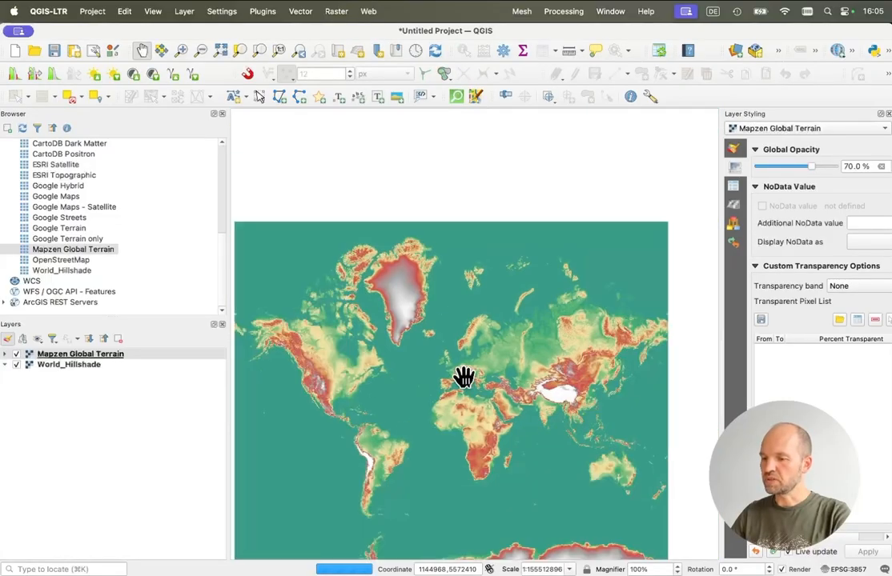
{"action": "left_click_drag", "start_coordinate": [462, 378], "coordinate": [482, 341]}
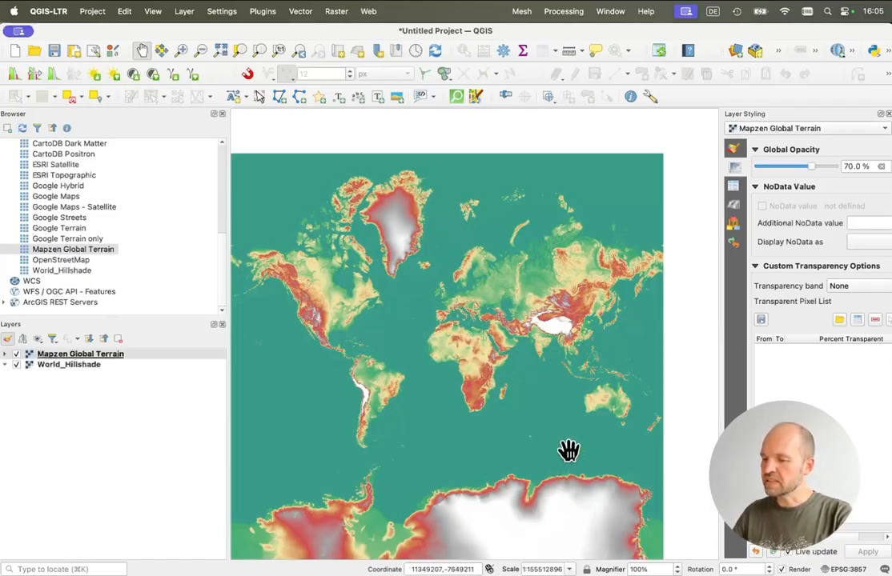
Step: Try to set the project coordinate reference system to EPSG:8857 - WGS 84 / Equal Earth Greenwich
{"action": "left_click_drag", "start_coordinate": [569, 450], "coordinate": [593, 414]}
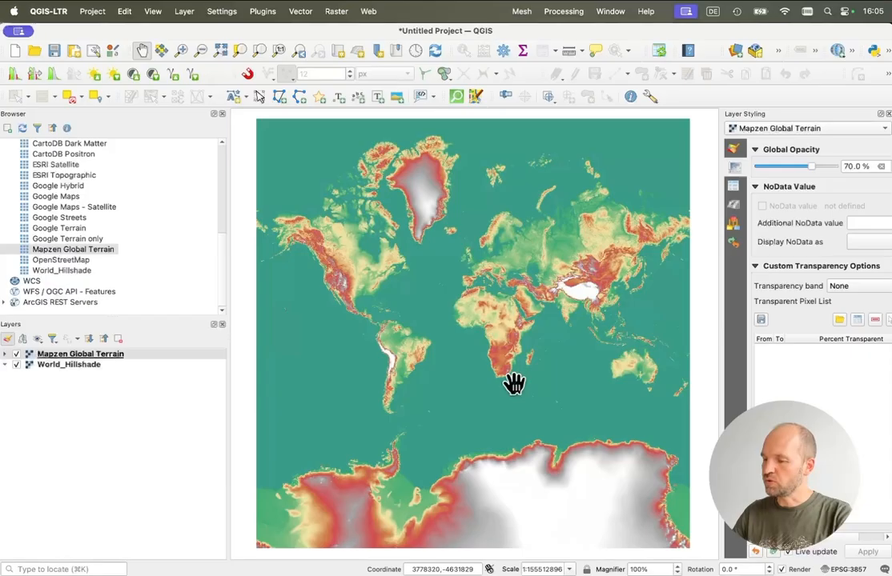
{"action": "left_click", "coordinate": [842, 569]}
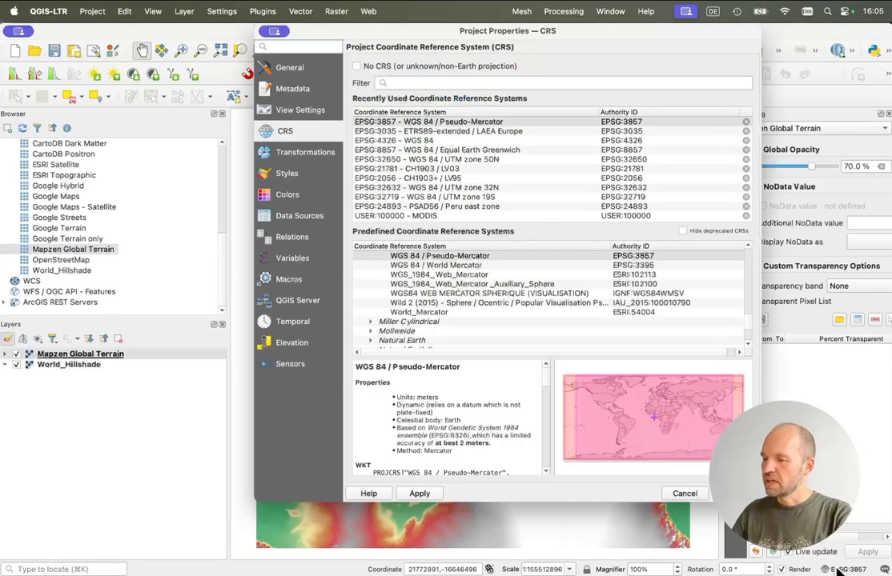
{"action": "left_click", "coordinate": [654, 151]}
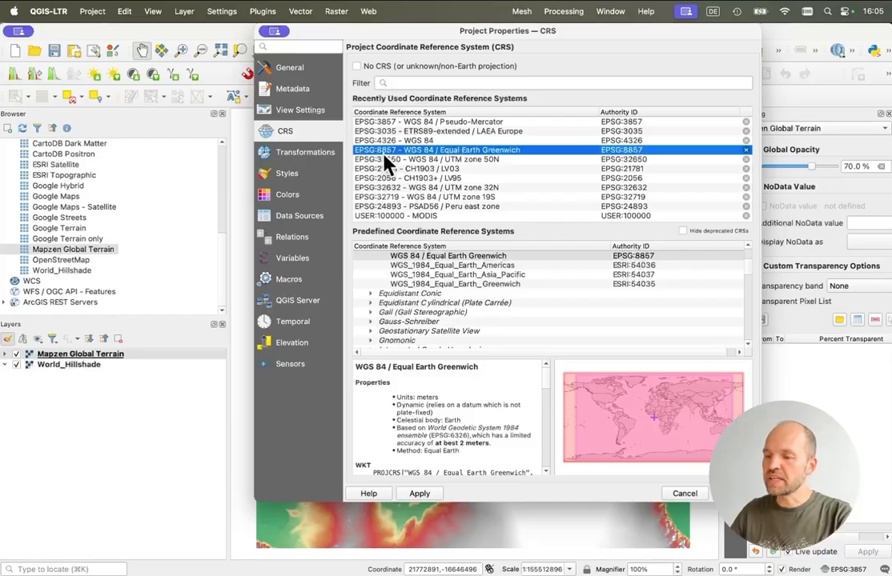
{"action": "left_click", "coordinate": [292, 342]}
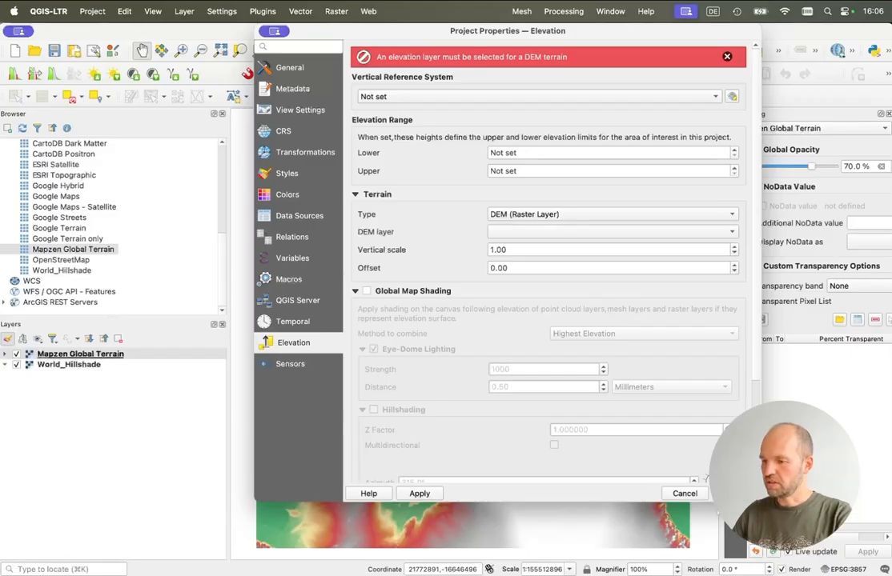
{"action": "left_click", "coordinate": [687, 494]}
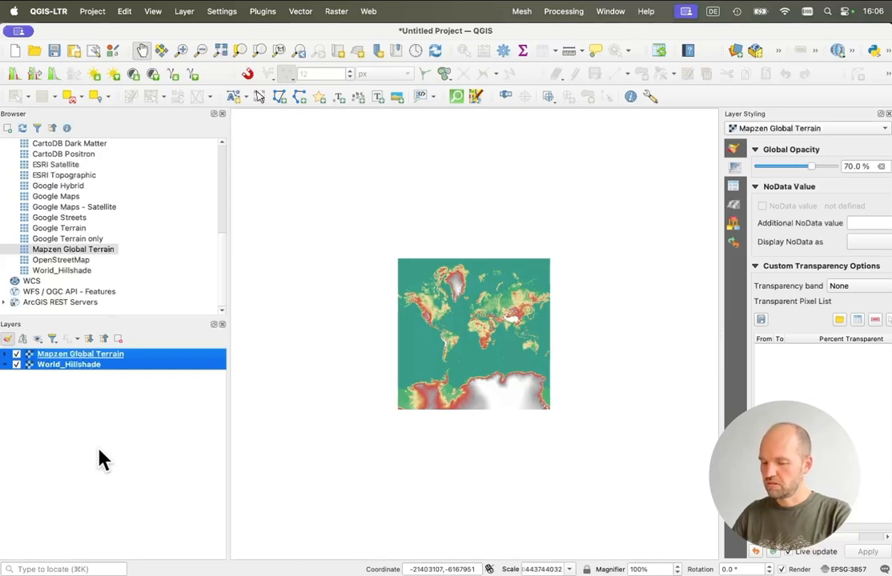
Step: Remove the Mapzen Global Terrain and World_Hillshade layers and load the built-in world map by entering "world" as the map coordinate
{"action": "key", "text": "Delete"}
{"action": "key", "text": "Return"}
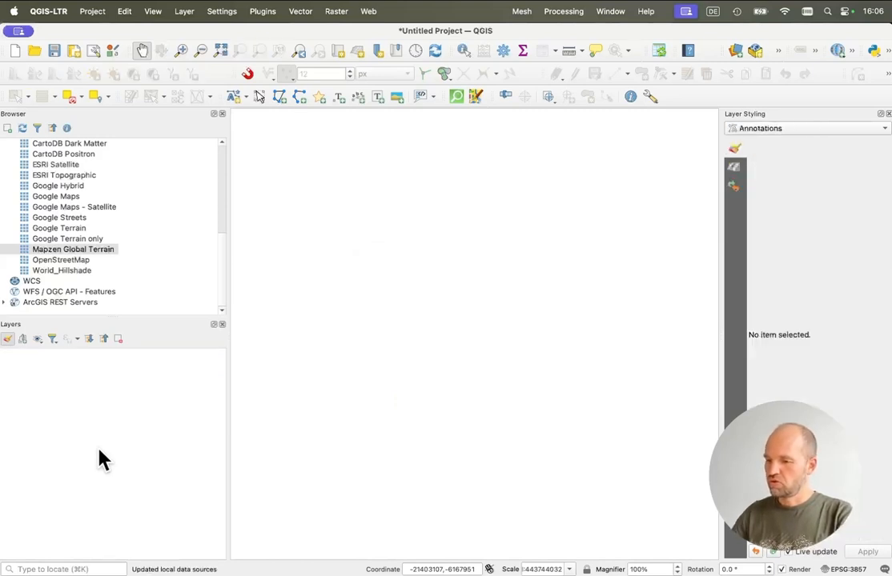
{"action": "double_click", "coordinate": [428, 566]}
{"action": "triple_click", "coordinate": [428, 565]}
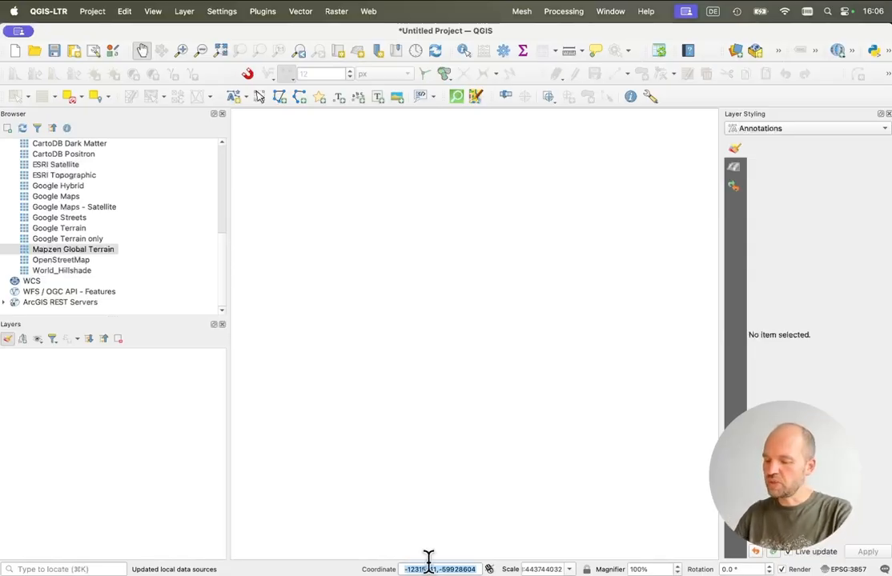
{"action": "type", "text": "world"}
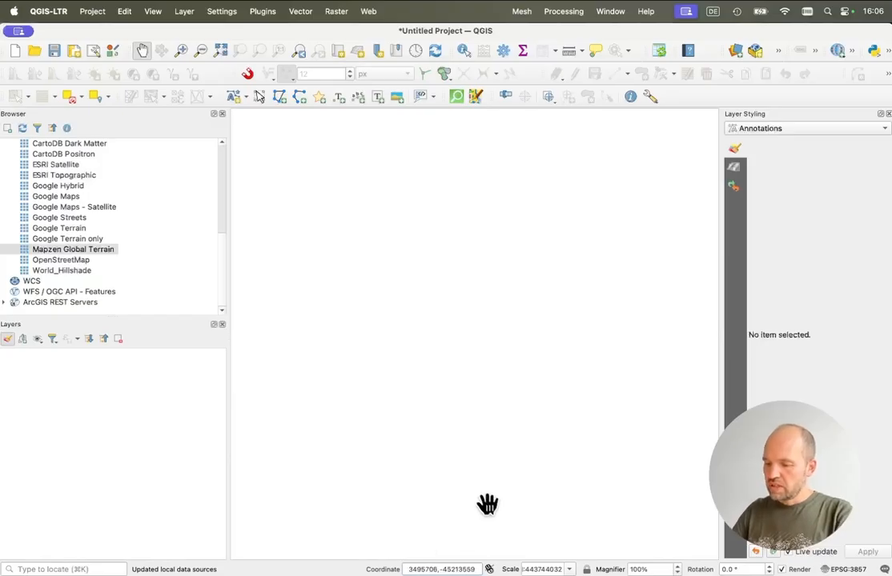
{"action": "left_click", "coordinate": [459, 566]}
{"action": "type", "text": "wo"}
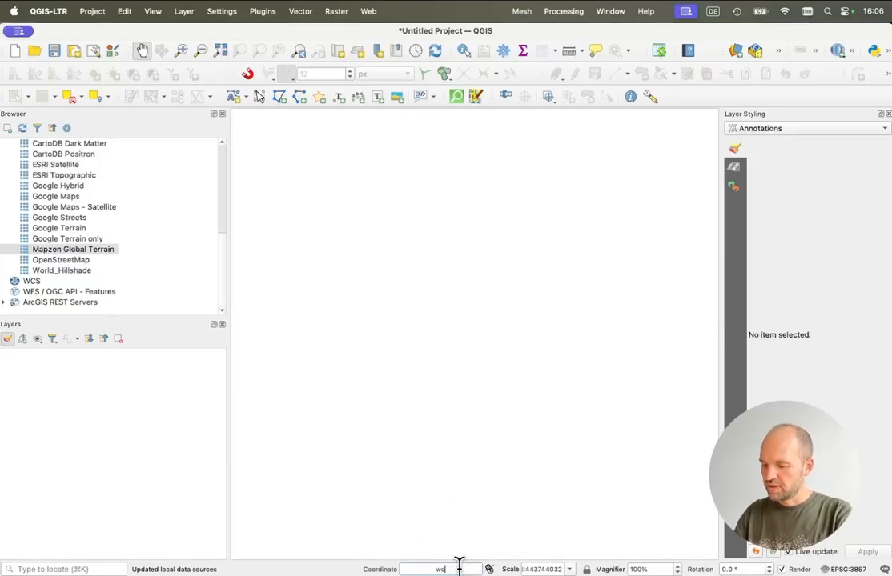
{"action": "type", "text": "rld"}
{"action": "key", "text": "Return"}
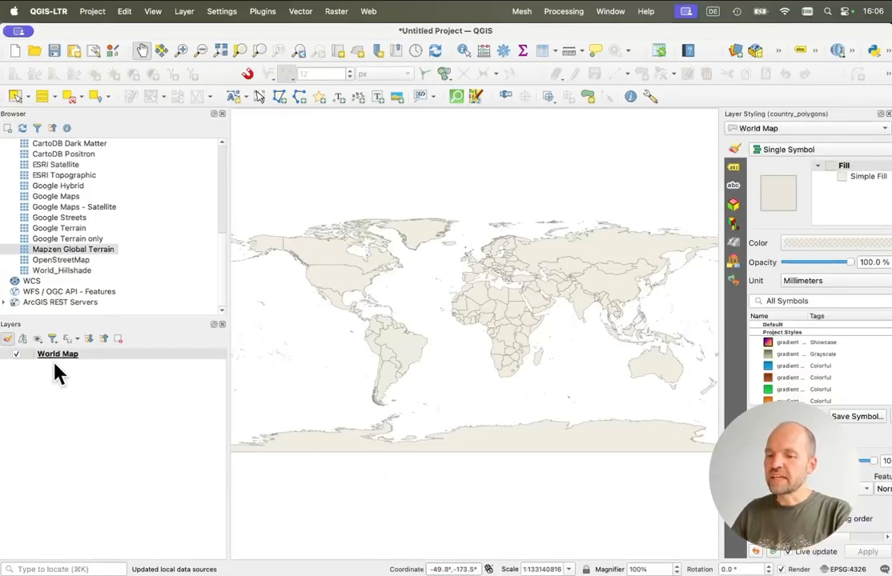
{"action": "left_click_drag", "start_coordinate": [514, 279], "coordinate": [492, 282]}
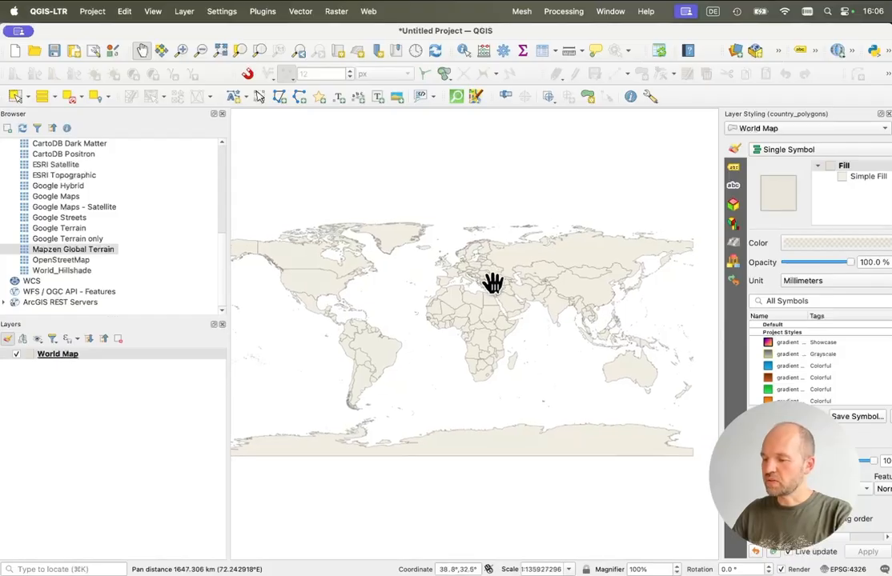
Step: Try to apply the project's coordinate reference system settings with the World Map layer loaded
{"action": "left_click", "coordinate": [855, 569]}
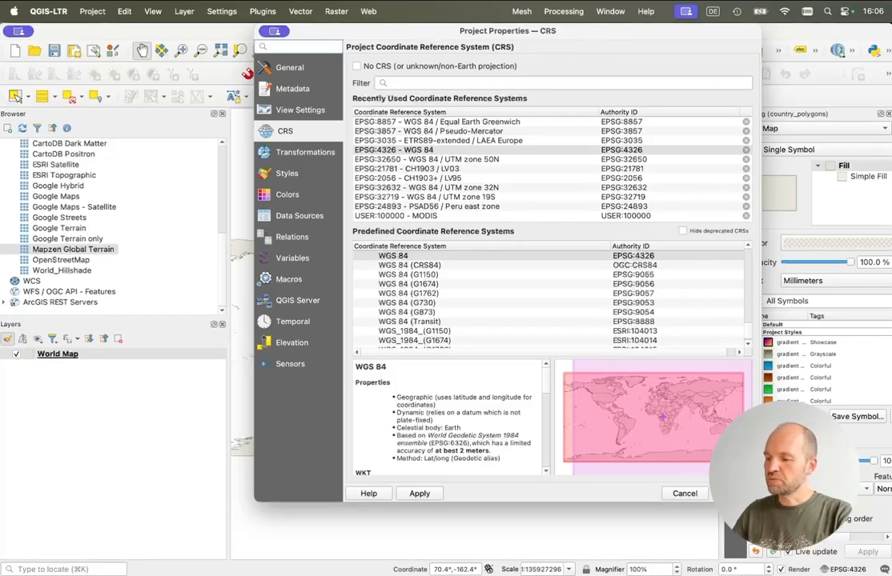
{"action": "left_click", "coordinate": [734, 493]}
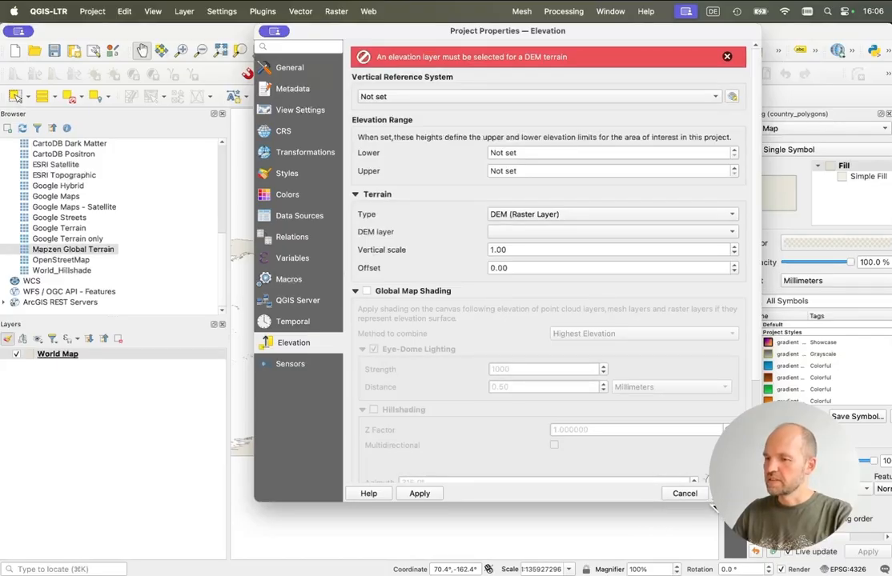
{"action": "left_click", "coordinate": [686, 494]}
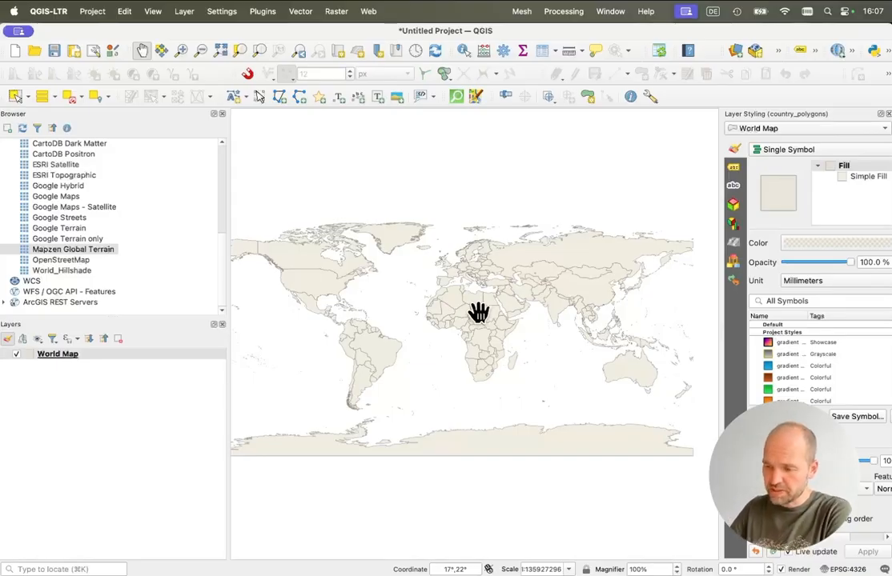
Step: With the map on Central Europe, try to change the project coordinate reference system to EPSG:3857 - WGS 84 / Pseudo-Mercator
{"action": "left_click_drag", "start_coordinate": [478, 278], "coordinate": [478, 311]}
{"action": "scroll", "coordinate": [474, 307], "scroll_direction": "up", "scroll_amount": 4}
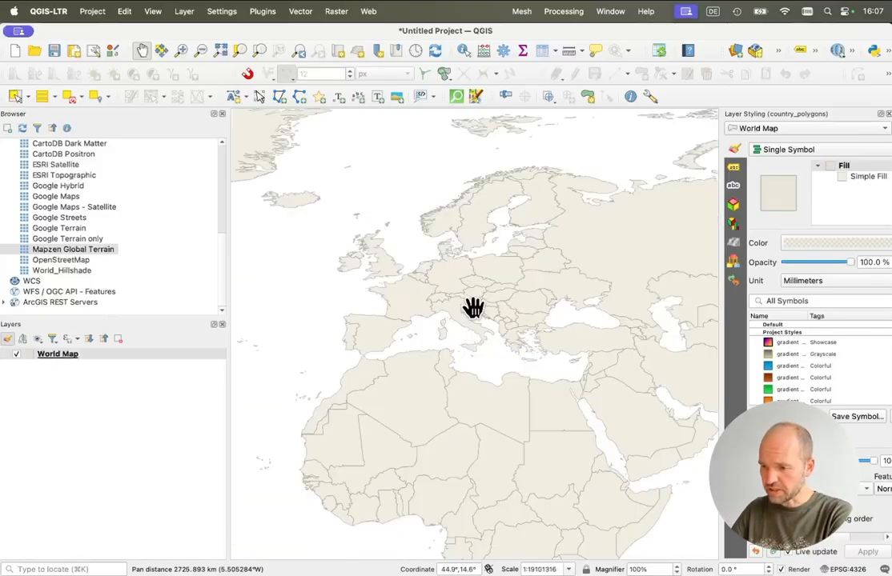
{"action": "scroll", "coordinate": [456, 284], "scroll_direction": "up", "scroll_amount": 1}
{"action": "left_click_drag", "start_coordinate": [450, 275], "coordinate": [462, 323]}
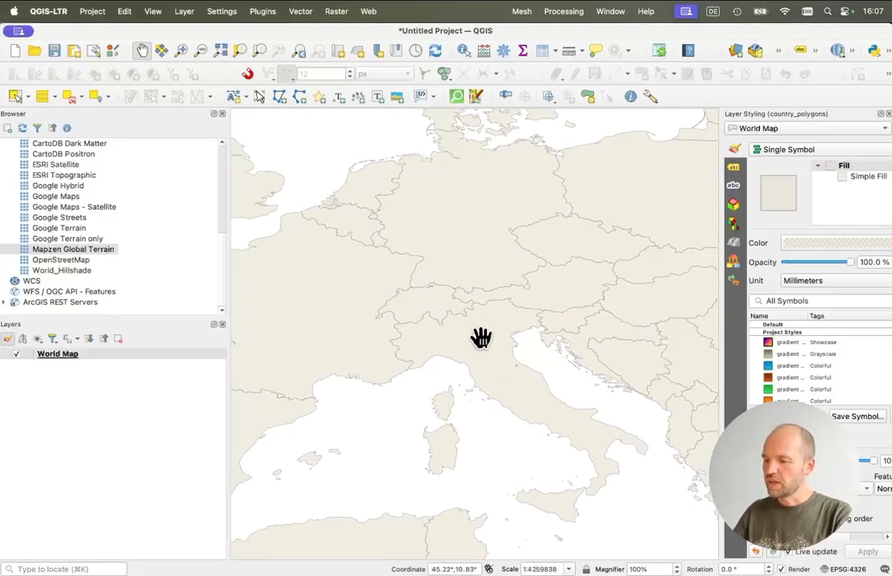
{"action": "left_click_drag", "start_coordinate": [484, 342], "coordinate": [514, 386]}
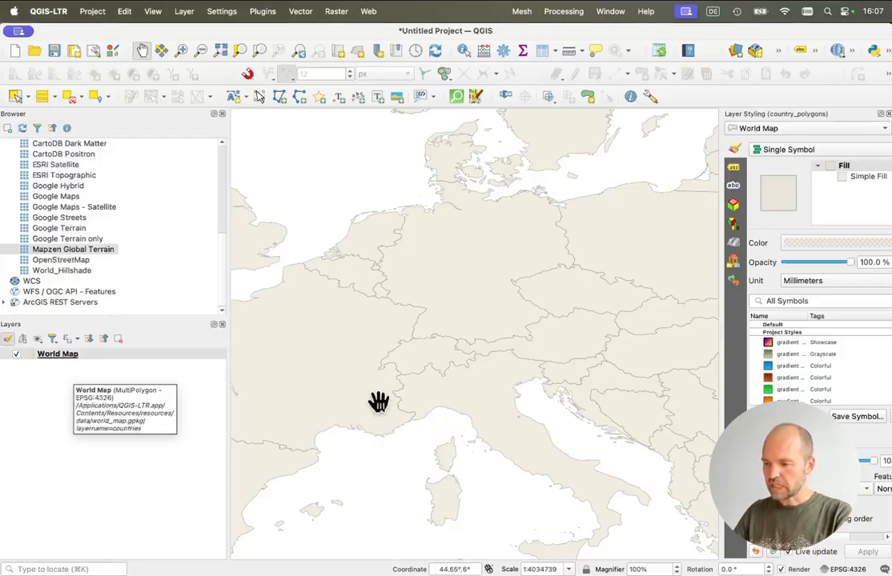
{"action": "left_click", "coordinate": [848, 569]}
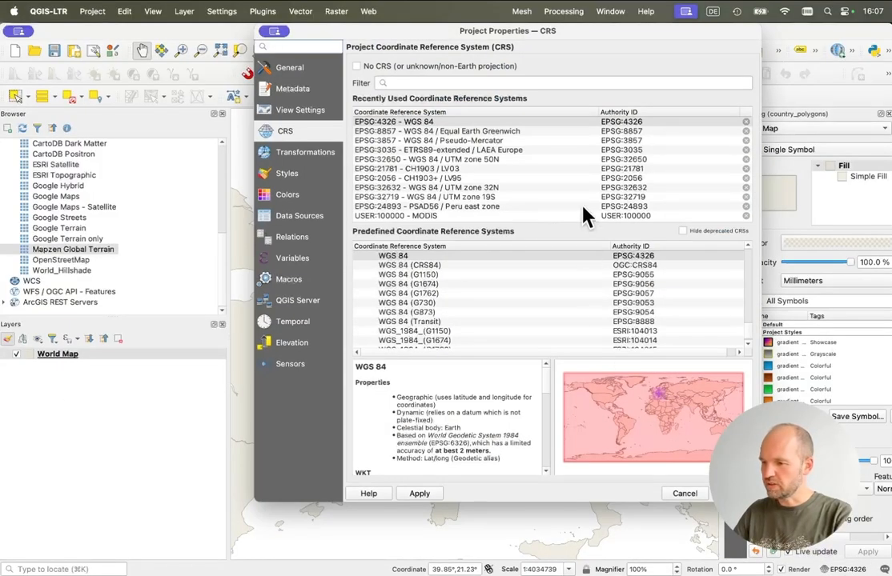
{"action": "left_click", "coordinate": [522, 131]}
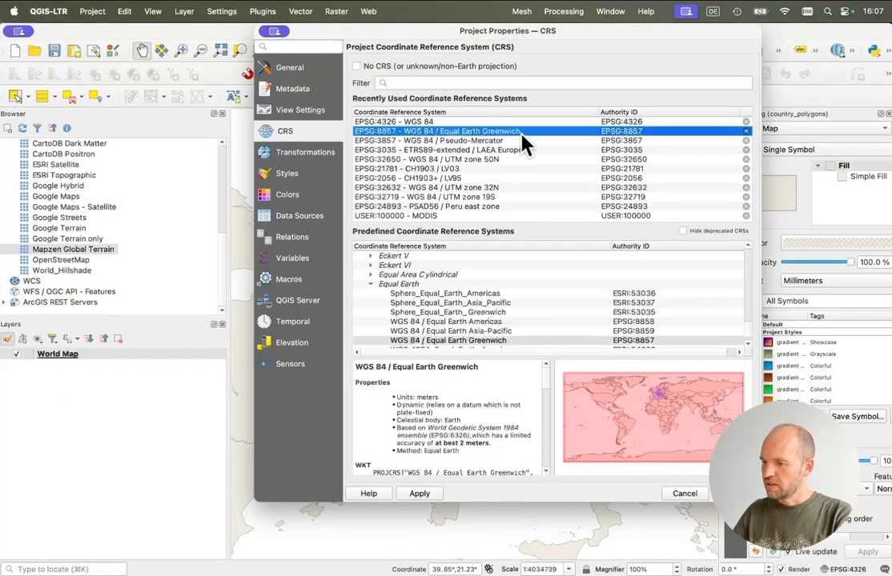
{"action": "left_click", "coordinate": [522, 141]}
{"action": "left_click", "coordinate": [293, 343]}
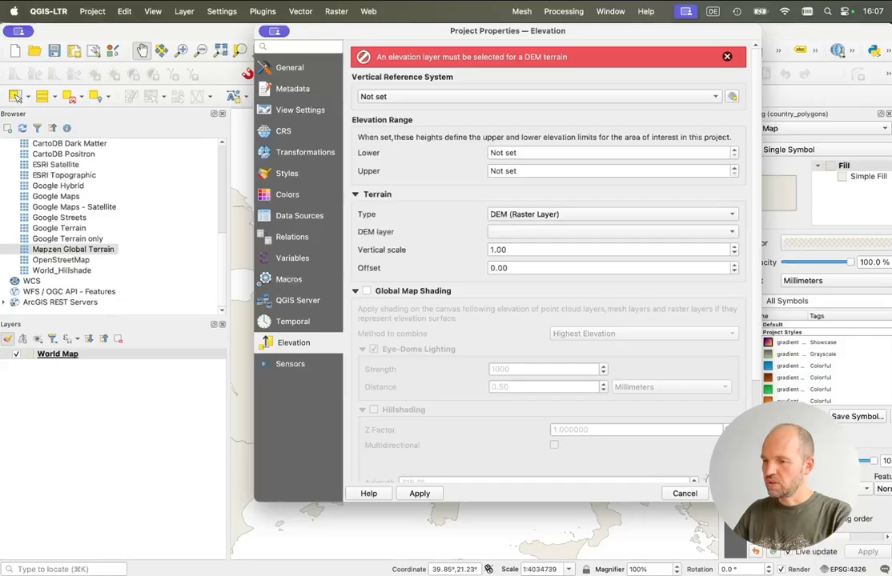
{"action": "left_click", "coordinate": [727, 58]}
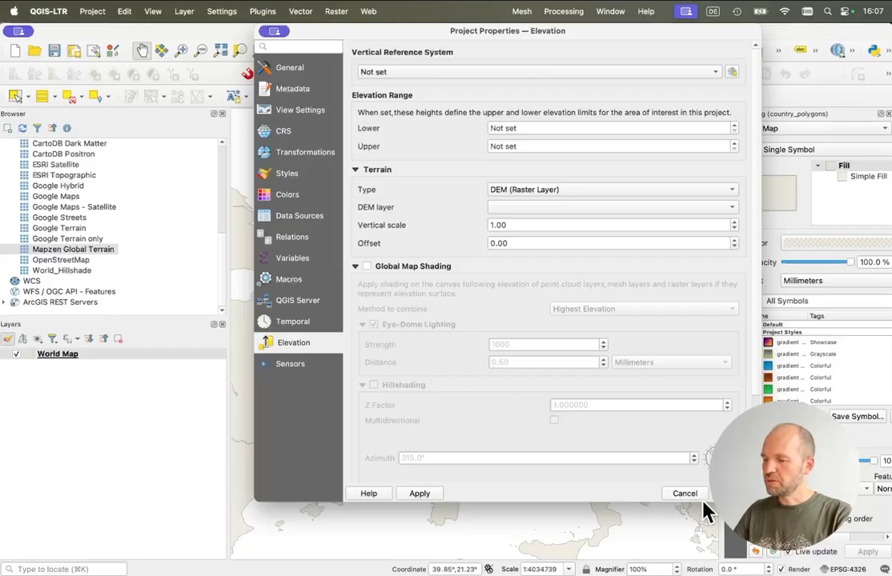
{"action": "left_click", "coordinate": [734, 493]}
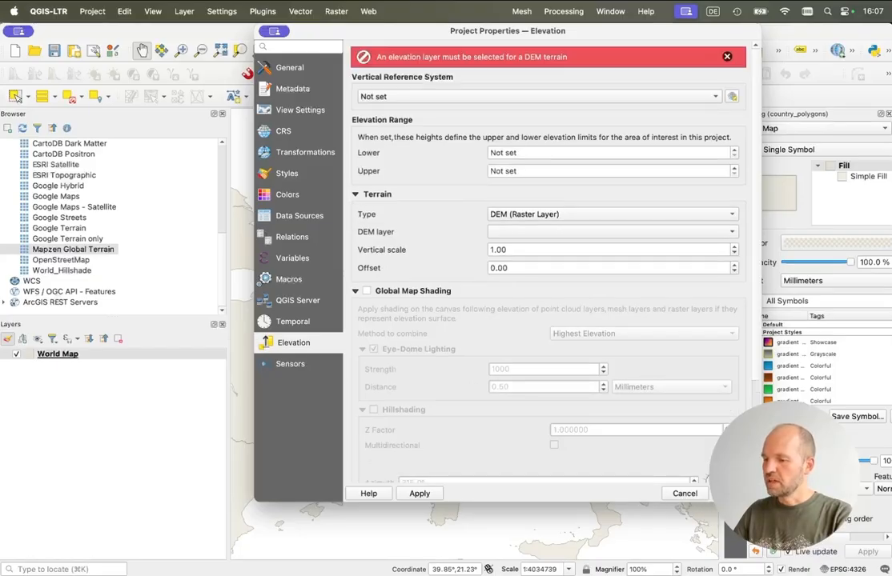
{"action": "left_click", "coordinate": [692, 495]}
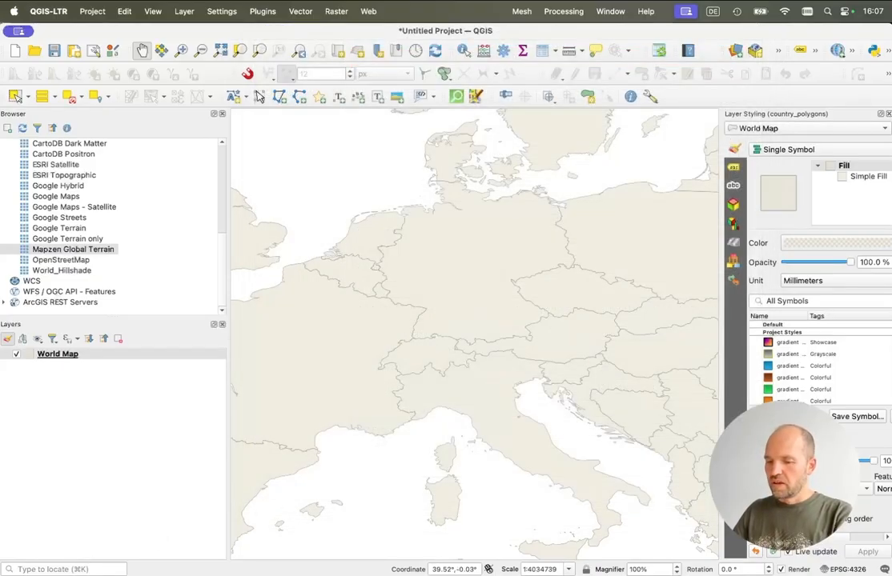
Step: Quit QGIS without saving the current project
{"action": "mouse_move", "coordinate": [155, 565]}
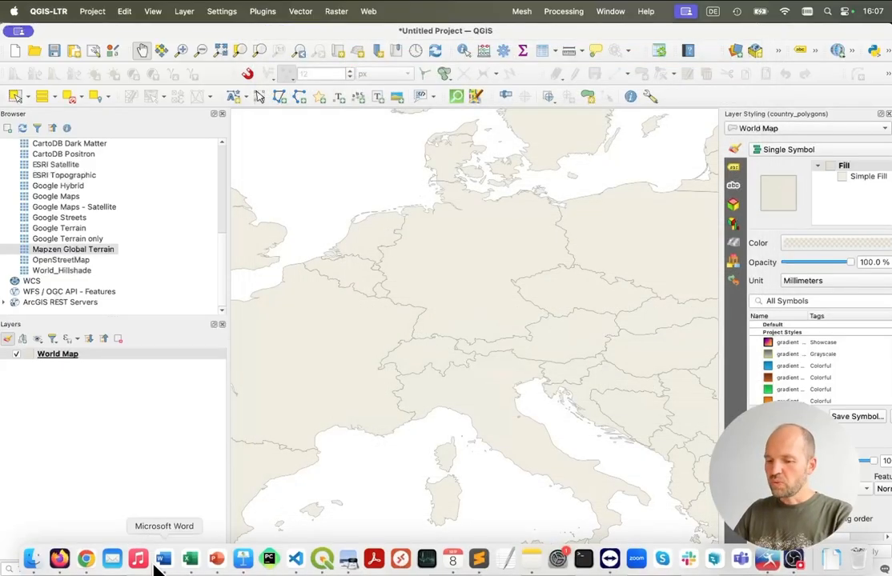
{"action": "right_click", "coordinate": [314, 565]}
{"action": "left_click", "coordinate": [331, 525]}
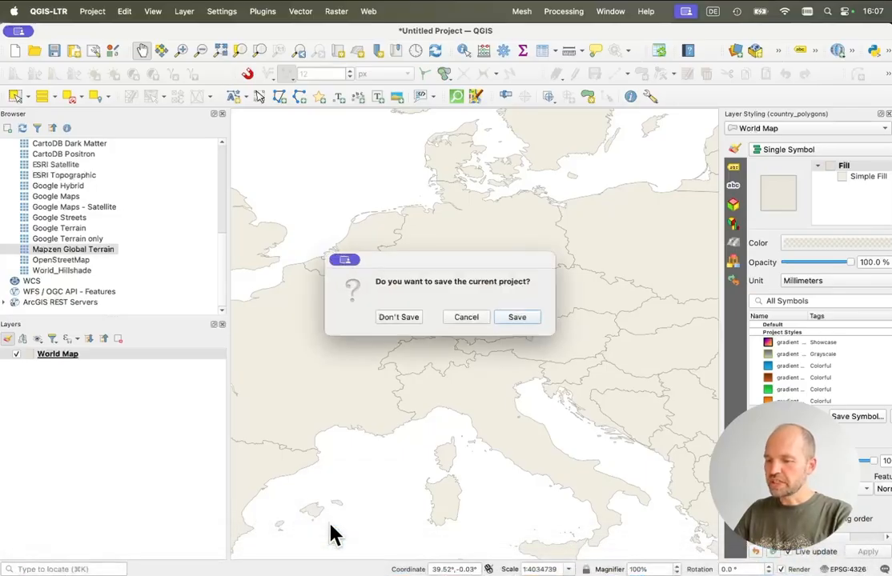
{"action": "left_click", "coordinate": [402, 318]}
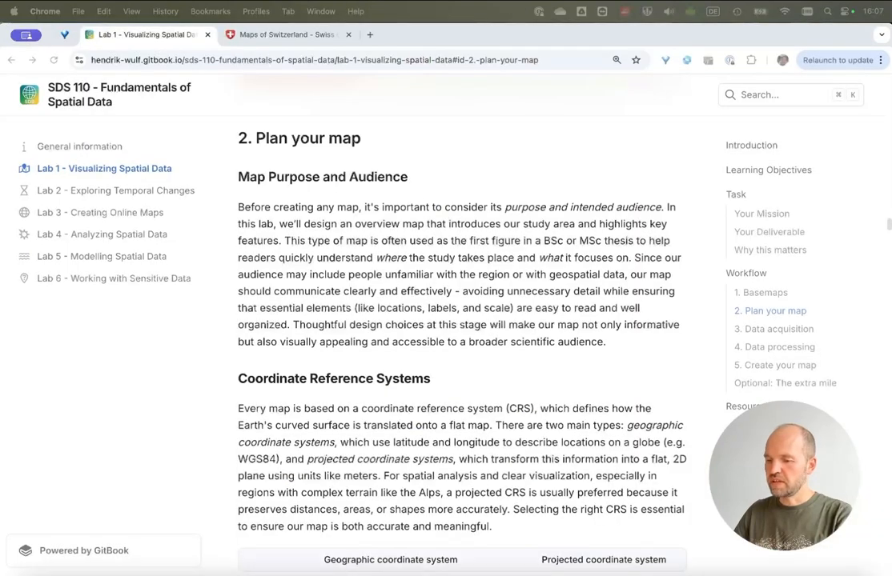
Step: Relaunch QGIS and load the built-in world map by entering "world" as the map coordinate
{"action": "mouse_move", "coordinate": [324, 569]}
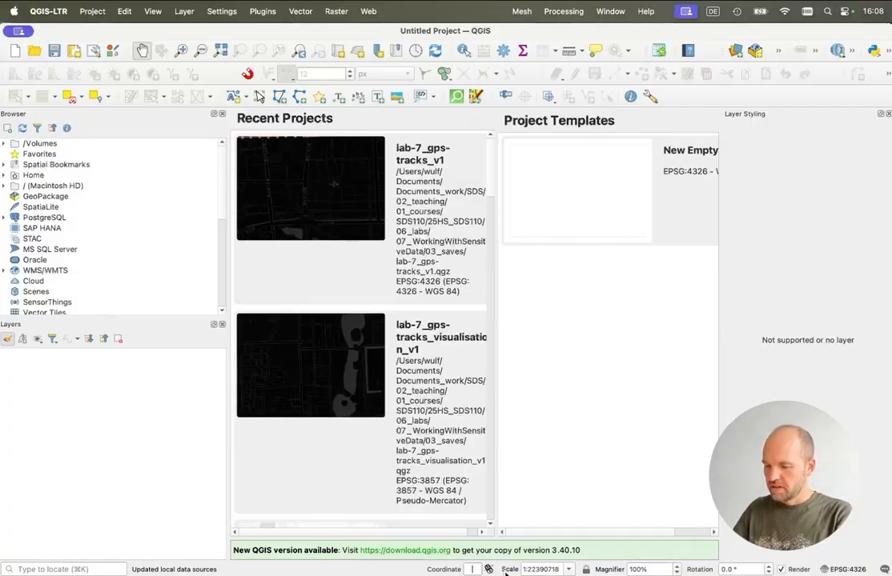
{"action": "type", "text": "world"}
{"action": "key", "text": "Return"}
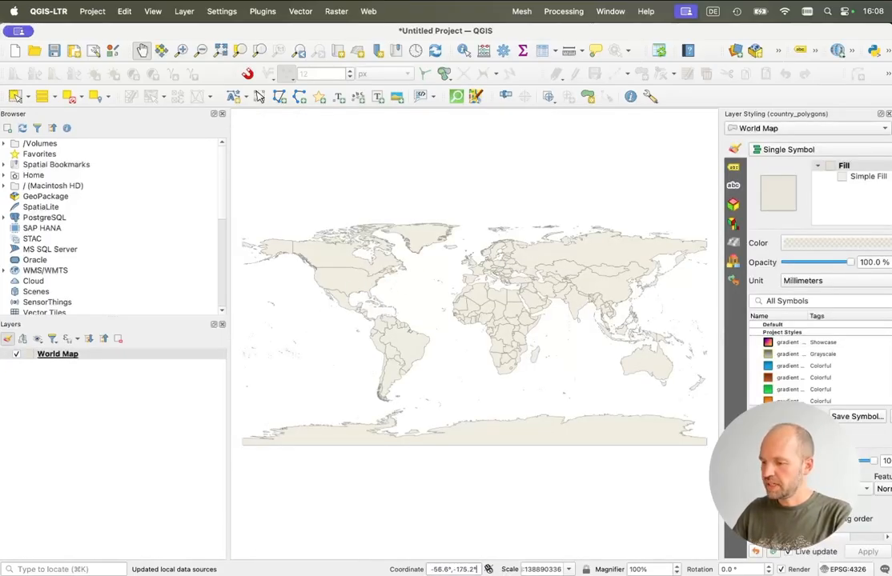
Step: Set the project coordinate reference system to EPSG:3857 - WGS 84 / Pseudo-Mercator and inspect Greenland, Europe and Africa on the map
{"action": "left_click", "coordinate": [851, 569]}
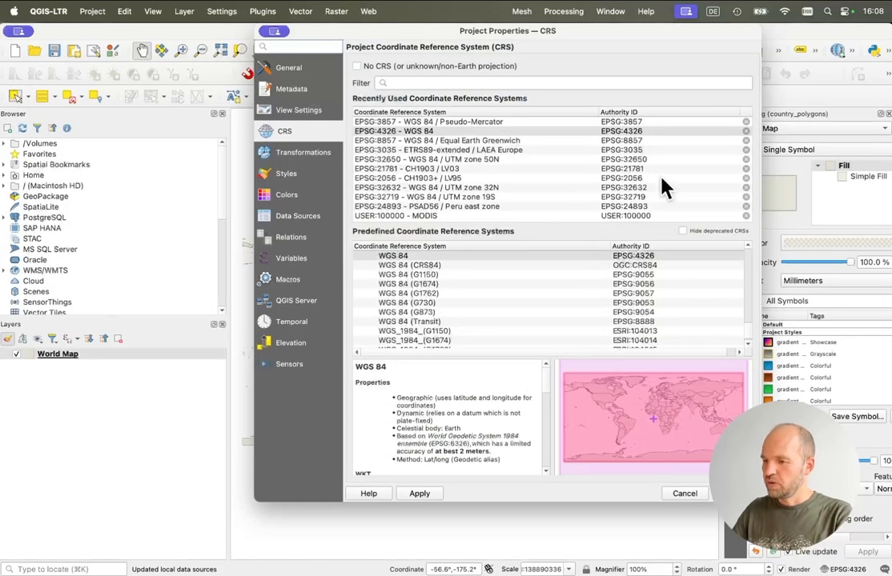
{"action": "left_click", "coordinate": [652, 123]}
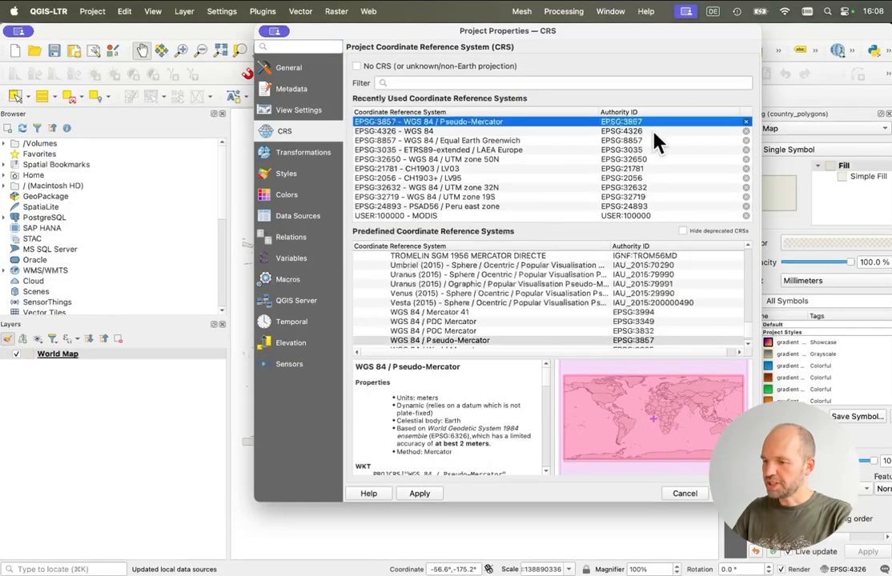
{"action": "left_click", "coordinate": [733, 493]}
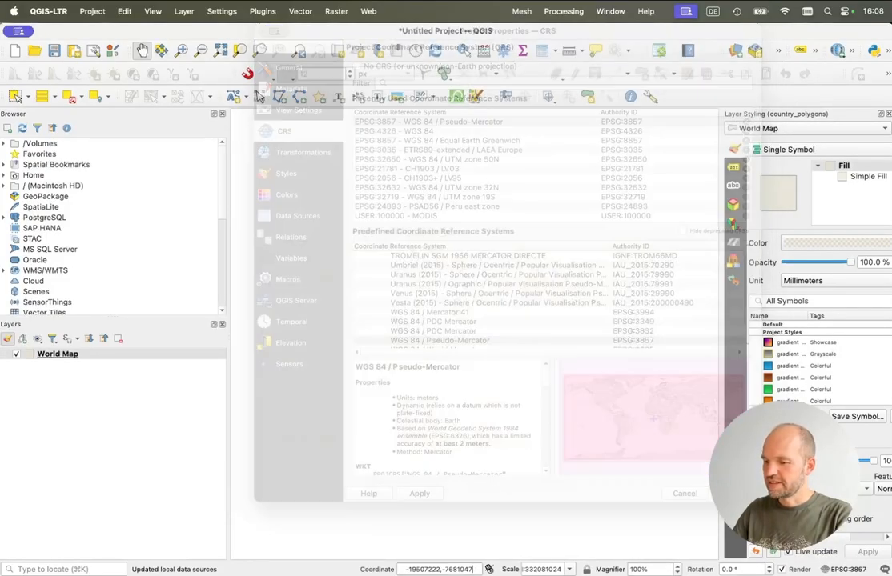
{"action": "left_click", "coordinate": [458, 317]}
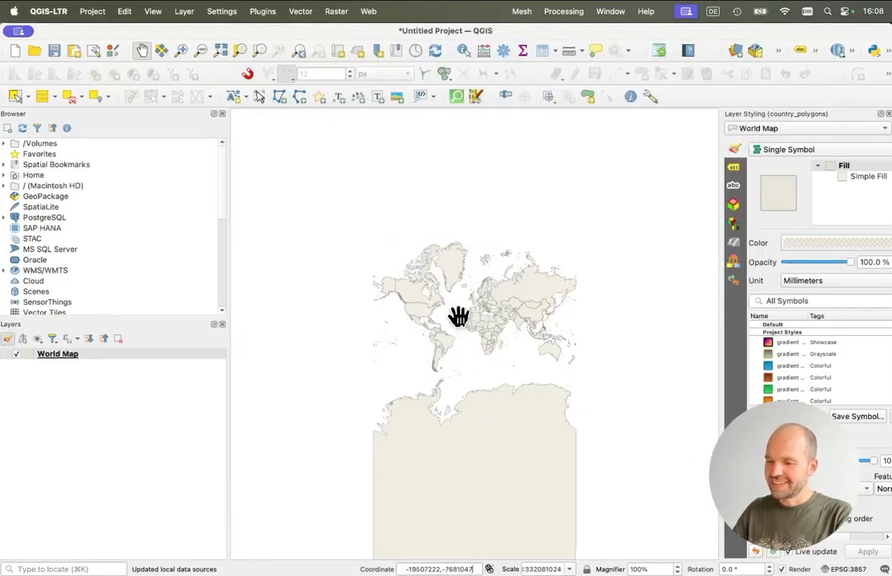
{"action": "scroll", "coordinate": [457, 315], "scroll_direction": "up", "scroll_amount": 3}
{"action": "left_click_drag", "start_coordinate": [543, 286], "coordinate": [516, 346]}
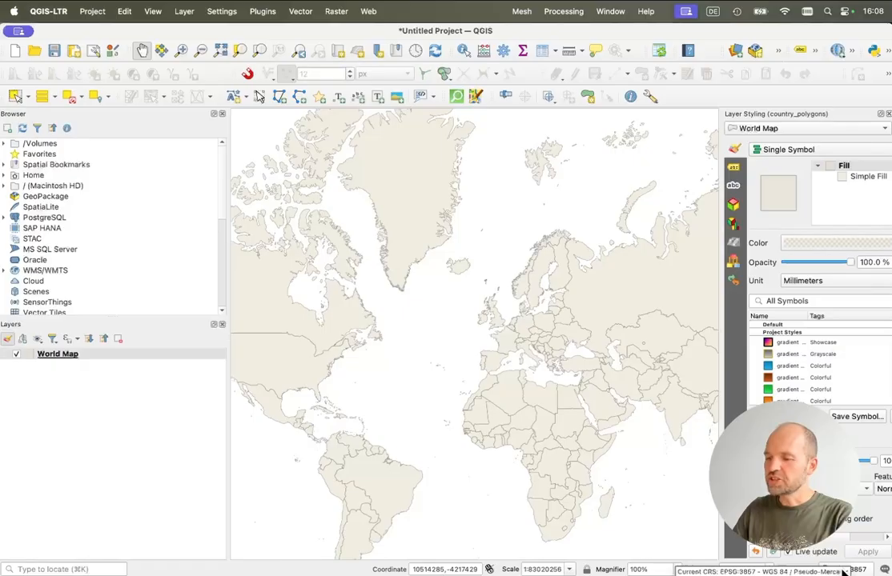
Step: Set the project coordinate reference system to EPSG:3035 - ETRS89-extended / LAEA Europe, accepting the transformation "Inverse of ETRS89 to WGS 84 (1) + Europe Equal Area 2001"
{"action": "left_click_drag", "start_coordinate": [513, 364], "coordinate": [489, 353]}
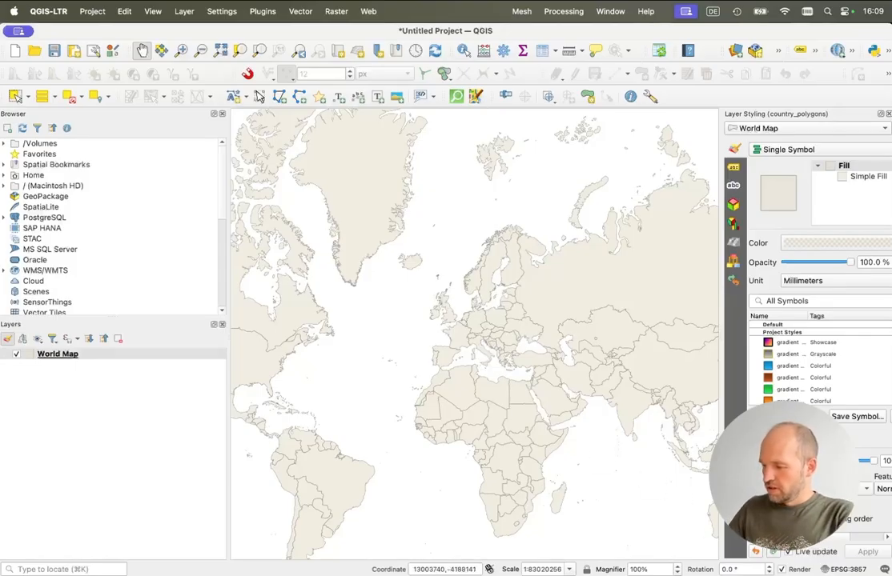
{"action": "left_click", "coordinate": [864, 564]}
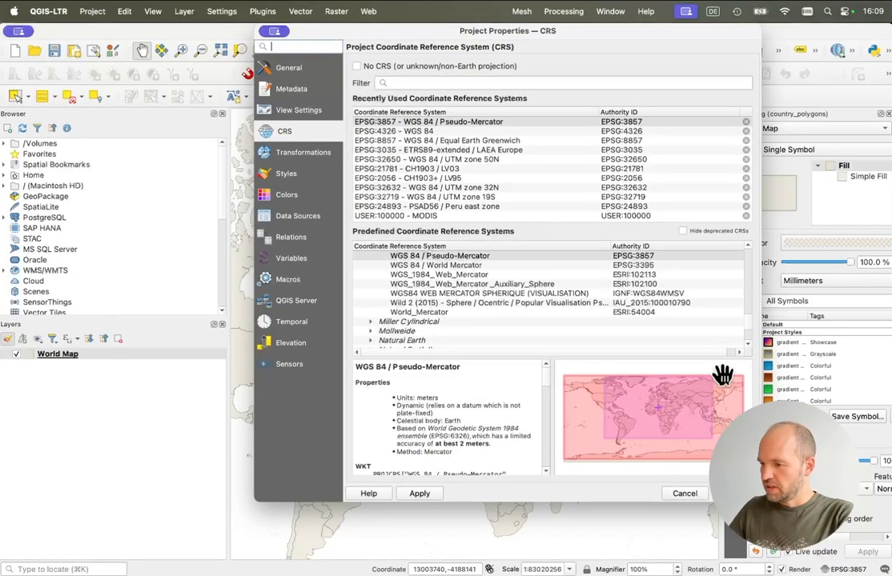
{"action": "left_click", "coordinate": [643, 151]}
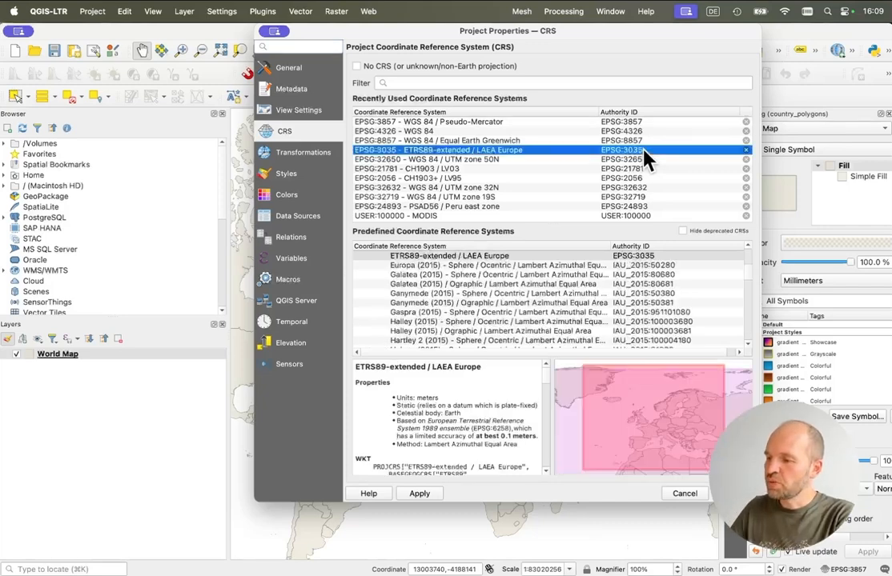
{"action": "left_click", "coordinate": [732, 494]}
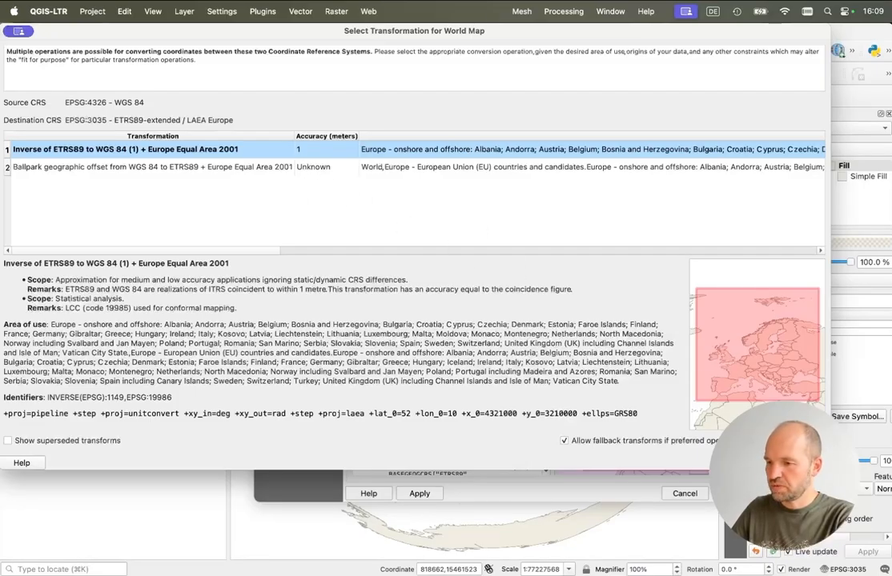
{"action": "left_click", "coordinate": [803, 463]}
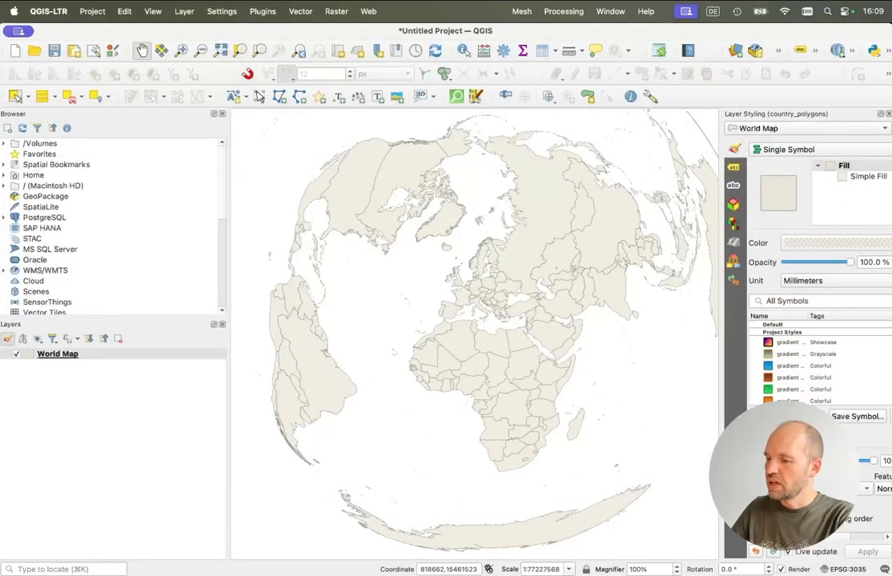
Step: Compare the shape of Europe with the outer continents across the whole world map in the LAEA Europe projection
{"action": "scroll", "coordinate": [490, 281], "scroll_direction": "up", "scroll_amount": 1}
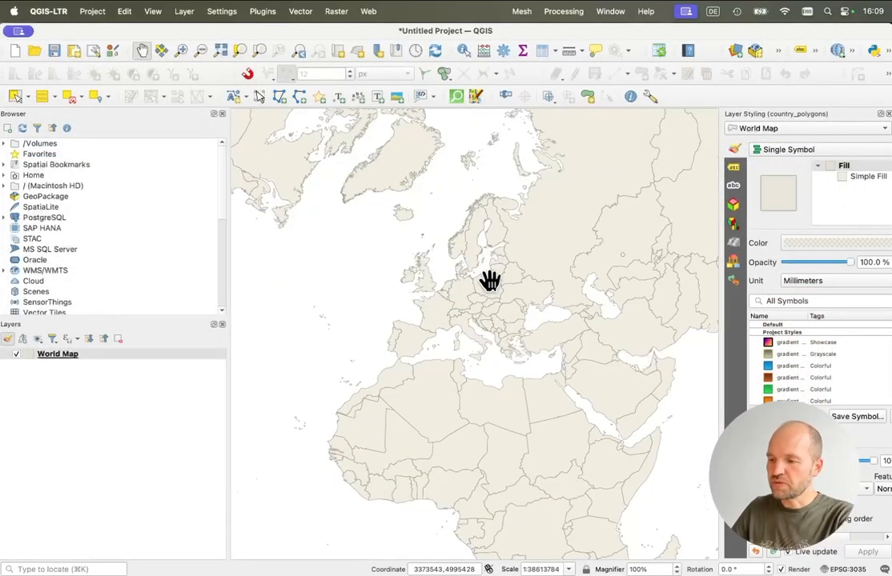
{"action": "scroll", "coordinate": [490, 281], "scroll_direction": "down", "scroll_amount": 1}
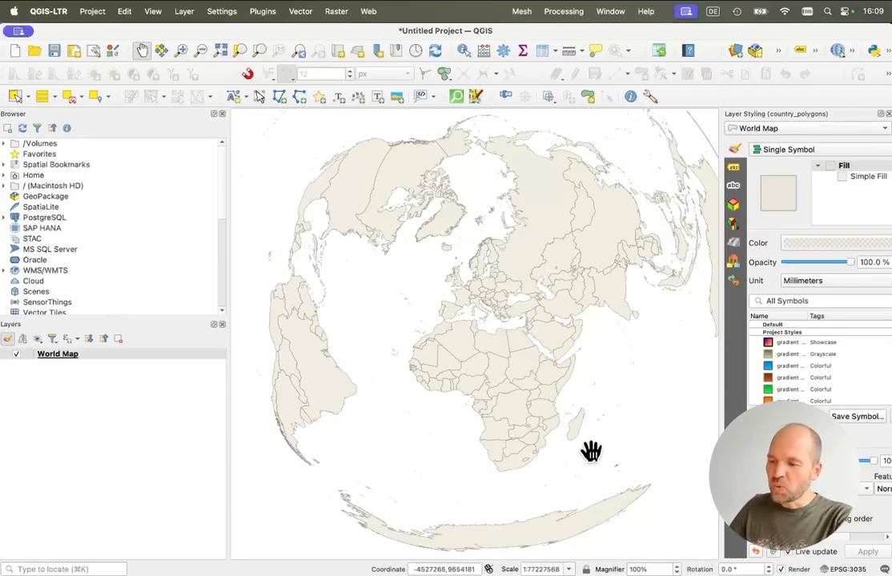
{"action": "left_click_drag", "start_coordinate": [591, 451], "coordinate": [550, 450]}
{"action": "scroll", "coordinate": [550, 450], "scroll_direction": "down", "scroll_amount": 1}
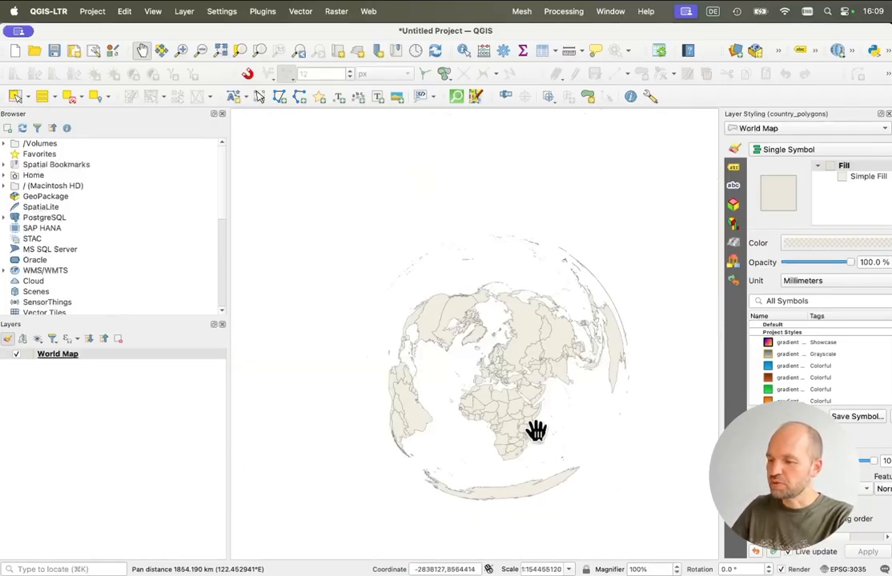
{"action": "scroll", "coordinate": [512, 389], "scroll_direction": "up", "scroll_amount": 1}
{"action": "scroll", "coordinate": [512, 389], "scroll_direction": "up", "scroll_amount": 1}
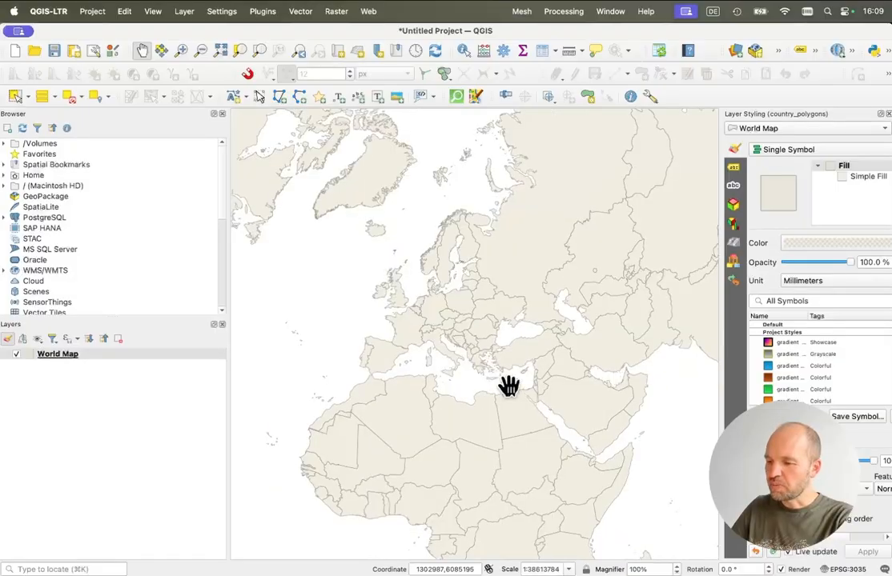
{"action": "left_click", "coordinate": [458, 351]}
{"action": "left_click_drag", "start_coordinate": [457, 351], "coordinate": [504, 336]}
{"action": "scroll", "coordinate": [503, 336], "scroll_direction": "down", "scroll_amount": 2}
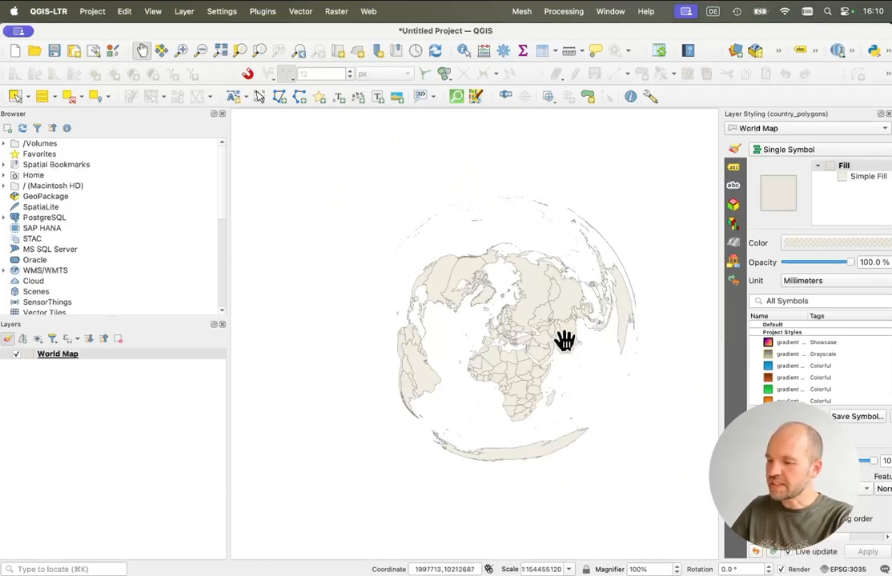
Step: Examine the country shapes of Europe up close, from the Mediterranean to Germany, Switzerland and Austria
{"action": "scroll", "coordinate": [511, 335], "scroll_direction": "up", "scroll_amount": 1}
{"action": "scroll", "coordinate": [511, 335], "scroll_direction": "up", "scroll_amount": 3}
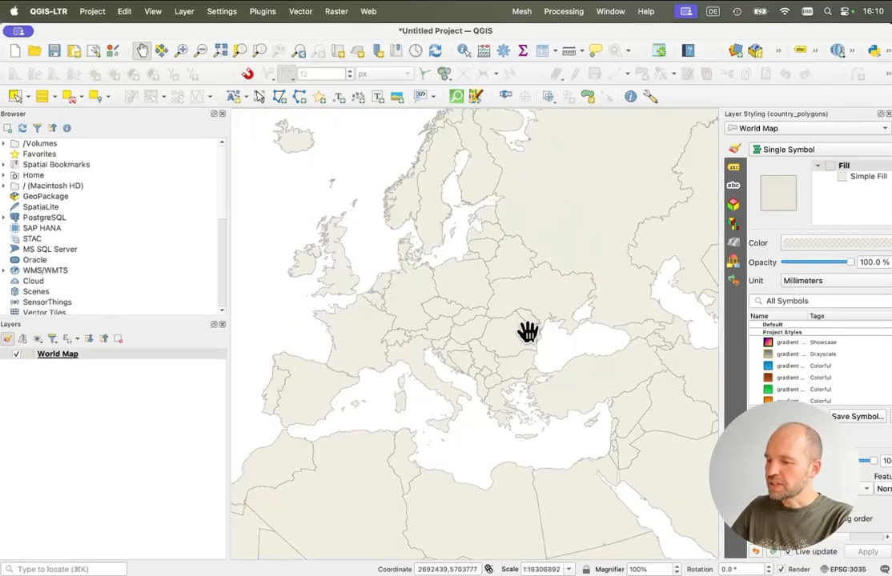
{"action": "left_click_drag", "start_coordinate": [528, 332], "coordinate": [556, 300]}
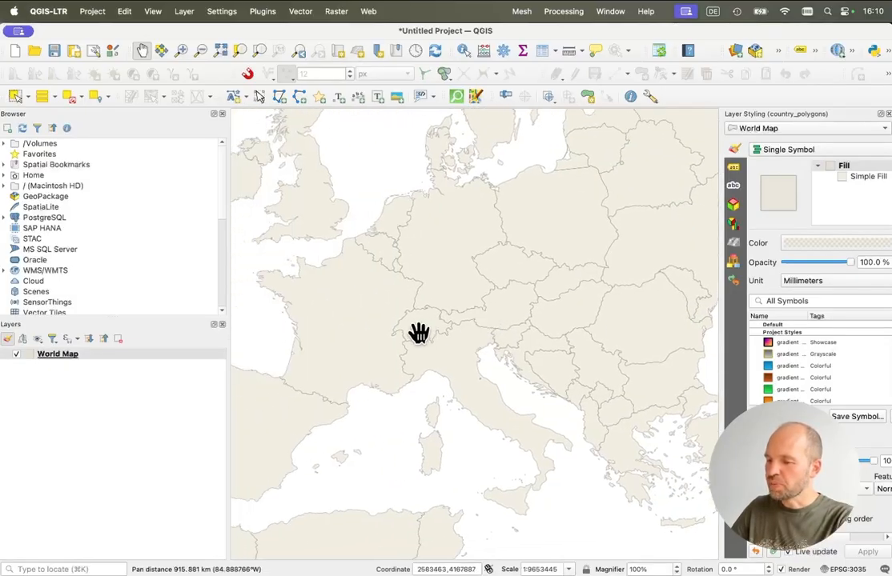
{"action": "left_click_drag", "start_coordinate": [621, 277], "coordinate": [622, 277]}
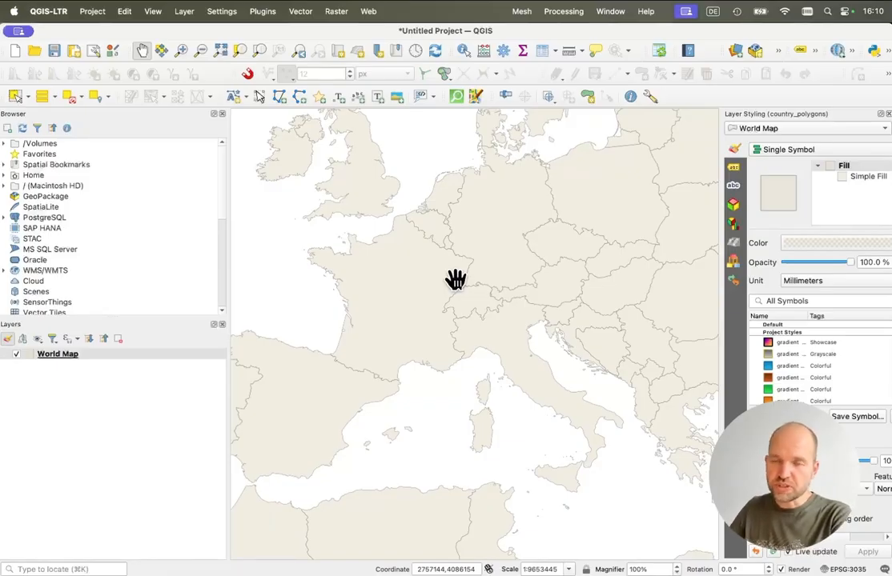
{"action": "left_click_drag", "start_coordinate": [458, 279], "coordinate": [511, 334]}
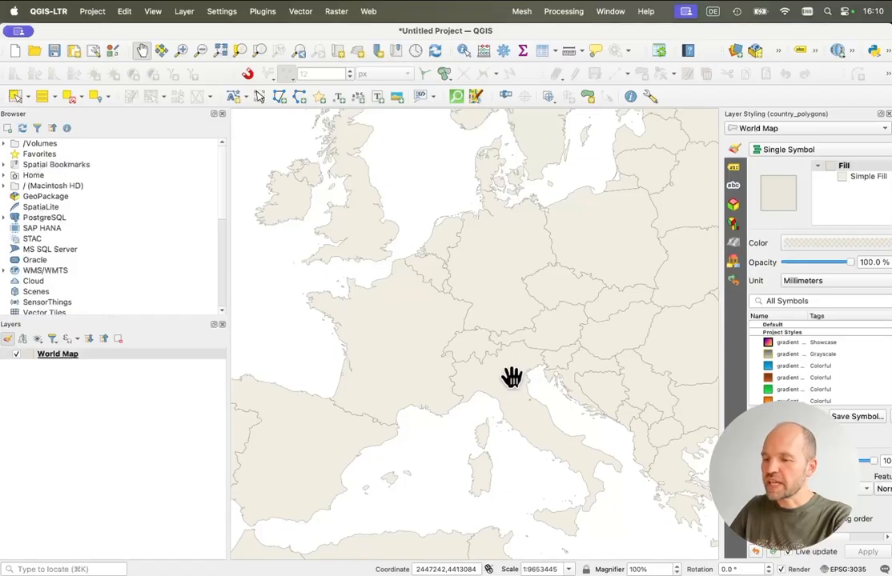
{"action": "scroll", "coordinate": [511, 376], "scroll_direction": "up", "scroll_amount": 1}
{"action": "left_click_drag", "start_coordinate": [572, 324], "coordinate": [533, 378]}
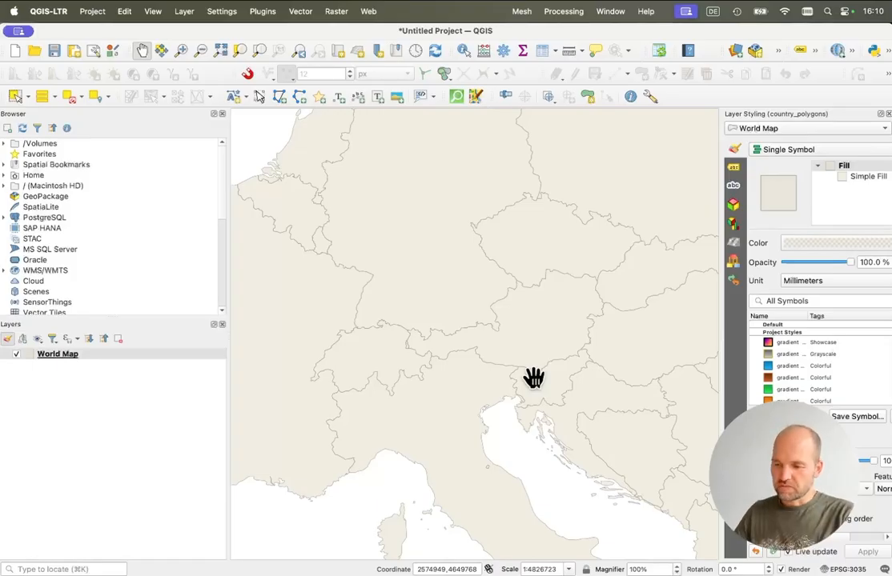
{"action": "left_click_drag", "start_coordinate": [535, 330], "coordinate": [554, 373]}
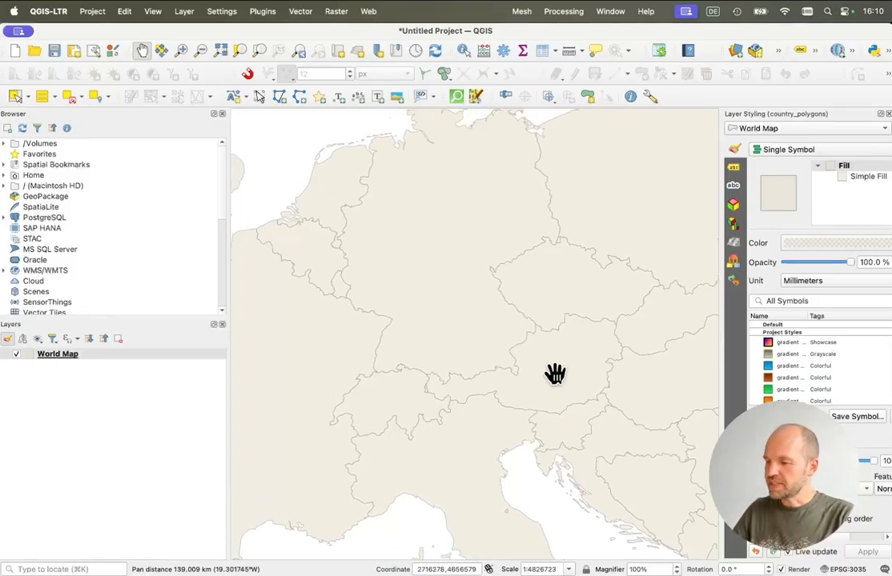
Step: Switch to Chrome and read the lab page's "Plan your map" section, from Coordinate Reference Systems to Layer Composition
{"action": "key", "text": "super+Tab"}
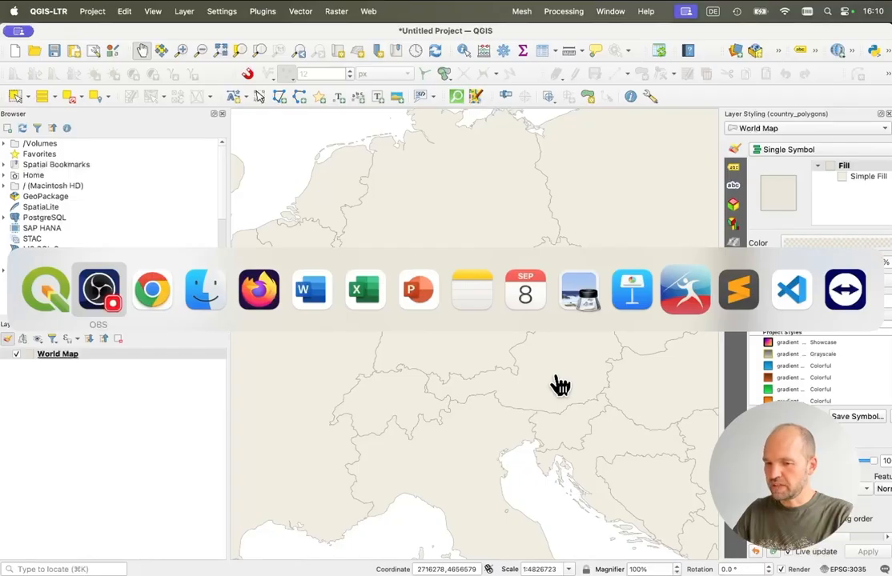
{"action": "left_click", "coordinate": [171, 312]}
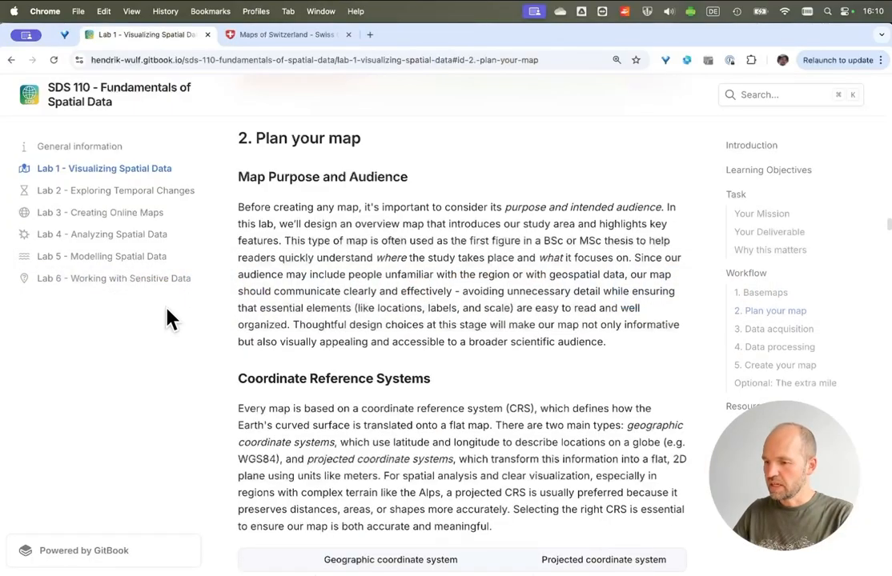
{"action": "scroll", "coordinate": [433, 325], "scroll_direction": "down", "scroll_amount": 5}
{"action": "scroll", "coordinate": [433, 324], "scroll_direction": "down", "scroll_amount": 10}
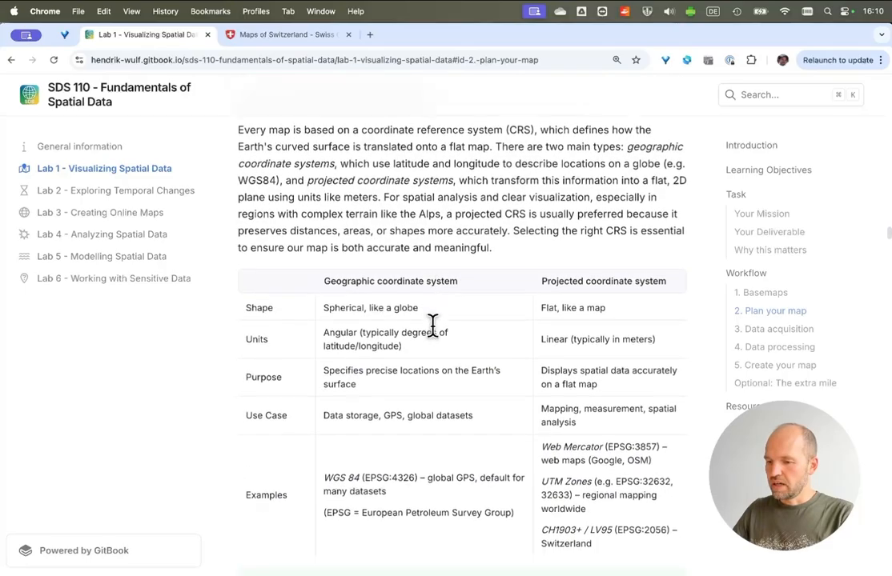
{"action": "scroll", "coordinate": [433, 324], "scroll_direction": "down", "scroll_amount": 10}
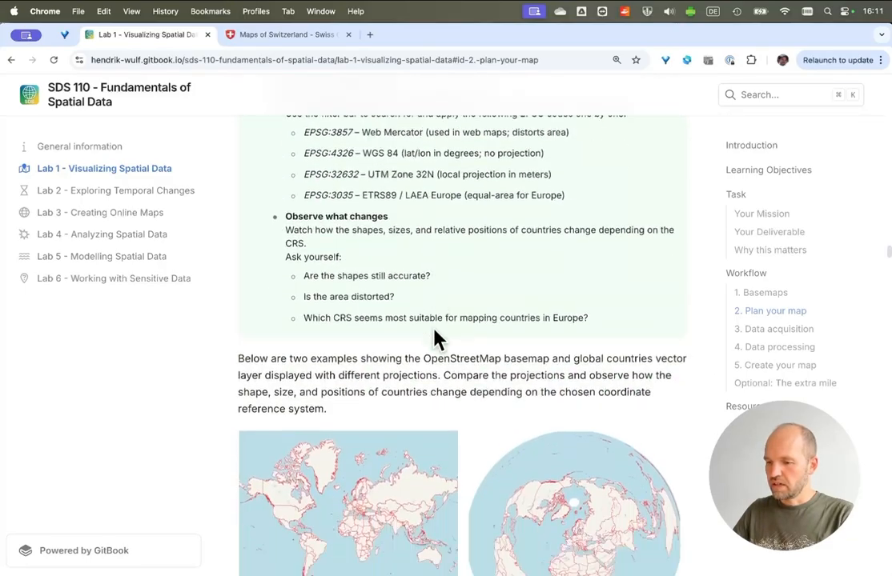
{"action": "scroll", "coordinate": [433, 325], "scroll_direction": "down", "scroll_amount": 7}
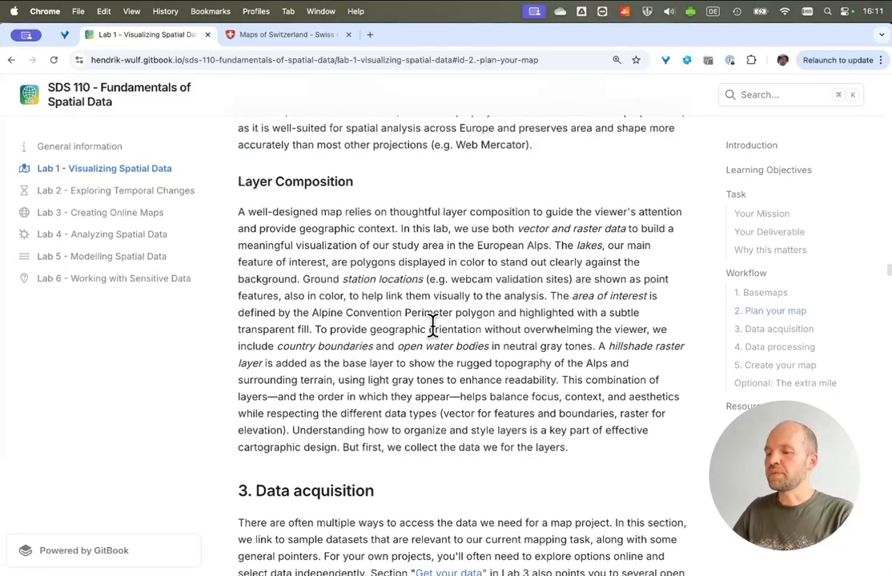
Step: Back in QGIS, add the World_Hillshade XYZ tile layer with the 1 m accuracy transformation to EPSG:3035 and inspect the relief of the Alps
{"action": "key", "text": "super+Tab"}
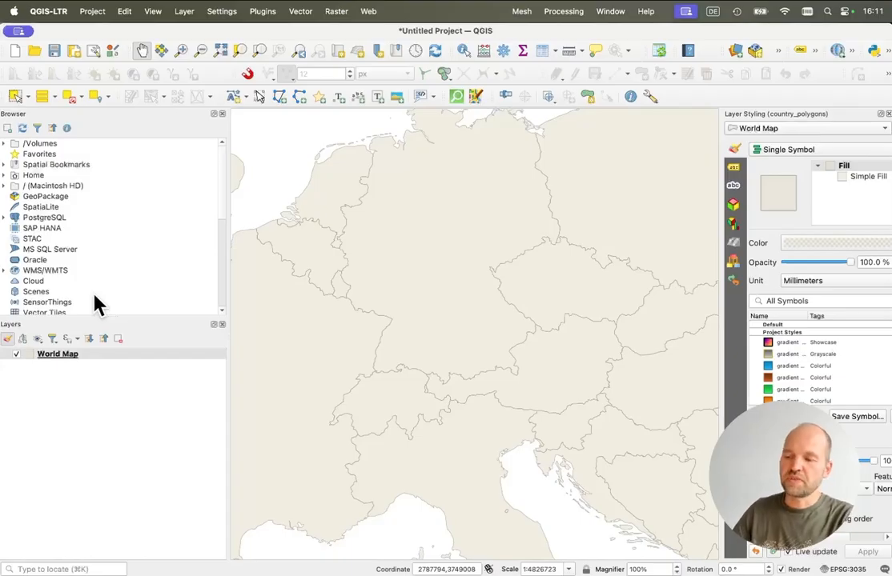
{"action": "scroll", "coordinate": [94, 303], "scroll_direction": "down", "scroll_amount": 3}
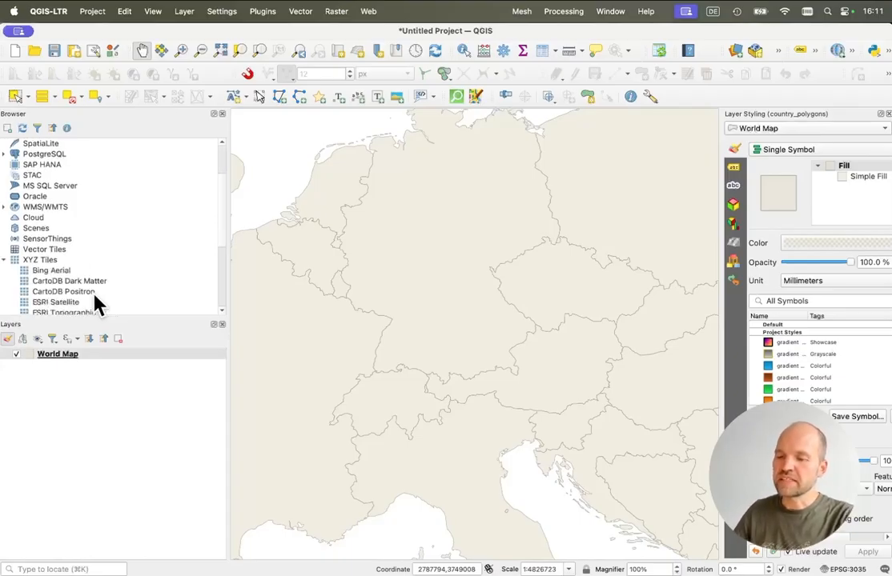
{"action": "scroll", "coordinate": [94, 303], "scroll_direction": "down", "scroll_amount": 6}
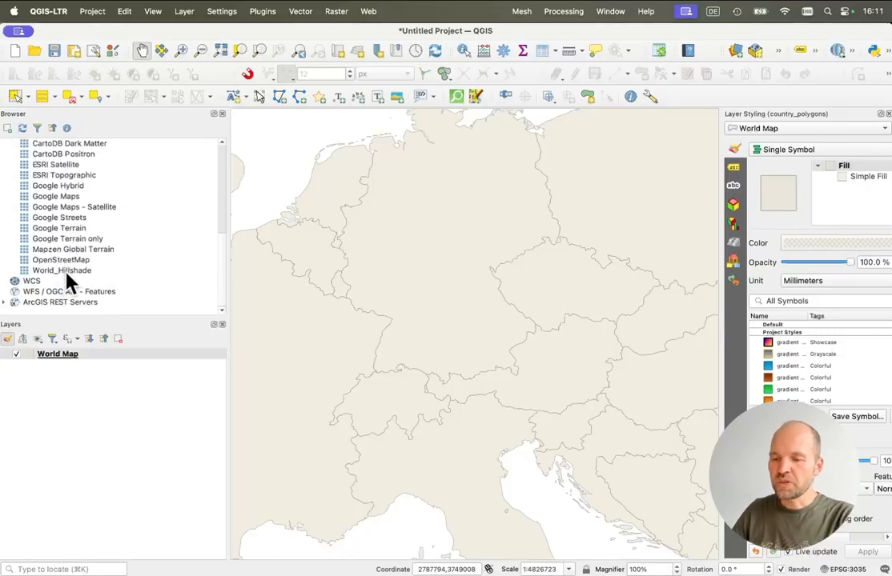
{"action": "double_click", "coordinate": [66, 272]}
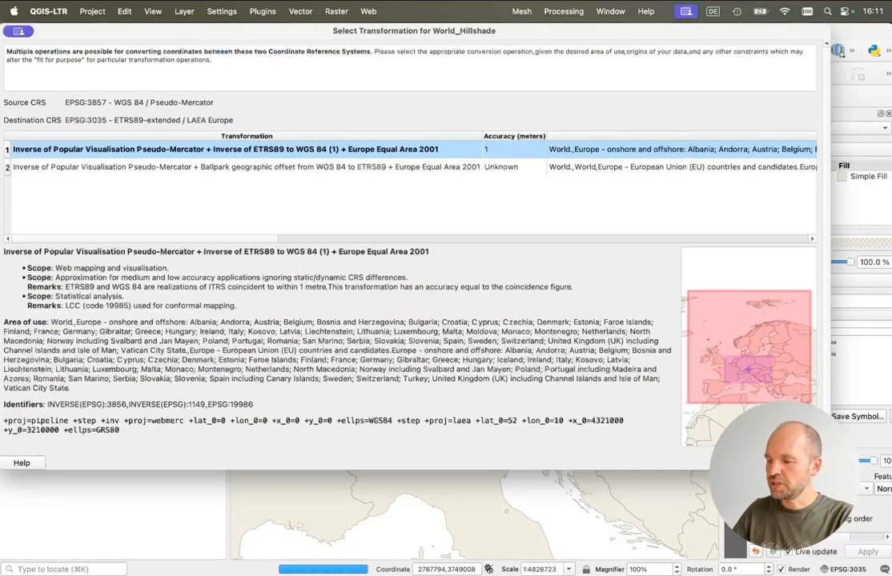
{"action": "left_click", "coordinate": [803, 463]}
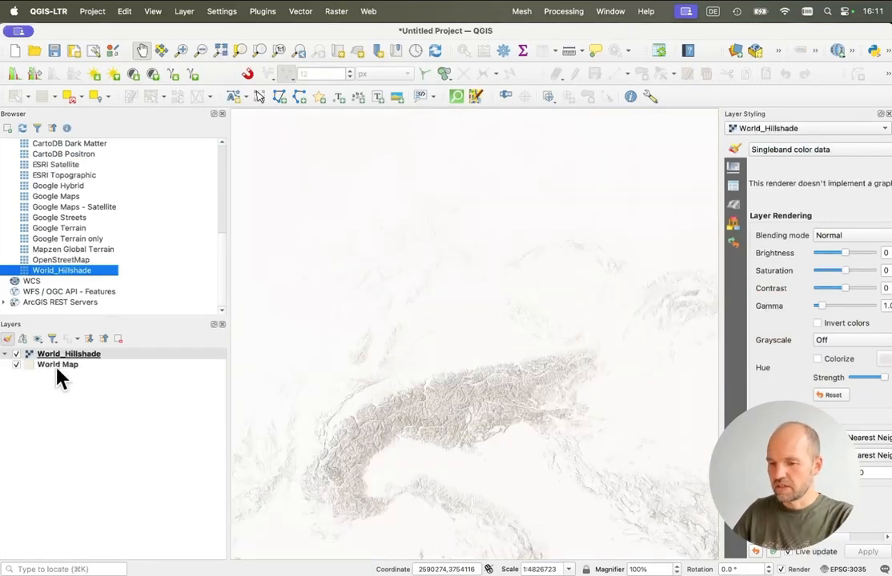
{"action": "left_click_drag", "start_coordinate": [450, 378], "coordinate": [486, 261]}
{"action": "scroll", "coordinate": [453, 357], "scroll_direction": "up", "scroll_amount": 1}
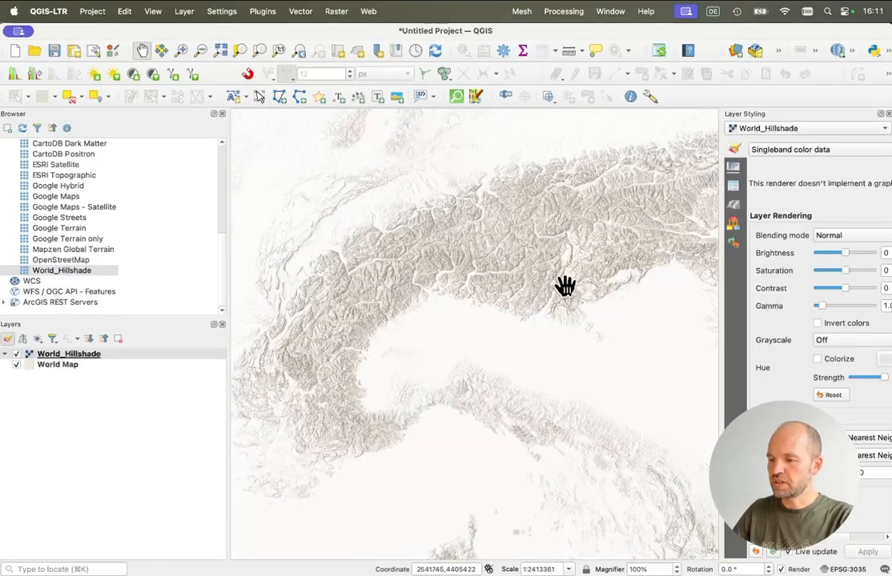
{"action": "left_click_drag", "start_coordinate": [564, 286], "coordinate": [556, 306]}
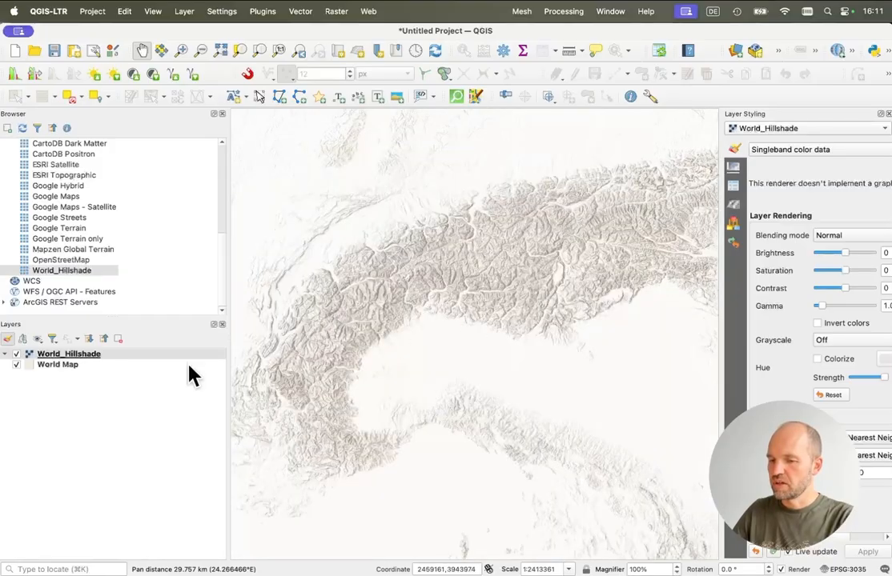
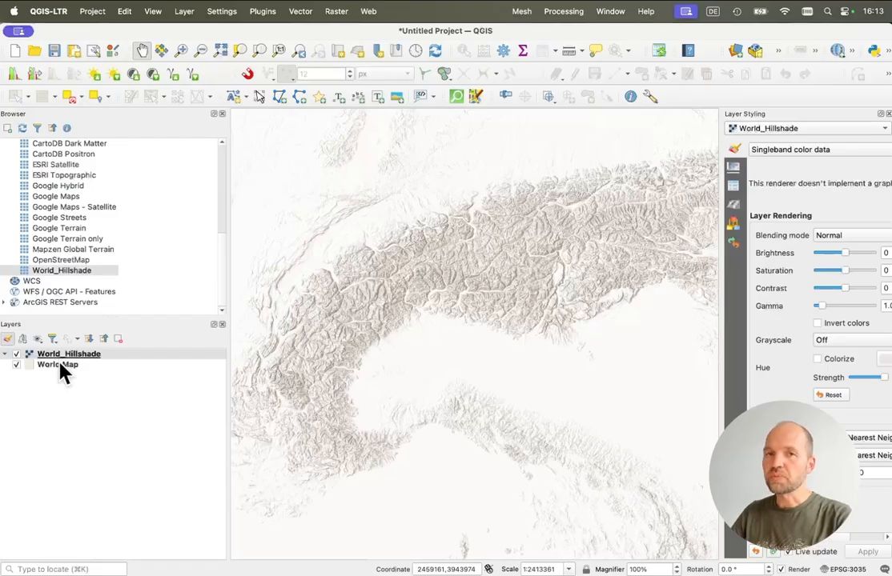
Step: Switch to Chrome and read the lab page's "Data acquisition" section, covering the Basemap notes and the Geographic orientation data links
{"action": "key", "text": "super+Tab"}
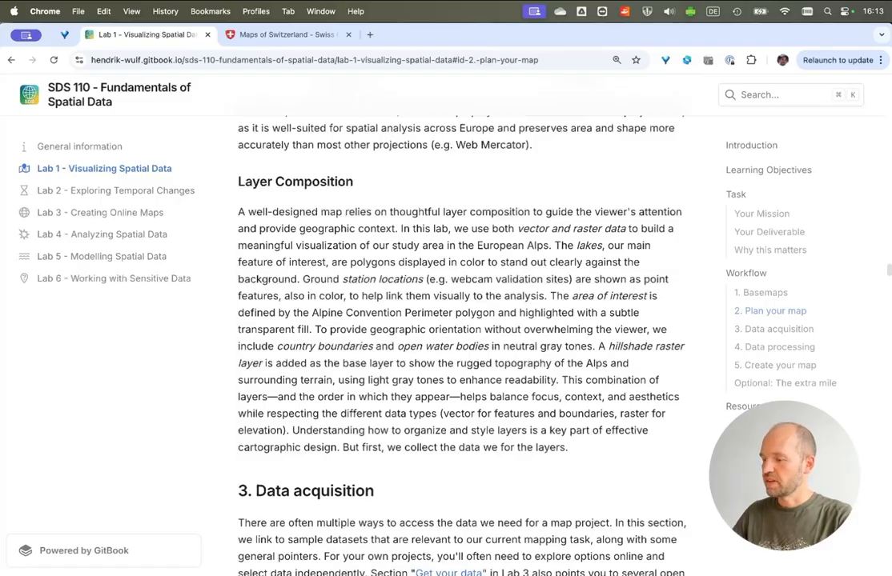
{"action": "scroll", "coordinate": [462, 336], "scroll_direction": "down", "scroll_amount": 5}
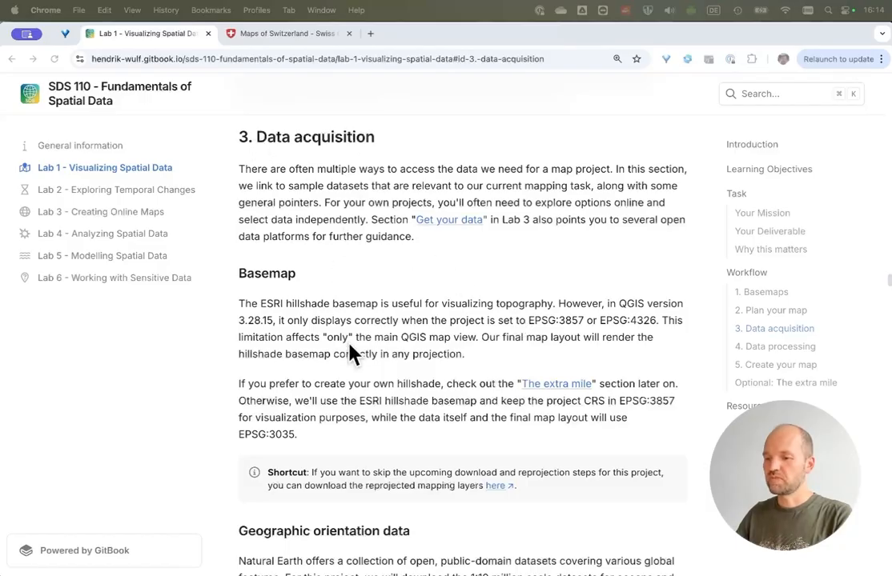
{"action": "scroll", "coordinate": [352, 355], "scroll_direction": "down", "scroll_amount": 1}
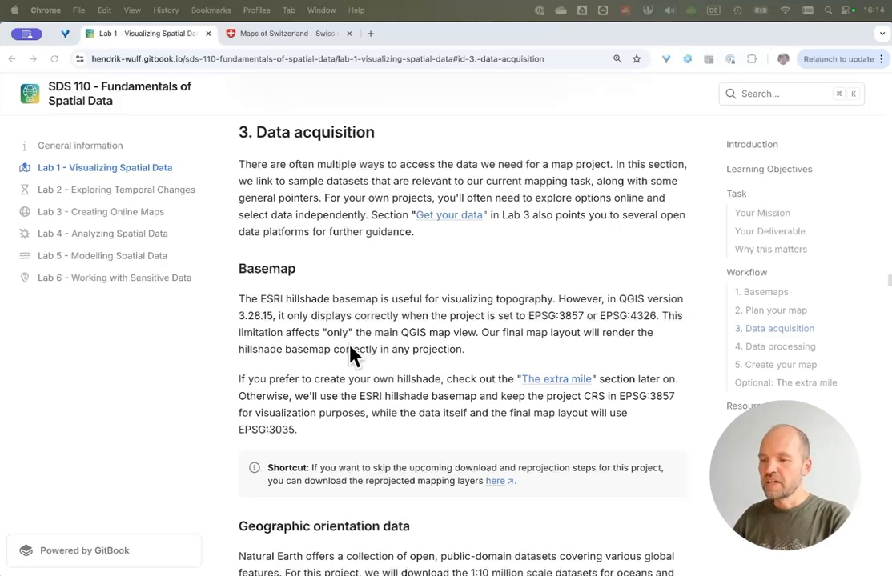
{"action": "scroll", "coordinate": [352, 356], "scroll_direction": "down", "scroll_amount": 5}
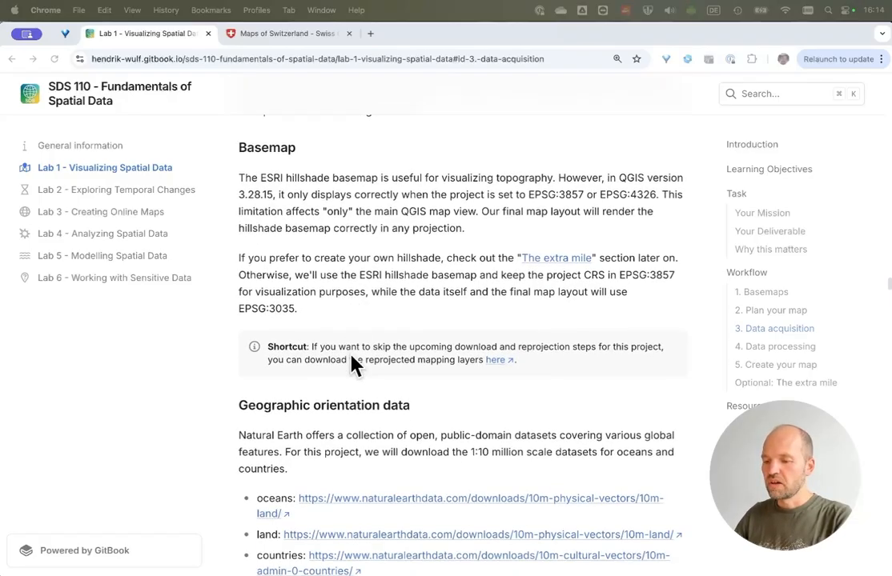
{"action": "scroll", "coordinate": [352, 364], "scroll_direction": "down", "scroll_amount": 1}
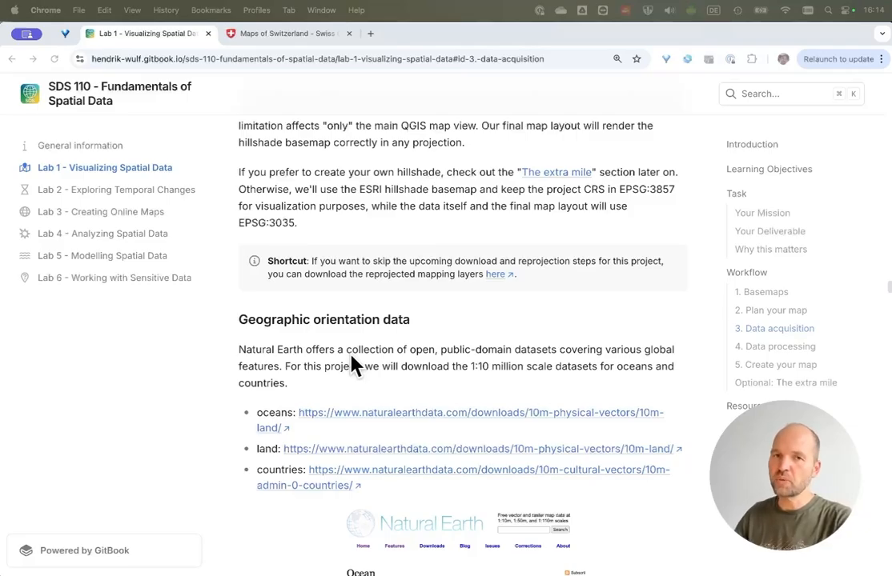
{"action": "scroll", "coordinate": [354, 366], "scroll_direction": "down", "scroll_amount": 1}
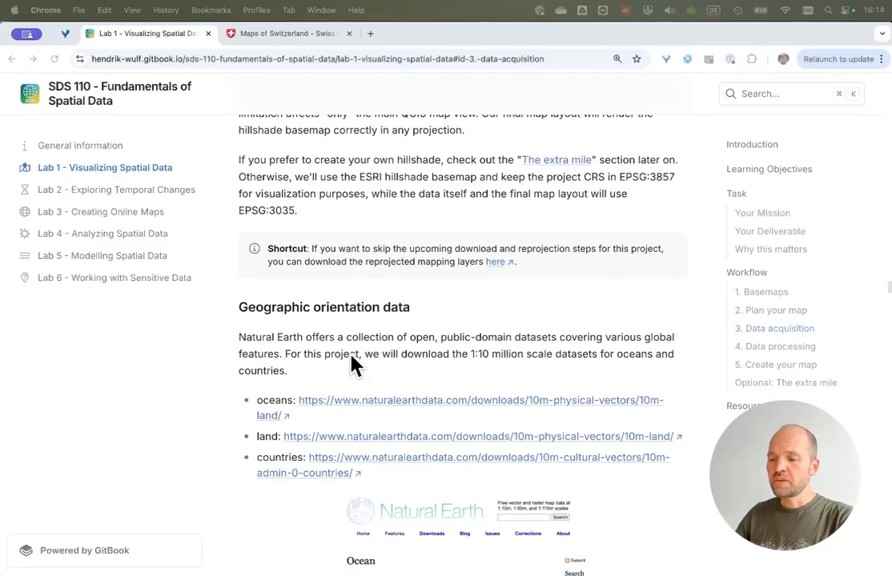
Step: Read the "Data acquisition" section from the Natural Earth links through Area of interest and Land cover, and return to its introduction
{"action": "scroll", "coordinate": [353, 364], "scroll_direction": "down", "scroll_amount": 3}
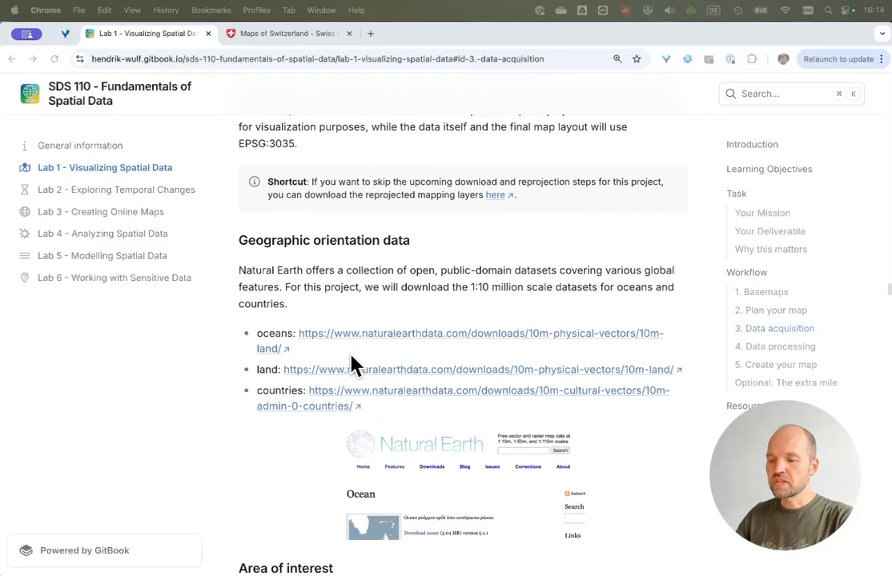
{"action": "scroll", "coordinate": [354, 366], "scroll_direction": "down", "scroll_amount": 1}
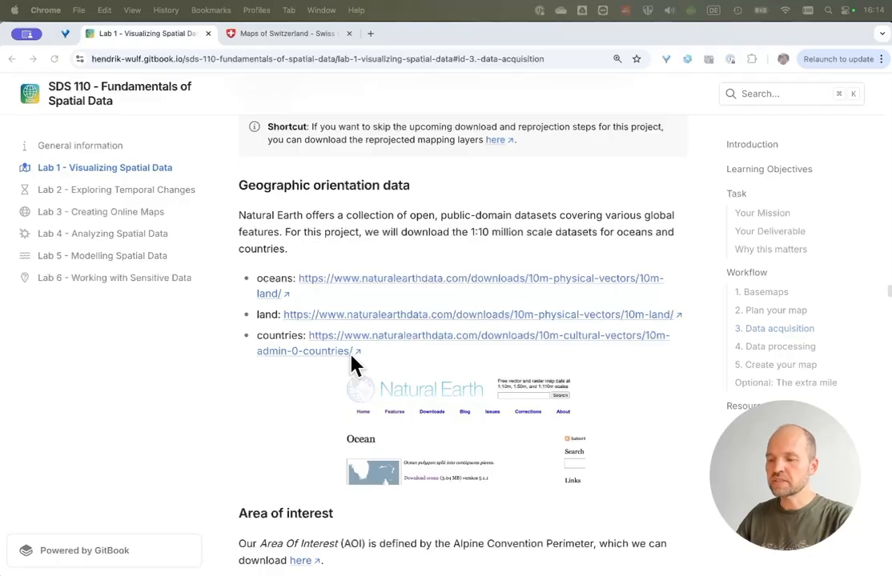
{"action": "scroll", "coordinate": [354, 365], "scroll_direction": "down", "scroll_amount": 4}
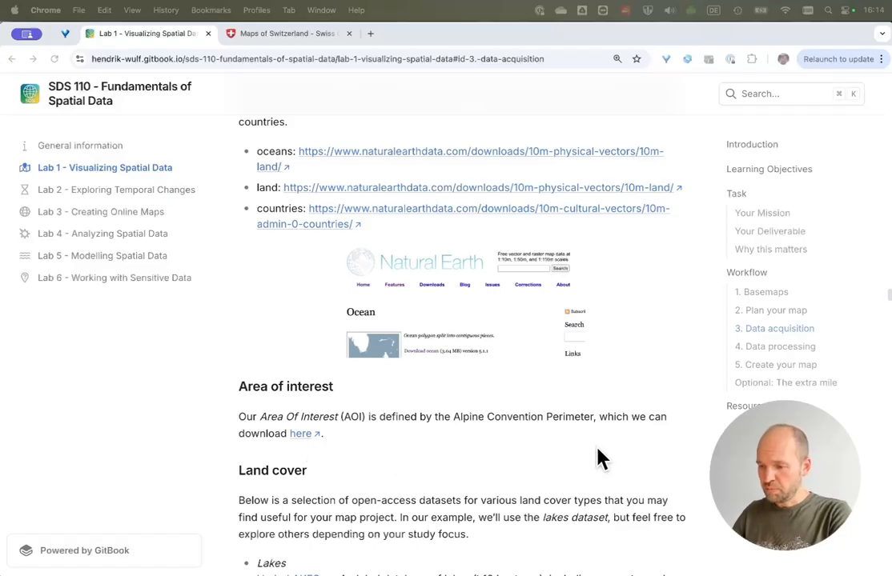
{"action": "scroll", "coordinate": [602, 459], "scroll_direction": "down", "scroll_amount": 5}
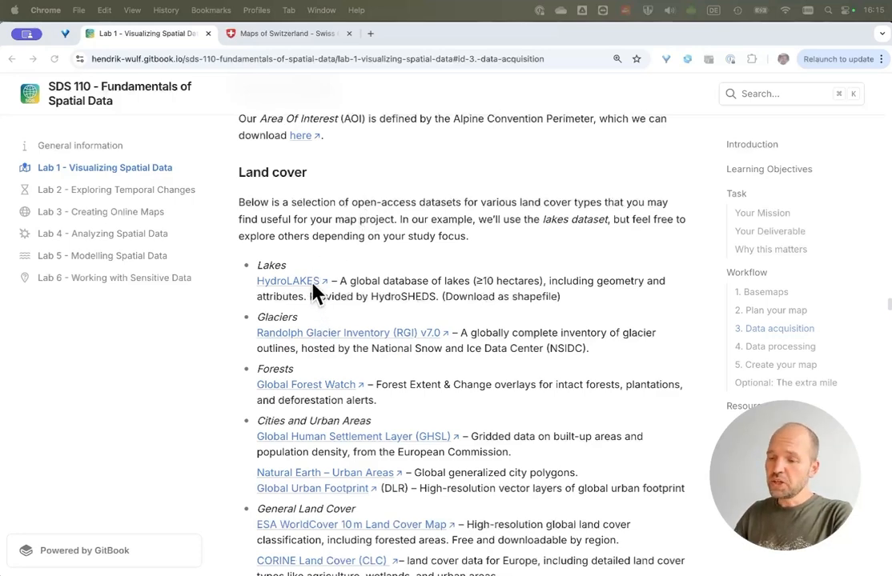
{"action": "scroll", "coordinate": [313, 286], "scroll_direction": "down", "scroll_amount": 1}
{"action": "scroll", "coordinate": [313, 286], "scroll_direction": "down", "scroll_amount": 1}
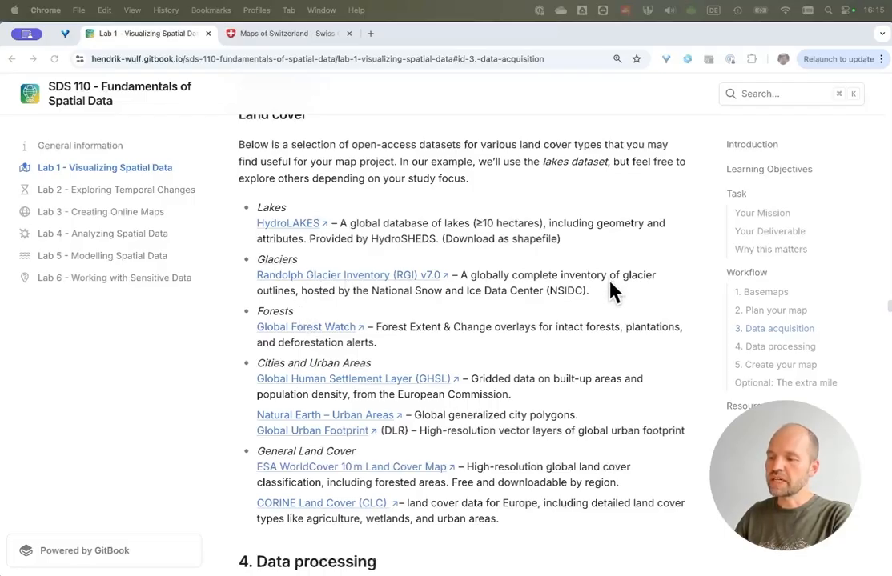
{"action": "scroll", "coordinate": [608, 294], "scroll_direction": "up", "scroll_amount": 4}
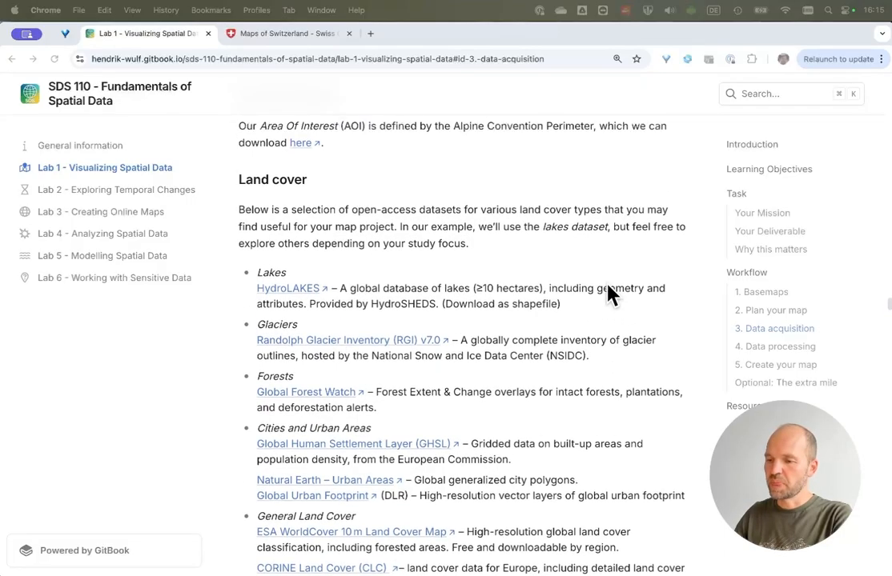
{"action": "scroll", "coordinate": [609, 295], "scroll_direction": "down", "scroll_amount": 5}
{"action": "scroll", "coordinate": [609, 294], "scroll_direction": "up", "scroll_amount": 3}
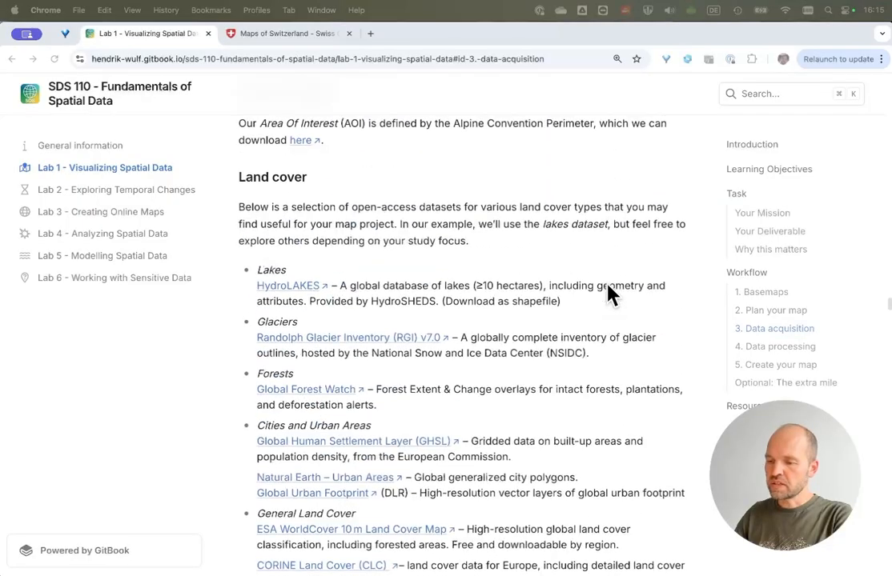
{"action": "scroll", "coordinate": [608, 294], "scroll_direction": "up", "scroll_amount": 10}
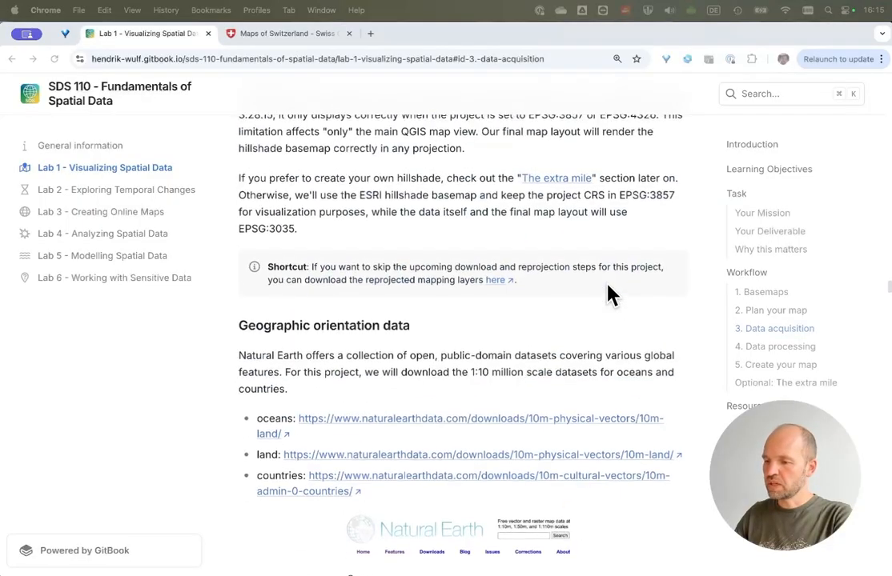
{"action": "scroll", "coordinate": [522, 290], "scroll_direction": "up", "scroll_amount": 2}
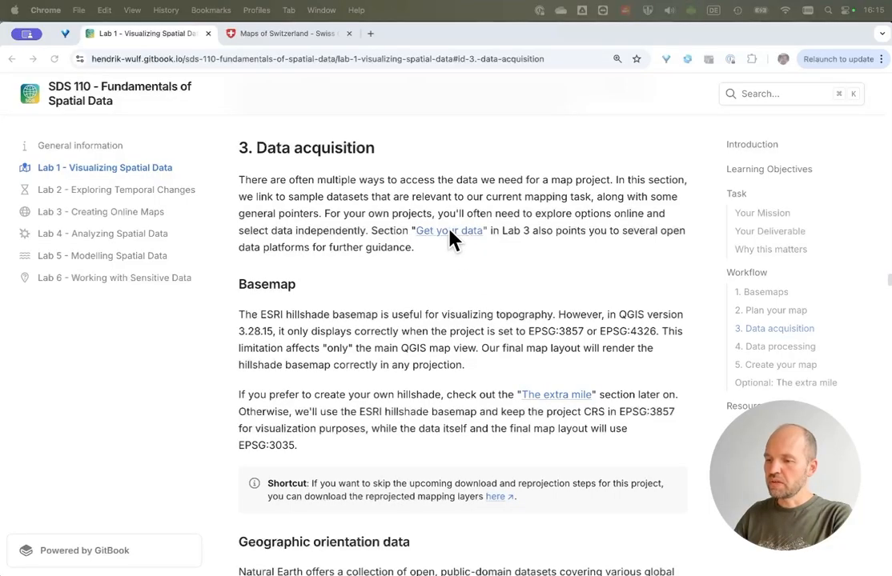
Step: Open the linked "Get your data" section of Lab 3 and read from the QuickOSM instructions to the Swiss geodata resources
{"action": "mouse_move", "coordinate": [451, 232]}
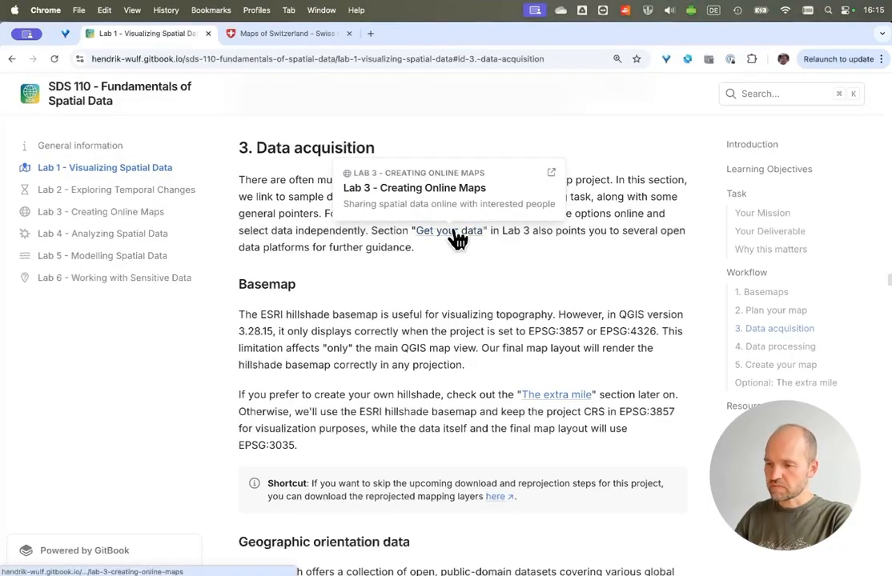
{"action": "left_click", "coordinate": [453, 233]}
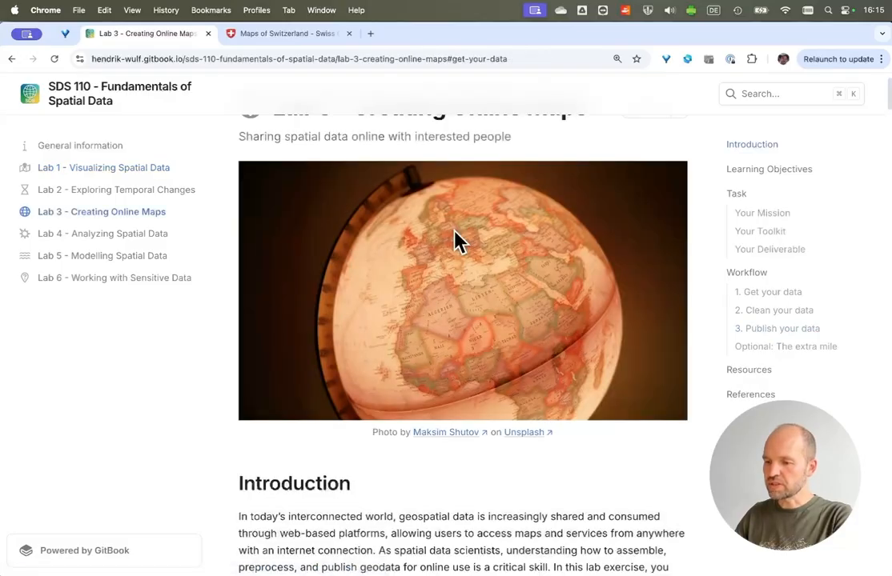
{"action": "left_click", "coordinate": [769, 299]}
{"action": "scroll", "coordinate": [446, 324], "scroll_direction": "down", "scroll_amount": 6}
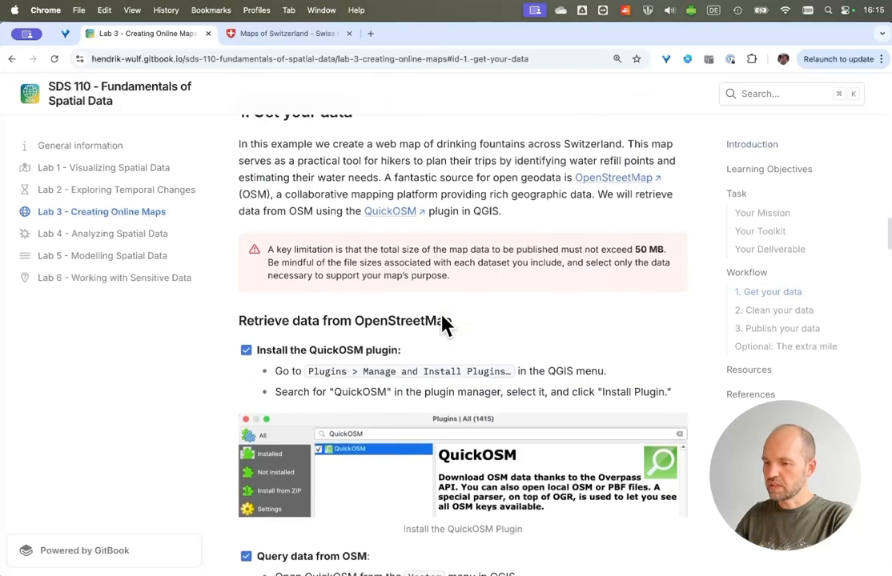
{"action": "scroll", "coordinate": [446, 325], "scroll_direction": "down", "scroll_amount": 3}
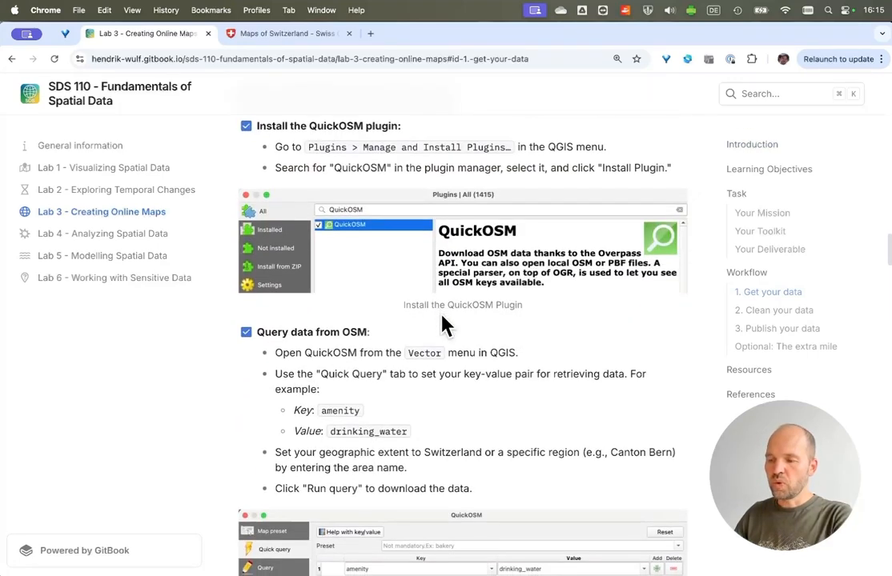
{"action": "scroll", "coordinate": [446, 324], "scroll_direction": "down", "scroll_amount": 10}
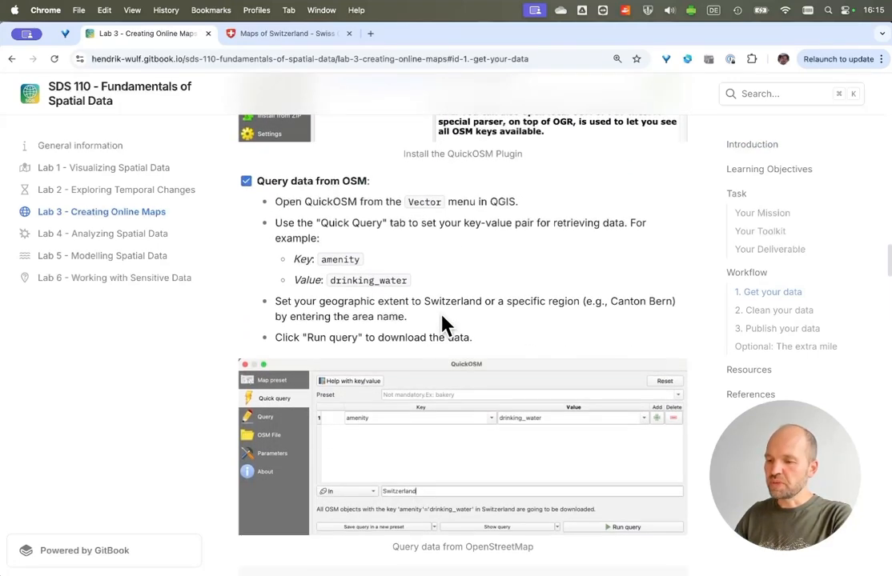
{"action": "scroll", "coordinate": [444, 319], "scroll_direction": "down", "scroll_amount": 8}
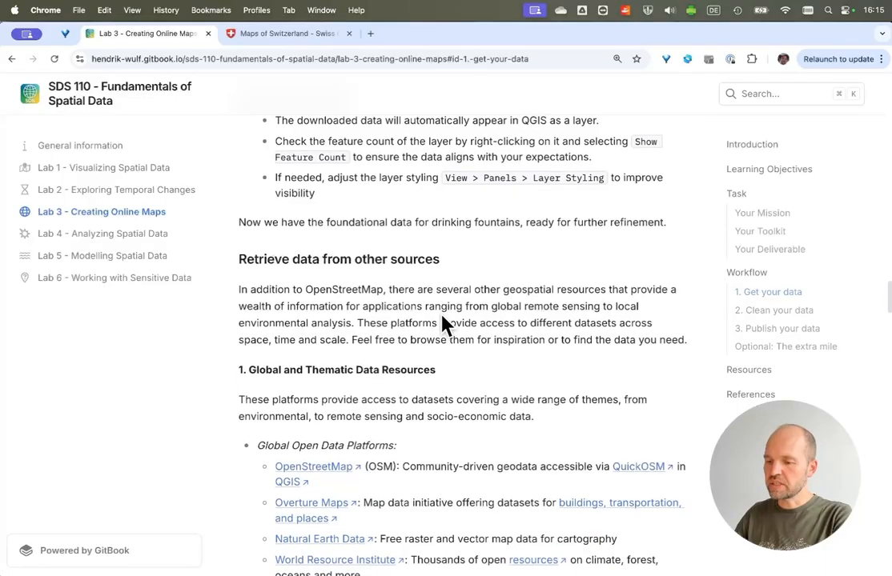
{"action": "scroll", "coordinate": [393, 401], "scroll_direction": "down", "scroll_amount": 6}
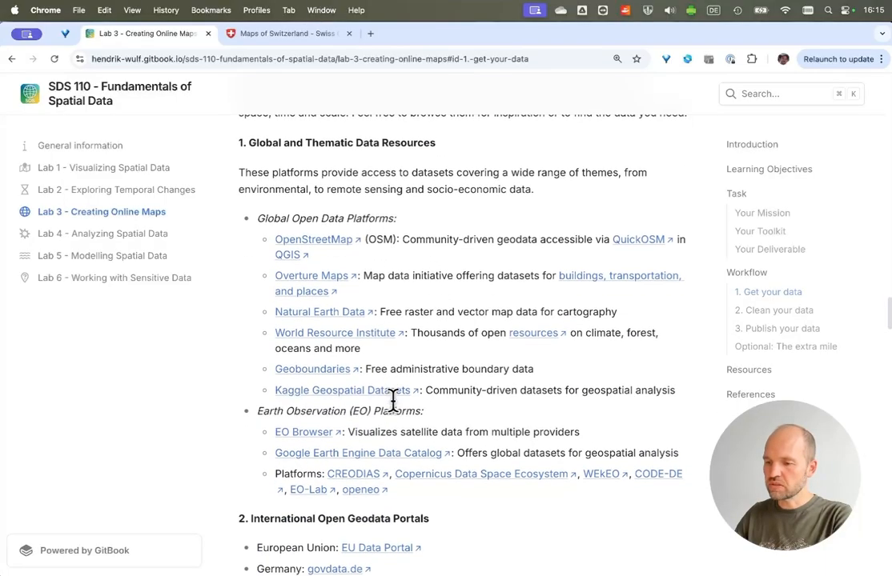
{"action": "scroll", "coordinate": [393, 400], "scroll_direction": "down", "scroll_amount": 9}
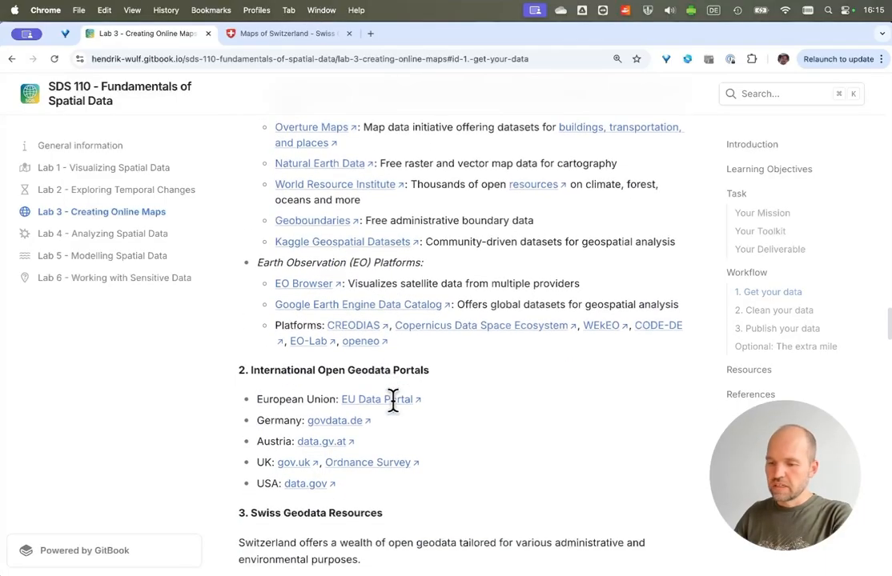
{"action": "scroll", "coordinate": [380, 328], "scroll_direction": "down", "scroll_amount": 11}
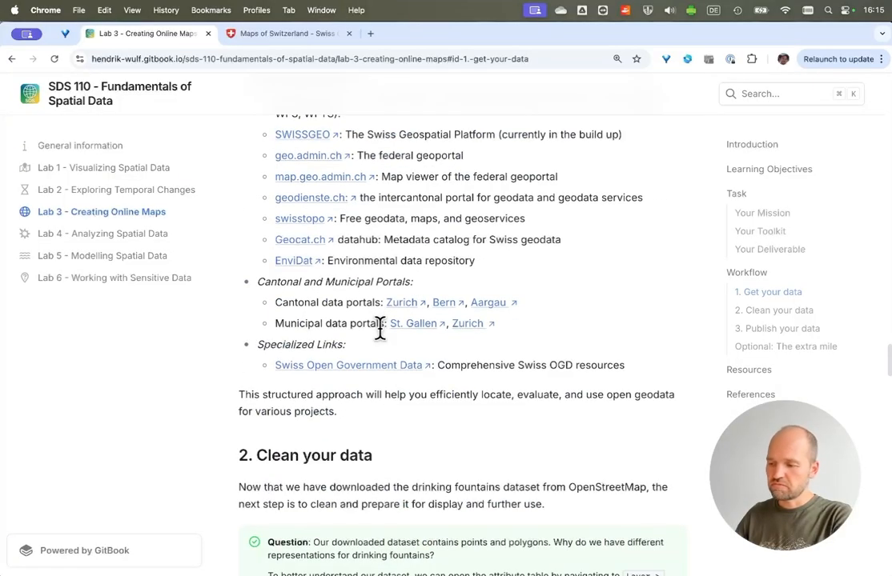
{"action": "scroll", "coordinate": [560, 369], "scroll_direction": "up", "scroll_amount": 1}
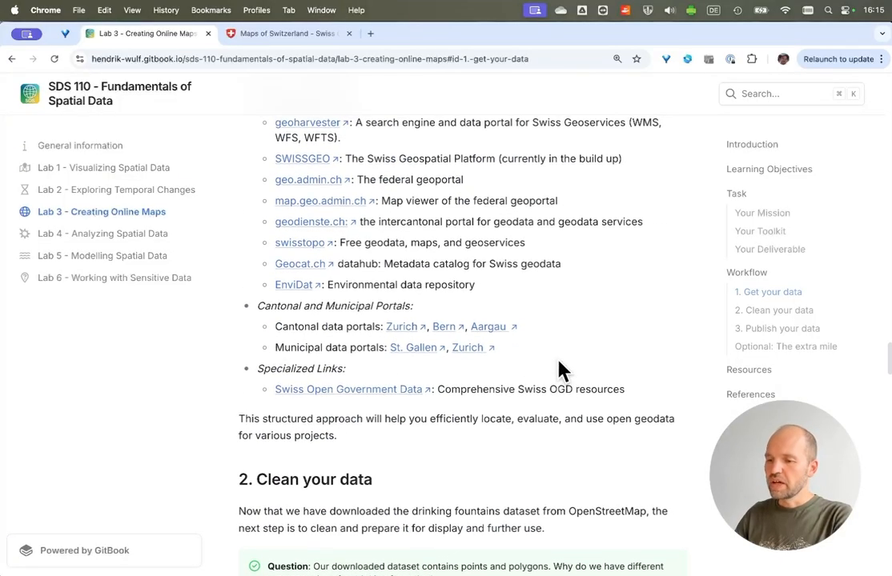
Step: Return to Lab 1's "Data acquisition" section and review the download links under Geographic orientation data
{"action": "left_click", "coordinate": [108, 173]}
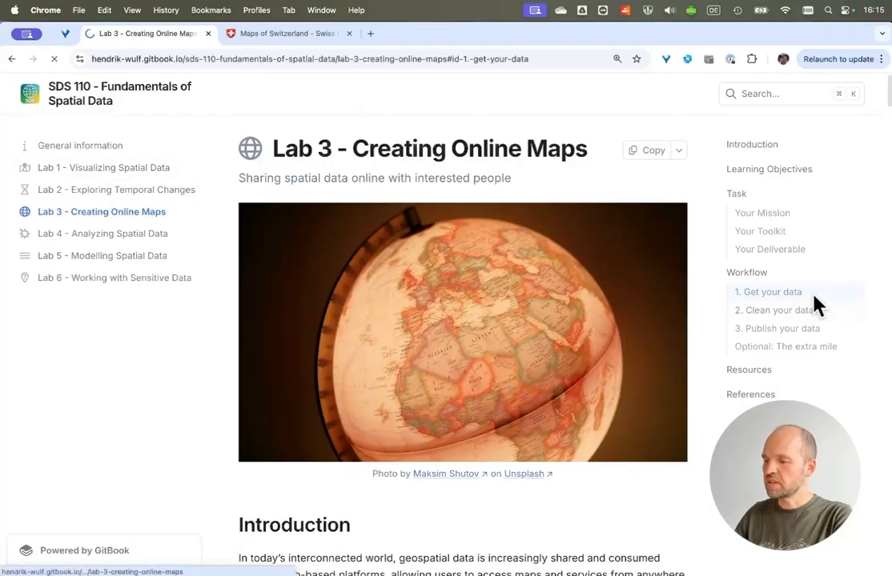
{"action": "left_click", "coordinate": [799, 334]}
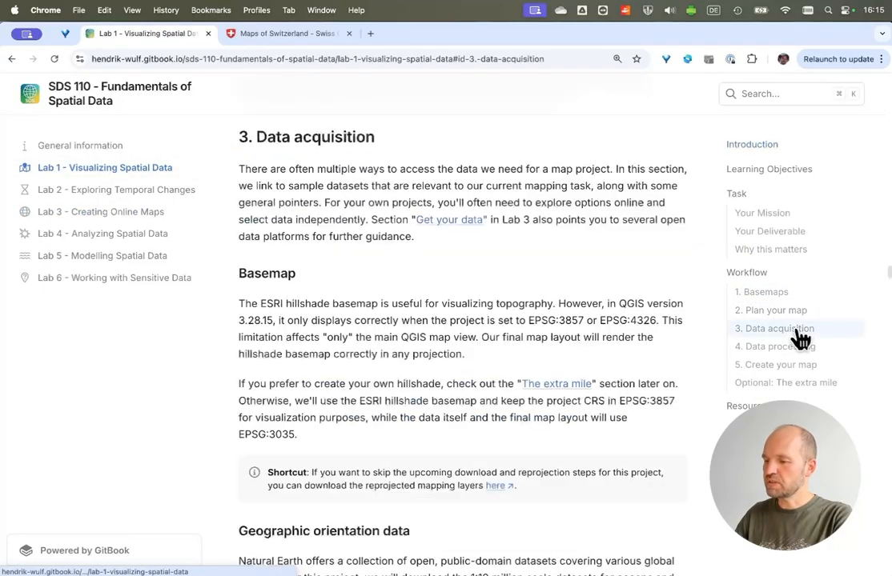
{"action": "scroll", "coordinate": [433, 296], "scroll_direction": "down", "scroll_amount": 5}
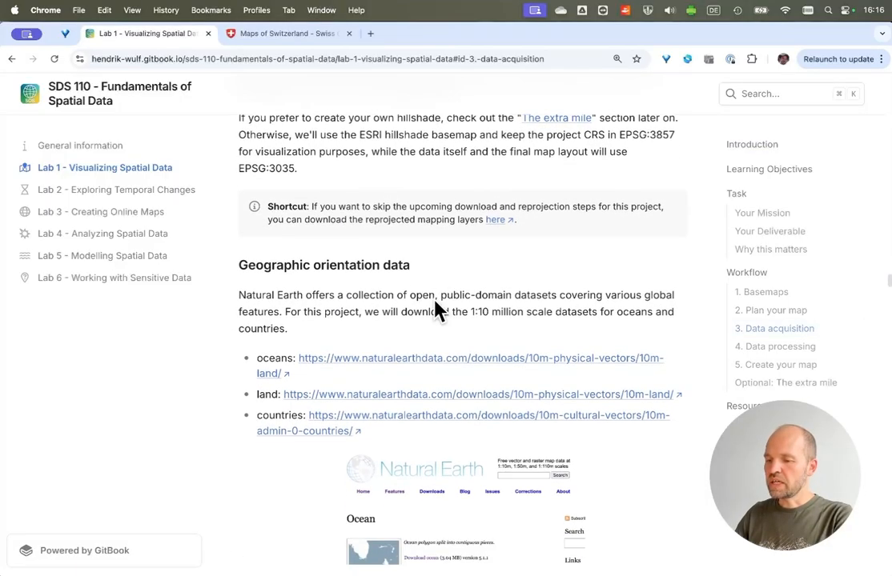
{"action": "scroll", "coordinate": [433, 298], "scroll_direction": "down", "scroll_amount": 2}
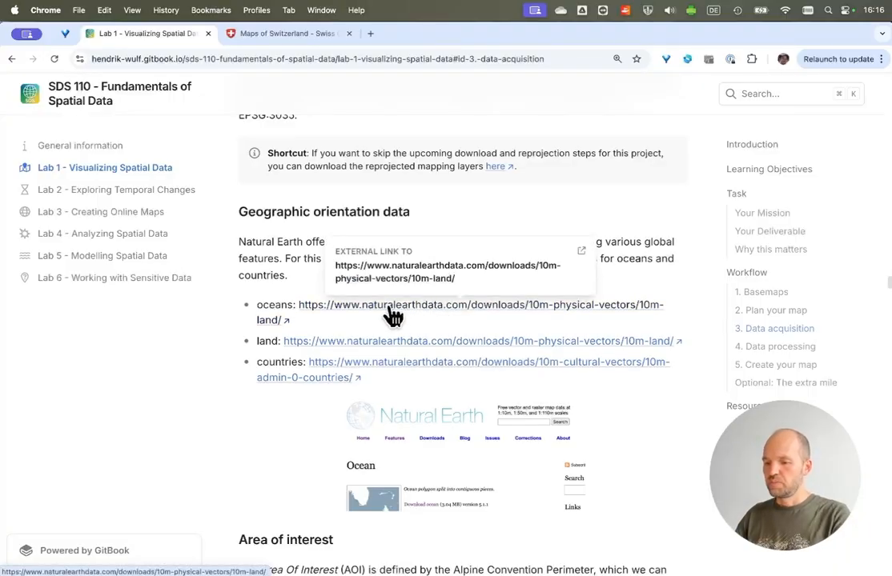
Step: Switch to Finder and locate ne_10m_admin_0_countries.shp in the countries folder of the 03_materials directory
{"action": "key", "text": "super+Tab"}
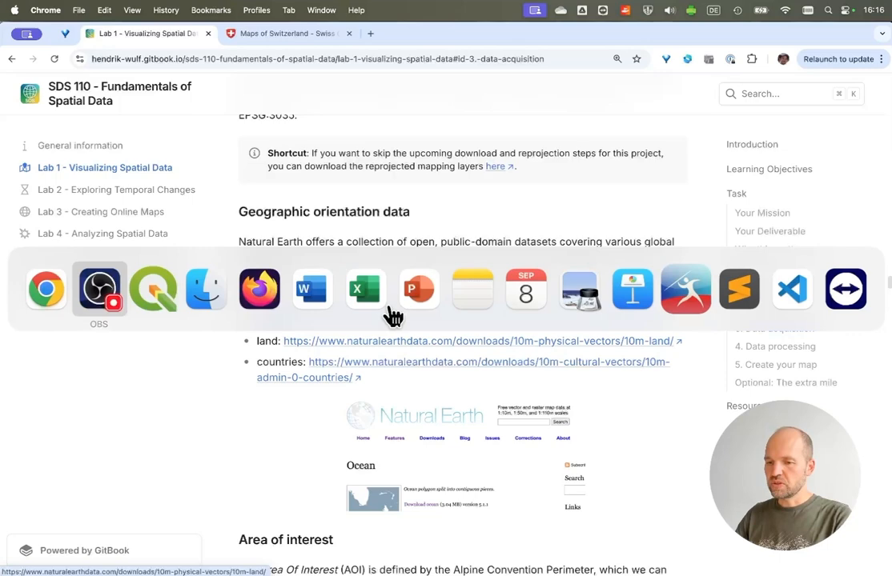
{"action": "left_click", "coordinate": [193, 290]}
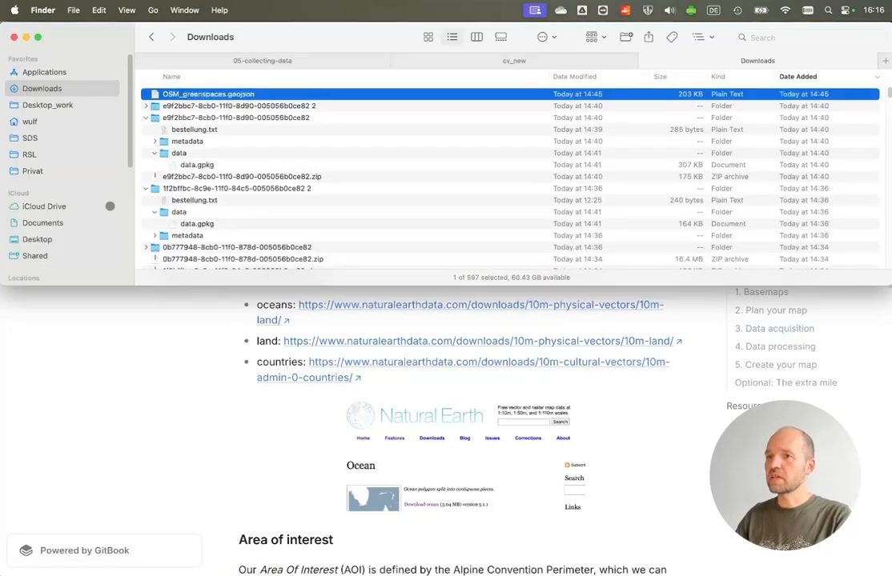
{"action": "key", "text": "super+Tab"}
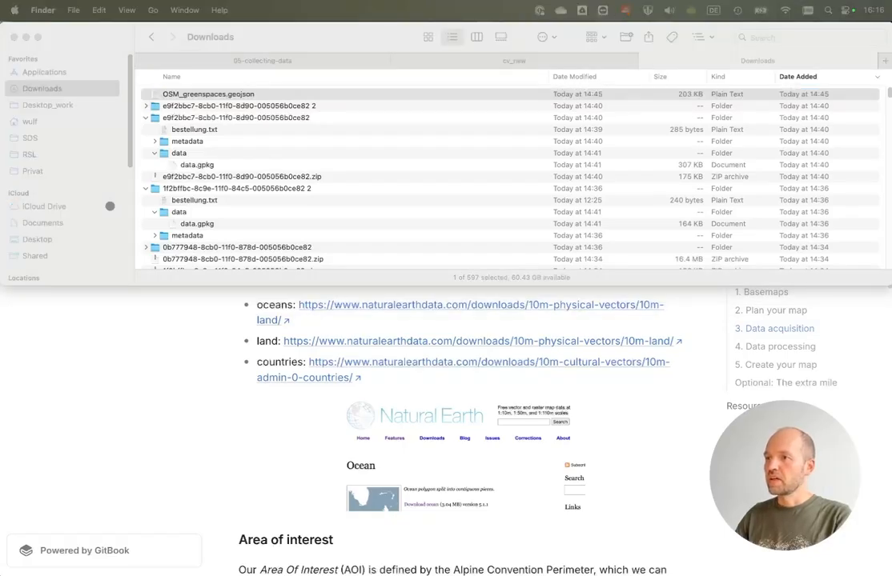
{"action": "left_click_drag", "start_coordinate": [716, 114], "coordinate": [1, 160]}
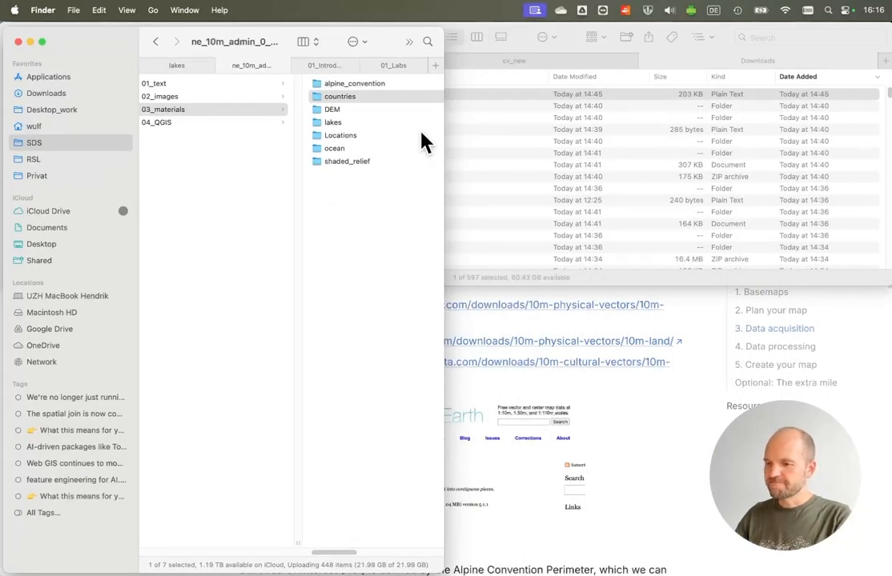
{"action": "left_click", "coordinate": [368, 312]}
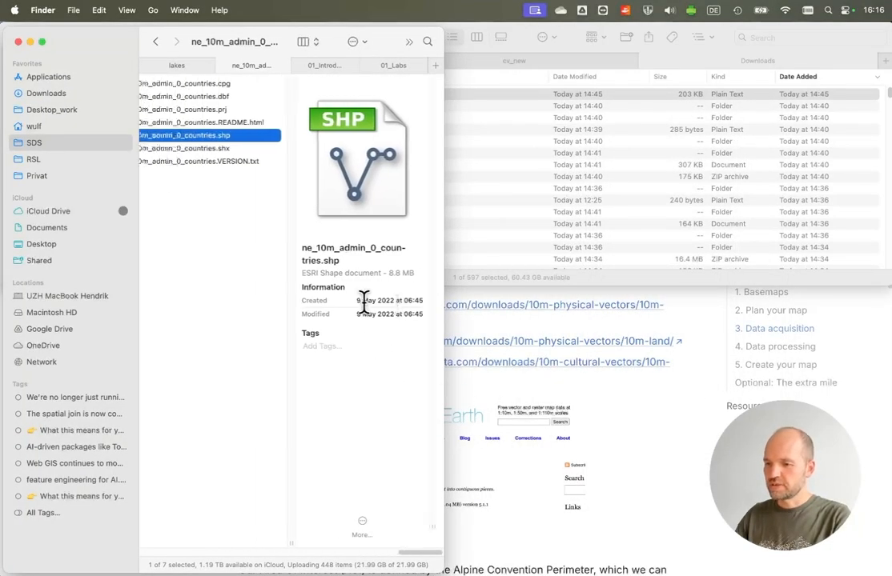
{"action": "scroll", "coordinate": [275, 209], "scroll_direction": "left", "scroll_amount": 2}
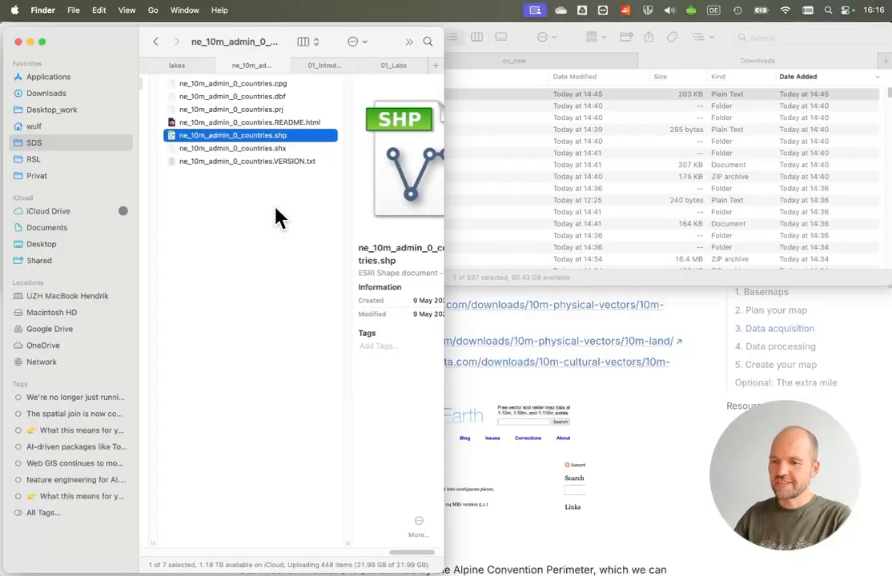
{"action": "scroll", "coordinate": [280, 164], "scroll_direction": "right", "scroll_amount": 1}
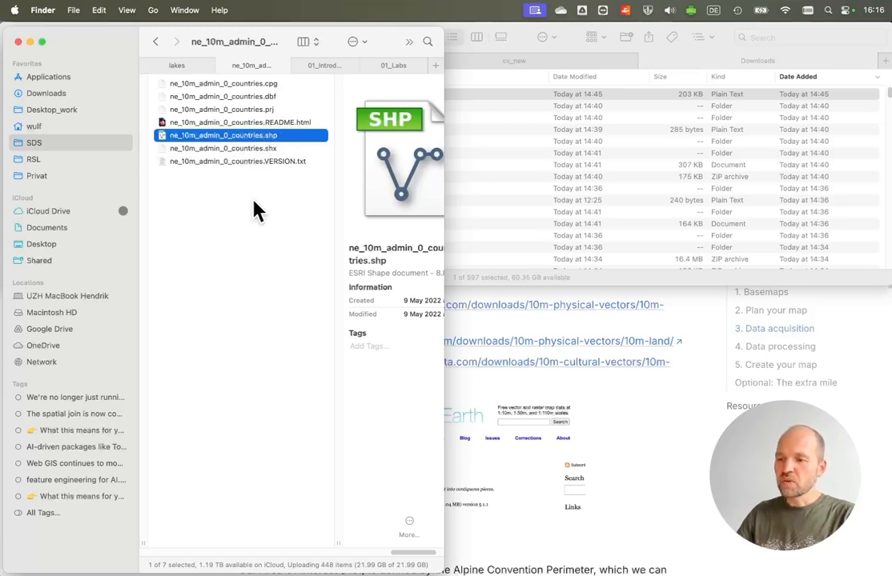
Step: Add ne_10m_admin_0_countries.shp from Finder to the QGIS project as a vector layer
{"action": "left_click", "coordinate": [178, 143]}
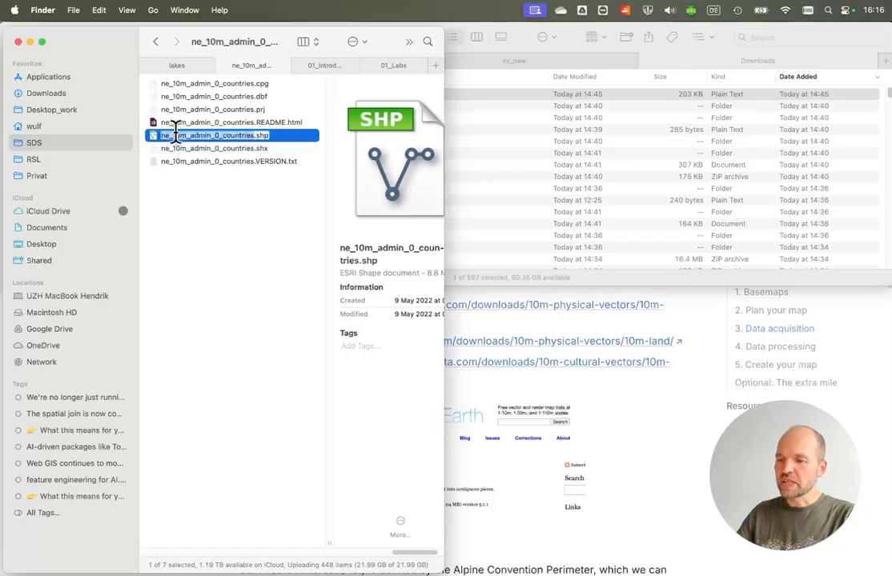
{"action": "left_click", "coordinate": [156, 138]}
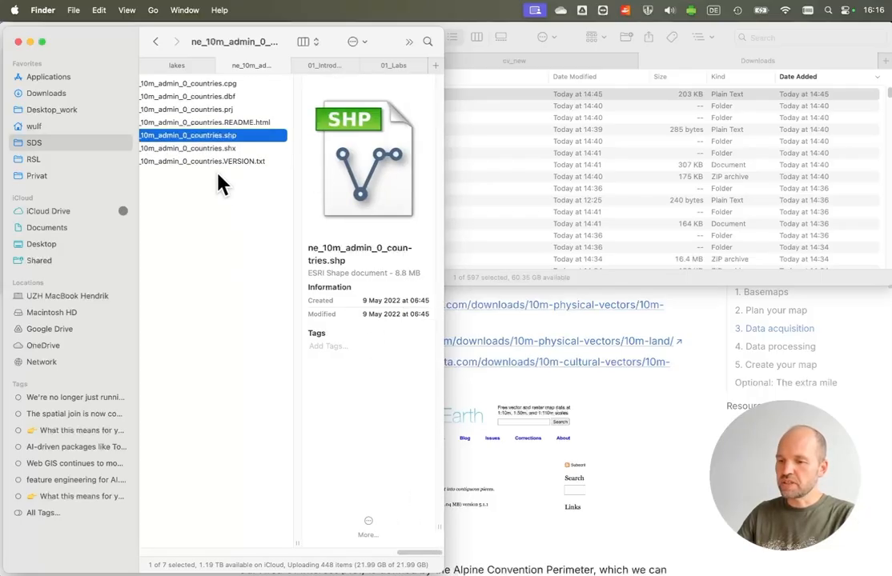
{"action": "scroll", "coordinate": [192, 148], "scroll_direction": "left", "scroll_amount": 3}
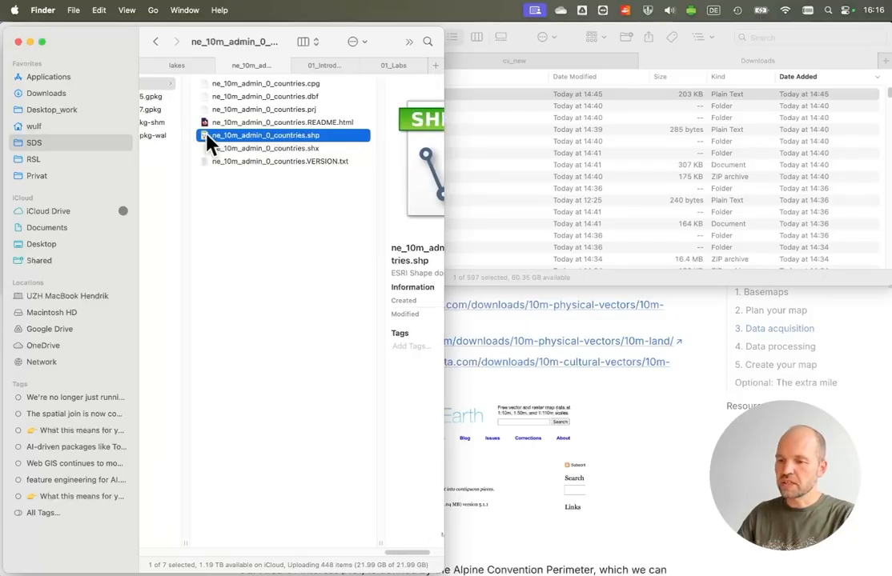
{"action": "mouse_move", "coordinate": [205, 144]}
{"action": "left_mouse_down"}
{"action": "mouse_move", "coordinate": [250, 261]}
{"action": "mouse_move", "coordinate": [169, 438]}
{"action": "mouse_move", "coordinate": [131, 446]}
{"action": "mouse_move", "coordinate": [420, 417]}
{"action": "mouse_move", "coordinate": [167, 433]}
{"action": "left_mouse_up"}
{"action": "key", "text": "super+Tab"}
{"action": "key", "text": "super+Tab"}
{"action": "key", "text": "super+Tab"}
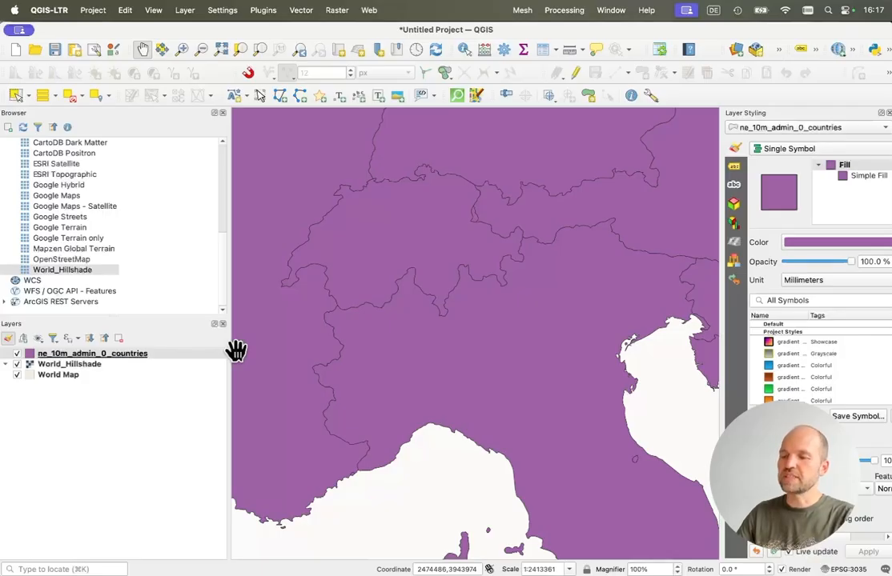
Step: Toggle the visibility of the ne_10m_admin_0_countries layer and select World_Hillshade to compare the countries with the basemap beneath
{"action": "left_click", "coordinate": [17, 354]}
{"action": "left_click", "coordinate": [22, 364]}
{"action": "left_click", "coordinate": [17, 355]}
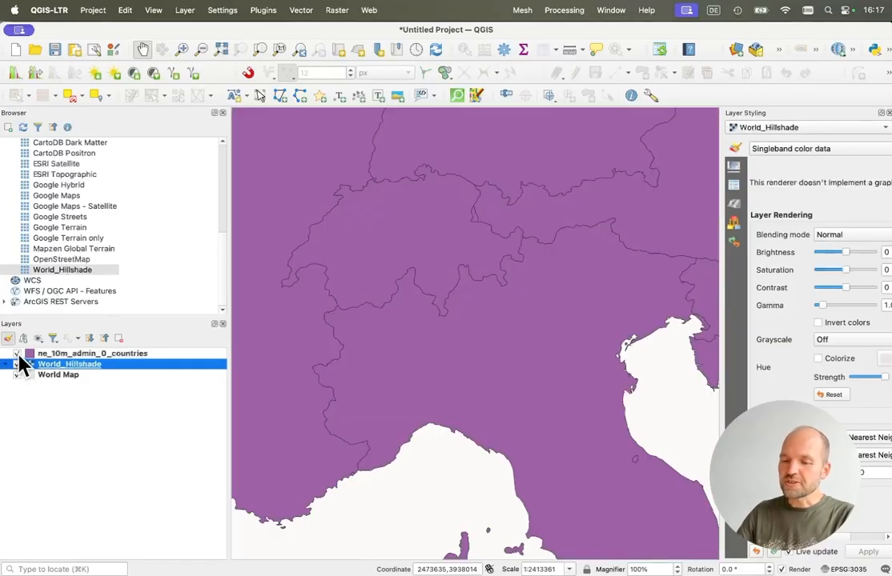
Step: Hide the World_Hillshade layer and toggle ne_10m_admin_0_countries off and on to compare it with the World Map beneath
{"action": "left_click", "coordinate": [24, 355]}
{"action": "left_click", "coordinate": [18, 364]}
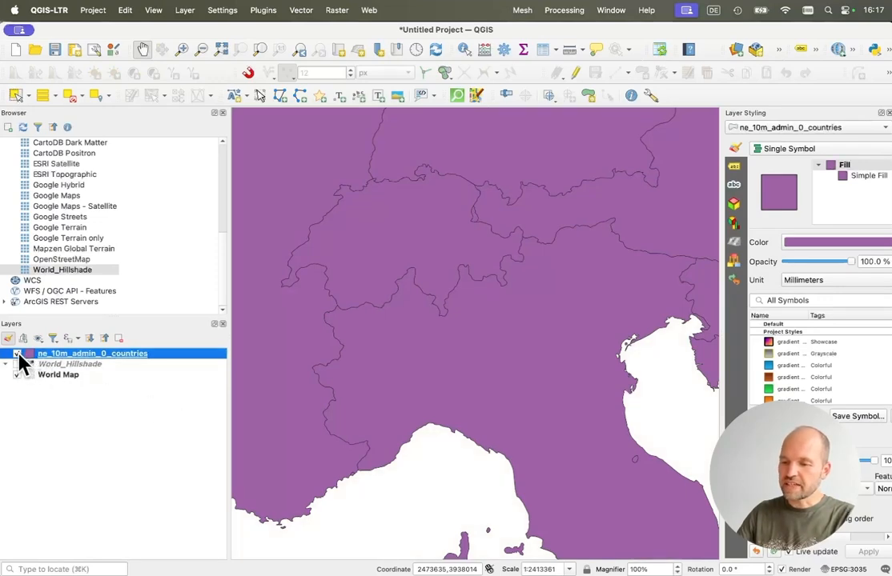
{"action": "left_click", "coordinate": [18, 355]}
{"action": "left_click", "coordinate": [17, 355]}
{"action": "left_click", "coordinate": [18, 355]}
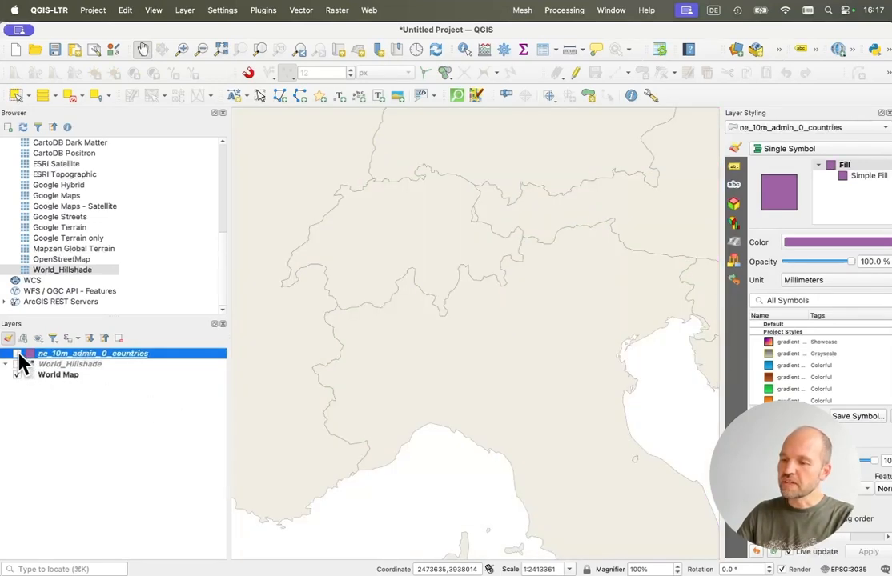
{"action": "left_click", "coordinate": [18, 355]}
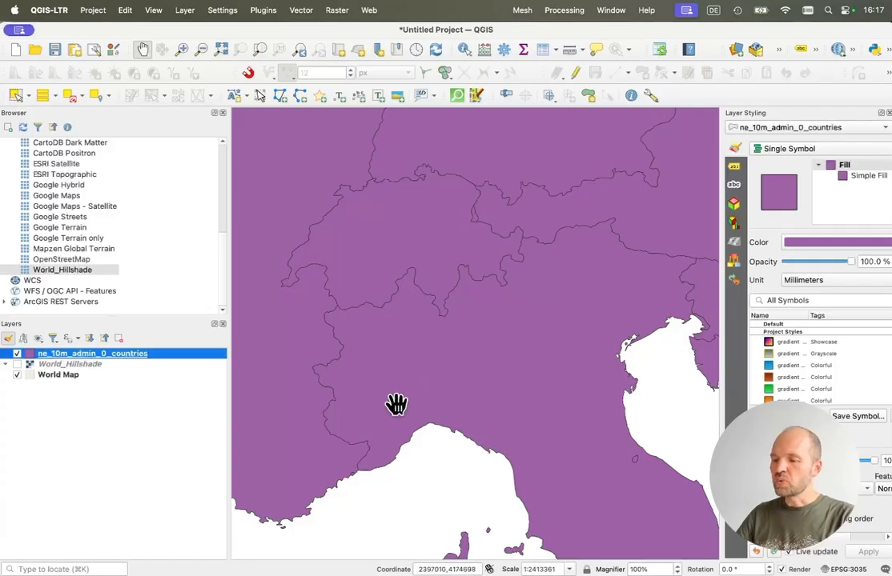
{"action": "left_click_drag", "start_coordinate": [501, 339], "coordinate": [546, 419]}
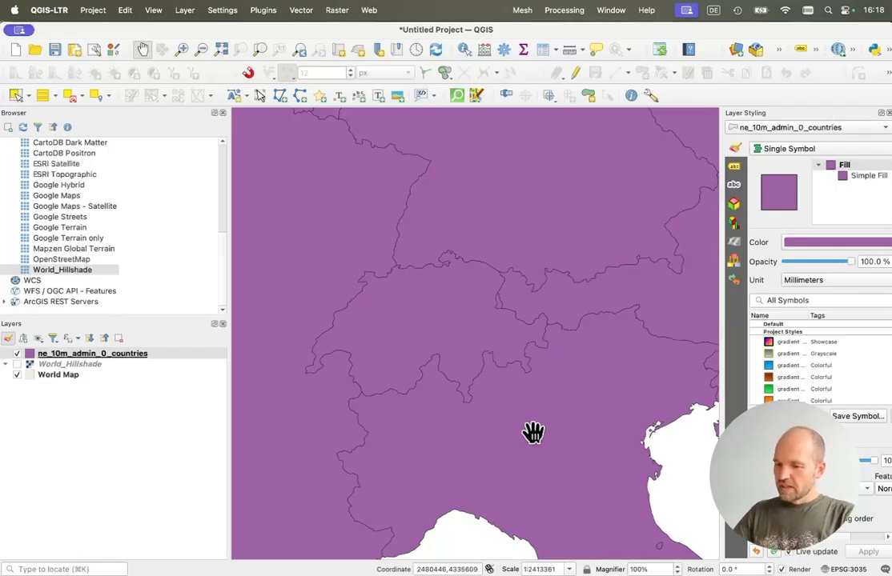
Step: Switch to the Lab 1 page in Chrome and read through the Area of interest, Land cover and Data processing sections
{"action": "key", "text": "super+Tab"}
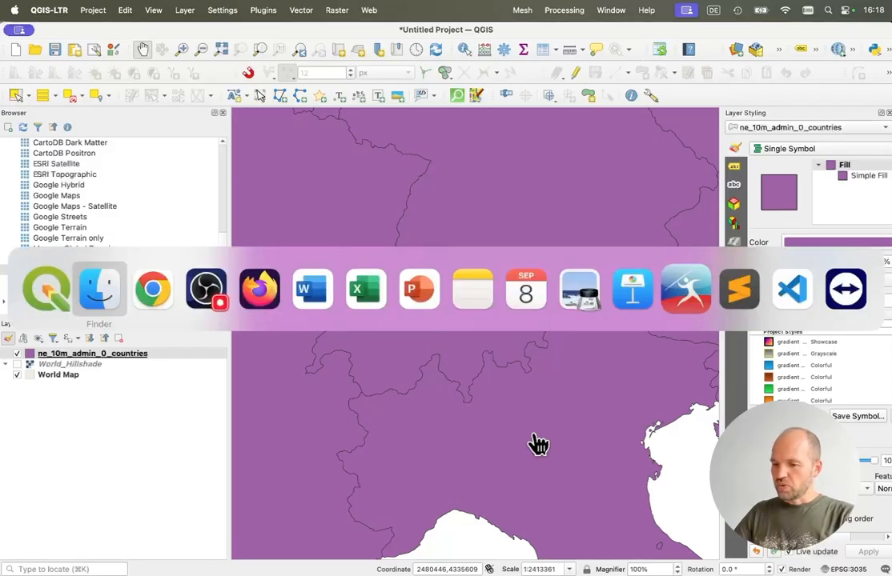
{"action": "key", "text": "super+Tab"}
{"action": "key", "text": "super+Tab"}
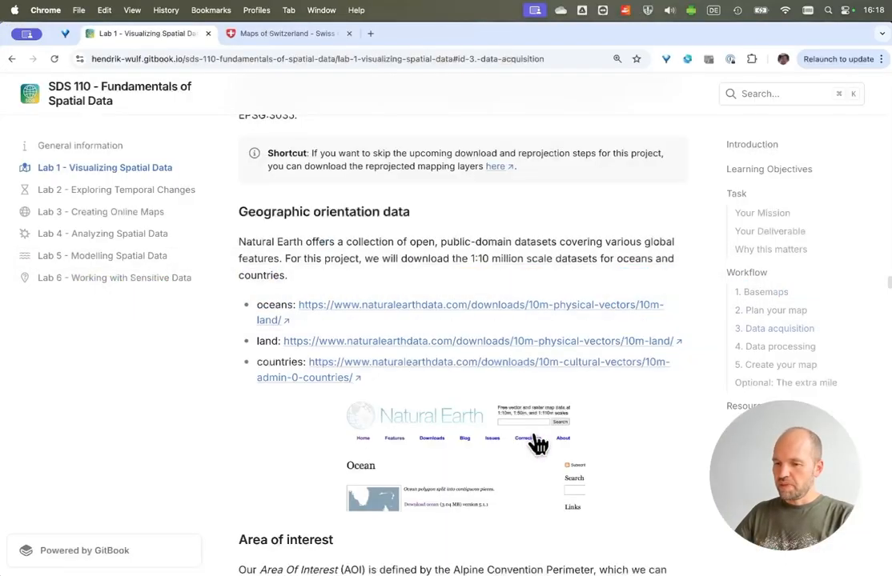
{"action": "scroll", "coordinate": [499, 254], "scroll_direction": "down", "scroll_amount": 5}
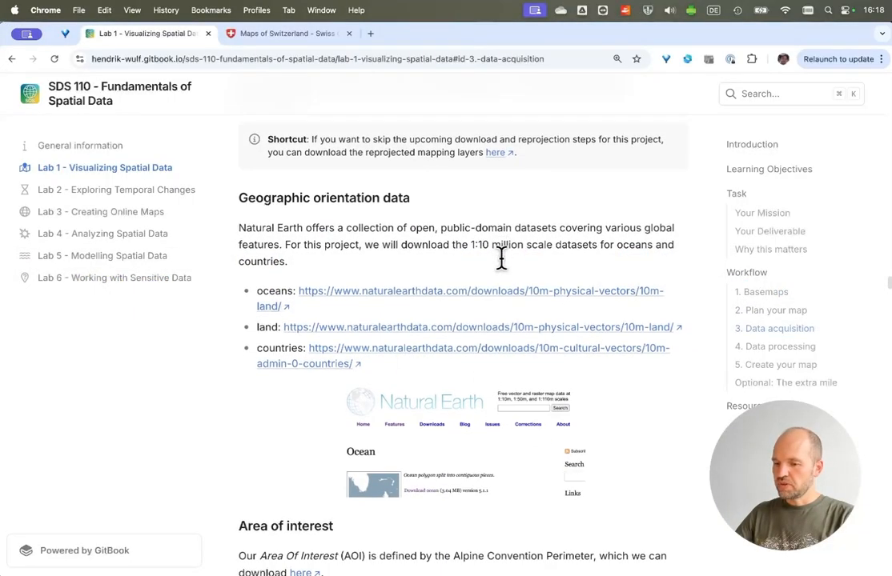
{"action": "scroll", "coordinate": [501, 257], "scroll_direction": "down", "scroll_amount": 10}
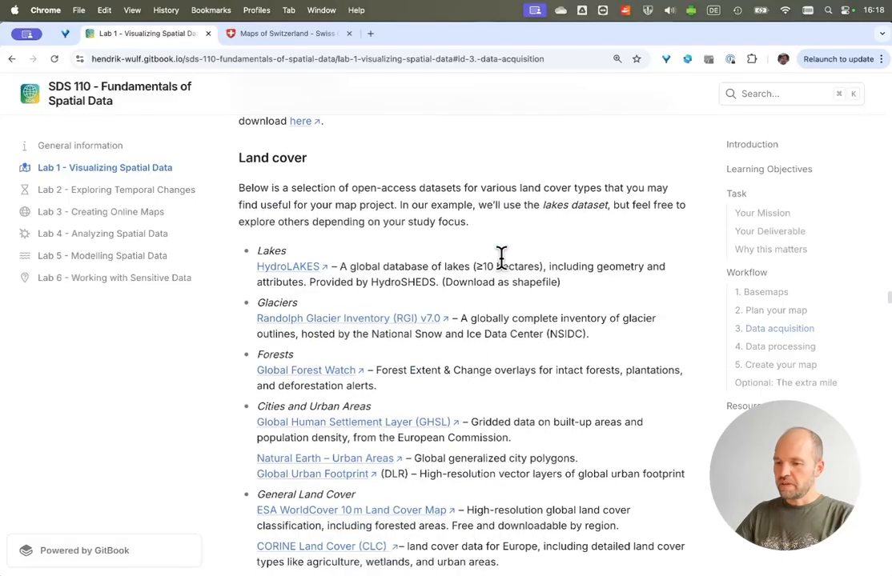
{"action": "scroll", "coordinate": [505, 268], "scroll_direction": "down", "scroll_amount": 4}
{"action": "scroll", "coordinate": [506, 272], "scroll_direction": "down", "scroll_amount": 2}
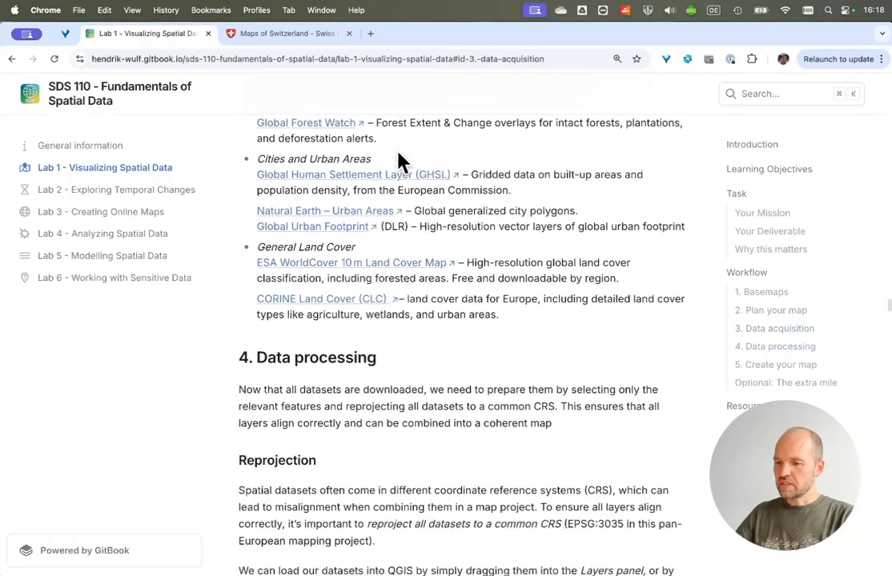
{"action": "scroll", "coordinate": [533, 208], "scroll_direction": "up", "scroll_amount": 6}
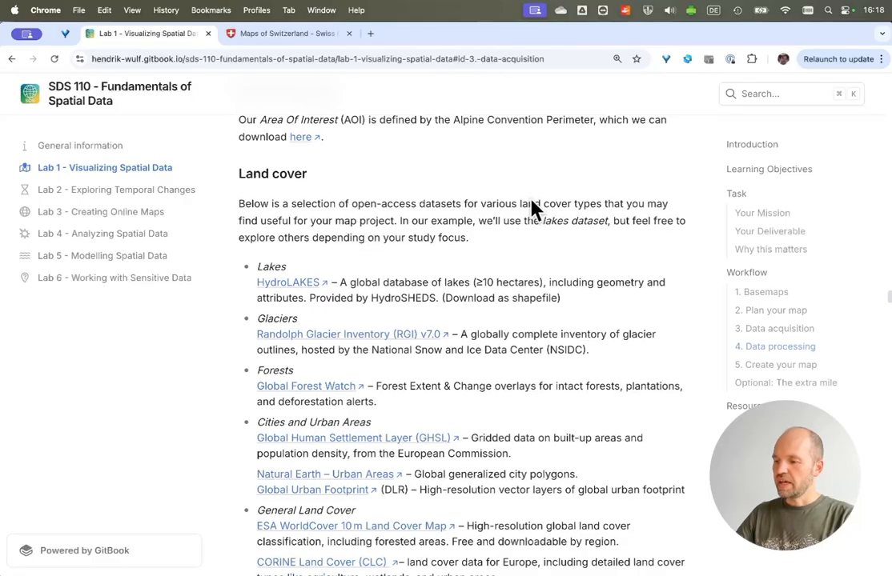
{"action": "scroll", "coordinate": [531, 200], "scroll_direction": "down", "scroll_amount": 1}
{"action": "scroll", "coordinate": [530, 194], "scroll_direction": "down", "scroll_amount": 1}
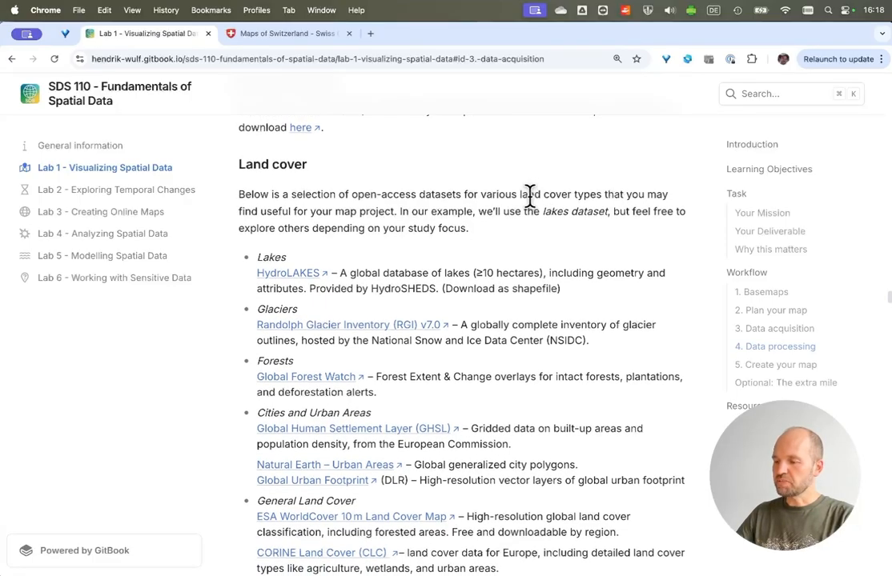
{"action": "scroll", "coordinate": [530, 194], "scroll_direction": "down", "scroll_amount": 1}
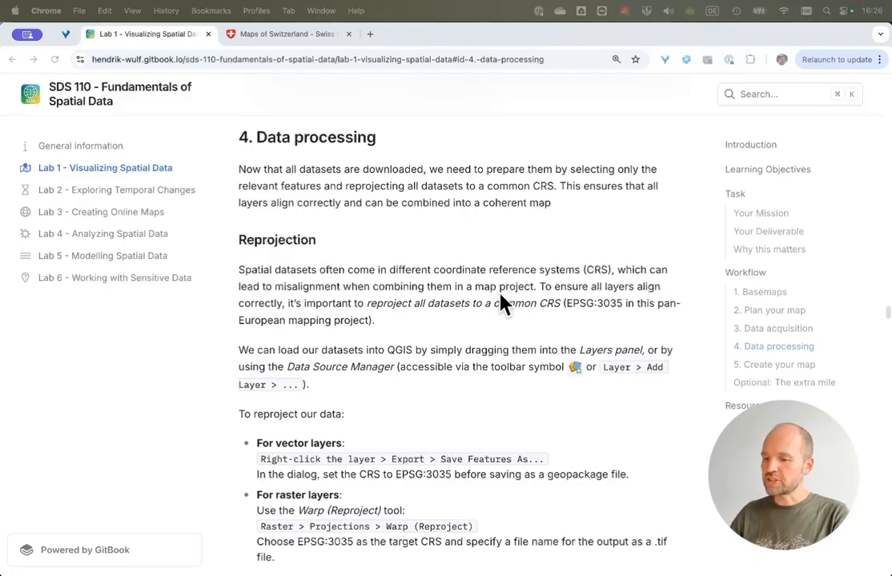
Step: Switch to QGIS and examine the coordinate reference system information in the properties of the Alpine_Convention_Perimeter_2018_v2 layer
{"action": "key", "text": "super+Tab"}
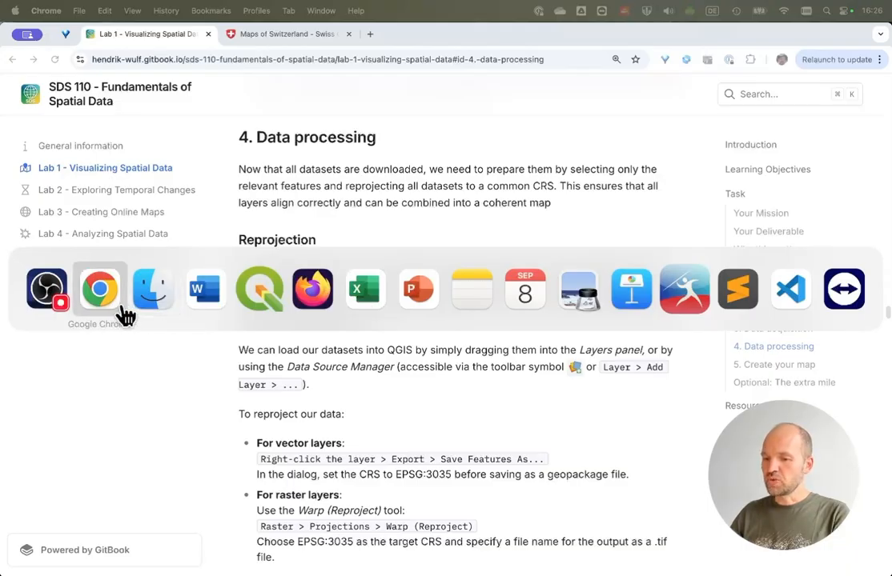
{"action": "left_click", "coordinate": [258, 290]}
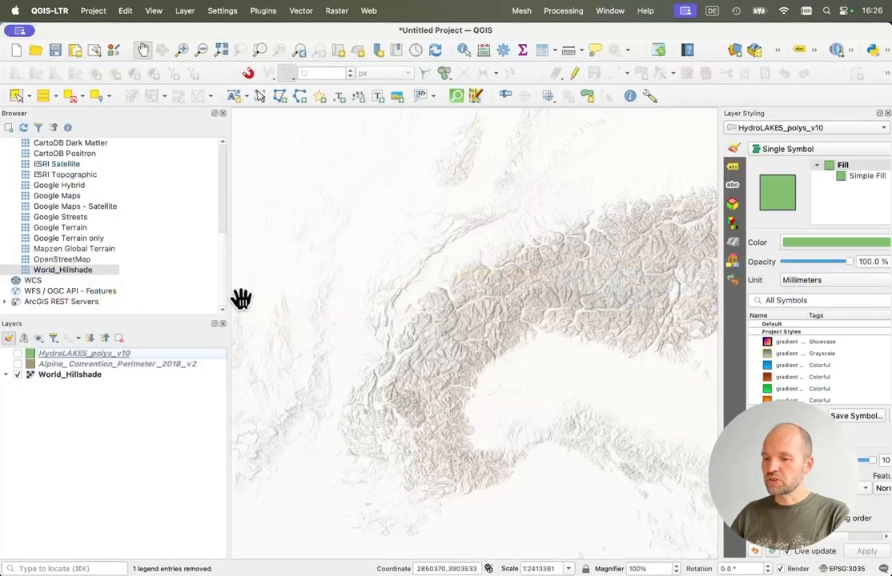
{"action": "left_click", "coordinate": [76, 365]}
{"action": "right_click", "coordinate": [78, 366]}
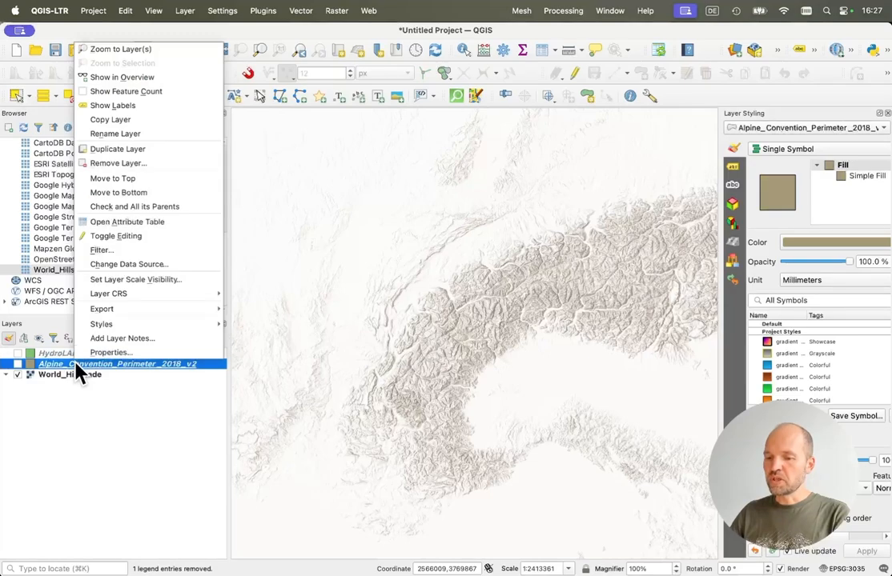
{"action": "left_click", "coordinate": [104, 360]}
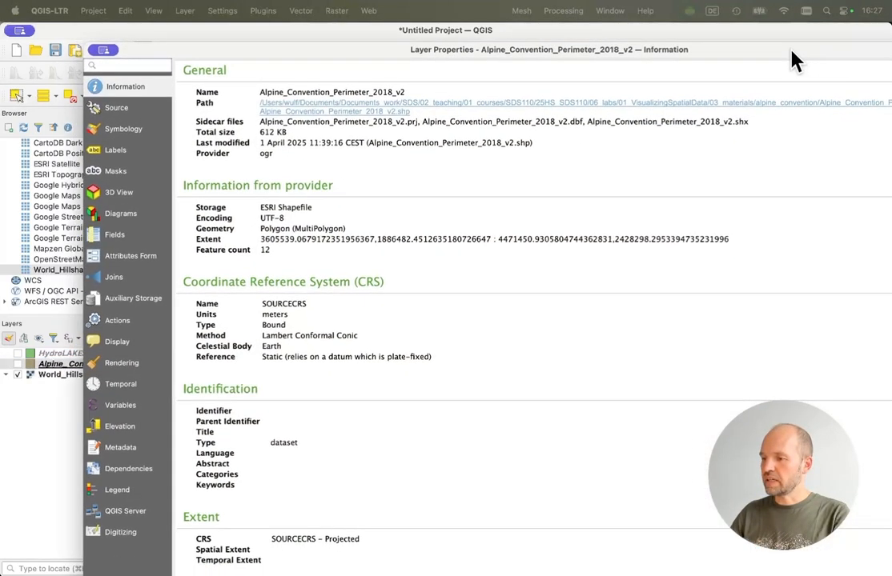
{"action": "double_click", "coordinate": [769, 35]}
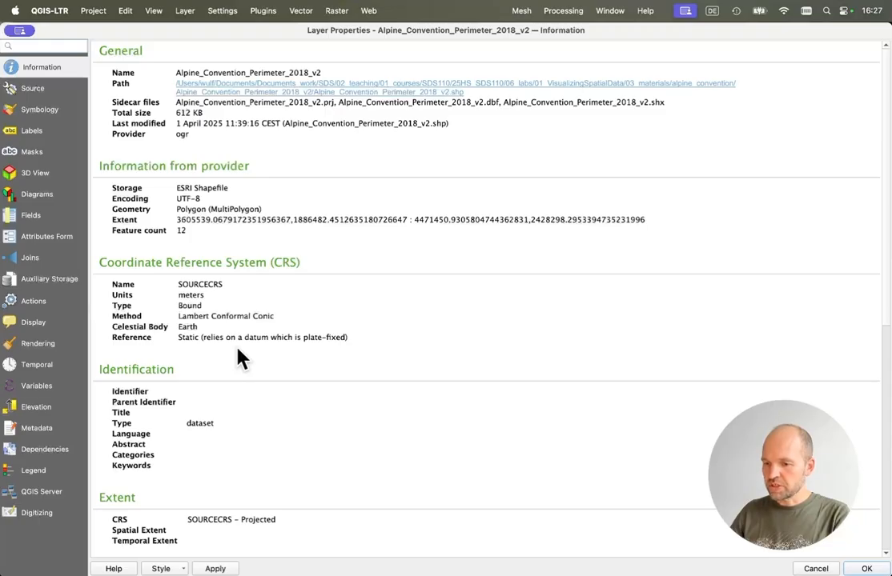
{"action": "scroll", "coordinate": [238, 349], "scroll_direction": "down", "scroll_amount": 3}
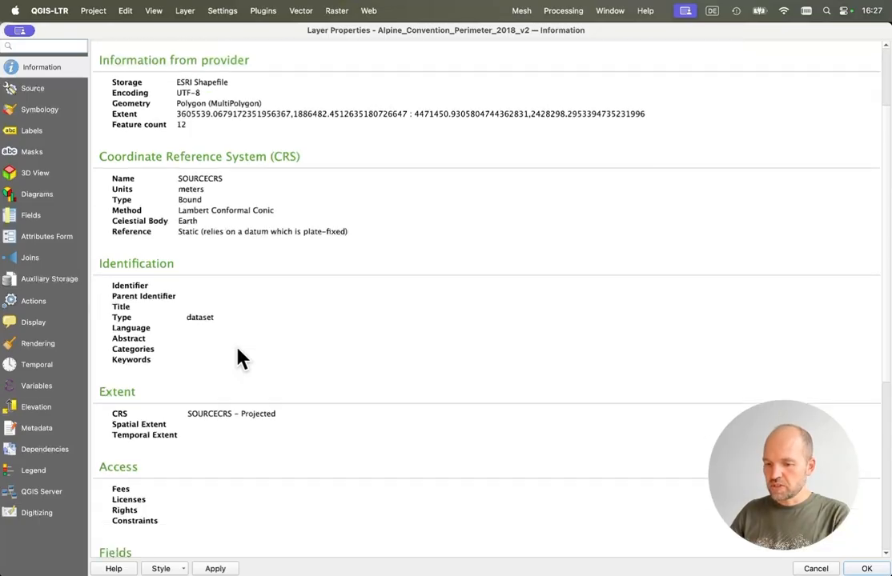
{"action": "scroll", "coordinate": [238, 349], "scroll_direction": "up", "scroll_amount": 3}
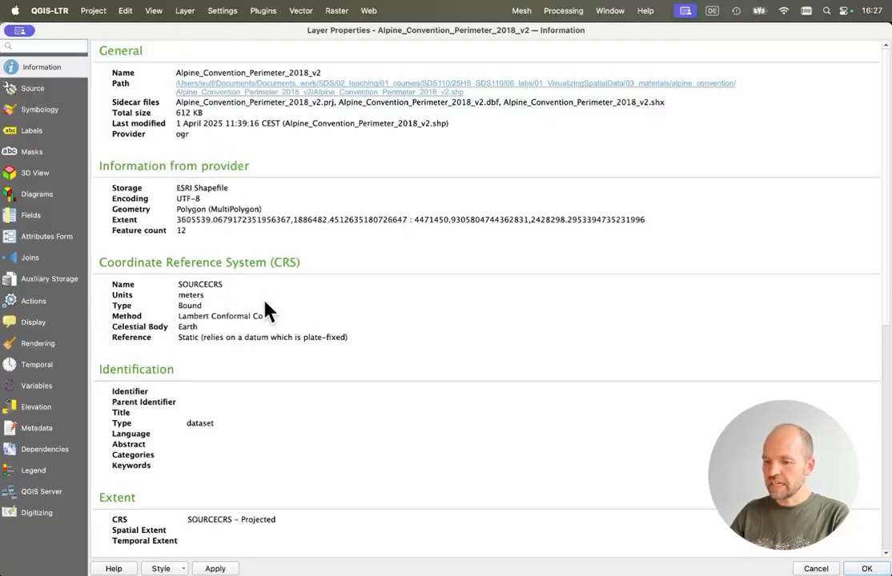
{"action": "scroll", "coordinate": [265, 305], "scroll_direction": "down", "scroll_amount": 5}
{"action": "scroll", "coordinate": [267, 311], "scroll_direction": "up", "scroll_amount": 5}
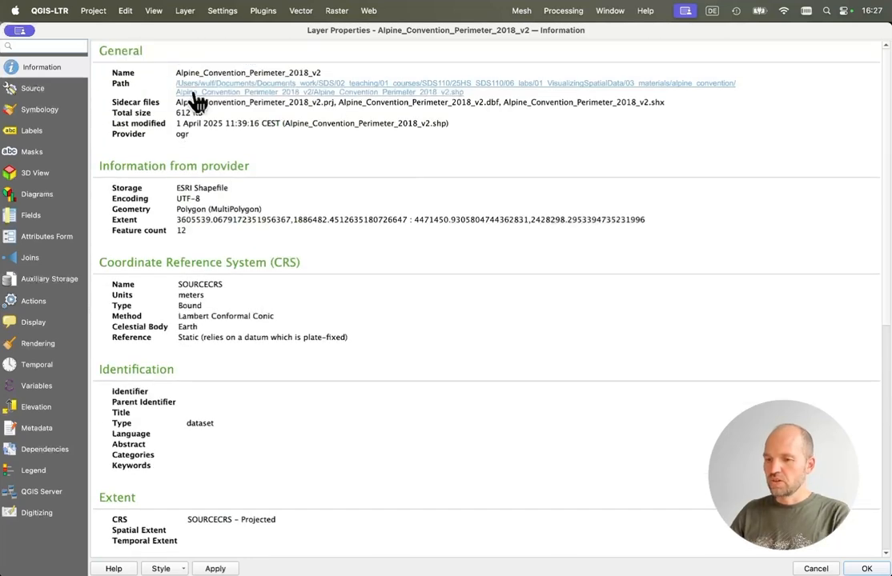
{"action": "left_click", "coordinate": [866, 569]}
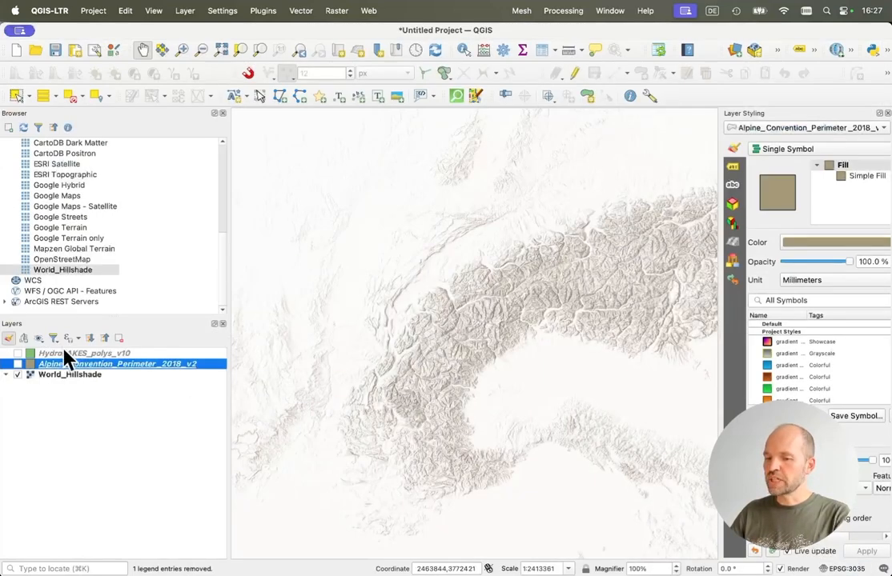
{"action": "right_click", "coordinate": [39, 366]}
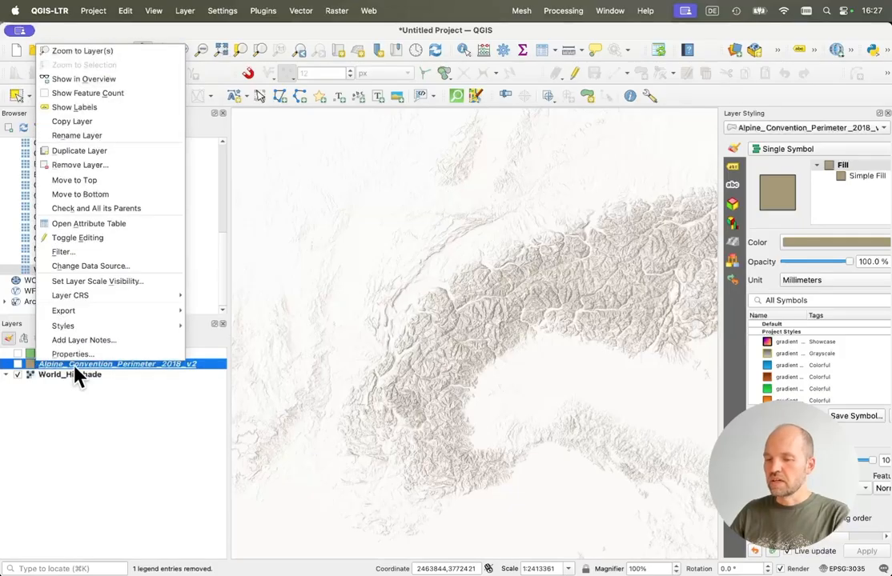
{"action": "mouse_move", "coordinate": [113, 319]}
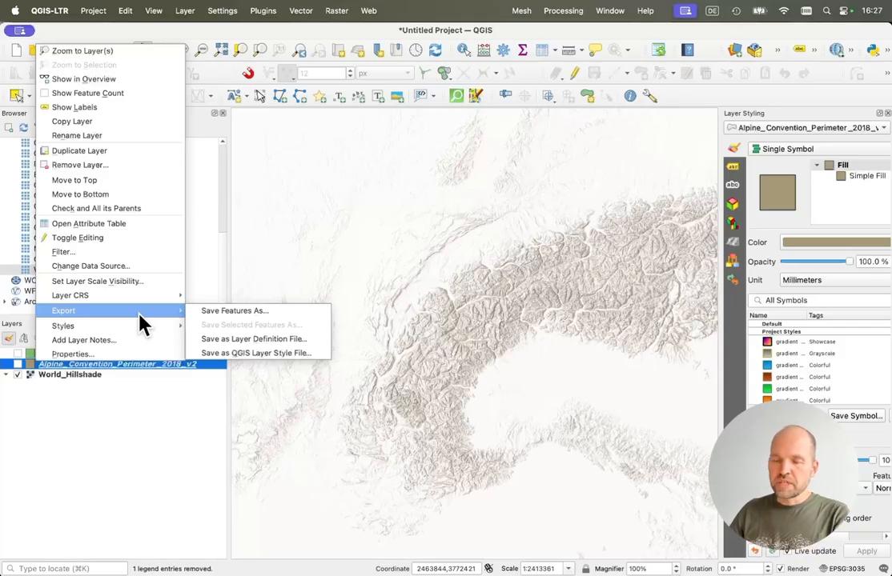
{"action": "left_click", "coordinate": [130, 410]}
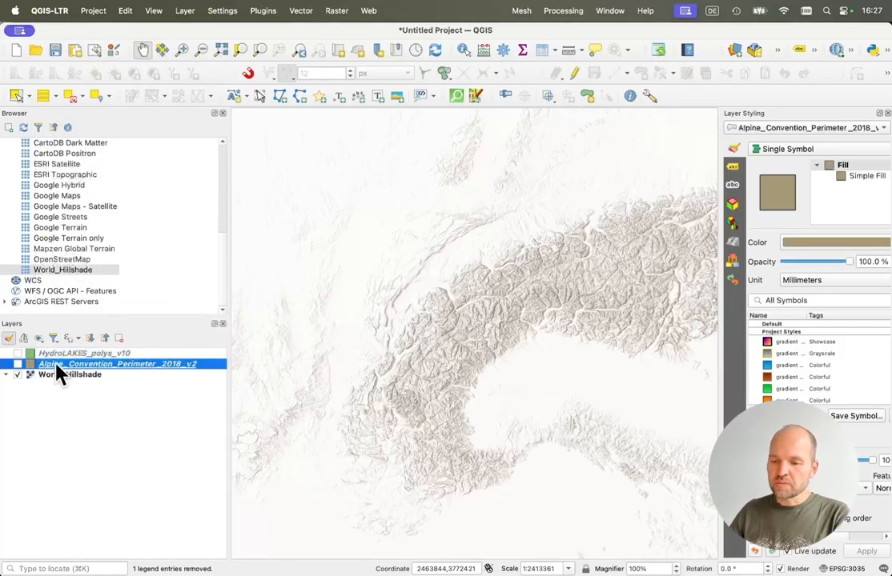
{"action": "left_click", "coordinate": [18, 365]}
{"action": "left_click", "coordinate": [17, 364]}
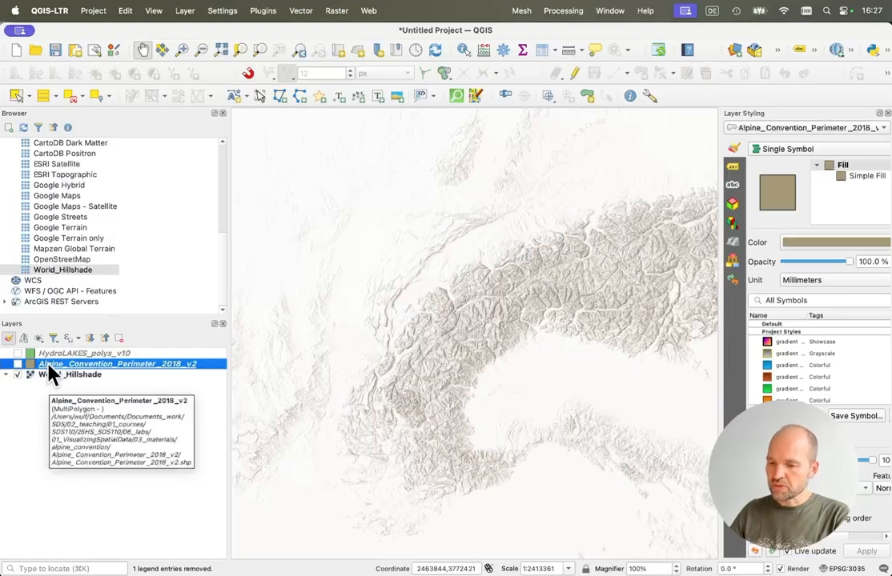
Step: Set up a feature export of Alpine_Convention_Perimeter_2018_v2 as GeoPackage in the project CRS EPSG:3035 - ETRS89-extended / LAEA Europe
{"action": "right_click", "coordinate": [49, 369]}
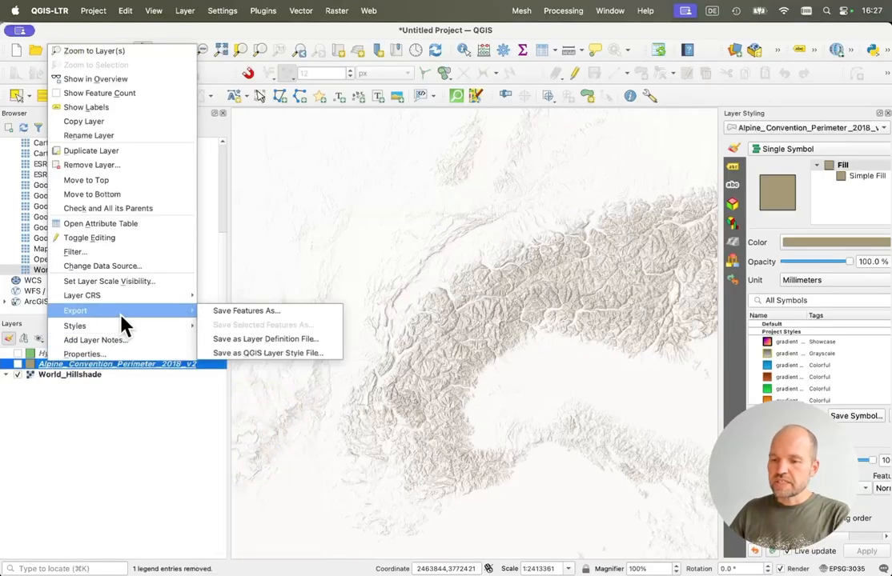
{"action": "left_click", "coordinate": [233, 313]}
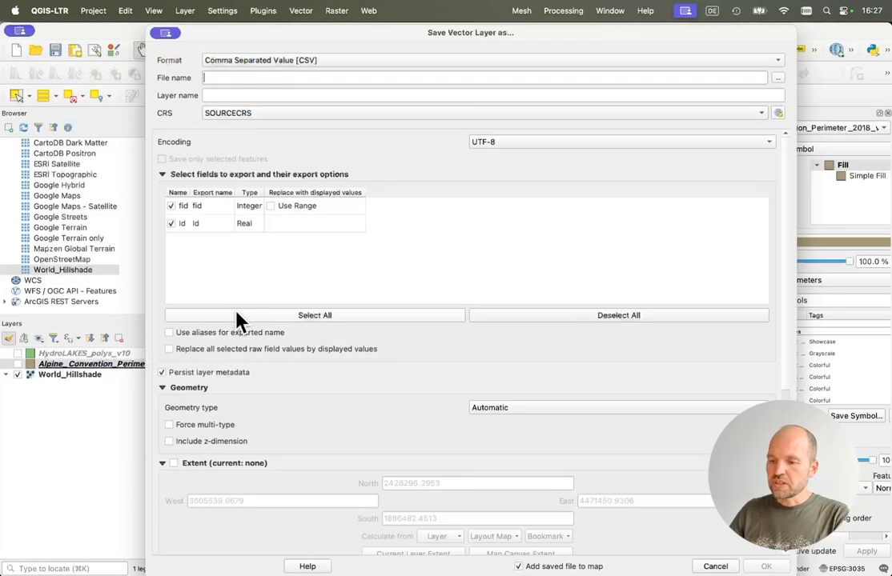
{"action": "left_click", "coordinate": [277, 118]}
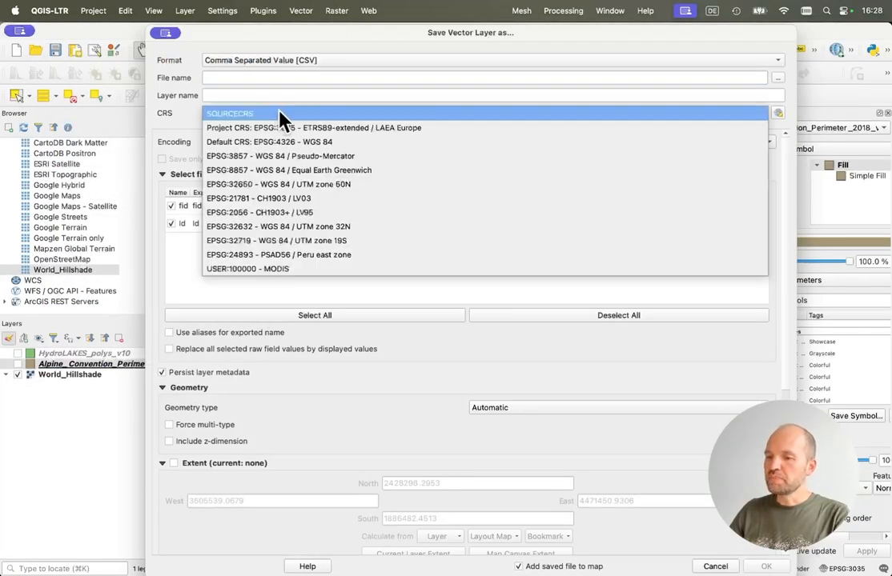
{"action": "left_click", "coordinate": [427, 131]}
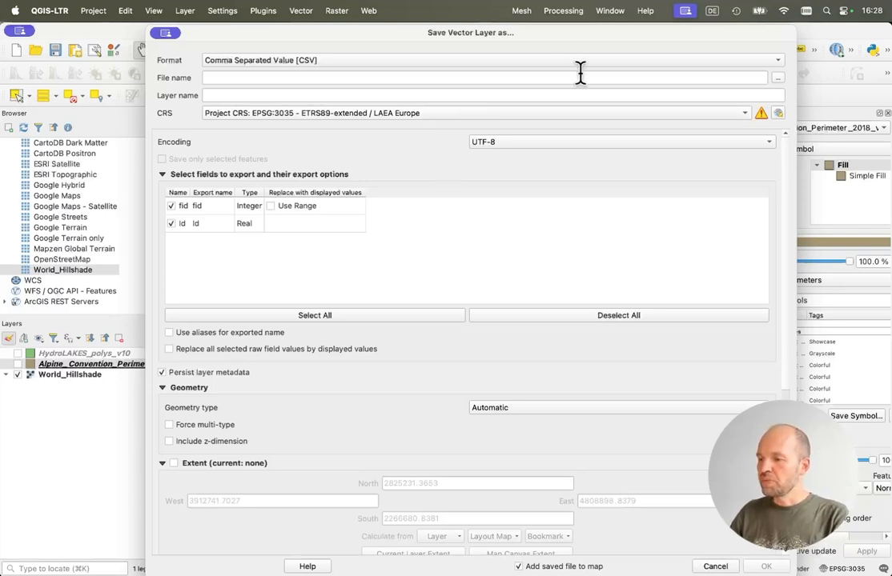
{"action": "left_click", "coordinate": [773, 61]}
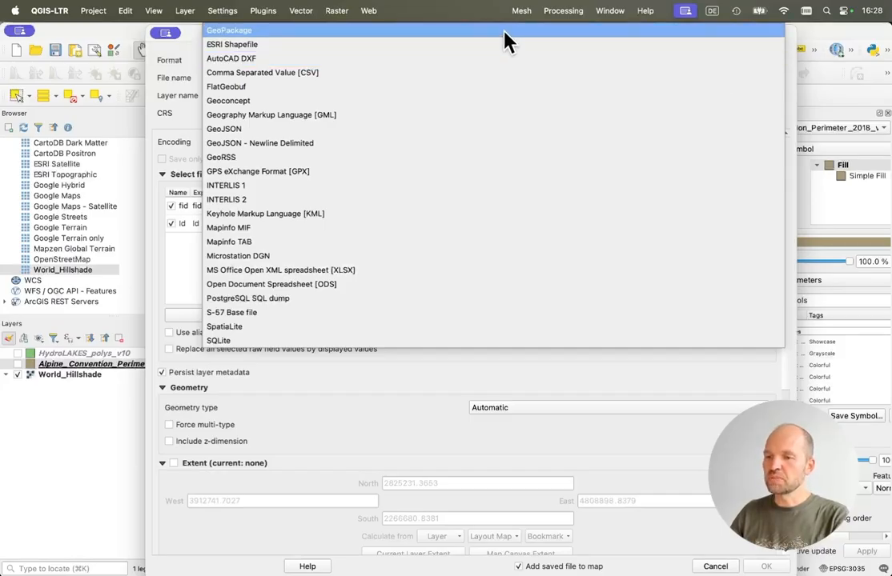
{"action": "left_click", "coordinate": [504, 32]}
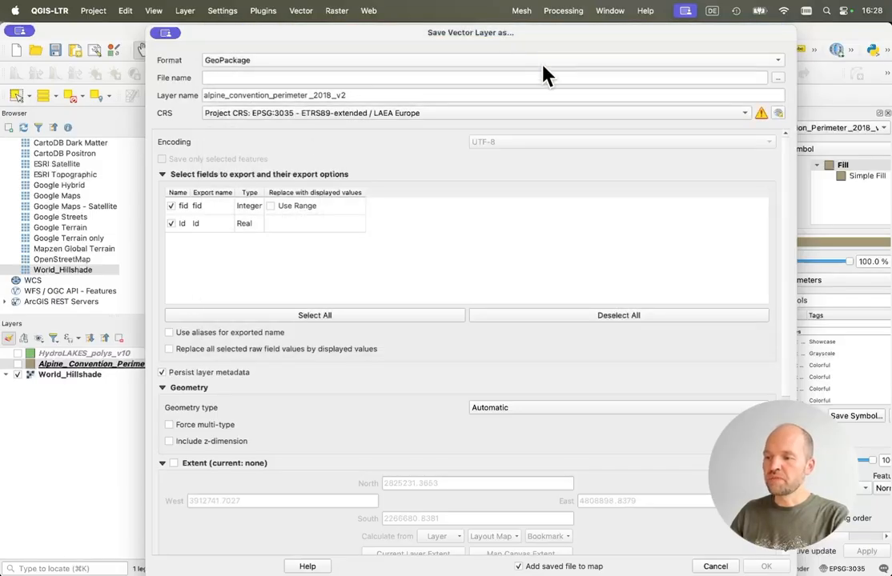
{"action": "left_click", "coordinate": [540, 61]}
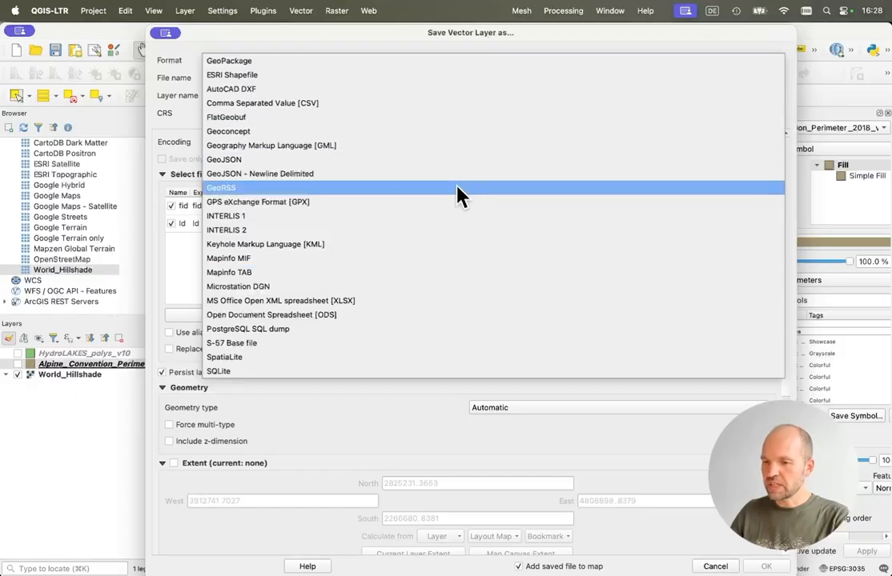
{"action": "left_click", "coordinate": [281, 59]}
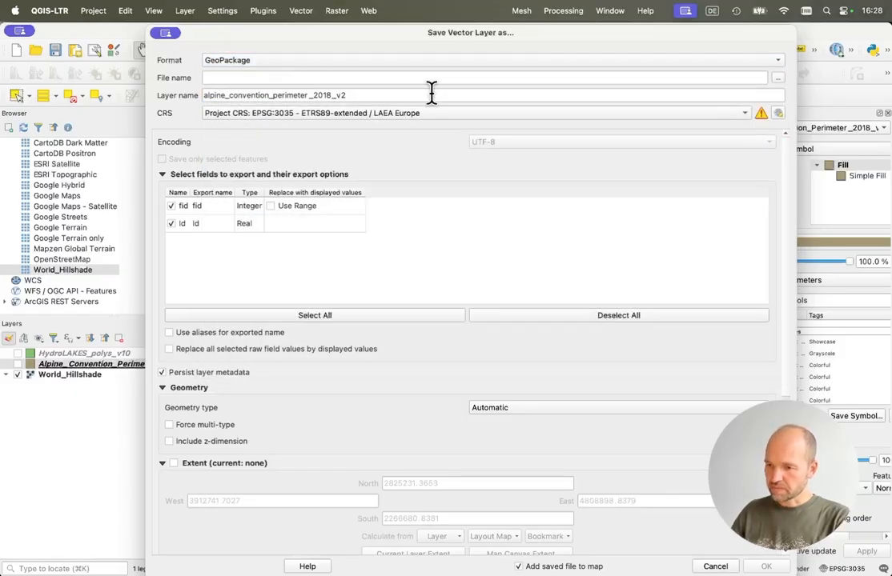
{"action": "left_click", "coordinate": [777, 78]}
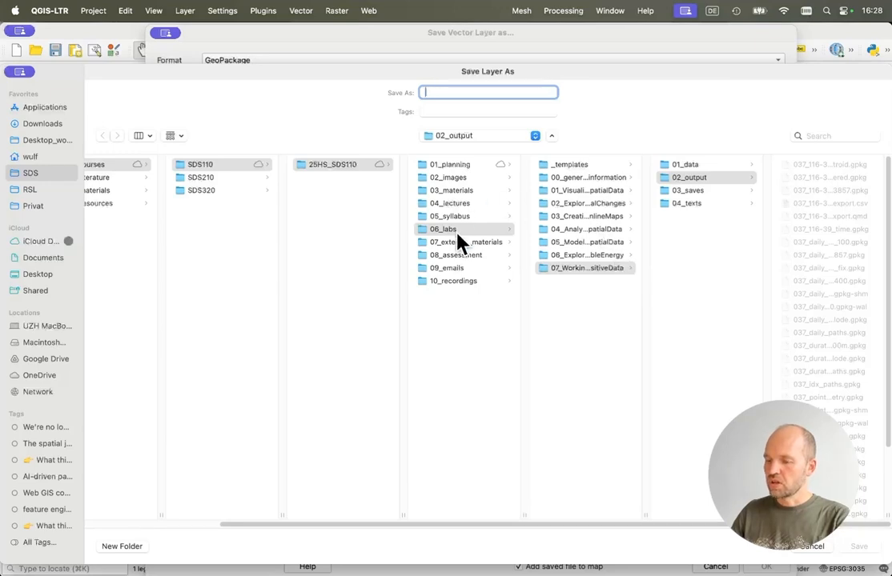
{"action": "left_click", "coordinate": [817, 547]}
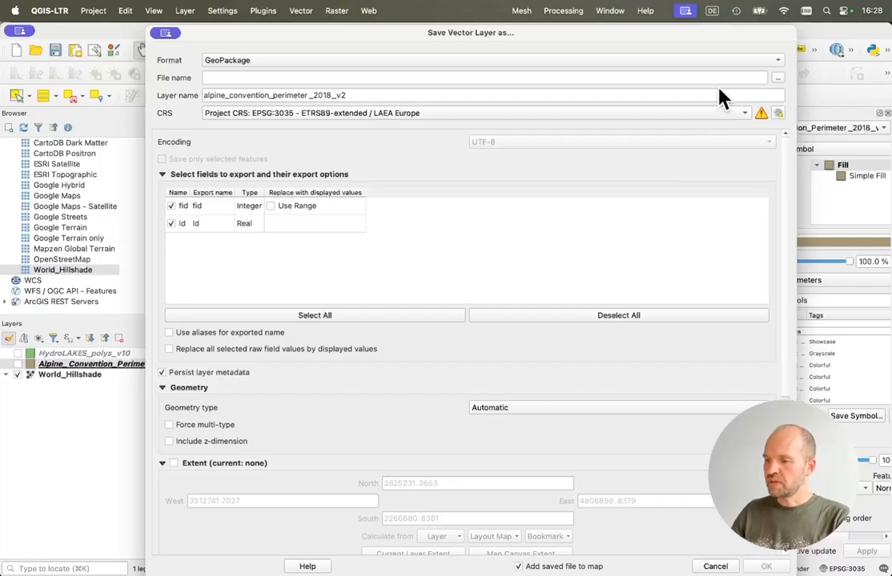
Step: Cancel the layer export and show HydroLAKES_polys_v10 and Alpine_Convention_Perimeter_2018_v2 together over the hillshade
{"action": "mouse_move", "coordinate": [774, 572]}
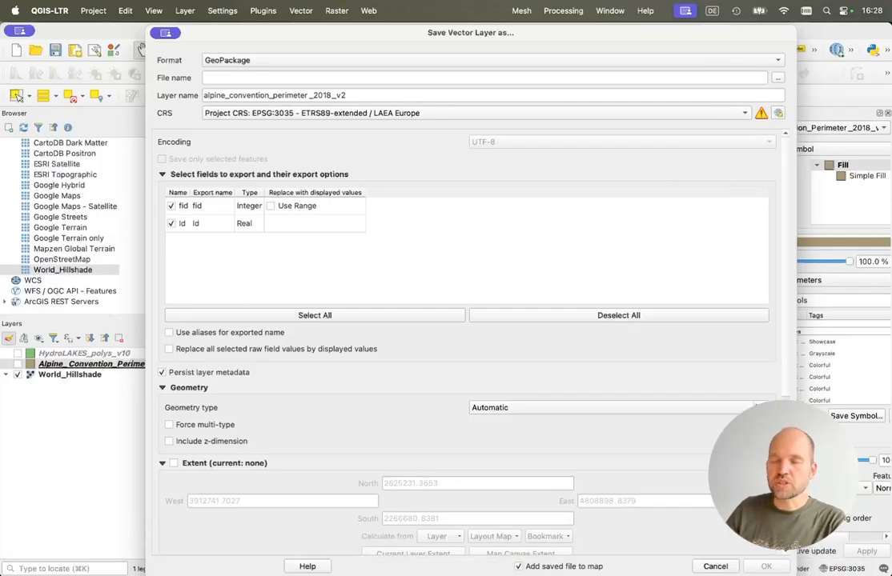
{"action": "left_click", "coordinate": [715, 566]}
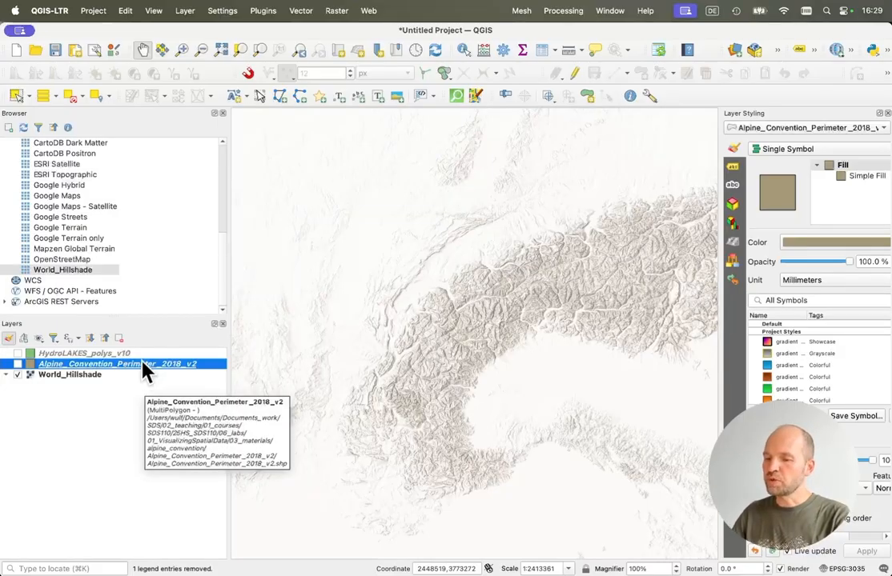
{"action": "left_click", "coordinate": [18, 354]}
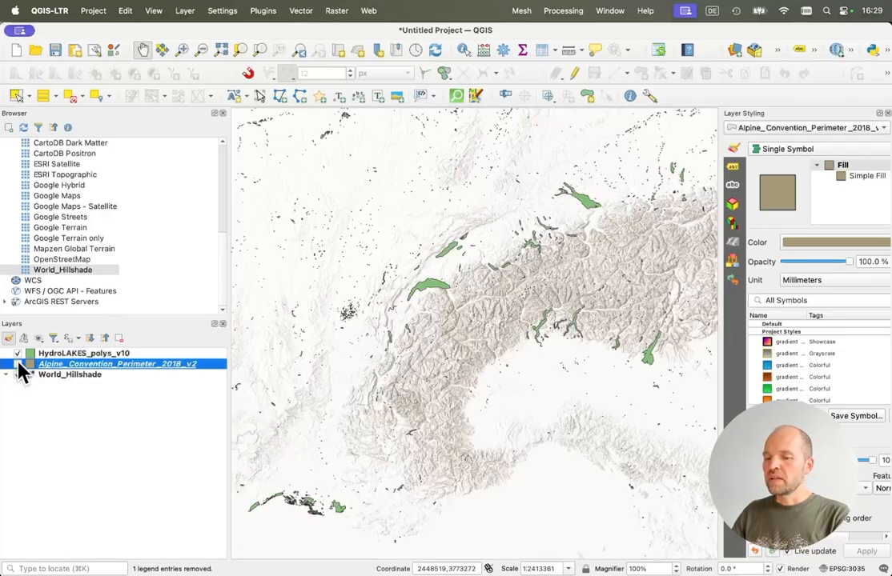
{"action": "left_click", "coordinate": [19, 356]}
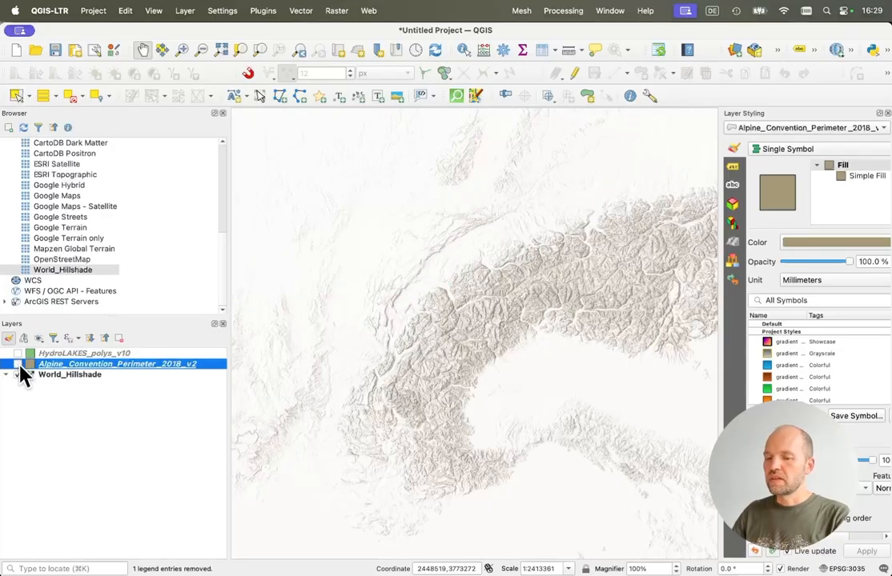
{"action": "left_click", "coordinate": [18, 364]}
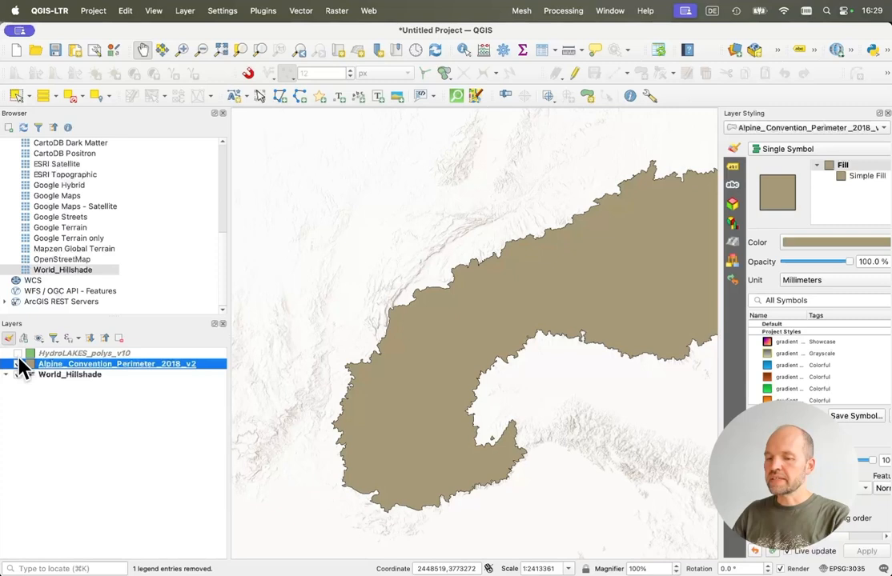
{"action": "left_click", "coordinate": [17, 354]}
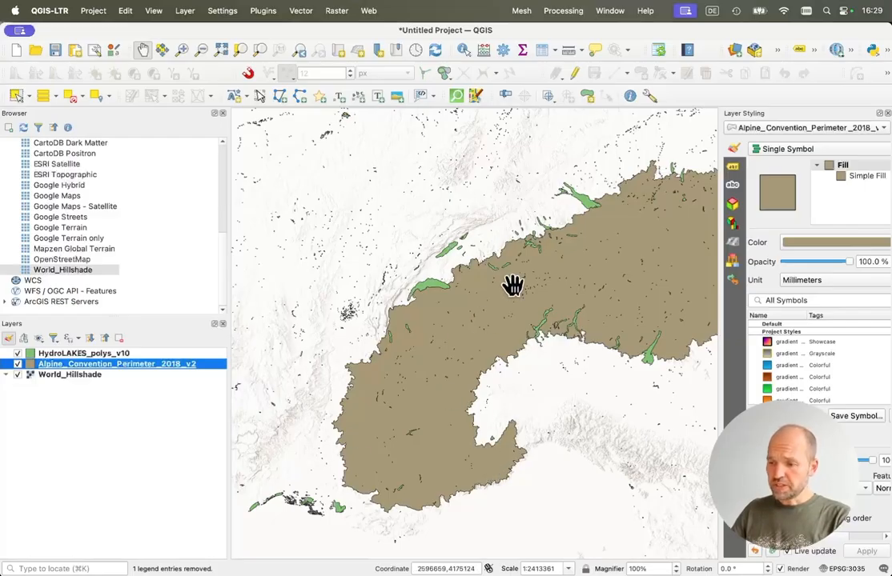
{"action": "scroll", "coordinate": [444, 377], "scroll_direction": "down", "scroll_amount": 5}
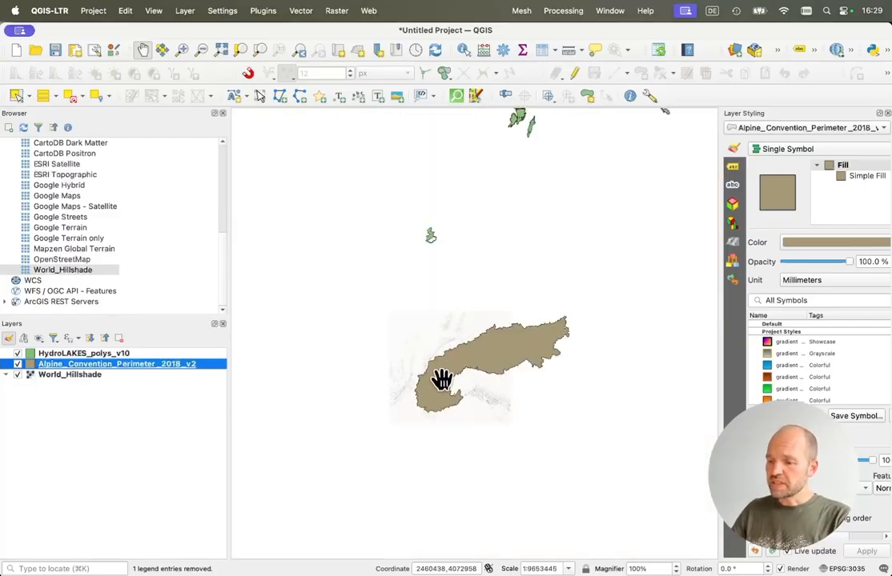
{"action": "left_click_drag", "start_coordinate": [514, 258], "coordinate": [505, 304]}
{"action": "scroll", "coordinate": [465, 378], "scroll_direction": "up", "scroll_amount": 2}
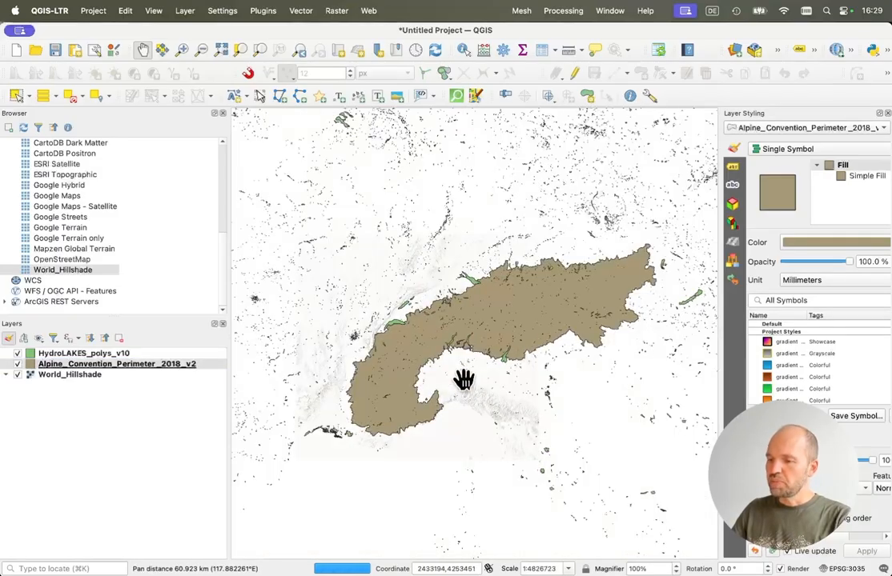
{"action": "scroll", "coordinate": [465, 379], "scroll_direction": "up", "scroll_amount": 2}
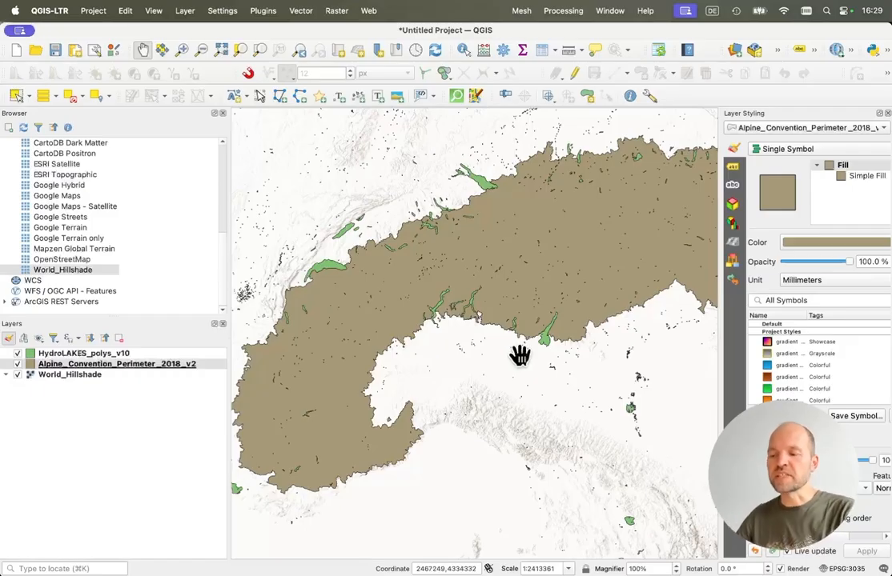
{"action": "mouse_move", "coordinate": [529, 364]}
{"action": "left_mouse_down"}
{"action": "mouse_move", "coordinate": [362, 414]}
{"action": "mouse_move", "coordinate": [528, 365]}
{"action": "left_mouse_up"}
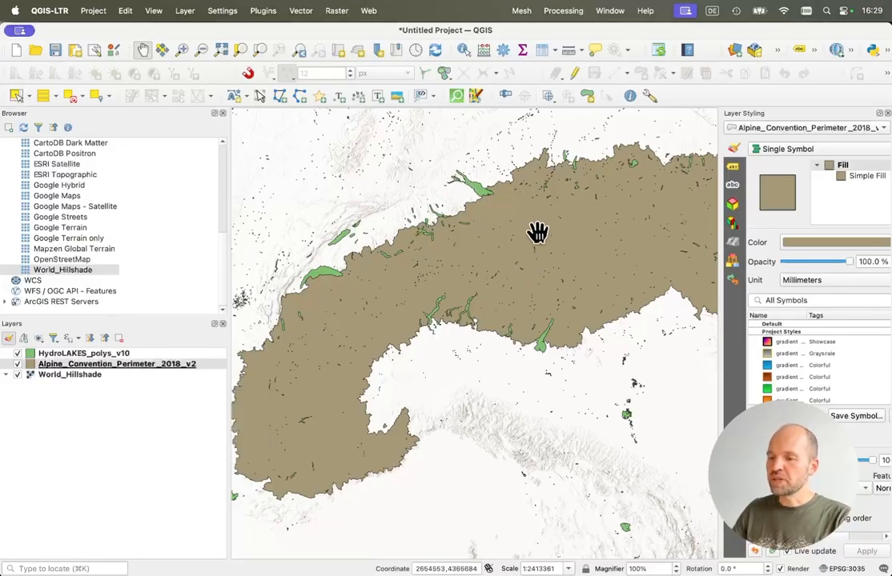
Step: Look through the vector tools and search the help for "select" and "location" to locate the Select by Location tool
{"action": "left_click", "coordinate": [301, 13]}
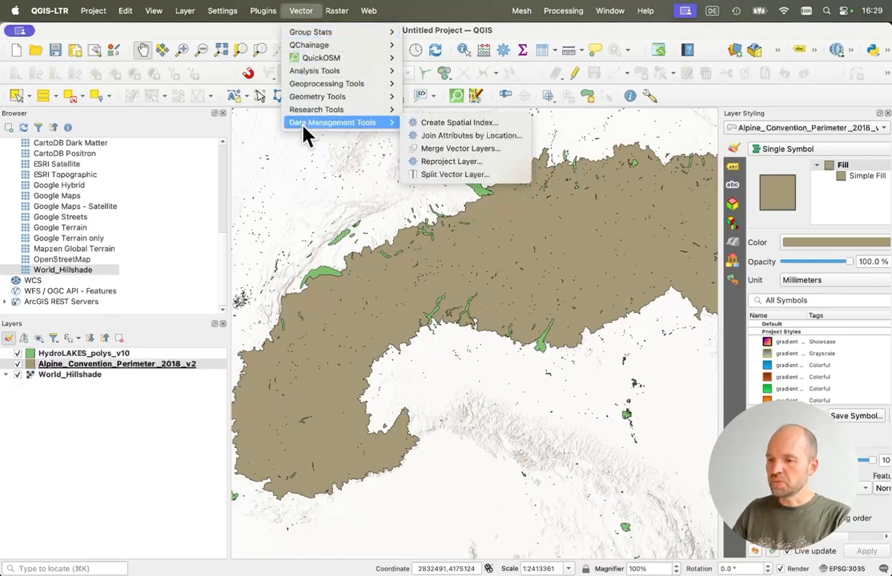
{"action": "mouse_move", "coordinate": [303, 113]}
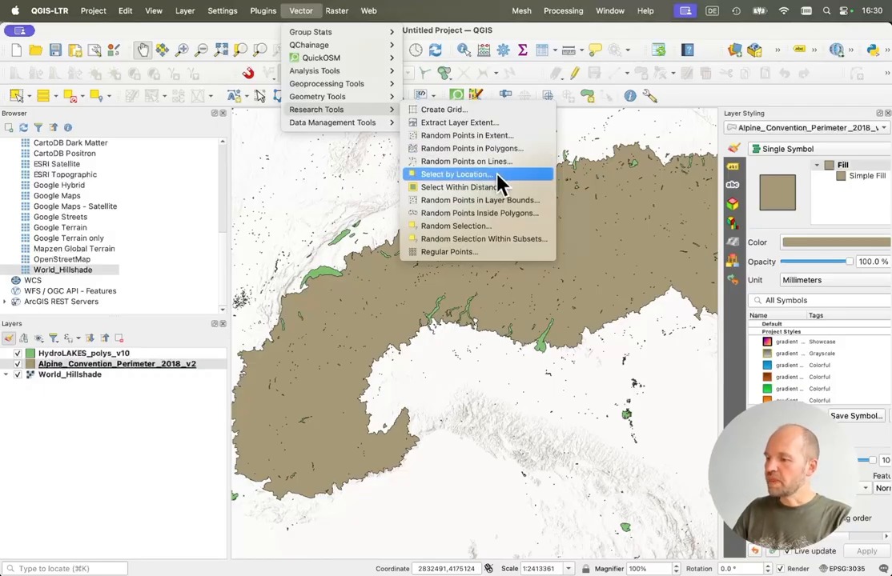
{"action": "mouse_move", "coordinate": [647, 10]}
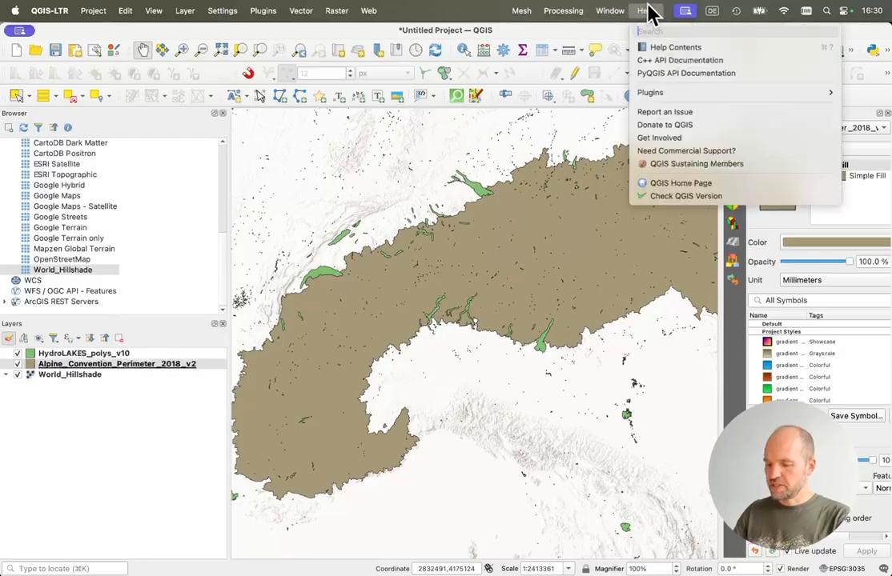
{"action": "type", "text": "se"}
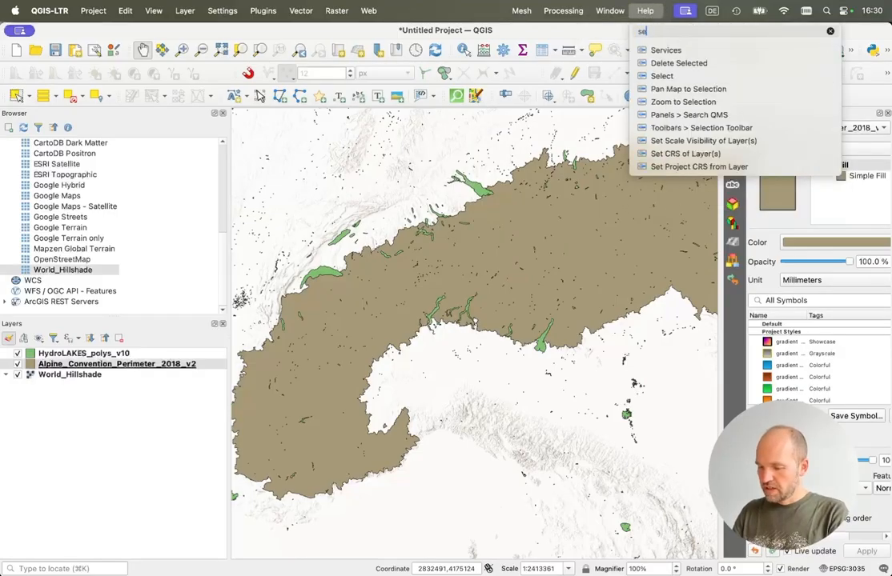
{"action": "type", "text": "lect"}
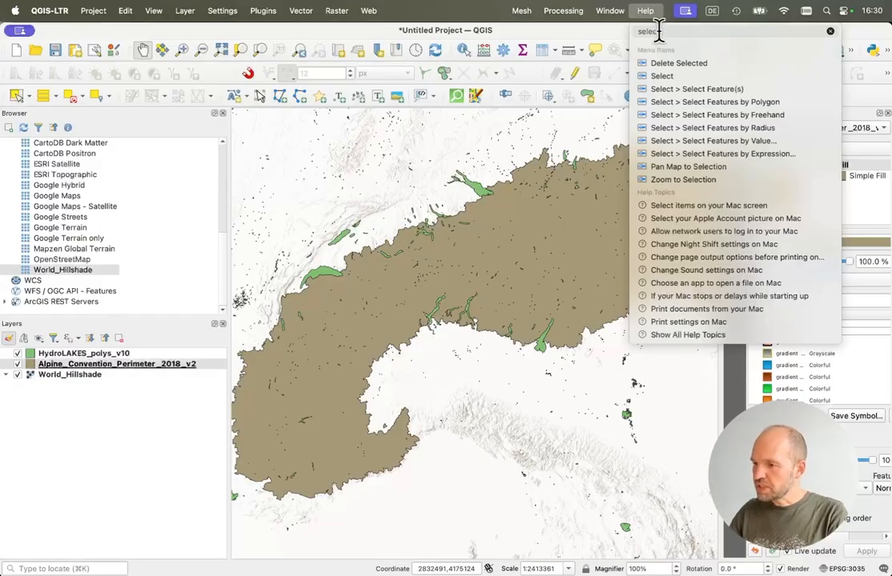
{"action": "mouse_move", "coordinate": [690, 90]}
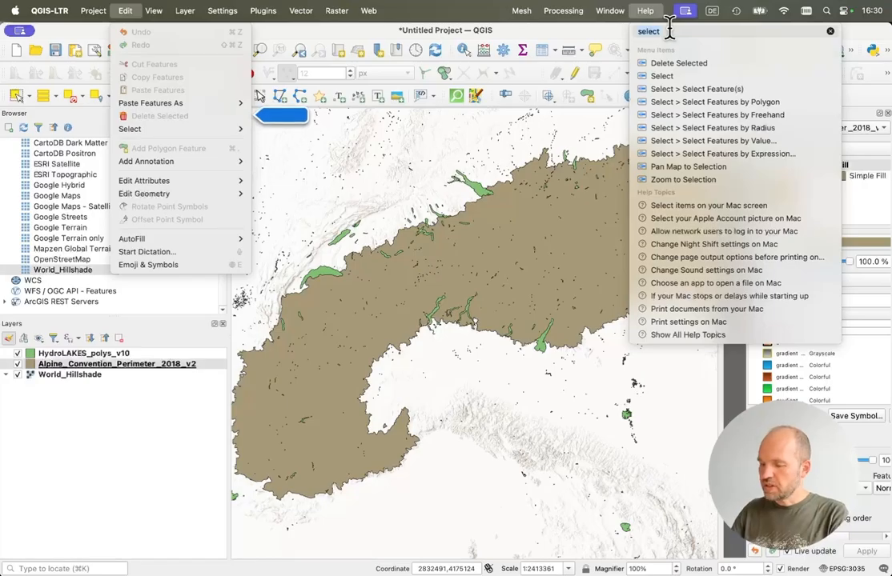
{"action": "type", "text": "location"}
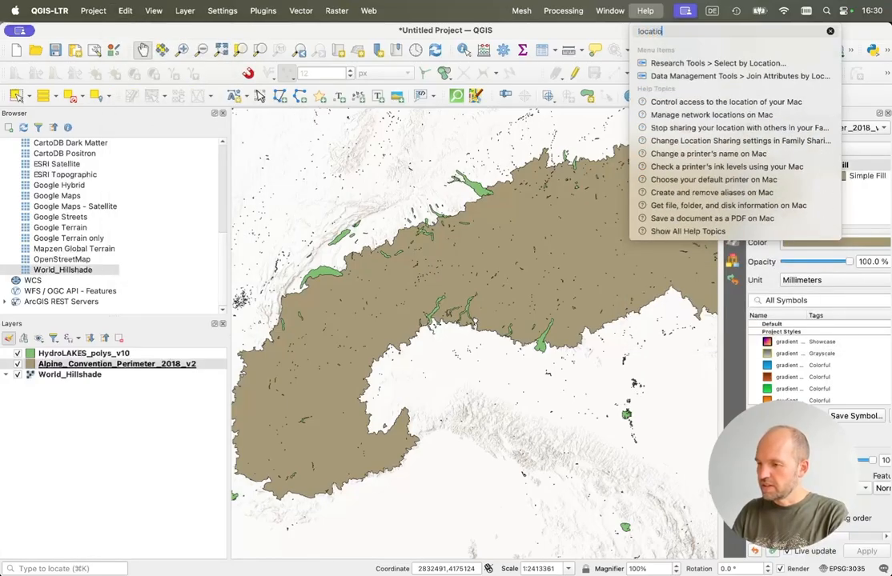
{"action": "mouse_move", "coordinate": [673, 69]}
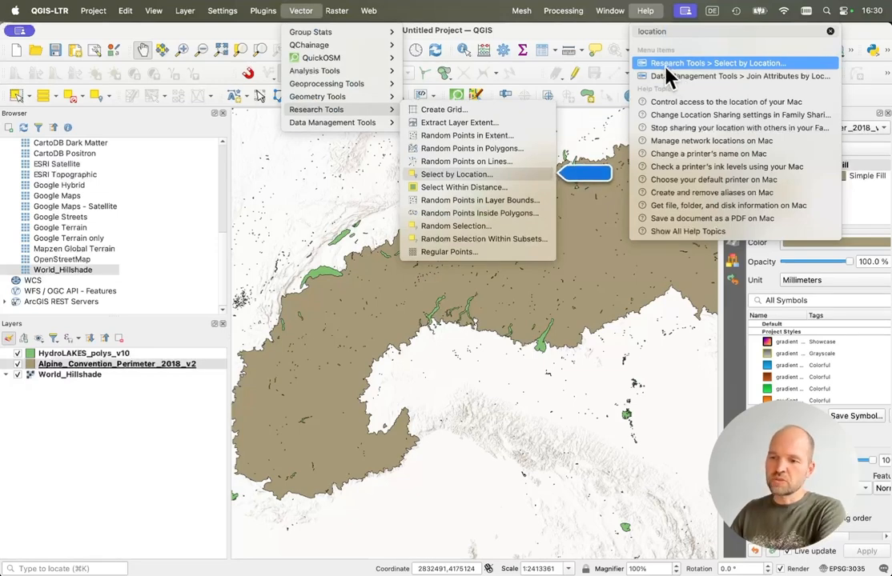
Step: Try to select the HydroLAKES_polys_v10 features that intersect Alpine_Convention_Perimeter_2018_v2 with Select by Location, and read the log
{"action": "mouse_move", "coordinate": [291, 12]}
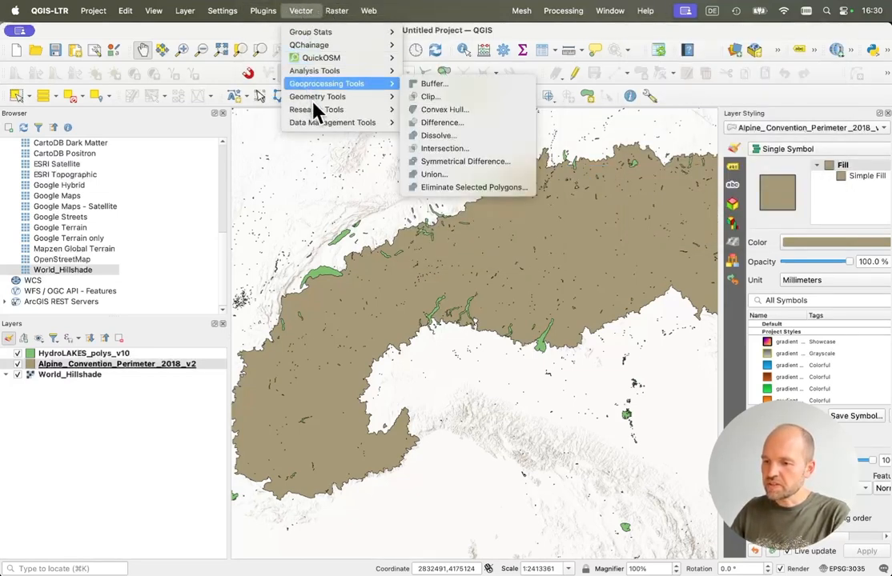
{"action": "mouse_move", "coordinate": [339, 113]}
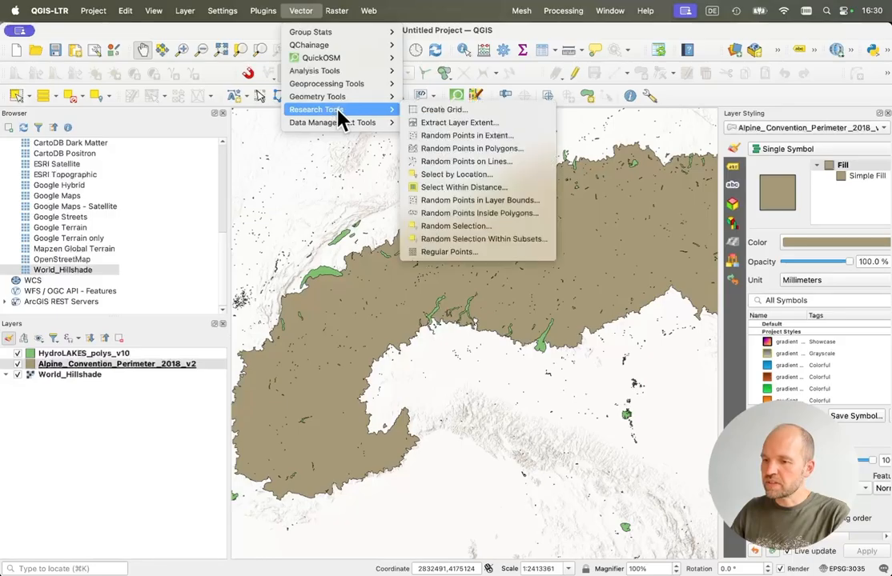
{"action": "left_click", "coordinate": [513, 174]}
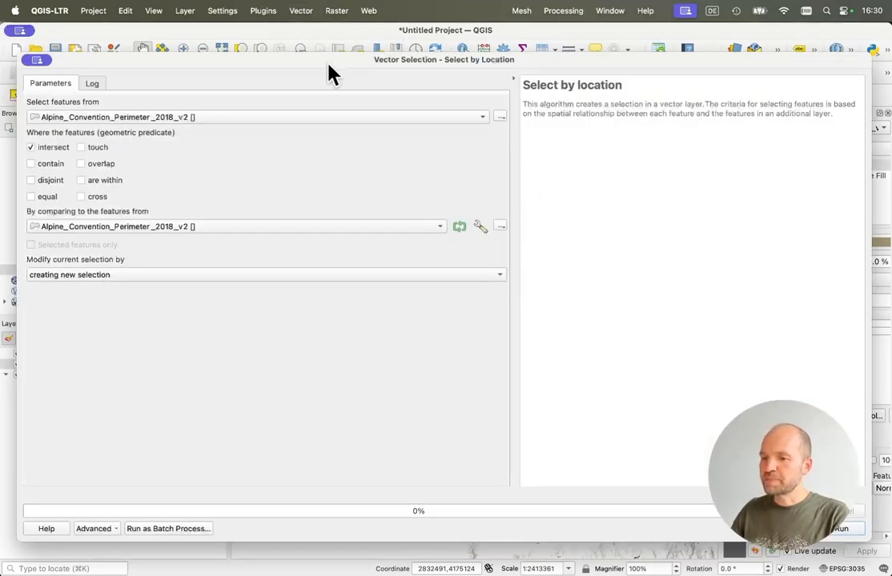
{"action": "left_click_drag", "start_coordinate": [327, 66], "coordinate": [363, 64]}
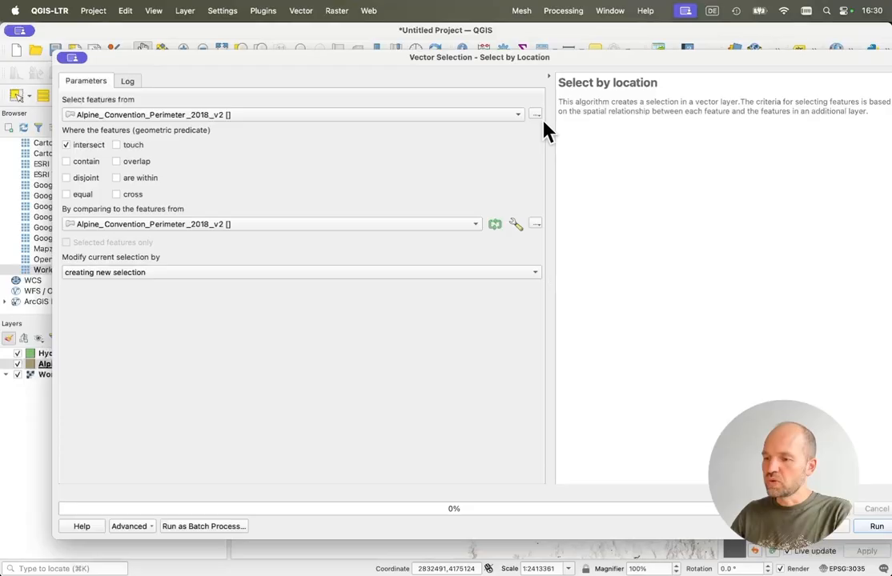
{"action": "left_click", "coordinate": [520, 115]}
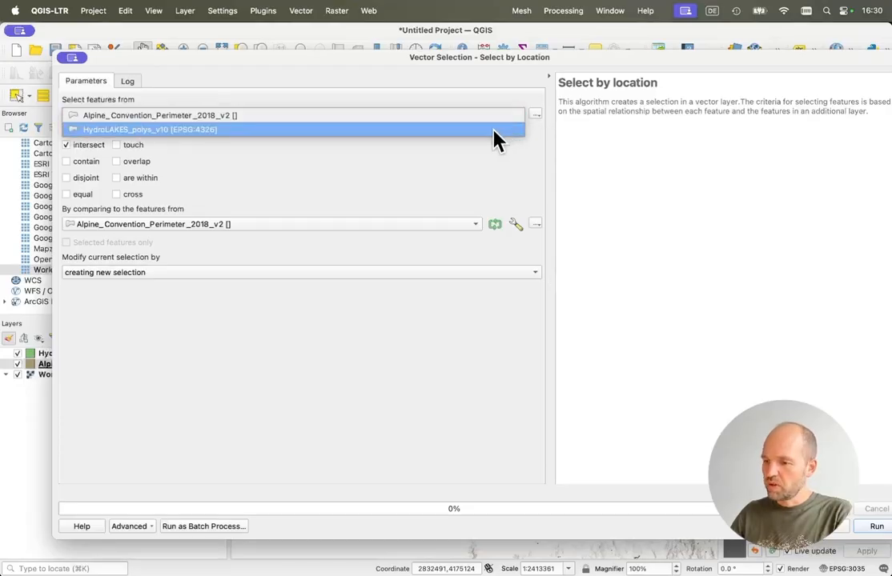
{"action": "left_click", "coordinate": [495, 130]}
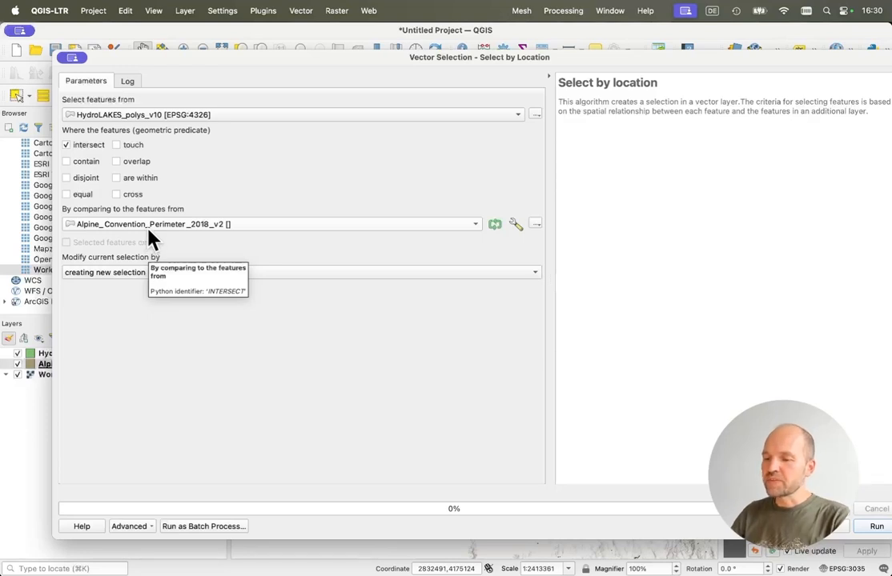
{"action": "left_click_drag", "start_coordinate": [563, 66], "coordinate": [532, 58]}
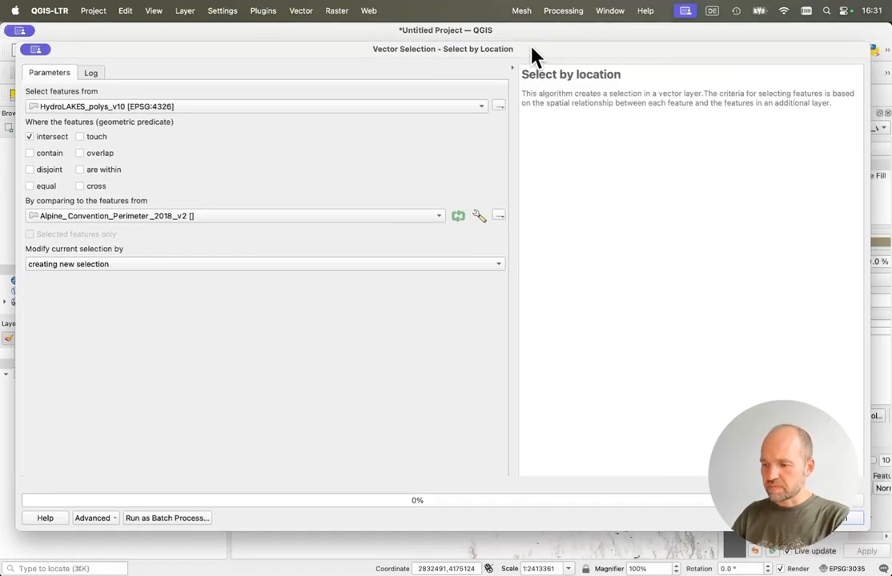
{"action": "left_click", "coordinate": [852, 519]}
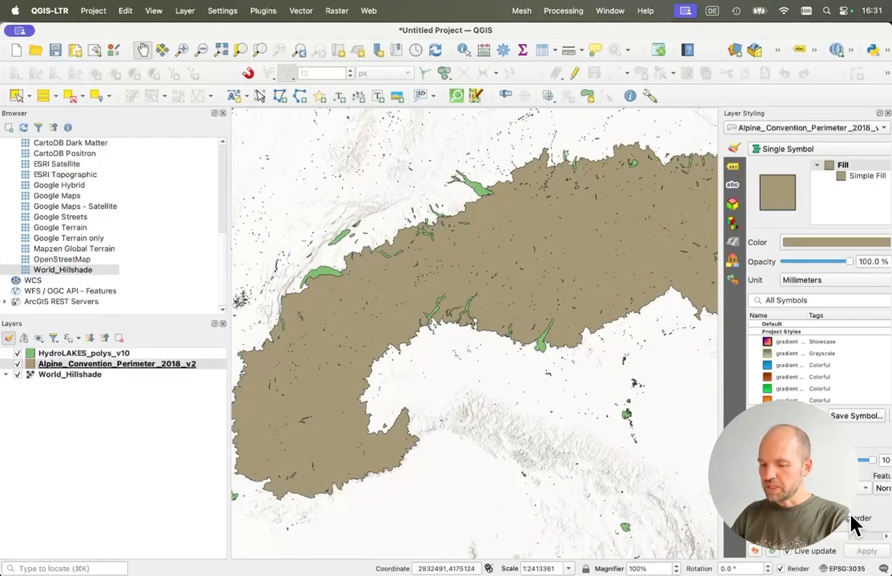
{"action": "key", "text": "super+grave"}
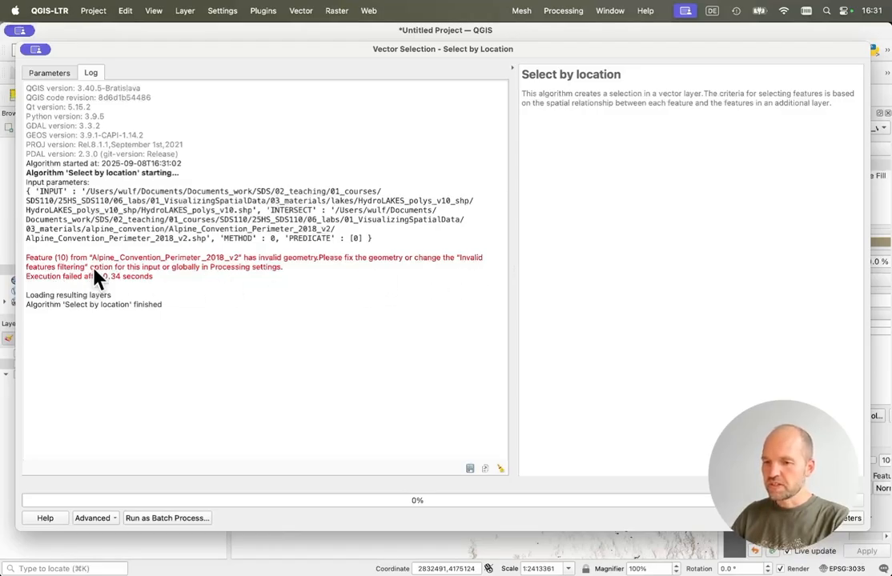
{"action": "left_click", "coordinate": [56, 73]}
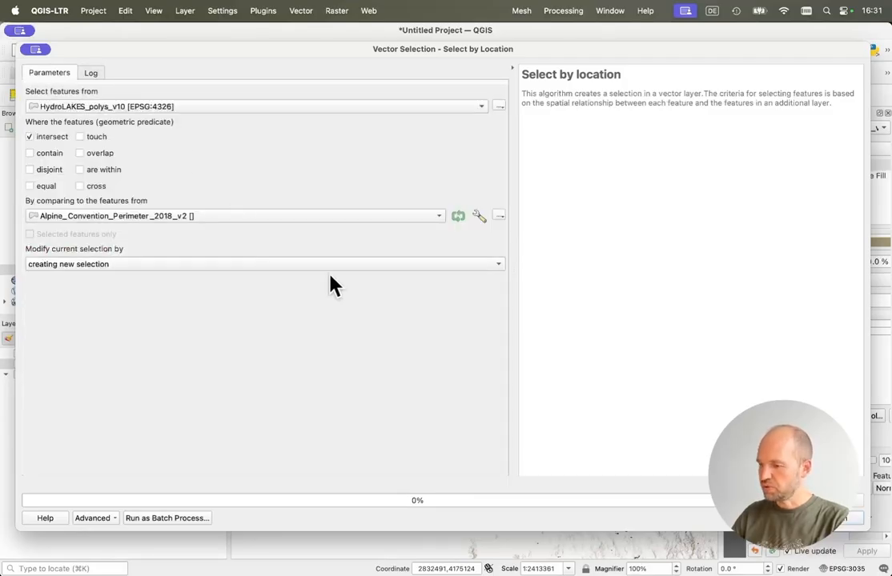
Step: Set invalid feature filtering for the Alpine perimeter comparison layer to Do not Filter (Better Performance) and rerun the selection
{"action": "left_click", "coordinate": [478, 217]}
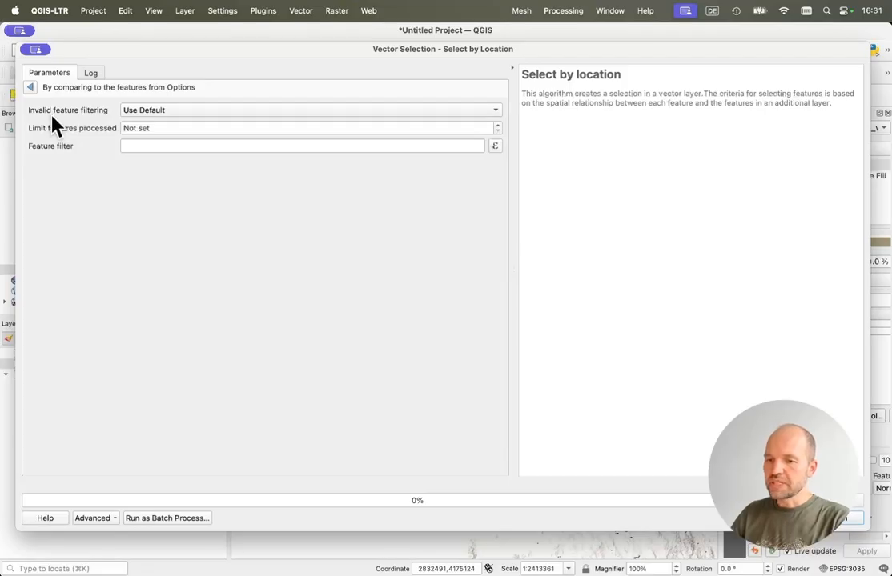
{"action": "left_click", "coordinate": [269, 114]}
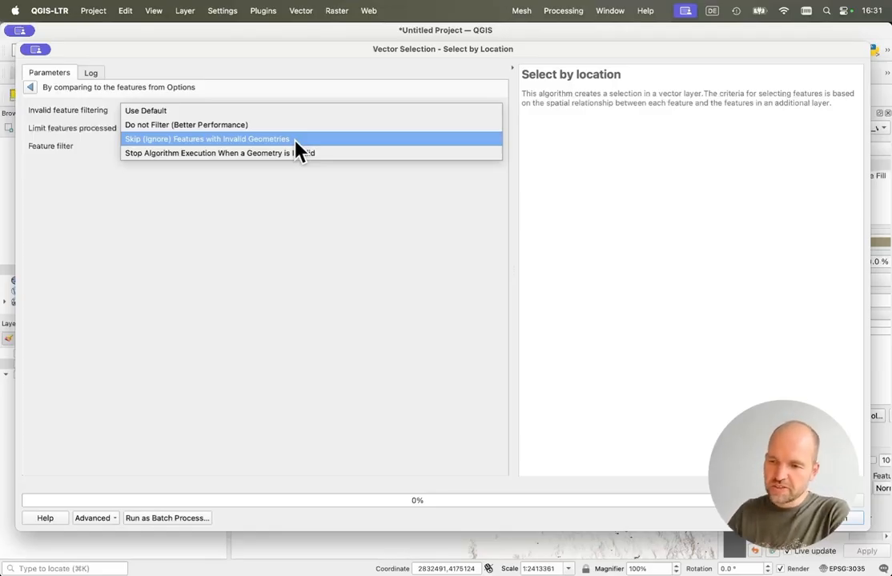
{"action": "key", "text": "Up"}
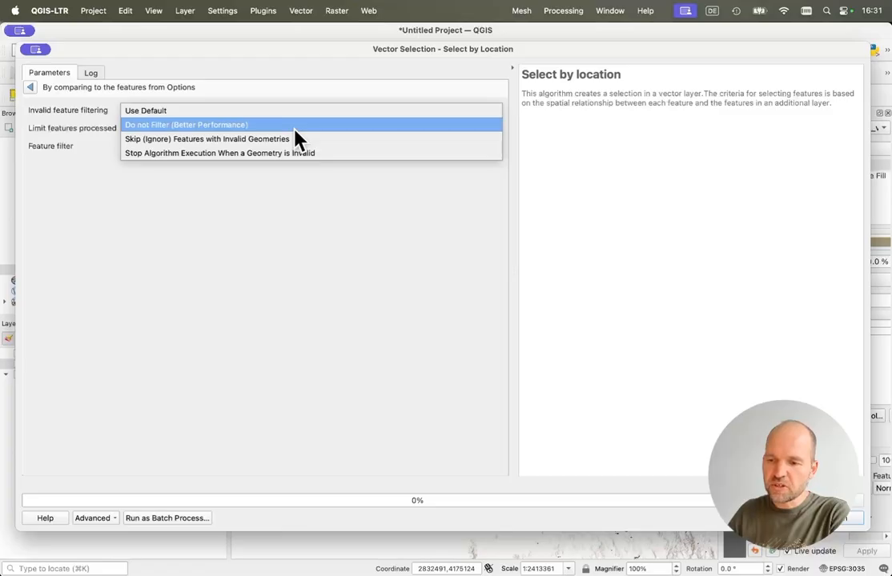
{"action": "key", "text": "Return"}
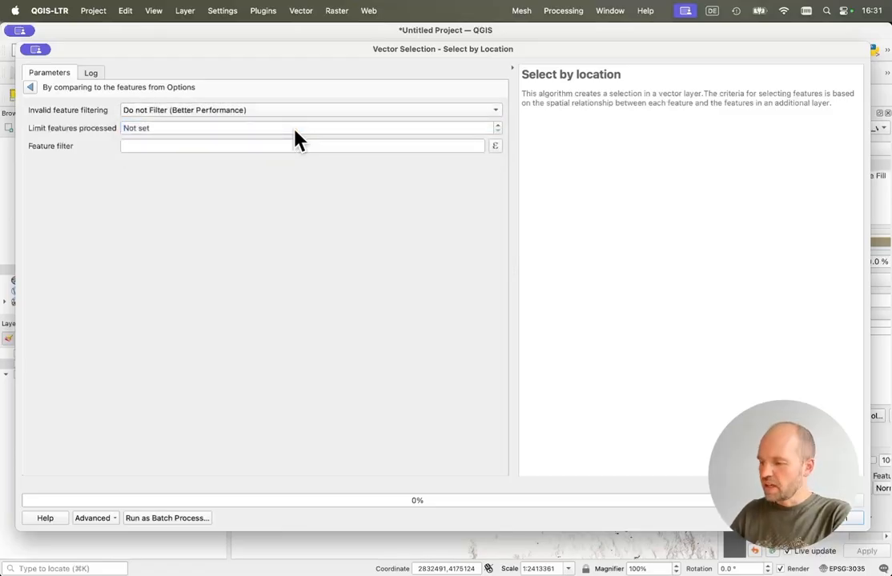
{"action": "left_click", "coordinate": [853, 522]}
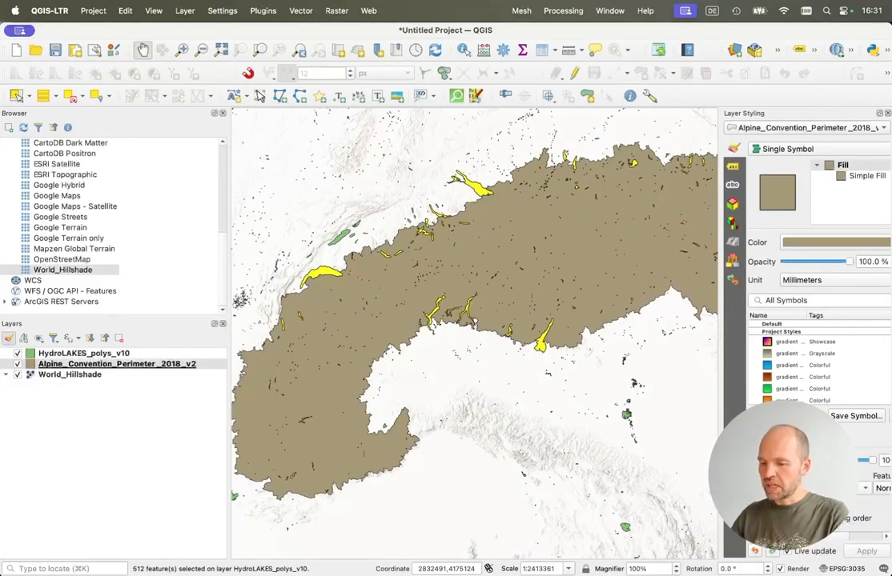
Step: Review the Select by Location log, close the tool and inspect the selected lakes on the map
{"action": "key", "text": "super+grave"}
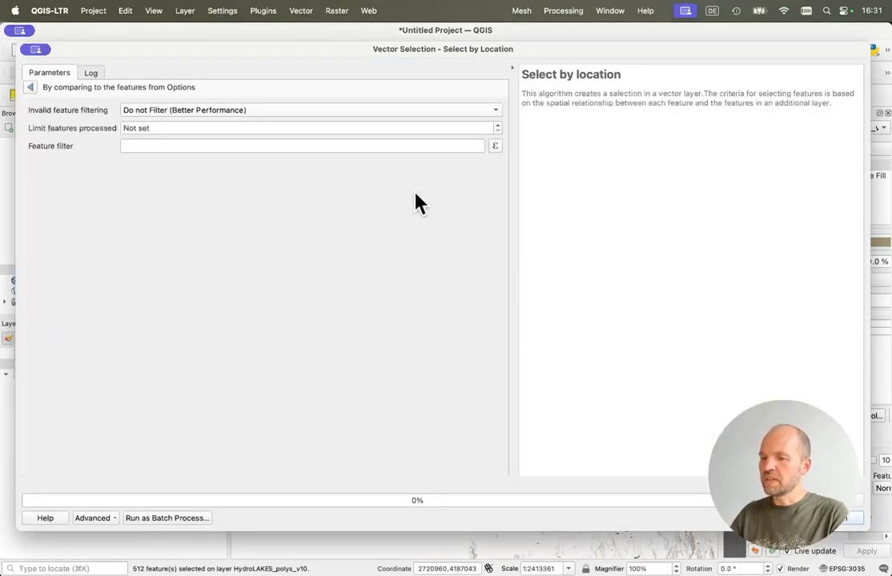
{"action": "left_click", "coordinate": [90, 74]}
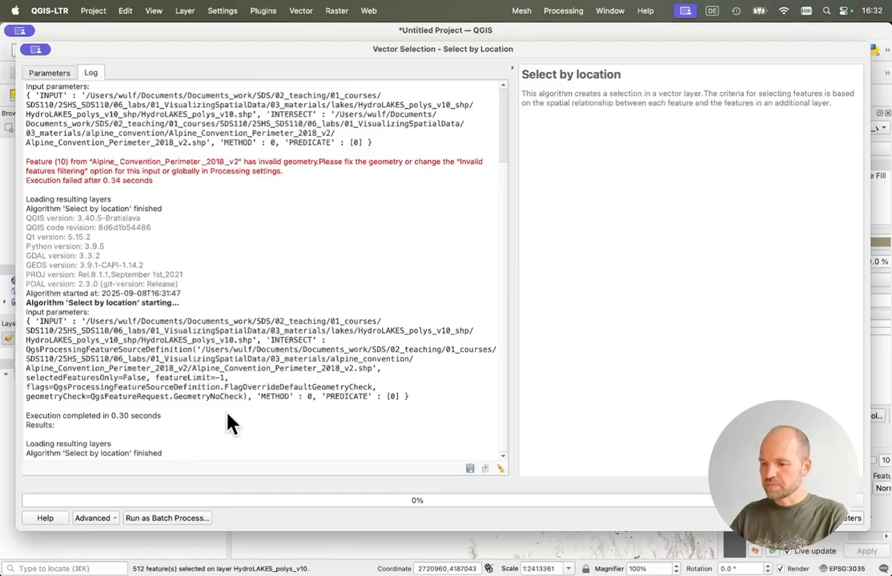
{"action": "left_click", "coordinate": [46, 75]}
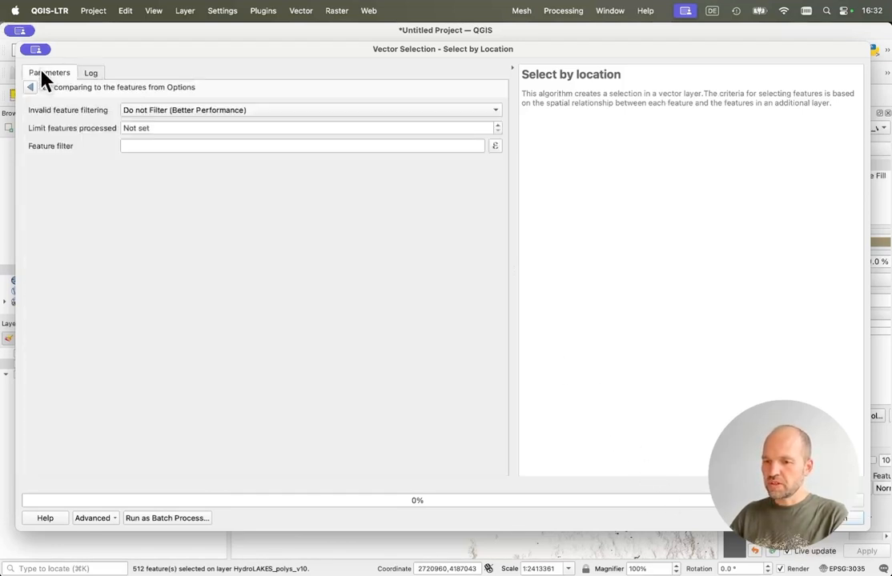
{"action": "left_click", "coordinate": [789, 519]}
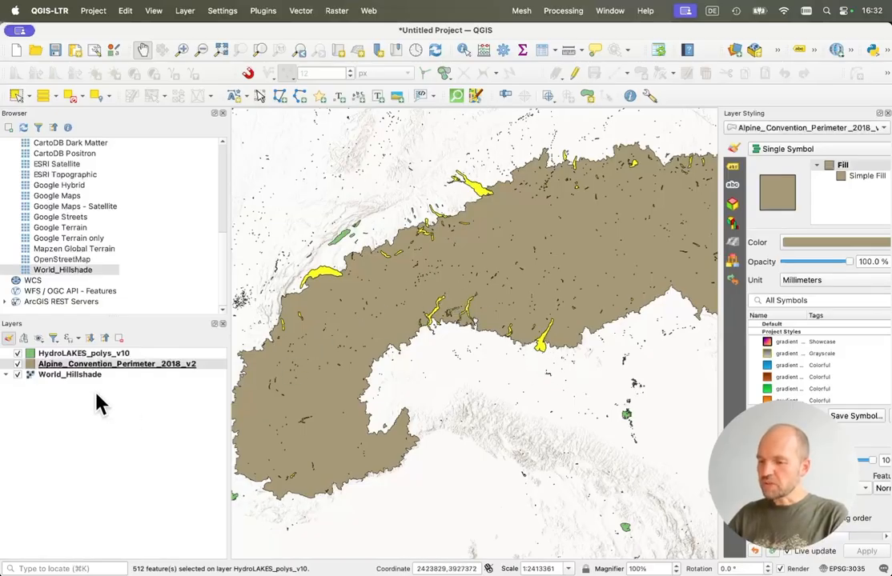
{"action": "scroll", "coordinate": [353, 298], "scroll_direction": "up", "scroll_amount": 2}
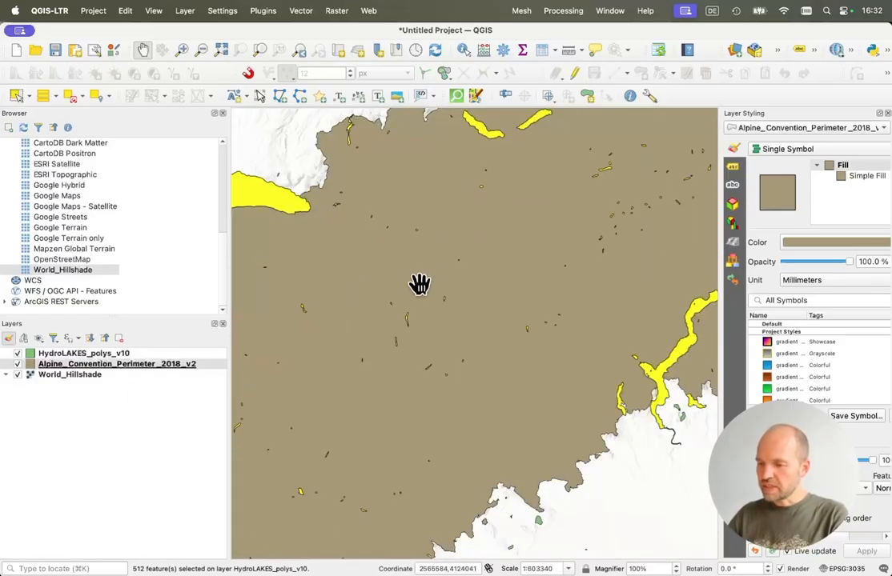
{"action": "scroll", "coordinate": [427, 281], "scroll_direction": "up", "scroll_amount": 2}
{"action": "scroll", "coordinate": [499, 362], "scroll_direction": "up", "scroll_amount": 1}
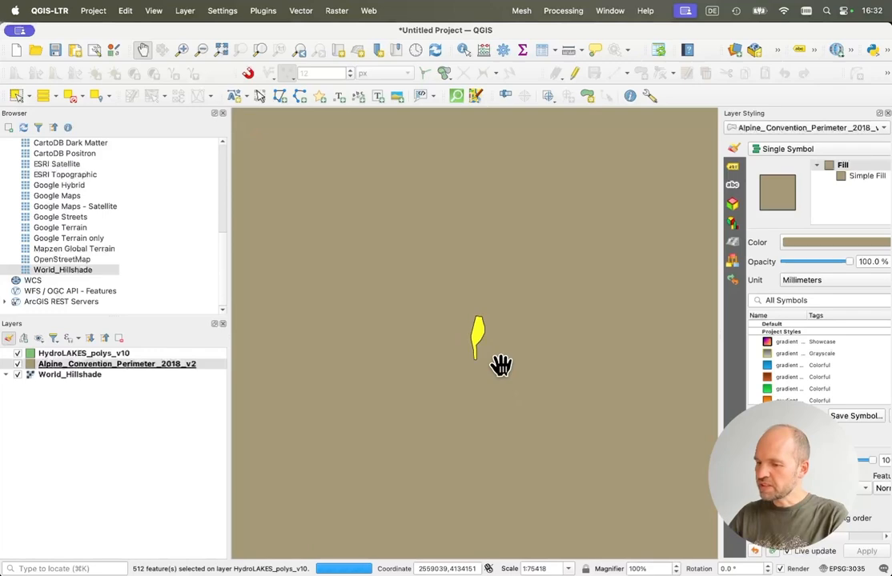
{"action": "scroll", "coordinate": [500, 364], "scroll_direction": "down", "scroll_amount": 3}
{"action": "scroll", "coordinate": [499, 364], "scroll_direction": "down", "scroll_amount": 1}
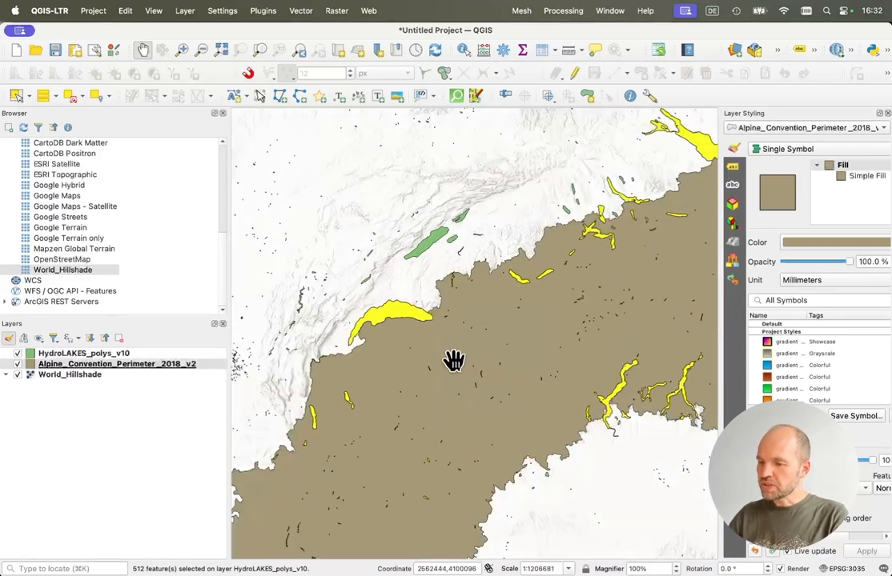
{"action": "right_click", "coordinate": [135, 365]}
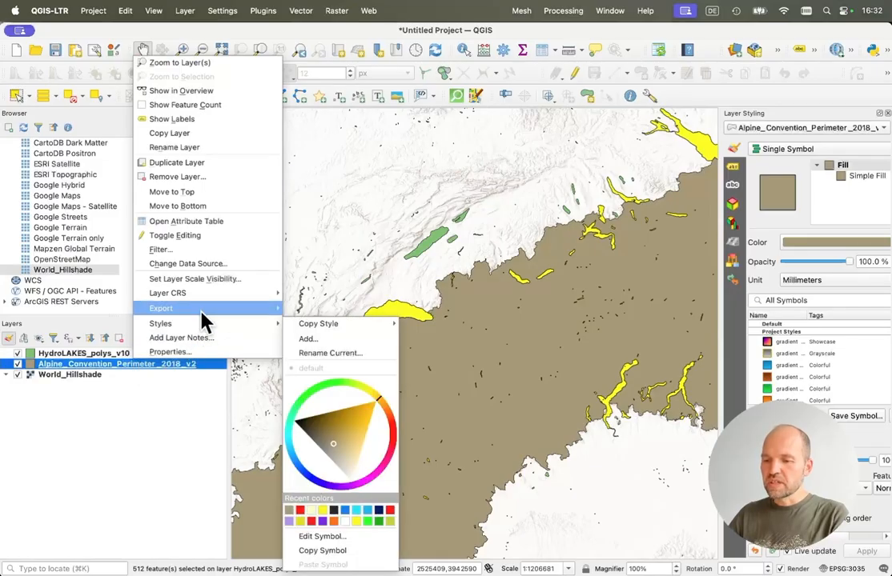
{"action": "mouse_move", "coordinate": [201, 313]}
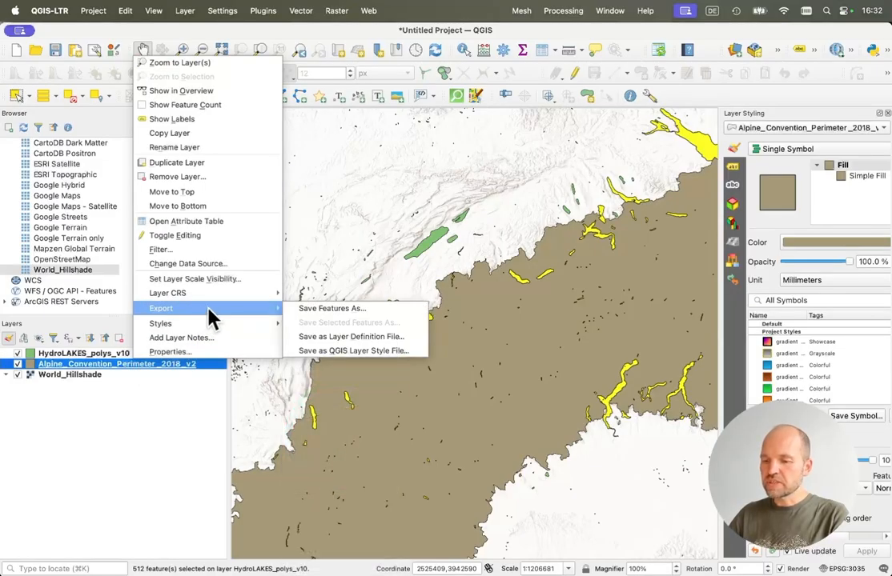
{"action": "left_click", "coordinate": [124, 418]}
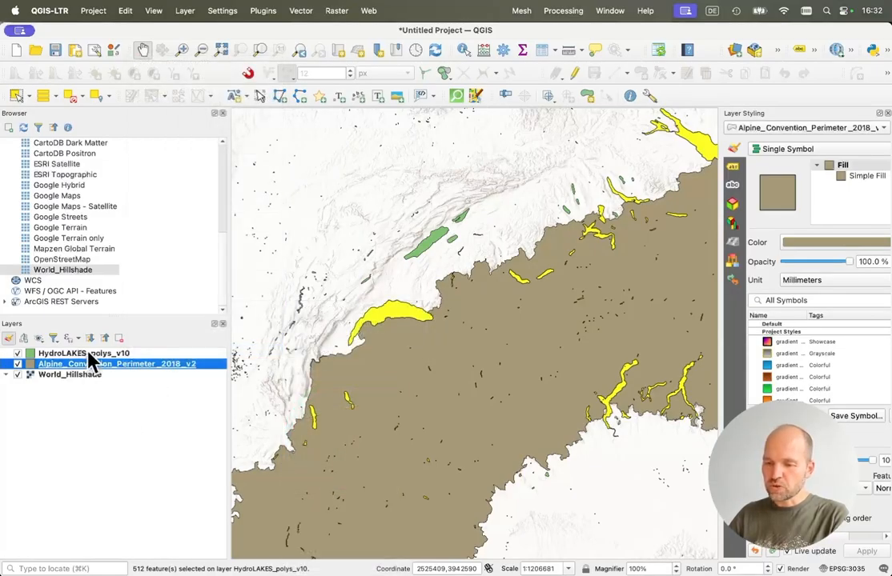
Step: Set up an export of the selected HydroLAKES_polys_v10 features as a GeoPackage in the project CRS EPSG:3035 - ETRS89-extended / LAEA Europe
{"action": "left_click", "coordinate": [90, 355]}
{"action": "right_click", "coordinate": [90, 354]}
{"action": "mouse_move", "coordinate": [148, 303]}
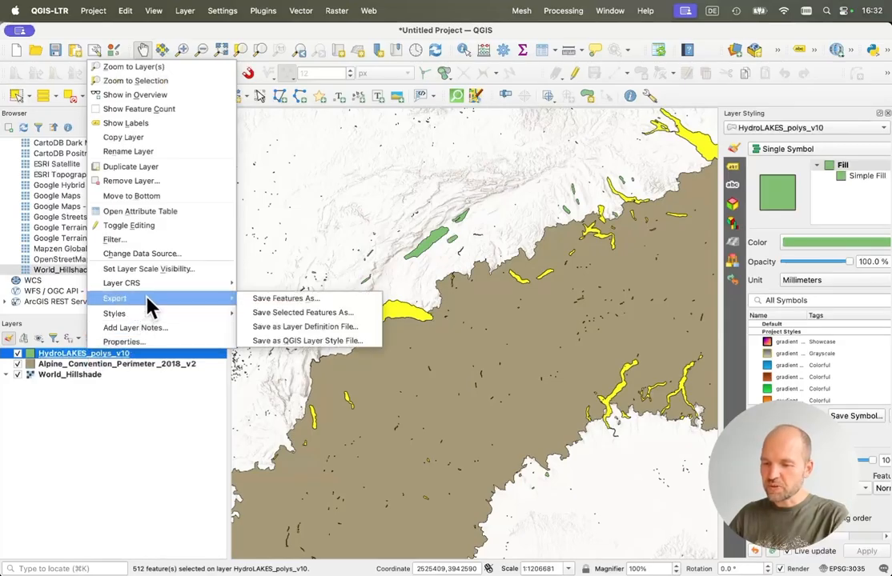
{"action": "left_click", "coordinate": [327, 316]}
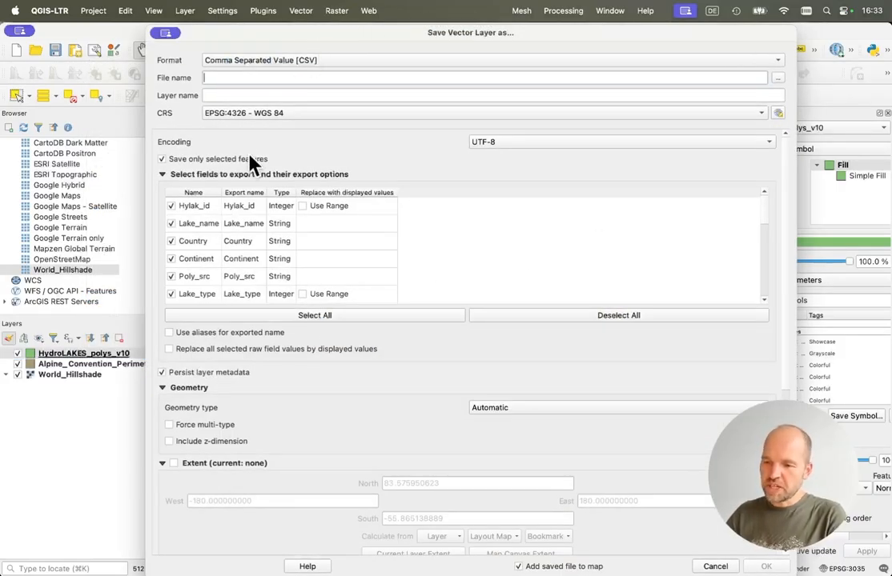
{"action": "left_click", "coordinate": [253, 115]}
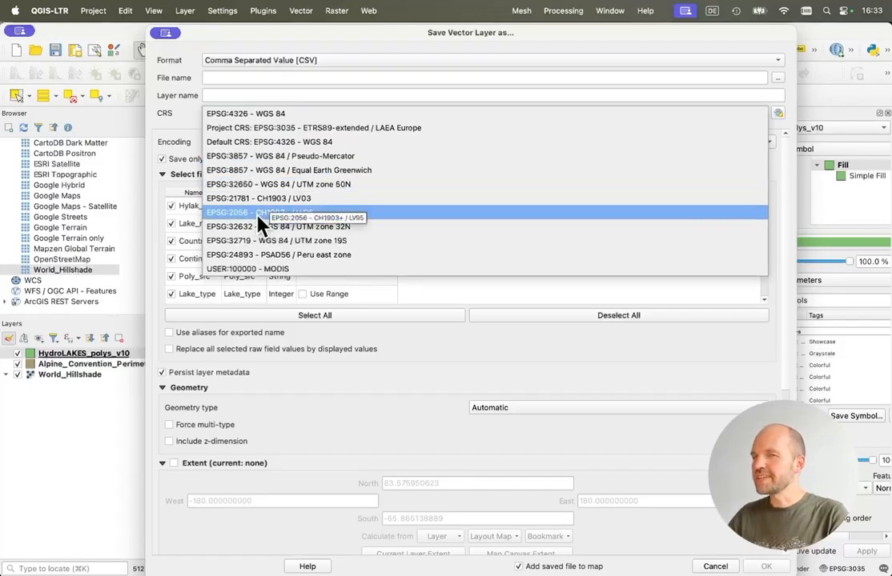
{"action": "left_click", "coordinate": [334, 132]}
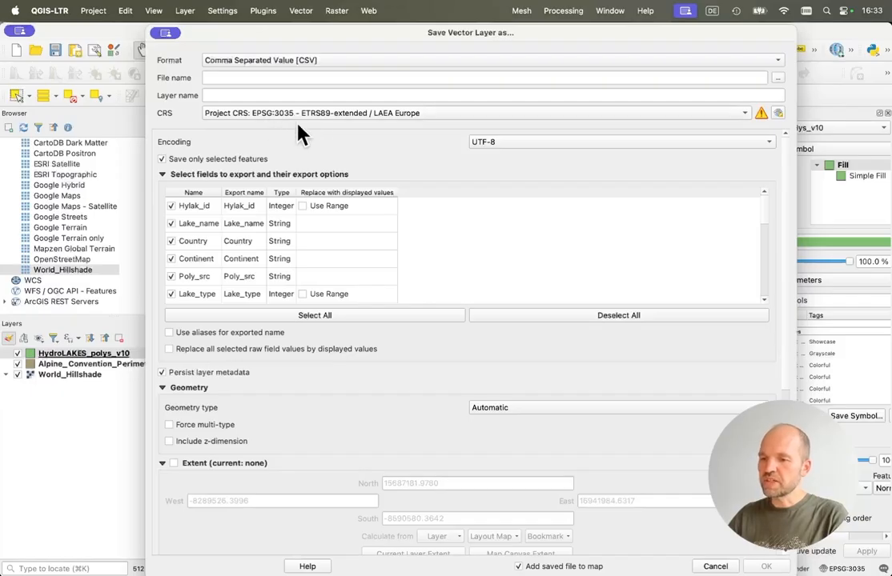
{"action": "left_click", "coordinate": [333, 61]}
{"action": "left_click", "coordinate": [332, 35]}
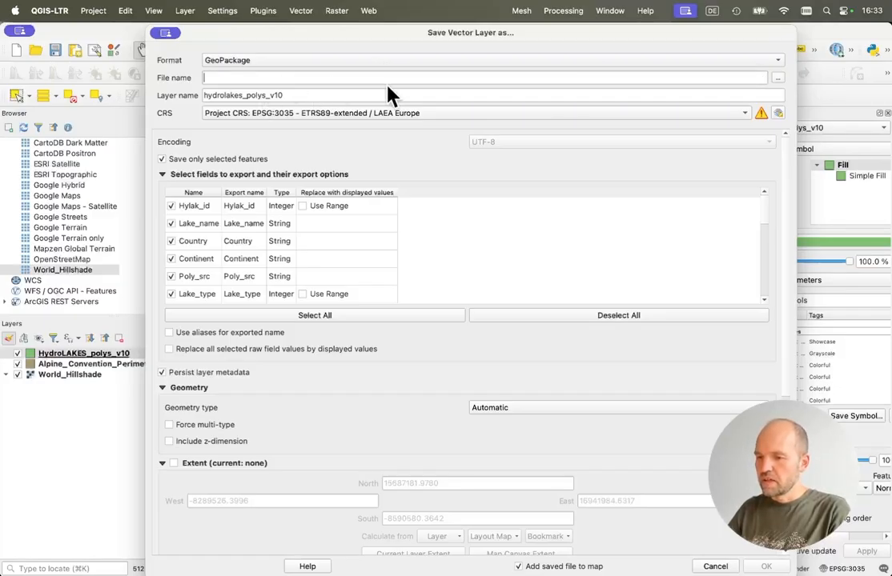
Step: Choose the folder 01_VisualizingSpatialData/03_materials/lakes/HydroLAKES_polys_v10_shp as the location of the output file
{"action": "left_click", "coordinate": [778, 78]}
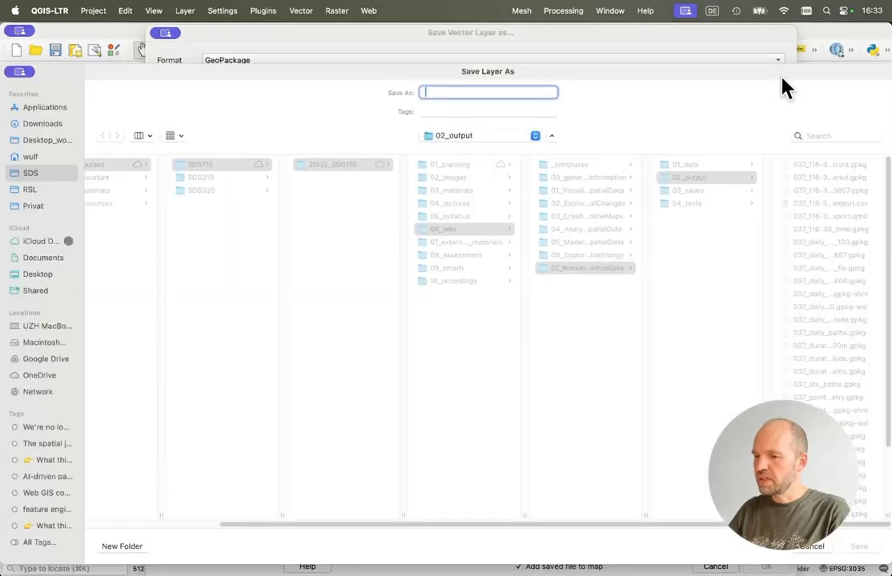
{"action": "left_click", "coordinate": [570, 190]}
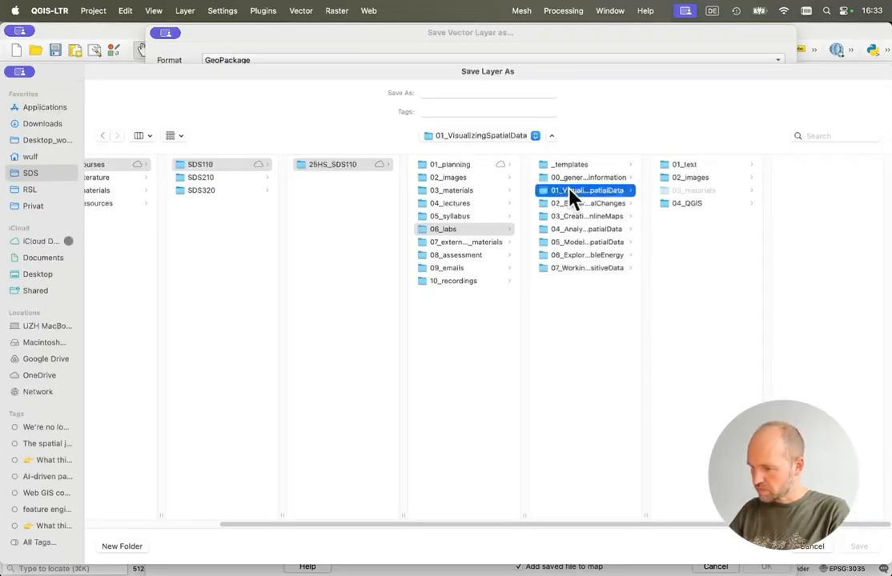
{"action": "left_click", "coordinate": [704, 179]}
{"action": "left_click", "coordinate": [708, 204]}
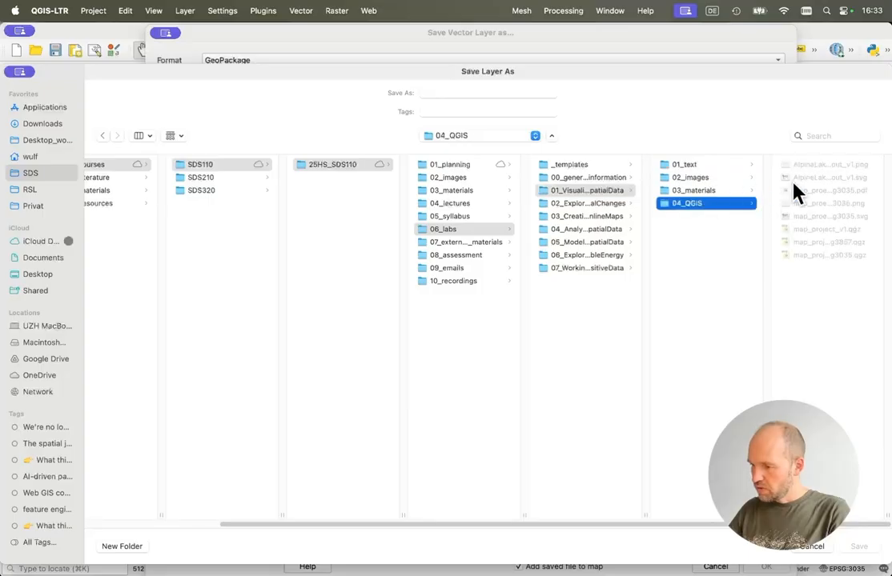
{"action": "left_click", "coordinate": [716, 192]}
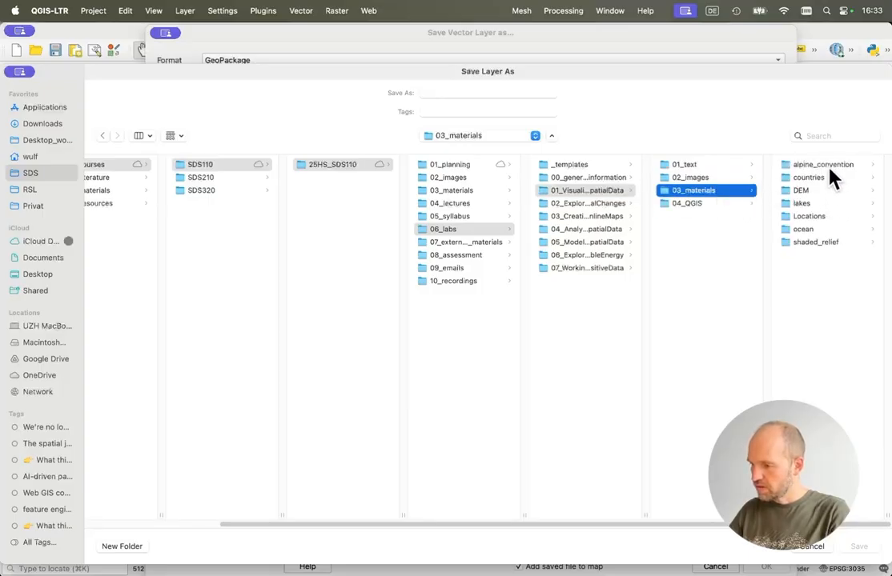
{"action": "left_click", "coordinate": [818, 206]}
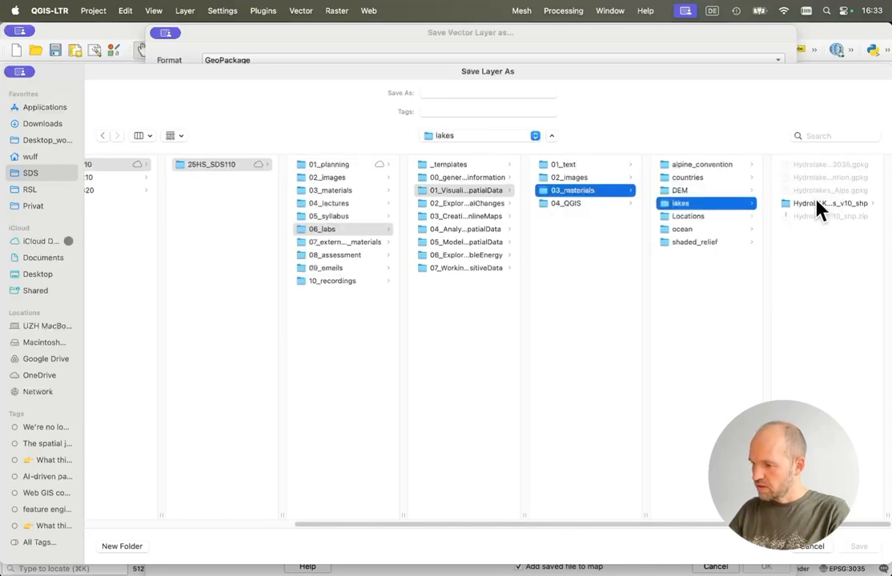
{"action": "left_click", "coordinate": [818, 207]}
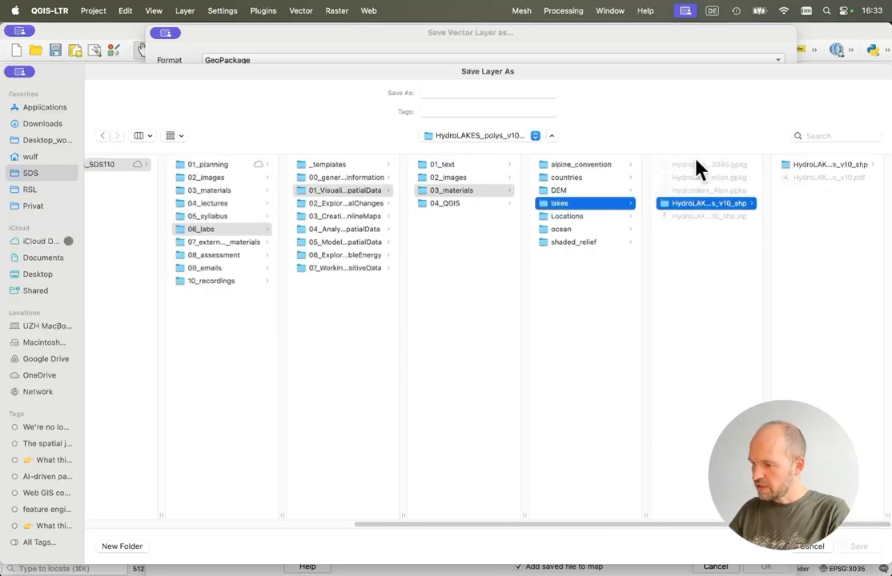
Step: Name the output file Hydrolakes_AlpineConvention_epsg3035_v2.gpkg, based on the existing EPSG 3035 file's name, and run the export
{"action": "left_click", "coordinate": [695, 190]}
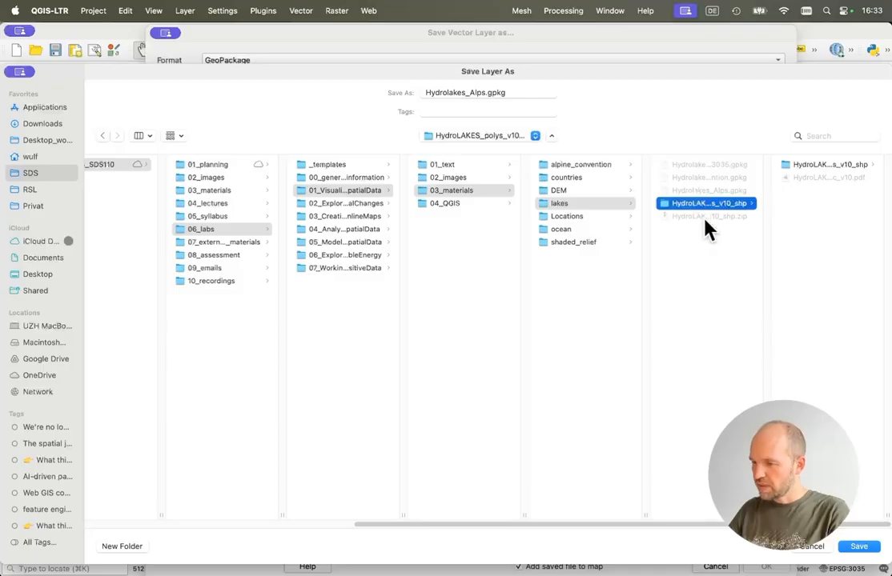
{"action": "left_click", "coordinate": [714, 165]}
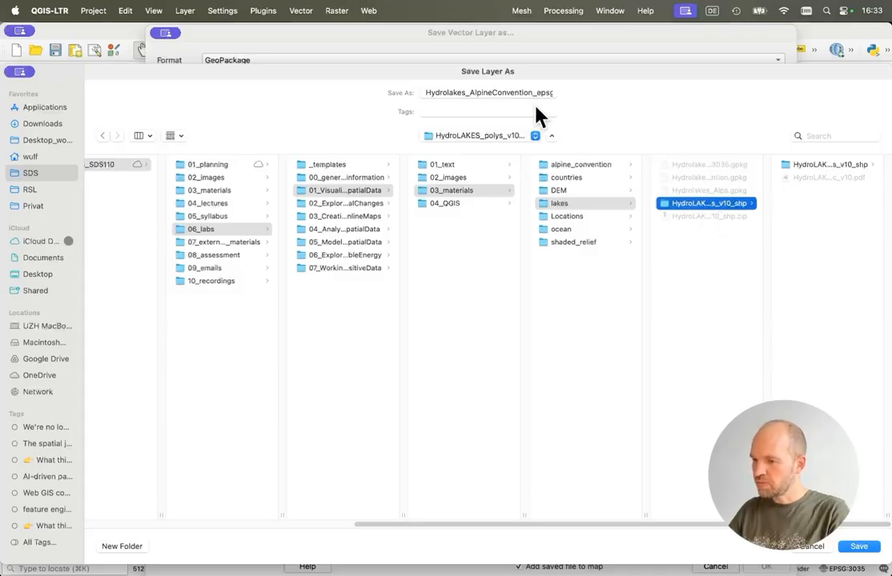
{"action": "left_click_drag", "start_coordinate": [513, 90], "coordinate": [574, 91]}
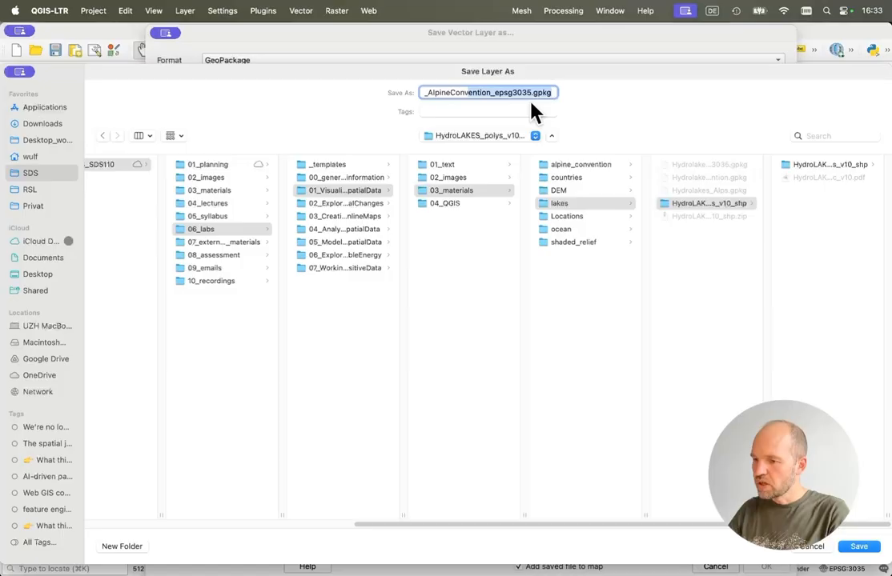
{"action": "left_click", "coordinate": [530, 92]}
{"action": "type", "text": "_v2"}
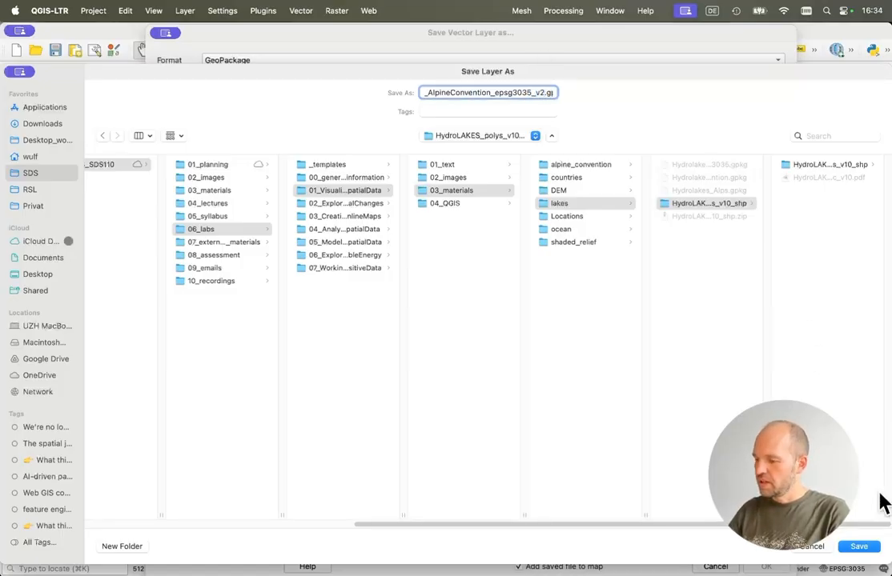
{"action": "left_click", "coordinate": [872, 549]}
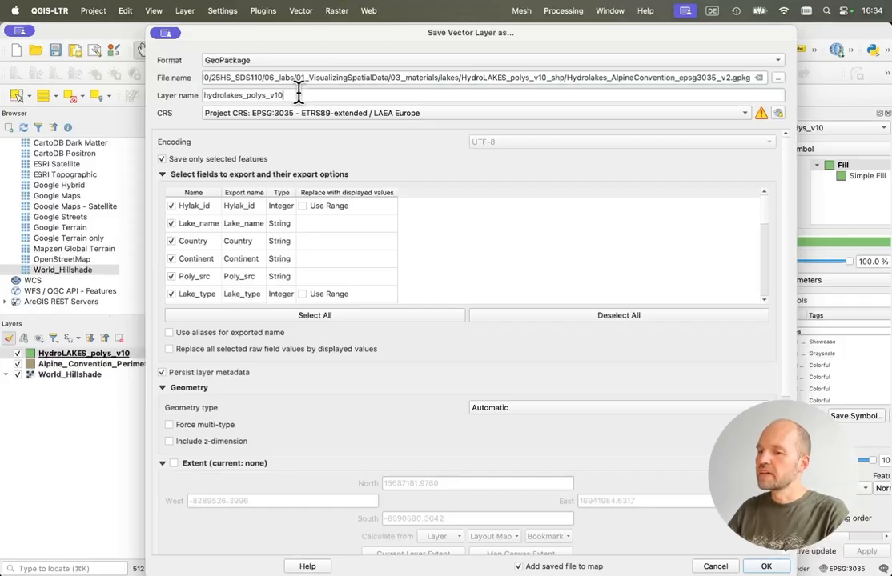
{"action": "left_click", "coordinate": [766, 567]}
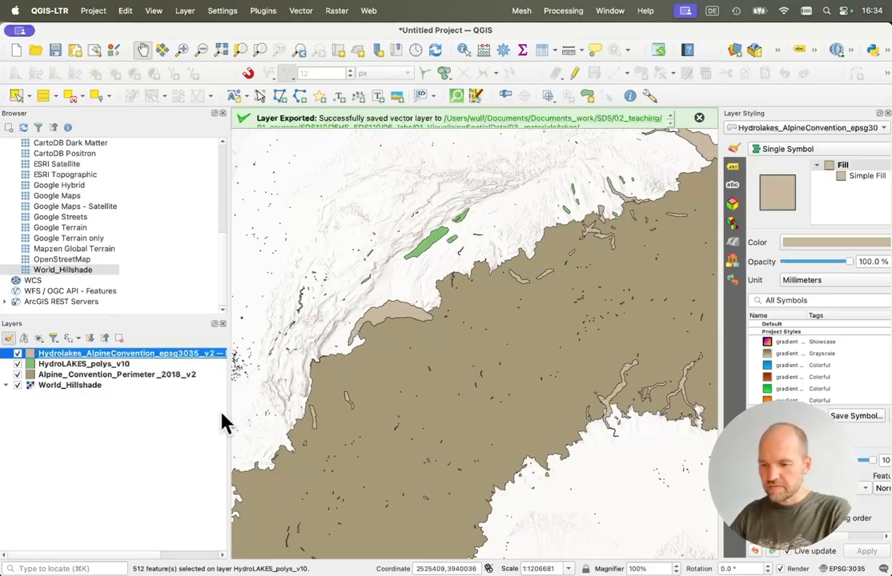
Step: Shorten the exported layer's name to Hydrolakes_AlpineConvention_epsg3035_v2 by removing the appended hydrolakes_polys_v10 part
{"action": "left_click_drag", "start_coordinate": [228, 361], "coordinate": [410, 364]}
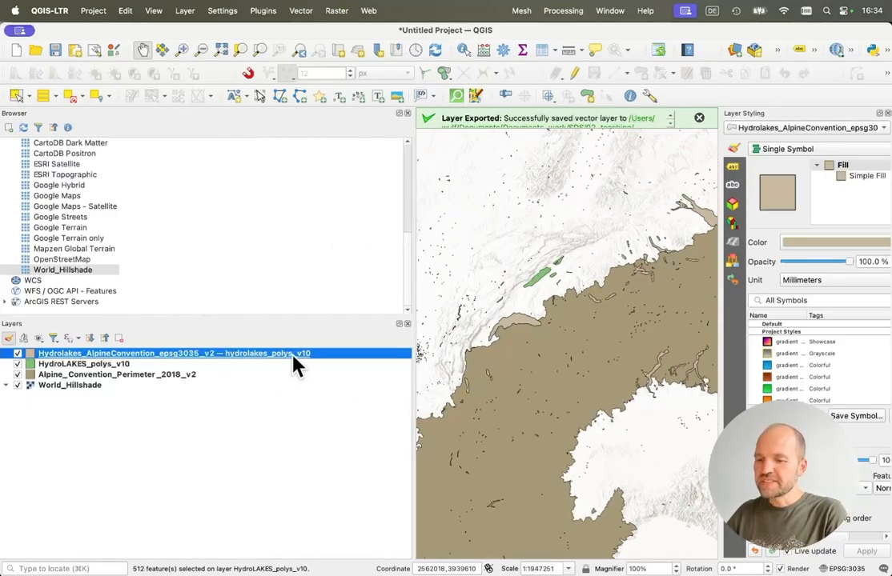
{"action": "right_click", "coordinate": [156, 366]}
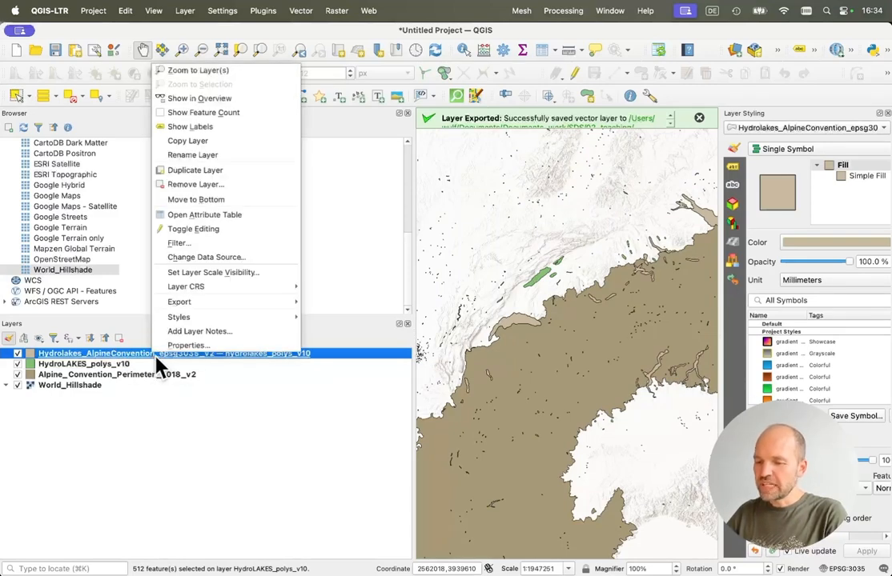
{"action": "left_click", "coordinate": [172, 346]}
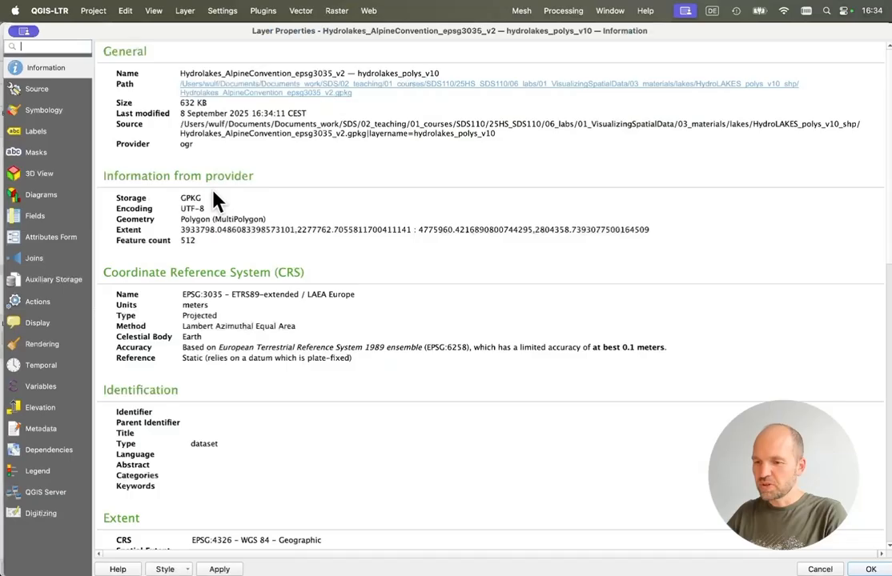
{"action": "left_click", "coordinate": [54, 89]}
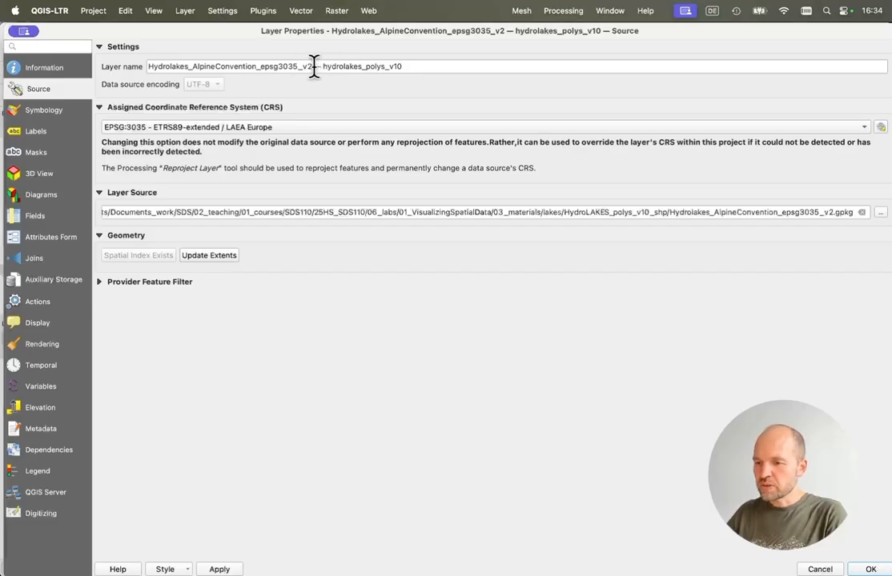
{"action": "left_click_drag", "start_coordinate": [315, 66], "coordinate": [420, 65]}
{"action": "key", "text": "BackSpace"}
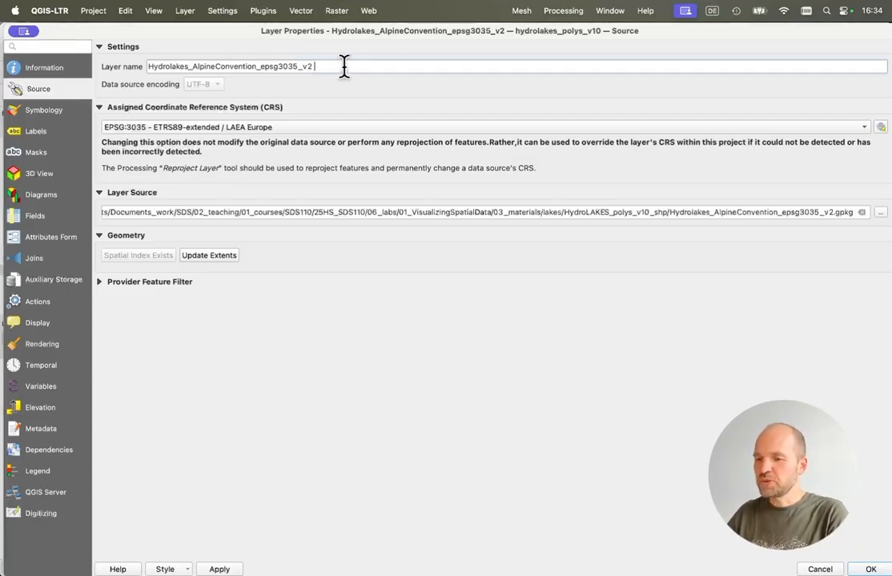
{"action": "left_click", "coordinate": [880, 571]}
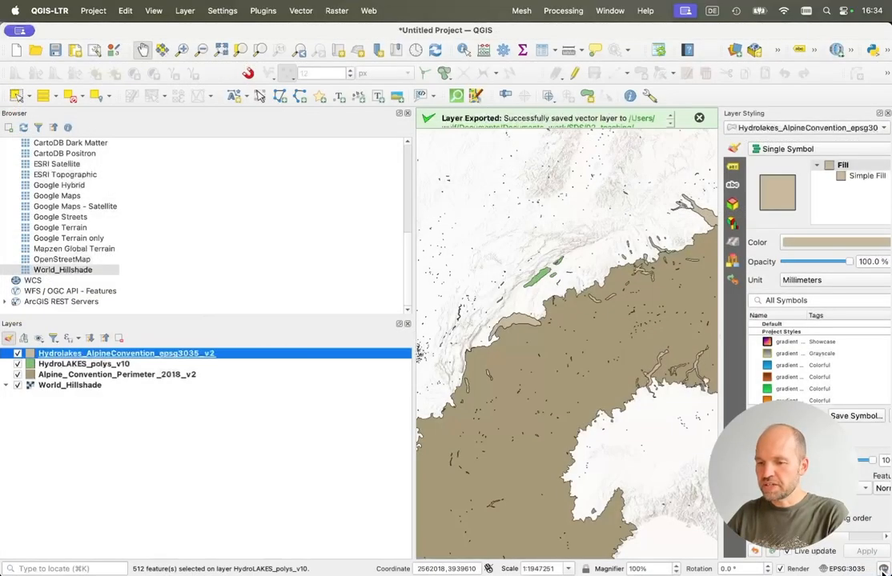
{"action": "left_click_drag", "start_coordinate": [415, 282], "coordinate": [207, 292]}
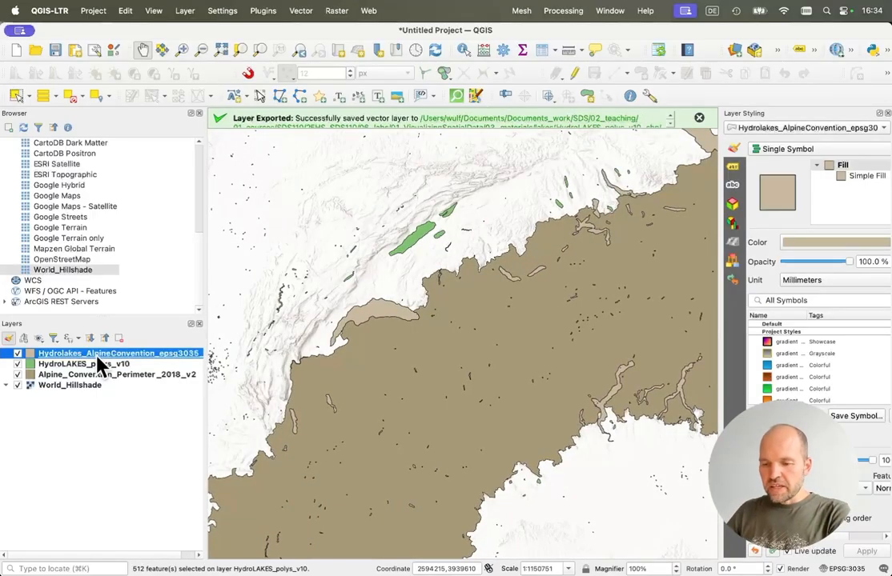
Step: Hide the HydroLAKES_polys_v10 and Alpine_Convention_Perimeter_2018_v2 layers on the map
{"action": "left_click", "coordinate": [17, 364]}
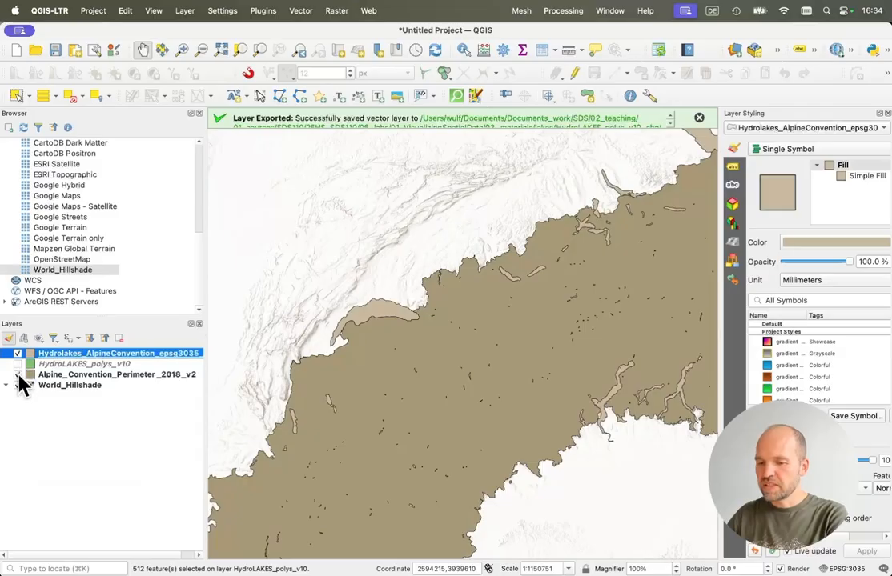
{"action": "left_click", "coordinate": [17, 375]}
Step: Review the storage format, feature count and coordinate reference system in the exported lakes layer's properties
{"action": "right_click", "coordinate": [52, 359]}
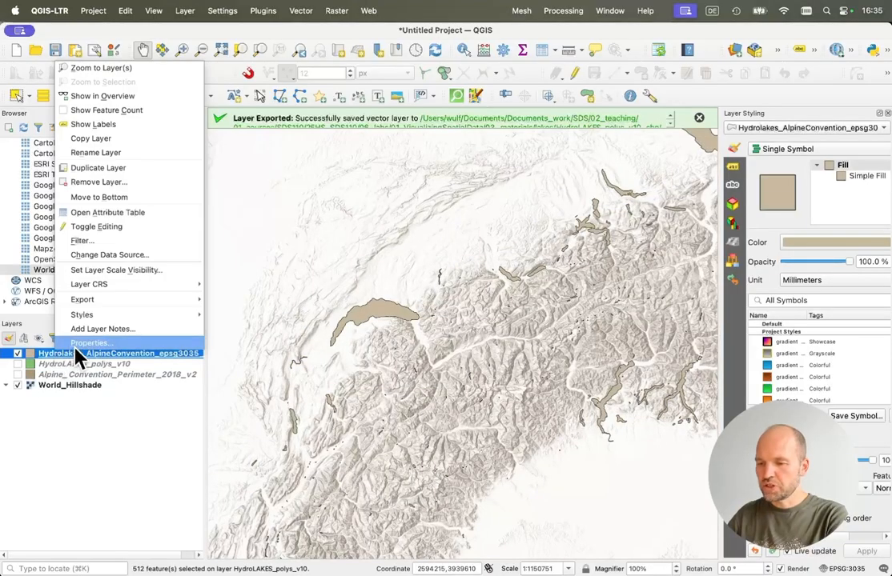
{"action": "left_click", "coordinate": [75, 349]}
{"action": "left_click", "coordinate": [52, 69]}
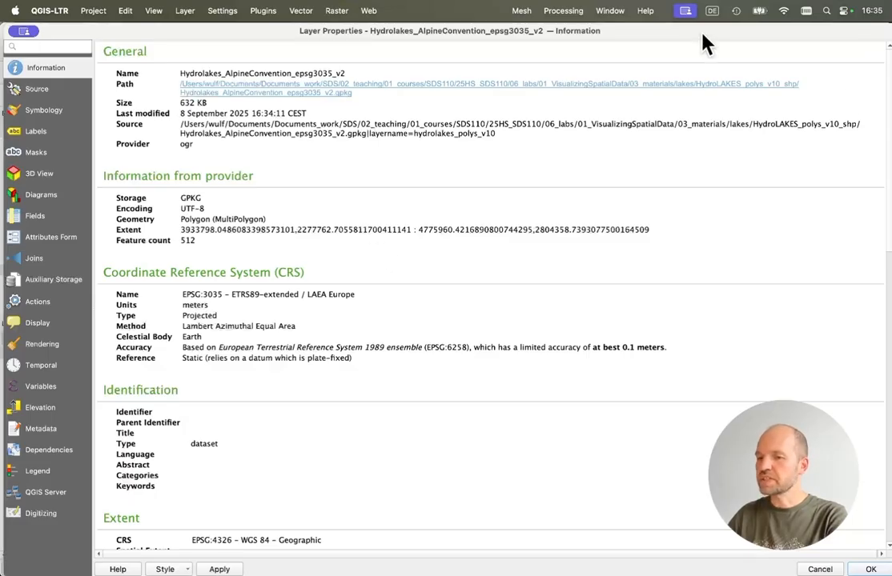
{"action": "mouse_move", "coordinate": [703, 35]}
{"action": "left_mouse_down"}
{"action": "mouse_move", "coordinate": [655, 62]}
{"action": "mouse_move", "coordinate": [647, 18]}
{"action": "mouse_move", "coordinate": [695, 39]}
{"action": "left_mouse_up"}
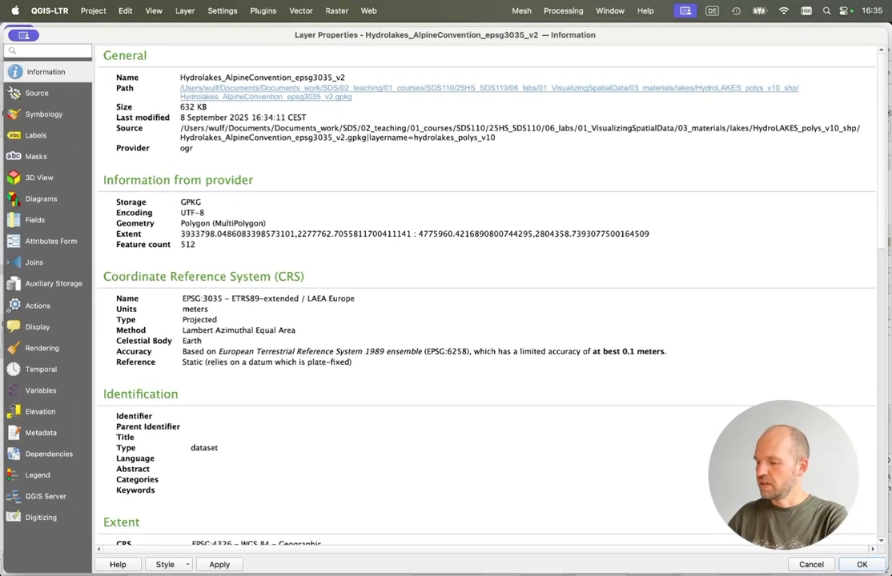
{"action": "left_click", "coordinate": [861, 564]}
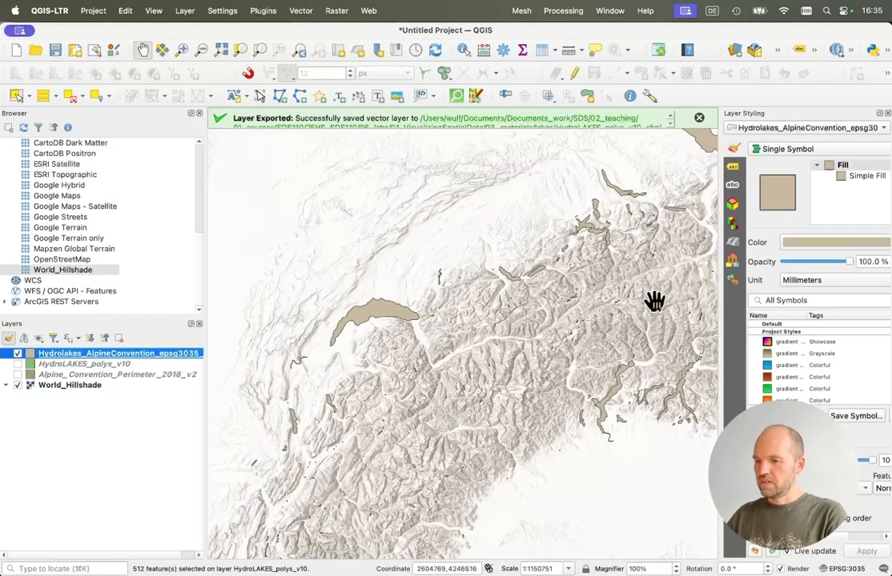
Step: Switch to Chrome and read the Lab 1 data processing instructions through the section on adding spatial data from a CSV file
{"action": "key", "text": "super+Tab"}
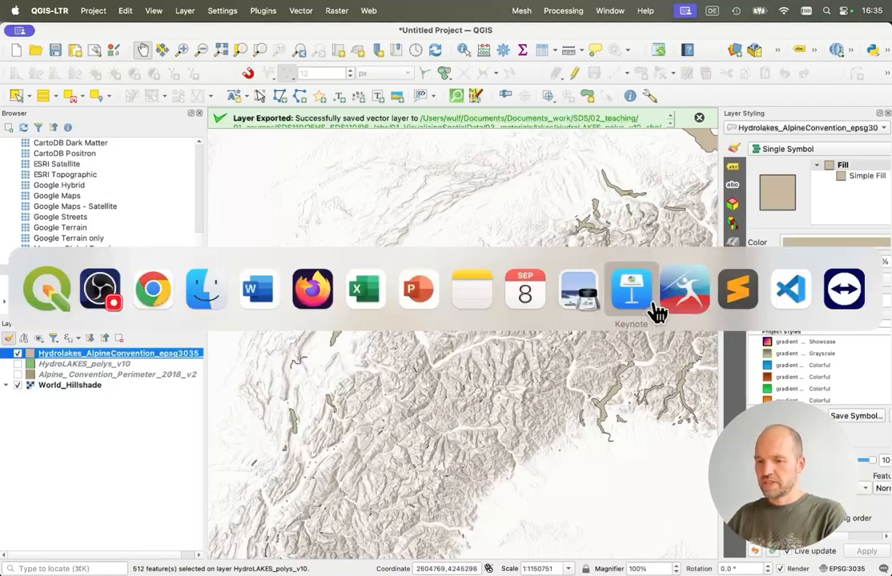
{"action": "left_click", "coordinate": [220, 308]}
{"action": "key", "text": "super+Tab"}
{"action": "left_click", "coordinate": [208, 308]}
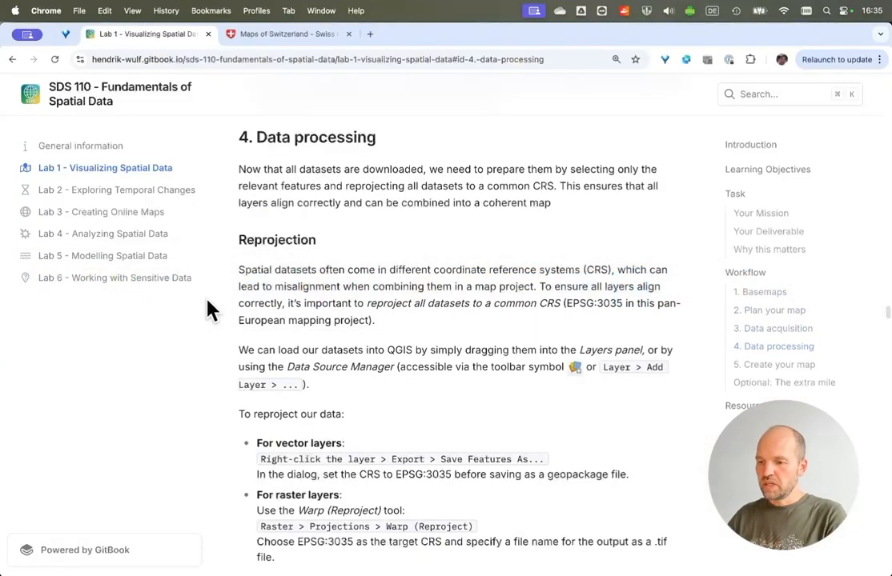
{"action": "scroll", "coordinate": [478, 332], "scroll_direction": "down", "scroll_amount": 15}
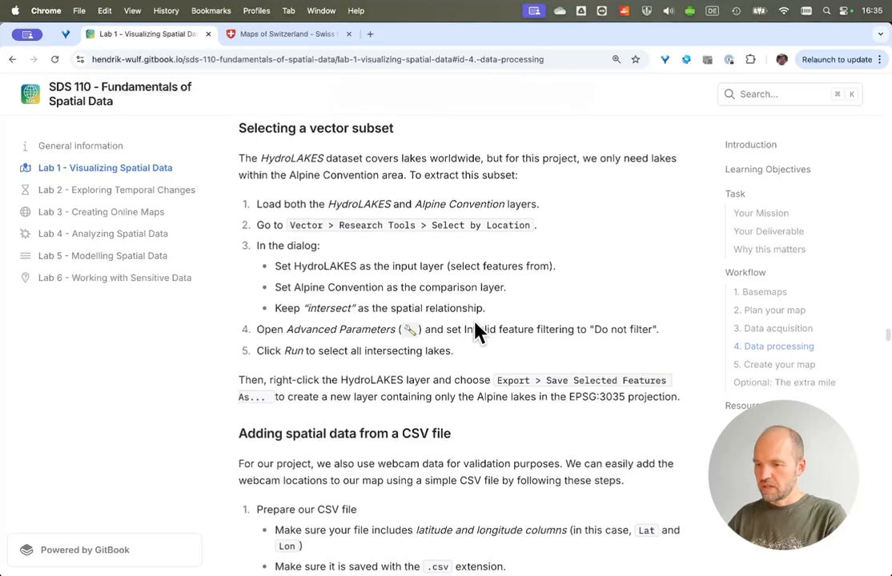
{"action": "scroll", "coordinate": [475, 320], "scroll_direction": "down", "scroll_amount": 5}
{"action": "scroll", "coordinate": [475, 324], "scroll_direction": "down", "scroll_amount": 2}
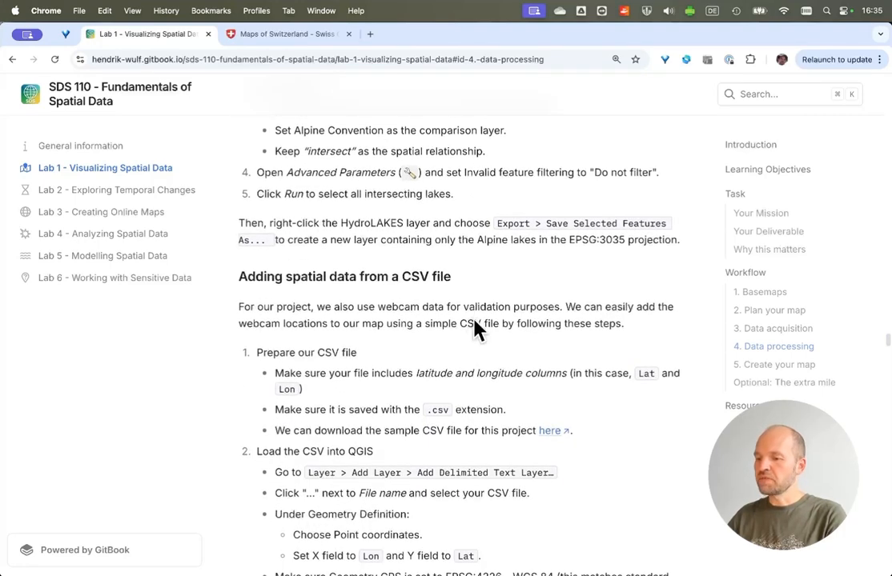
{"action": "scroll", "coordinate": [456, 302], "scroll_direction": "down", "scroll_amount": 4}
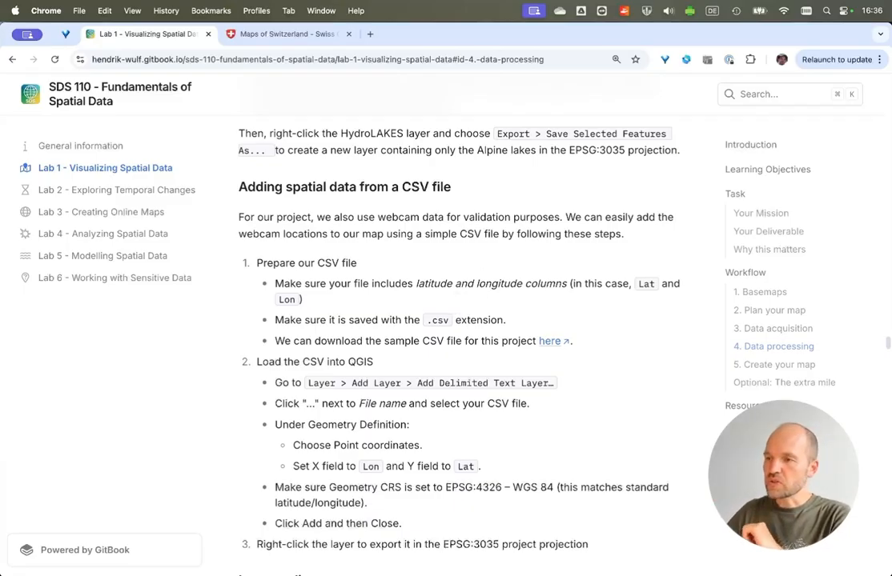
Step: Switch back to QGIS and open the data source dialog for adding a delimited text layer
{"action": "key", "text": "super+Tab"}
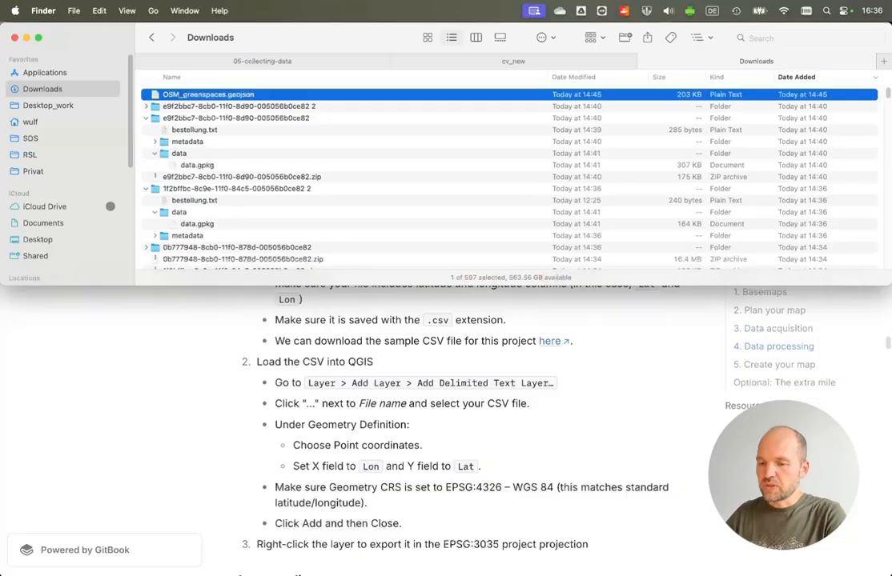
{"action": "key", "text": "super+Tab"}
{"action": "key", "text": "super+Tab"}
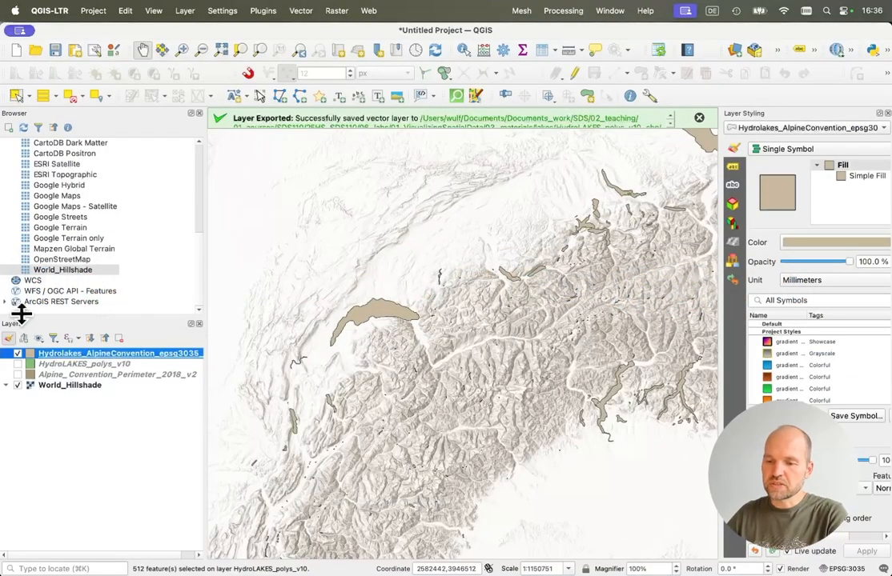
{"action": "left_click", "coordinate": [186, 10]}
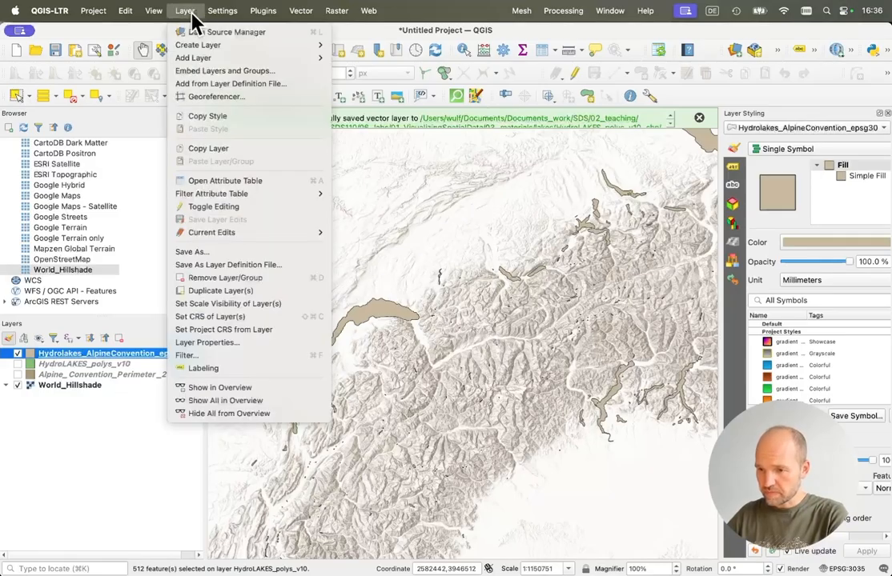
{"action": "mouse_move", "coordinate": [198, 60]}
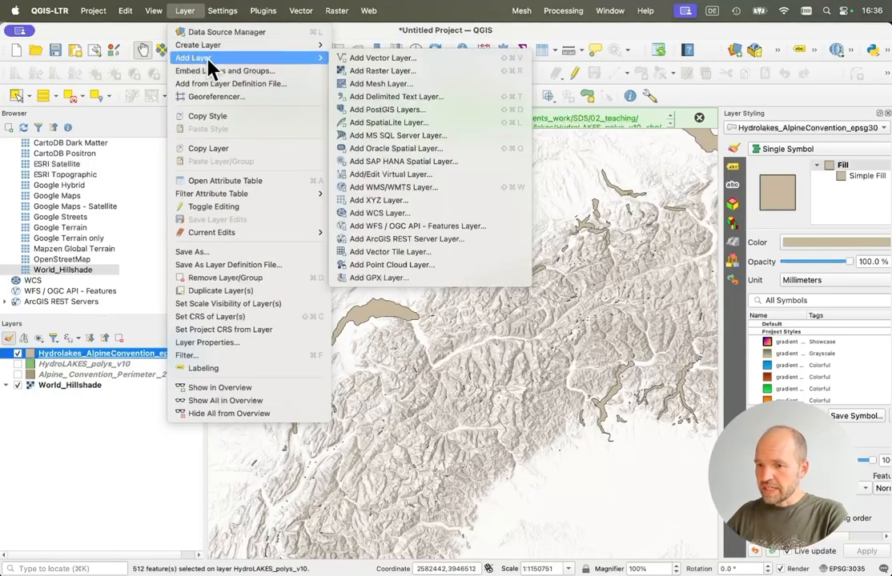
{"action": "left_click", "coordinate": [416, 98]}
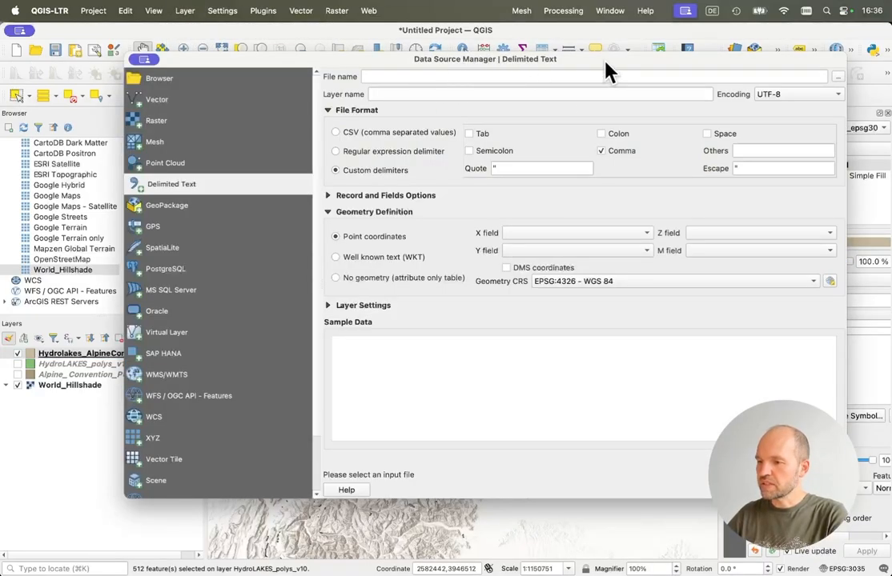
{"action": "left_click_drag", "start_coordinate": [606, 64], "coordinate": [518, 64]}
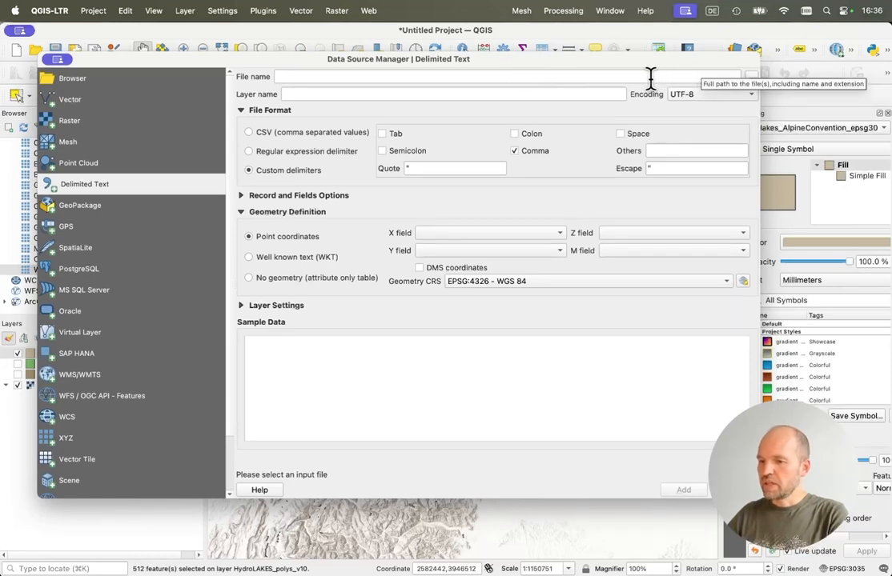
Step: Choose webcam_locations.csv from the Locations folder in 03_materials as the input file and enlarge the dialog
{"action": "left_click", "coordinate": [751, 77]}
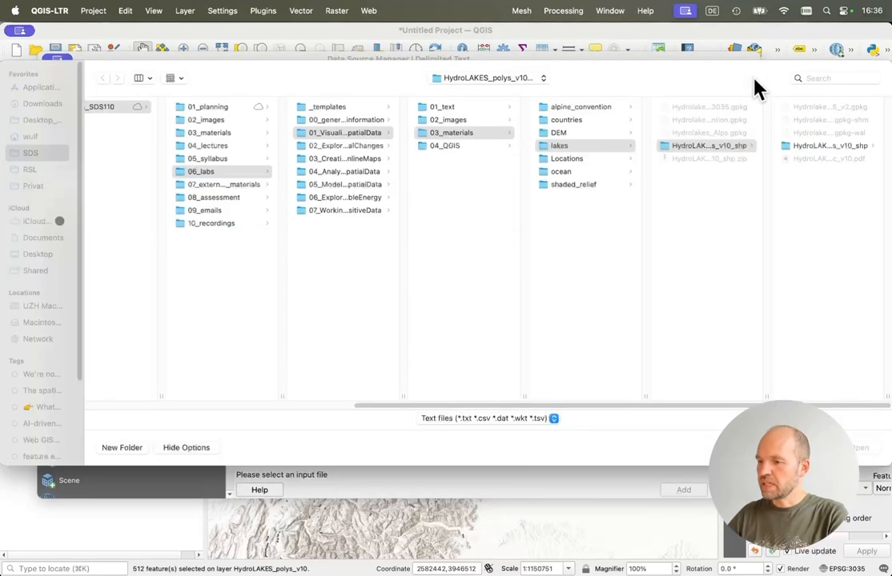
{"action": "left_click", "coordinate": [574, 159]}
{"action": "left_click", "coordinate": [698, 121]}
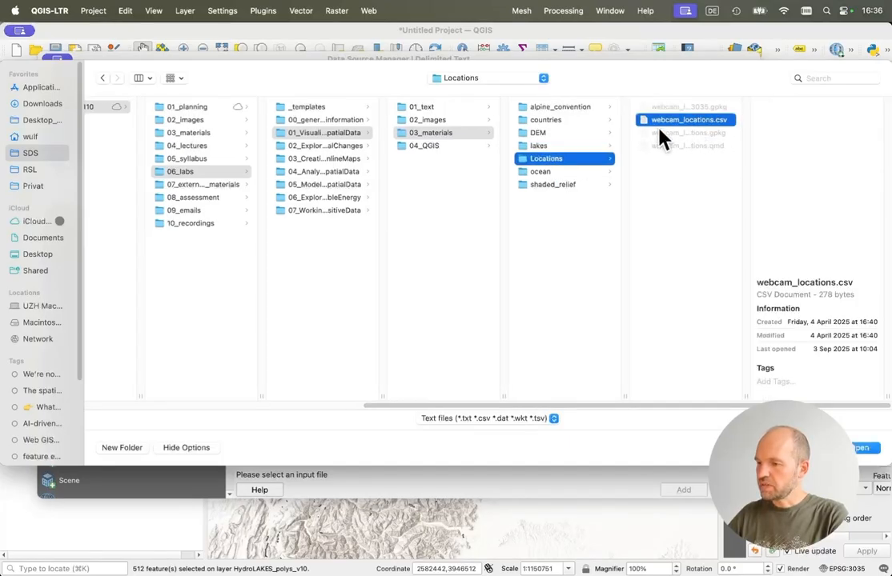
{"action": "left_click", "coordinate": [860, 449]}
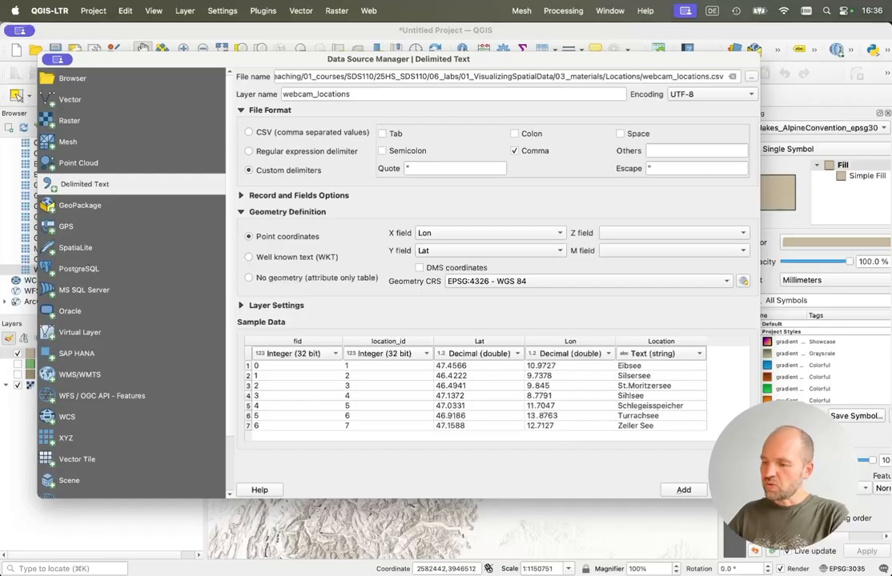
{"action": "left_click_drag", "start_coordinate": [759, 497], "coordinate": [801, 520]}
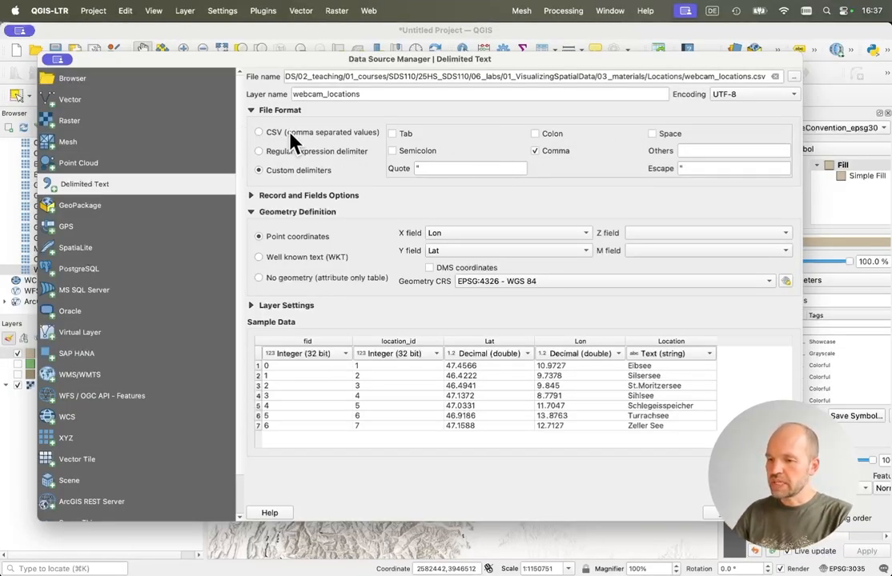
Step: Add the webcam locations as a point layer with custom comma delimiters, X field Lon, Y field Lat and EPSG:4326, and close the dialog
{"action": "left_click", "coordinate": [266, 133]}
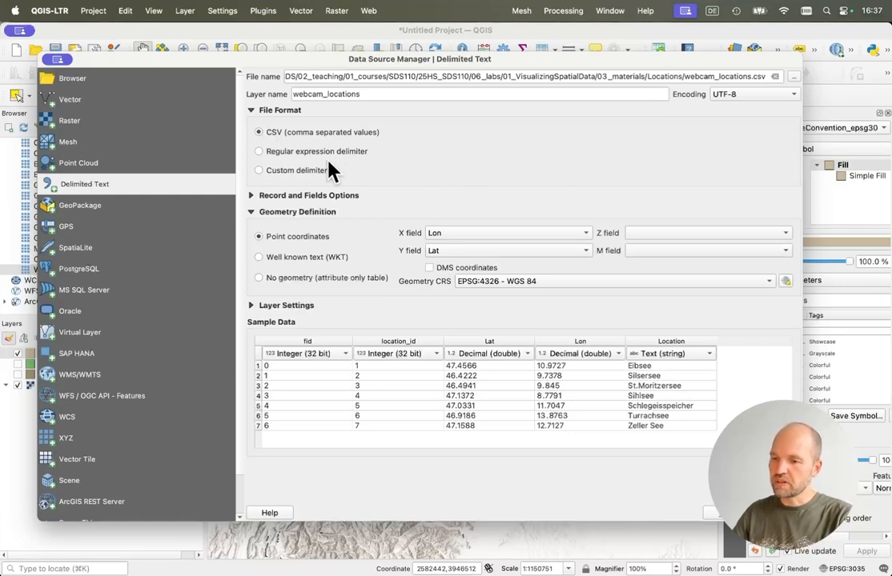
{"action": "left_click", "coordinate": [308, 178]}
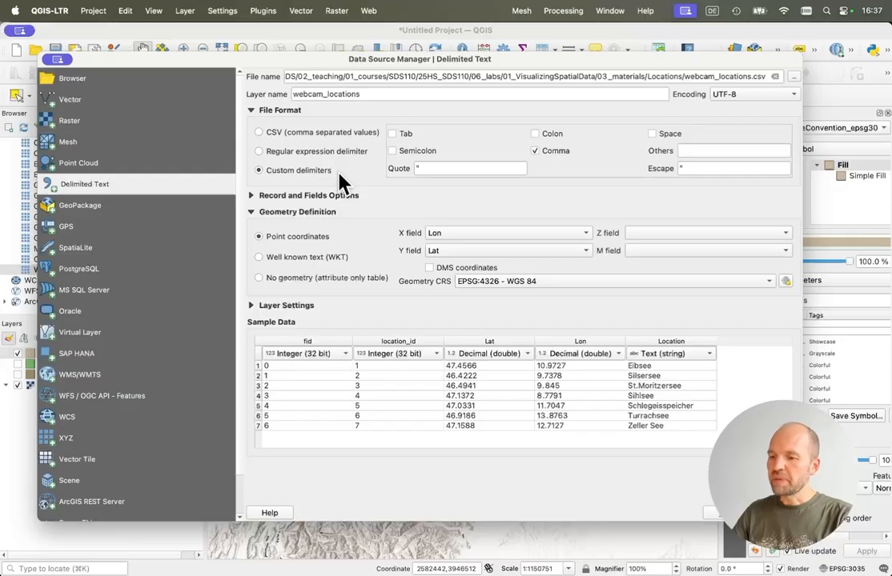
{"action": "left_click", "coordinate": [497, 234]}
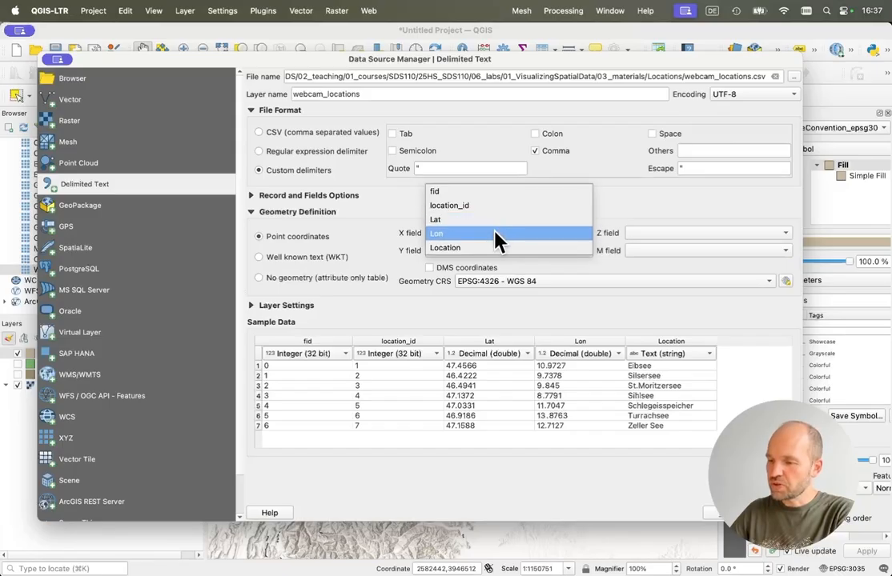
{"action": "left_click", "coordinate": [495, 236]}
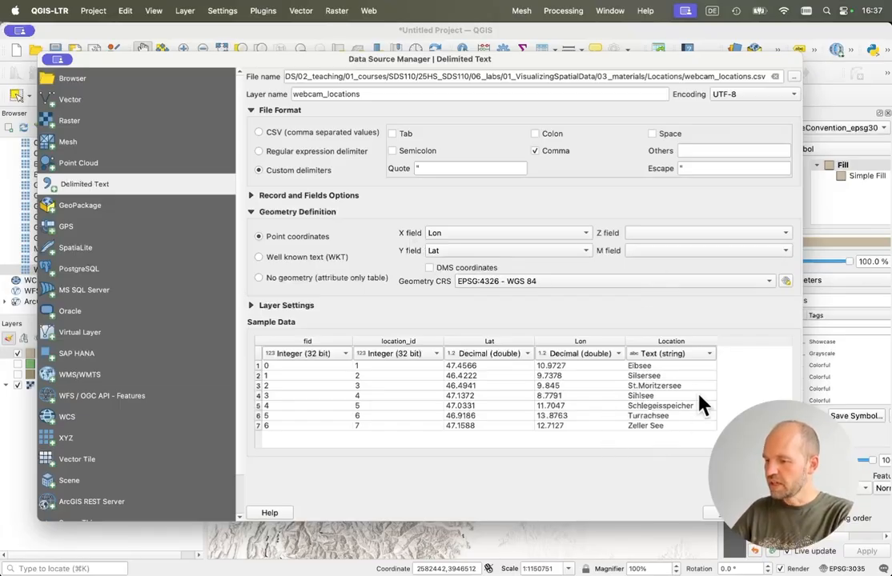
{"action": "left_click", "coordinate": [723, 522]}
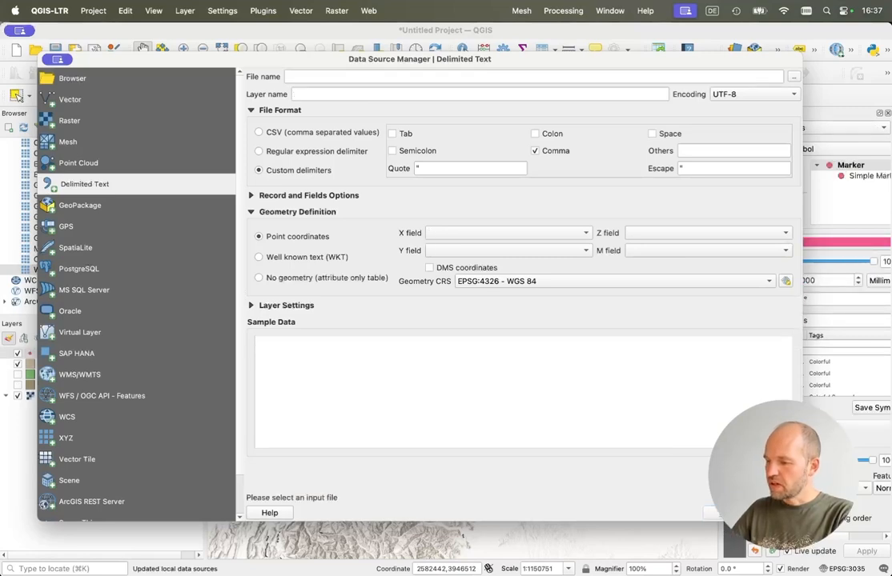
{"action": "left_click", "coordinate": [725, 513]}
{"action": "scroll", "coordinate": [575, 355], "scroll_direction": "down", "scroll_amount": 2}
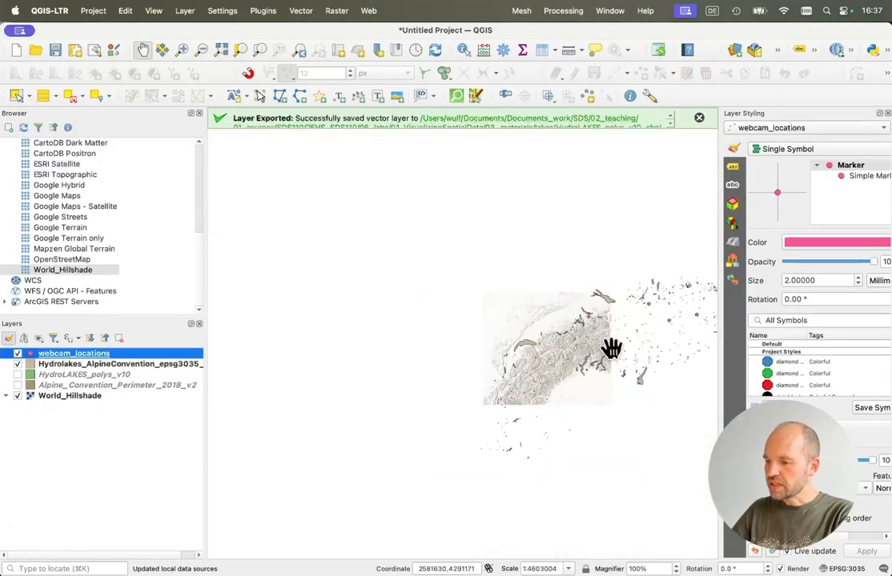
{"action": "left_click_drag", "start_coordinate": [611, 348], "coordinate": [348, 313]}
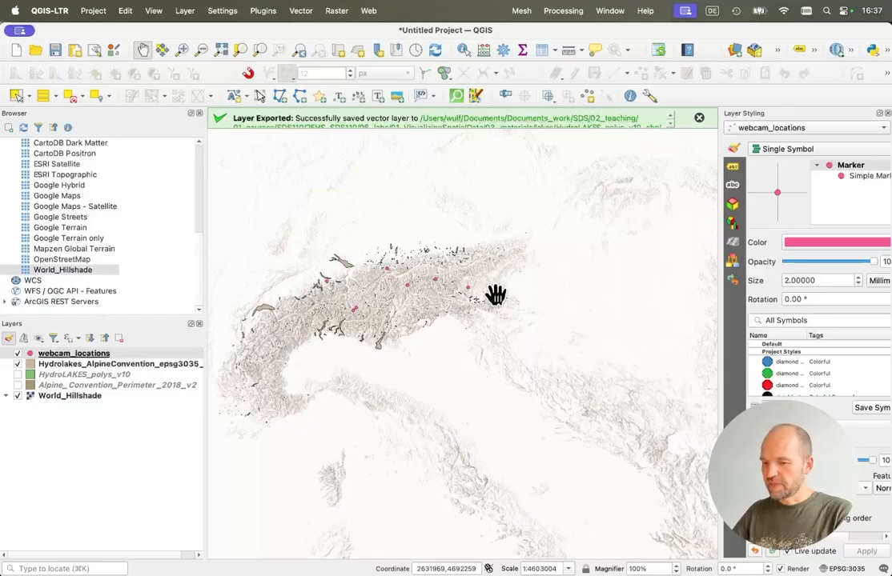
{"action": "right_click", "coordinate": [62, 357]}
{"action": "mouse_move", "coordinate": [108, 323]}
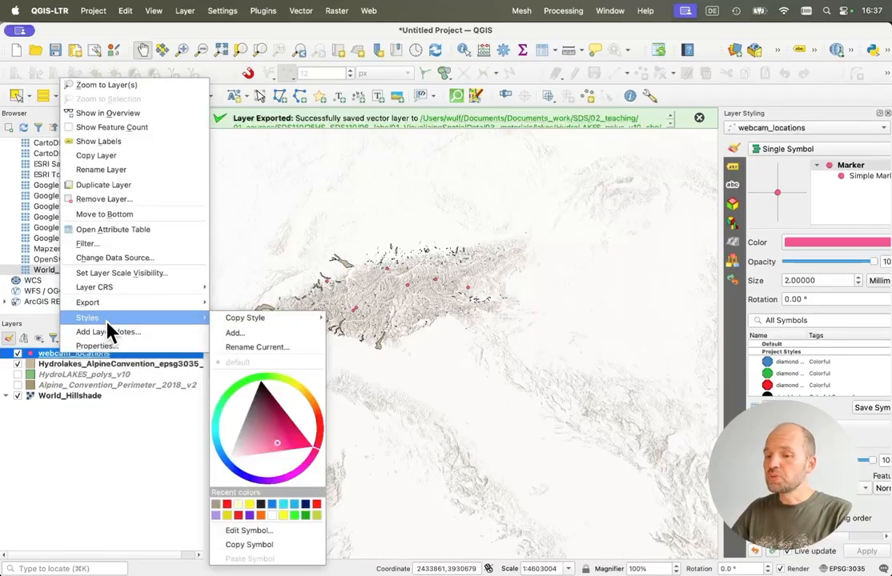
{"action": "mouse_move", "coordinate": [121, 305]}
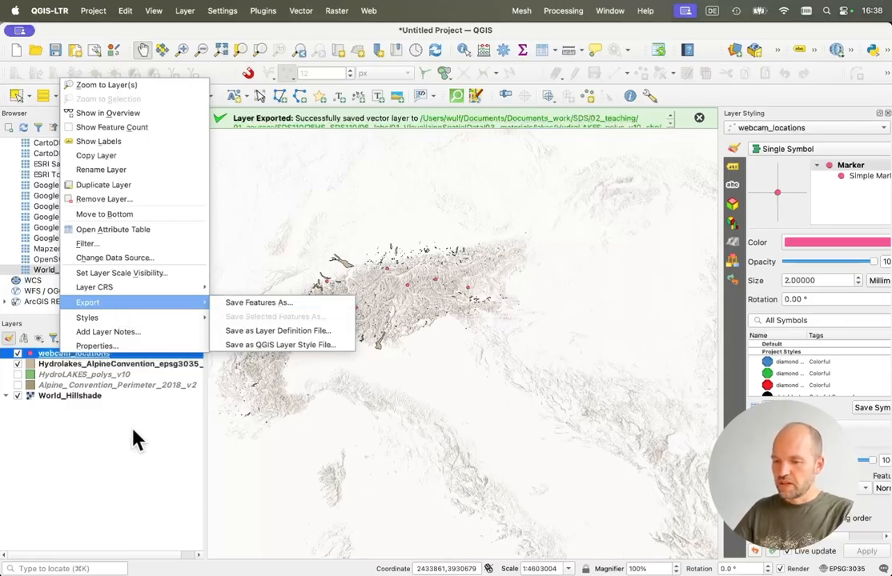
{"action": "left_click", "coordinate": [124, 462]}
Step: Switch to Chrome and read the lab instructions on layer styling, including the transparent fill for the Countries layer
{"action": "key", "text": "super+Tab"}
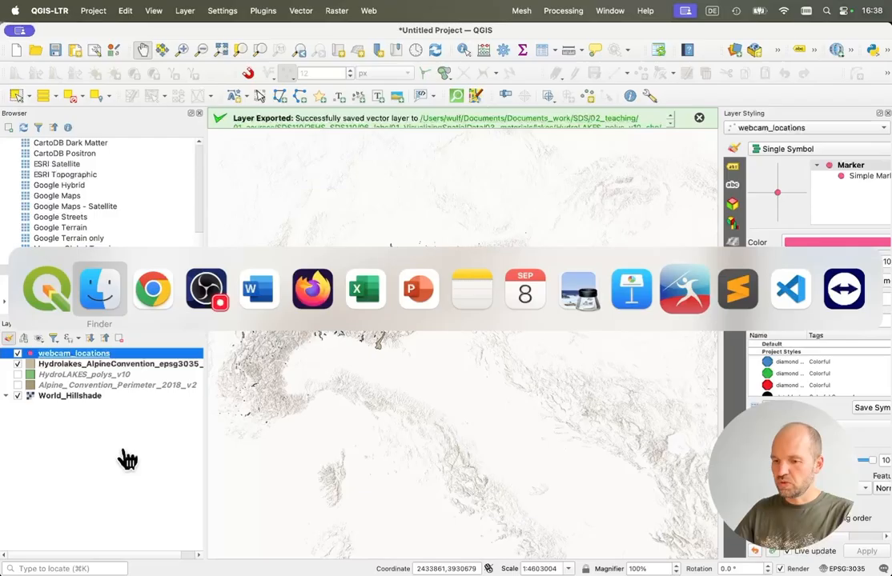
{"action": "key", "text": "super+Tab"}
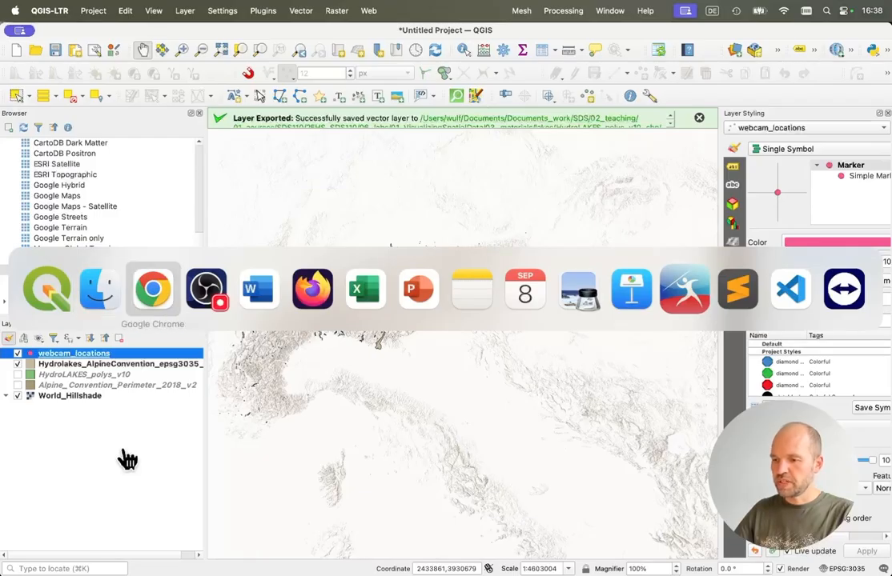
{"action": "scroll", "coordinate": [401, 396], "scroll_direction": "down", "scroll_amount": 1}
{"action": "scroll", "coordinate": [400, 397], "scroll_direction": "down", "scroll_amount": 10}
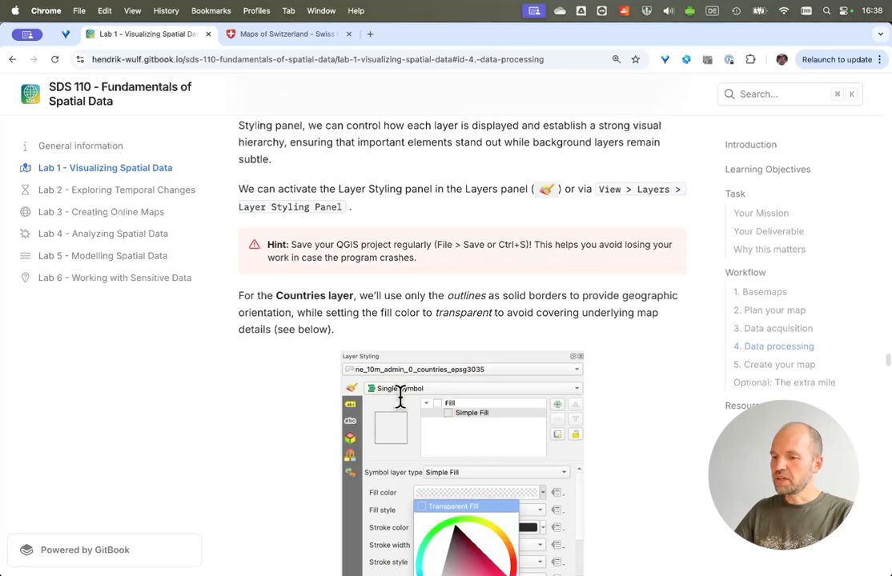
{"action": "scroll", "coordinate": [401, 397], "scroll_direction": "down", "scroll_amount": 4}
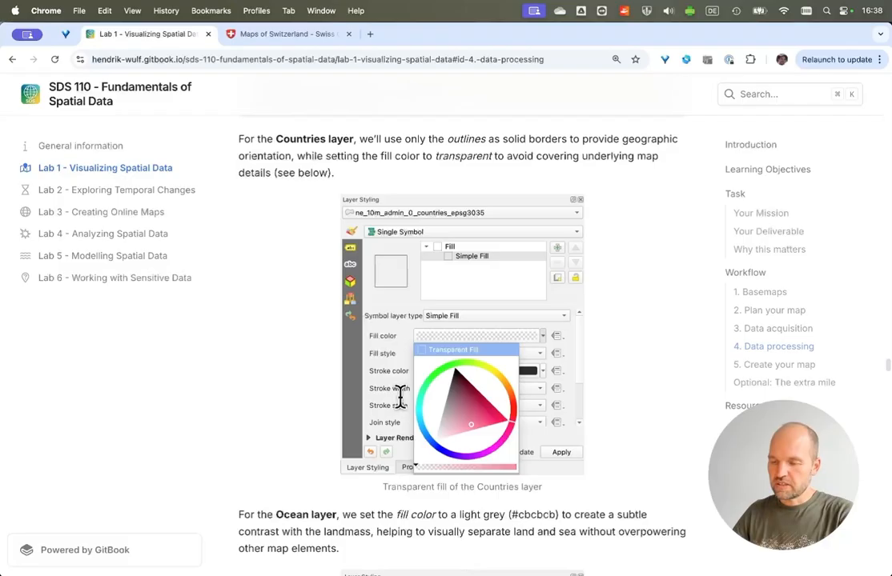
Step: Switch back to QGIS, select the Hydrolakes_AlpineConvention_epsg3035_v2 layer for styling and widen the Layer Styling area to show all its options
{"action": "key", "text": "super+Tab"}
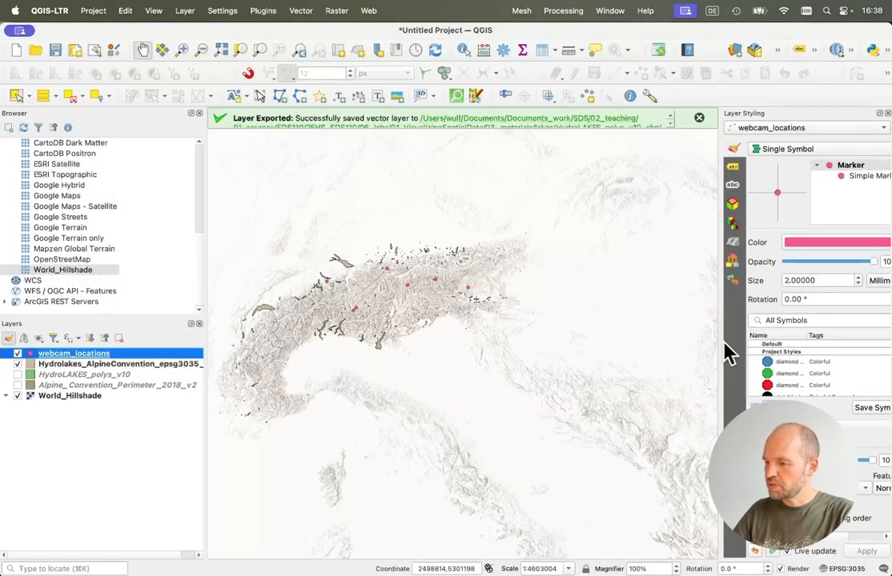
{"action": "left_click_drag", "start_coordinate": [720, 344], "coordinate": [700, 344]}
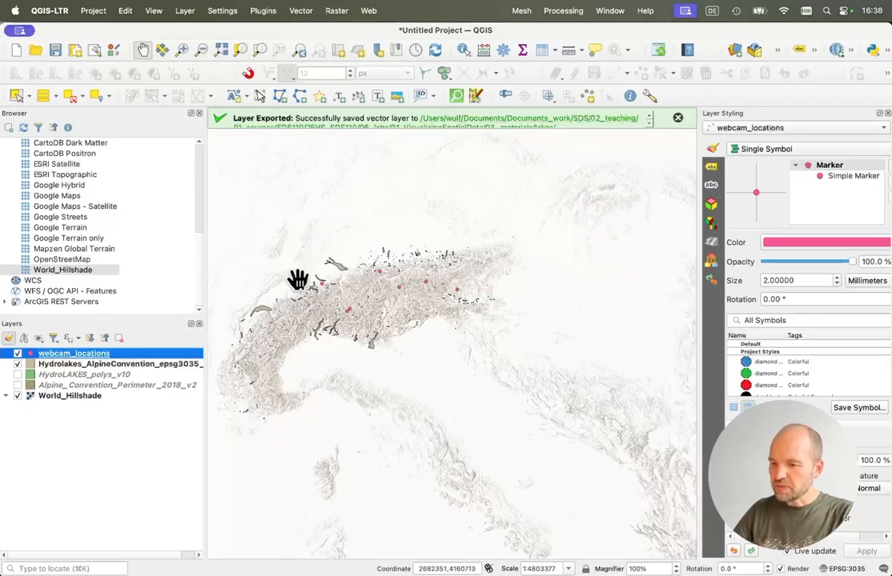
{"action": "scroll", "coordinate": [393, 291], "scroll_direction": "up", "scroll_amount": 5}
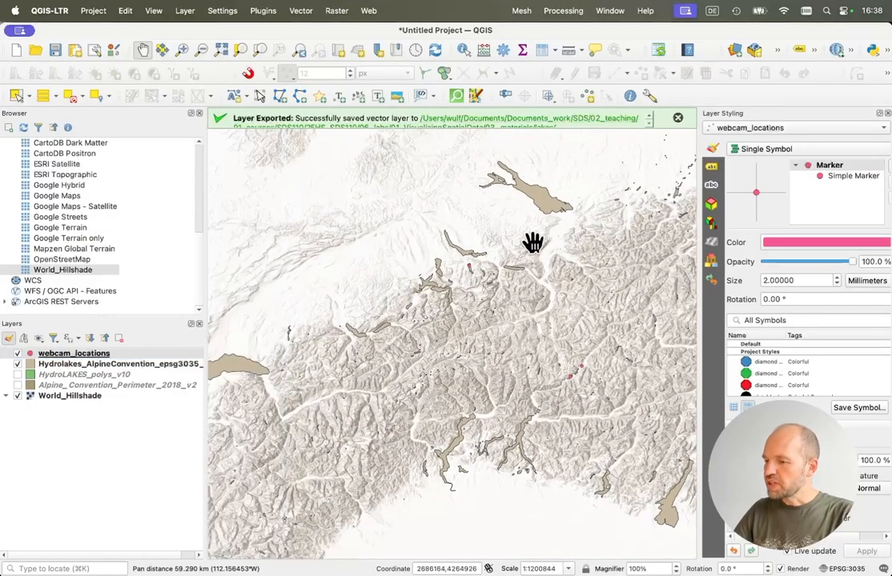
{"action": "left_click", "coordinate": [124, 372]}
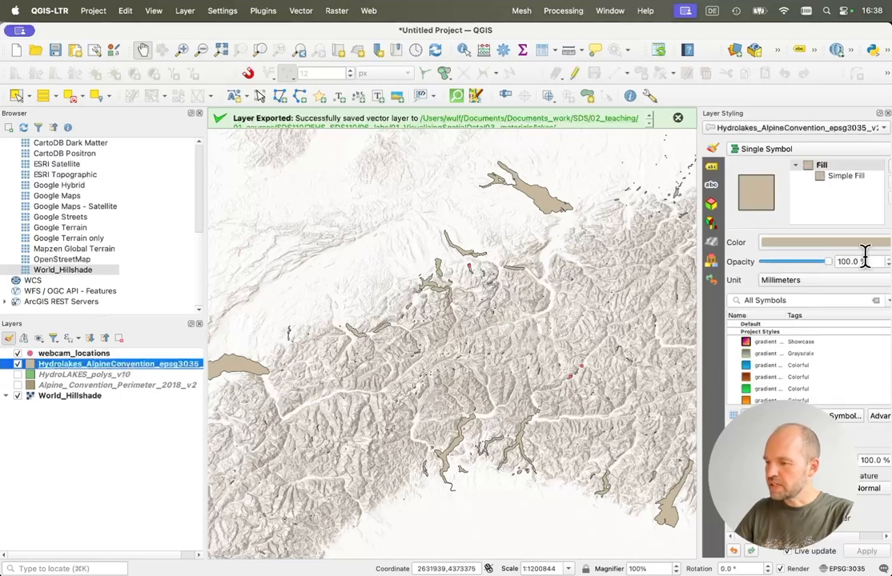
{"action": "left_click", "coordinate": [694, 325]}
{"action": "left_click_drag", "start_coordinate": [699, 324], "coordinate": [529, 336]}
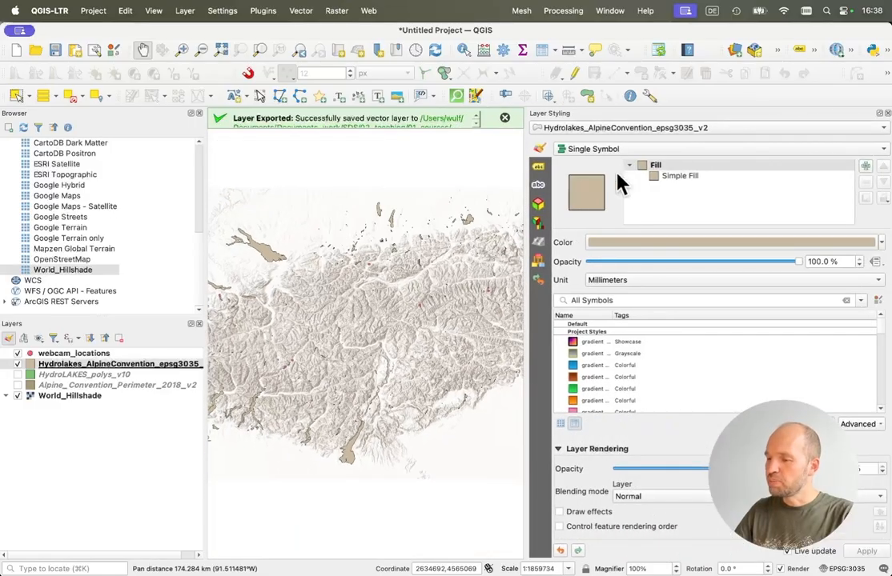
Step: Set the fill color of the Alpine lakes layer's Simple Fill to bright cyan blue
{"action": "left_click", "coordinate": [685, 177]}
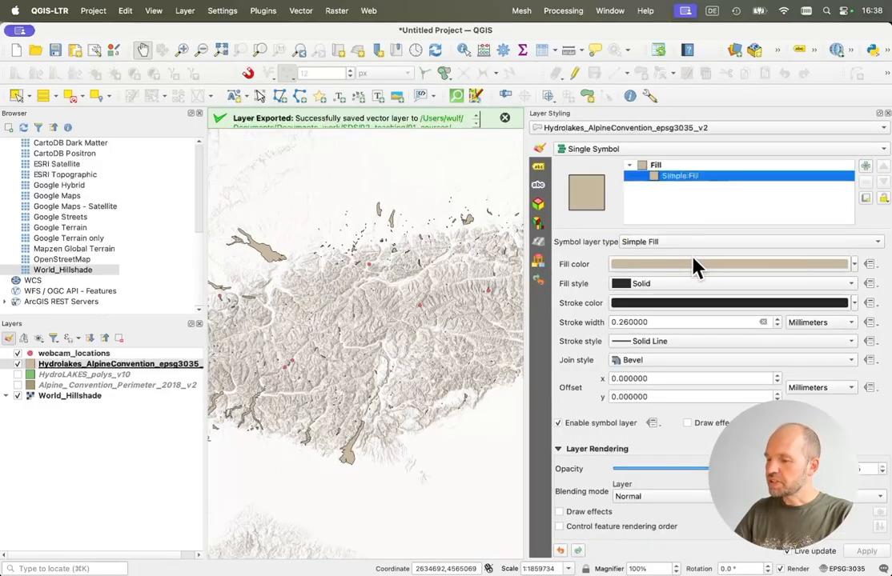
{"action": "left_click", "coordinate": [853, 263]}
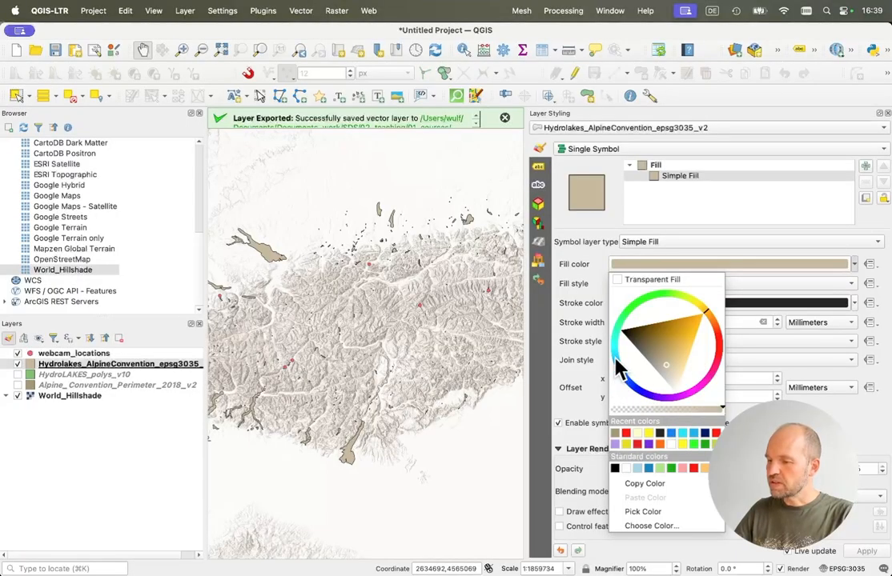
{"action": "mouse_move", "coordinate": [619, 368]}
{"action": "left_mouse_down"}
{"action": "mouse_move", "coordinate": [640, 360]}
{"action": "mouse_move", "coordinate": [629, 362]}
{"action": "left_mouse_up"}
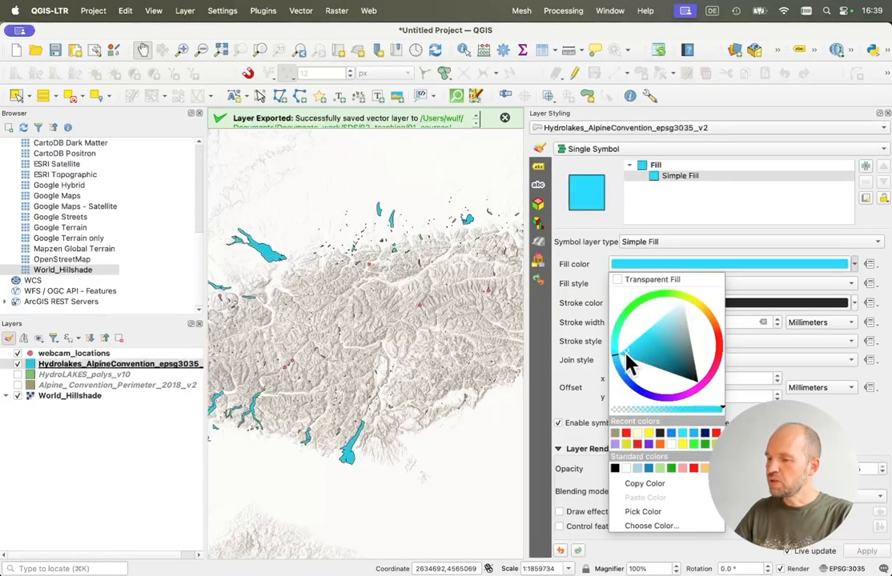
{"action": "left_click", "coordinate": [804, 288]}
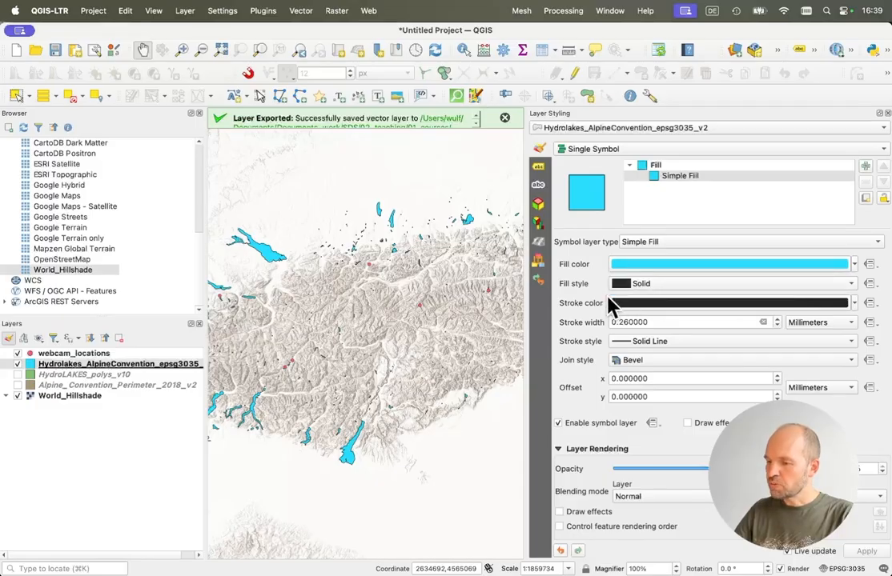
Step: Try a near-white stroke color (#f8f8f8) for the lakes layer's Simple Fill
{"action": "left_click", "coordinate": [632, 306]}
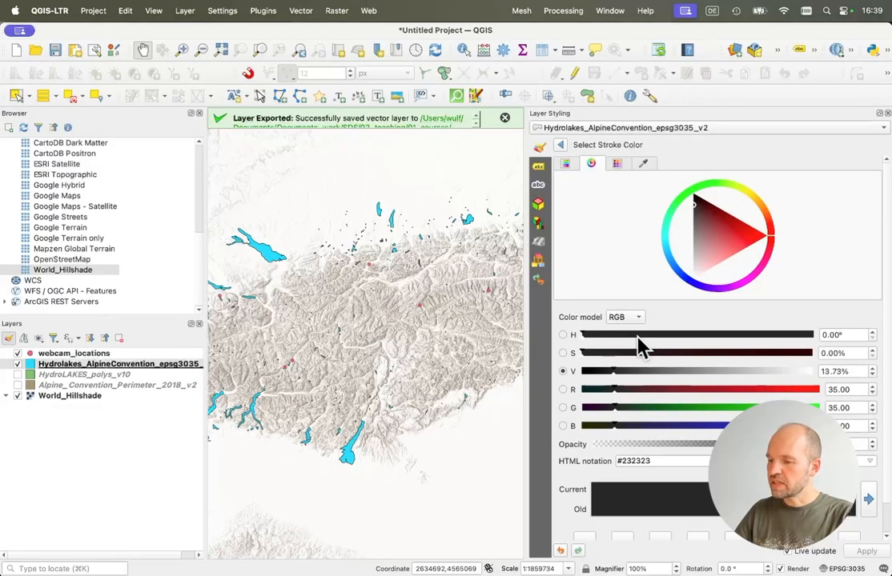
{"action": "left_click_drag", "start_coordinate": [691, 285], "coordinate": [698, 296]}
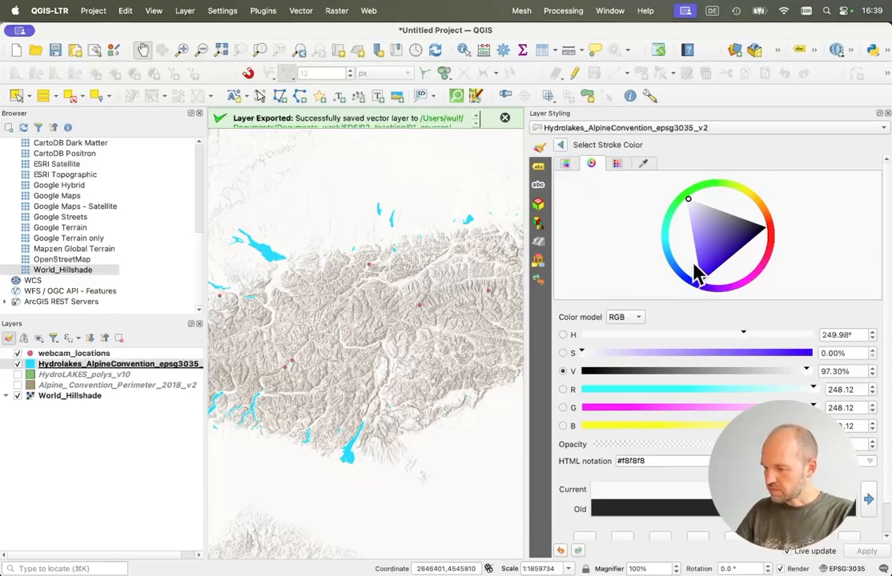
{"action": "scroll", "coordinate": [720, 296], "scroll_direction": "down", "scroll_amount": 2}
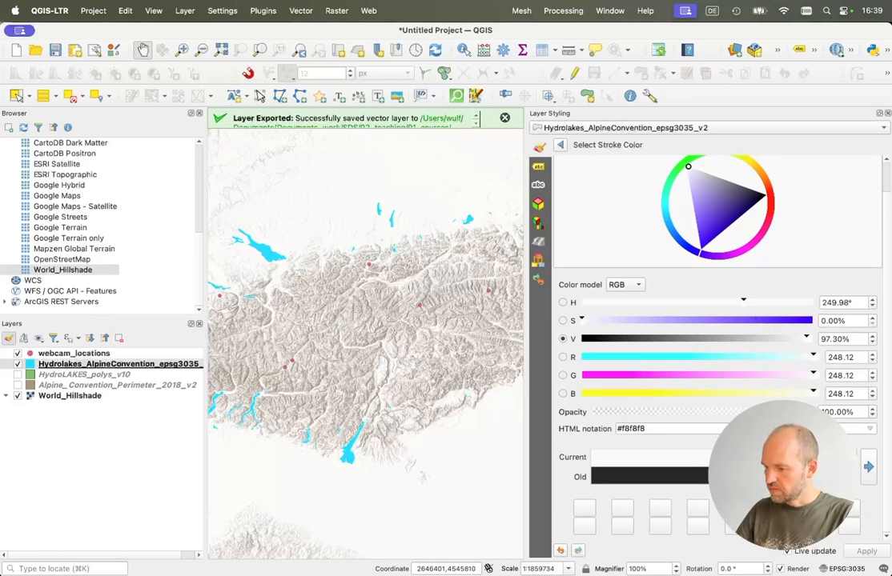
{"action": "scroll", "coordinate": [762, 367], "scroll_direction": "up", "scroll_amount": 2}
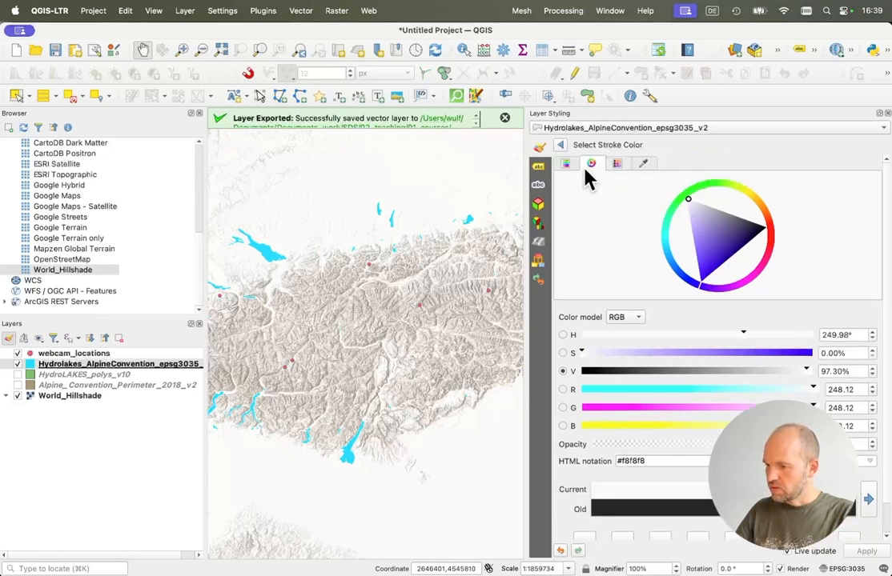
{"action": "left_click", "coordinate": [559, 145]}
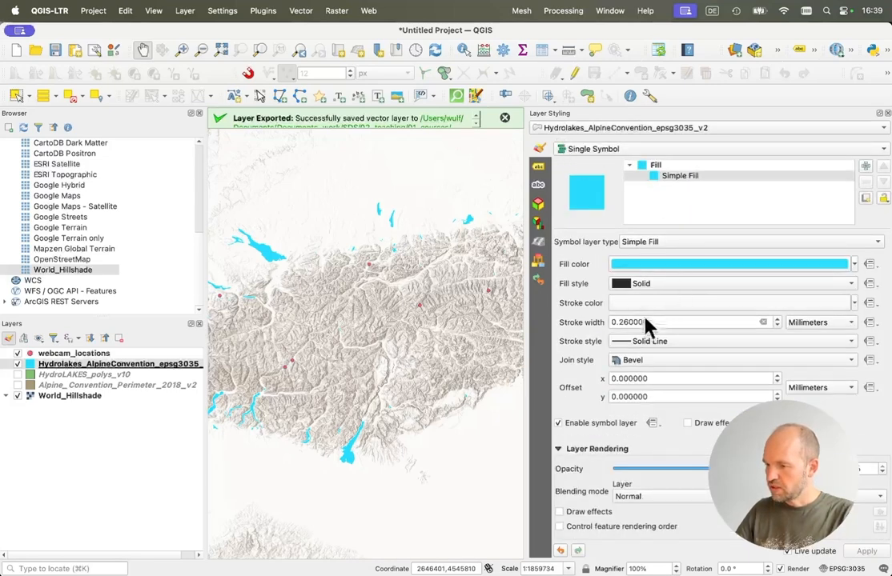
Step: Set the lakes layer's stroke color to blue (#175cfd) and check the outlines on large and small lakes in the map
{"action": "left_click", "coordinate": [705, 304]}
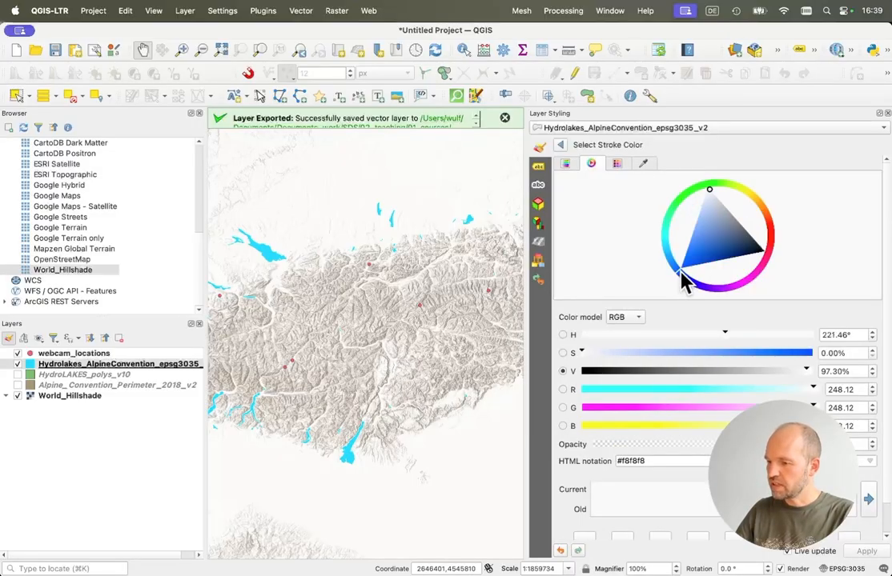
{"action": "left_click_drag", "start_coordinate": [687, 276], "coordinate": [683, 261]}
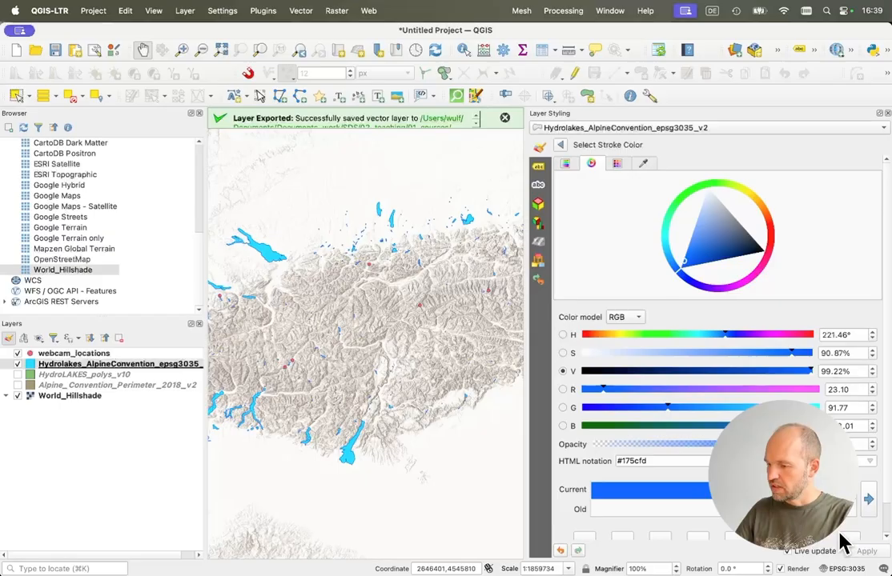
{"action": "scroll", "coordinate": [624, 492], "scroll_direction": "down", "scroll_amount": 1}
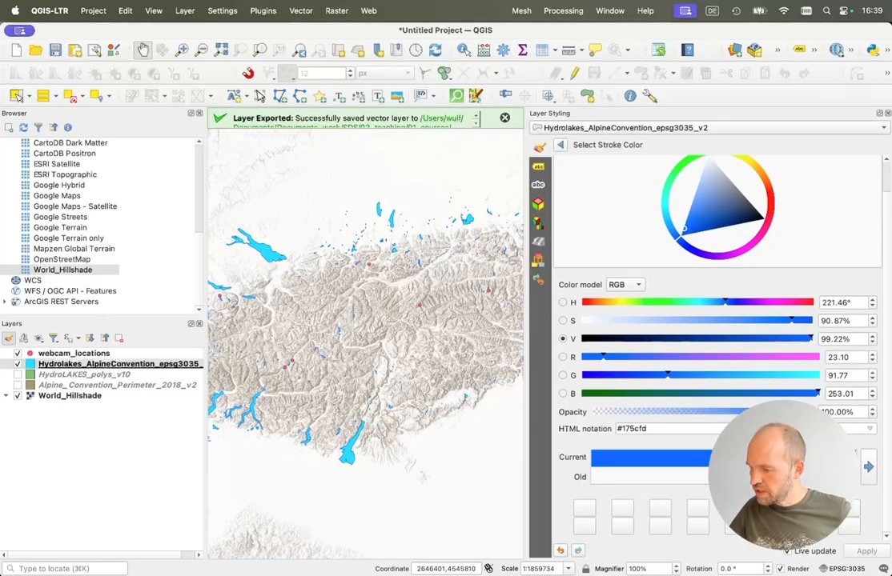
{"action": "scroll", "coordinate": [260, 258], "scroll_direction": "up", "scroll_amount": 3}
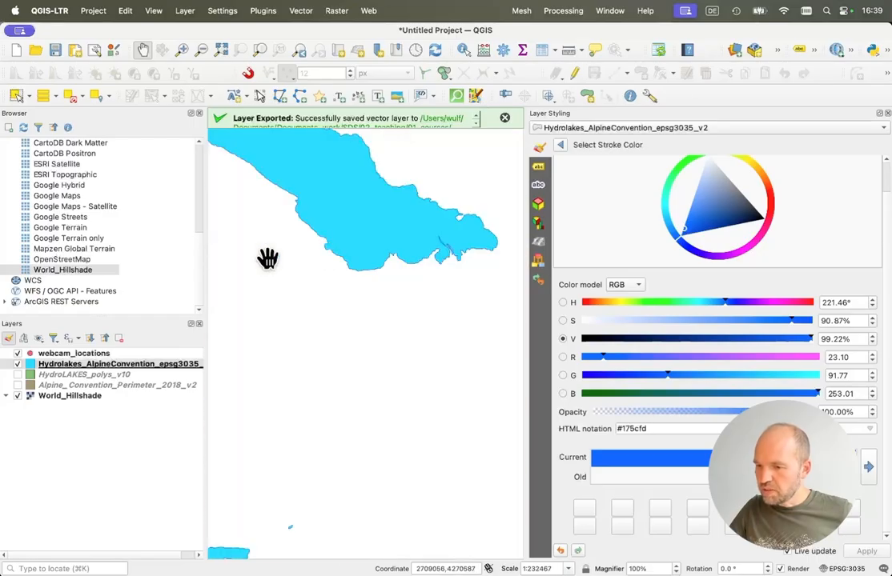
{"action": "scroll", "coordinate": [364, 253], "scroll_direction": "up", "scroll_amount": 1}
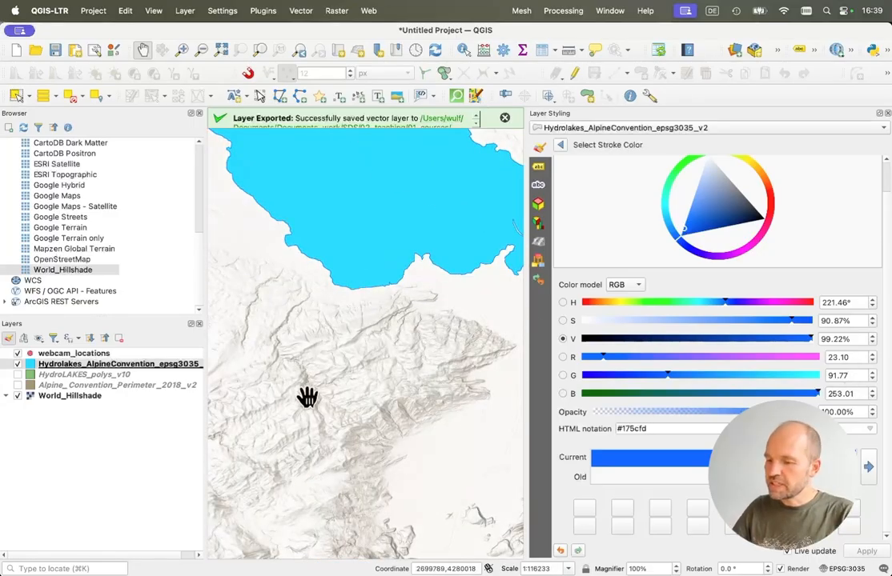
{"action": "scroll", "coordinate": [303, 405], "scroll_direction": "down", "scroll_amount": 3}
{"action": "mouse_move", "coordinate": [300, 411]}
{"action": "left_mouse_down"}
{"action": "mouse_move", "coordinate": [309, 414]}
{"action": "mouse_move", "coordinate": [377, 314]}
{"action": "left_mouse_up"}
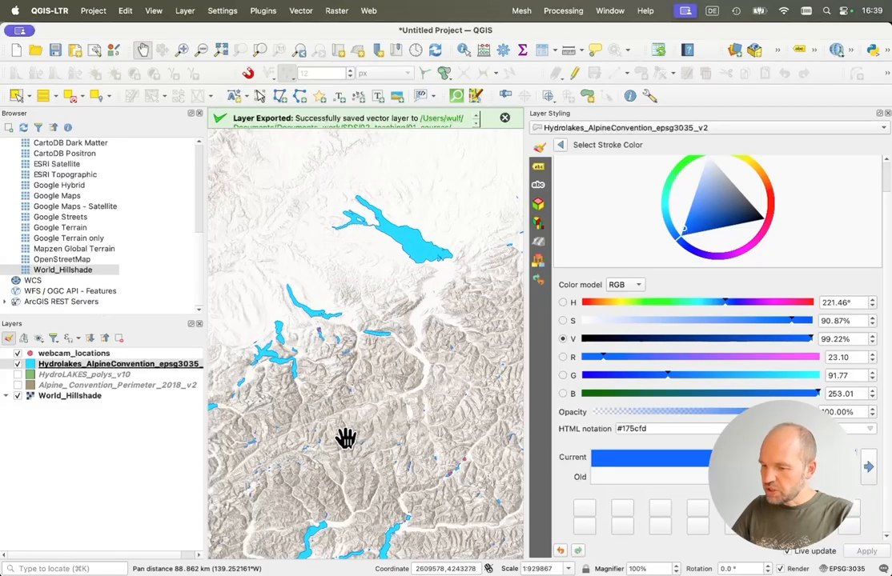
{"action": "left_click_drag", "start_coordinate": [344, 438], "coordinate": [439, 349]}
{"action": "left_click_drag", "start_coordinate": [316, 430], "coordinate": [352, 406]}
{"action": "scroll", "coordinate": [368, 381], "scroll_direction": "up", "scroll_amount": 3}
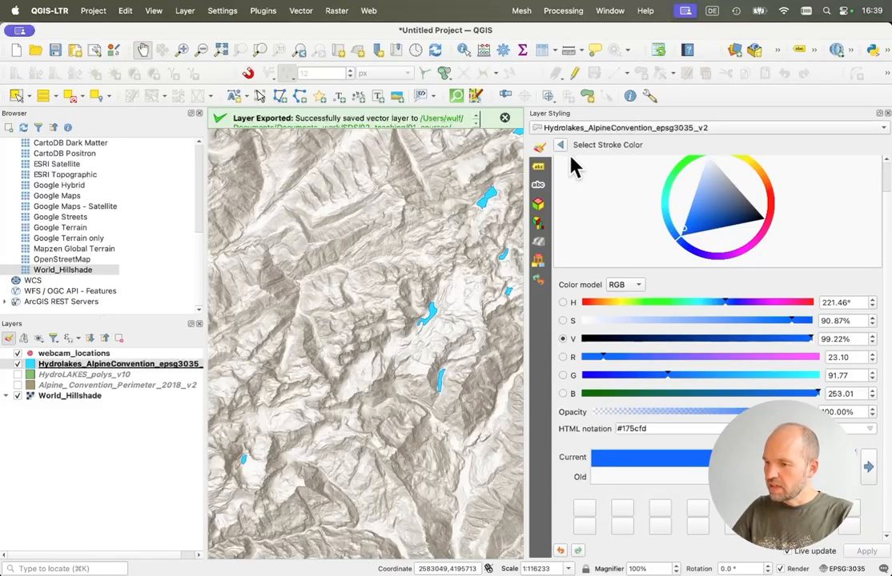
{"action": "left_click", "coordinate": [562, 146]}
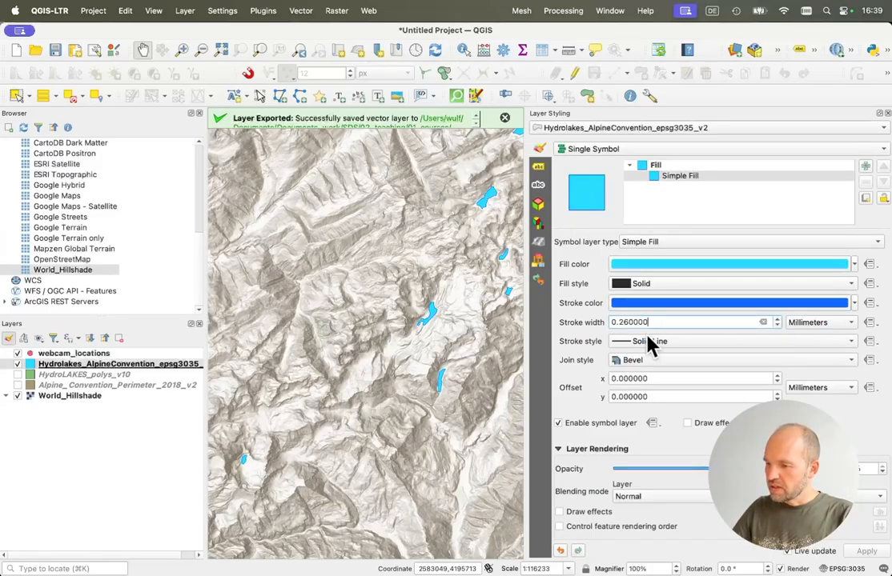
Step: Set the lakes' stroke width to 2.0 millimeters and check the outlines across the whole Alpine area
{"action": "left_click_drag", "start_coordinate": [629, 322], "coordinate": [612, 322]}
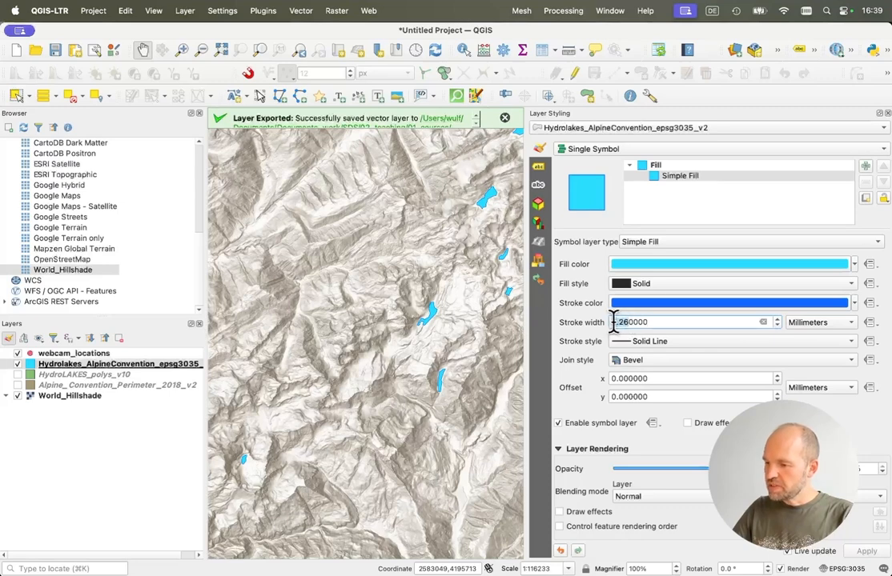
{"action": "type", "text": "23"}
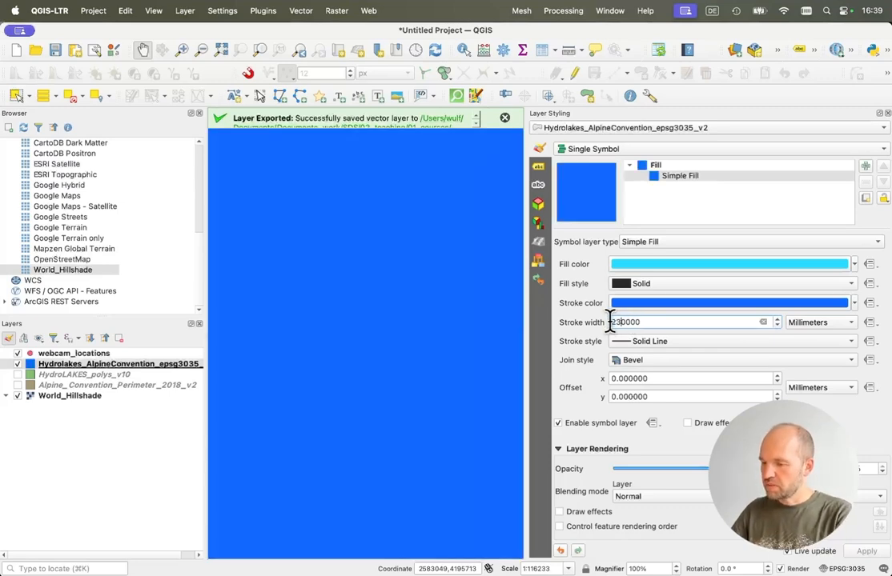
{"action": "type", "text": "."}
{"action": "key", "text": "BackSpace"}
{"action": "key", "text": "BackSpace"}
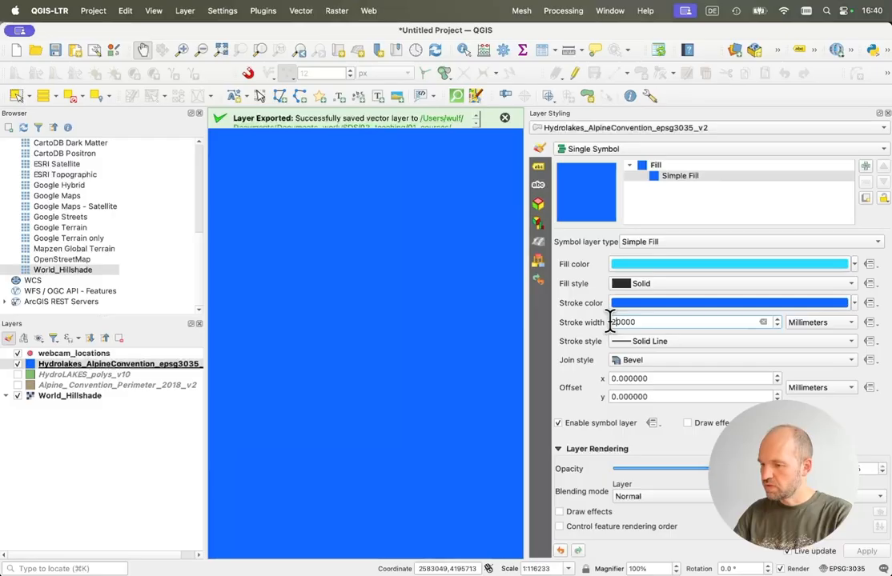
{"action": "type", "text": "."}
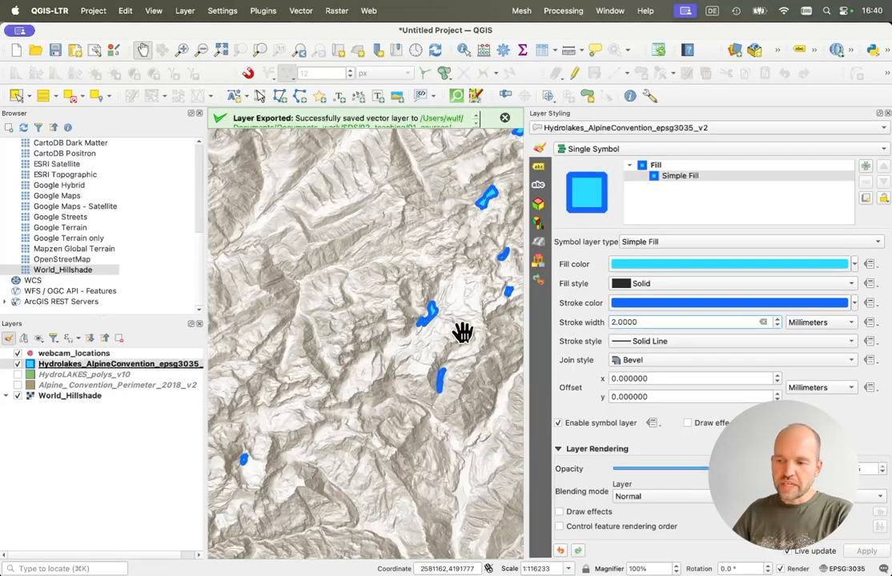
{"action": "scroll", "coordinate": [458, 330], "scroll_direction": "down", "scroll_amount": 3}
{"action": "left_click_drag", "start_coordinate": [463, 374], "coordinate": [405, 352]}
{"action": "scroll", "coordinate": [405, 352], "scroll_direction": "down", "scroll_amount": 1}
{"action": "scroll", "coordinate": [328, 385], "scroll_direction": "down", "scroll_amount": 1}
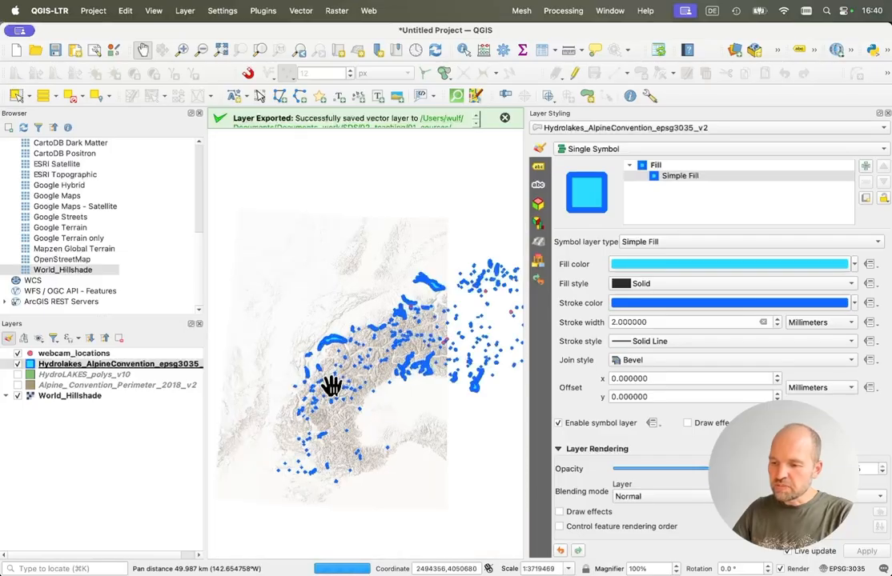
{"action": "left_click_drag", "start_coordinate": [331, 385], "coordinate": [373, 369]}
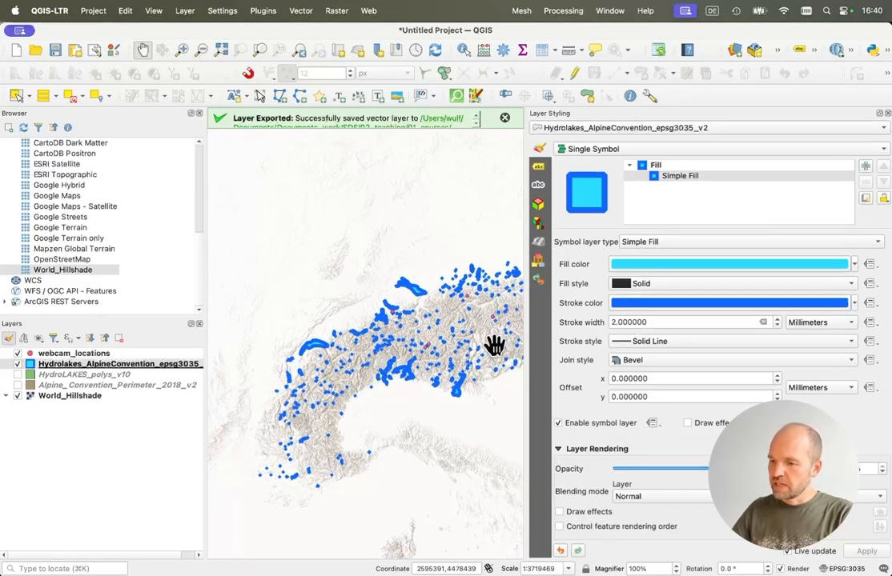
Step: Make the Alpine_Convention_Perimeter_2018_v2 layer visible and select it for styling
{"action": "left_click", "coordinate": [98, 355]}
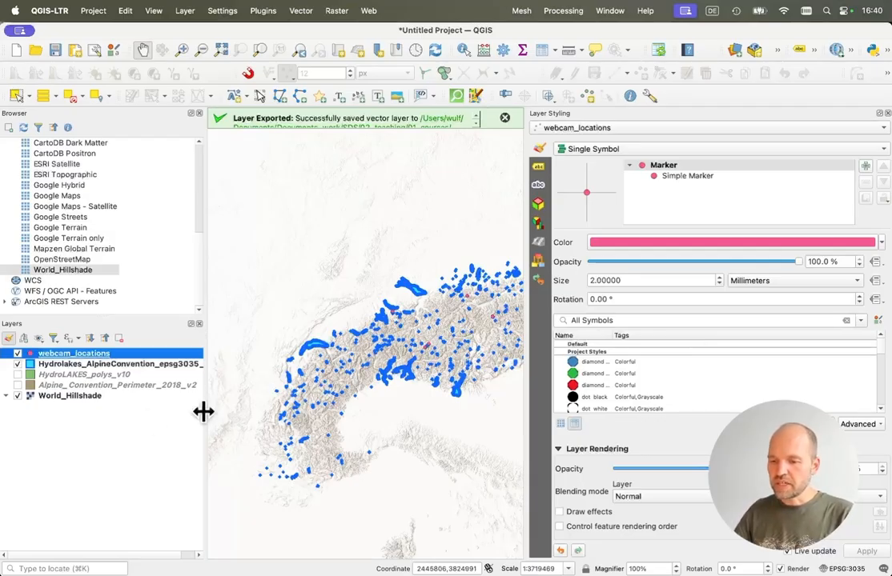
{"action": "left_click", "coordinate": [19, 386]}
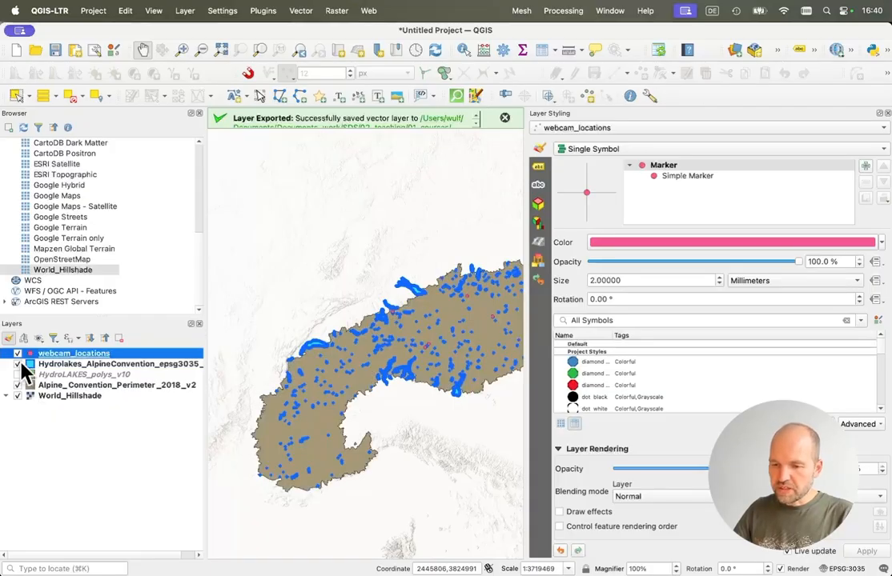
{"action": "left_click", "coordinate": [23, 365]}
{"action": "left_click", "coordinate": [61, 388]}
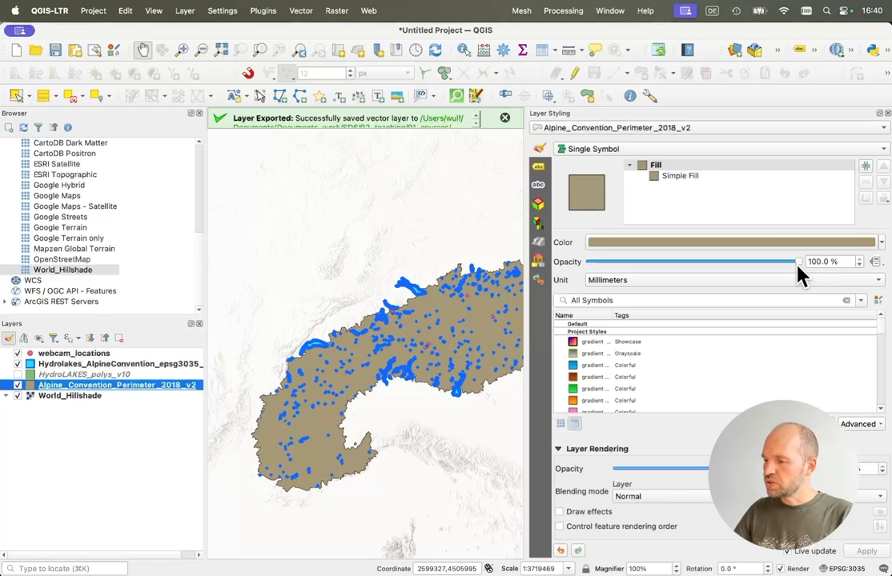
Step: Set the perimeter layer's fill symbol to orange (#efb211) with 15 % opacity
{"action": "left_click", "coordinate": [868, 243]}
{"action": "left_click", "coordinate": [750, 225]}
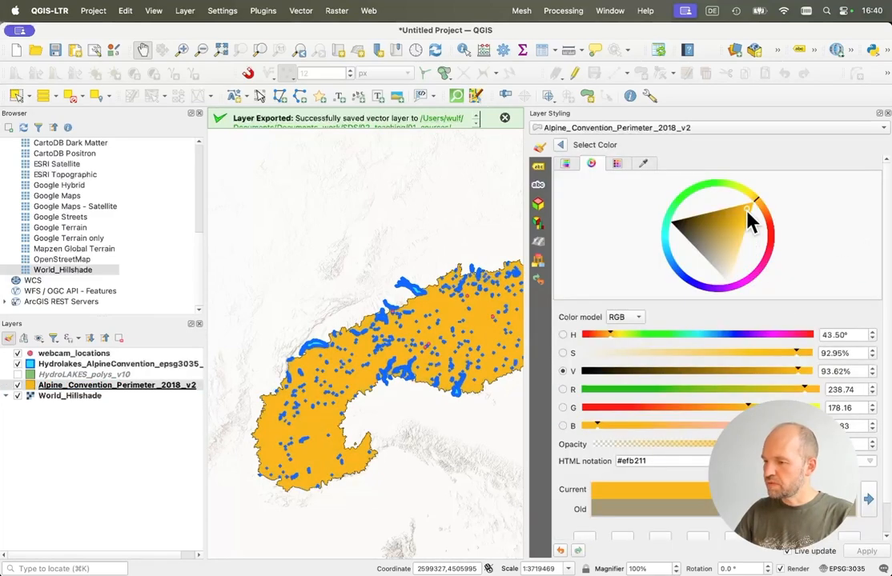
{"action": "left_click", "coordinate": [561, 147]}
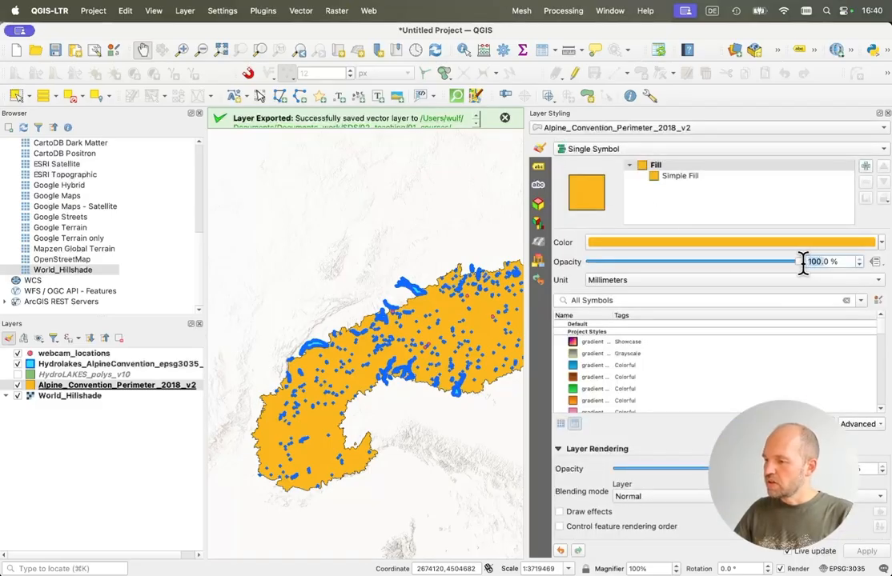
{"action": "type", "text": "15"}
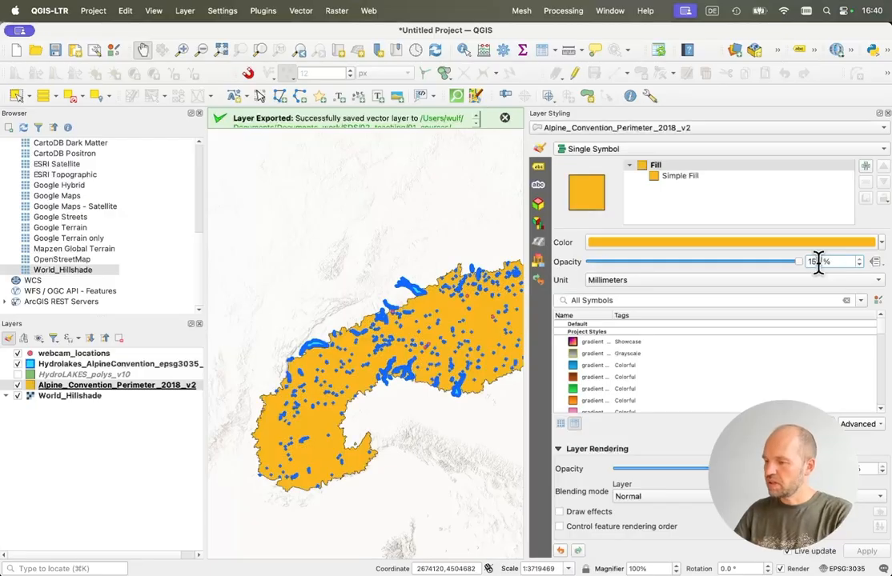
{"action": "key", "text": "Return"}
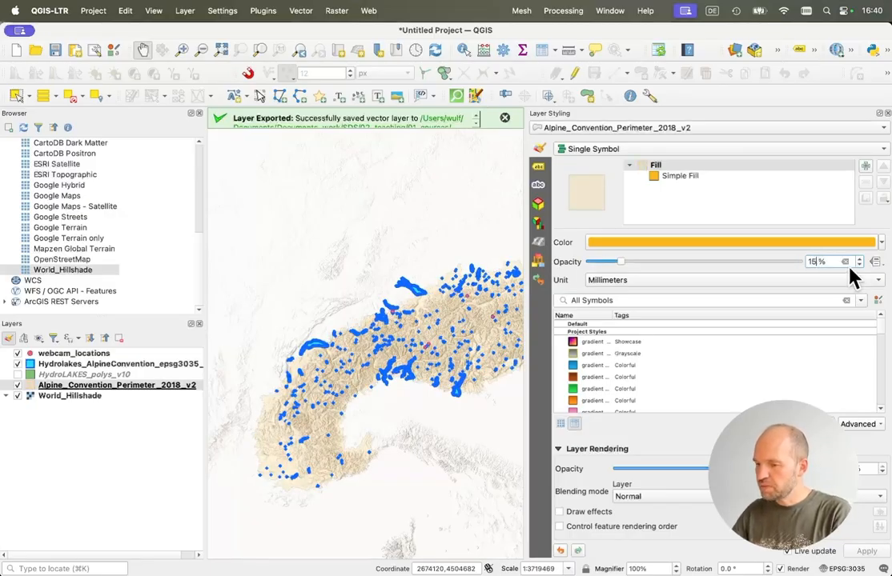
Step: Add the built-in World Map layer above webcam_locations by entering "world" as the map coordinate
{"action": "left_click_drag", "start_coordinate": [388, 247], "coordinate": [373, 201]}
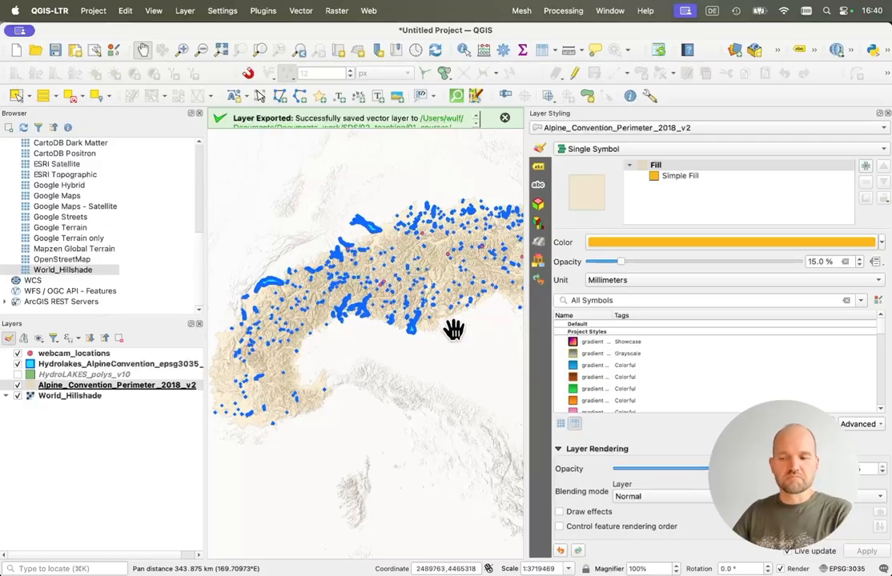
{"action": "left_click", "coordinate": [58, 364]}
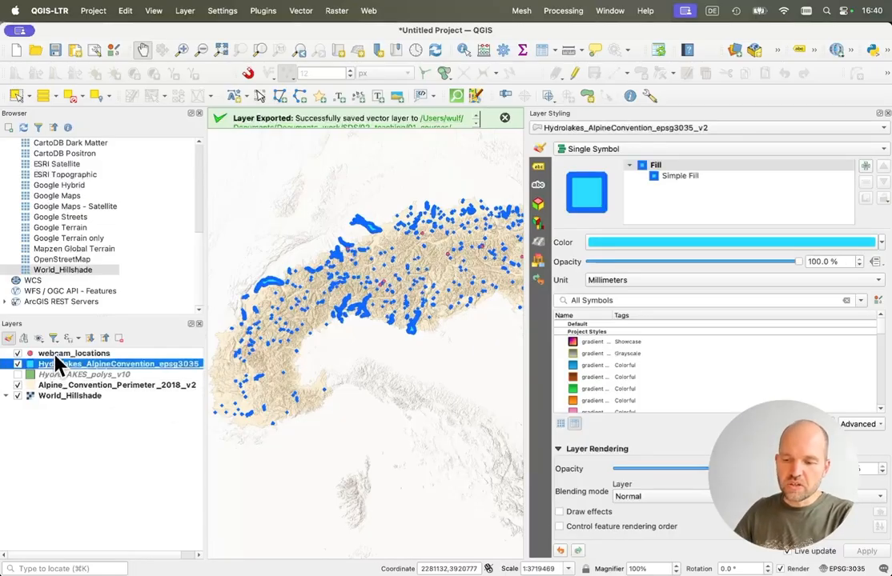
{"action": "mouse_move", "coordinate": [54, 358]}
{"action": "left_mouse_down"}
{"action": "mouse_move", "coordinate": [54, 374]}
{"action": "mouse_move", "coordinate": [60, 348]}
{"action": "mouse_move", "coordinate": [55, 376]}
{"action": "left_mouse_up"}
{"action": "left_click_drag", "start_coordinate": [452, 343], "coordinate": [321, 370]}
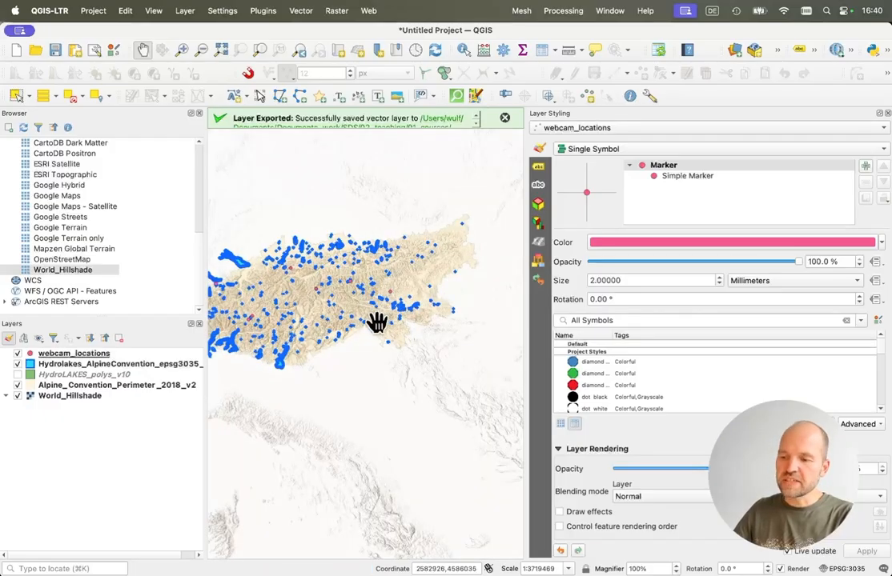
{"action": "left_click_drag", "start_coordinate": [377, 322], "coordinate": [434, 312]}
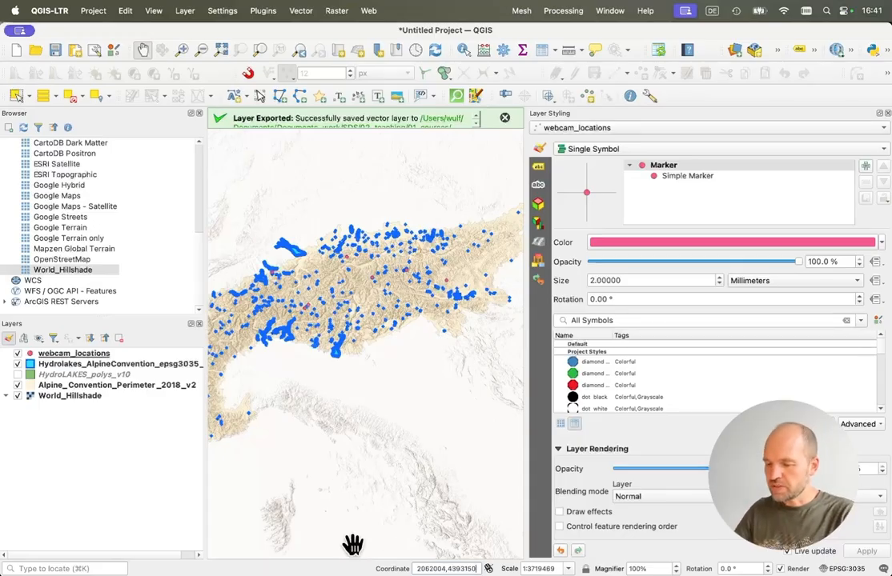
{"action": "double_click", "coordinate": [465, 567]}
{"action": "triple_click", "coordinate": [465, 567]}
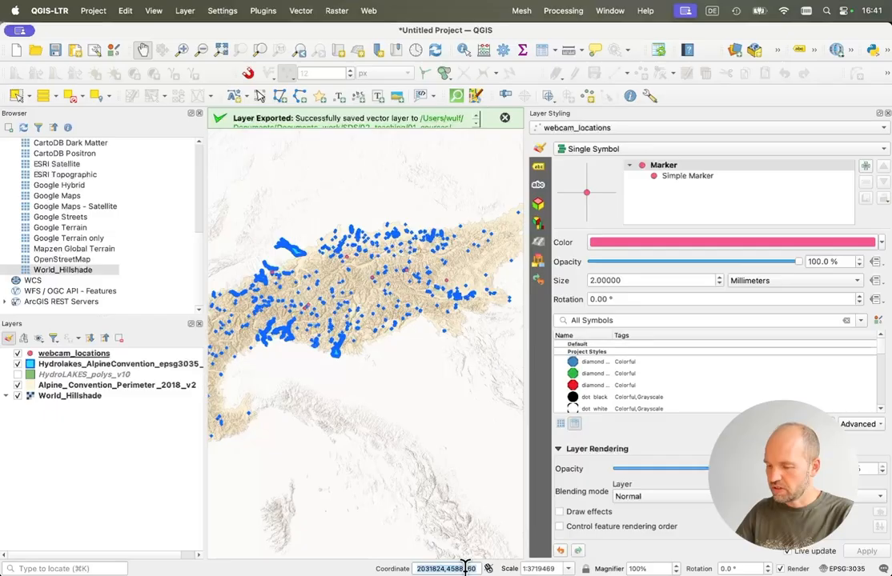
{"action": "type", "text": "w"}
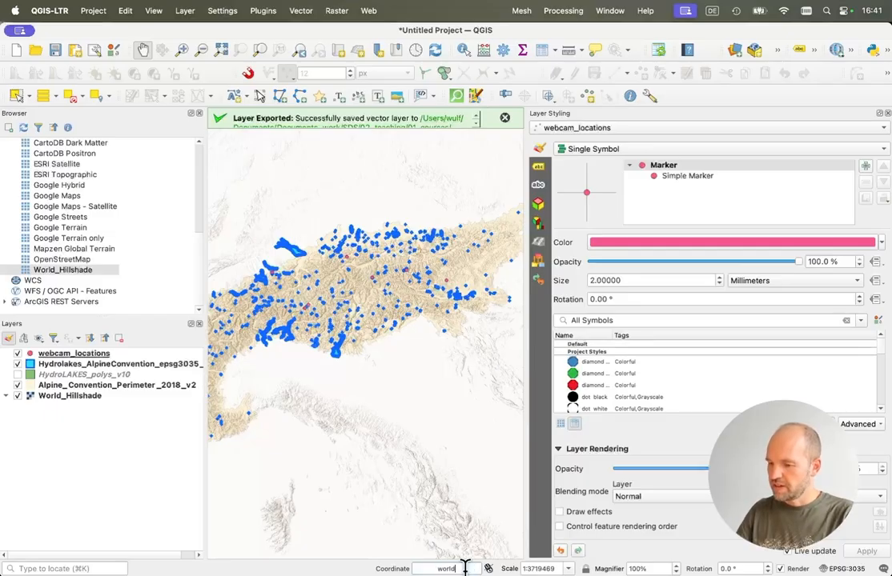
{"action": "type", "text": "orld"}
{"action": "key", "text": "Return"}
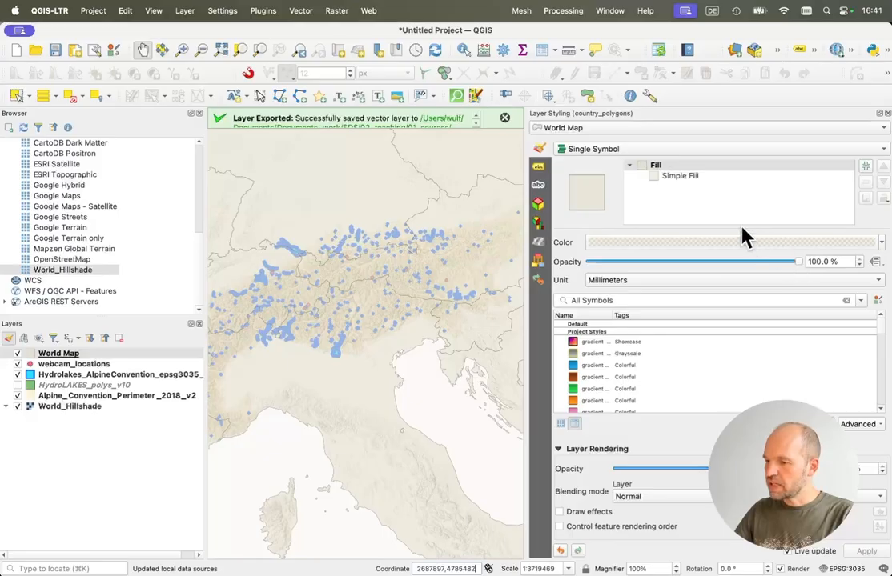
Step: Give the World Map layer's simple fill a transparent fill color so only the country borders are drawn
{"action": "left_click", "coordinate": [667, 176]}
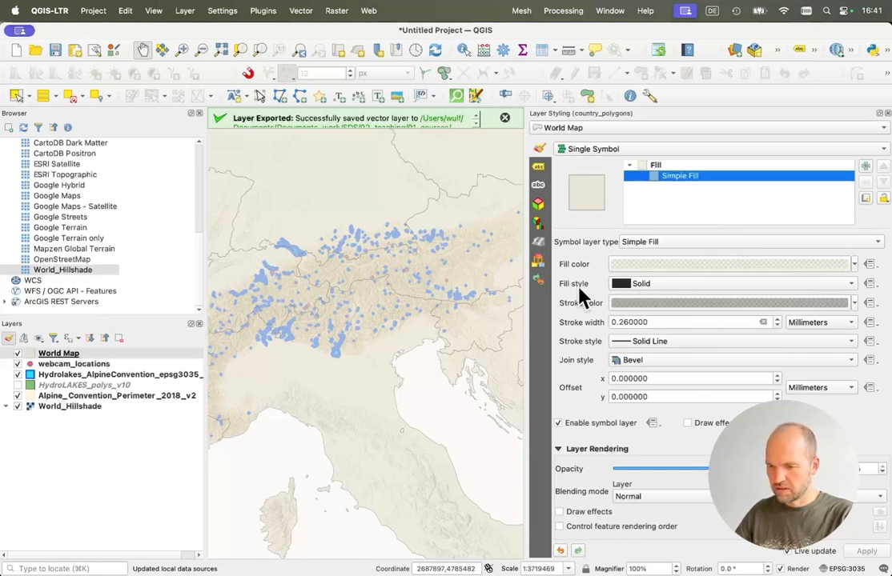
{"action": "left_click_drag", "start_coordinate": [386, 311], "coordinate": [472, 312]}
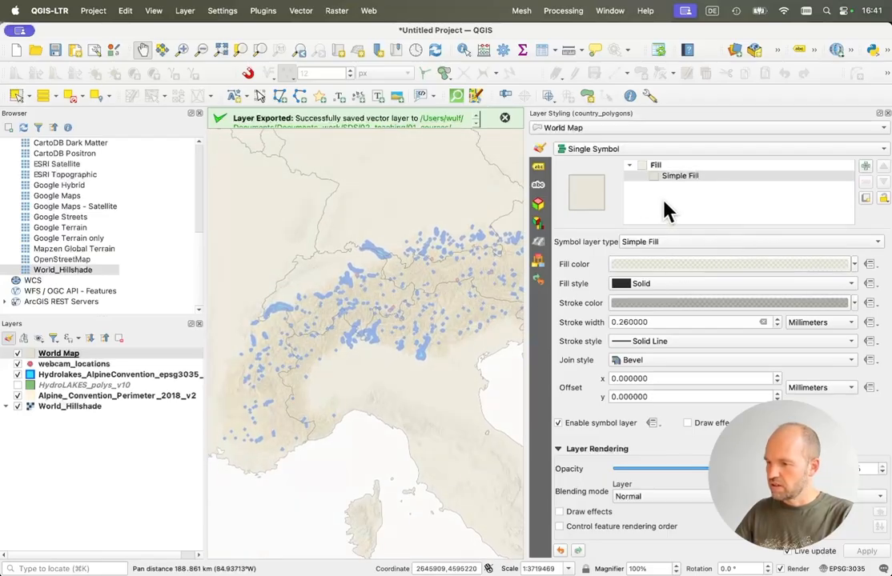
{"action": "left_click", "coordinate": [654, 171]}
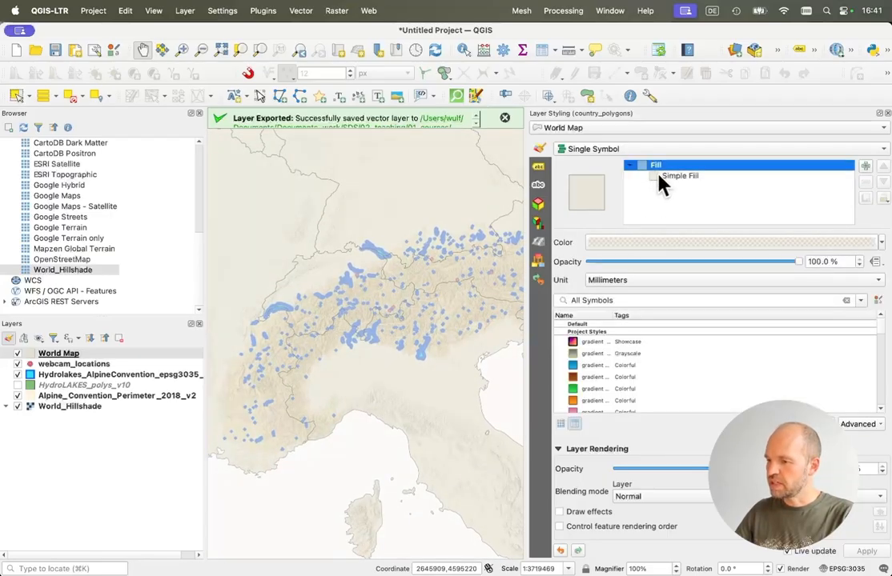
{"action": "left_click", "coordinate": [658, 177]}
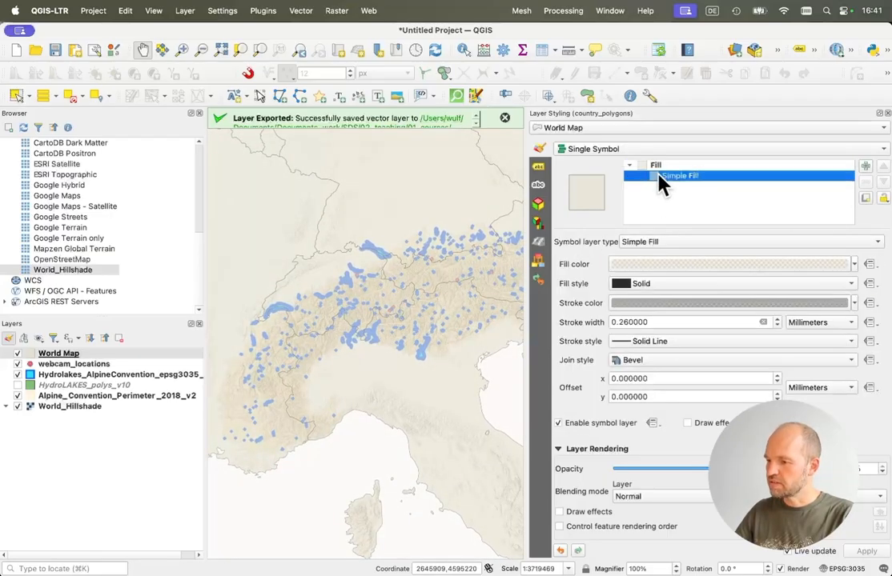
{"action": "left_click", "coordinate": [855, 265]}
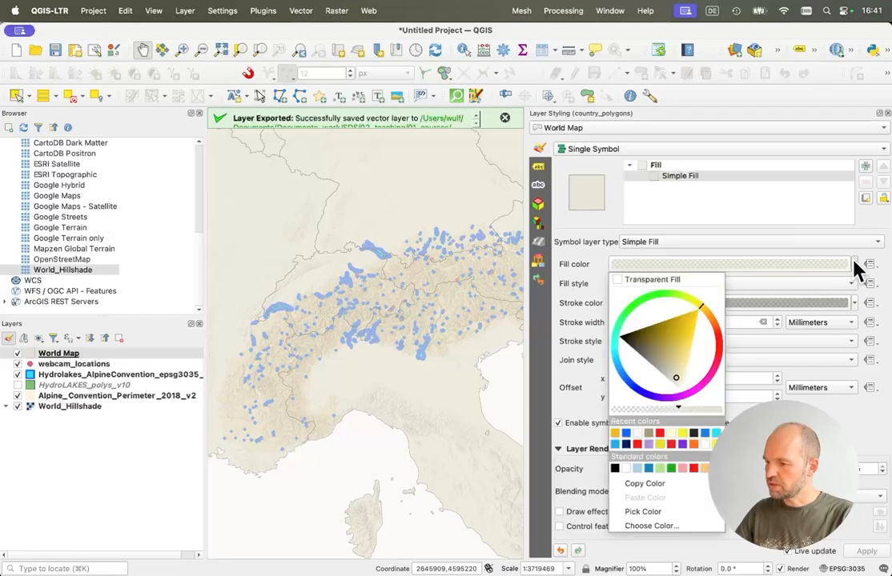
{"action": "left_click", "coordinate": [623, 286]}
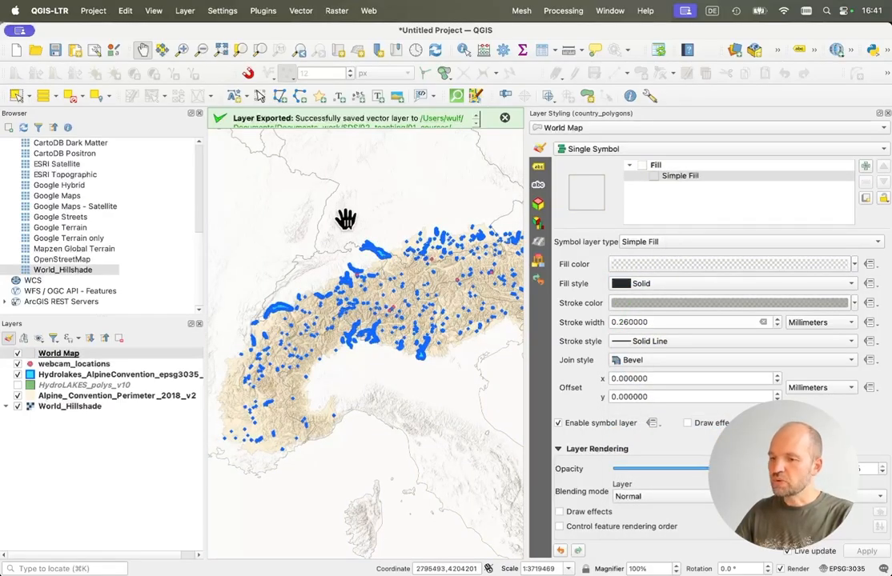
Step: Move the World Map layer below the Hydrolakes_AlpineConvention_epsg3035 layer in the layer order
{"action": "left_click", "coordinate": [56, 354]}
{"action": "scroll", "coordinate": [392, 272], "scroll_direction": "up", "scroll_amount": 1}
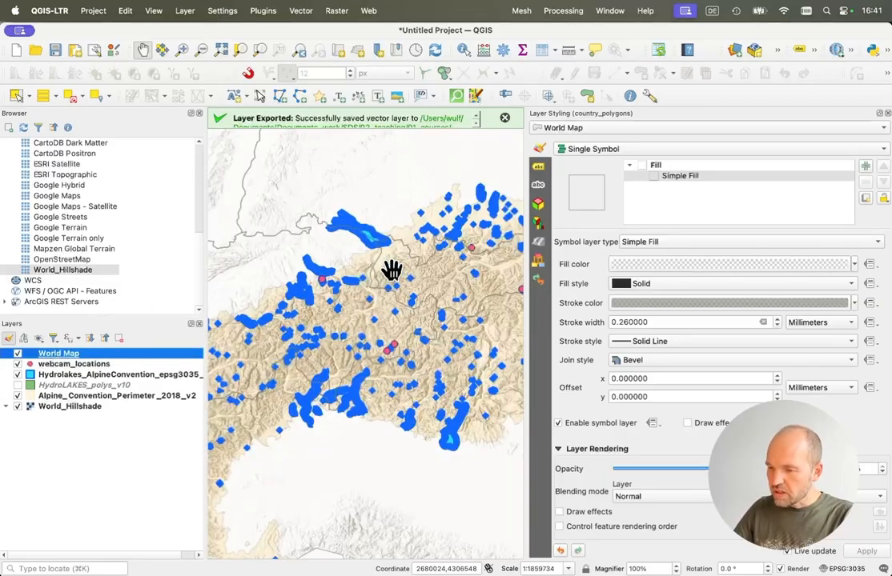
{"action": "left_click_drag", "start_coordinate": [392, 316], "coordinate": [447, 386]}
{"action": "left_click_drag", "start_coordinate": [440, 355], "coordinate": [269, 338]}
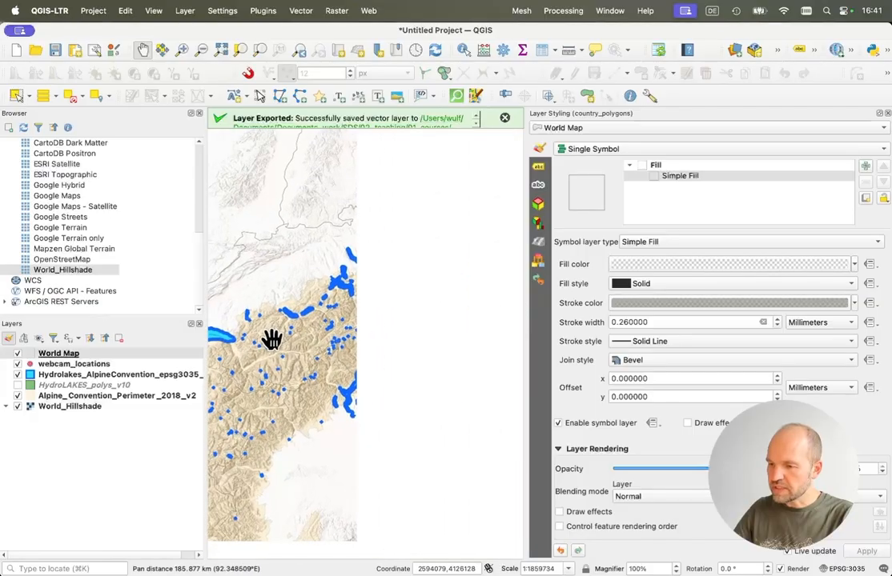
{"action": "scroll", "coordinate": [269, 338], "scroll_direction": "down", "scroll_amount": 1}
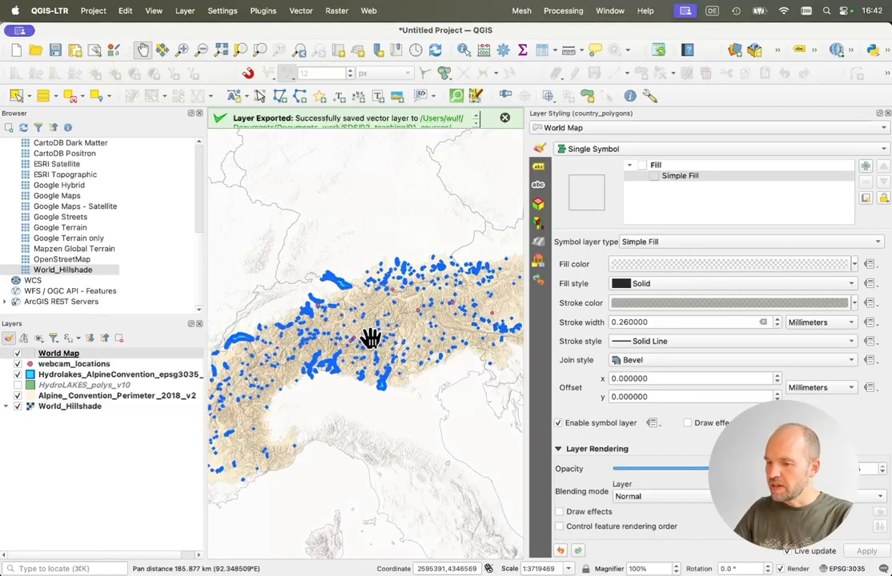
{"action": "left_click", "coordinate": [82, 355]}
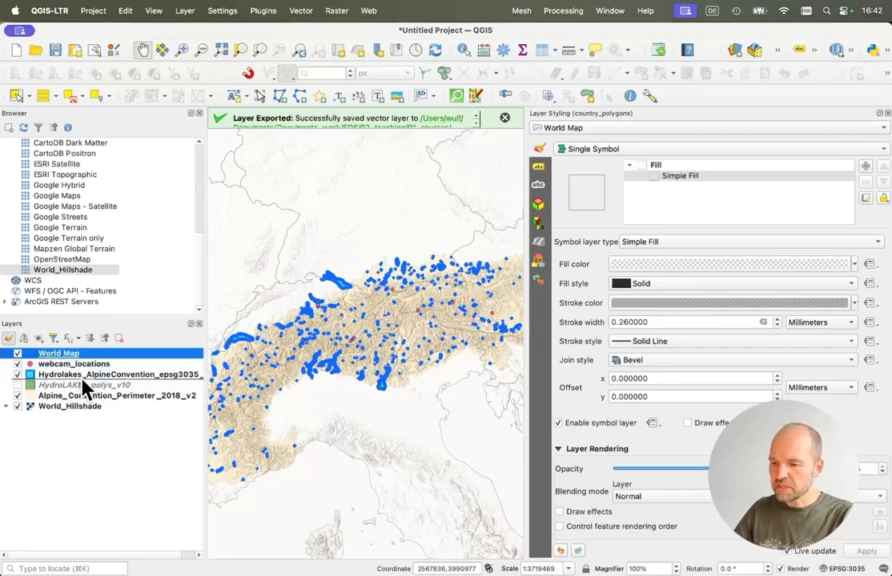
{"action": "left_click_drag", "start_coordinate": [83, 380], "coordinate": [83, 381]}
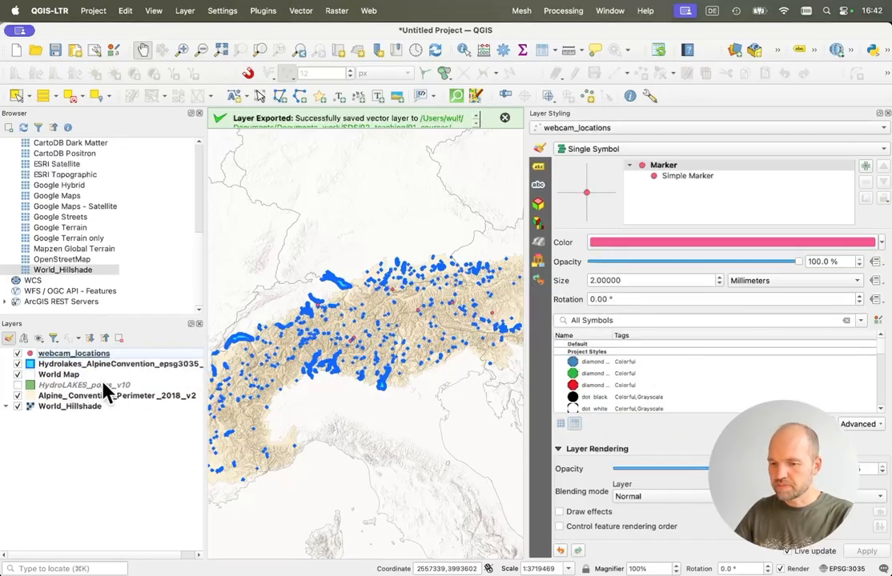
Step: Set the stroke width of the World Map layer's simple fill to 0.86 millimeters
{"action": "left_click", "coordinate": [56, 376]}
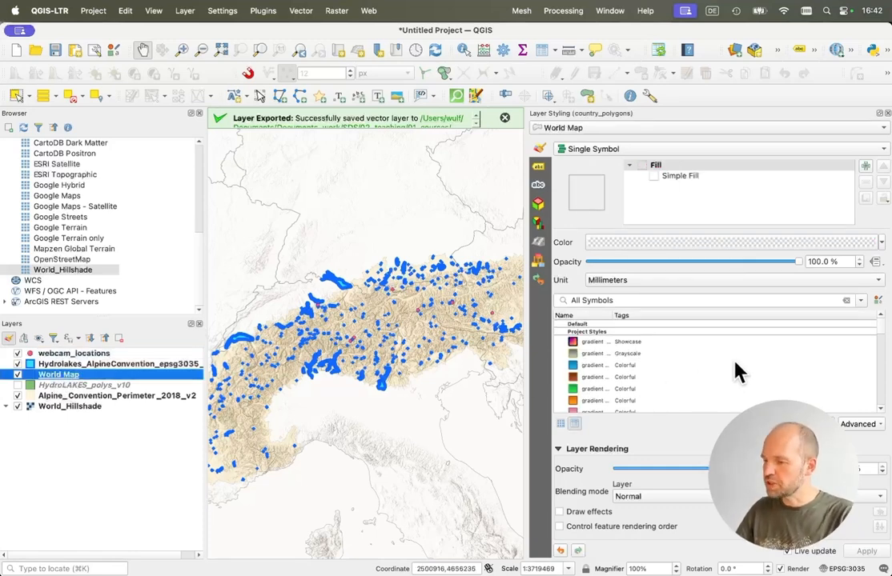
{"action": "left_click", "coordinate": [672, 167]}
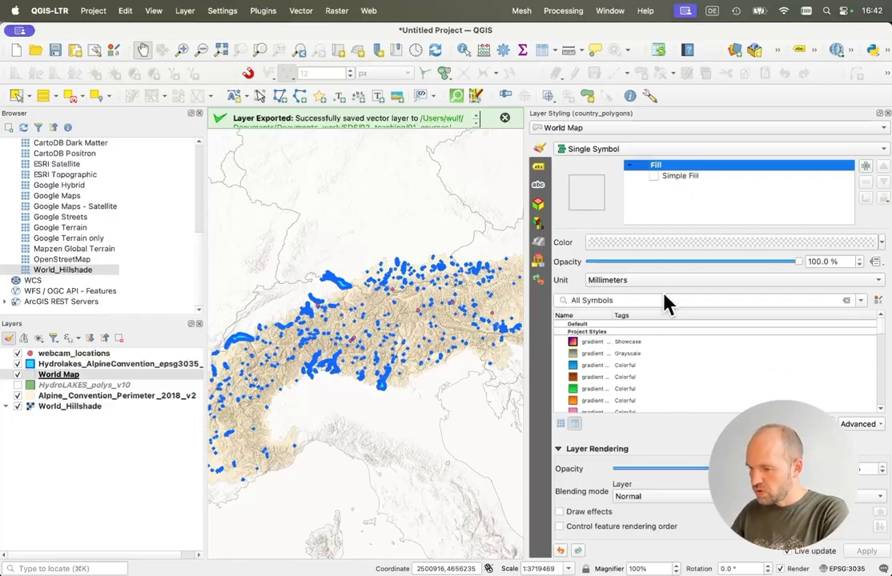
{"action": "left_click", "coordinate": [679, 176]}
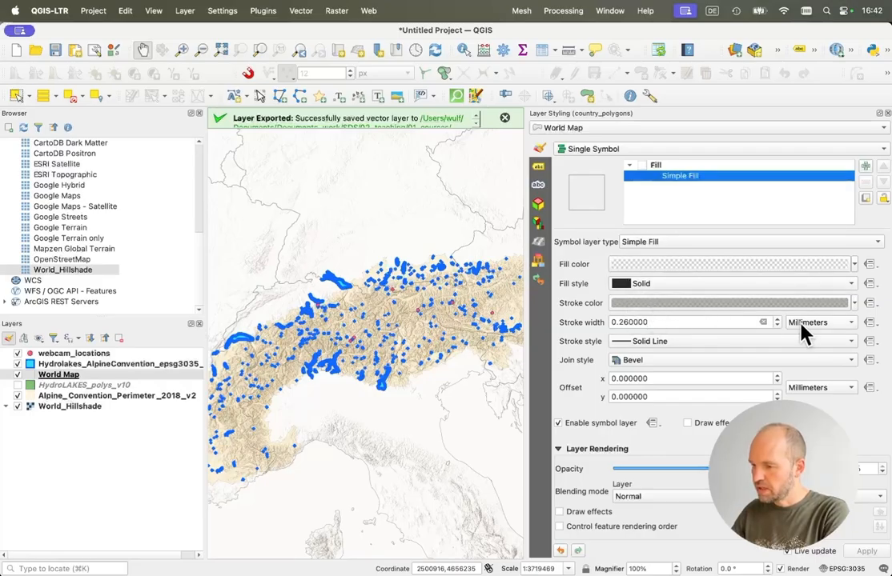
{"action": "left_click", "coordinate": [778, 322]}
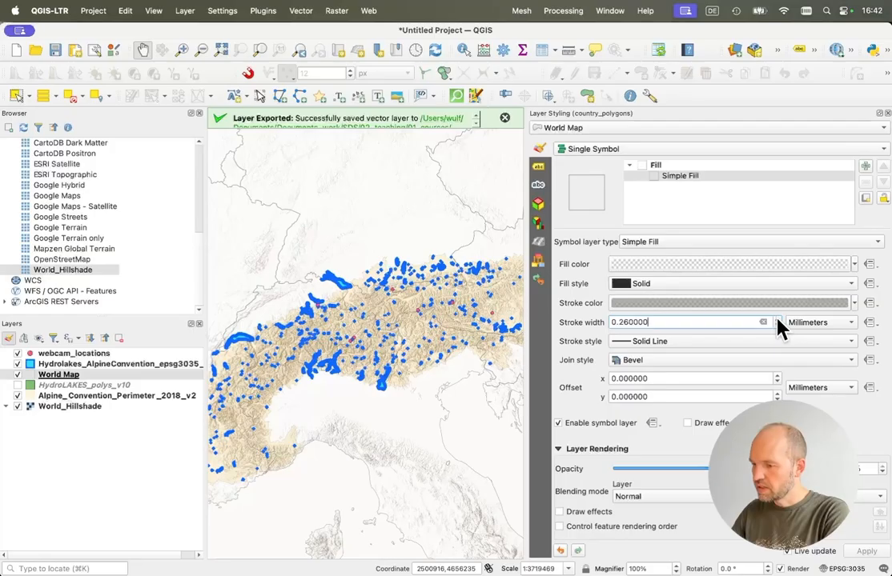
{"action": "left_click", "coordinate": [777, 320]}
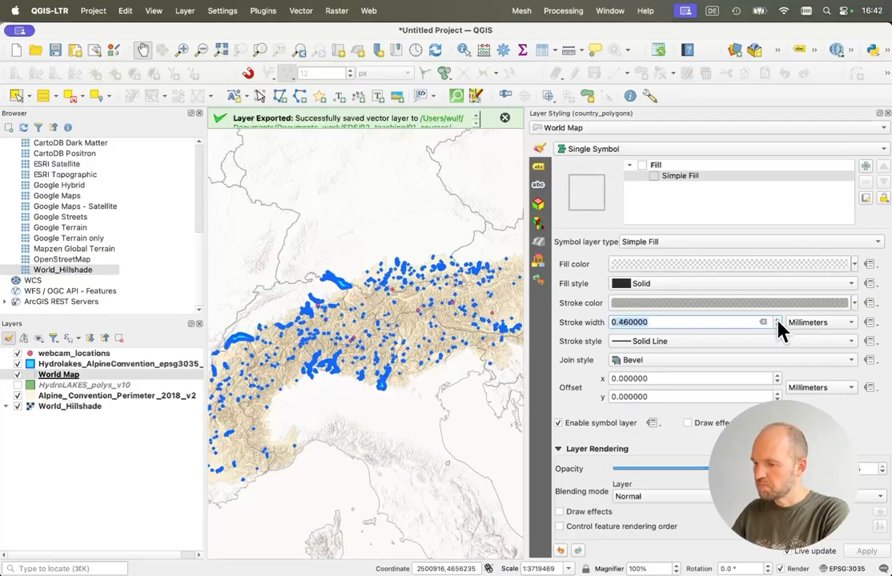
{"action": "left_click", "coordinate": [777, 320]}
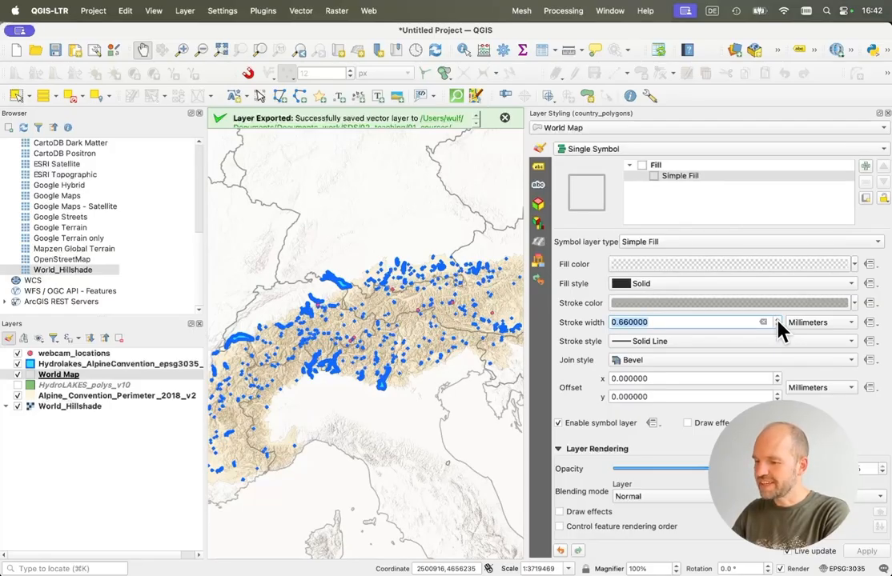
{"action": "left_click", "coordinate": [777, 319]}
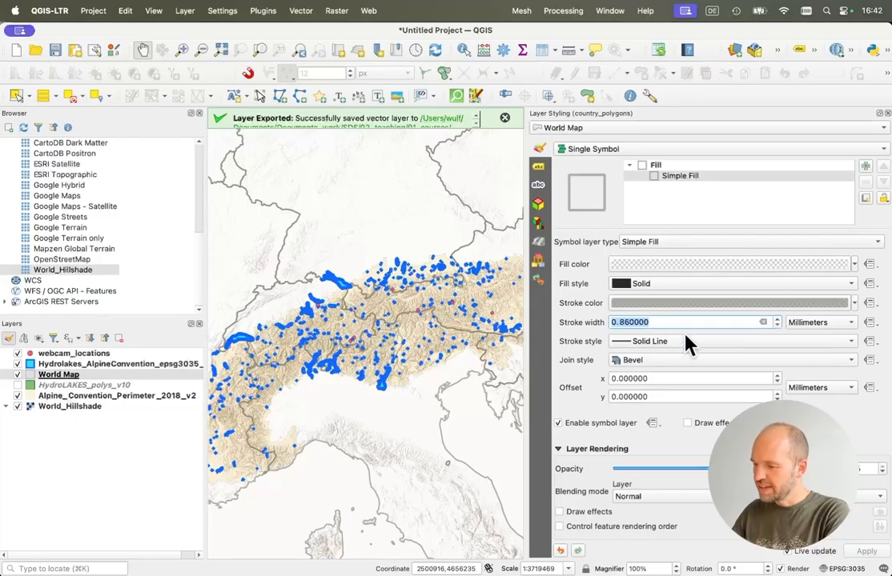
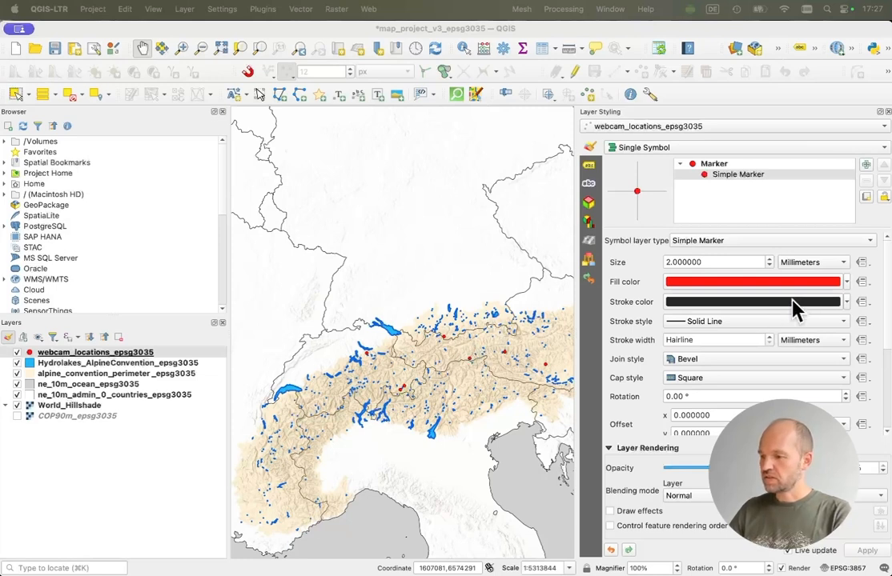
Step: Set the webcam_locations_epsg3035 simple marker's size to 4 millimeters and change its shape to a star
{"action": "left_click", "coordinate": [670, 263]}
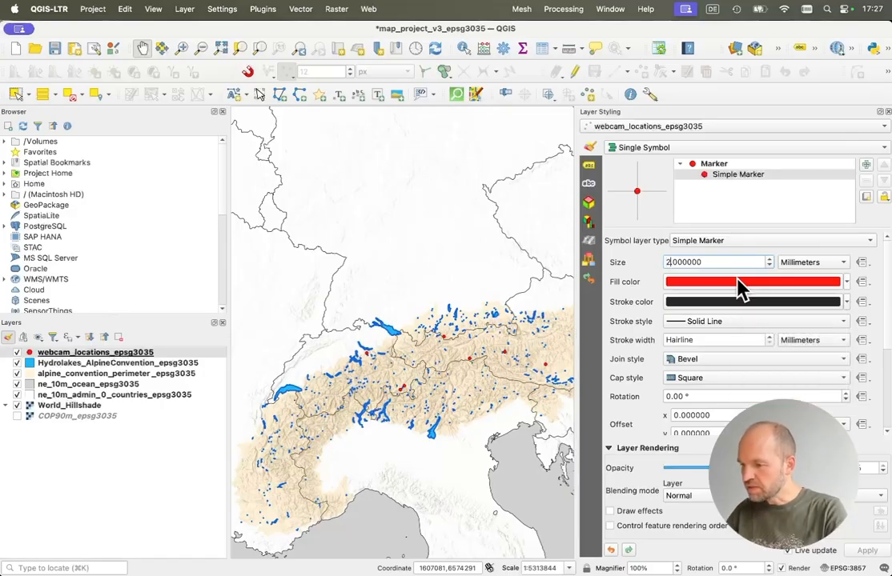
{"action": "key", "text": "BackSpace"}
{"action": "type", "text": "4"}
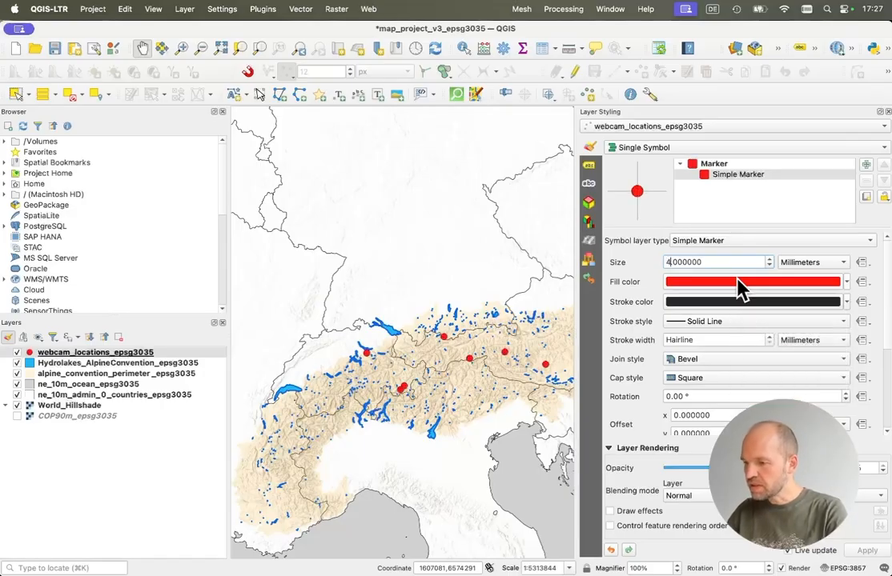
{"action": "left_click", "coordinate": [736, 178]}
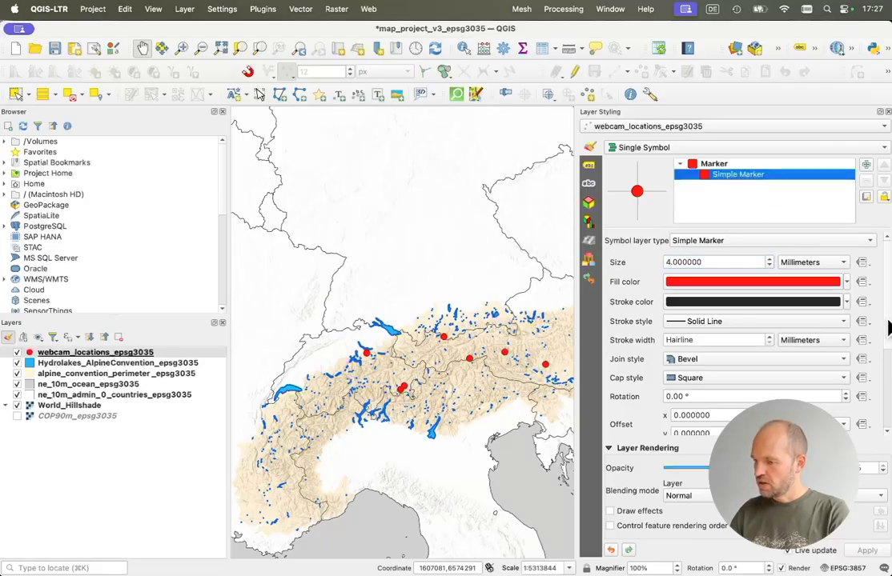
{"action": "scroll", "coordinate": [773, 268], "scroll_direction": "down", "scroll_amount": 5}
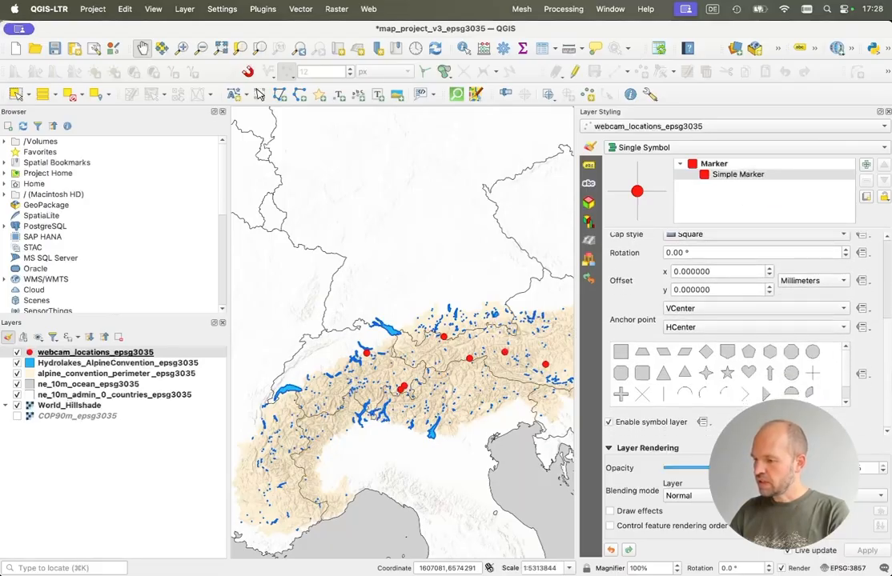
{"action": "left_click", "coordinate": [728, 374]}
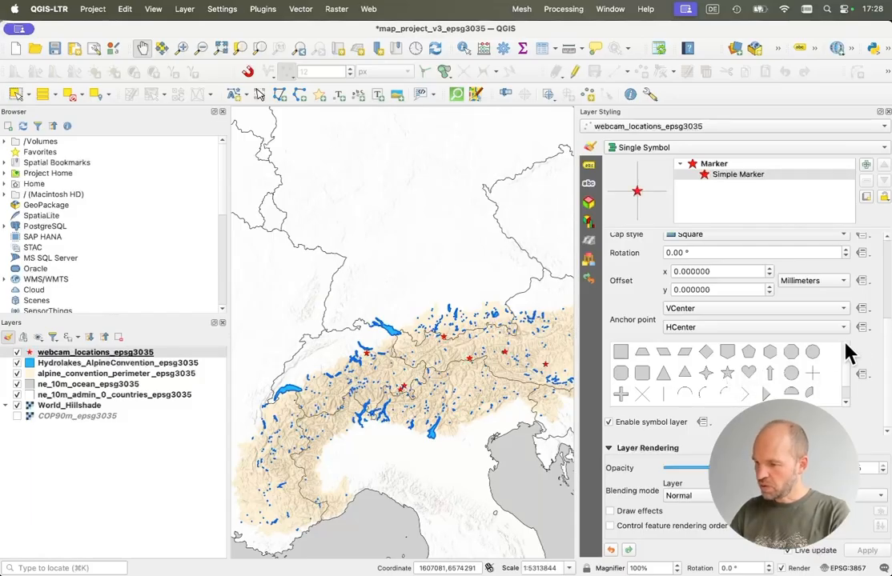
{"action": "scroll", "coordinate": [885, 344], "scroll_direction": "up", "scroll_amount": 3}
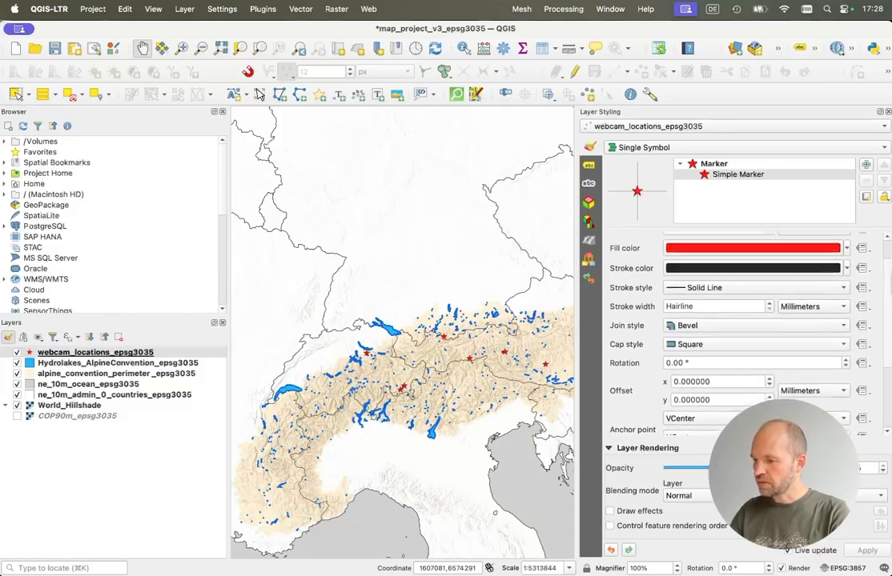
Step: Turn on single labels for the webcam_locations_epsg3035 layer, using location_id as the label value
{"action": "left_click", "coordinate": [589, 165]}
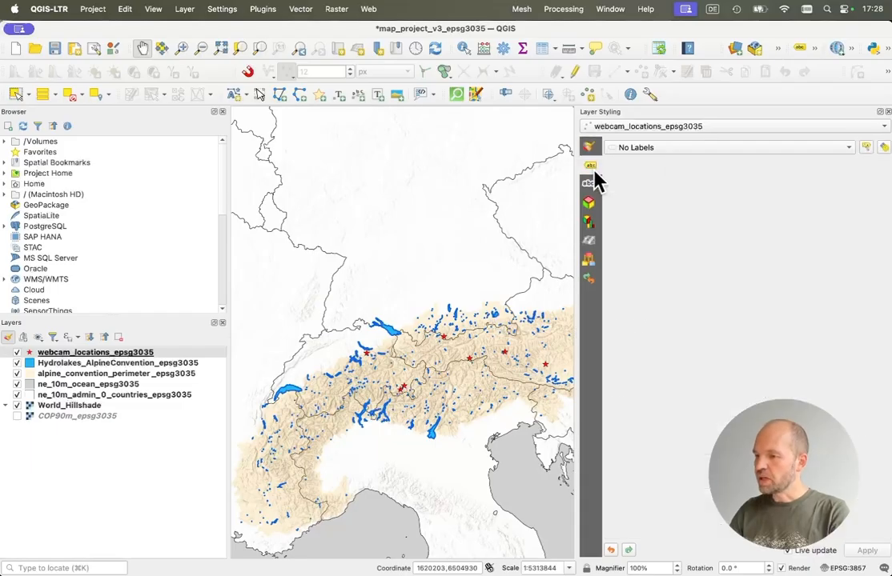
{"action": "left_click", "coordinate": [672, 150]}
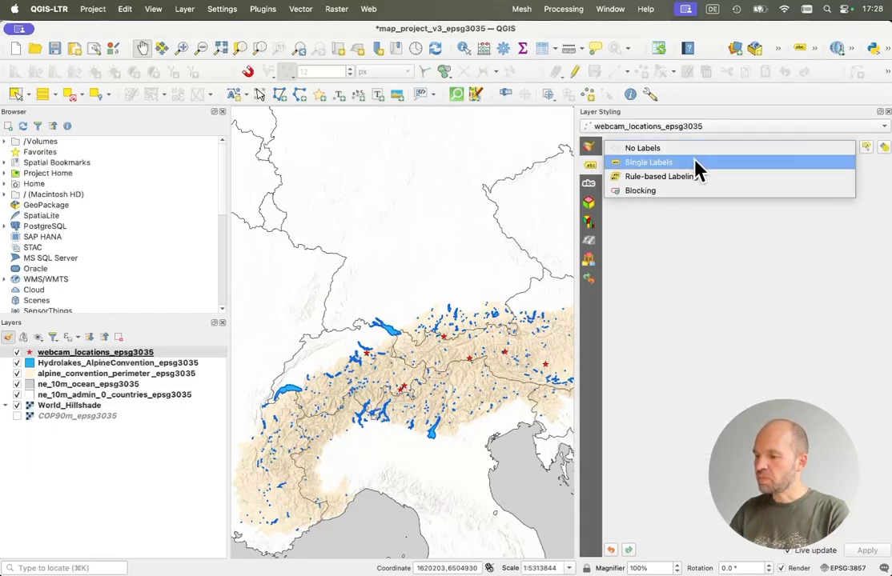
{"action": "left_click", "coordinate": [701, 171]}
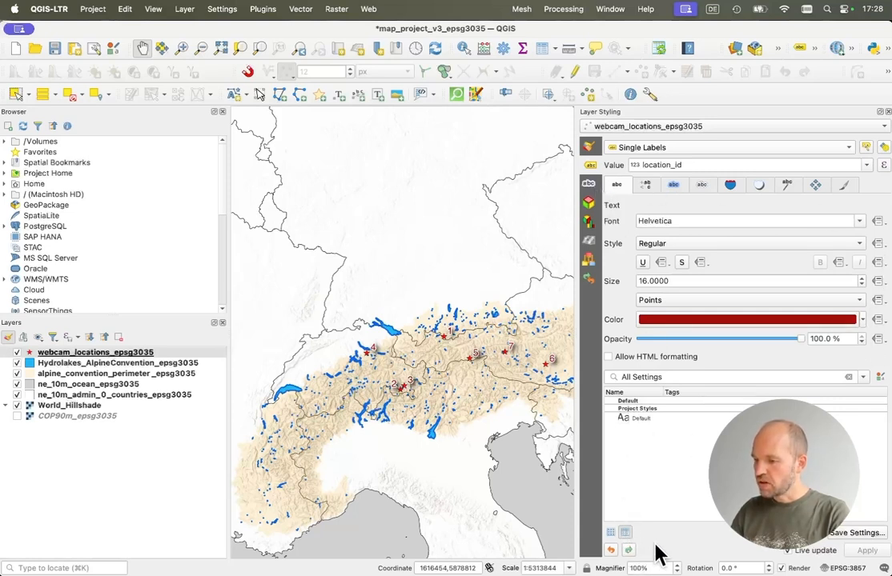
Step: Turn on draw effects for the webcam_locations_epsg3035 symbols, with a drop shadow in addition to the source
{"action": "left_click", "coordinate": [589, 147]}
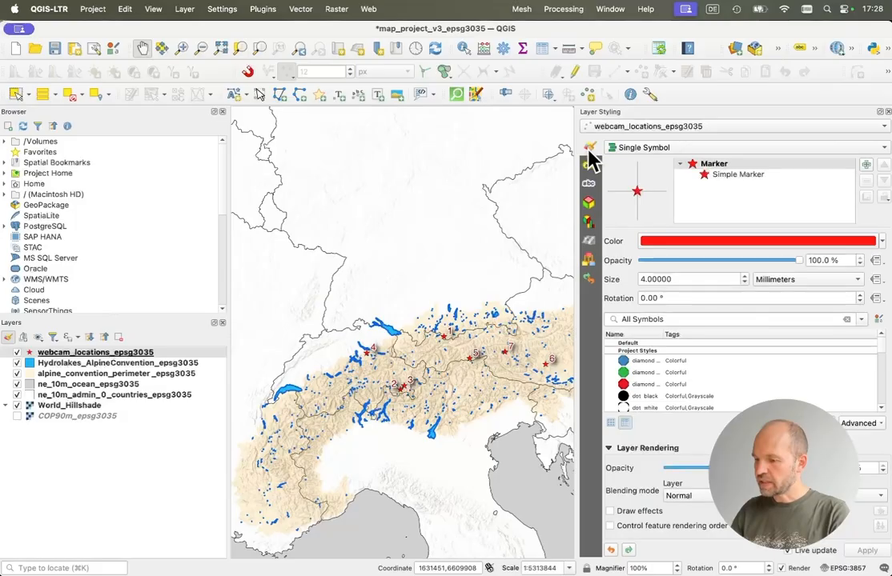
{"action": "left_click", "coordinate": [652, 511]}
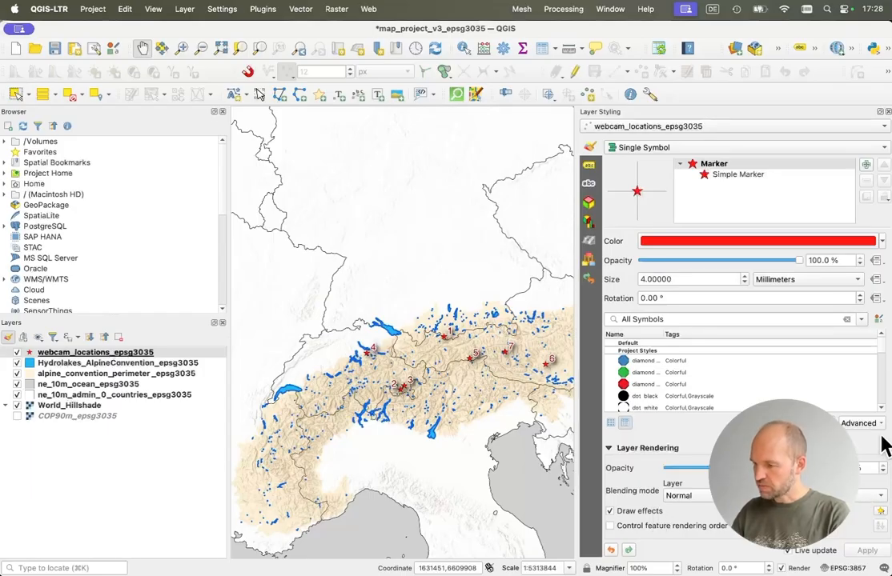
{"action": "left_click", "coordinate": [880, 513]}
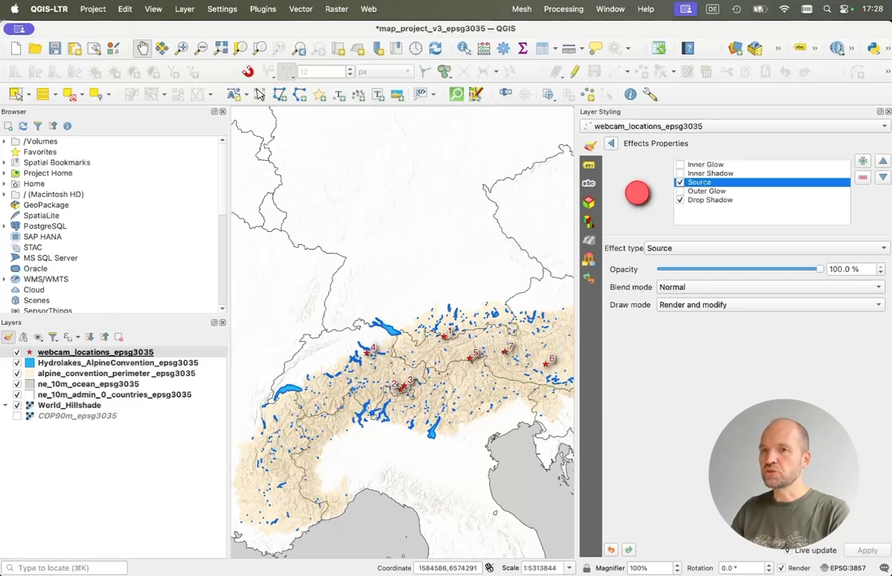
Step: Switch to Chrome and read the "5. Create your map" instructions on composing a print layout in the lab guide
{"action": "key", "text": "super+Tab"}
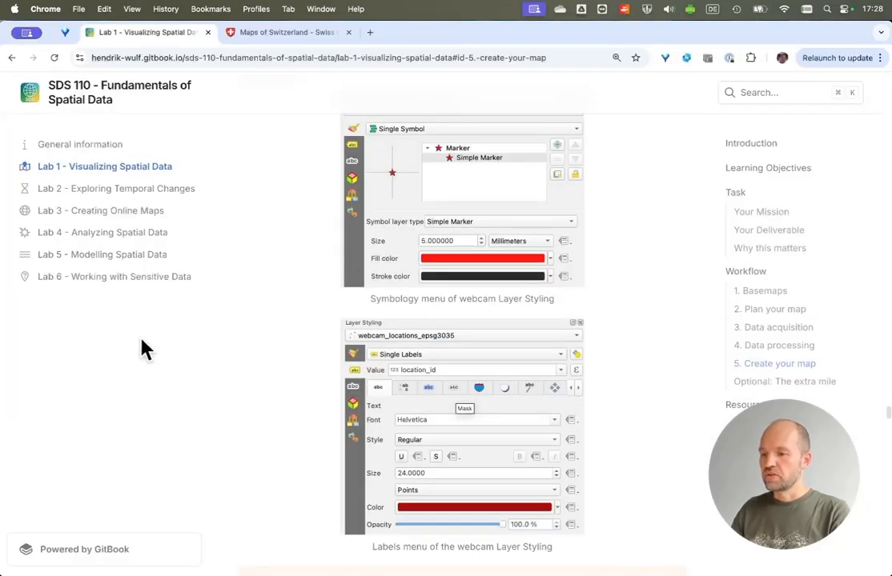
{"action": "left_click", "coordinate": [768, 366]}
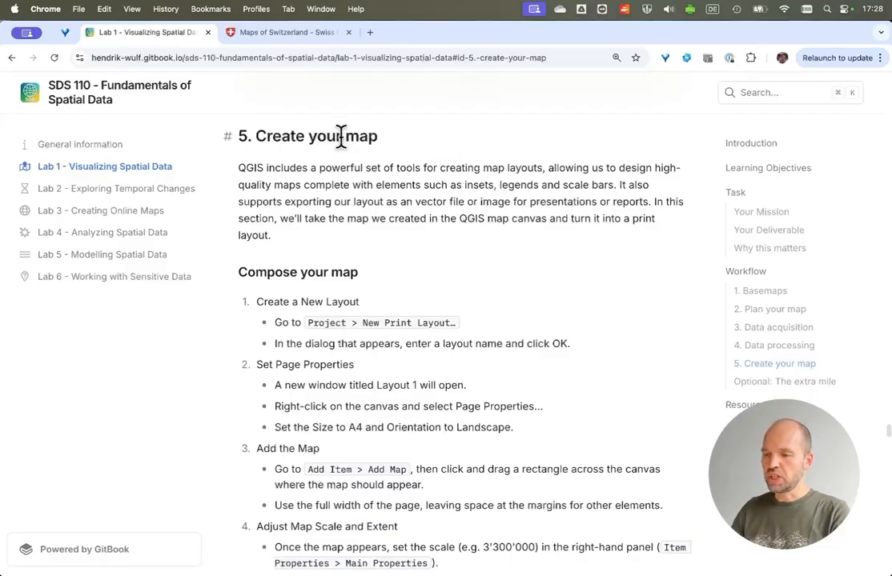
{"action": "scroll", "coordinate": [366, 454], "scroll_direction": "down", "scroll_amount": 1}
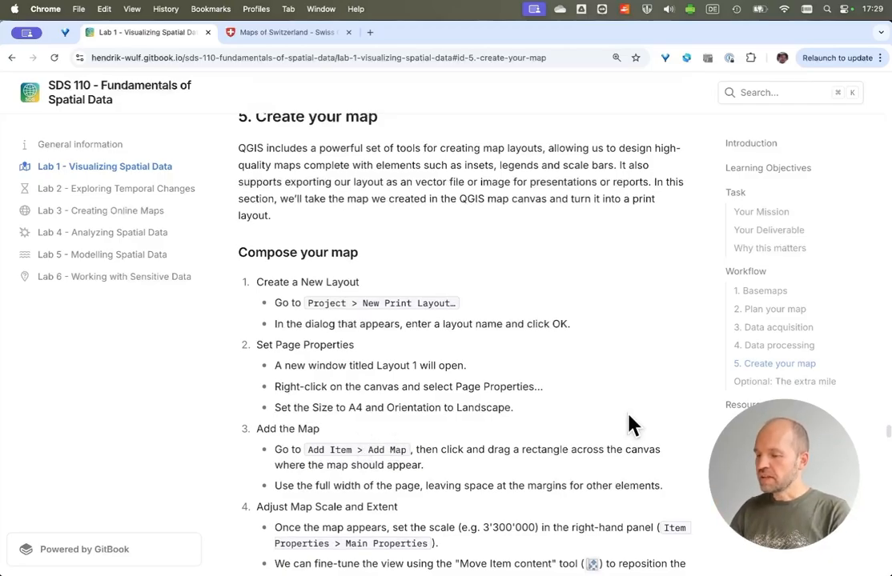
{"action": "scroll", "coordinate": [629, 415], "scroll_direction": "down", "scroll_amount": 1}
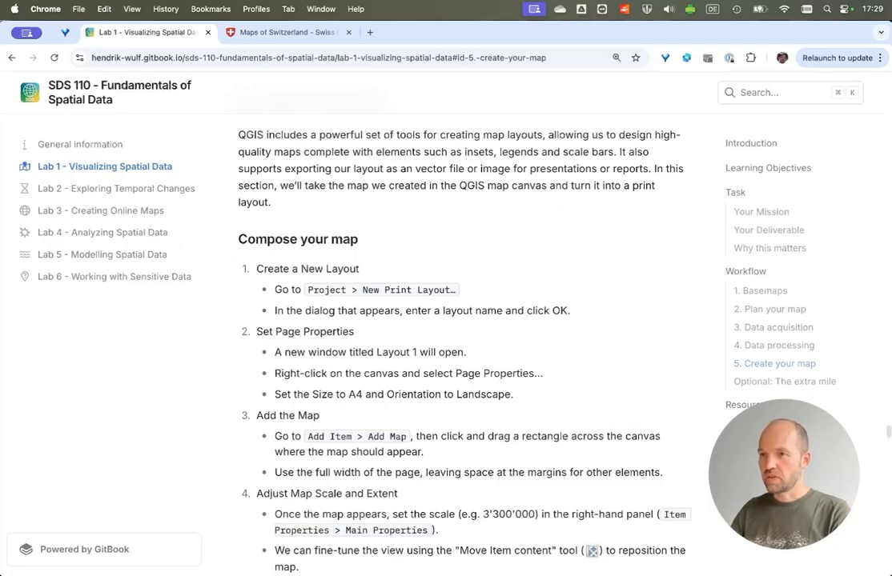
Step: Switch back to QGIS and create a new print layout titled Alpine_Lakes_v1
{"action": "key", "text": "super+Tab"}
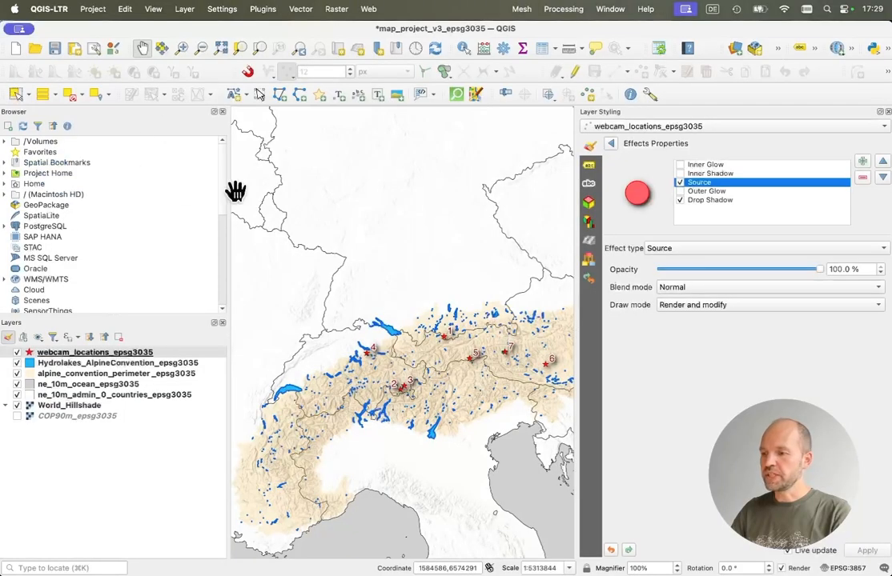
{"action": "left_click_drag", "start_coordinate": [573, 306], "coordinate": [618, 304]}
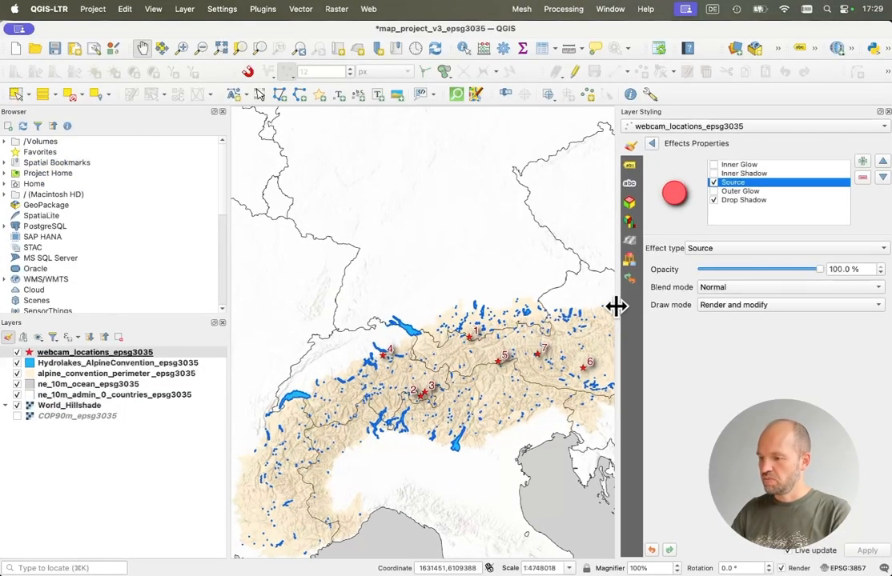
{"action": "left_click", "coordinate": [98, 10]}
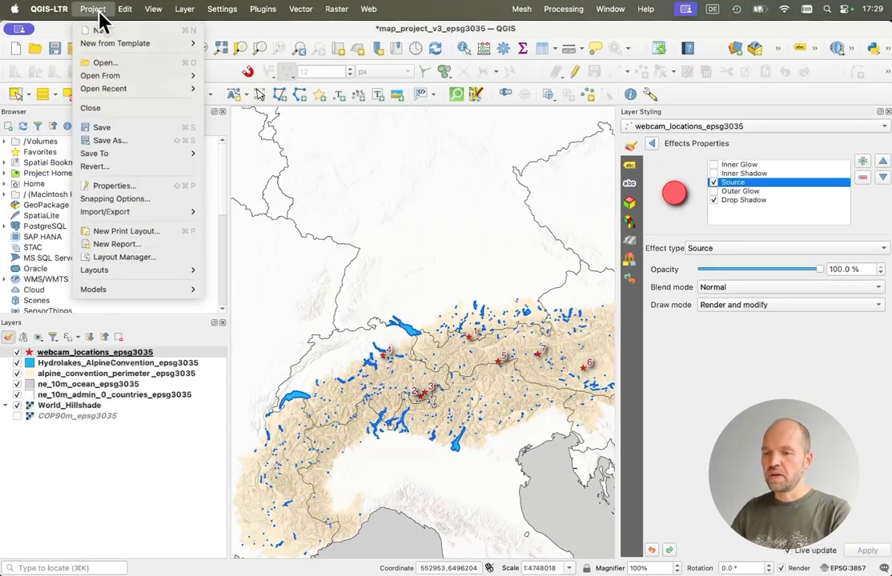
{"action": "left_click", "coordinate": [149, 233]}
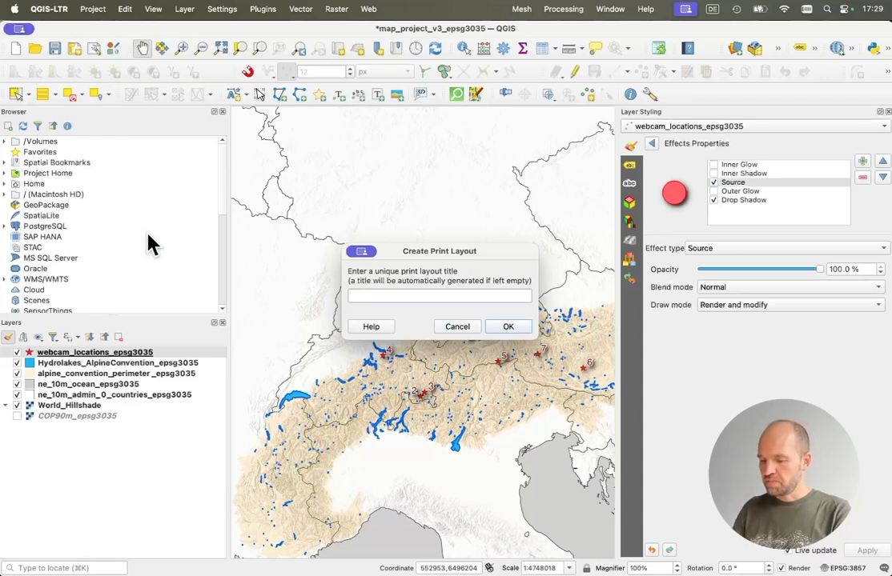
{"action": "type", "text": "Alpine"}
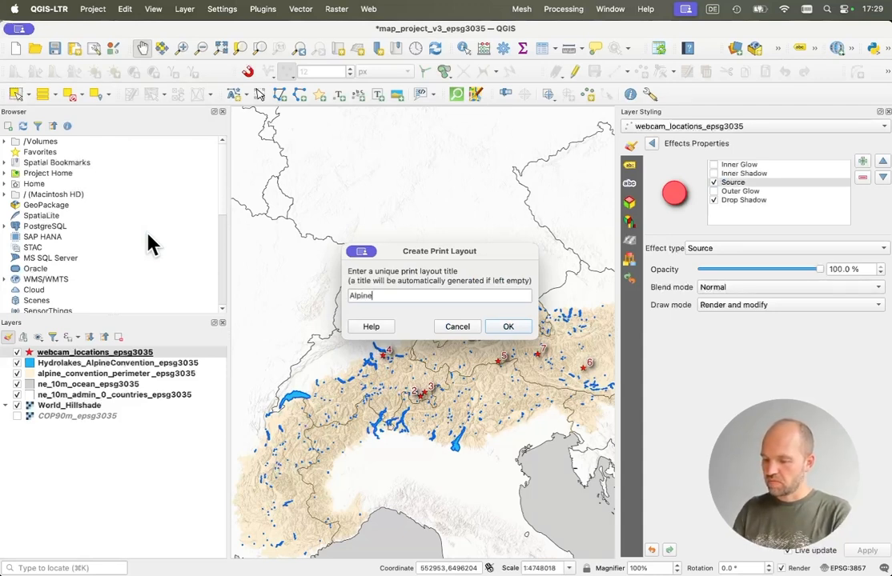
{"action": "type", "text": "_"}
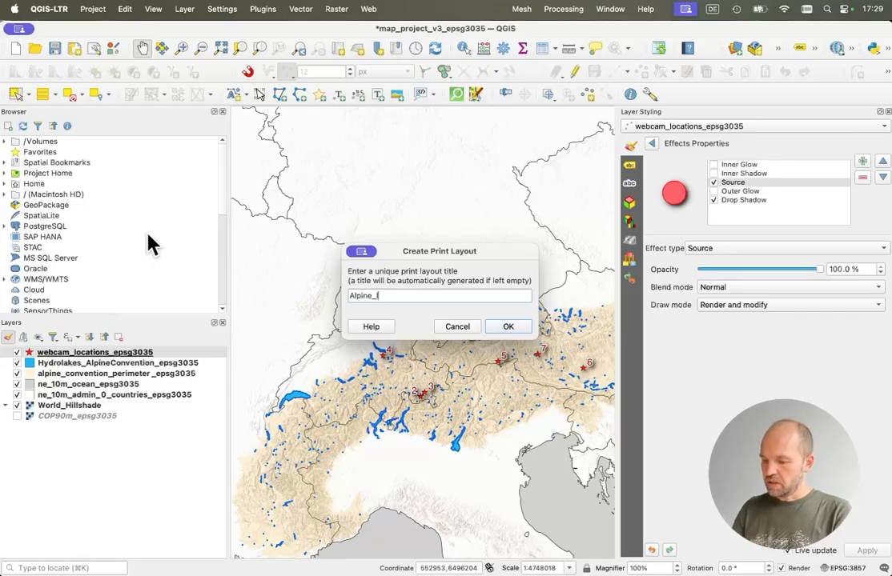
{"action": "type", "text": "Lakes"}
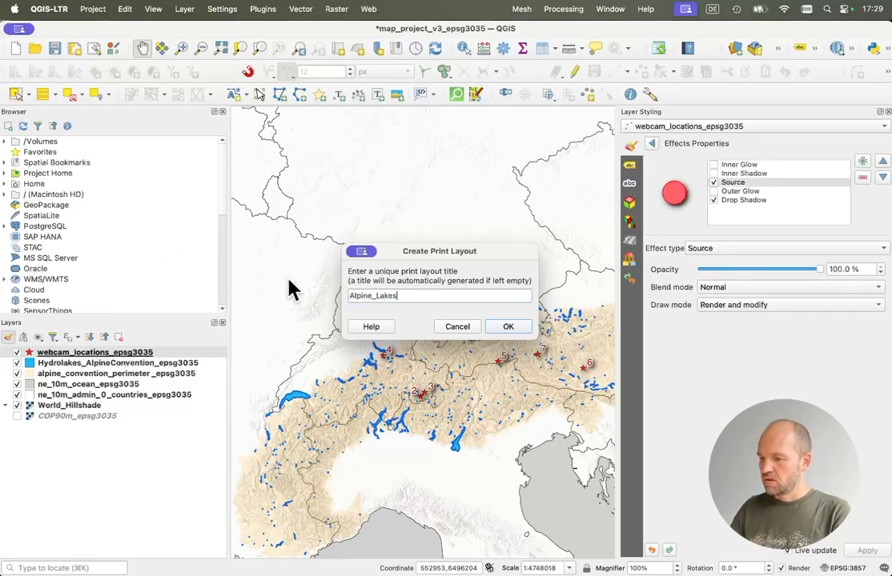
{"action": "type", "text": "_"}
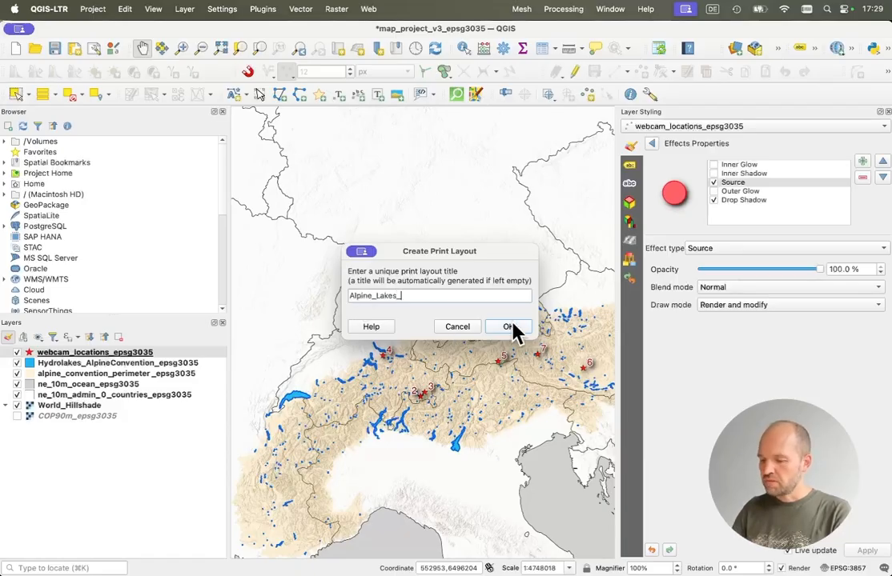
{"action": "type", "text": "v1"}
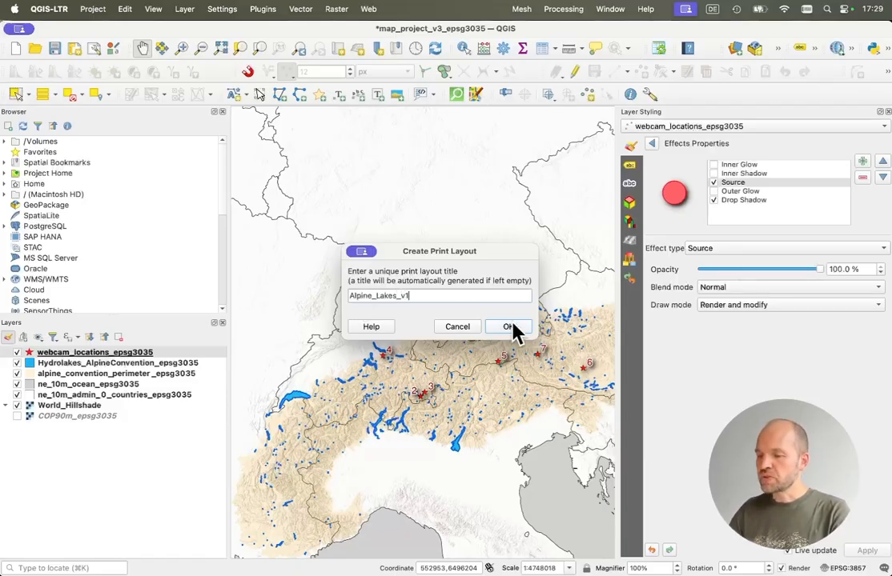
{"action": "left_click", "coordinate": [512, 328]}
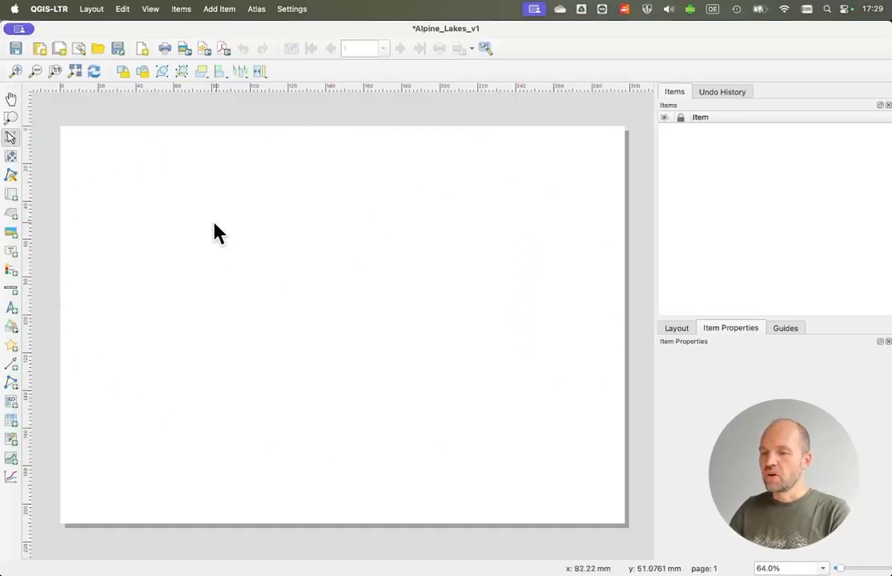
Step: Examine the new layout's general, guides and grid, export and resize settings
{"action": "left_click", "coordinate": [228, 11]}
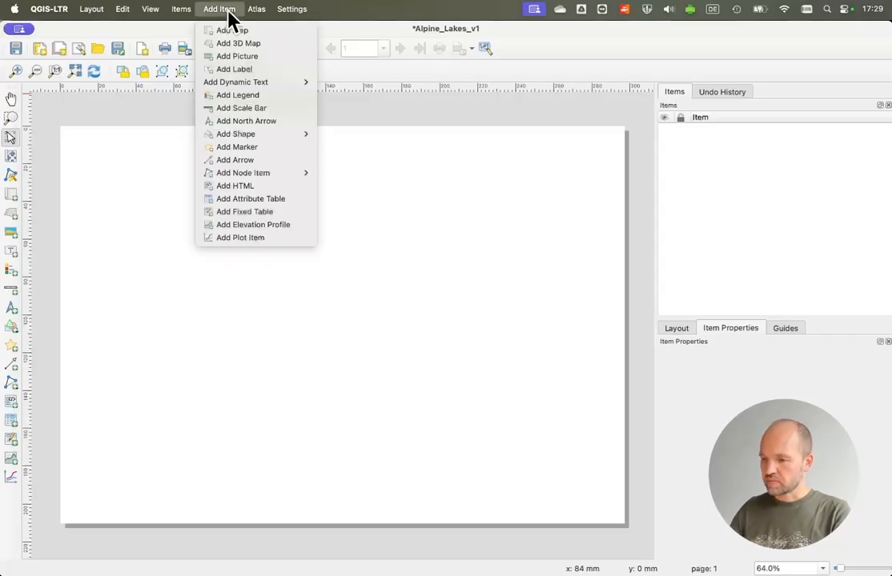
{"action": "left_click", "coordinate": [228, 11]}
{"action": "left_click", "coordinate": [686, 330]}
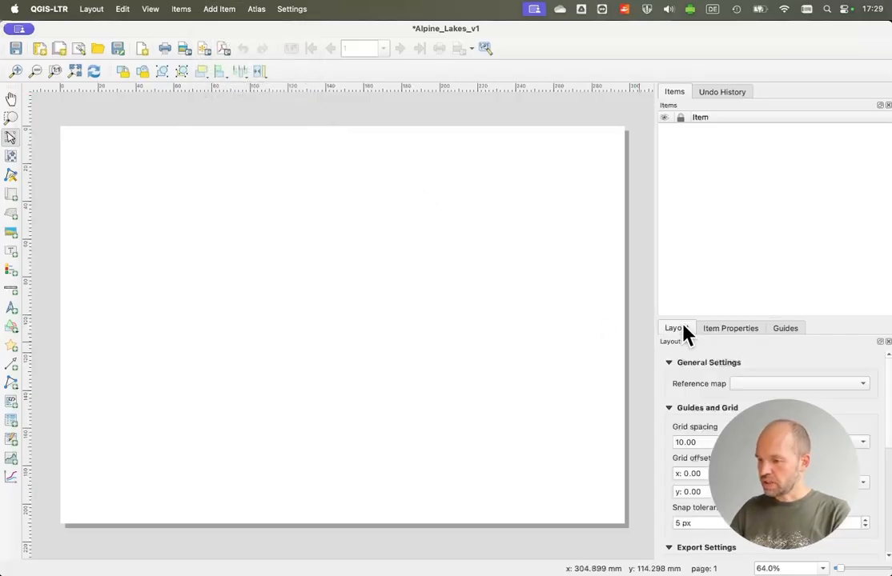
{"action": "left_click", "coordinate": [744, 334]}
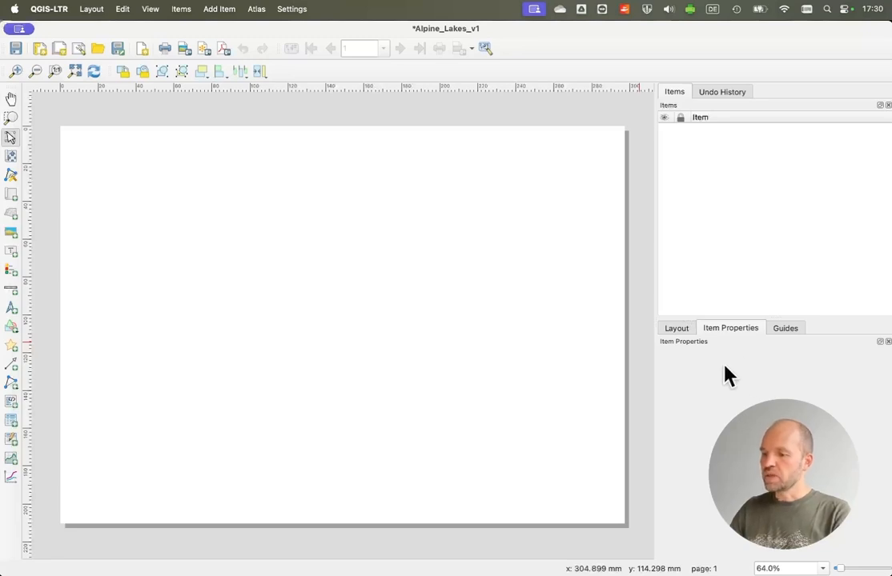
{"action": "left_click", "coordinate": [683, 333]}
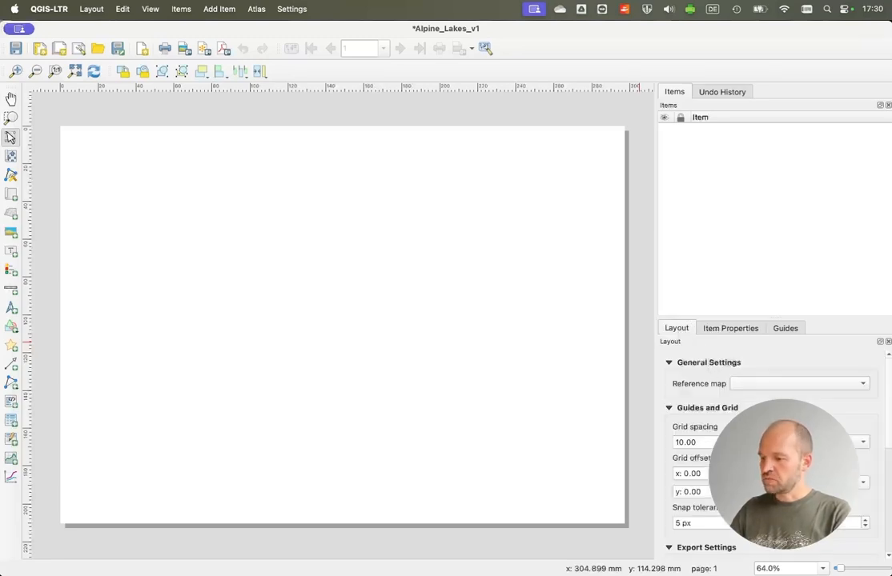
{"action": "scroll", "coordinate": [878, 424], "scroll_direction": "down", "scroll_amount": 2}
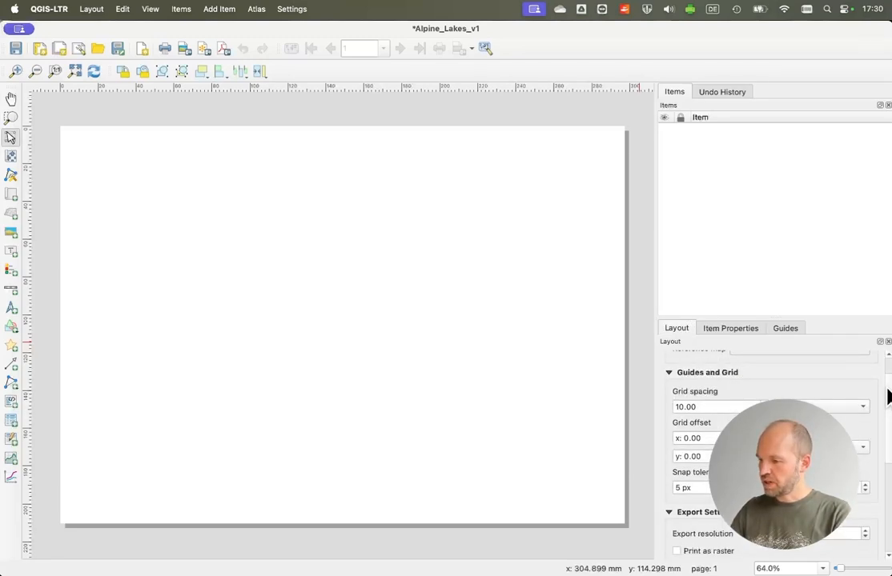
{"action": "scroll", "coordinate": [887, 400], "scroll_direction": "down", "scroll_amount": 5}
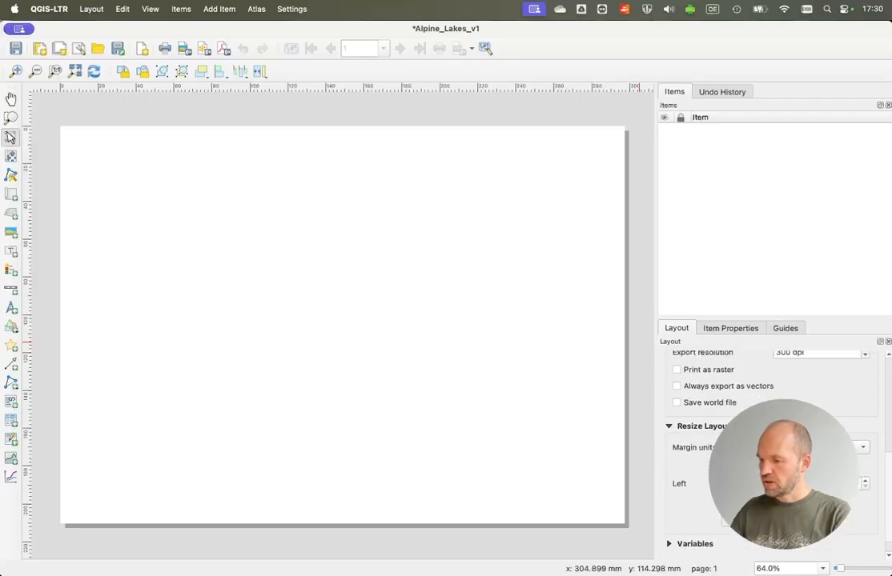
{"action": "scroll", "coordinate": [887, 376], "scroll_direction": "up", "scroll_amount": 7}
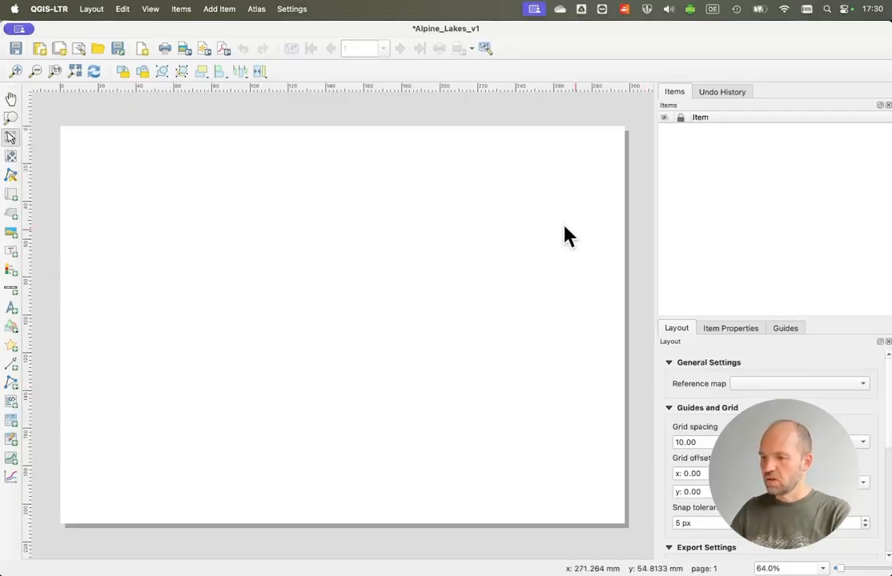
Step: Add a map about 280 by 190 mm to the page, starting about 10 mm in from its upper-left corner
{"action": "left_click", "coordinate": [205, 13]}
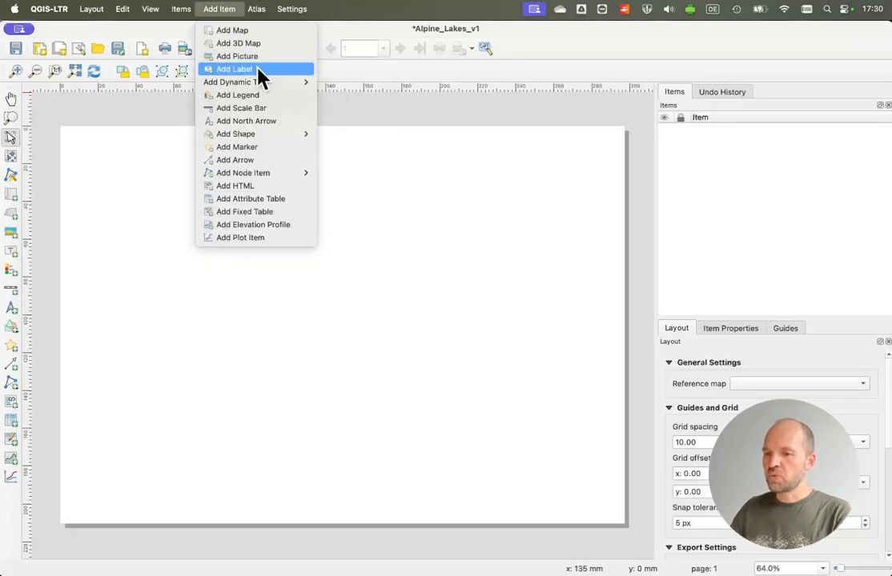
{"action": "left_click", "coordinate": [234, 30]}
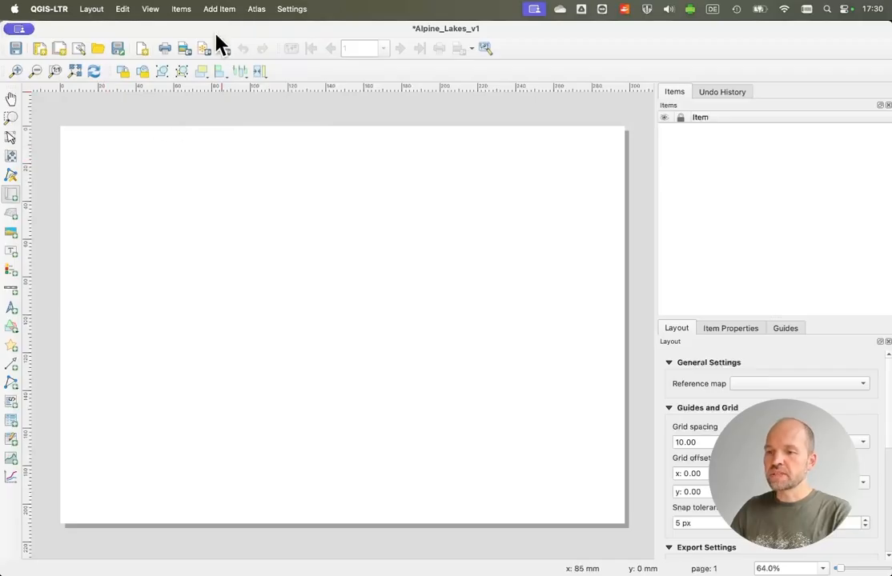
{"action": "left_click", "coordinate": [222, 12]}
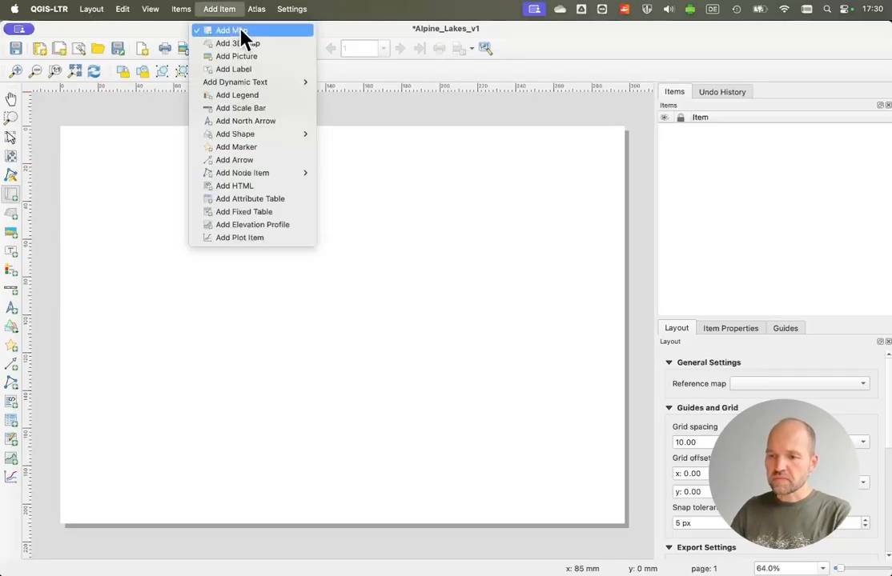
{"action": "left_click", "coordinate": [242, 32]}
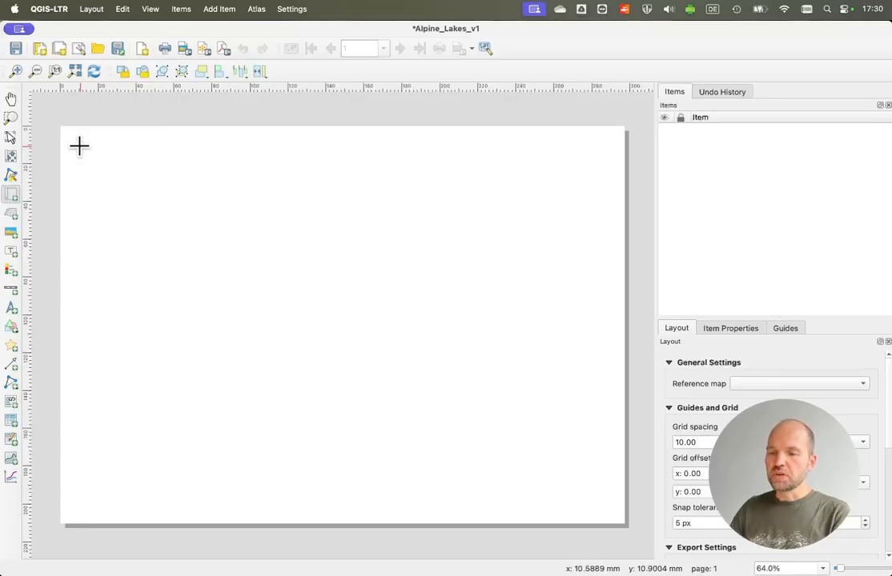
{"action": "left_click_drag", "start_coordinate": [80, 145], "coordinate": [611, 505]}
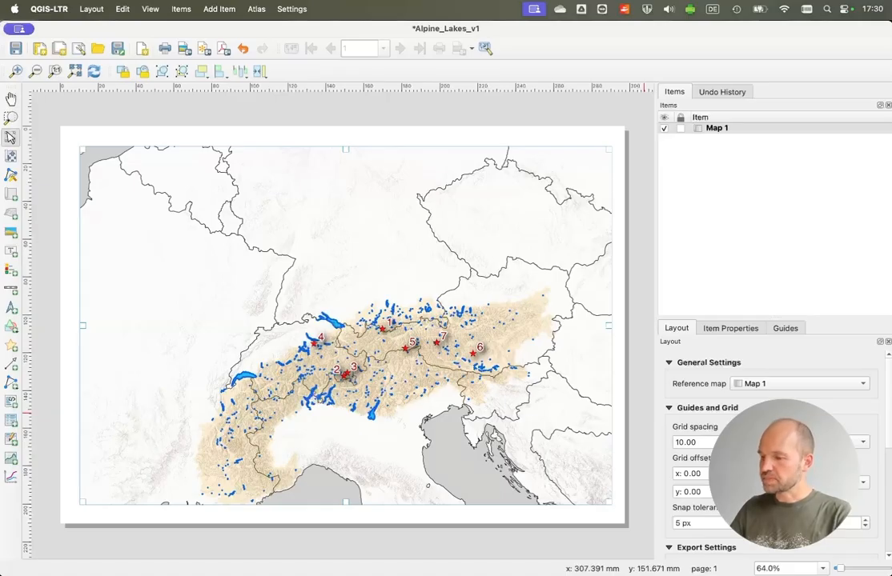
Step: Move the content of Map 1 up and to the left so the Alpine perimeter sits nearer the frame's centre
{"action": "left_click", "coordinate": [738, 331]}
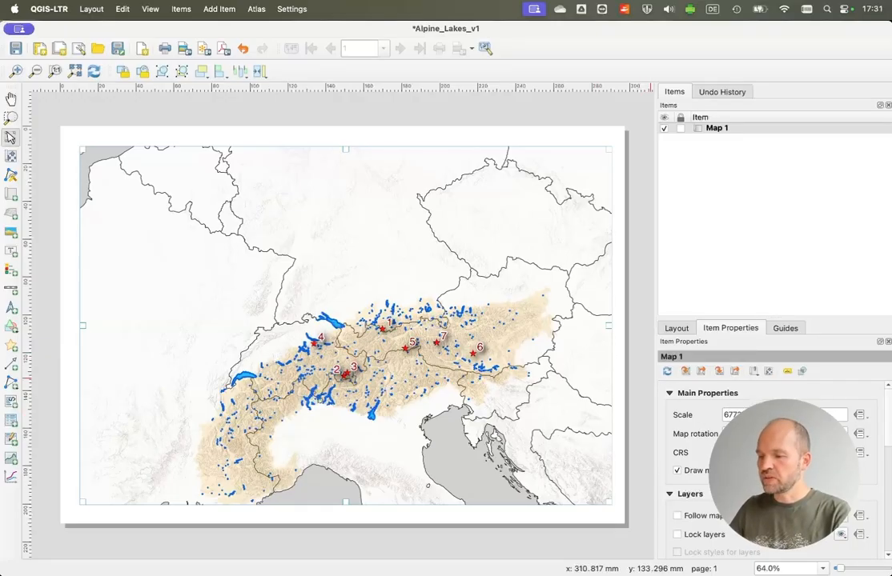
{"action": "left_click", "coordinate": [10, 157]}
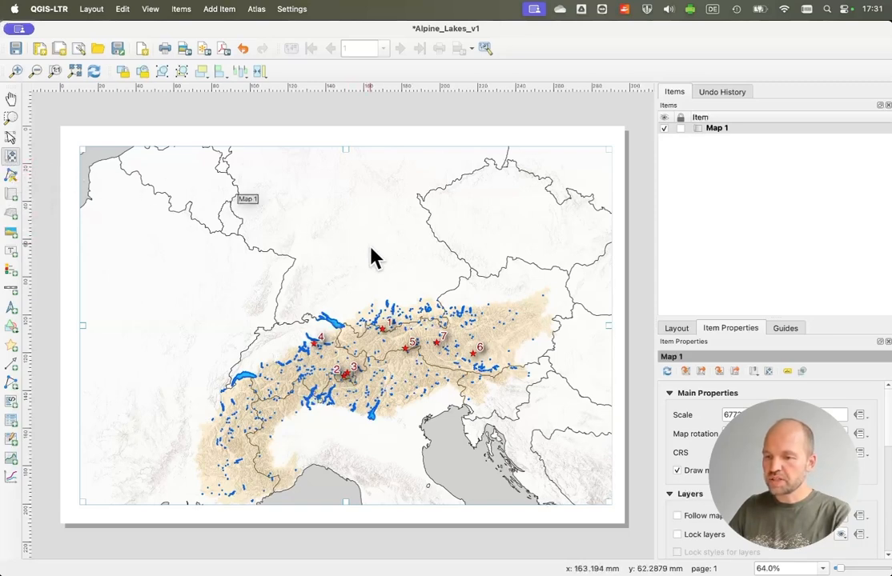
{"action": "left_click_drag", "start_coordinate": [371, 265], "coordinate": [336, 225]}
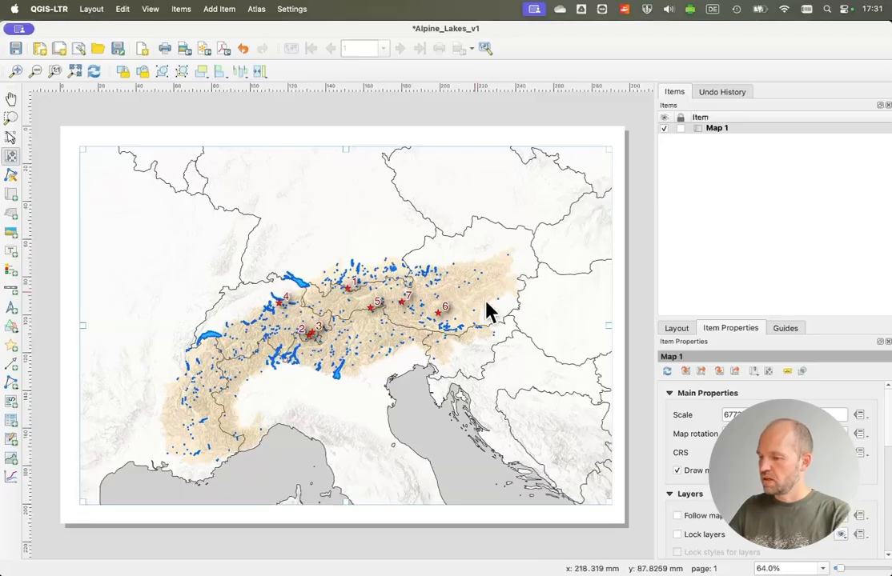
Step: Set Map 1's scale to 5000000 and move its content up so the whole Alpine perimeter fits inside the map frame
{"action": "left_click_drag", "start_coordinate": [763, 415], "coordinate": [688, 416]}
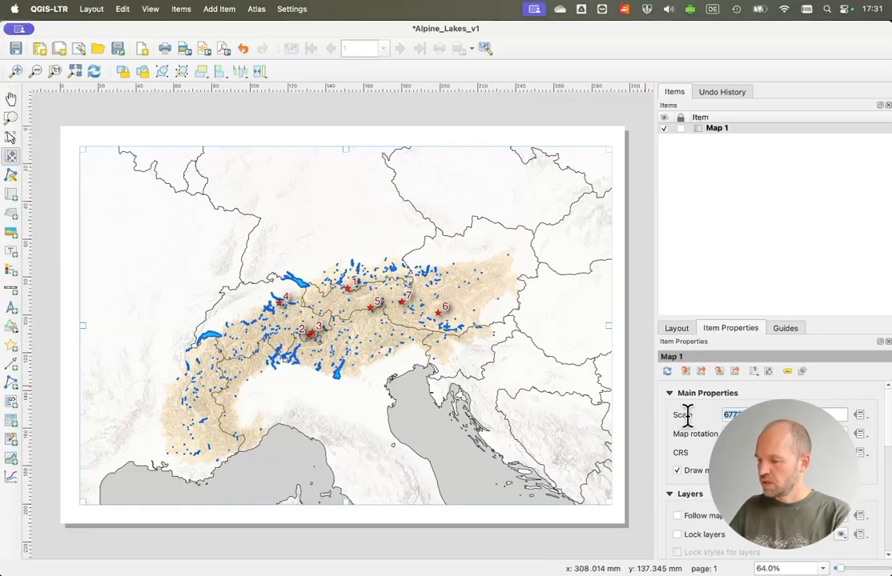
{"action": "type", "text": "50"}
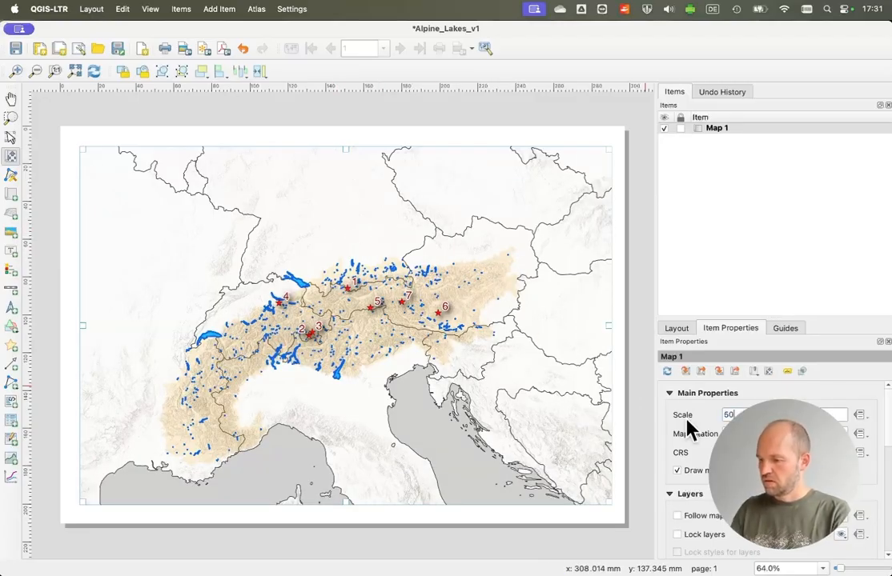
{"action": "type", "text": "00"}
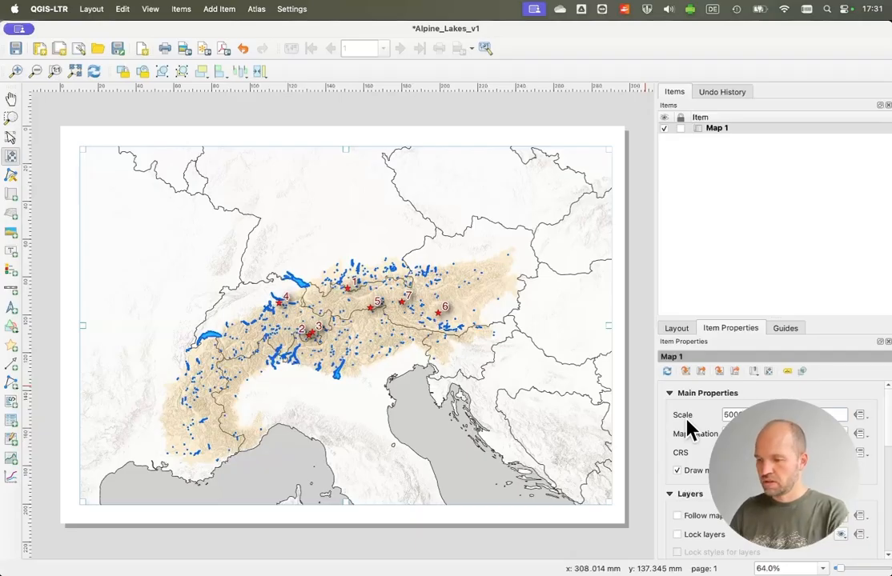
{"action": "key", "text": "Tab"}
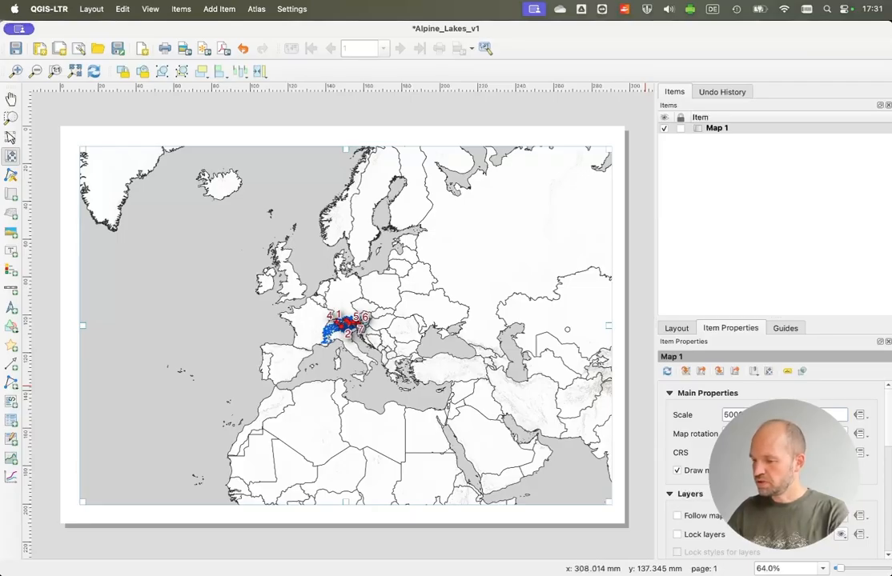
{"action": "key", "text": "Return"}
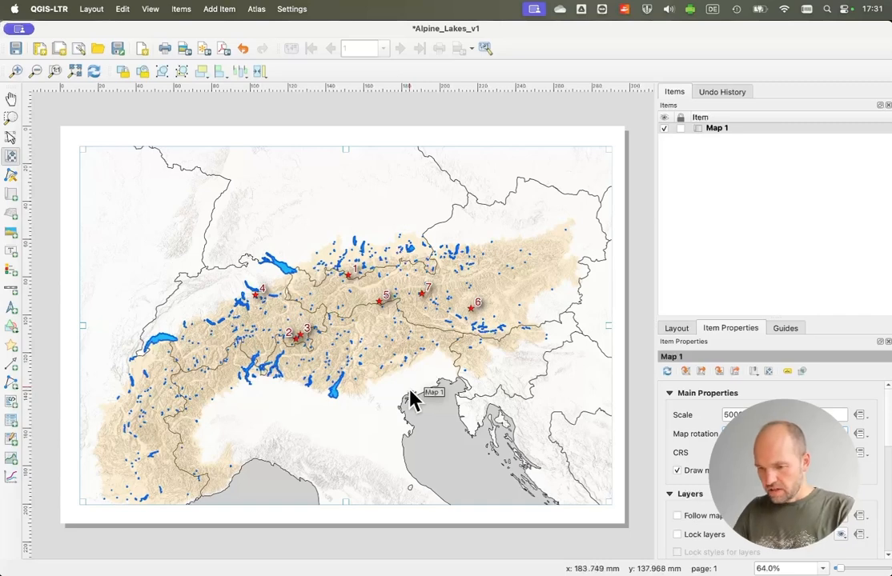
{"action": "left_click", "coordinate": [11, 156]}
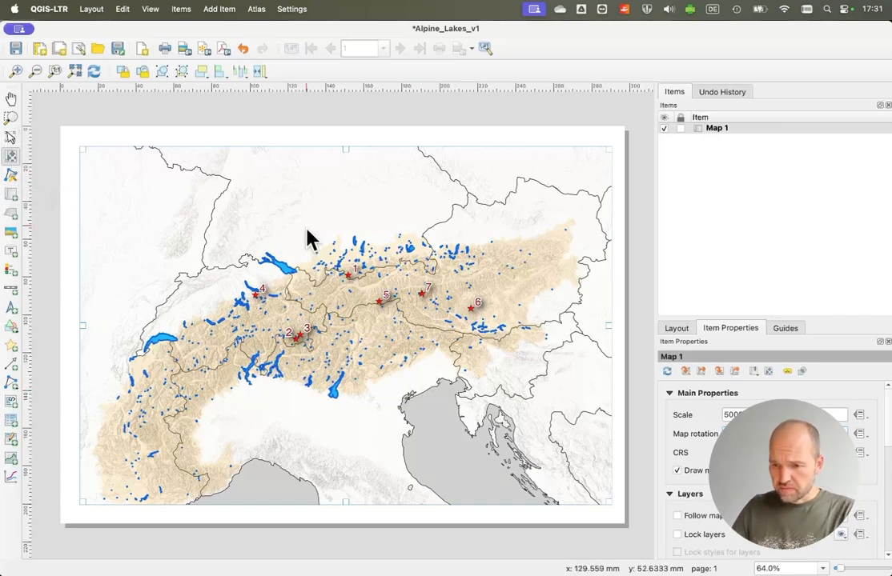
{"action": "left_click_drag", "start_coordinate": [315, 238], "coordinate": [320, 205]}
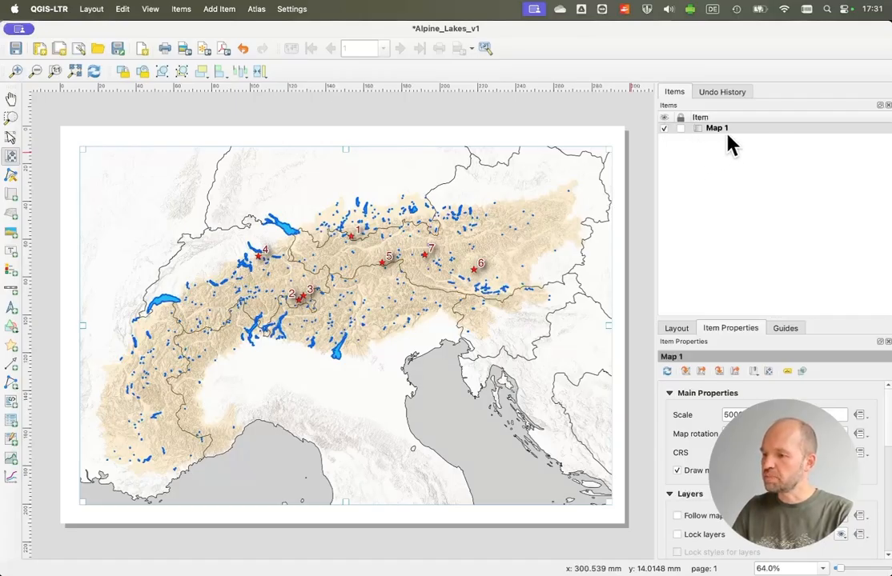
Step: Turn on the frame around Map 1 and lock the map item
{"action": "left_click", "coordinate": [681, 130]}
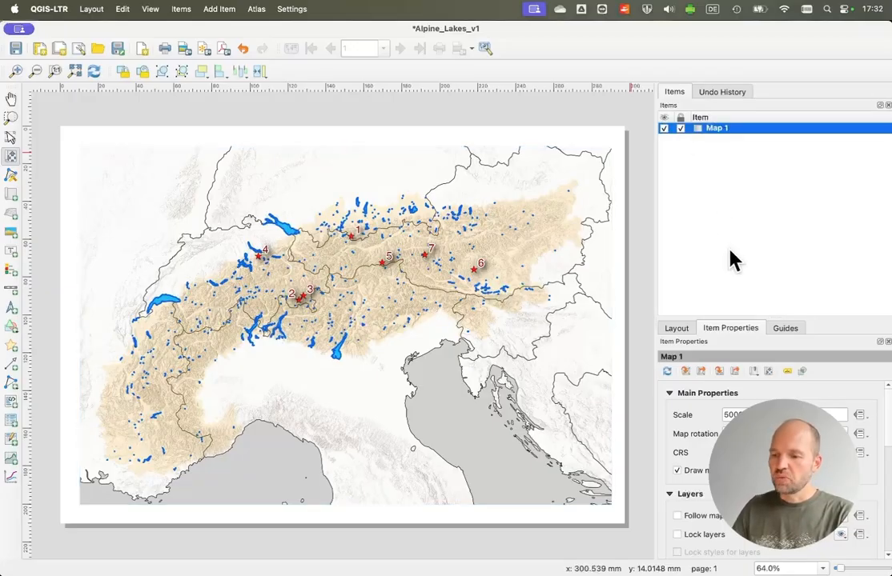
{"action": "left_click", "coordinate": [680, 130]}
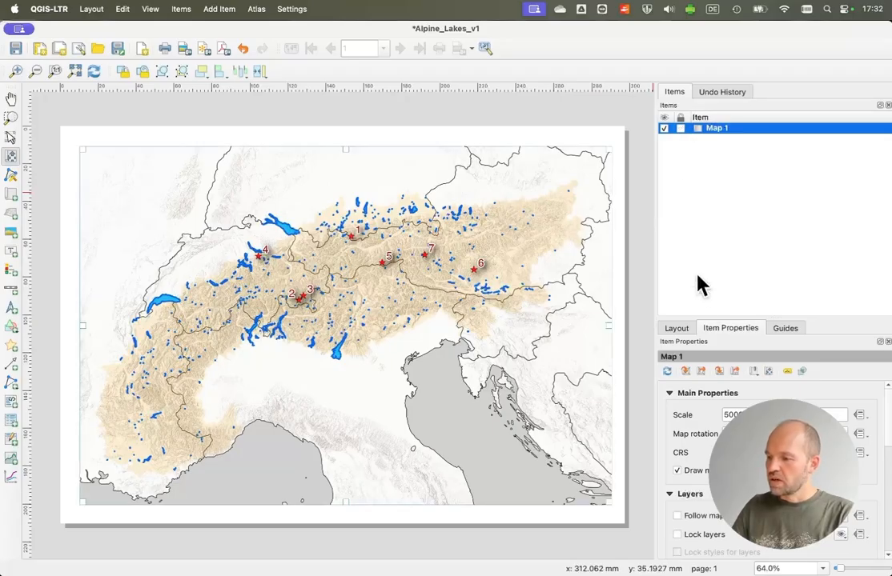
{"action": "left_click", "coordinate": [671, 396]}
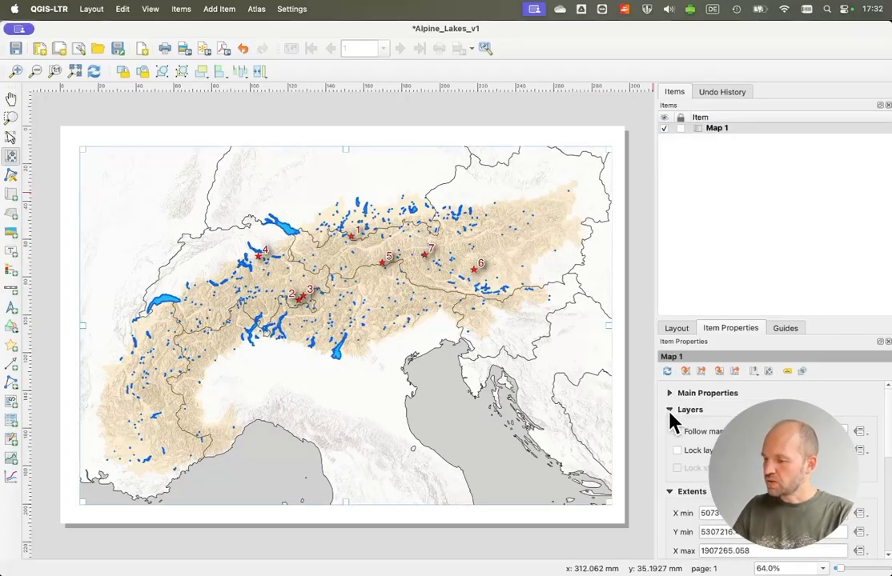
{"action": "left_click", "coordinate": [670, 411]}
{"action": "left_click", "coordinate": [670, 427]}
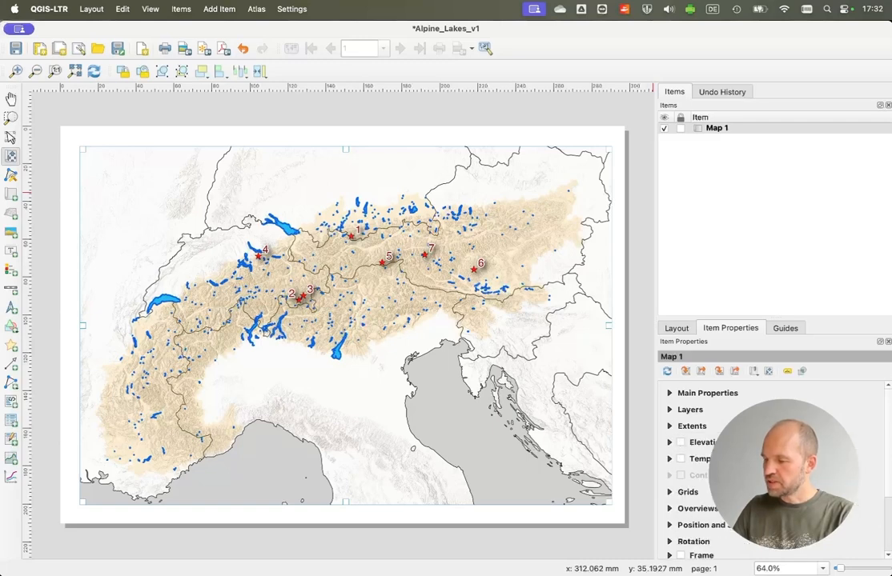
{"action": "scroll", "coordinate": [705, 464], "scroll_direction": "down", "scroll_amount": 5}
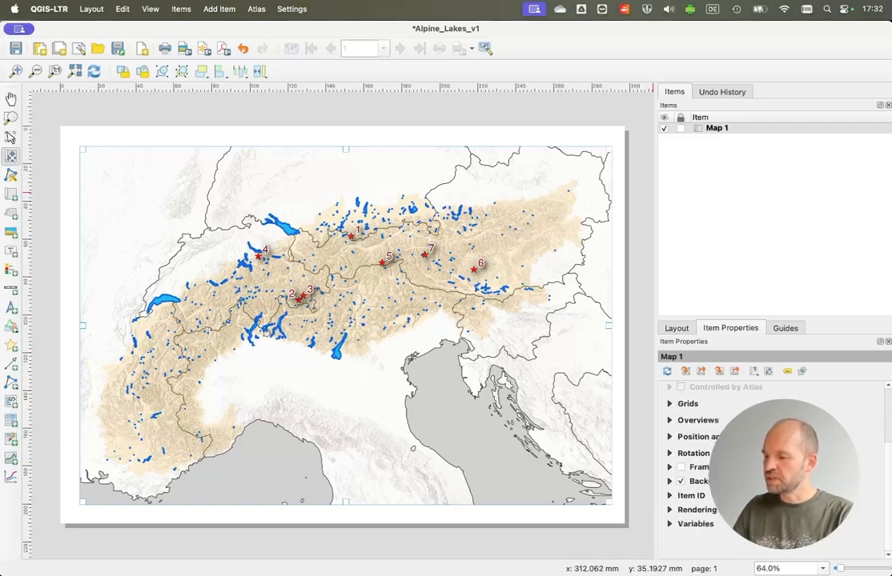
{"action": "scroll", "coordinate": [704, 464], "scroll_direction": "up", "scroll_amount": 5}
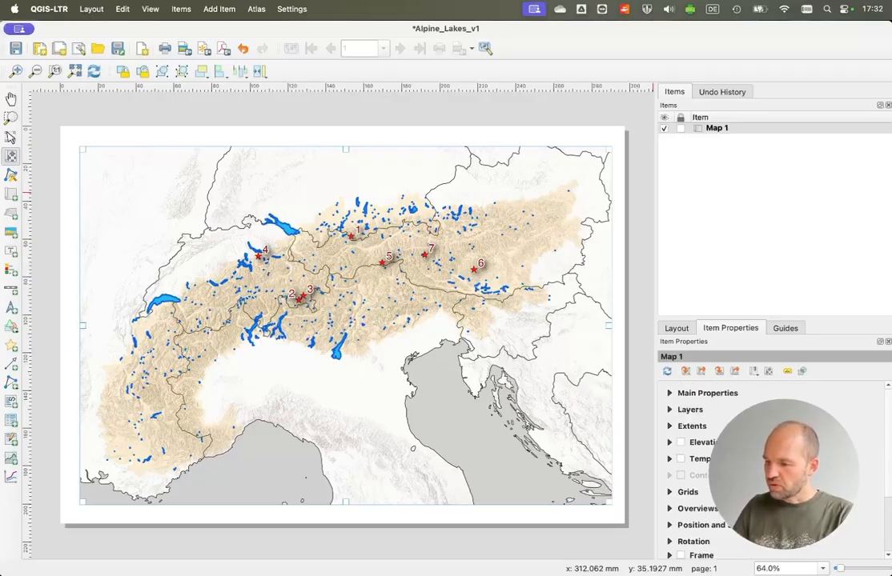
{"action": "scroll", "coordinate": [704, 449], "scroll_direction": "down", "scroll_amount": 5}
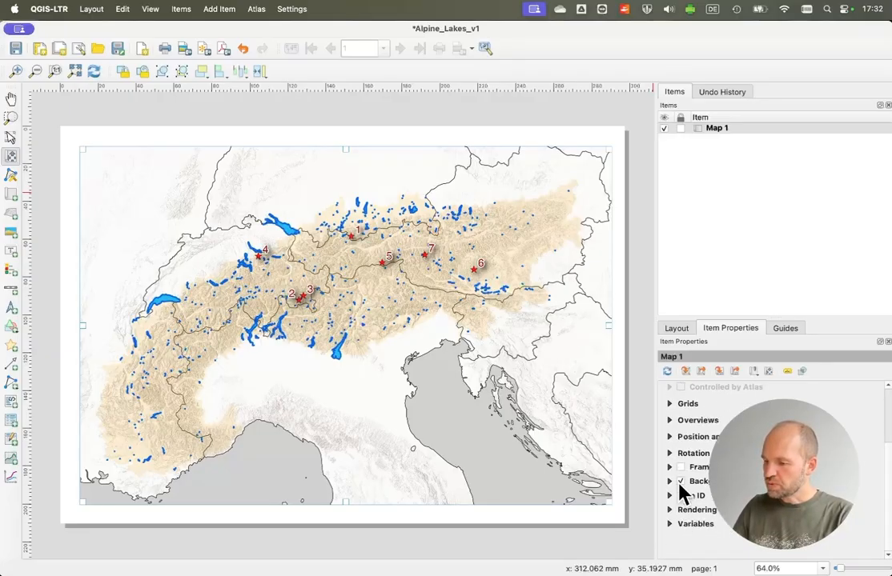
{"action": "left_click", "coordinate": [680, 468]}
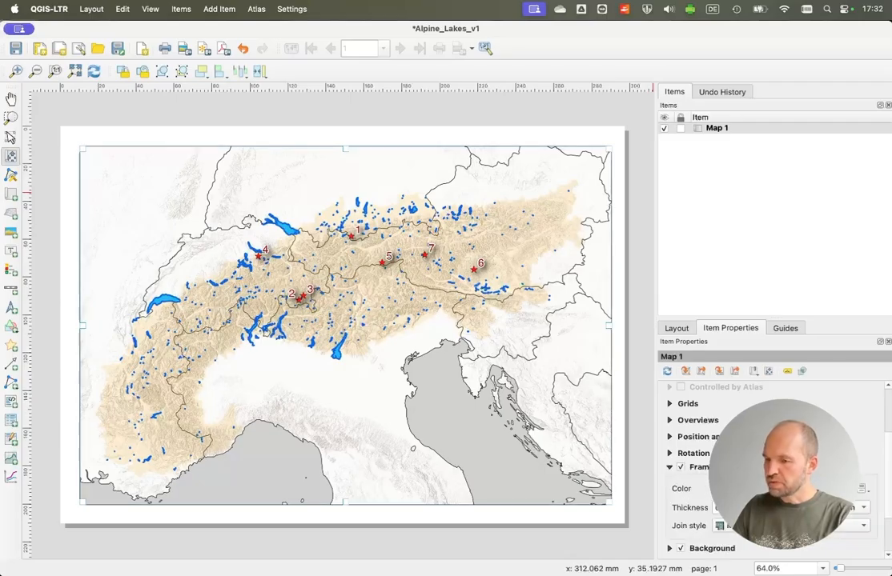
{"action": "left_click", "coordinate": [670, 469]}
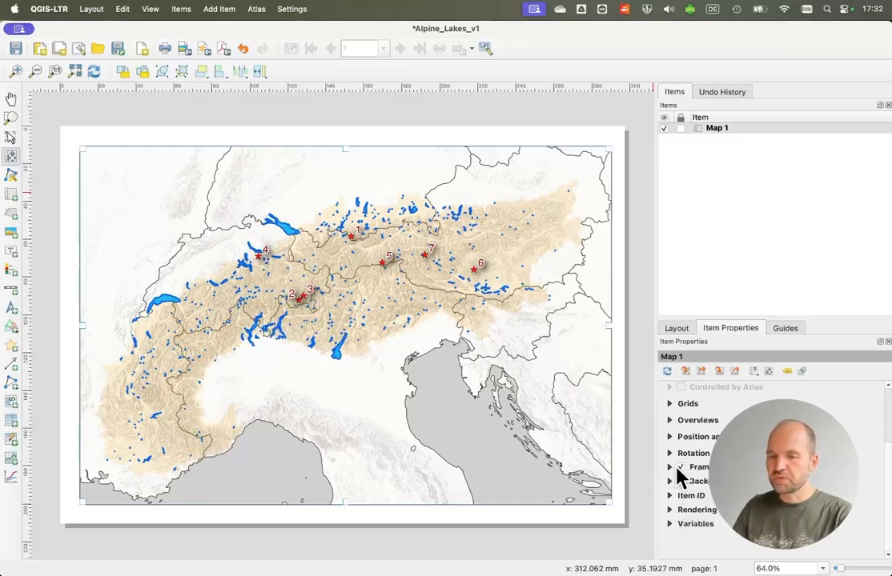
{"action": "left_click", "coordinate": [680, 481]}
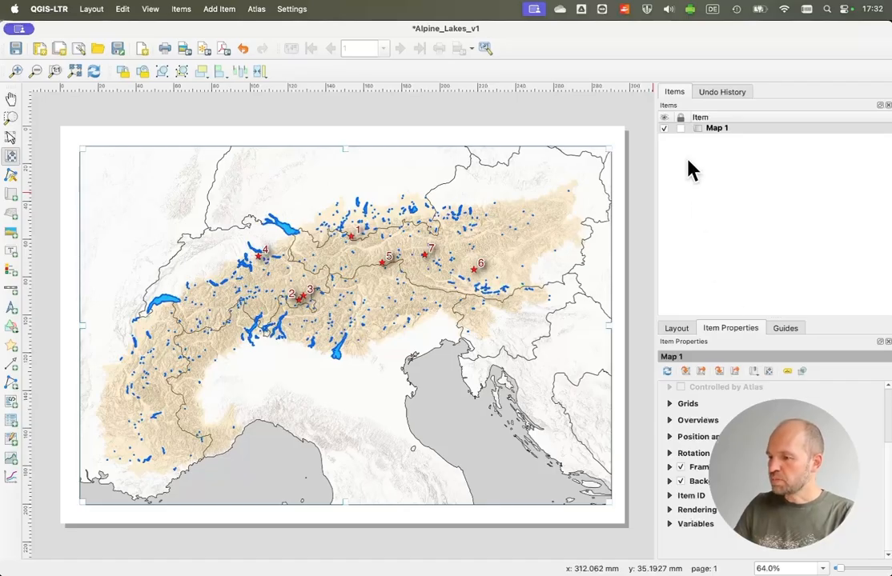
{"action": "left_click", "coordinate": [681, 129]}
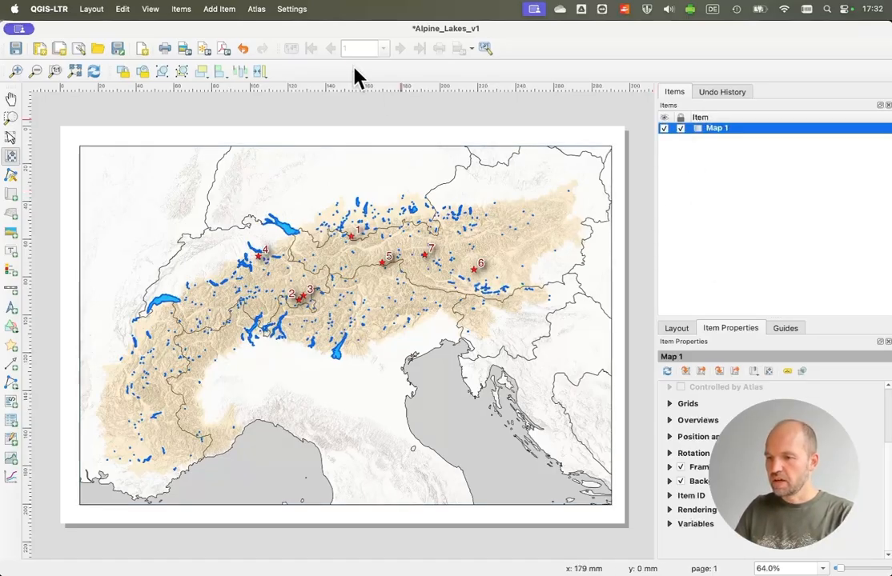
Step: Add a scale bar for Map 1 near the map's lower-left edge and set its fixed segment width to 100 units
{"action": "left_click", "coordinate": [234, 10]}
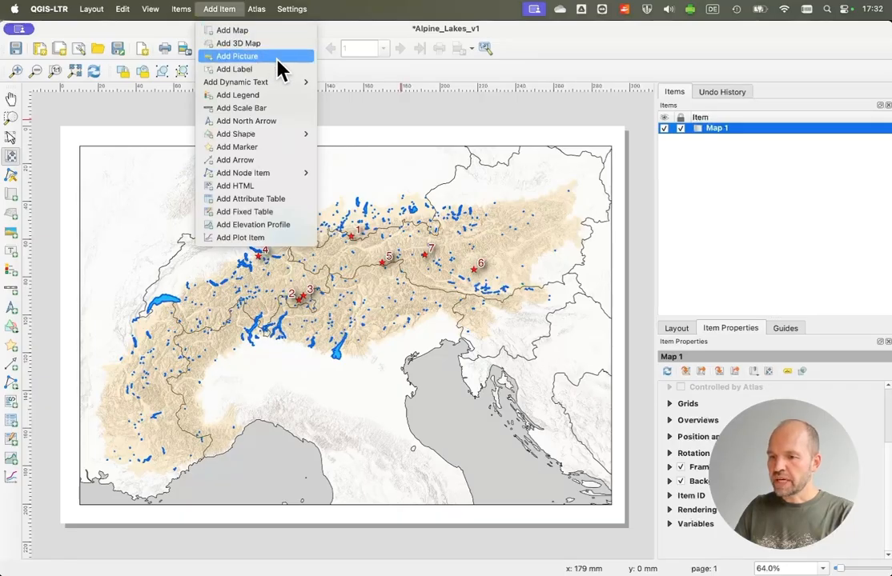
{"action": "left_click", "coordinate": [278, 111]}
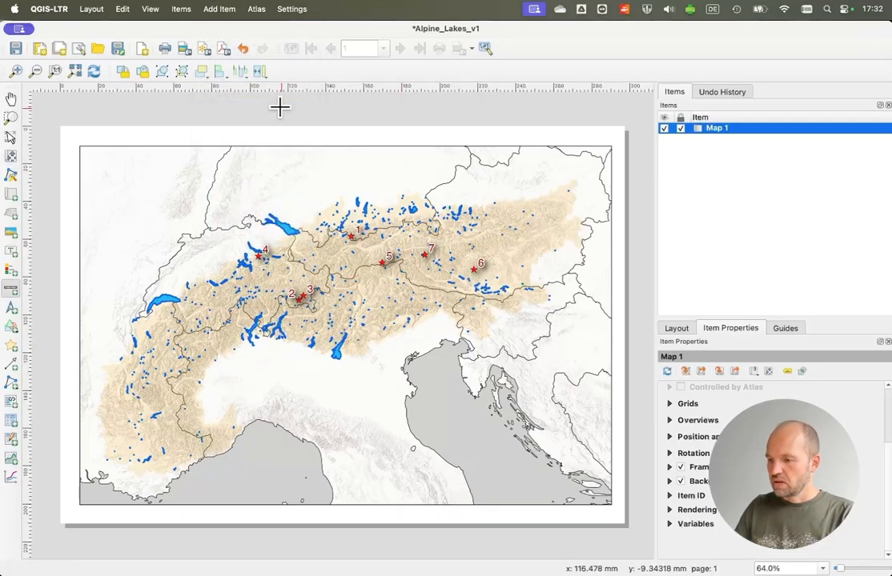
{"action": "left_click_drag", "start_coordinate": [184, 477], "coordinate": [325, 501]}
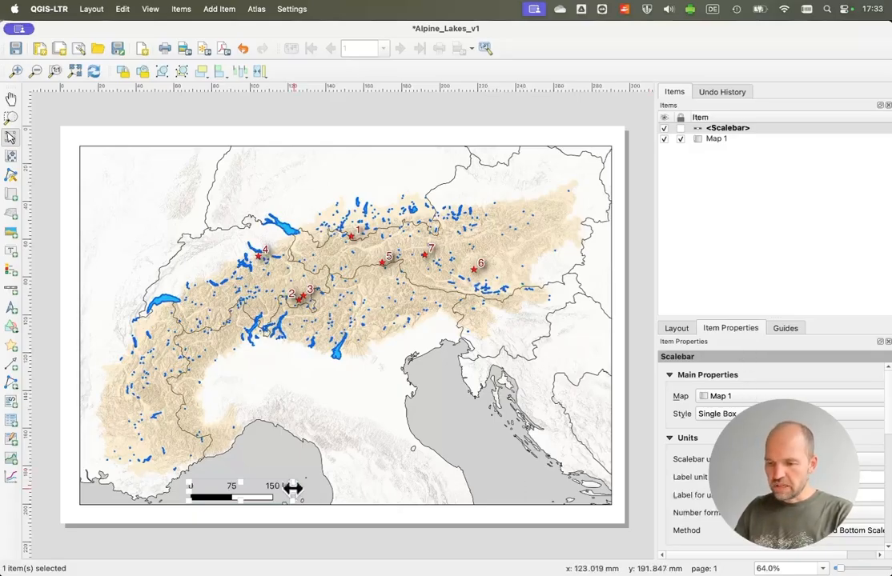
{"action": "scroll", "coordinate": [769, 456], "scroll_direction": "down", "scroll_amount": 2}
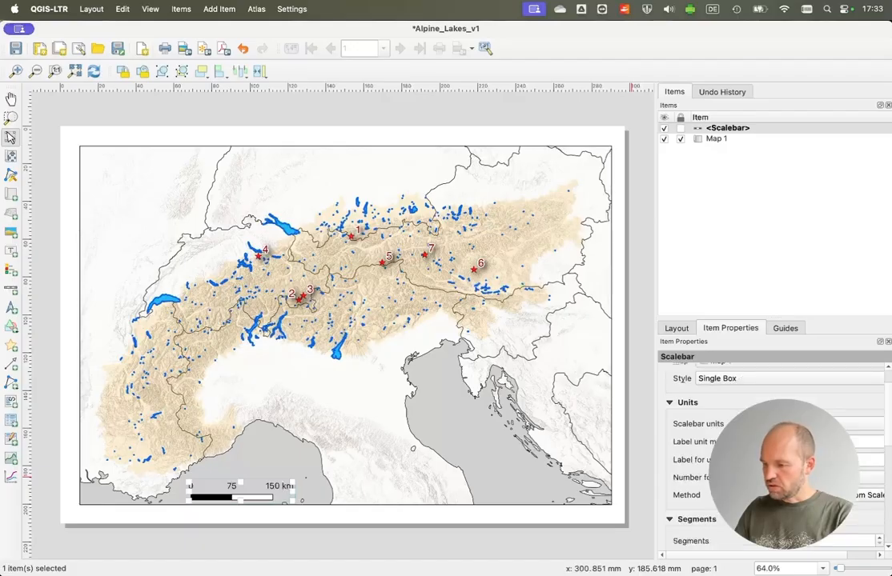
{"action": "scroll", "coordinate": [769, 456], "scroll_direction": "down", "scroll_amount": 4}
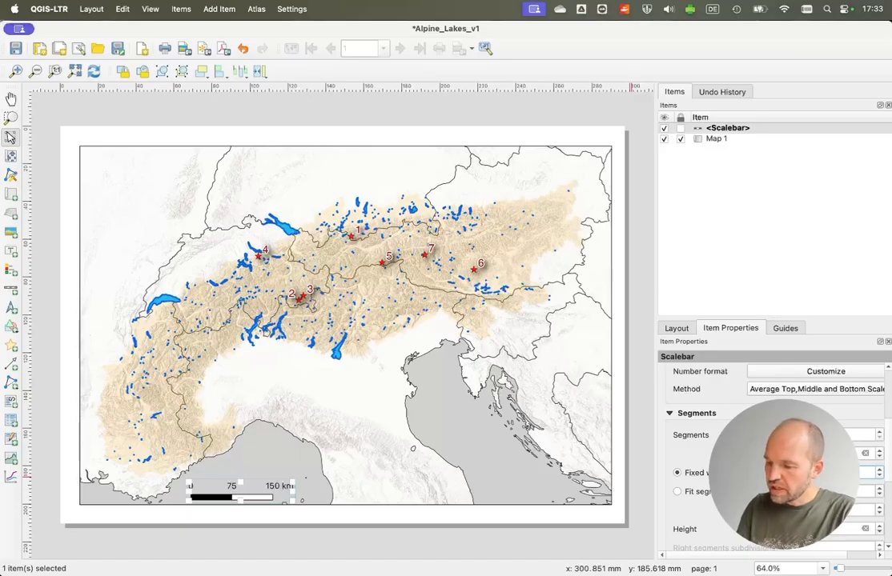
{"action": "type", "text": "100"}
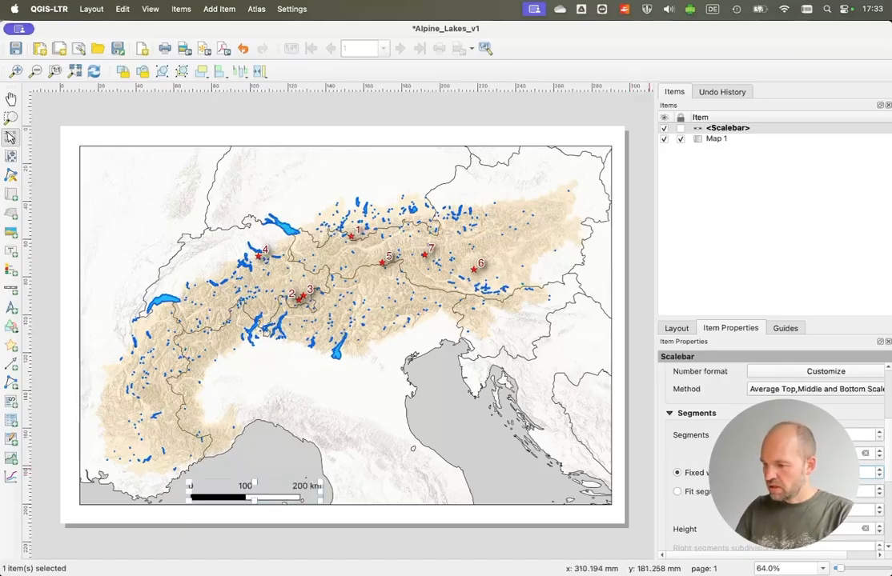
Step: Examine the scale bar's unit, segment, calculation method and number format settings
{"action": "scroll", "coordinate": [668, 377], "scroll_direction": "up", "scroll_amount": 2}
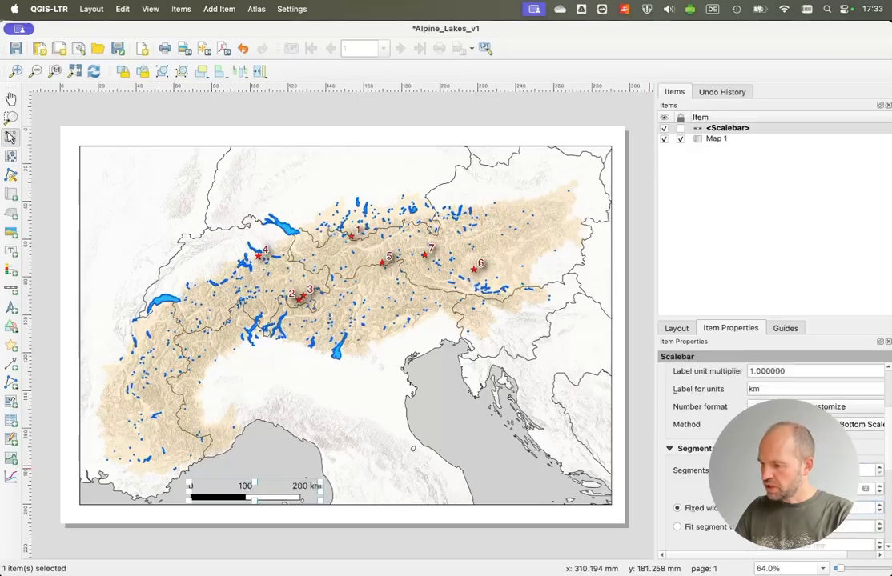
{"action": "scroll", "coordinate": [720, 448], "scroll_direction": "up", "scroll_amount": 1}
{"action": "scroll", "coordinate": [768, 449], "scroll_direction": "down", "scroll_amount": 5}
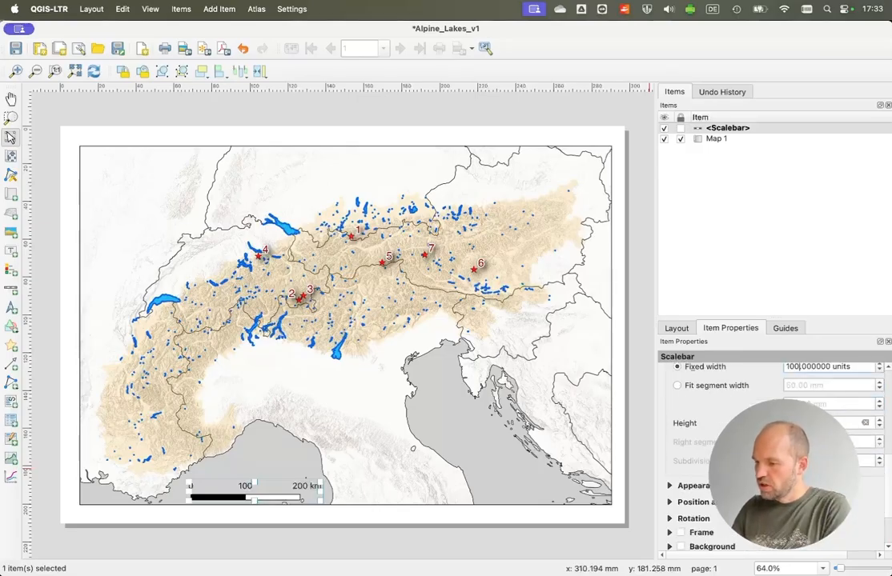
{"action": "scroll", "coordinate": [668, 376], "scroll_direction": "up", "scroll_amount": 3}
{"action": "scroll", "coordinate": [720, 448], "scroll_direction": "up", "scroll_amount": 4}
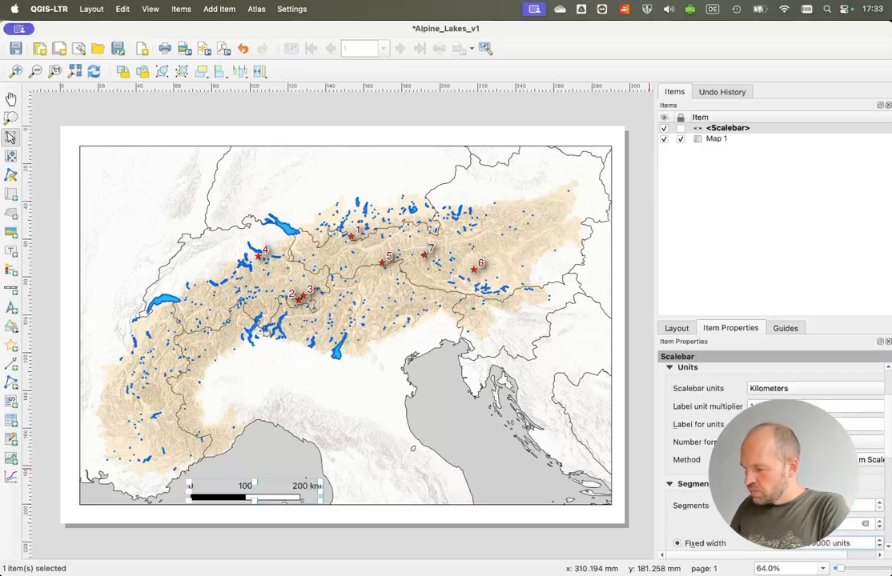
{"action": "left_click", "coordinate": [788, 495]}
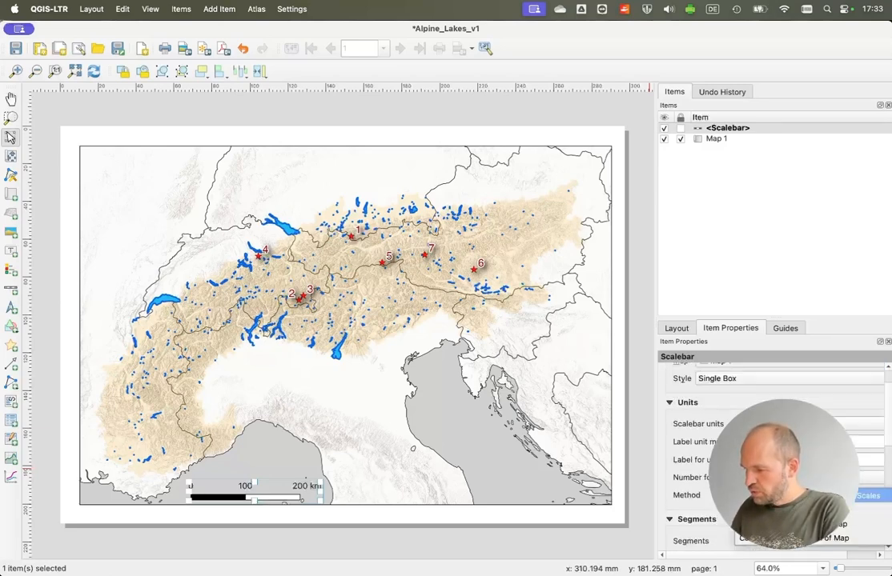
{"action": "left_click", "coordinate": [864, 495]}
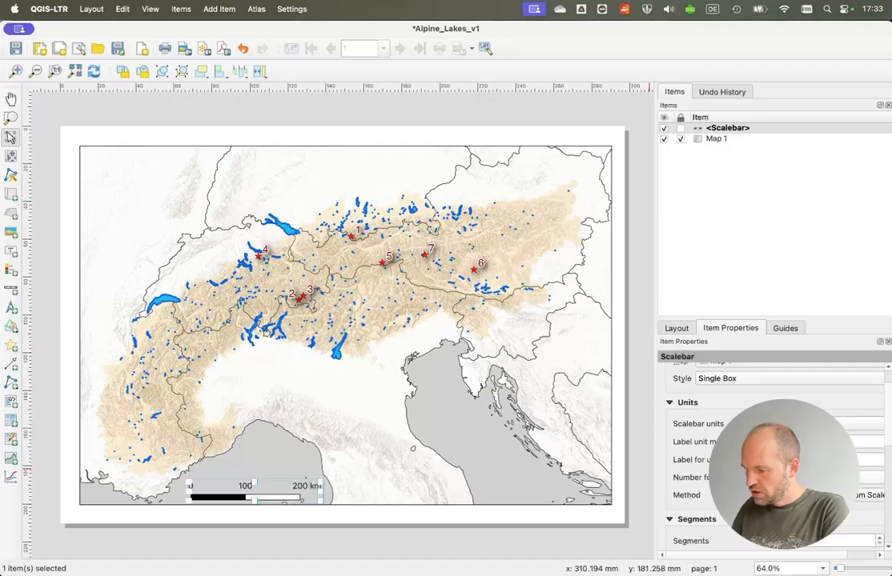
{"action": "left_click", "coordinate": [816, 478]}
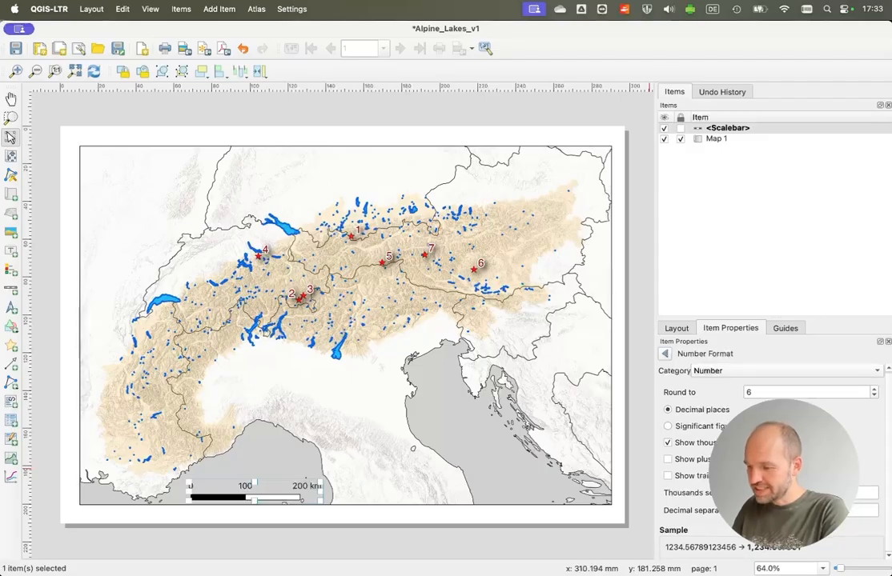
{"action": "left_click", "coordinate": [668, 357]}
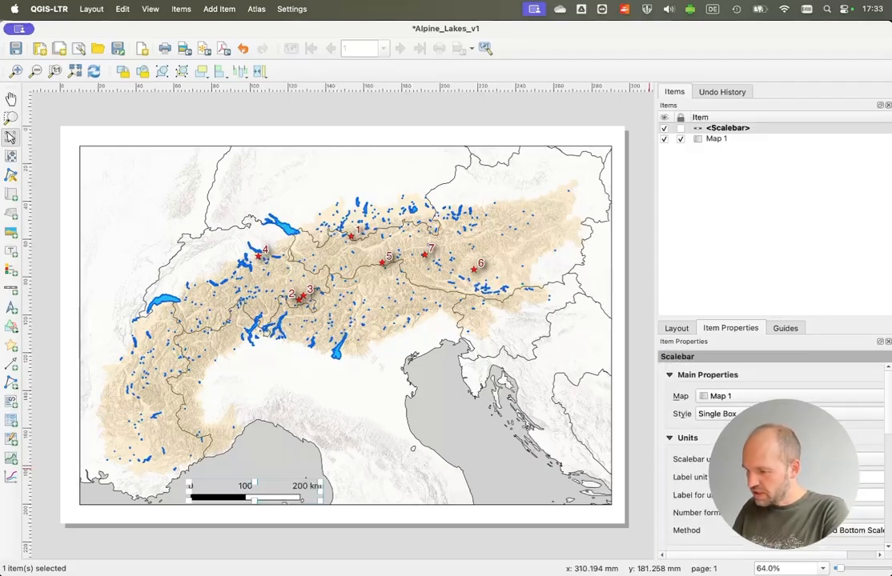
Step: Try the Stepped Line and Line Ticks Up styles on the scale bar and set its style to Line Ticks Down
{"action": "left_click", "coordinate": [737, 414]}
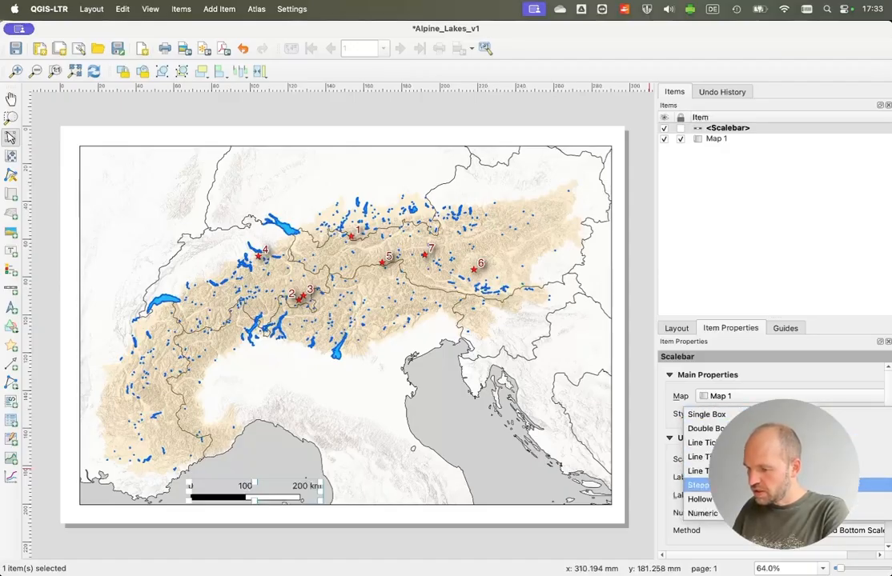
{"action": "left_click", "coordinate": [704, 485]}
{"action": "left_click", "coordinate": [745, 414]}
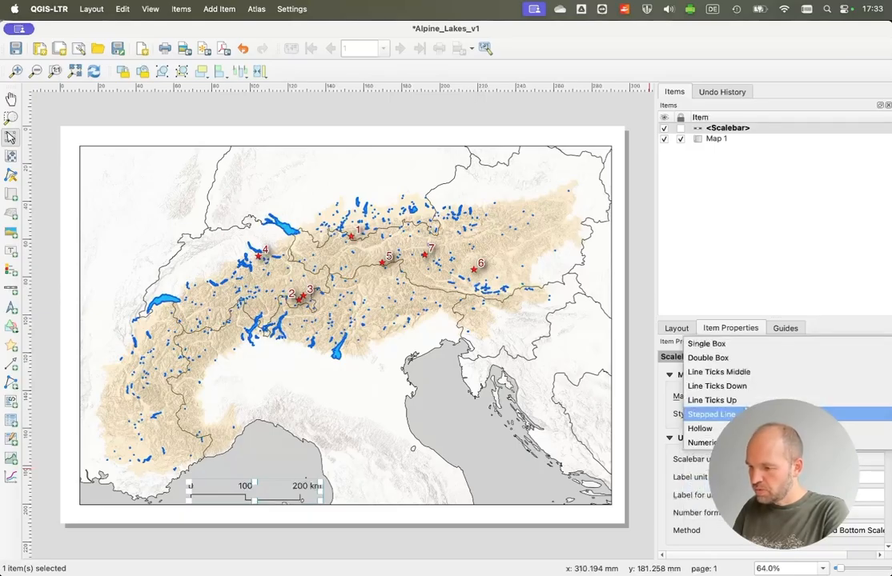
{"action": "left_click", "coordinate": [744, 401]}
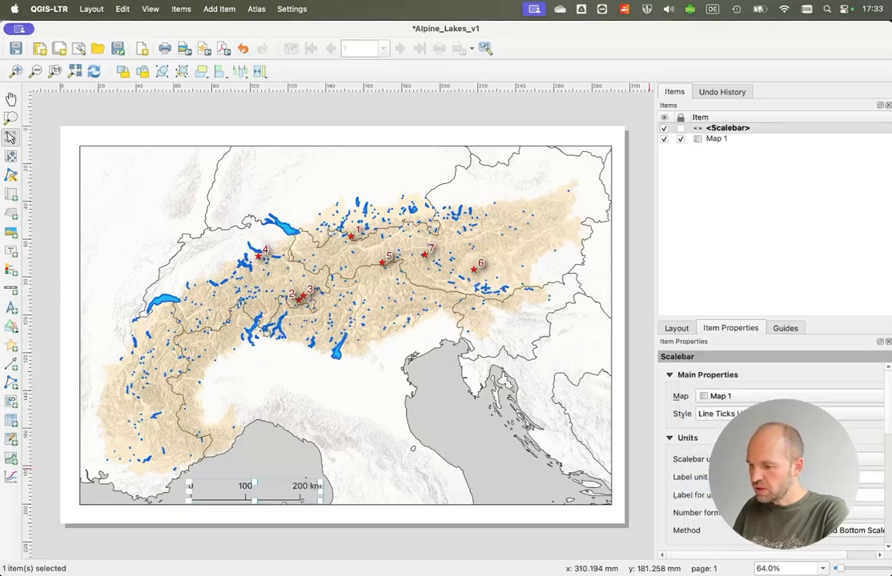
{"action": "left_click", "coordinate": [742, 413]}
{"action": "left_click", "coordinate": [741, 402]}
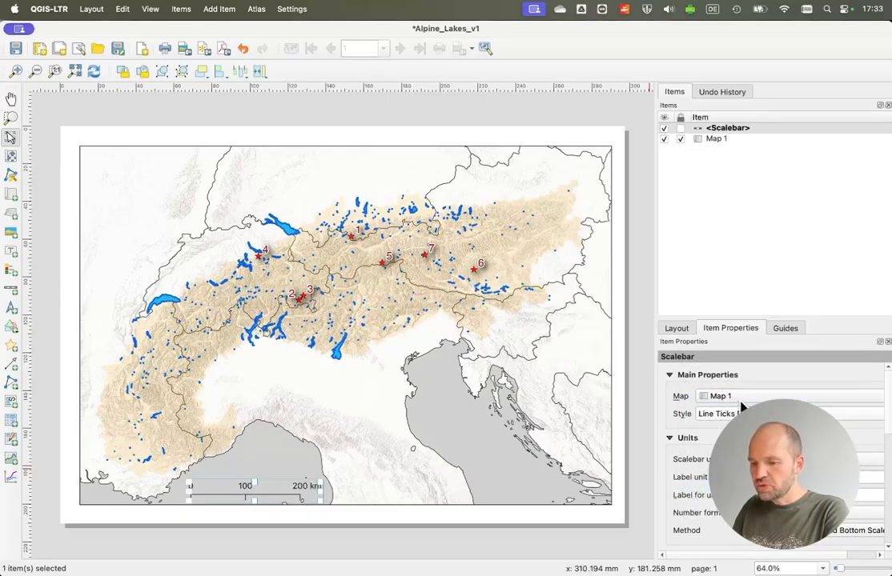
Step: Set the scale bar's style to Line Ticks Middle and deselect the scale bar
{"action": "left_click", "coordinate": [742, 409]}
{"action": "left_click", "coordinate": [742, 396]}
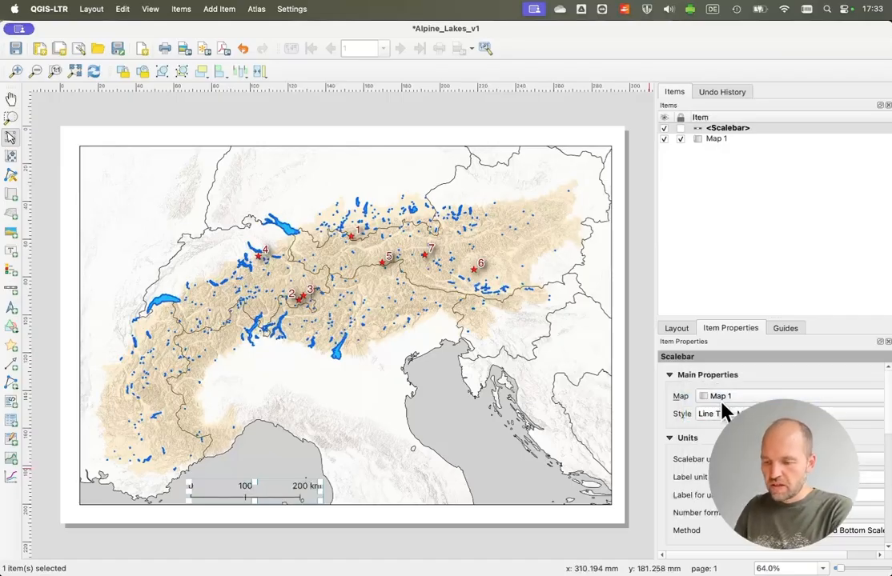
{"action": "left_click", "coordinate": [500, 467]}
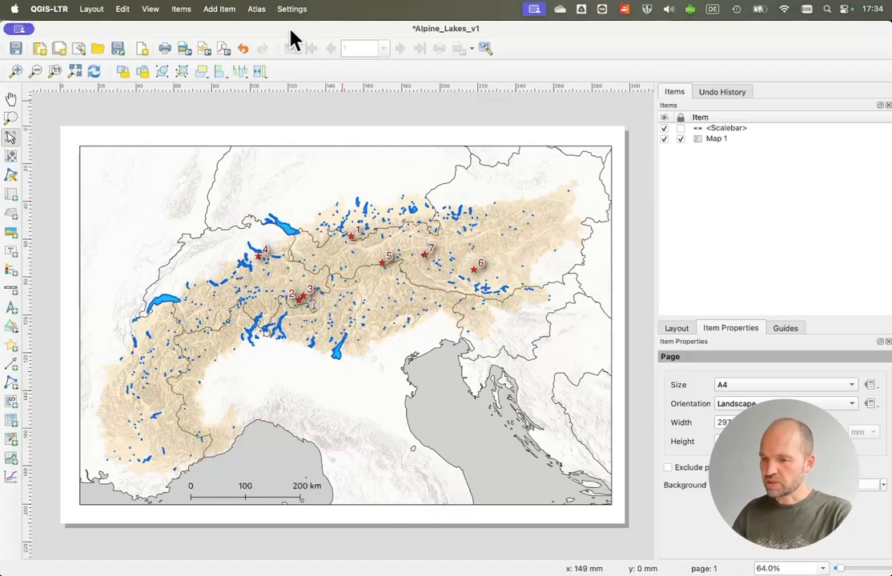
Step: Add a legend over the lower-right part of the map and move it toward the map's lower centre, clear of the scale bar
{"action": "left_click", "coordinate": [255, 16]}
{"action": "mouse_move", "coordinate": [220, 9]}
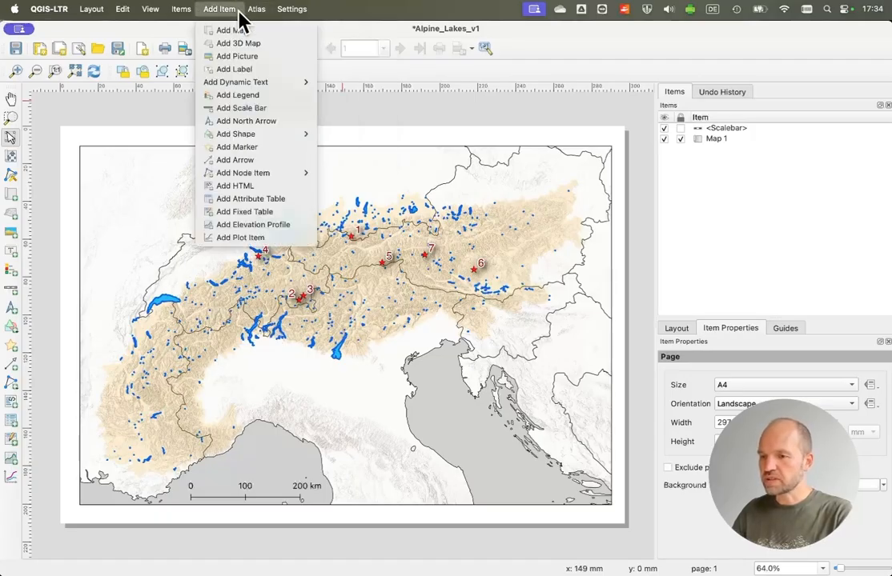
{"action": "left_click", "coordinate": [279, 95]}
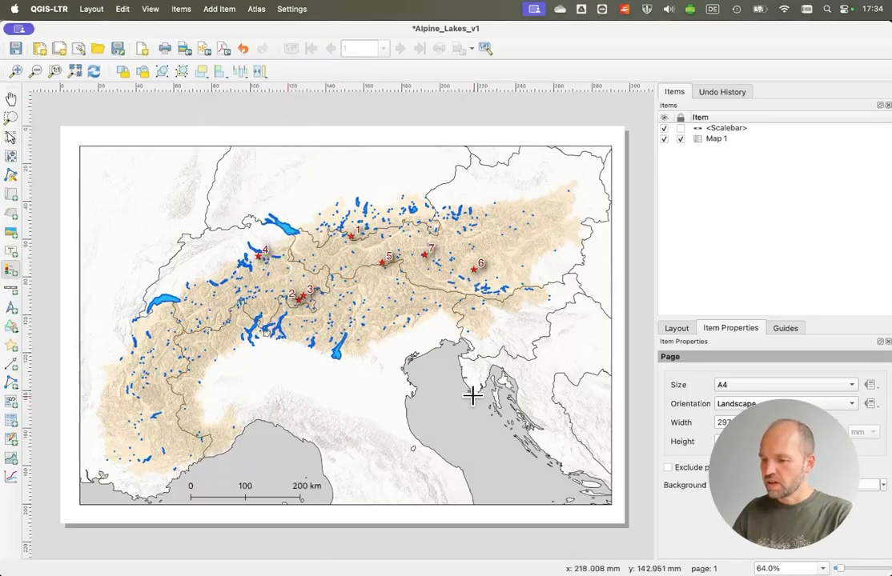
{"action": "left_click_drag", "start_coordinate": [472, 394], "coordinate": [590, 498]}
{"action": "left_click_drag", "start_coordinate": [541, 406], "coordinate": [422, 384]}
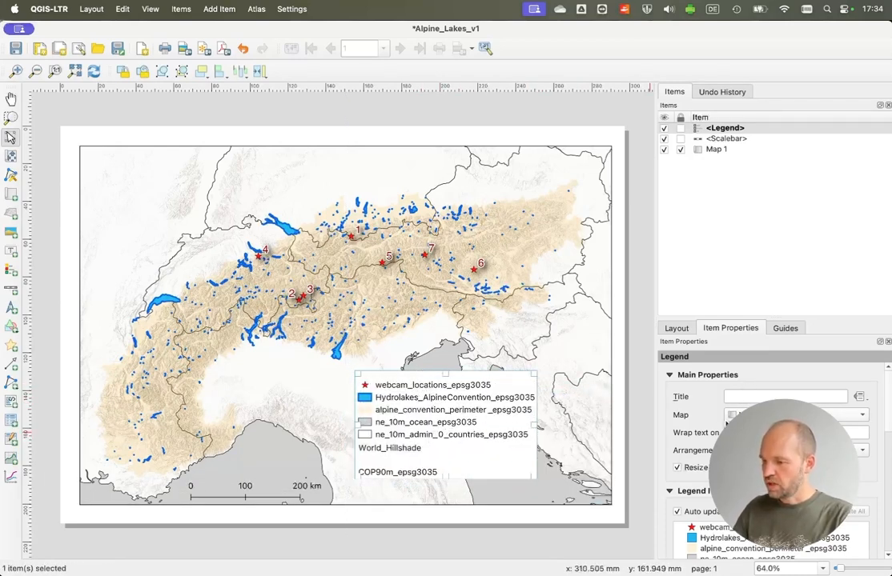
Step: Set the legend's title to Legend
{"action": "left_click", "coordinate": [747, 396]}
{"action": "type", "text": "L"}
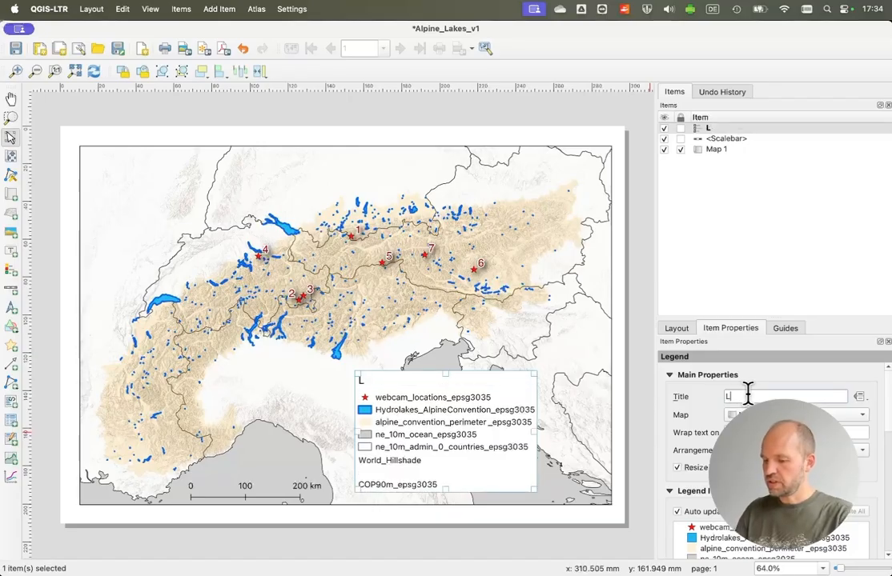
{"action": "type", "text": "egend"}
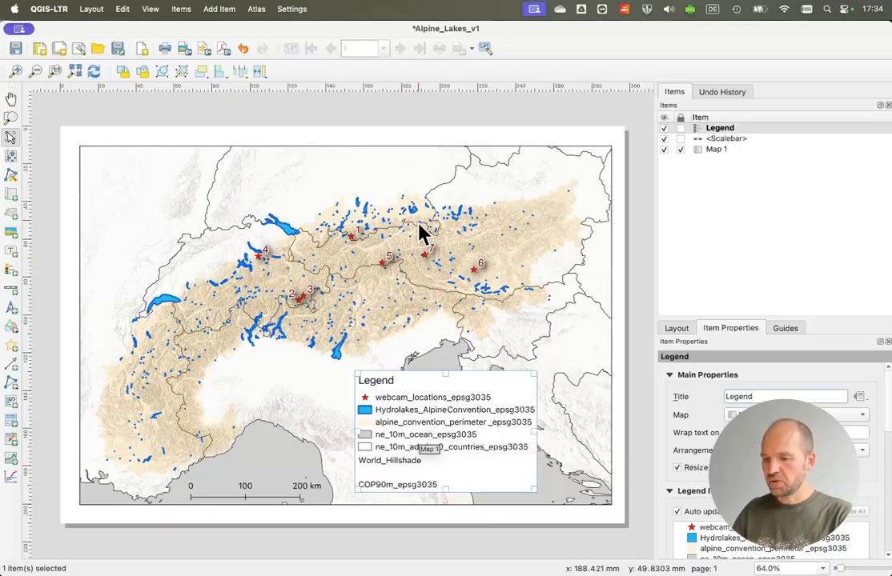
Step: Compare the legend entries with the layer names and order in the main project window
{"action": "key", "text": "super+grave"}
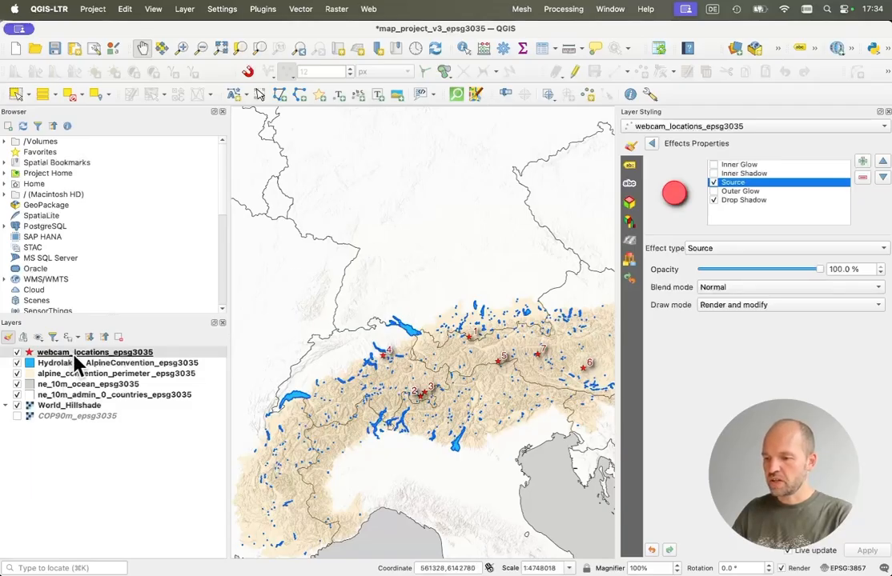
{"action": "key", "text": "super+grave"}
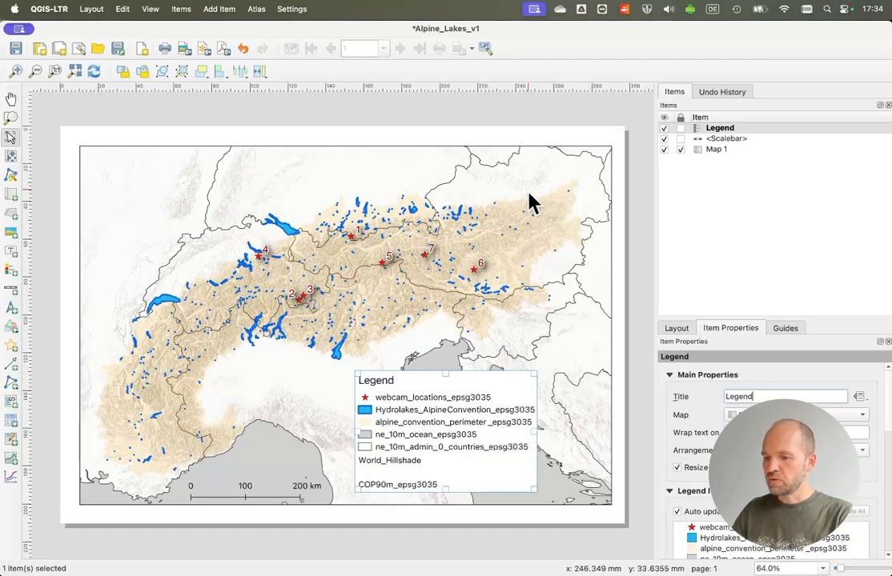
{"action": "key", "text": "super+grave"}
{"action": "key", "text": "super+grave"}
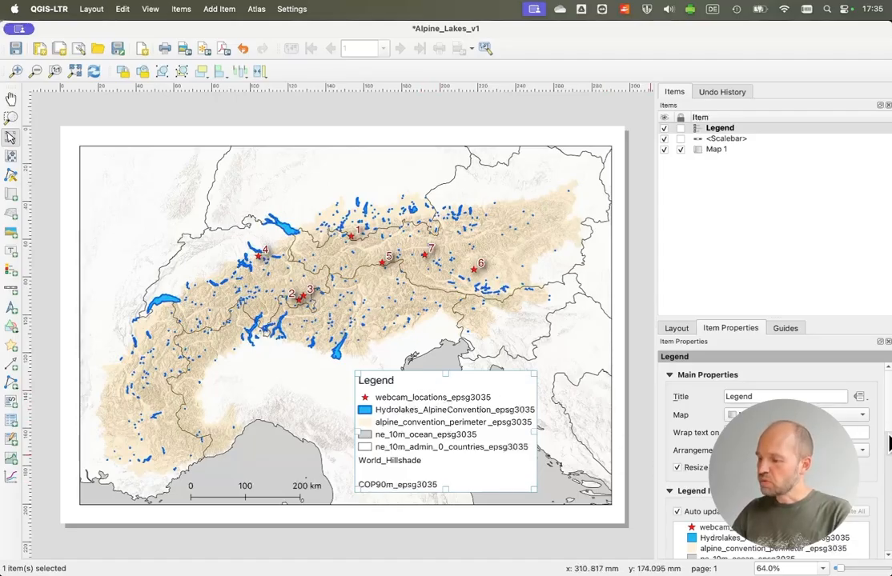
Step: Turn off automatic updating of the legend items so the entries can be customised
{"action": "scroll", "coordinate": [873, 488], "scroll_direction": "down", "scroll_amount": 3}
{"action": "scroll", "coordinate": [889, 465], "scroll_direction": "down", "scroll_amount": 2}
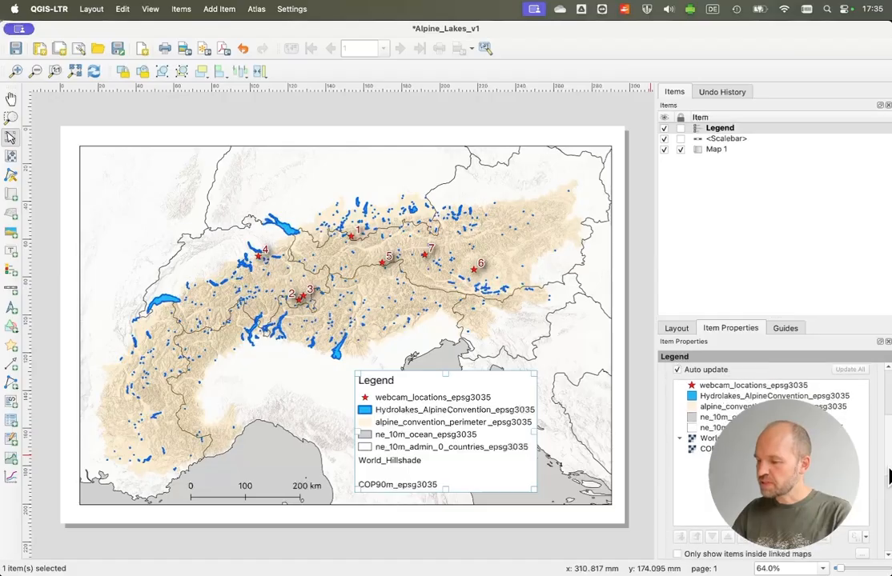
{"action": "left_click", "coordinate": [730, 387]}
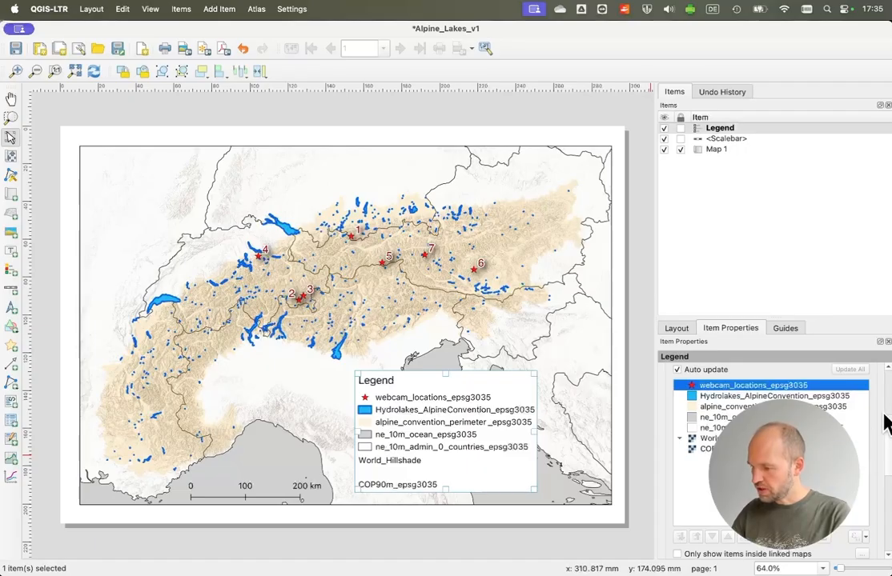
{"action": "scroll", "coordinate": [888, 430], "scroll_direction": "up", "scroll_amount": 2}
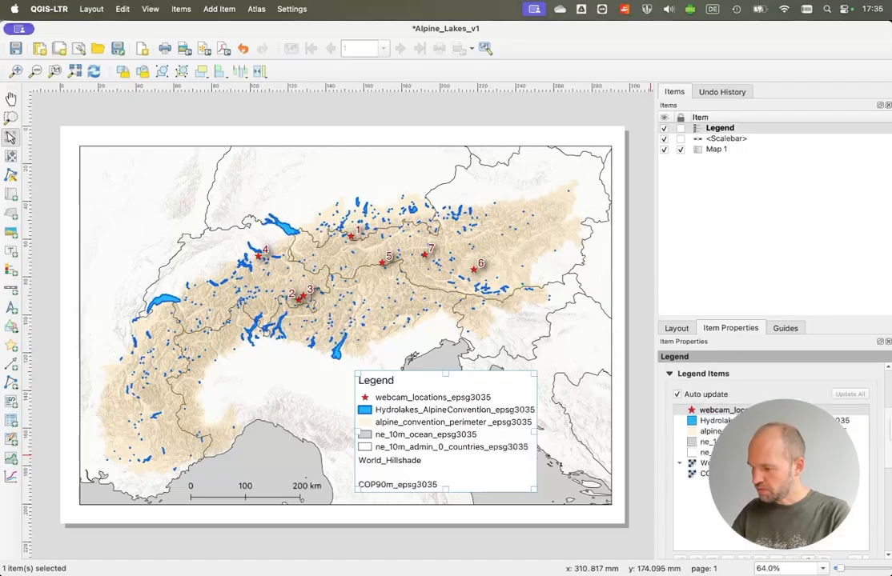
{"action": "left_click", "coordinate": [678, 400]}
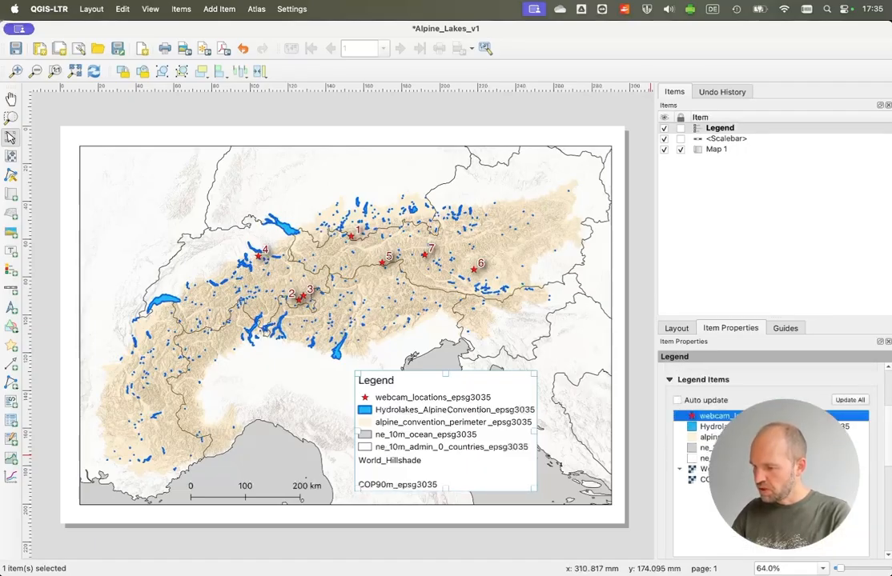
Step: Shorten the legend label of the webcam_locations_epsg3035 entry to webcams
{"action": "double_click", "coordinate": [709, 416]}
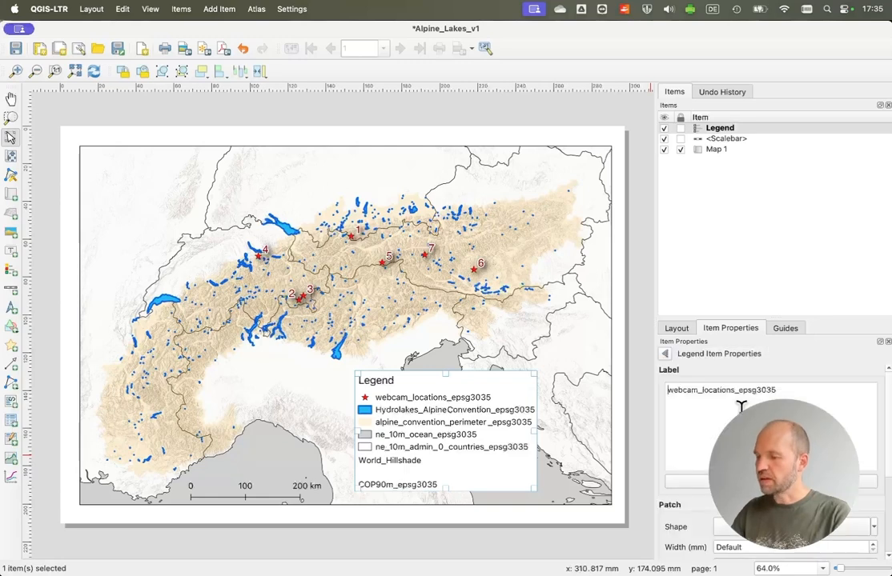
{"action": "left_click", "coordinate": [666, 354]}
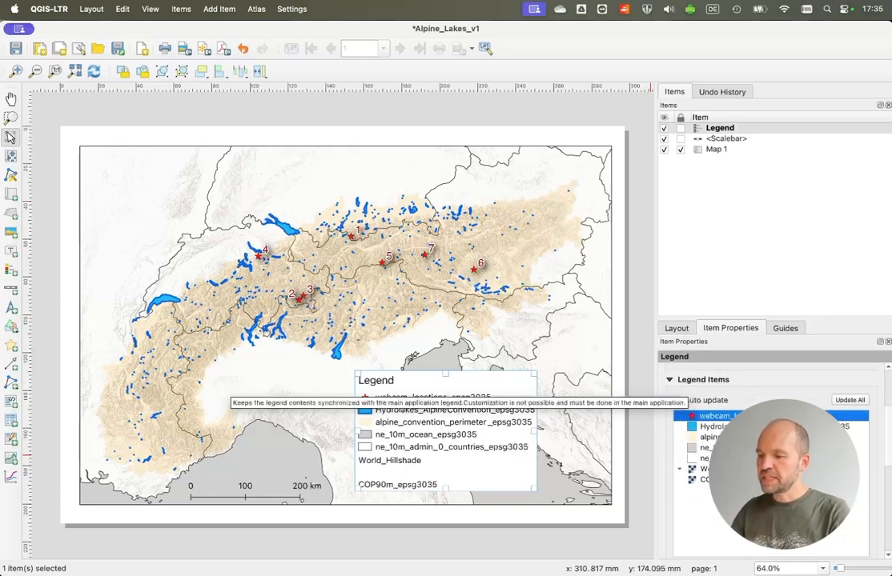
{"action": "double_click", "coordinate": [730, 413]}
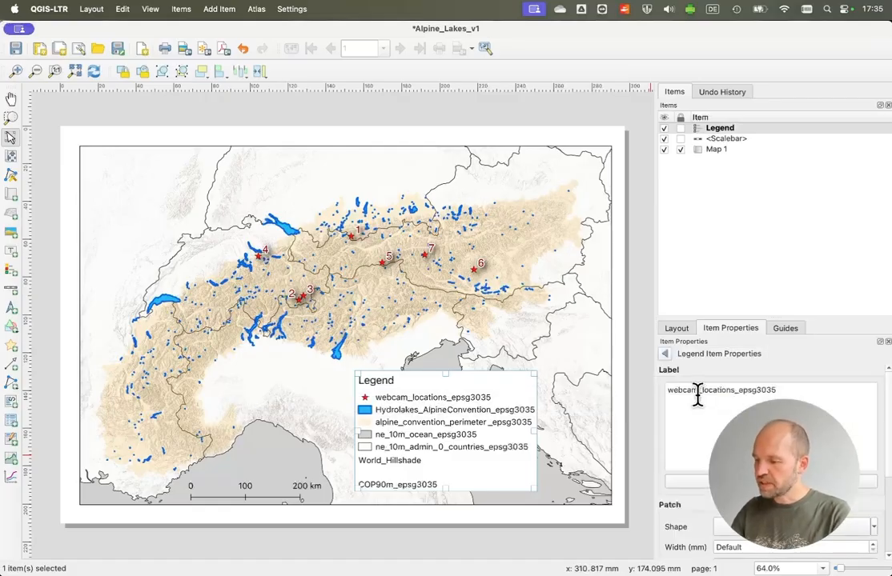
{"action": "left_click", "coordinate": [788, 392]}
{"action": "key", "text": "BackSpace"}
{"action": "key", "text": "BackSpace"}
{"action": "key", "text": "BackSpace"}
{"action": "key", "text": "BackSpace"}
{"action": "key", "text": "BackSpace"}
{"action": "key", "text": "BackSpace"}
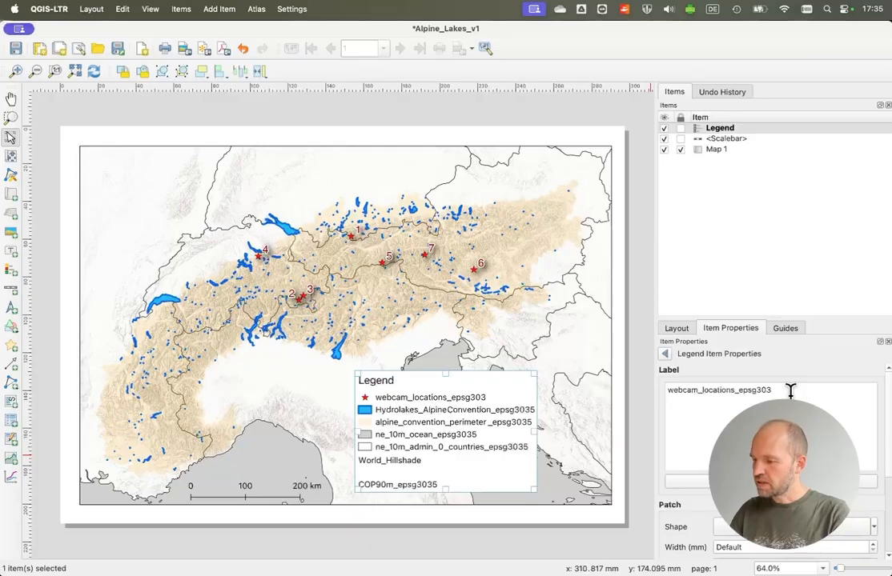
{"action": "key", "text": "BackSpace"}
{"action": "key", "text": "BackSpace"}
{"action": "key", "text": "BackSpace"}
{"action": "key", "text": "BackSpace"}
{"action": "key", "text": "BackSpace"}
{"action": "key", "text": "BackSpace"}
{"action": "key", "text": "BackSpace"}
{"action": "key", "text": "BackSpace"}
{"action": "key", "text": "BackSpace"}
{"action": "key", "text": "BackSpace"}
{"action": "key", "text": "BackSpace"}
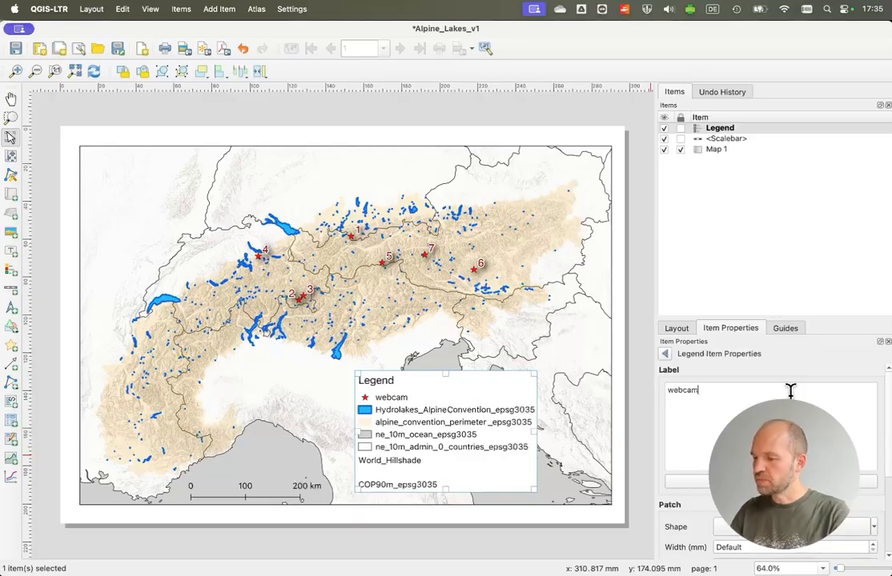
{"action": "type", "text": "s"}
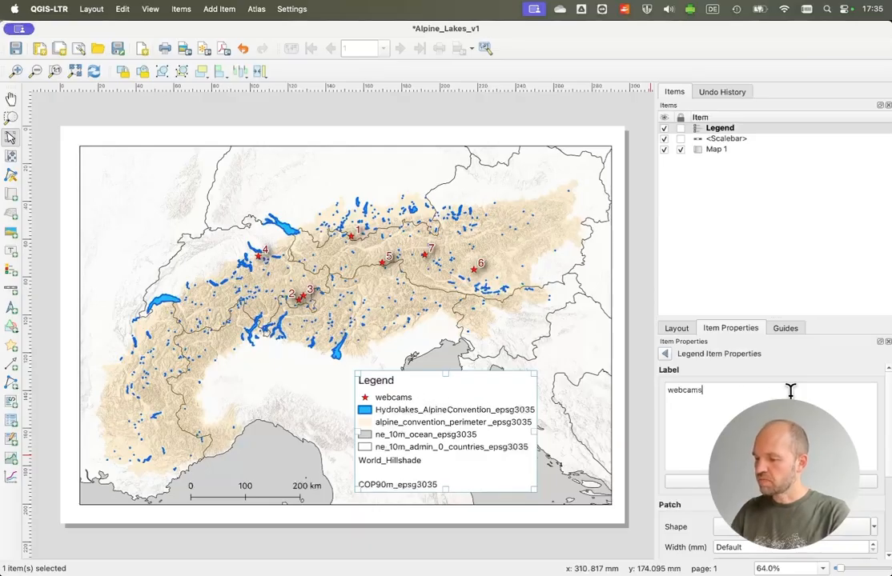
{"action": "left_click", "coordinate": [663, 355]}
Step: Rename the Hydrolakes_AlpineConvention_epsg3035 legend entry as Lakes
{"action": "double_click", "coordinate": [715, 425]}
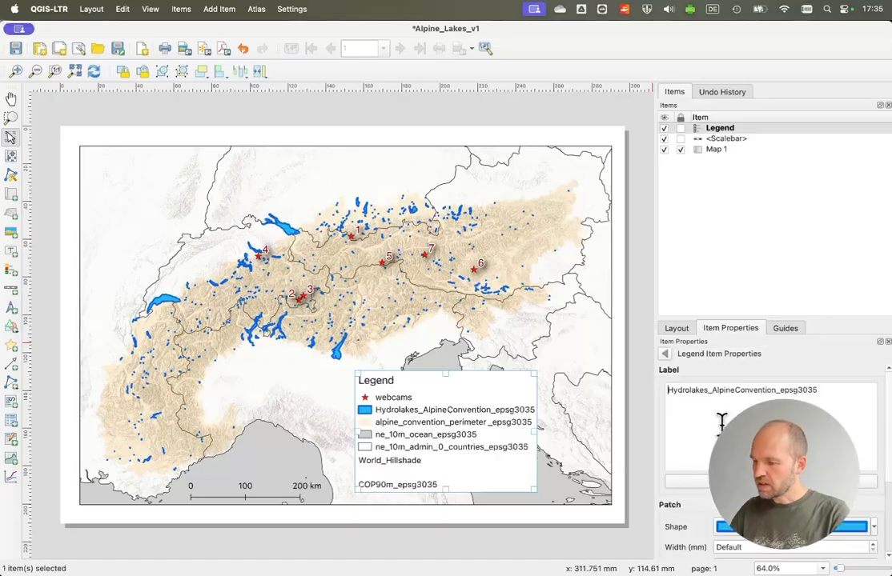
{"action": "left_click_drag", "start_coordinate": [839, 396], "coordinate": [669, 390]}
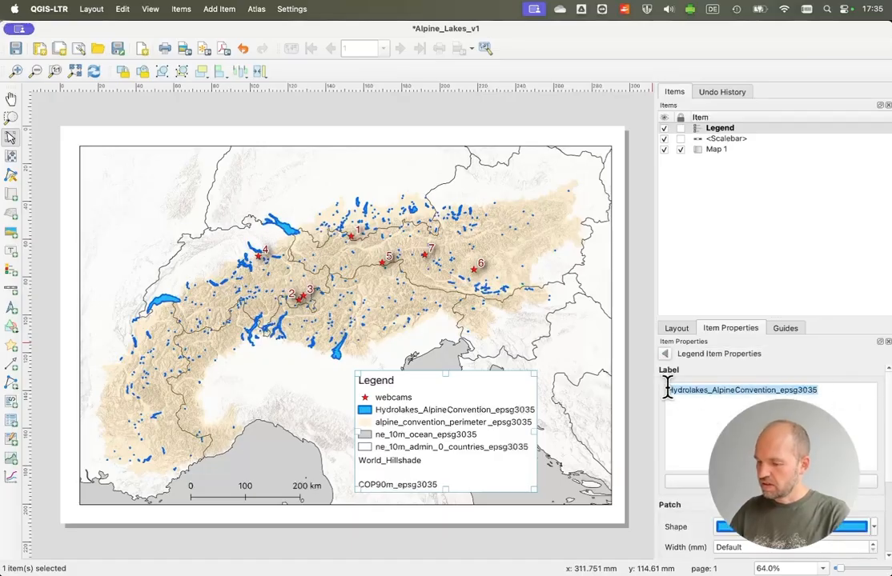
{"action": "key", "text": "BackSpace"}
{"action": "type", "text": "Lakes"}
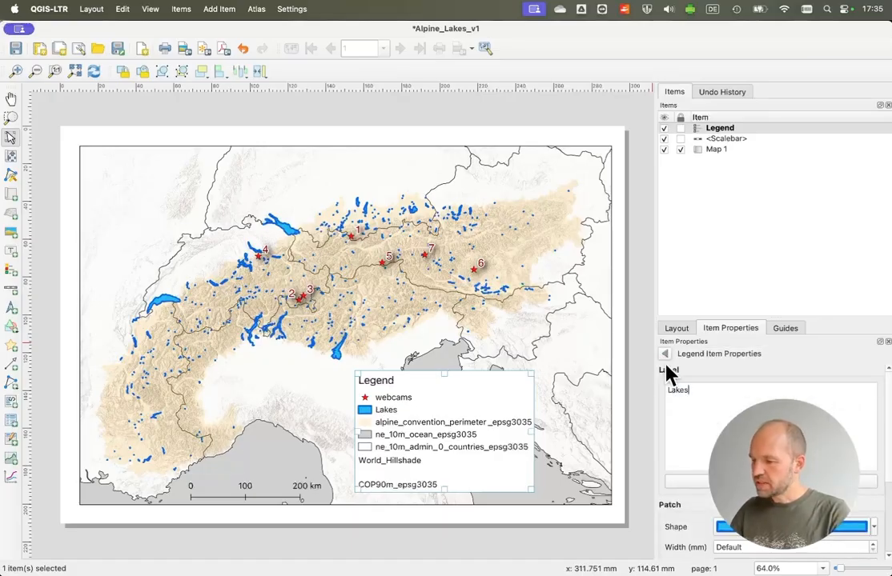
{"action": "left_click", "coordinate": [665, 355]}
Step: Capitalise the webcams legend entry so that it reads Webcams
{"action": "double_click", "coordinate": [711, 417]}
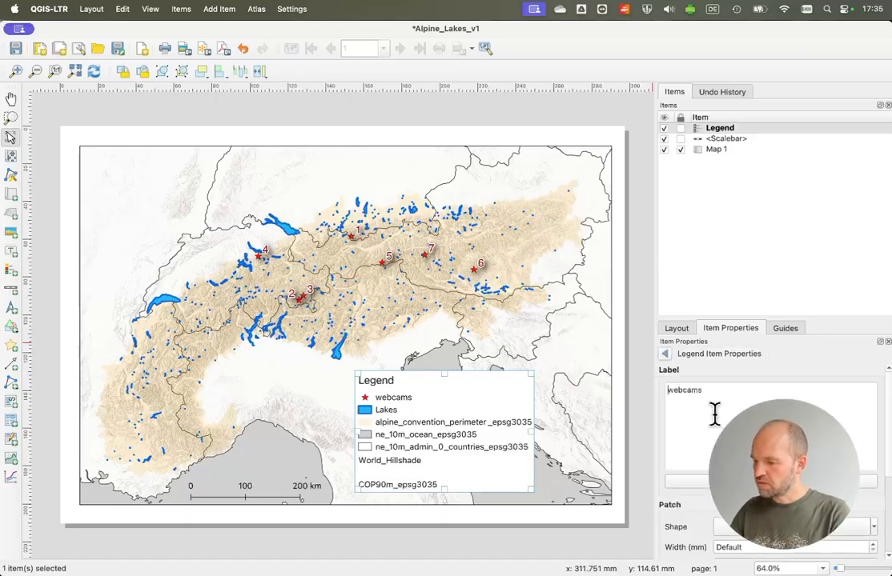
{"action": "type", "text": "W"}
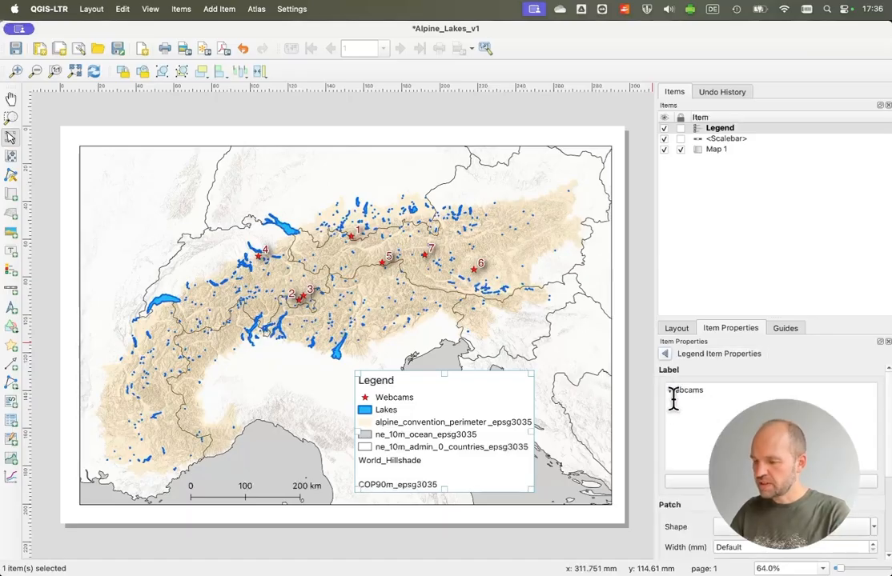
{"action": "left_click", "coordinate": [665, 356]}
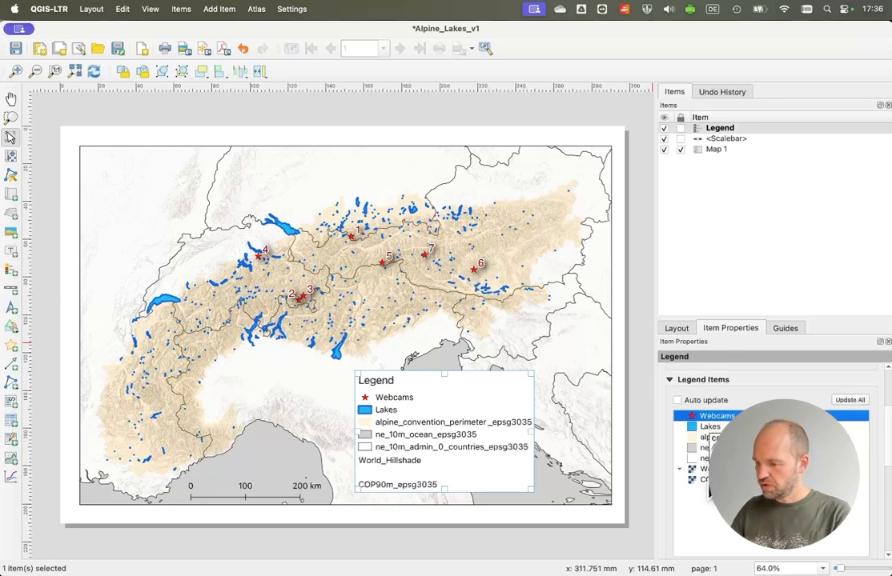
Step: Remove the COP90m_epsg3035 and World_Hillshade entries from the legend
{"action": "scroll", "coordinate": [708, 489], "scroll_direction": "down", "scroll_amount": 2}
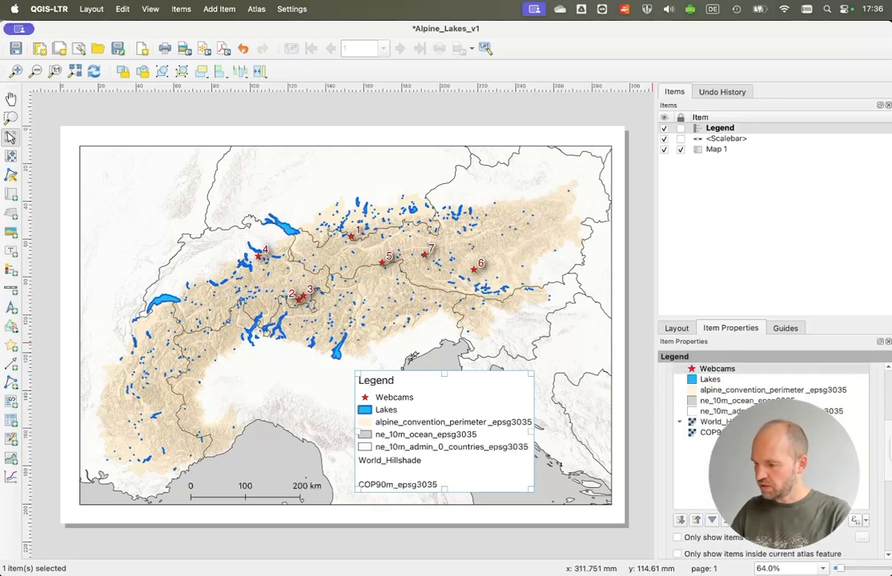
{"action": "left_click", "coordinate": [735, 432]}
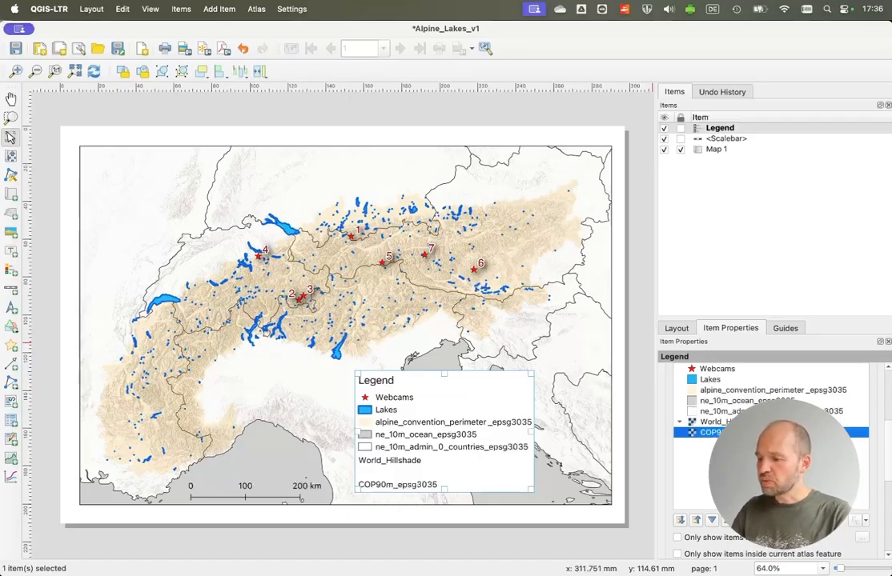
{"action": "left_click", "coordinate": [728, 521]}
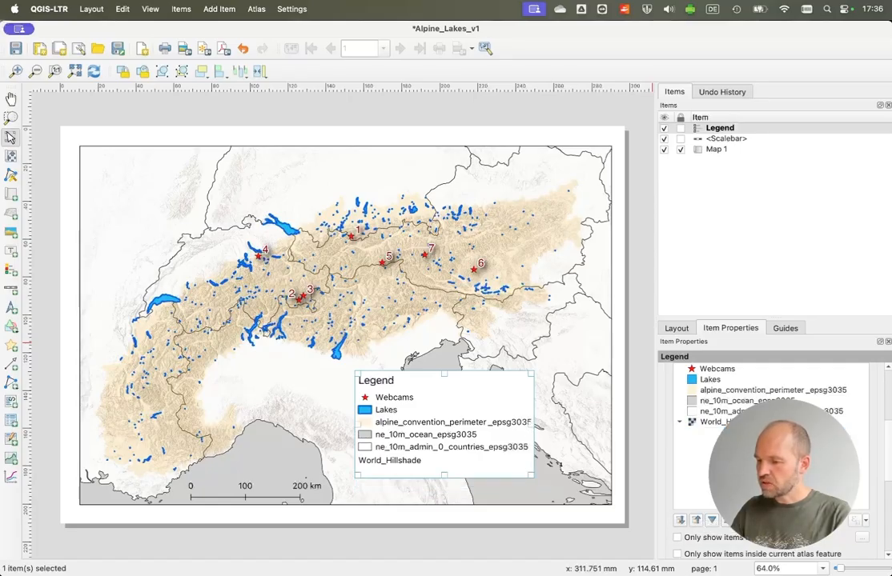
{"action": "left_click", "coordinate": [761, 411]}
{"action": "left_click", "coordinate": [710, 423]}
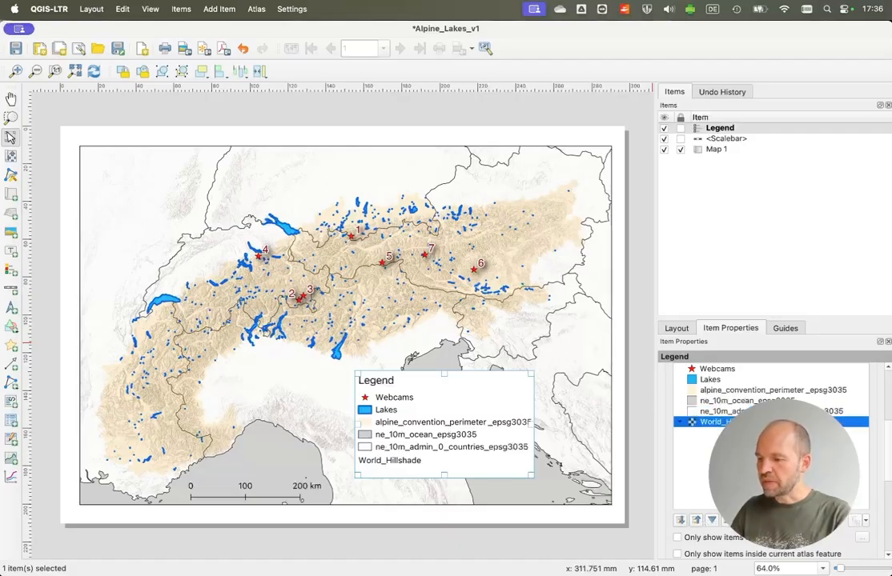
{"action": "left_click", "coordinate": [775, 520]}
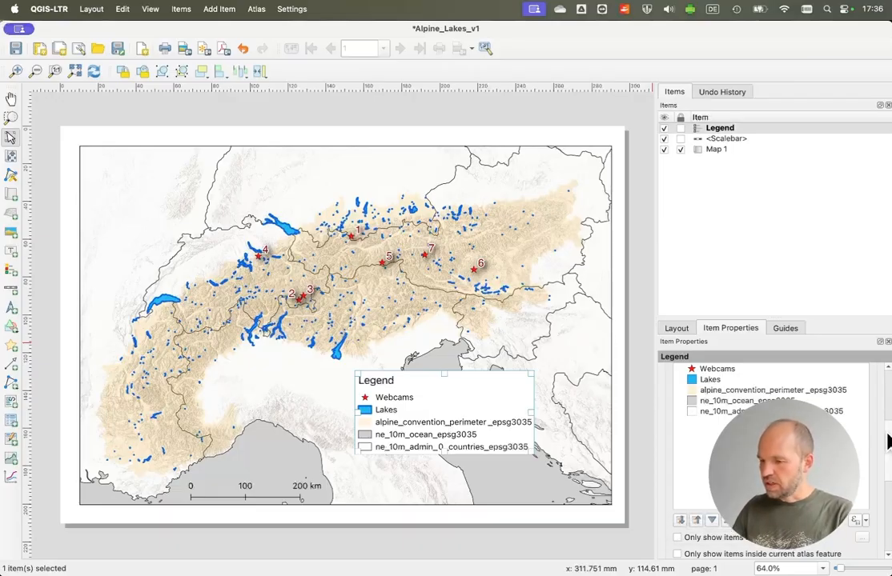
Step: Turn on the legend's frame and move the legend into the map's lower-right corner
{"action": "scroll", "coordinate": [887, 432], "scroll_direction": "up", "scroll_amount": 2}
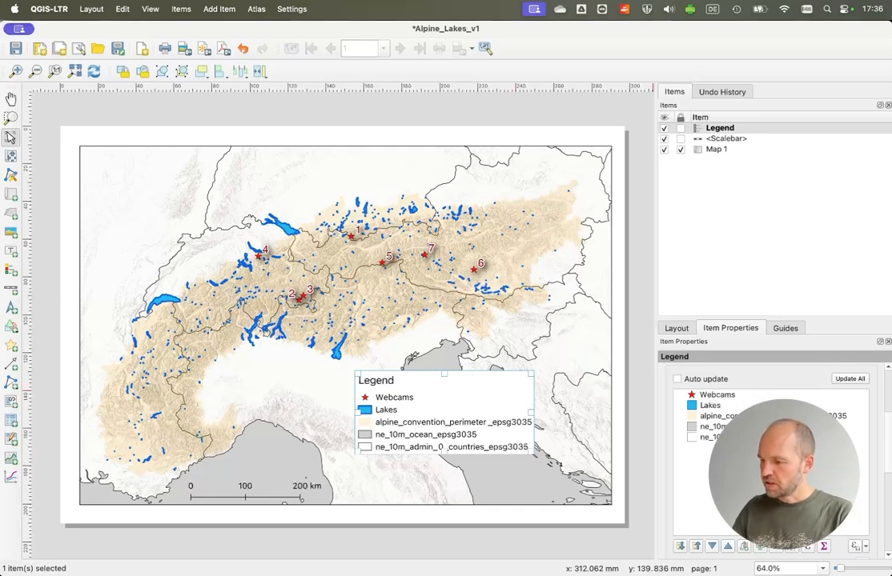
{"action": "scroll", "coordinate": [888, 438], "scroll_direction": "down", "scroll_amount": 10}
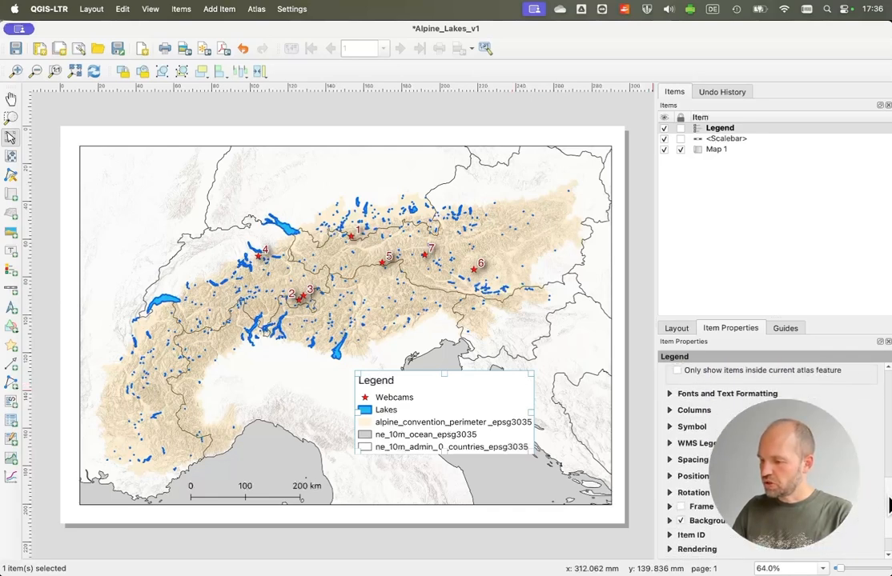
{"action": "left_click", "coordinate": [681, 500]}
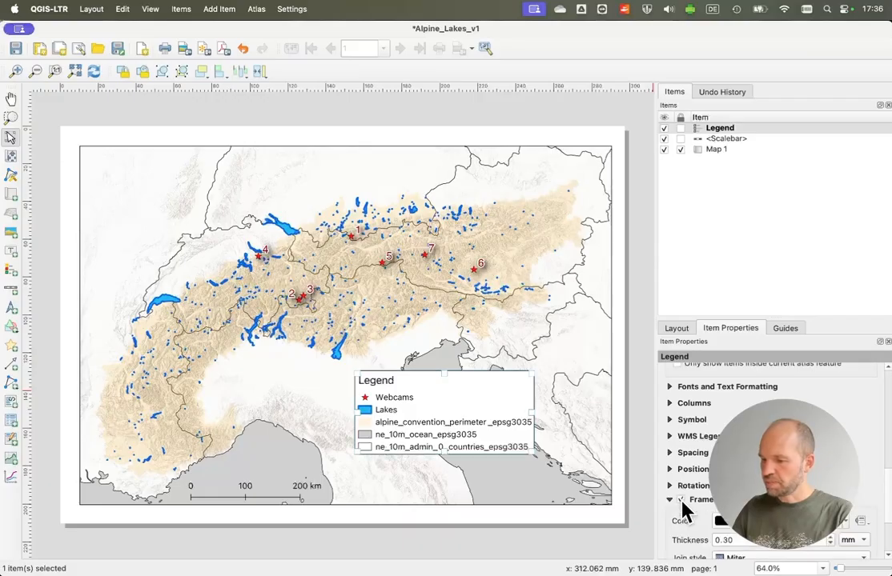
{"action": "left_click_drag", "start_coordinate": [486, 390], "coordinate": [545, 436]}
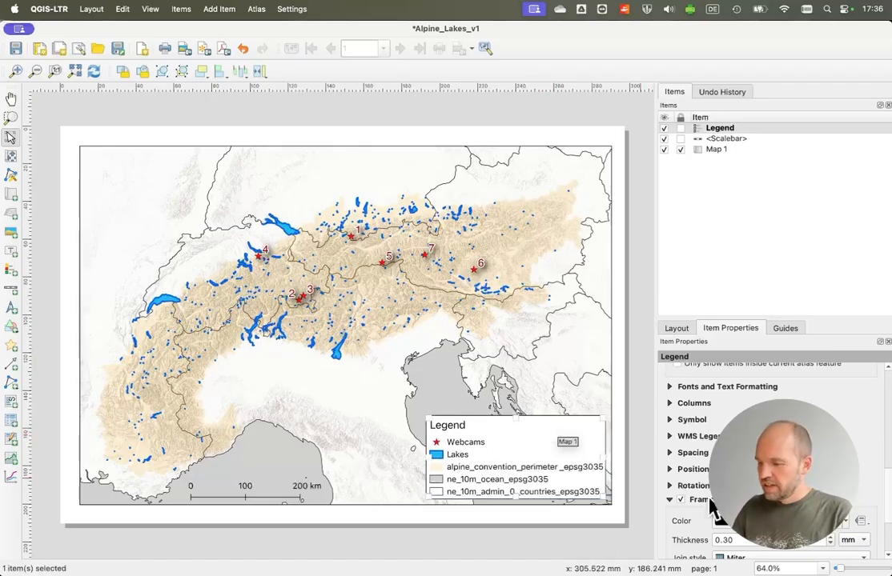
Step: Add a second map item as a small inset in the upper-left corner of the main map
{"action": "left_click_drag", "start_coordinate": [889, 483], "coordinate": [889, 517]}
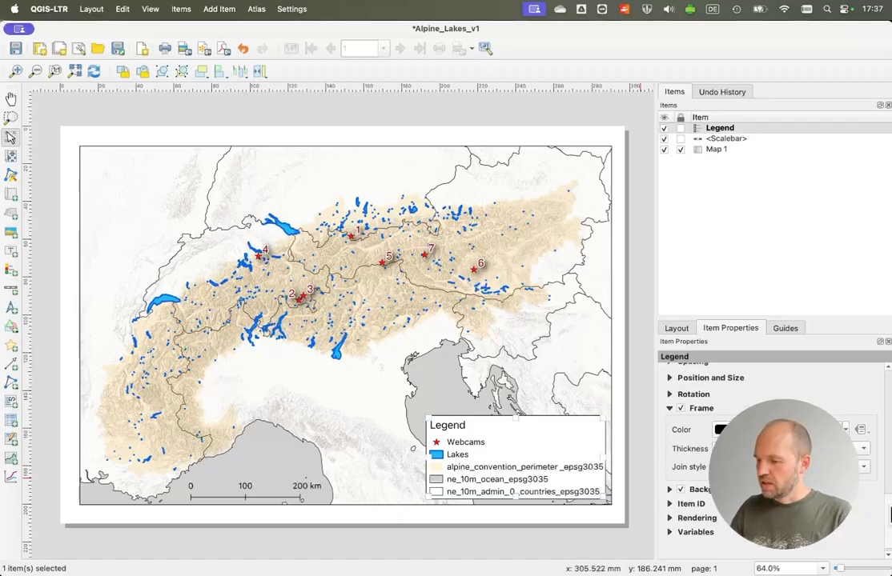
{"action": "left_click_drag", "start_coordinate": [889, 517], "coordinate": [889, 390]}
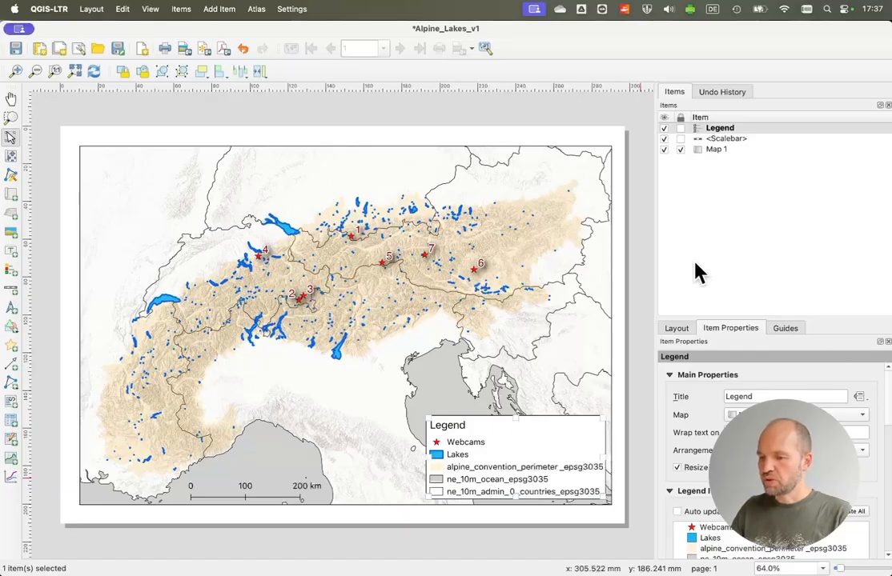
{"action": "left_click", "coordinate": [228, 11]}
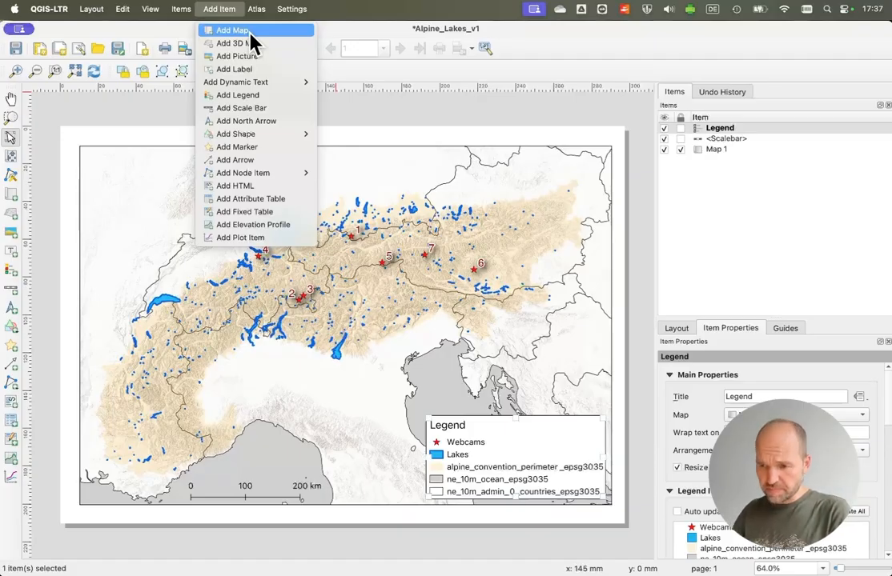
{"action": "left_click", "coordinate": [250, 32]}
{"action": "left_click_drag", "start_coordinate": [94, 162], "coordinate": [199, 276]}
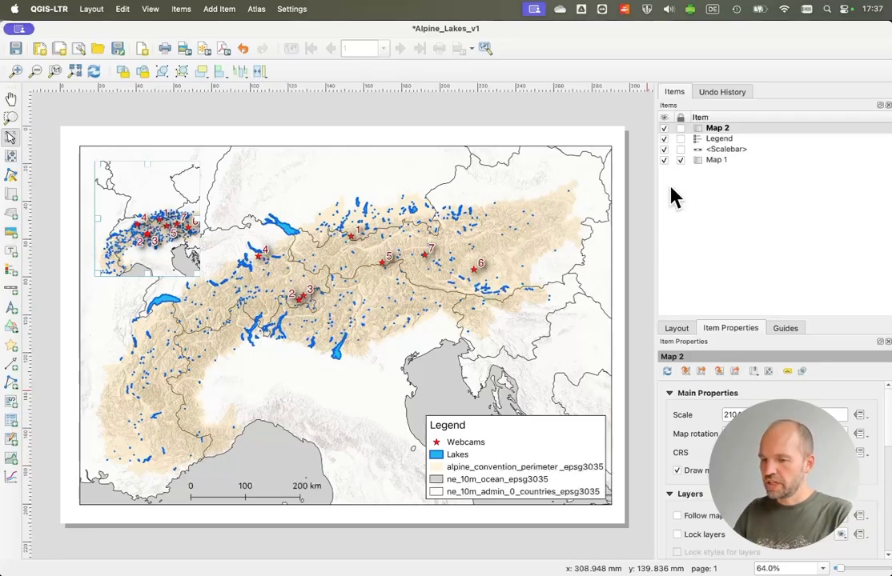
Step: Lock the scale bar and the legend against changes
{"action": "left_click", "coordinate": [679, 150]}
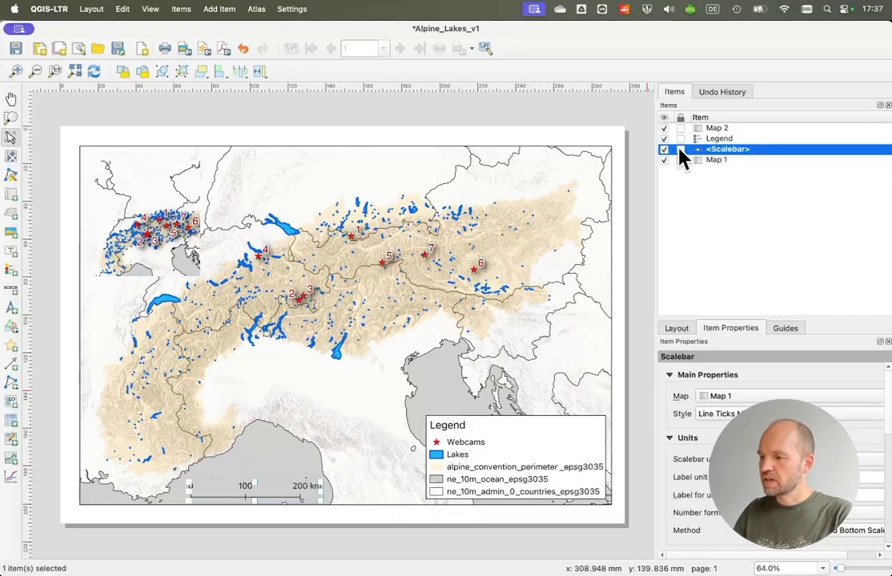
{"action": "left_click", "coordinate": [681, 138]}
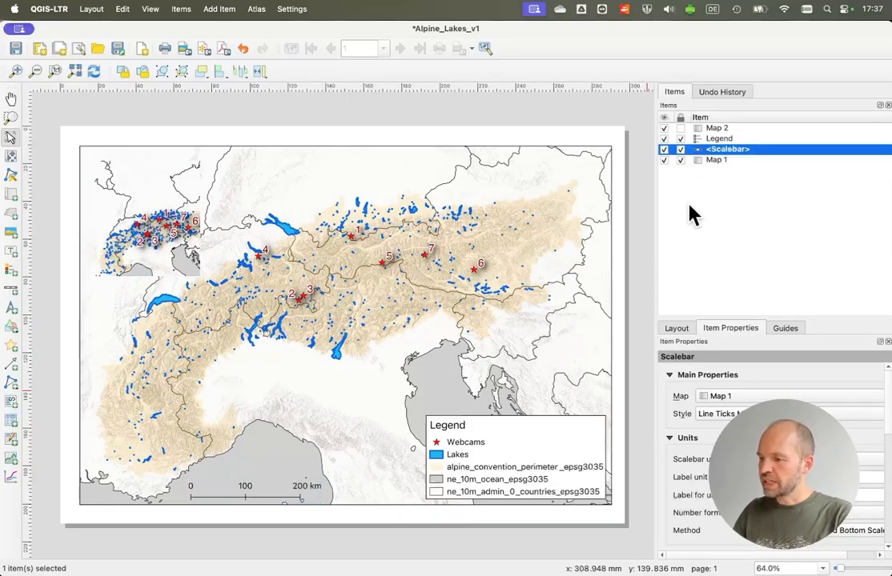
Step: Rename the Map 2 item as Inset
{"action": "left_click", "coordinate": [157, 209]}
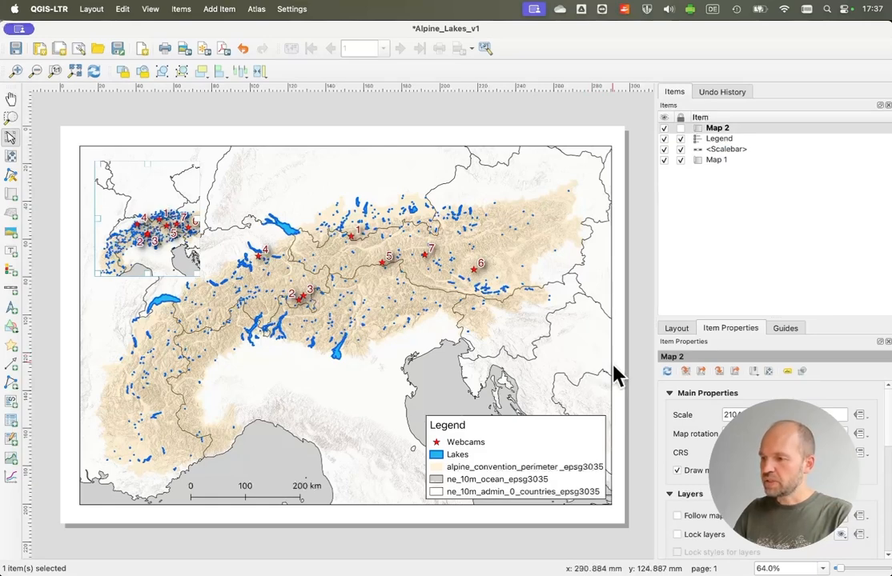
{"action": "left_click", "coordinate": [720, 129]}
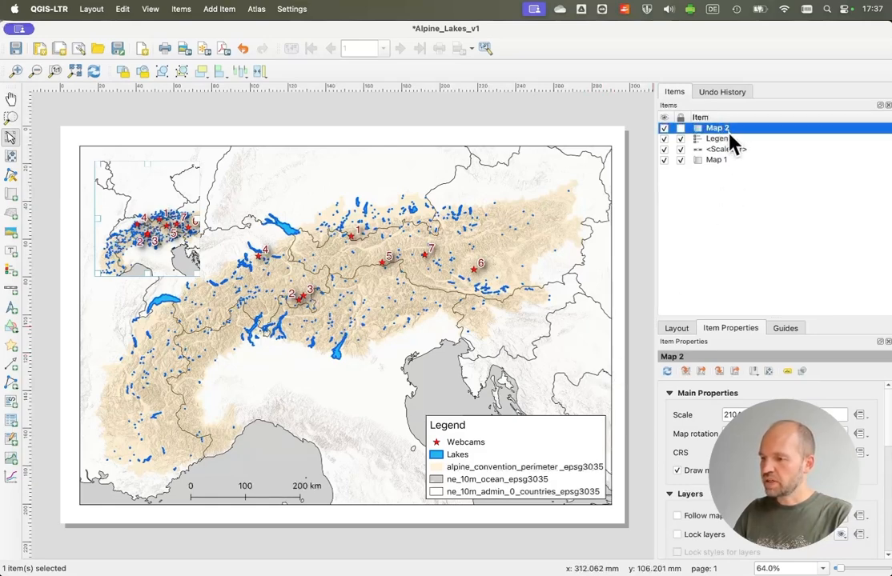
{"action": "double_click", "coordinate": [725, 128]}
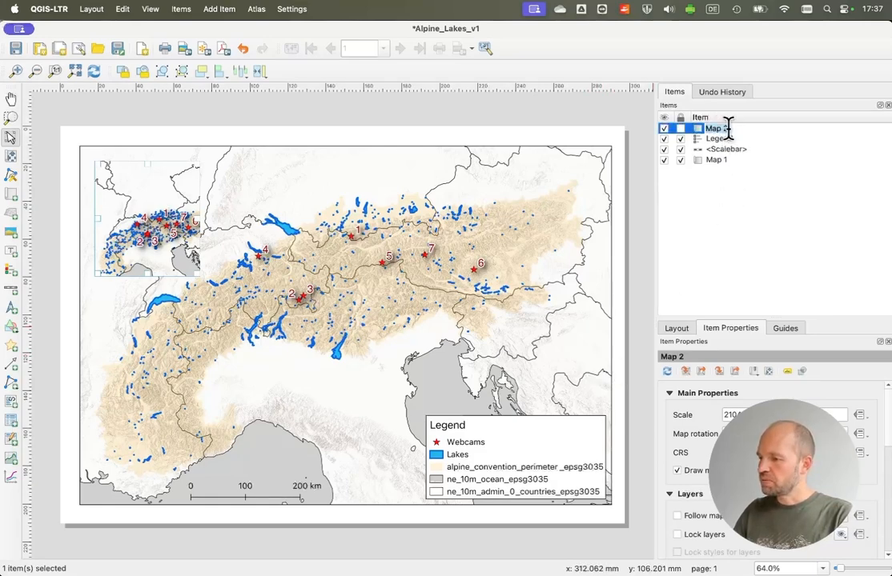
{"action": "type", "text": "Inset"}
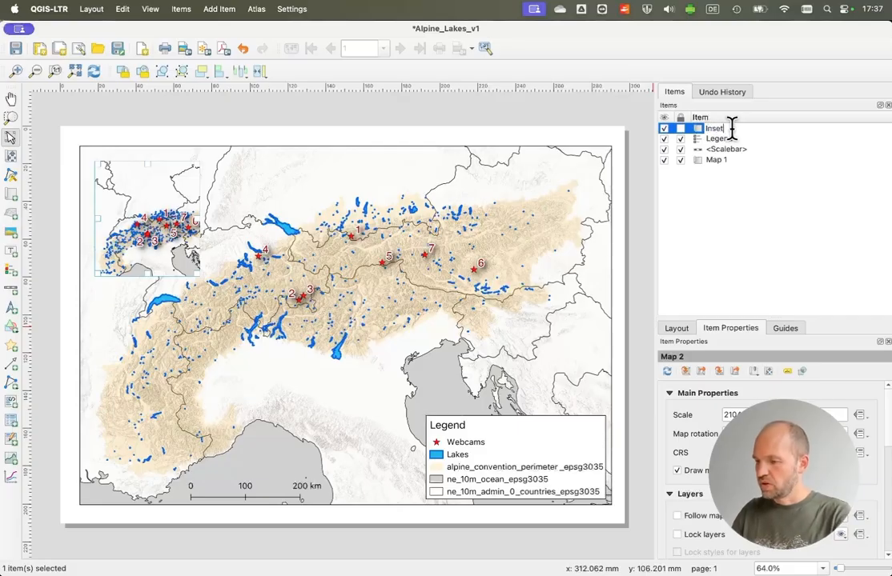
{"action": "key", "text": "Return"}
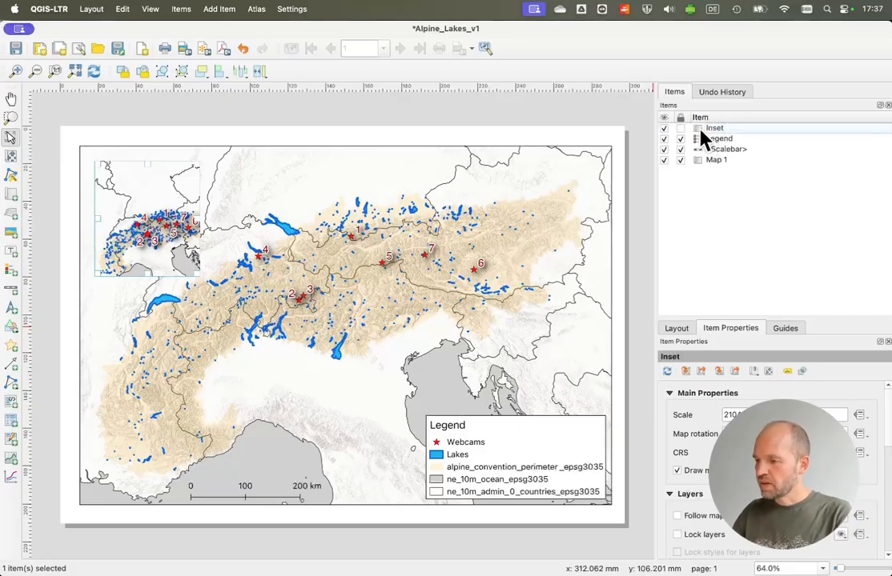
Step: Set the Inset map's scale to 90000000
{"action": "left_click", "coordinate": [712, 128]}
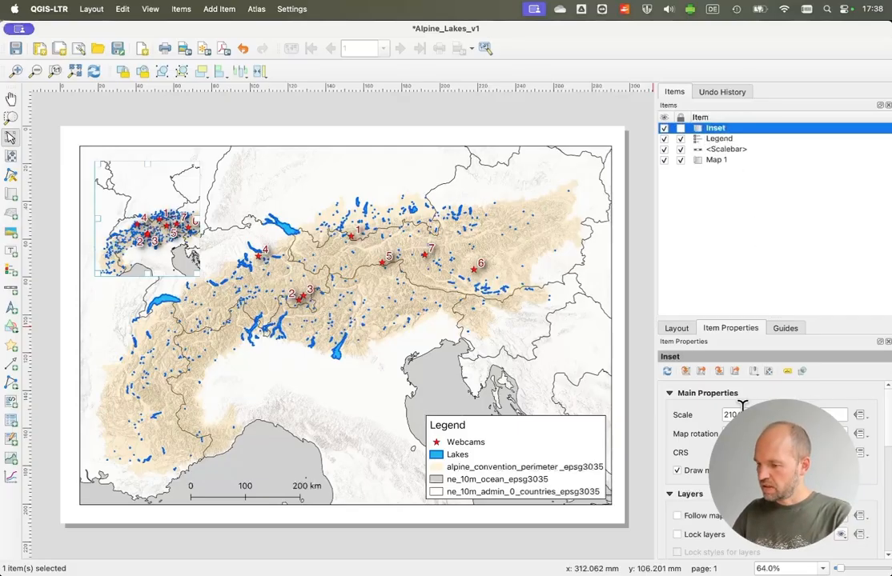
{"action": "left_click_drag", "start_coordinate": [778, 415], "coordinate": [686, 411]}
{"action": "type", "text": "90"}
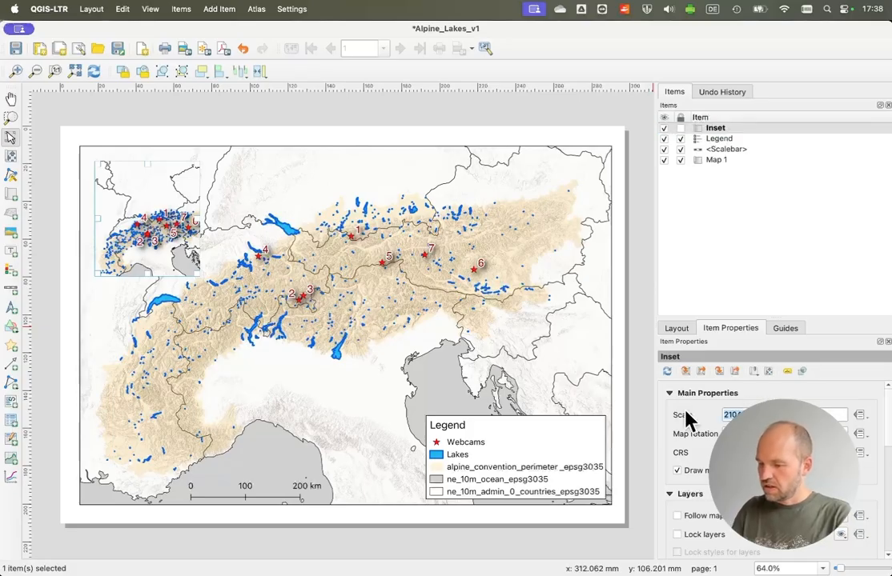
{"action": "type", "text": "00"}
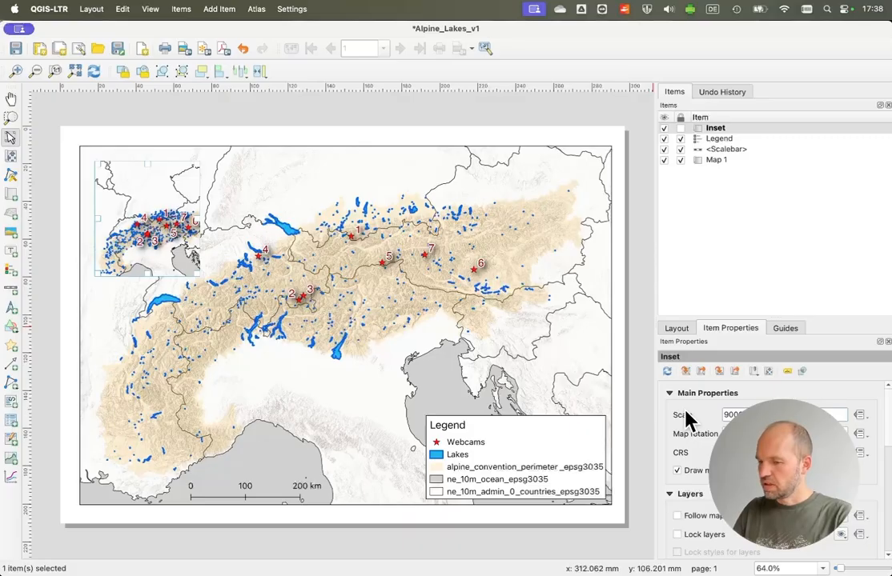
{"action": "key", "text": "Return"}
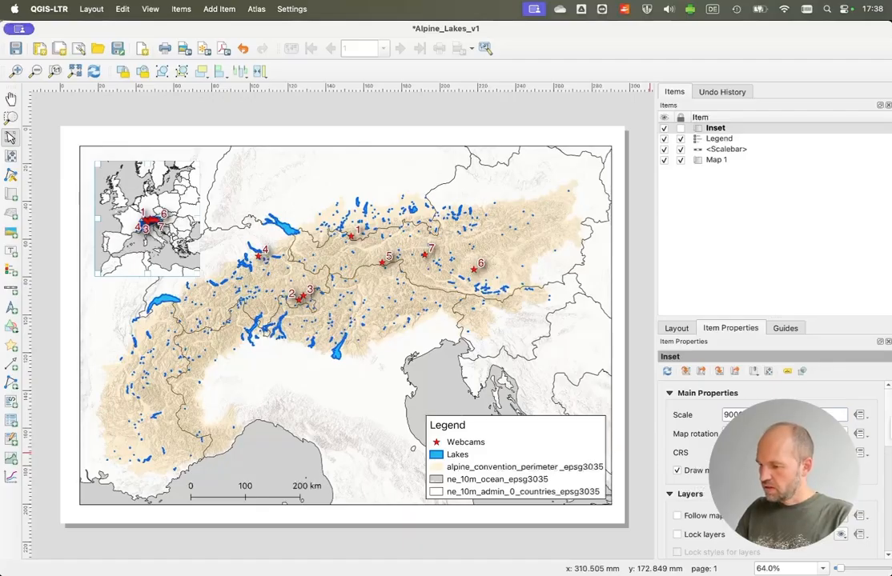
Step: Make the Inset map's layers follow a map theme
{"action": "scroll", "coordinate": [889, 431], "scroll_direction": "down", "scroll_amount": 5}
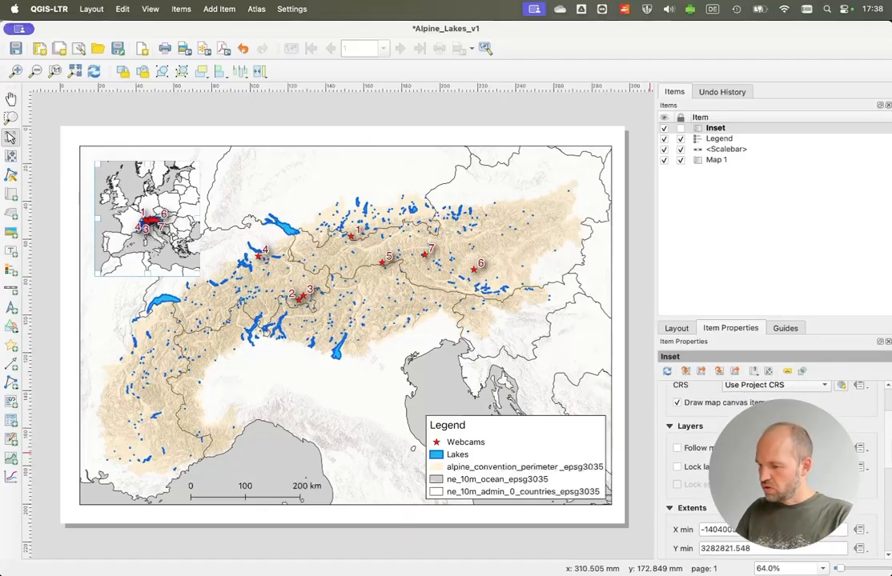
{"action": "scroll", "coordinate": [889, 431], "scroll_direction": "up", "scroll_amount": 3}
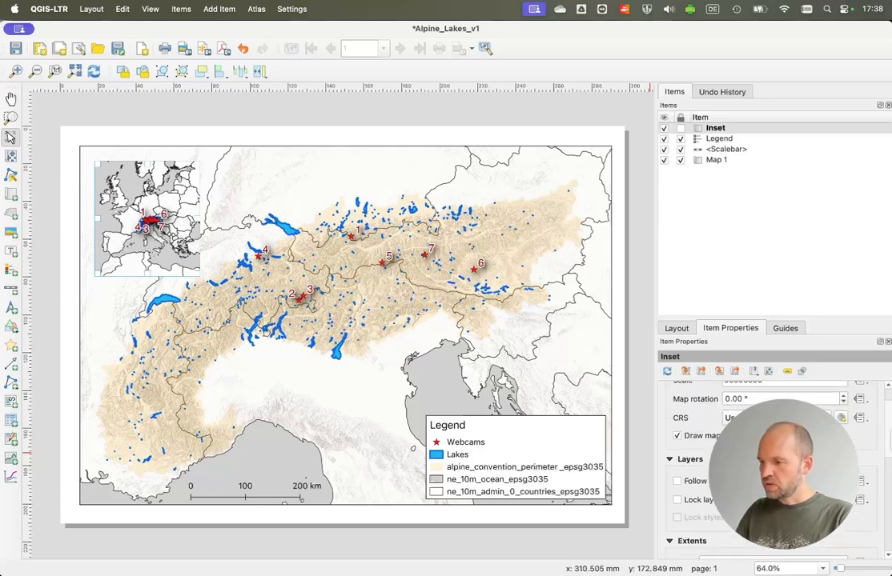
{"action": "scroll", "coordinate": [889, 430], "scroll_direction": "up", "scroll_amount": 1}
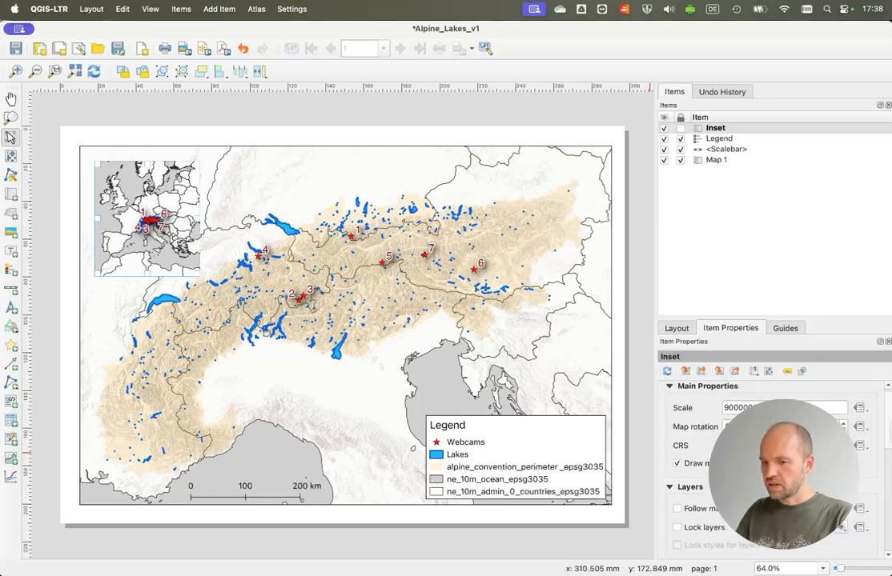
{"action": "scroll", "coordinate": [889, 431], "scroll_direction": "up", "scroll_amount": 1}
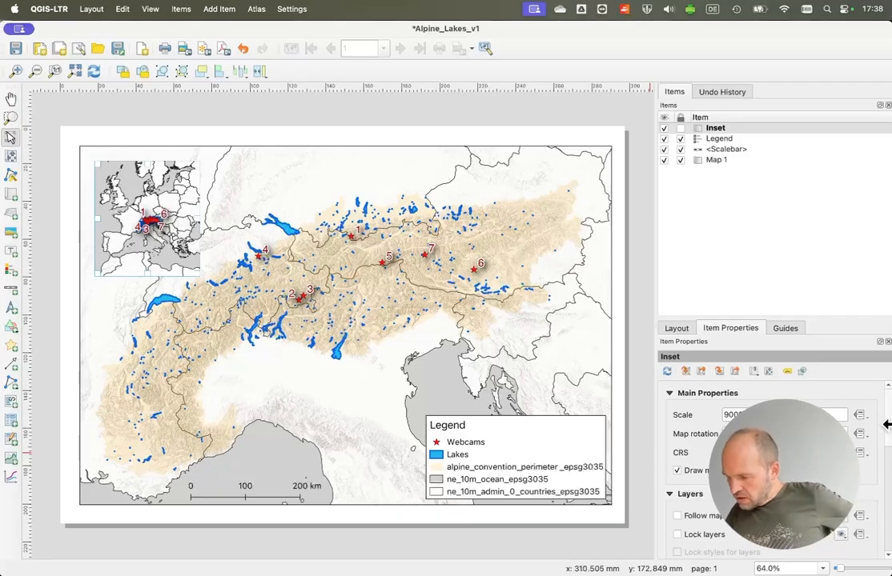
{"action": "left_click", "coordinate": [678, 516]}
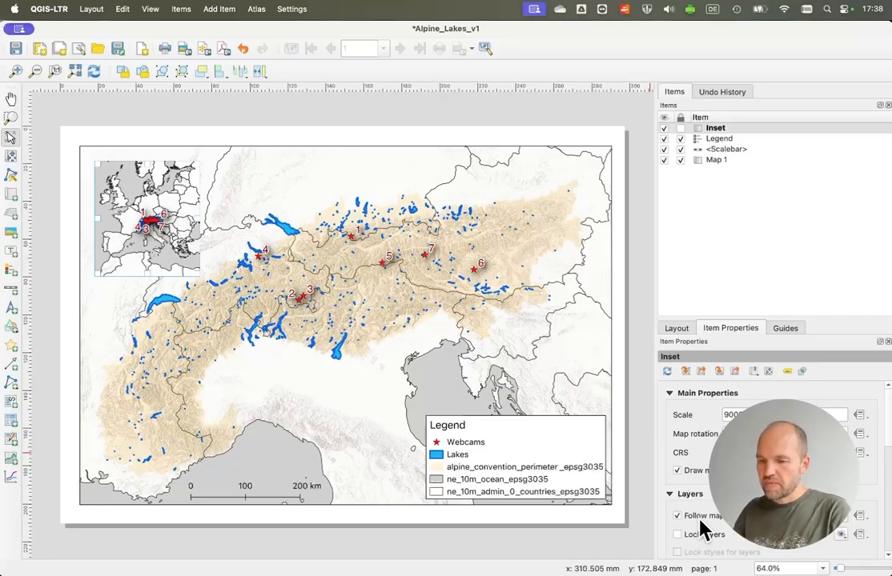
Step: Hide the webcam_locations_epsg3035 and Hydrolakes_AlpineConvention_epsg3035 layers in the main QGIS project window, and refresh the Inset map in the layout
{"action": "key", "text": "super+grave"}
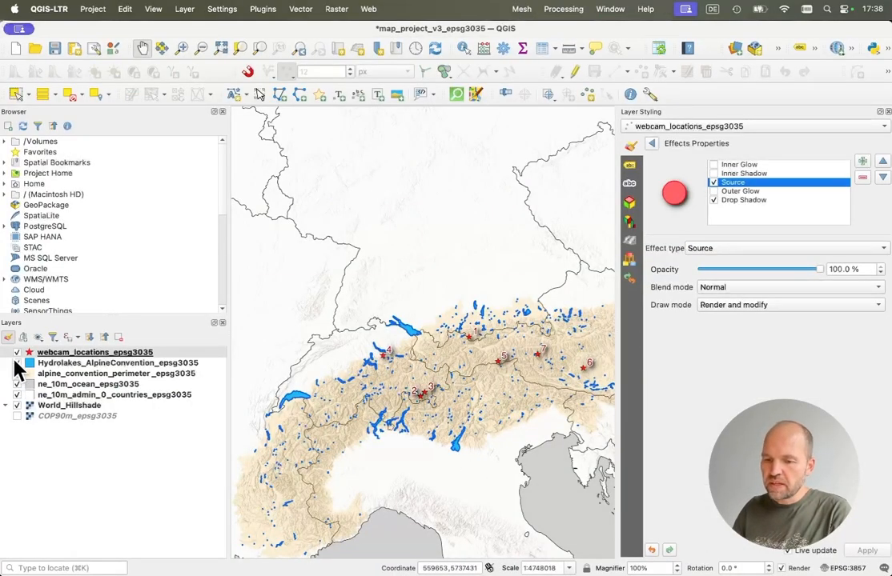
{"action": "left_click", "coordinate": [17, 352]}
{"action": "left_click", "coordinate": [17, 362]}
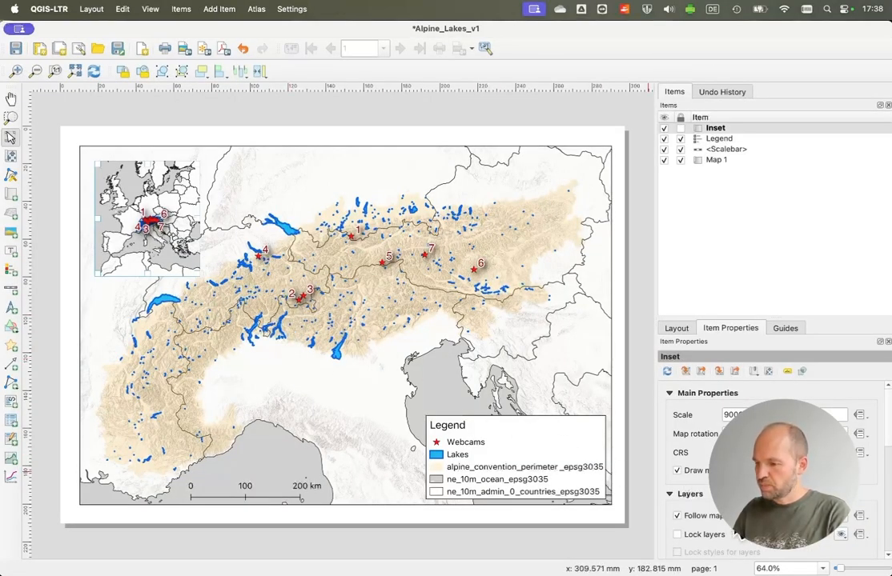
{"action": "left_click", "coordinate": [667, 374]}
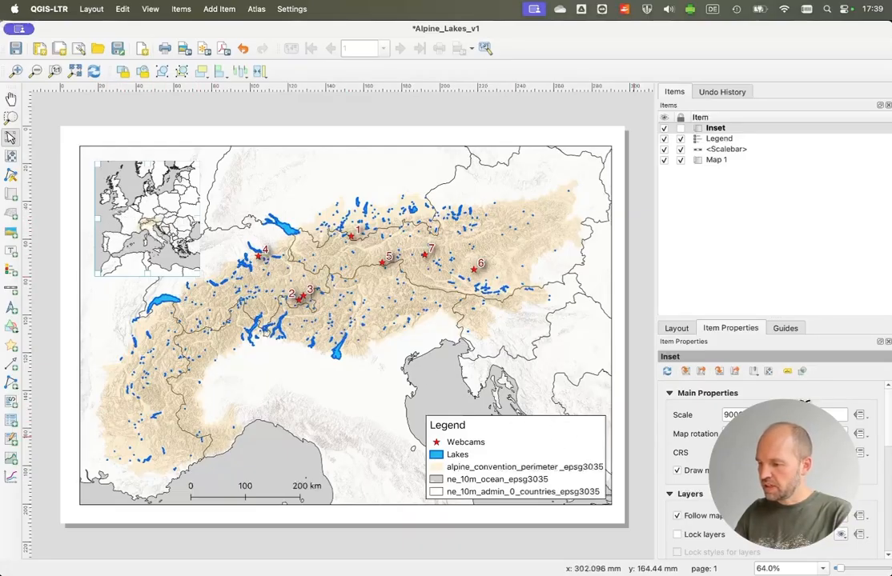
Step: Turn on the frame around the Inset map
{"action": "left_click", "coordinate": [669, 394]}
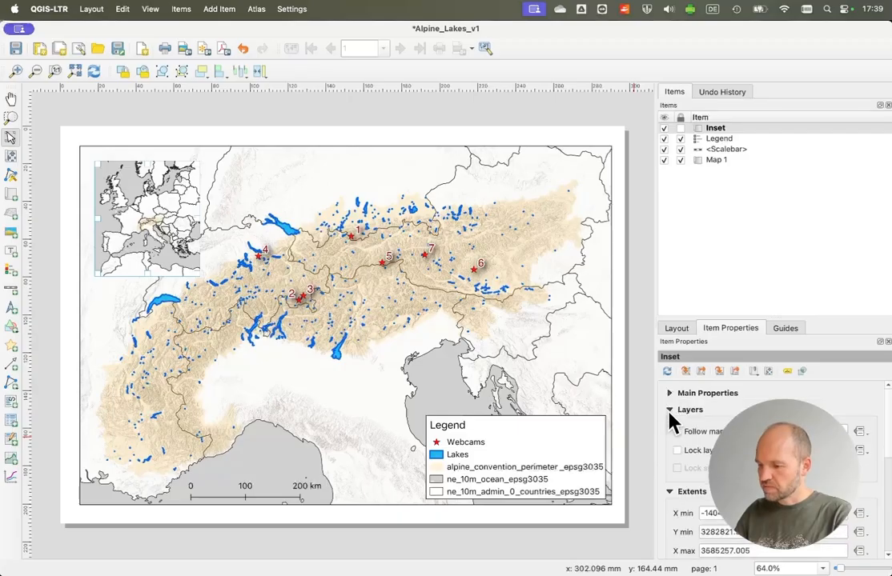
{"action": "left_click", "coordinate": [670, 409]}
{"action": "left_click", "coordinate": [669, 427]}
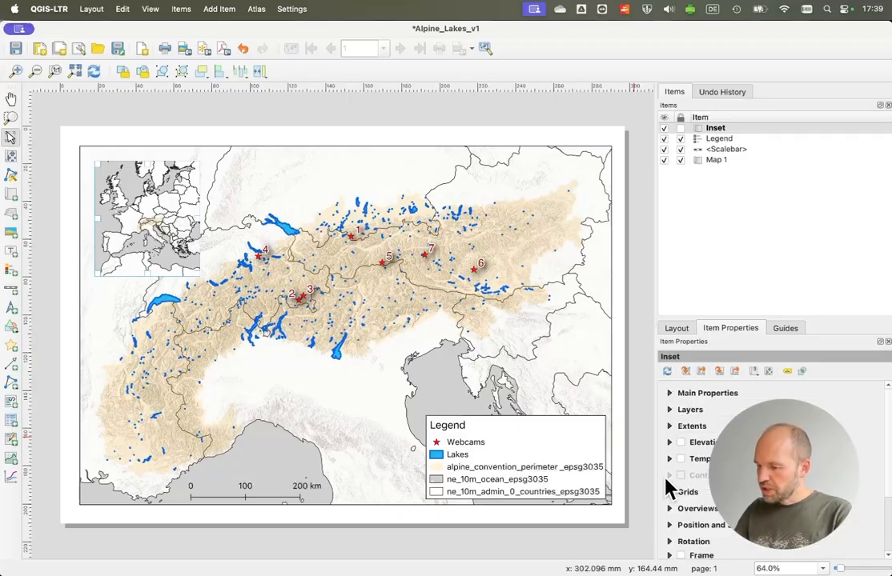
{"action": "left_click", "coordinate": [680, 555]}
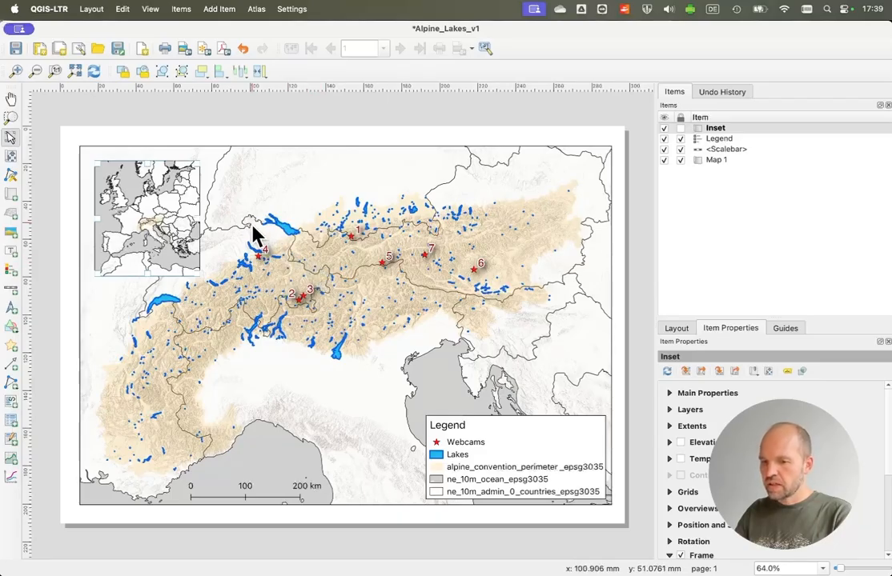
Step: Draw a rectangle shape about 18 × 12 mm over the Alps on the Inset map
{"action": "left_click", "coordinate": [228, 11]}
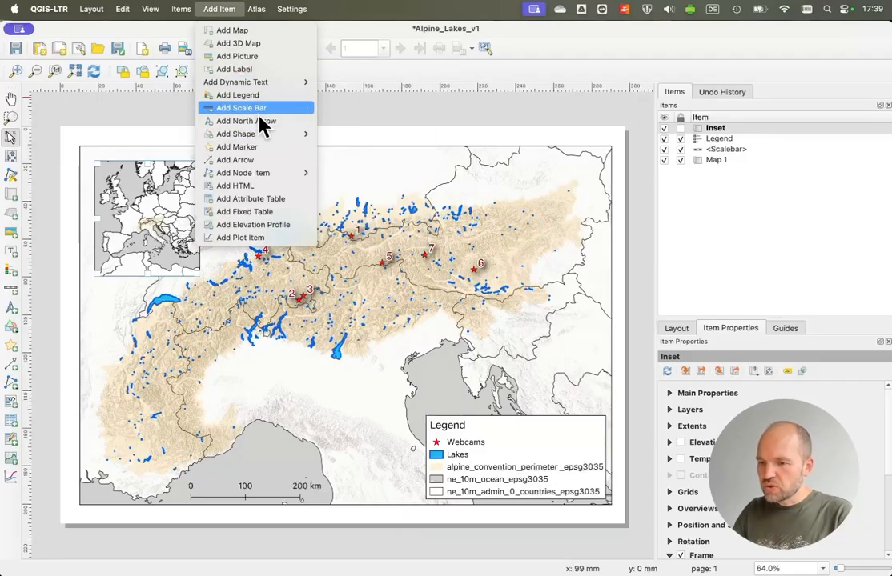
{"action": "mouse_move", "coordinate": [280, 135]}
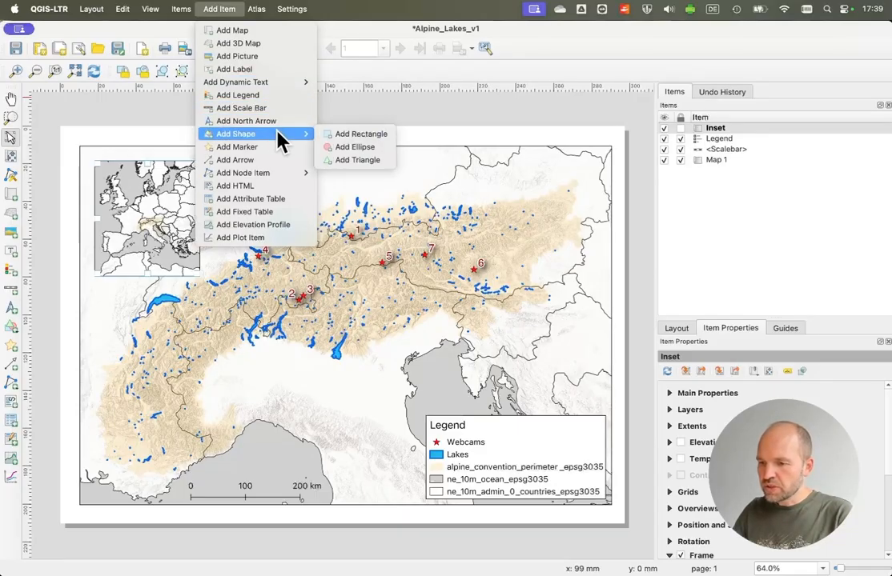
{"action": "left_click", "coordinate": [356, 135]}
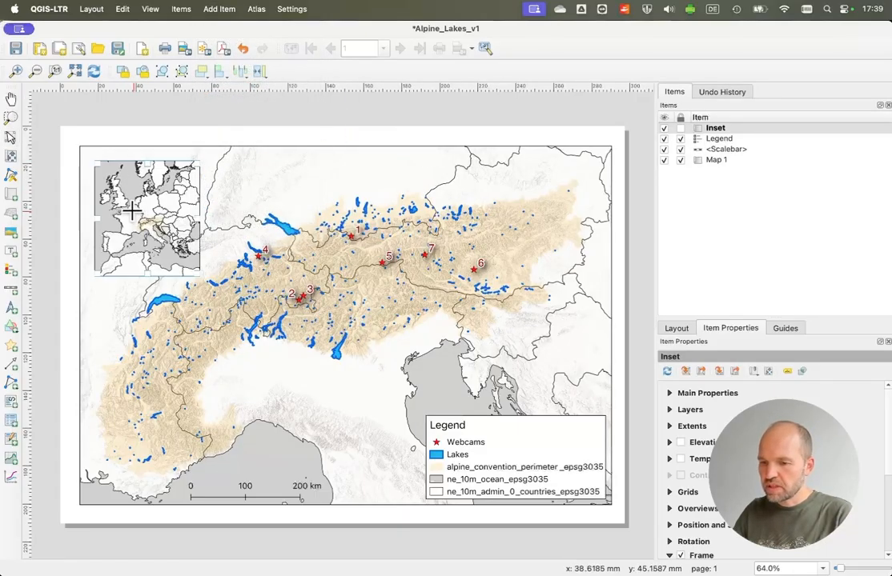
{"action": "left_click_drag", "start_coordinate": [132, 210], "coordinate": [166, 234]}
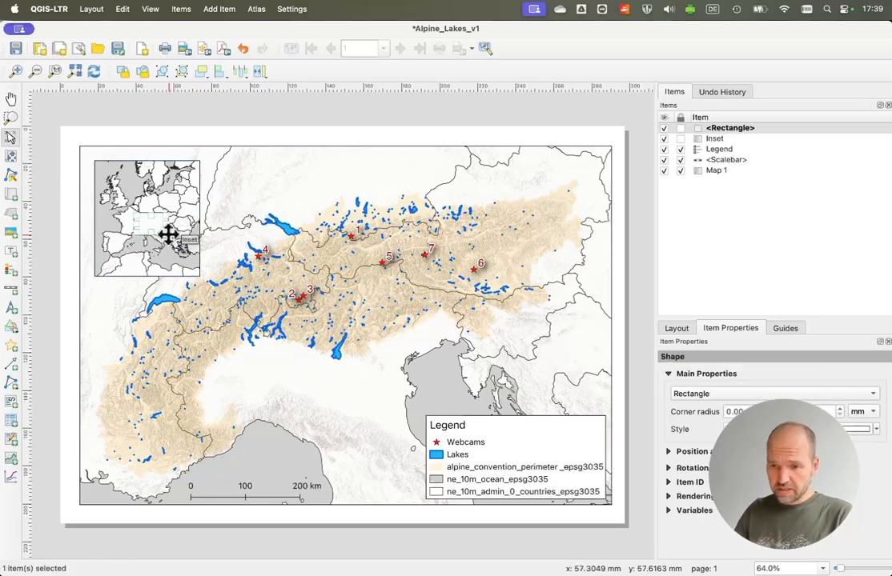
Step: Open the Simple Fill symbol settings of the rectangle over the Alps on the Inset map
{"action": "left_click", "coordinate": [10, 118]}
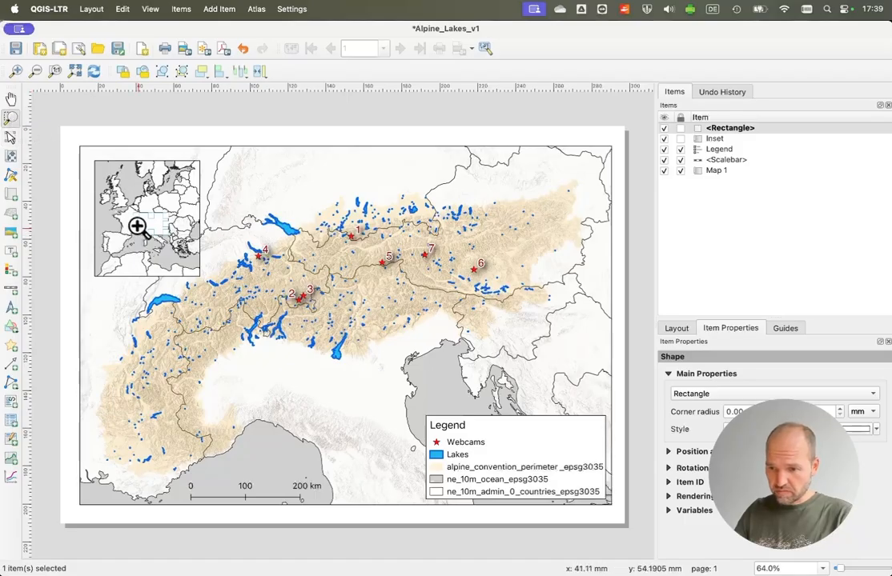
{"action": "left_click_drag", "start_coordinate": [118, 201], "coordinate": [193, 259]}
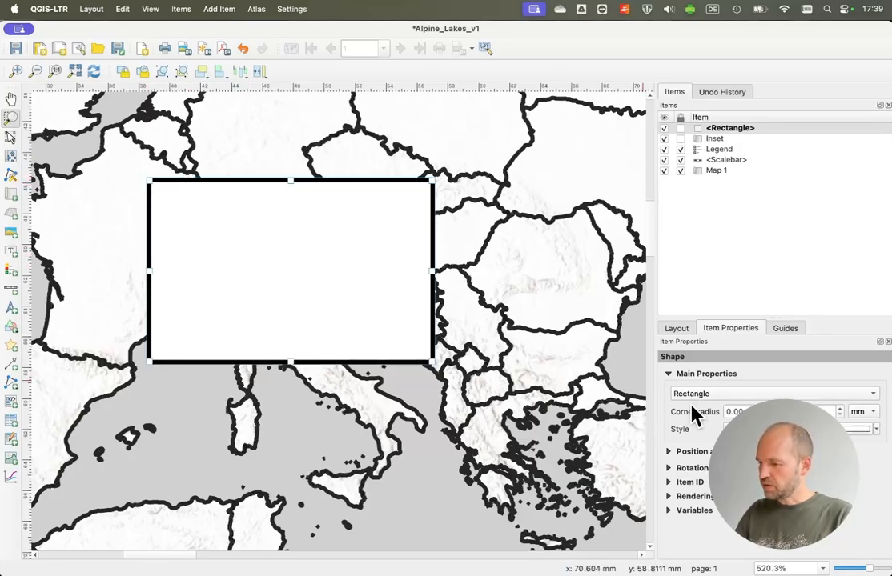
{"action": "left_click", "coordinate": [784, 429]}
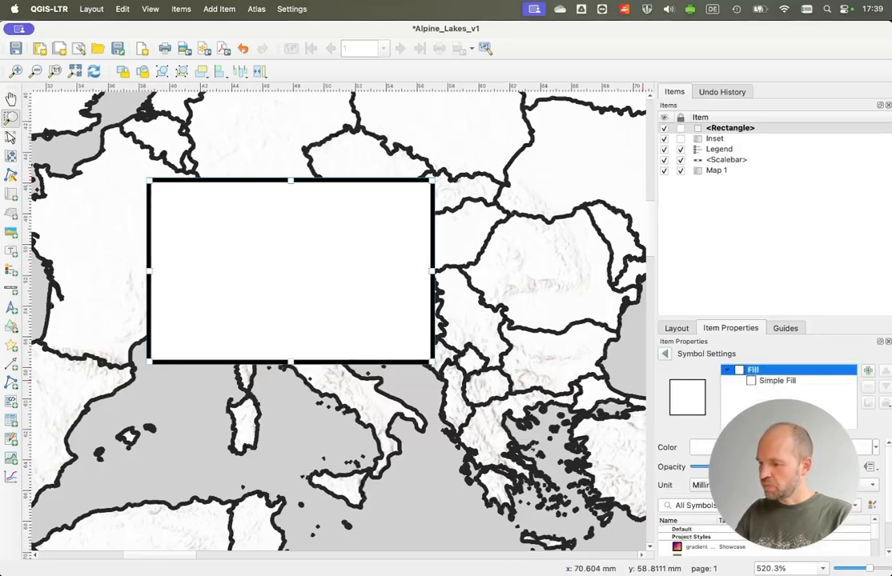
{"action": "left_click", "coordinate": [765, 382]}
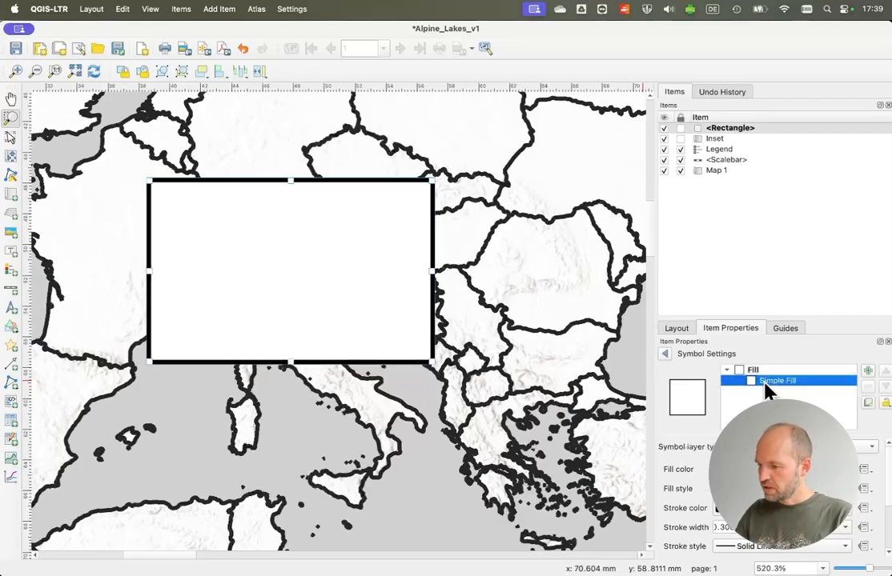
{"action": "left_click", "coordinate": [780, 469]}
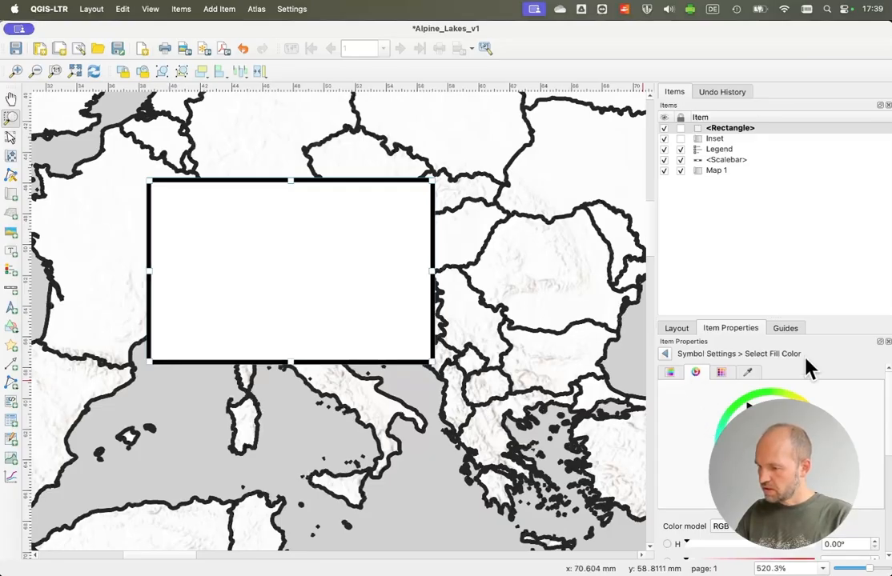
{"action": "left_click", "coordinate": [665, 355]}
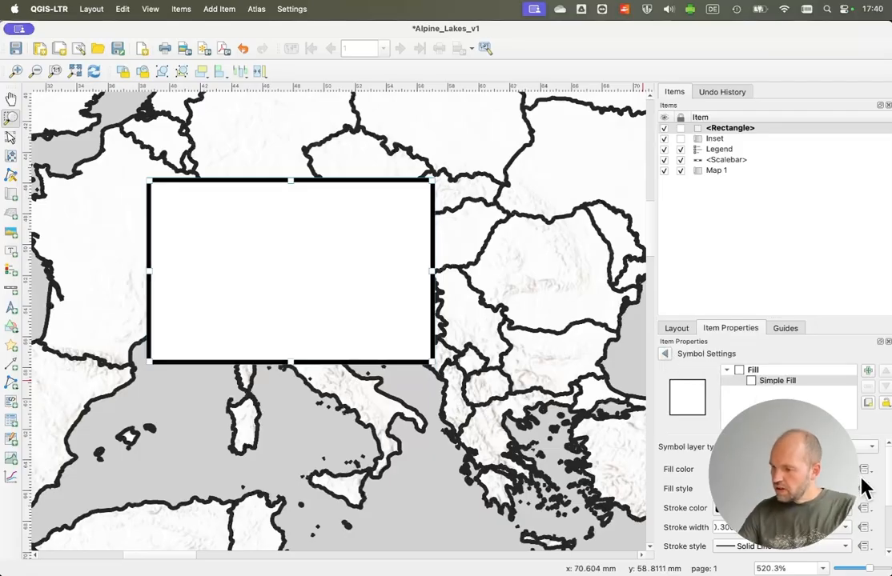
{"action": "left_click", "coordinate": [765, 372]}
{"action": "left_click", "coordinate": [768, 448]}
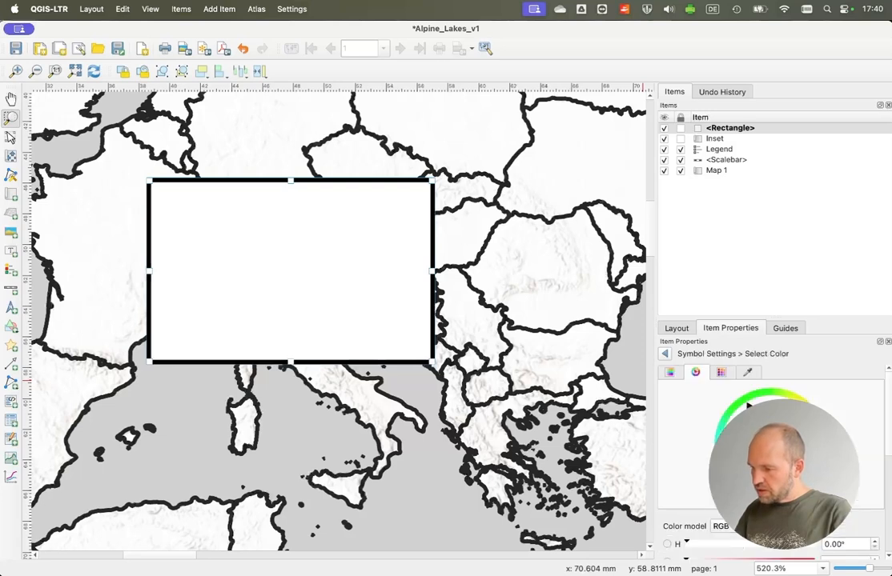
{"action": "left_click", "coordinate": [672, 374]}
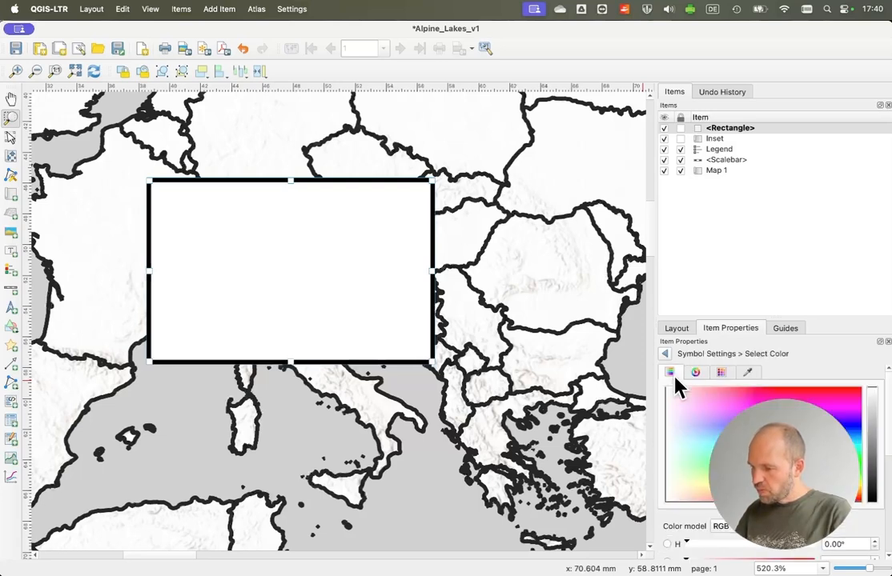
{"action": "left_click", "coordinate": [695, 375]}
{"action": "left_click", "coordinate": [665, 354]}
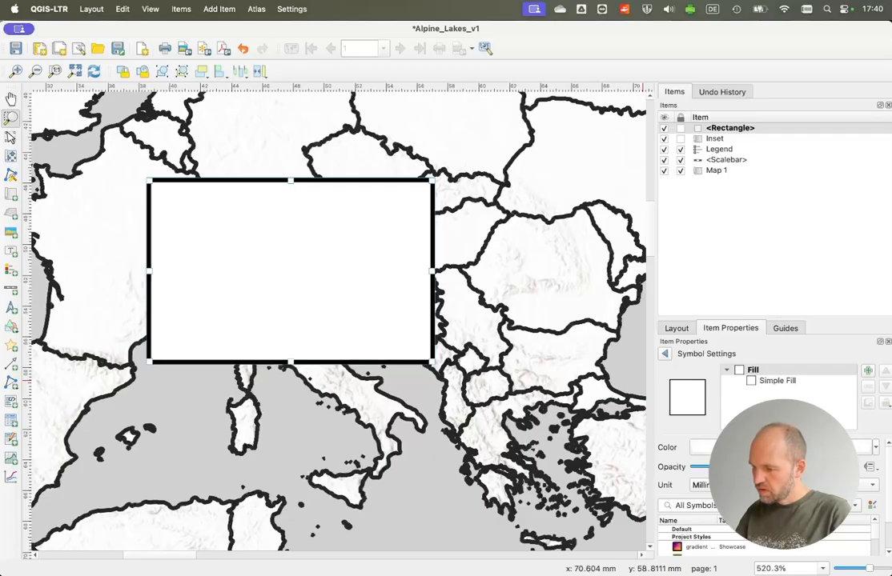
Step: Try to make the rectangle see-through by lowering its whole symbol's opacity to the minimum, and restore full opacity
{"action": "left_click_drag", "start_coordinate": [795, 467], "coordinate": [669, 468]}
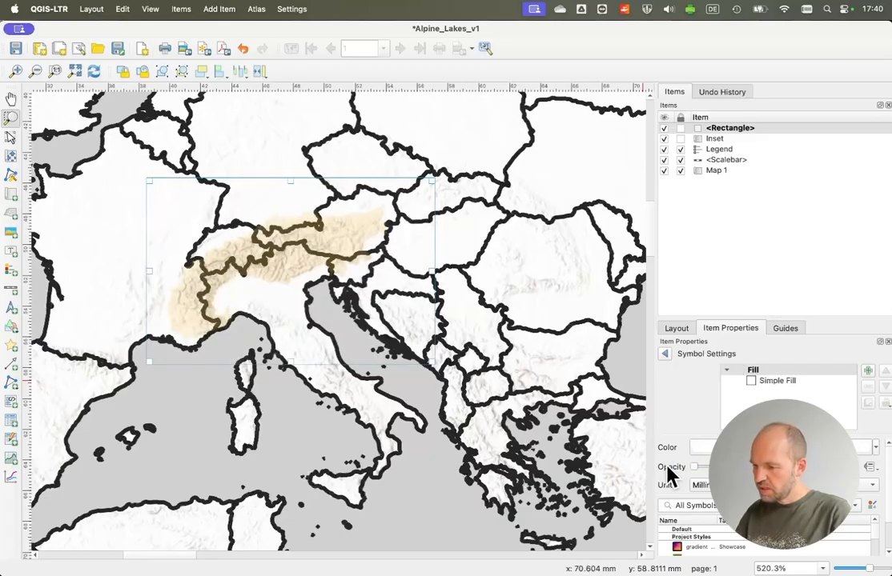
{"action": "left_click", "coordinate": [752, 373]}
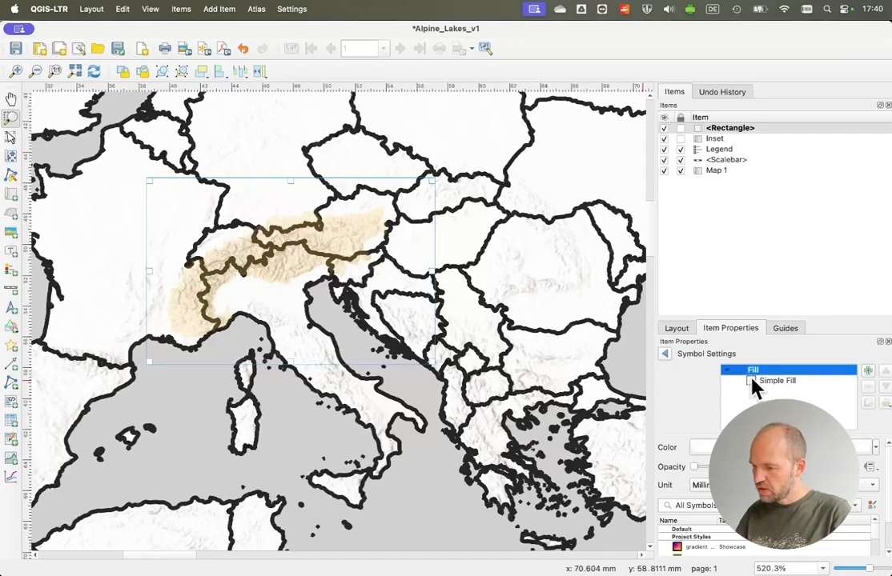
{"action": "left_click", "coordinate": [753, 381]}
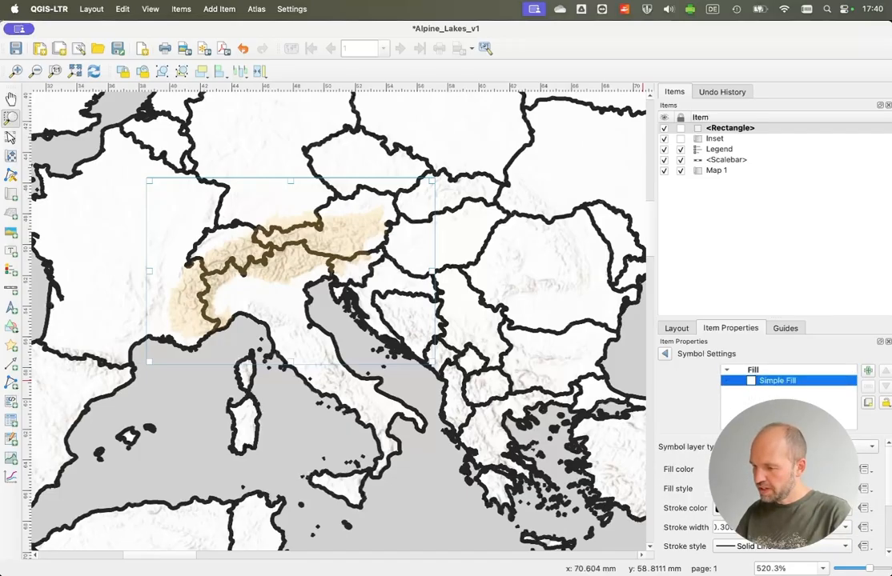
{"action": "left_click", "coordinate": [744, 507]}
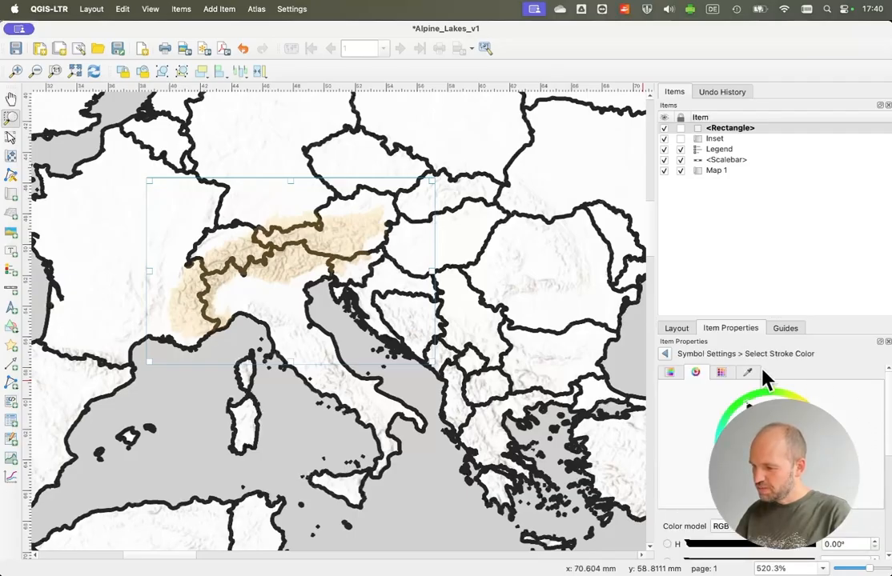
{"action": "left_click", "coordinate": [666, 353]}
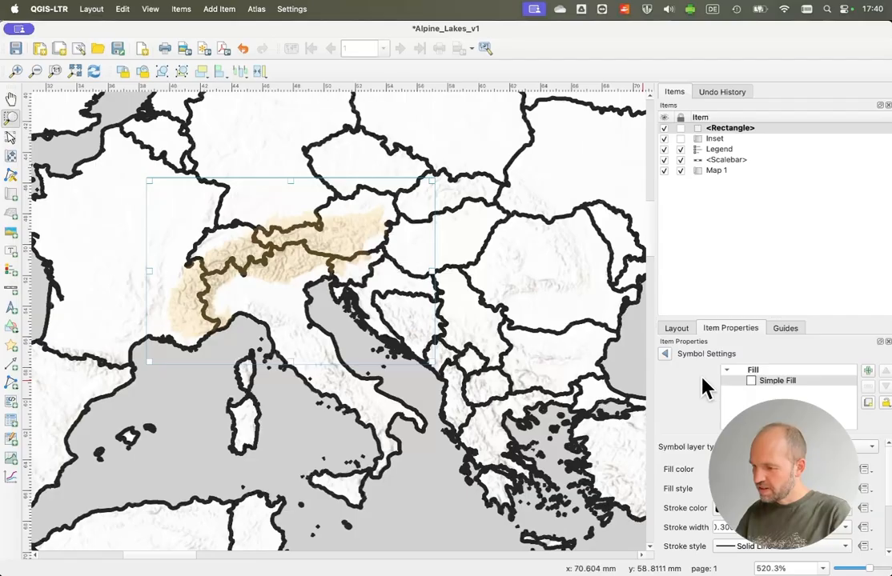
{"action": "scroll", "coordinate": [715, 544], "scroll_direction": "down", "scroll_amount": 3}
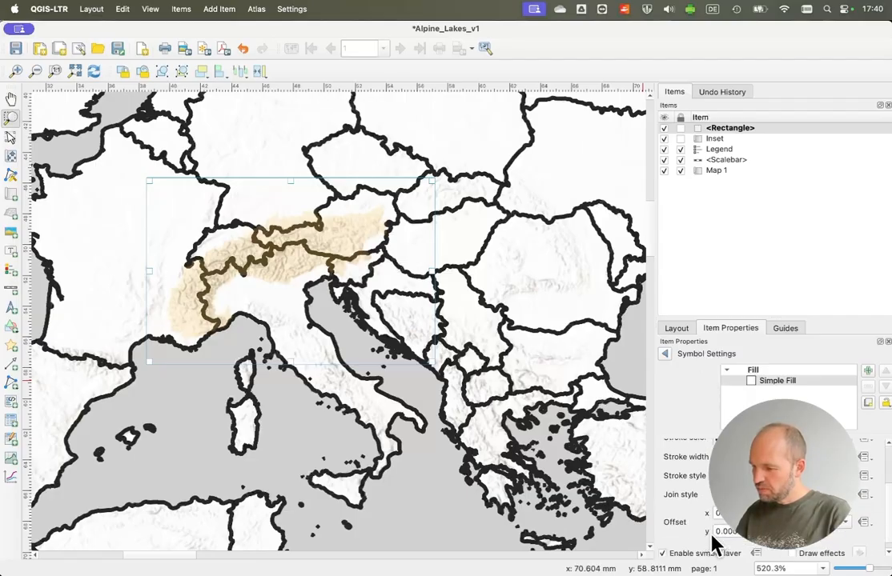
{"action": "scroll", "coordinate": [715, 544], "scroll_direction": "down", "scroll_amount": 1}
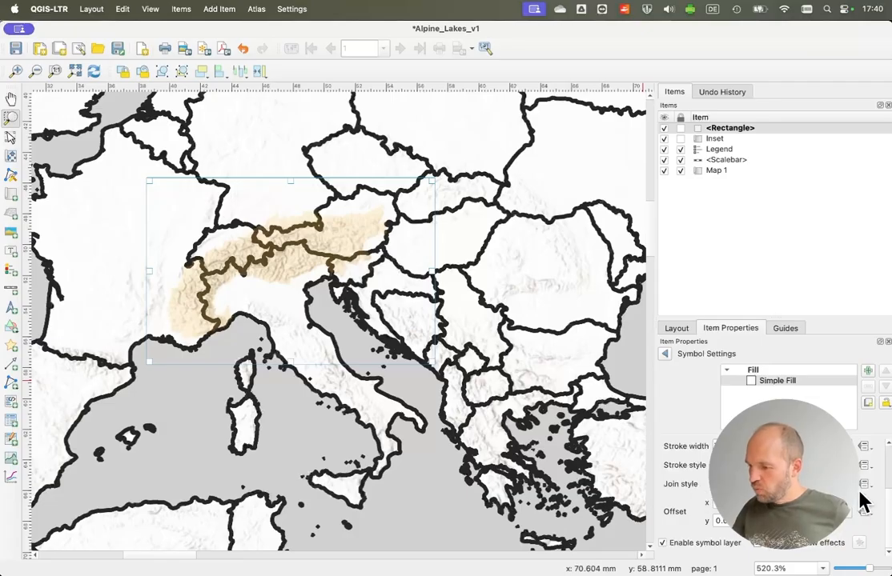
{"action": "scroll", "coordinate": [883, 460], "scroll_direction": "up", "scroll_amount": 2}
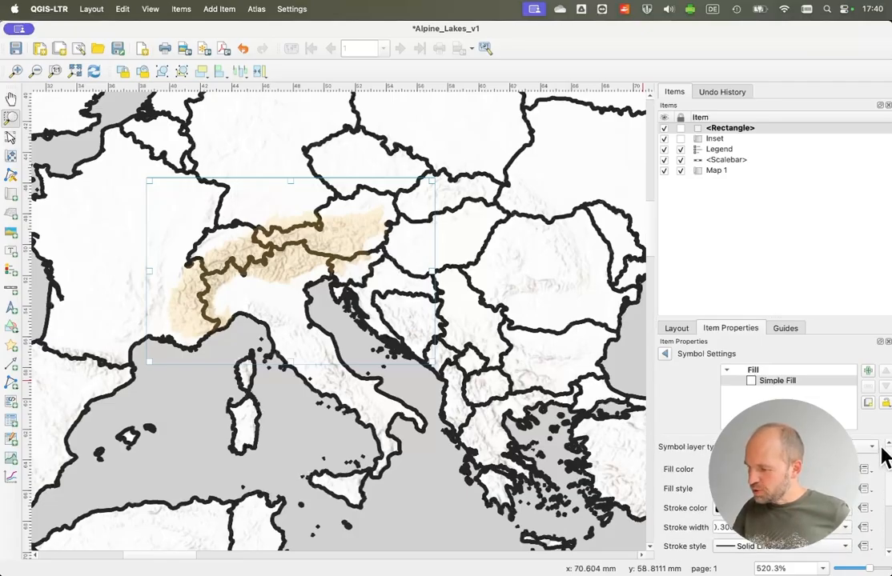
{"action": "left_click", "coordinate": [745, 371]}
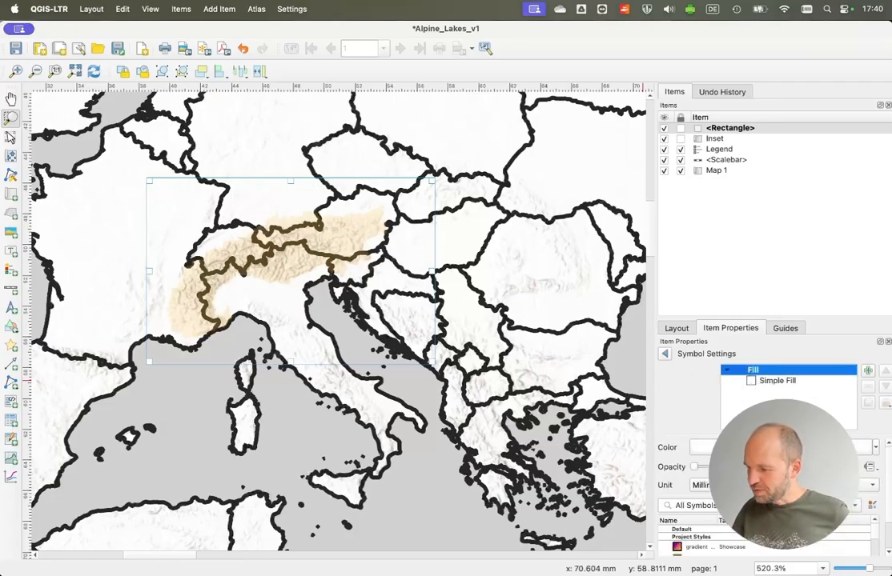
{"action": "left_click_drag", "start_coordinate": [694, 468], "coordinate": [805, 469]}
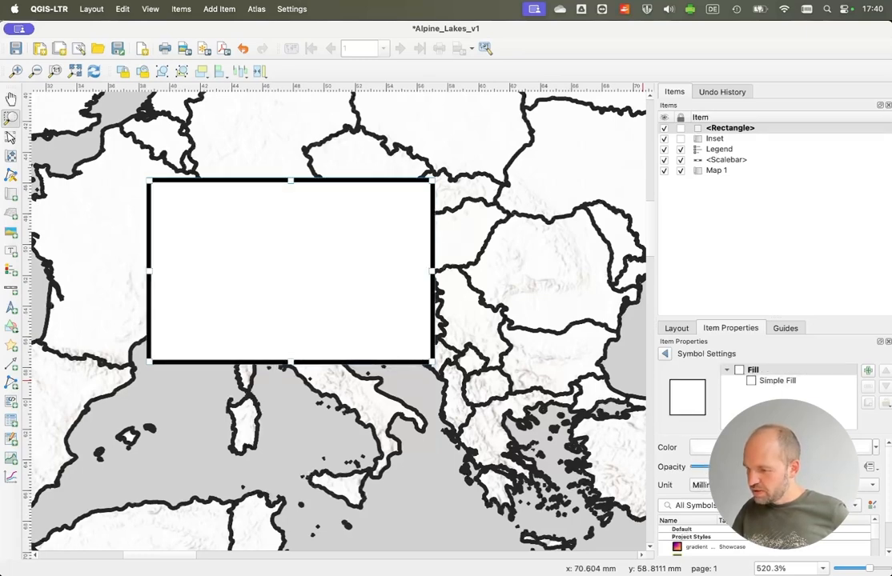
Step: Set the fill color of the rectangle's Simple Fill to transparent
{"action": "left_click", "coordinate": [773, 381]}
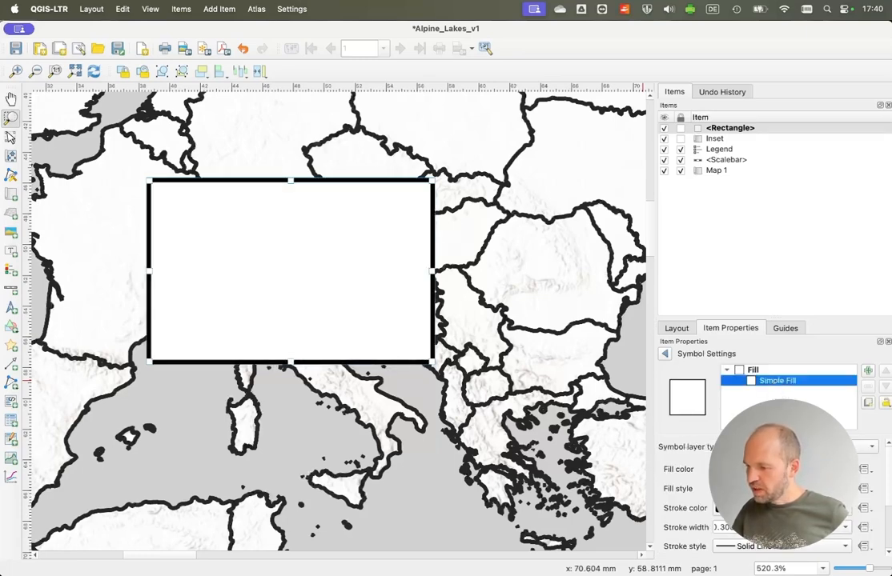
{"action": "left_click", "coordinate": [845, 470]}
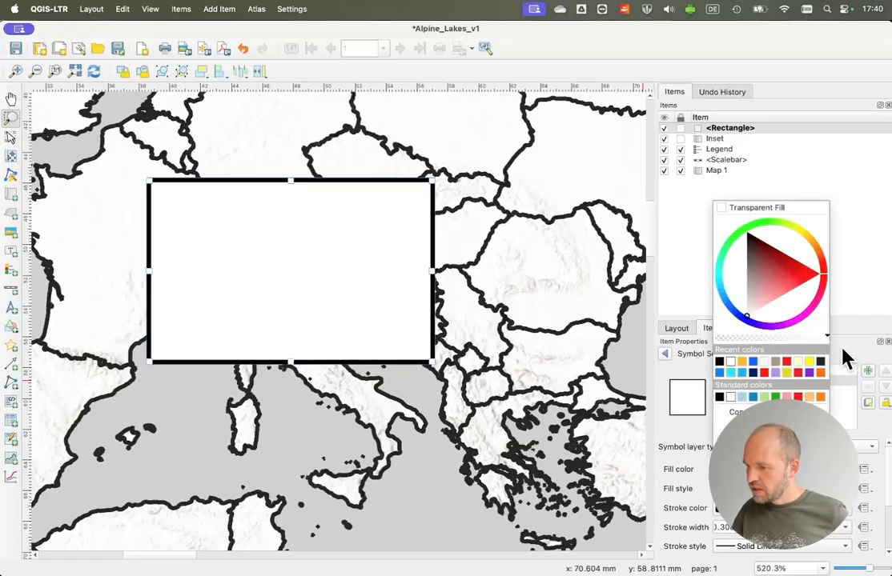
{"action": "left_click", "coordinate": [723, 216]}
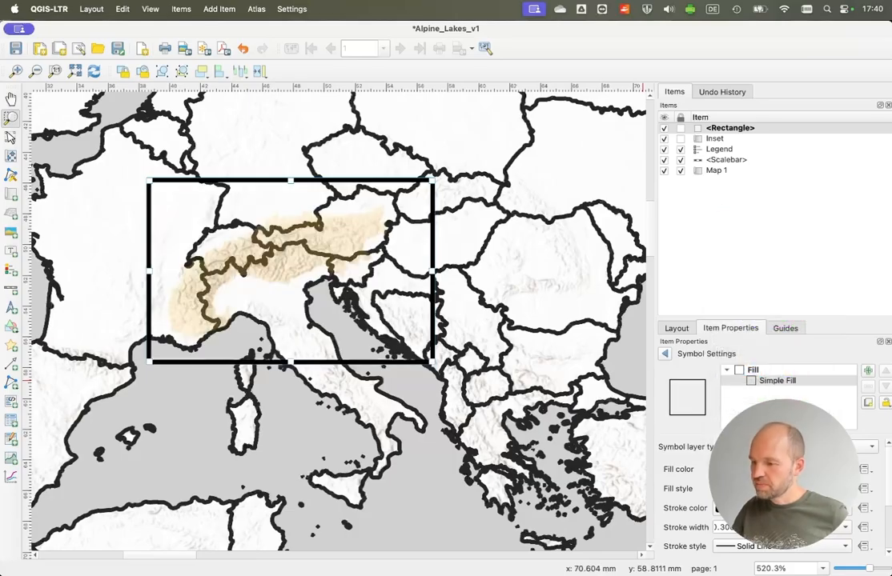
Step: Set the stroke color of the rectangle's Simple Fill to red
{"action": "left_click", "coordinate": [847, 511]}
{"action": "left_click", "coordinate": [749, 406]}
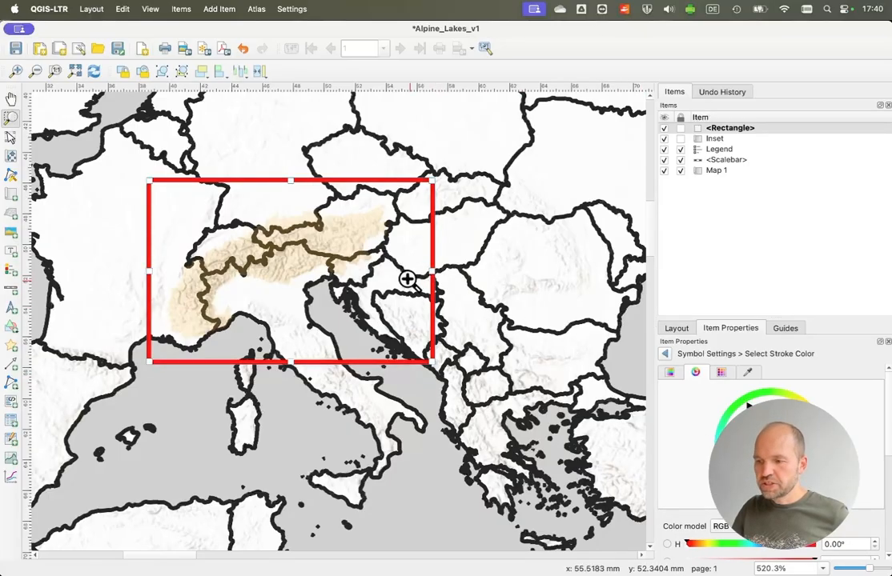
{"action": "left_click", "coordinate": [665, 355]}
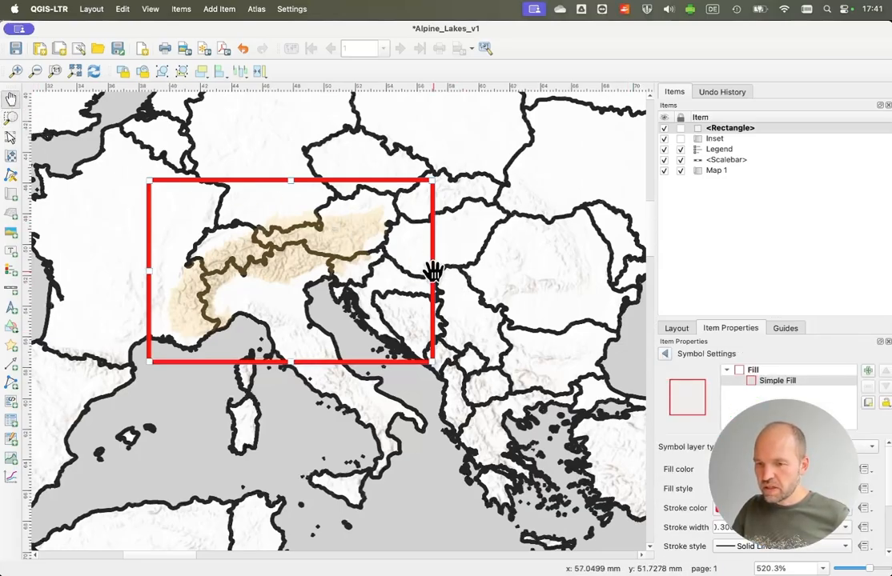
Step: Shrink the red rectangle to about 17 × 11.5 mm around the Alps by moving its eastern and southern edges inward
{"action": "left_click_drag", "start_coordinate": [433, 271], "coordinate": [420, 265]}
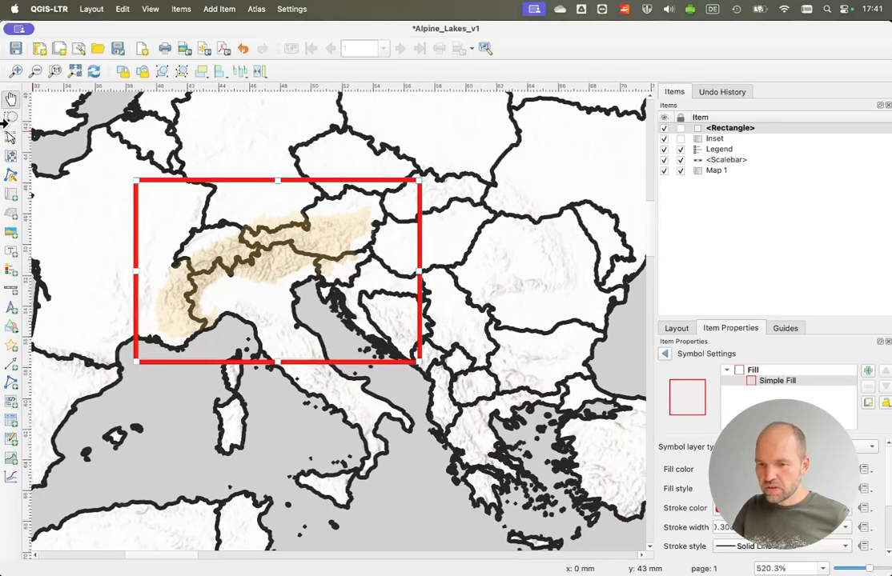
{"action": "left_click", "coordinate": [11, 136]}
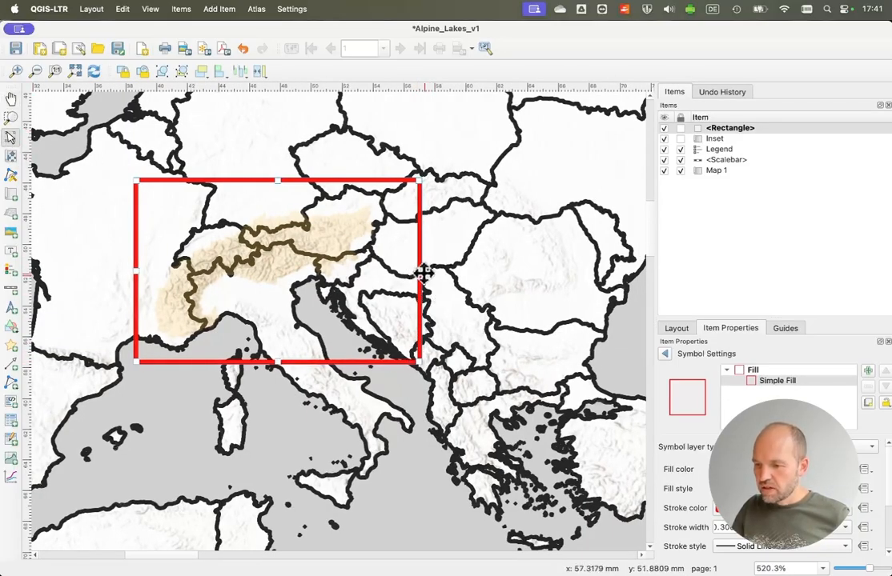
{"action": "left_click_drag", "start_coordinate": [419, 272], "coordinate": [398, 272]}
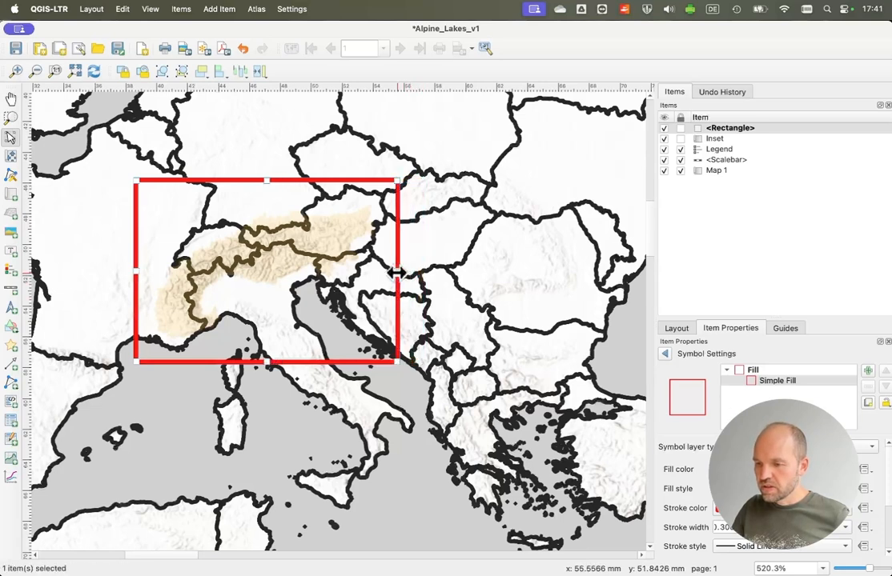
{"action": "left_click_drag", "start_coordinate": [265, 364], "coordinate": [265, 358]}
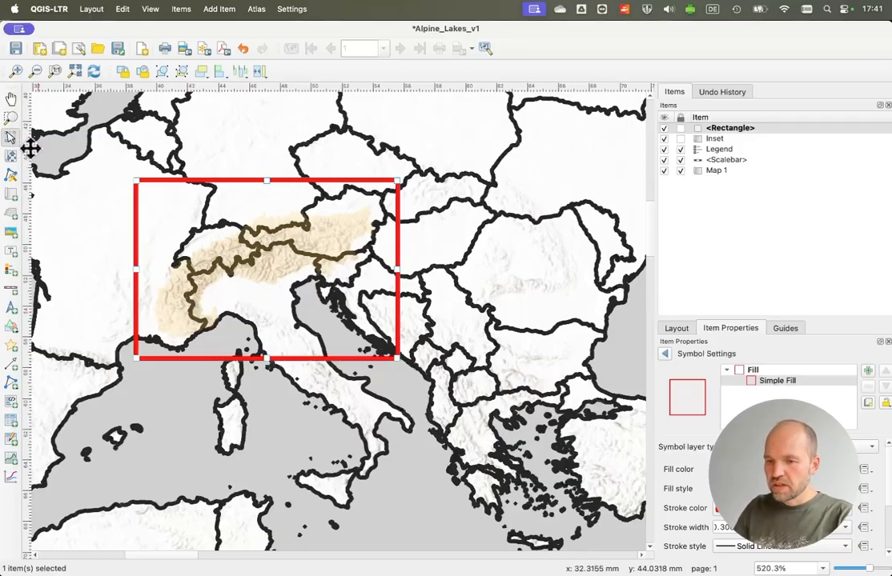
Step: Lock the rectangle and the Inset map in the layout
{"action": "left_click", "coordinate": [11, 118]}
{"action": "scroll", "coordinate": [268, 221], "scroll_direction": "down", "scroll_amount": 1}
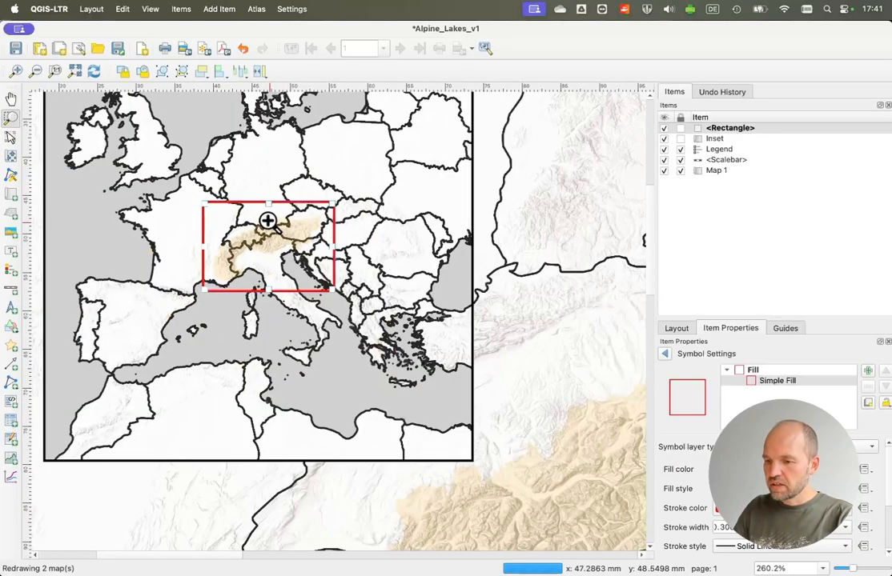
{"action": "scroll", "coordinate": [267, 221], "scroll_direction": "down", "scroll_amount": 1}
{"action": "scroll", "coordinate": [267, 221], "scroll_direction": "down", "scroll_amount": 1}
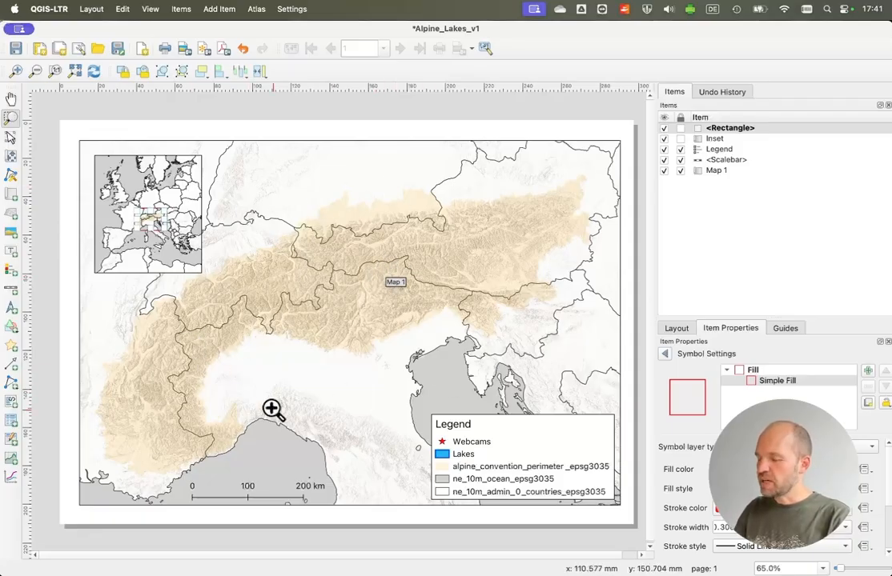
{"action": "left_click", "coordinate": [681, 129]}
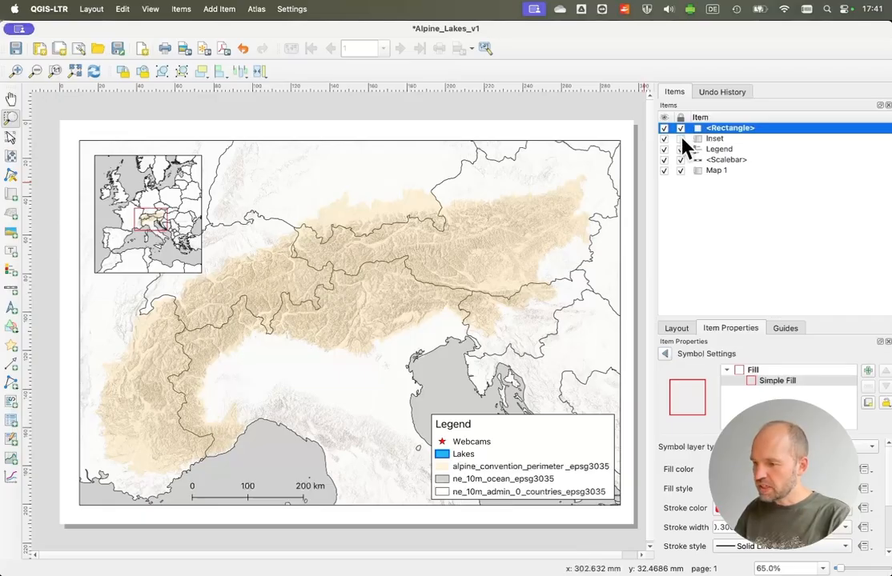
{"action": "left_click", "coordinate": [682, 139]}
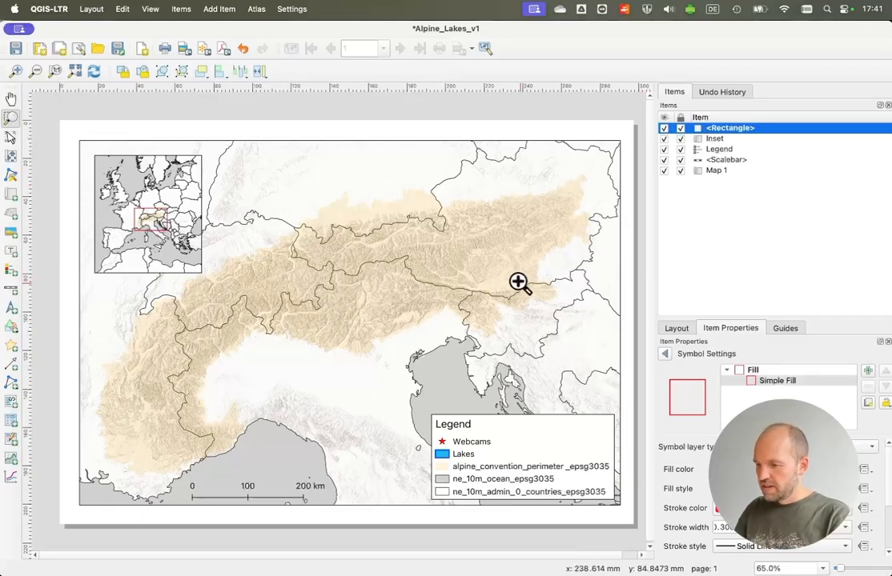
Step: Show the webcam_locations_epsg3035 and Hydrolakes_AlpineConvention_epsg3035 layers in the main QGIS project window, and refresh Map 1 in the layout
{"action": "left_click", "coordinate": [733, 171]}
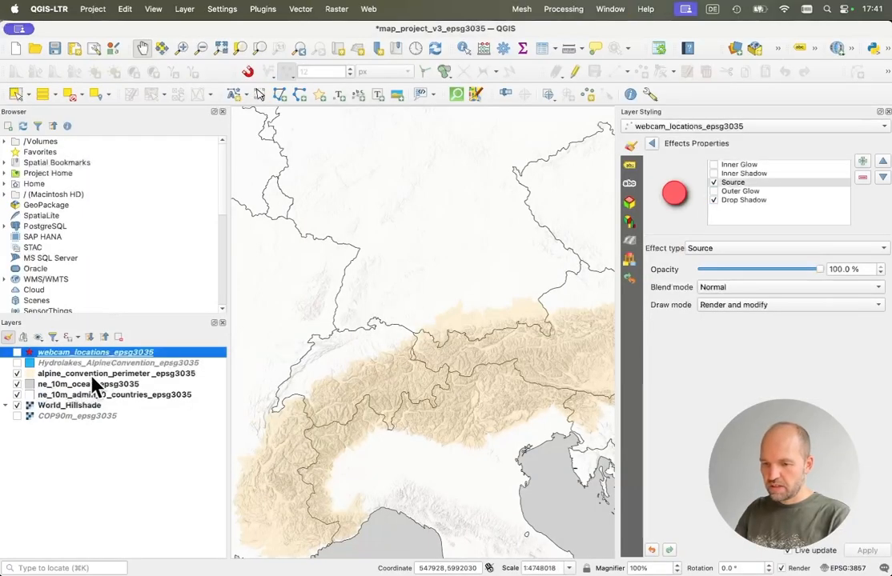
{"action": "left_click", "coordinate": [17, 363]}
{"action": "left_click", "coordinate": [17, 352]}
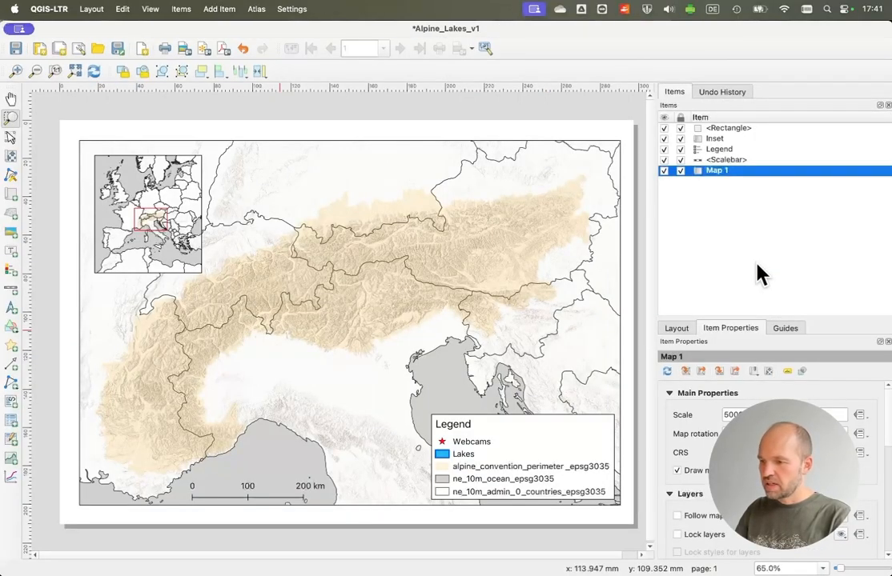
{"action": "left_click", "coordinate": [666, 373]}
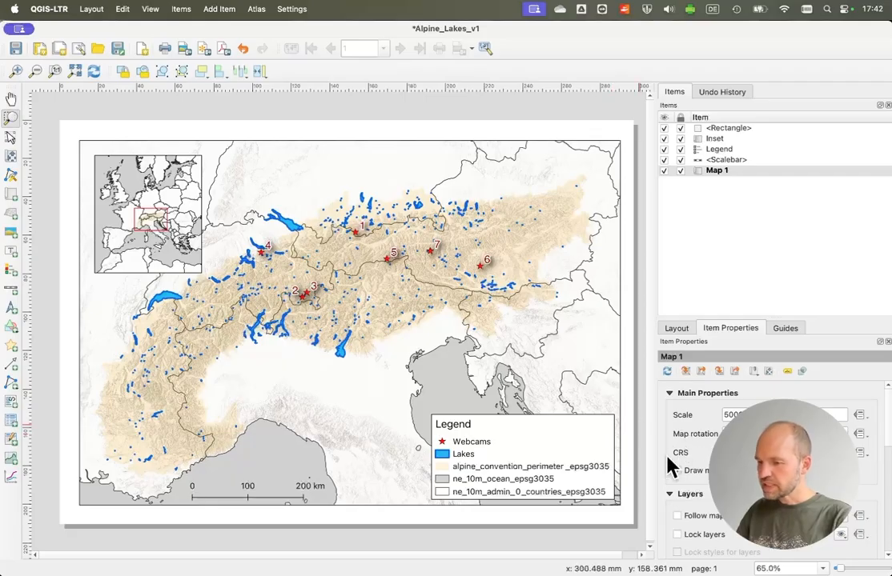
Step: Add a grid to Map 1 and open its properties for modification
{"action": "scroll", "coordinate": [673, 464], "scroll_direction": "down", "scroll_amount": 3}
{"action": "scroll", "coordinate": [672, 464], "scroll_direction": "down", "scroll_amount": 8}
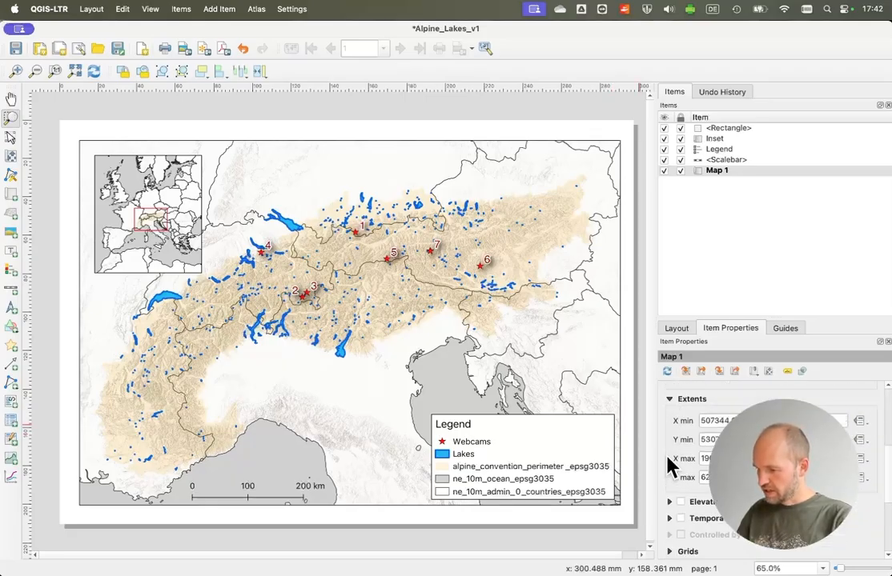
{"action": "left_click", "coordinate": [670, 446]}
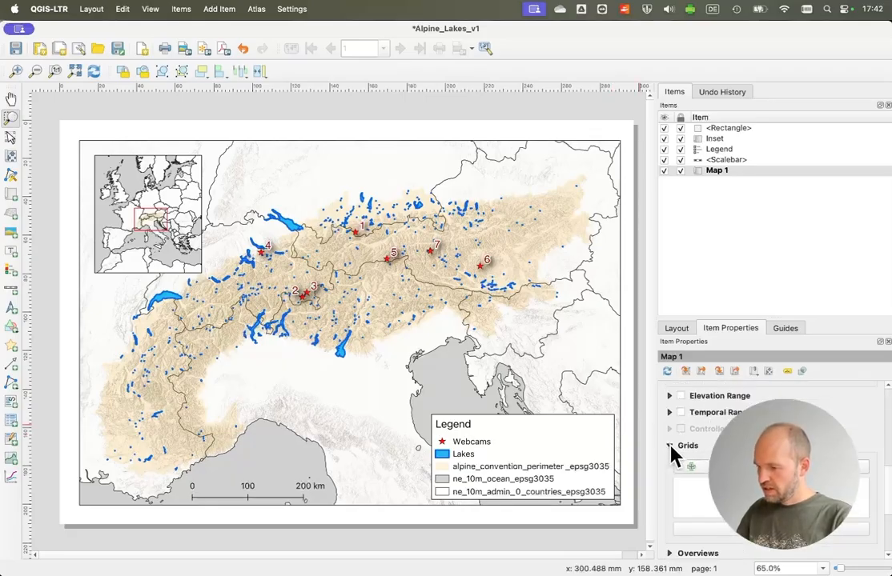
{"action": "scroll", "coordinate": [666, 467], "scroll_direction": "down", "scroll_amount": 2}
{"action": "left_click", "coordinate": [691, 431]}
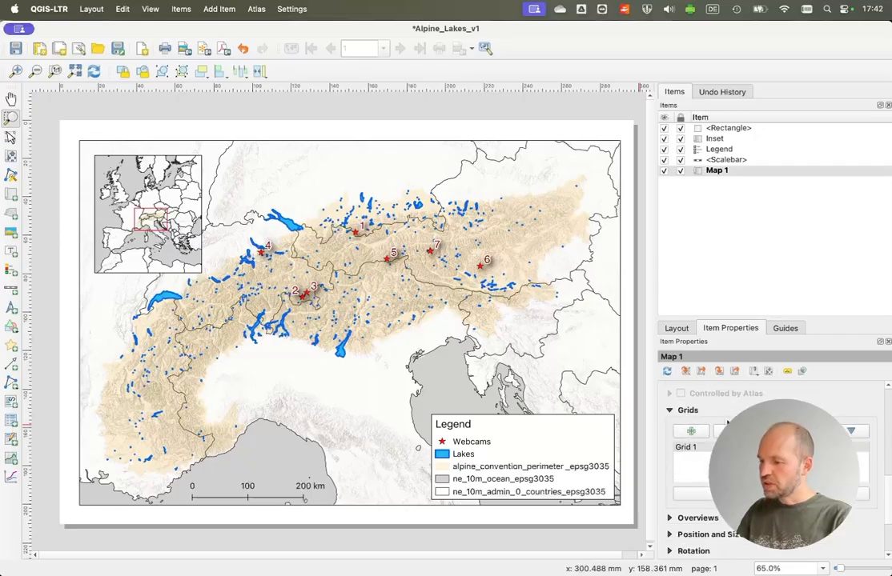
{"action": "left_click", "coordinate": [696, 454]}
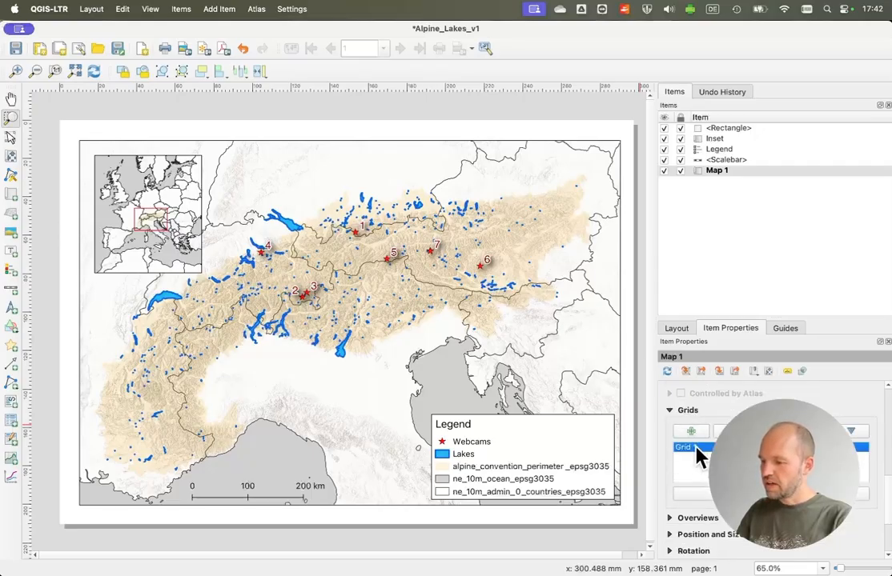
{"action": "double_click", "coordinate": [699, 449]}
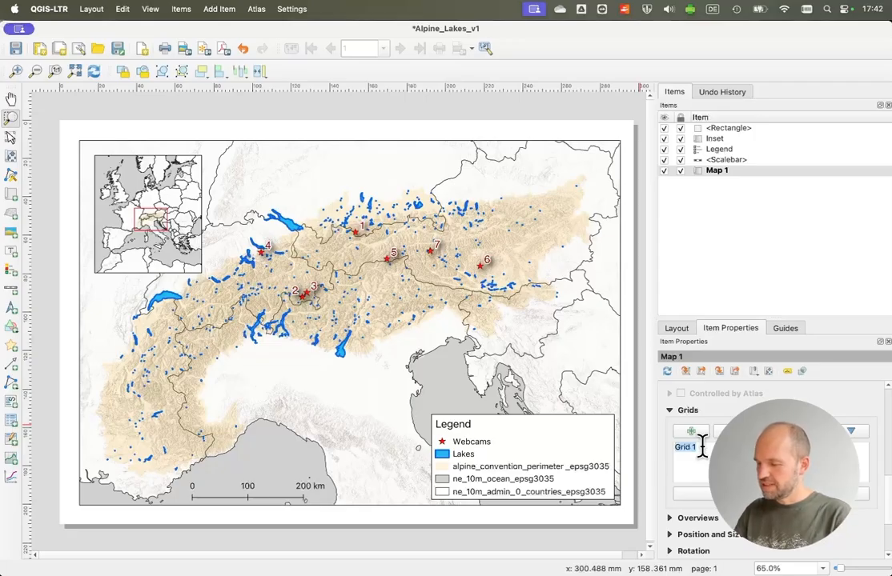
{"action": "key", "text": "Return"}
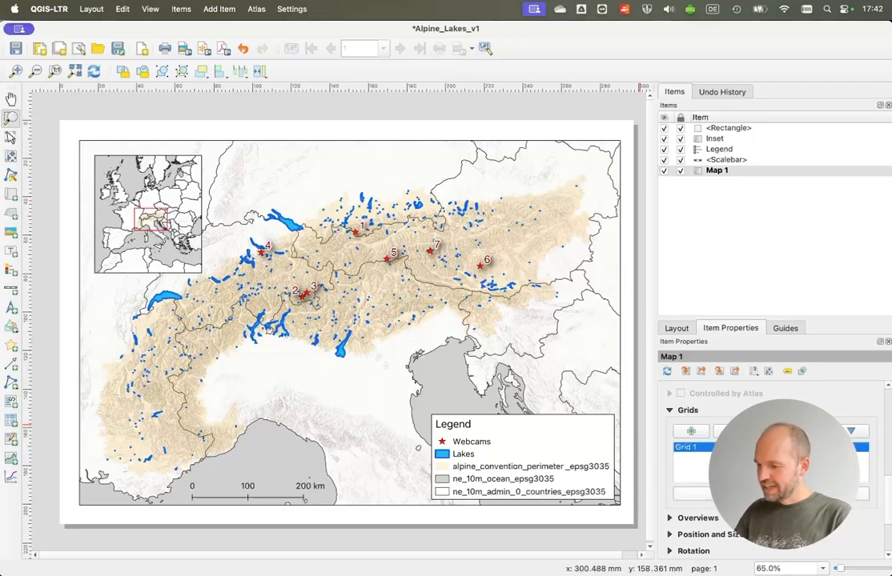
{"action": "left_click", "coordinate": [771, 494]}
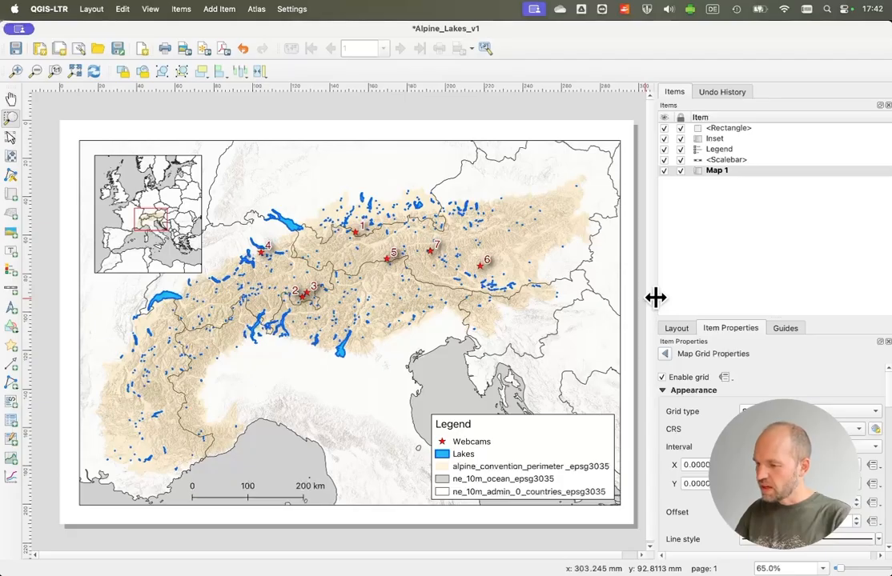
Step: Set the grid type to Markers and assign the default CRS to the grid
{"action": "left_click_drag", "start_coordinate": [655, 297], "coordinate": [637, 295]}
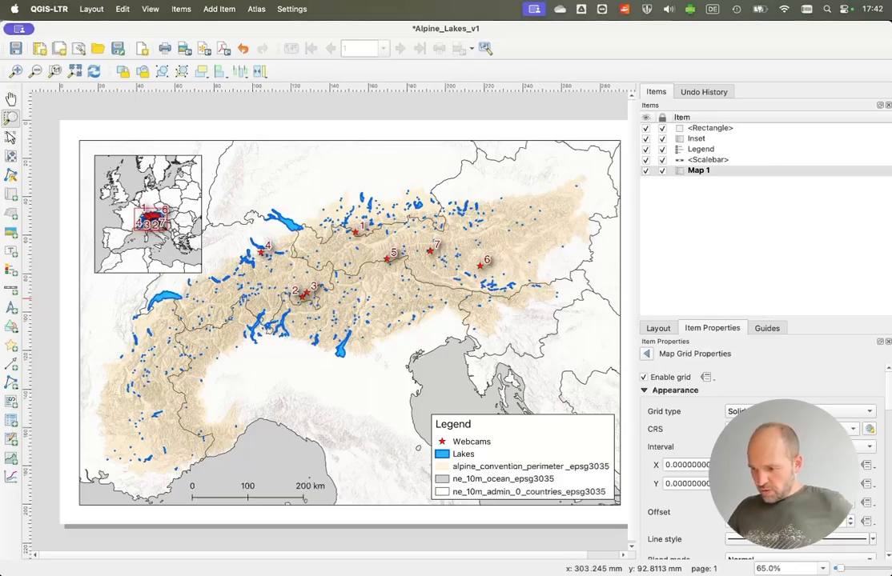
{"action": "left_click", "coordinate": [792, 412]}
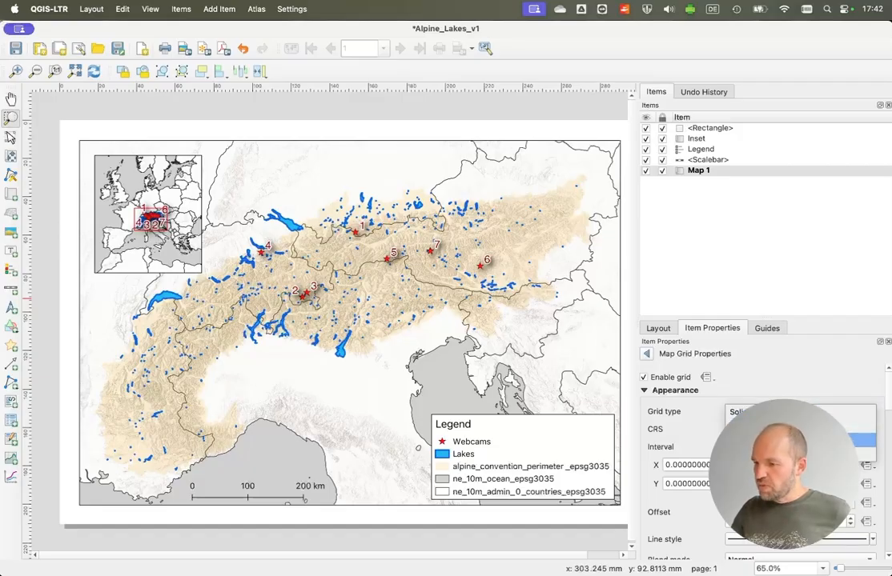
{"action": "left_click", "coordinate": [864, 439]}
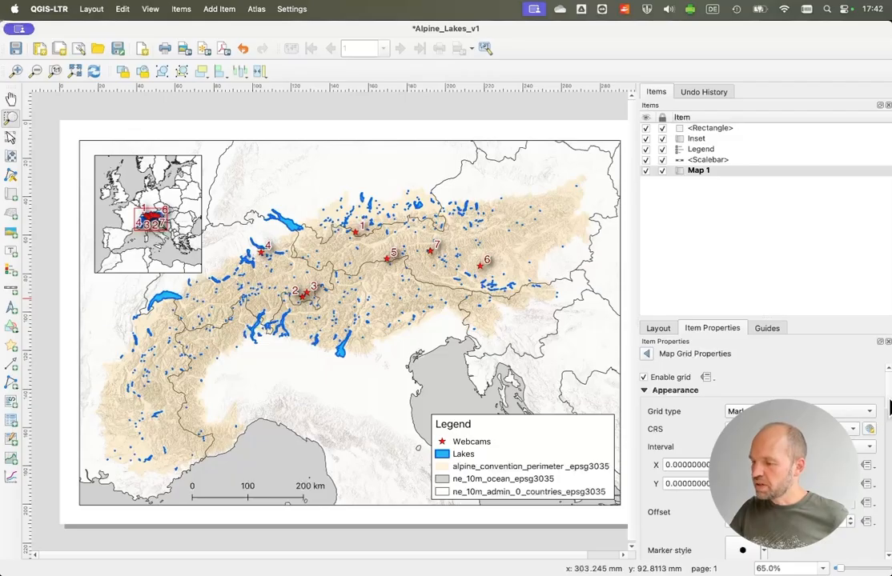
{"action": "left_click", "coordinate": [851, 429]}
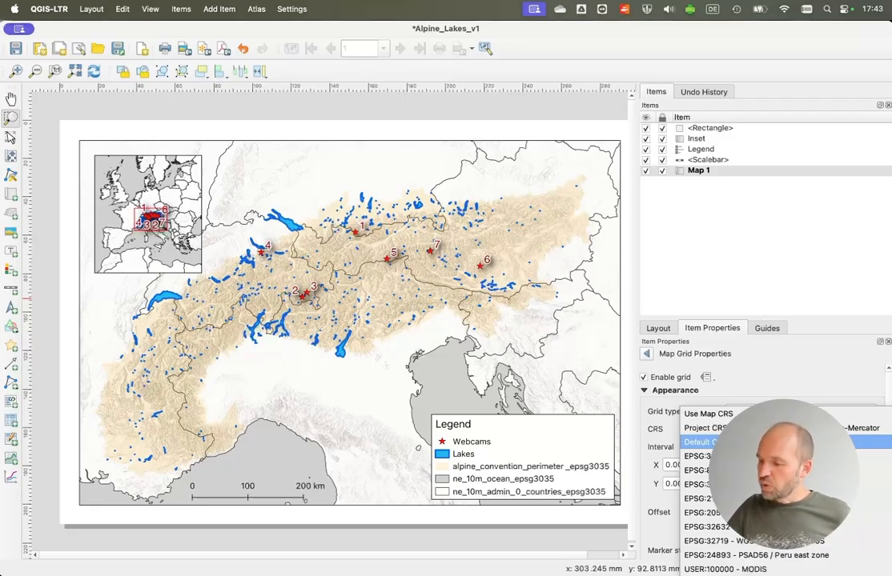
{"action": "left_click", "coordinate": [778, 442]}
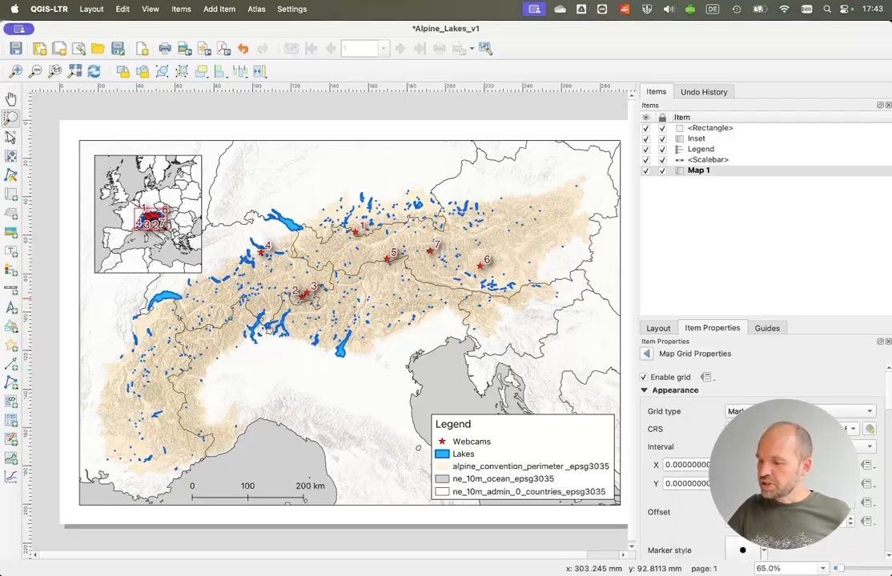
Step: Set the grid interval to 2 map units in X and 5 map units in Y
{"action": "double_click", "coordinate": [668, 464]}
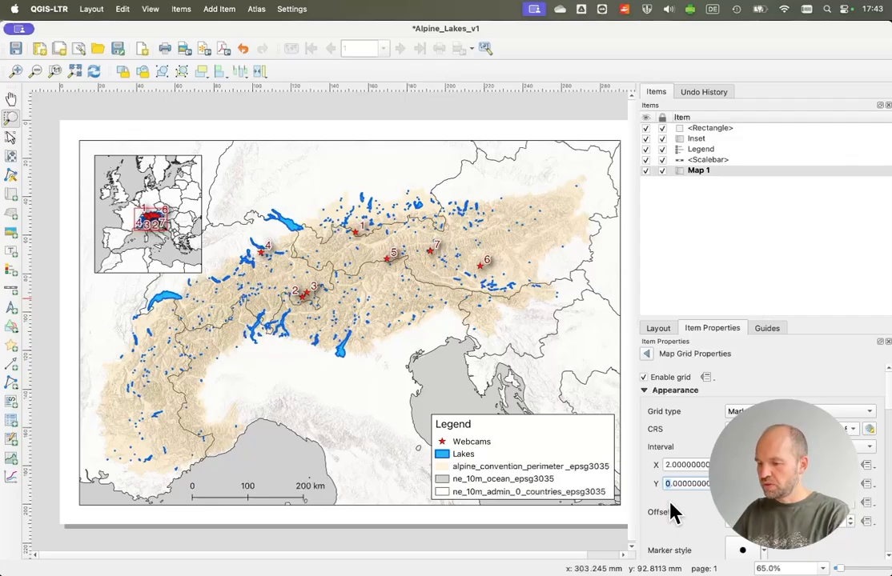
{"action": "type", "text": "5"}
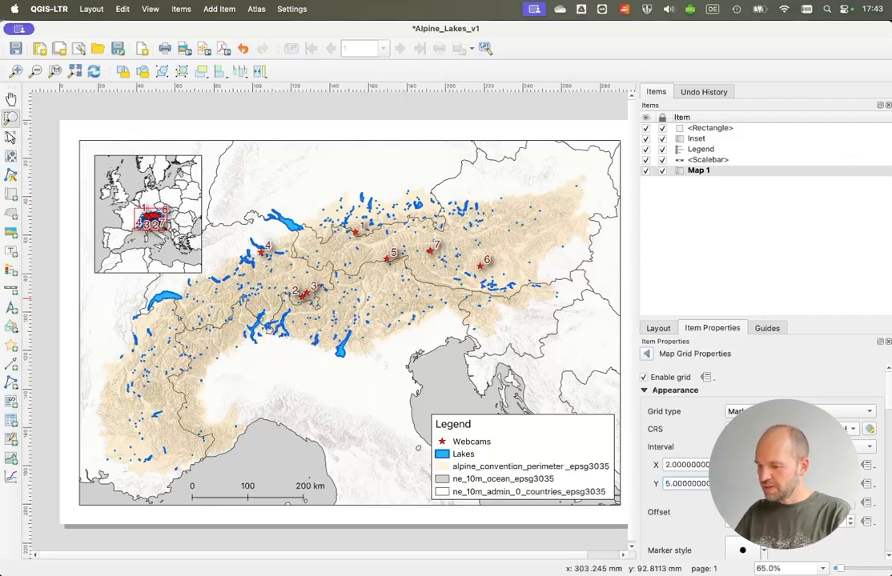
Step: Change the grid marker's Simple Marker shape to a thin cross and return to the grid properties
{"action": "scroll", "coordinate": [698, 528], "scroll_direction": "down", "scroll_amount": 3}
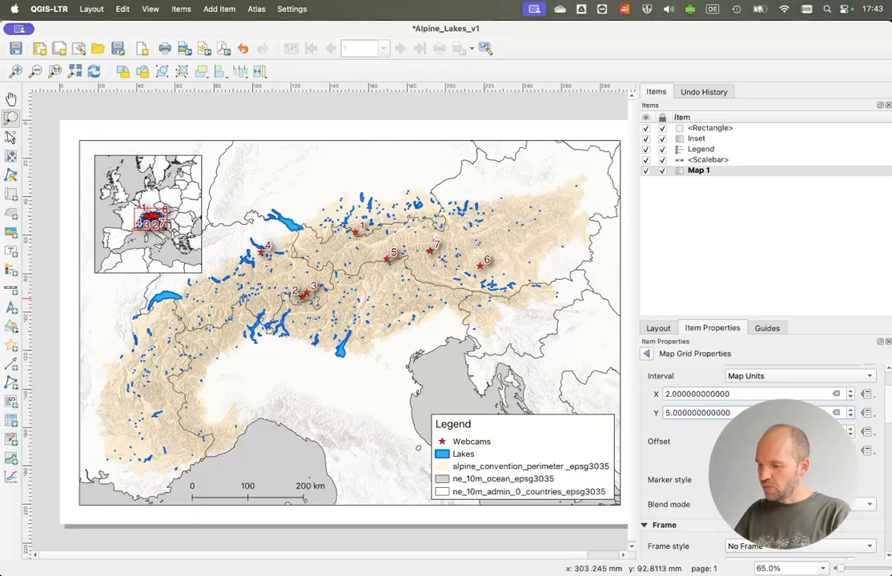
{"action": "left_click", "coordinate": [798, 481]}
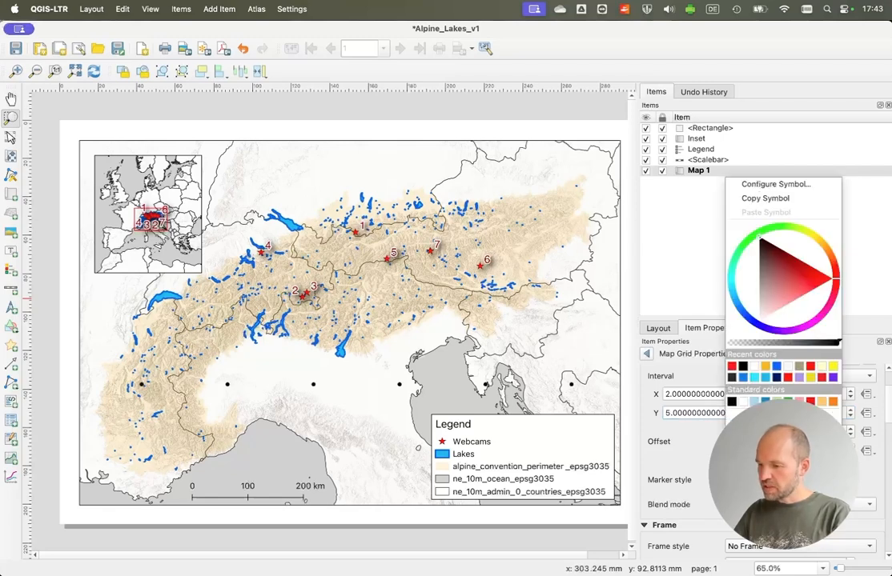
{"action": "key", "text": "Escape"}
{"action": "left_click", "coordinate": [791, 480]}
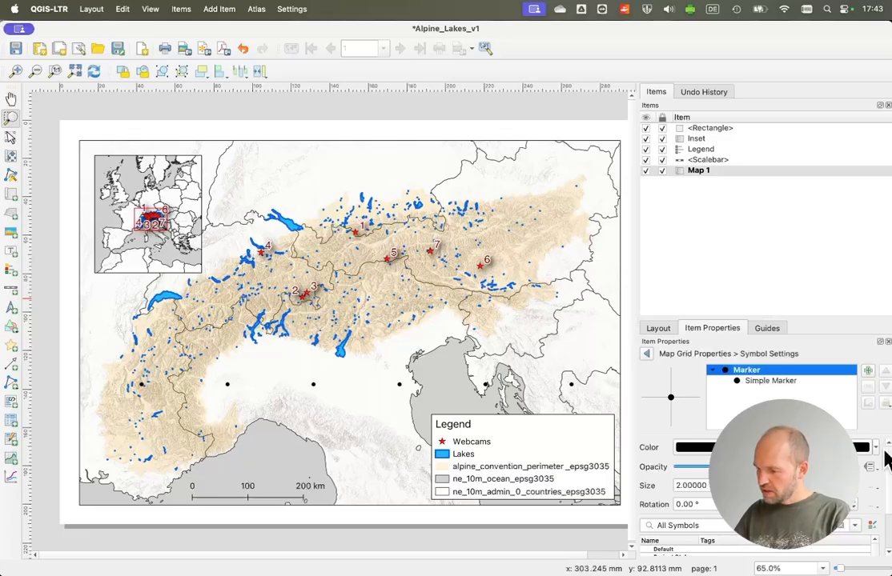
{"action": "left_click", "coordinate": [768, 381]}
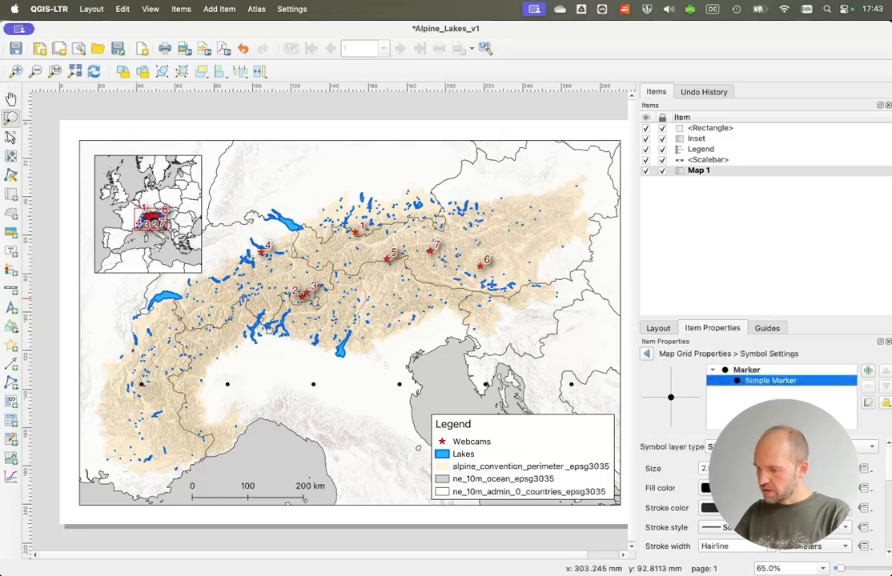
{"action": "scroll", "coordinate": [662, 507], "scroll_direction": "down", "scroll_amount": 3}
{"action": "scroll", "coordinate": [662, 506], "scroll_direction": "down", "scroll_amount": 5}
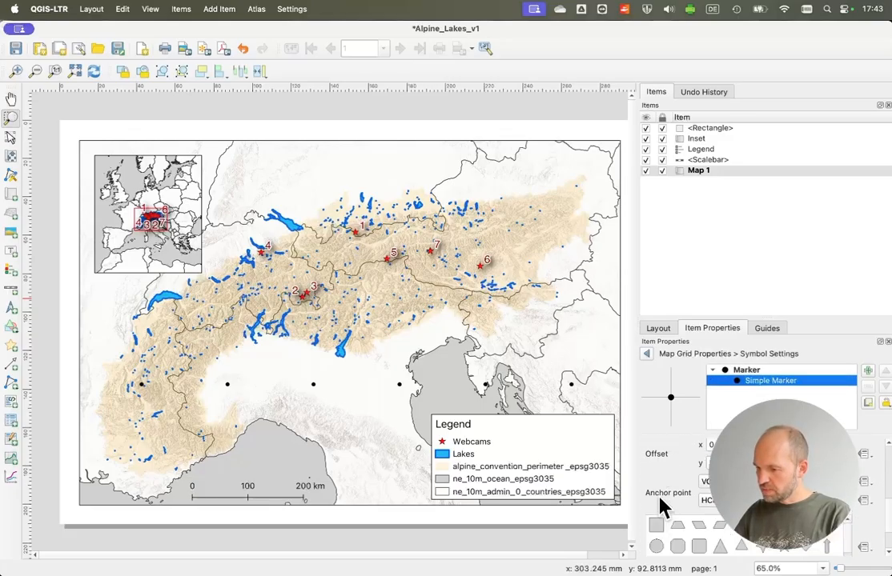
{"action": "scroll", "coordinate": [669, 509], "scroll_direction": "up", "scroll_amount": 2}
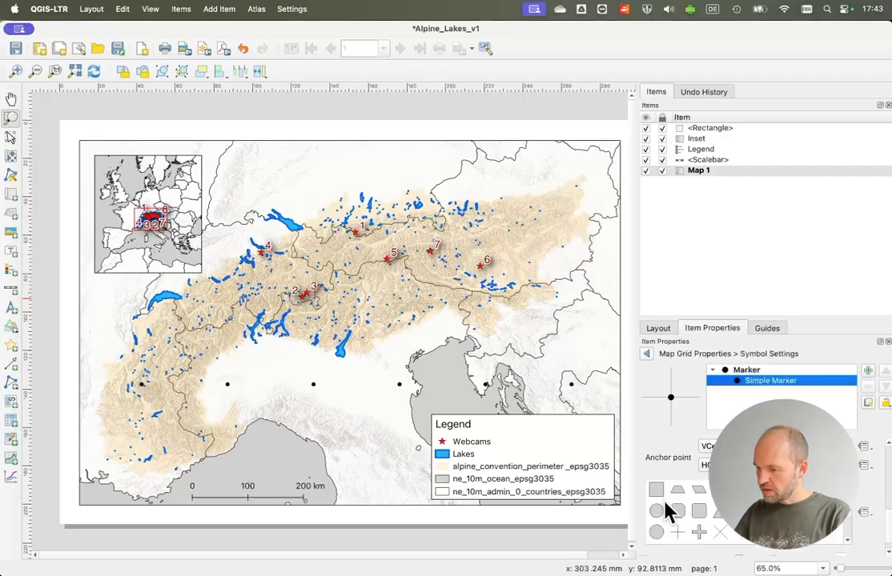
{"action": "left_click", "coordinate": [678, 533]}
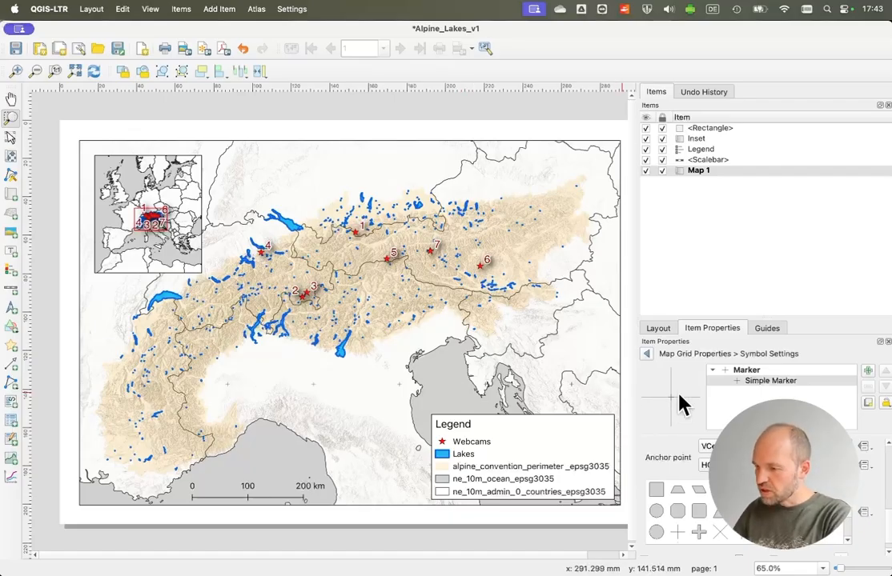
{"action": "left_click", "coordinate": [648, 354]}
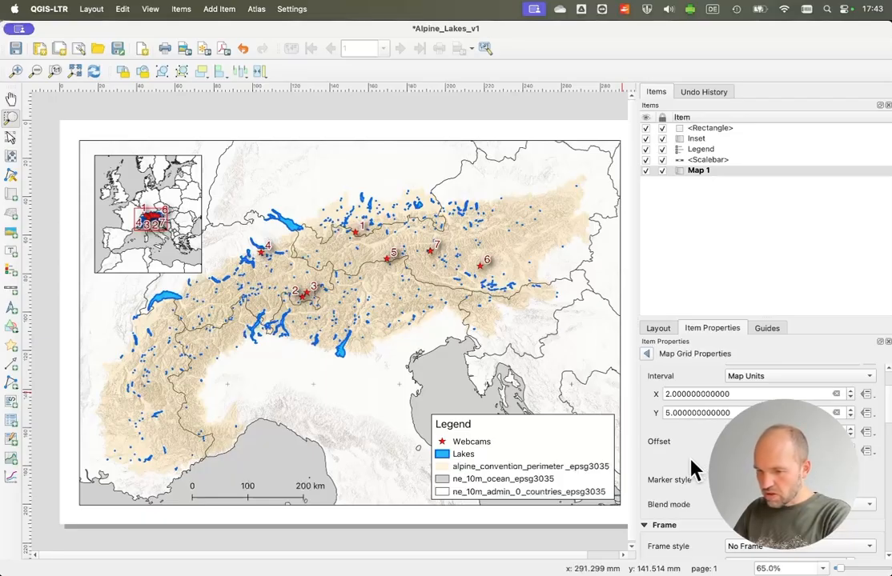
Step: Set the grid interval to 5 map units in X and 2 map units in Y
{"action": "left_click", "coordinate": [664, 394]}
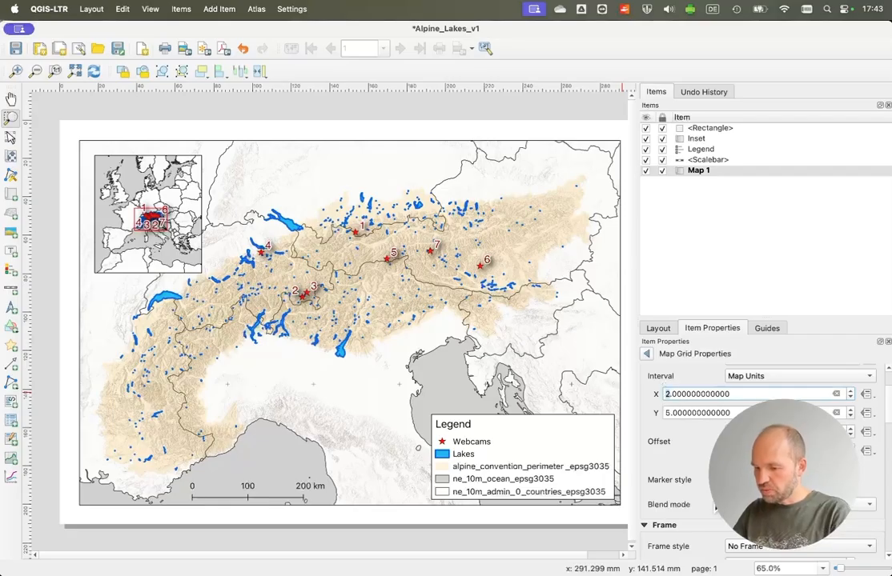
{"action": "key", "text": "Delete"}
{"action": "type", "text": "5"}
{"action": "left_click", "coordinate": [668, 411]}
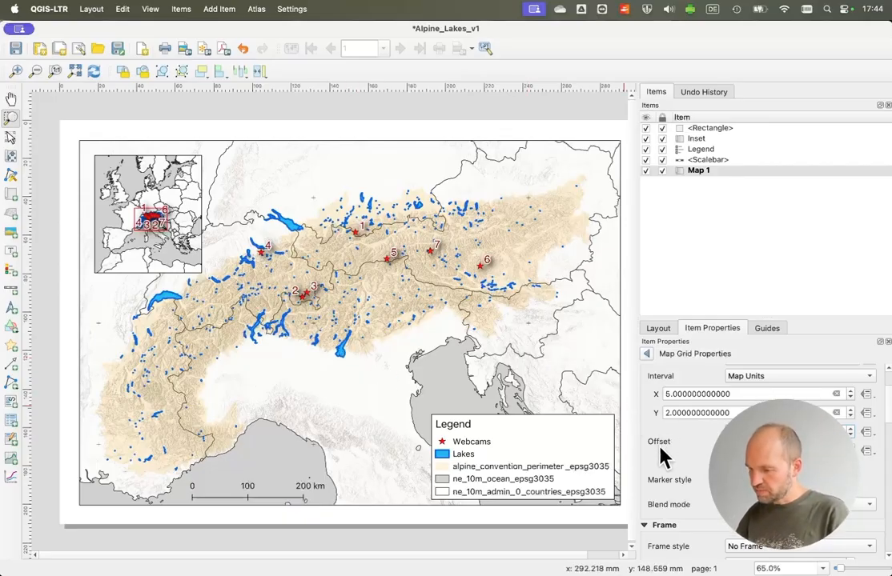
Step: Set the grid's frame style to Interior Ticks
{"action": "scroll", "coordinate": [662, 454], "scroll_direction": "down", "scroll_amount": 2}
{"action": "scroll", "coordinate": [661, 454], "scroll_direction": "down", "scroll_amount": 2}
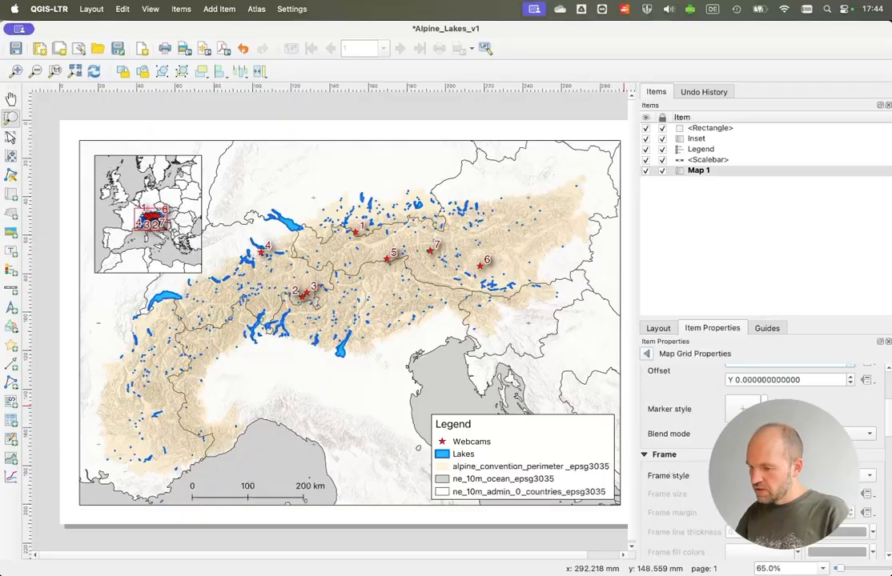
{"action": "left_click", "coordinate": [800, 476]}
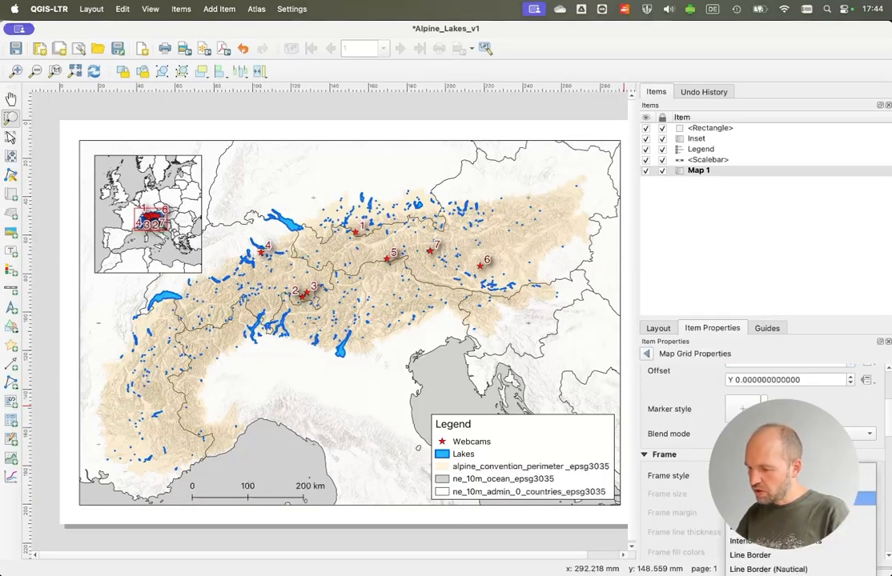
{"action": "left_click", "coordinate": [800, 512]}
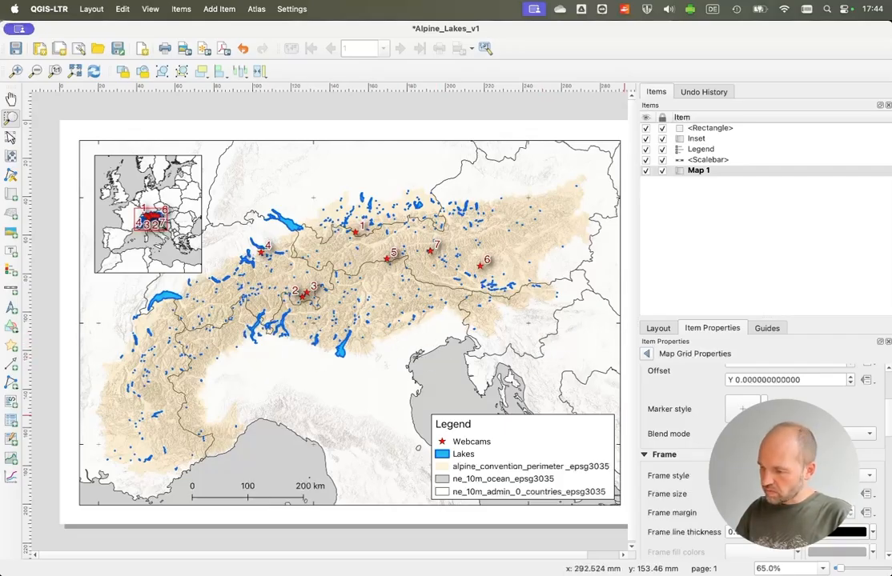
Step: Collapse the grid's Appearance and Frame settings and enable Draw Coordinates
{"action": "scroll", "coordinate": [679, 517], "scroll_direction": "down", "scroll_amount": 5}
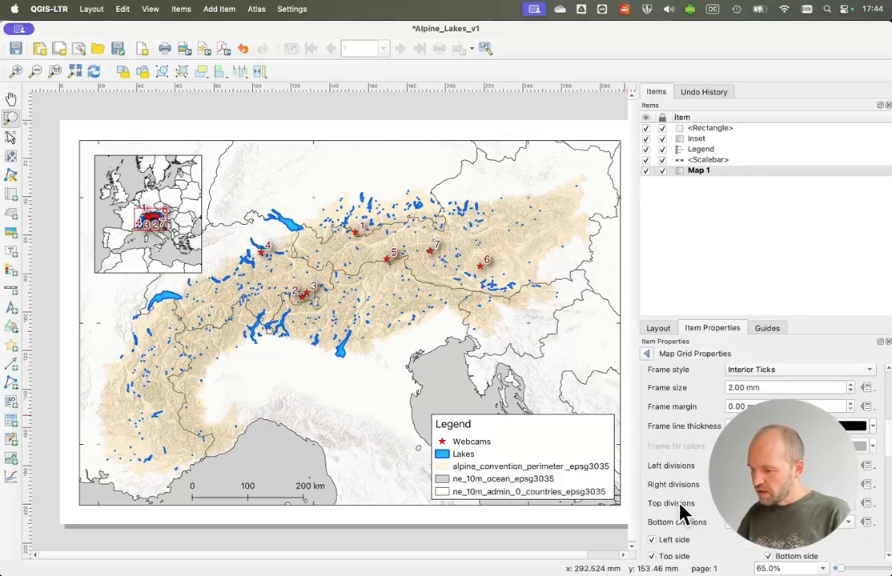
{"action": "scroll", "coordinate": [679, 513], "scroll_direction": "down", "scroll_amount": 2}
{"action": "scroll", "coordinate": [709, 526], "scroll_direction": "up", "scroll_amount": 3}
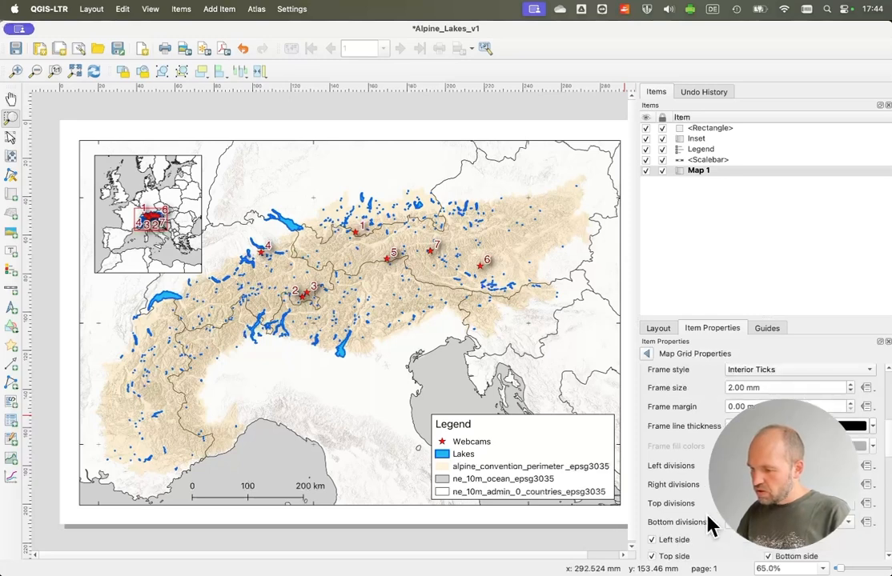
{"action": "scroll", "coordinate": [709, 525], "scroll_direction": "up", "scroll_amount": 2}
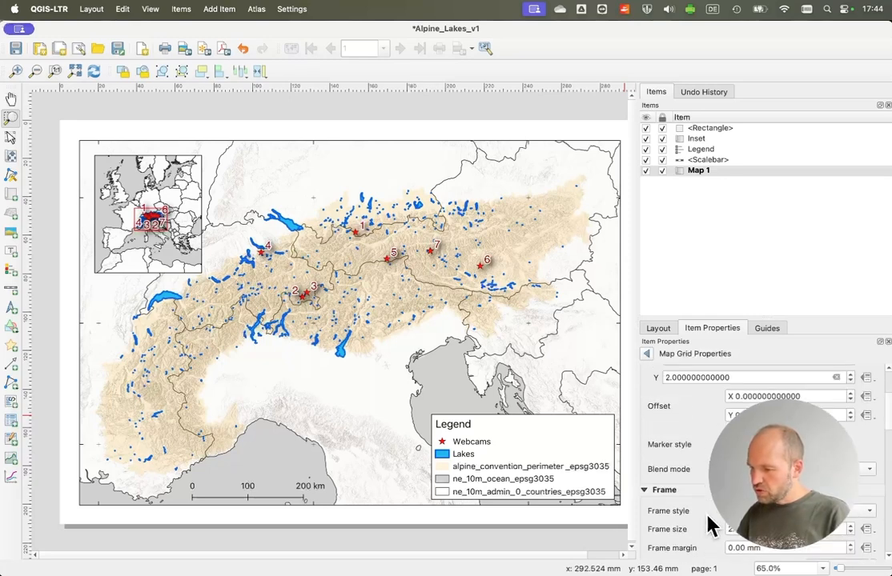
{"action": "scroll", "coordinate": [708, 527], "scroll_direction": "up", "scroll_amount": 5}
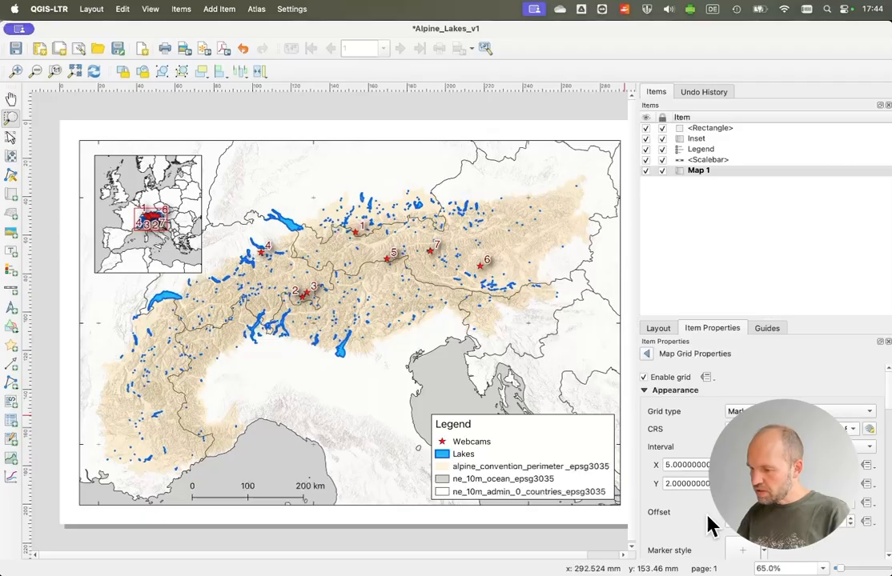
{"action": "left_click", "coordinate": [644, 391]}
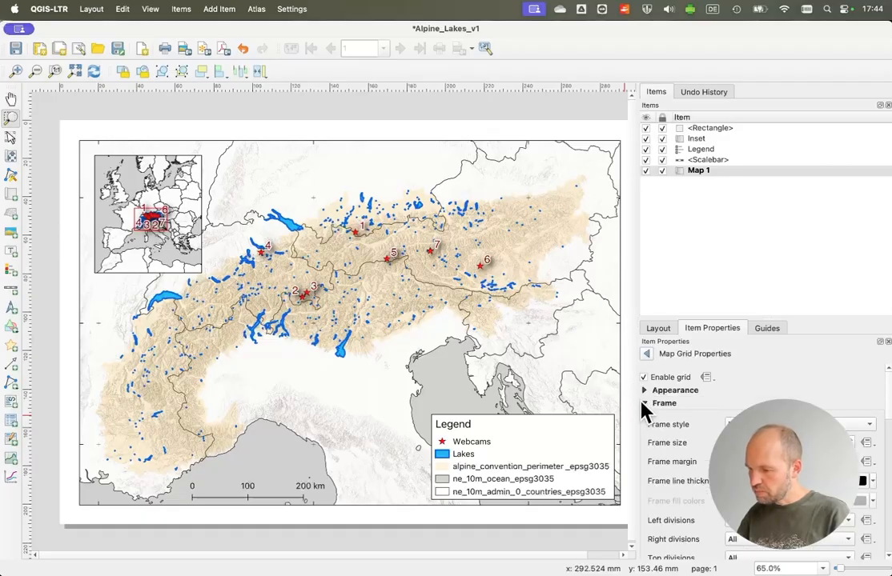
{"action": "left_click", "coordinate": [645, 403]}
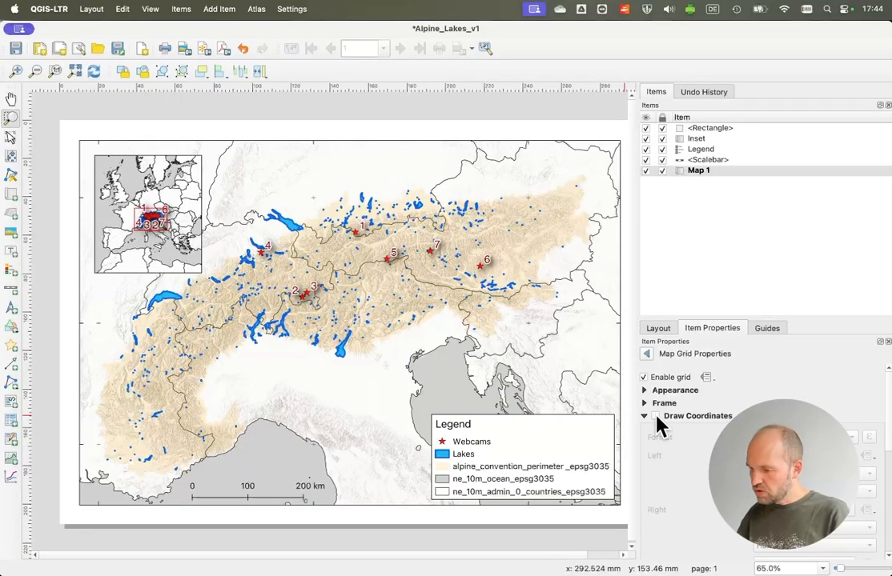
{"action": "left_click", "coordinate": [656, 418]}
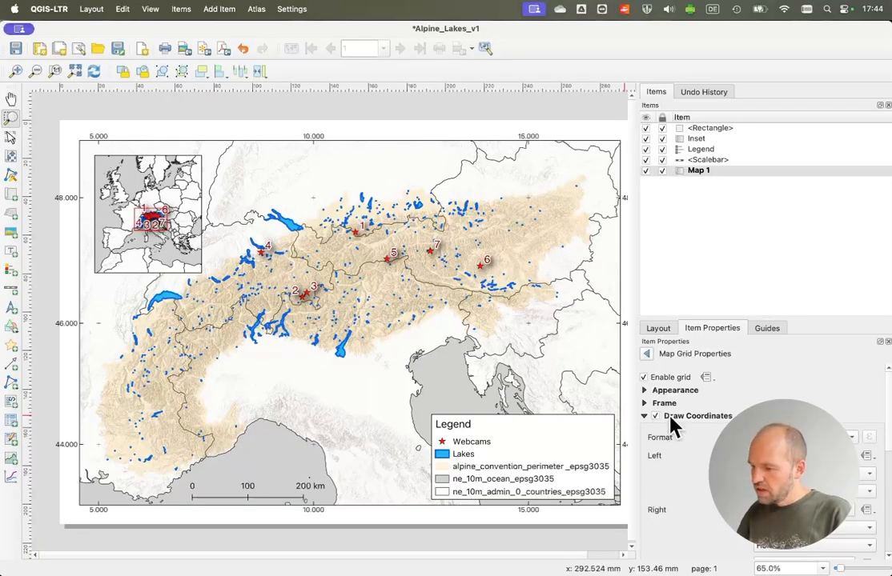
Step: Set the grid coordinate format to Decimal with Suffix and turn off the coordinate labels along the map's right and top sides
{"action": "left_click", "coordinate": [855, 442]}
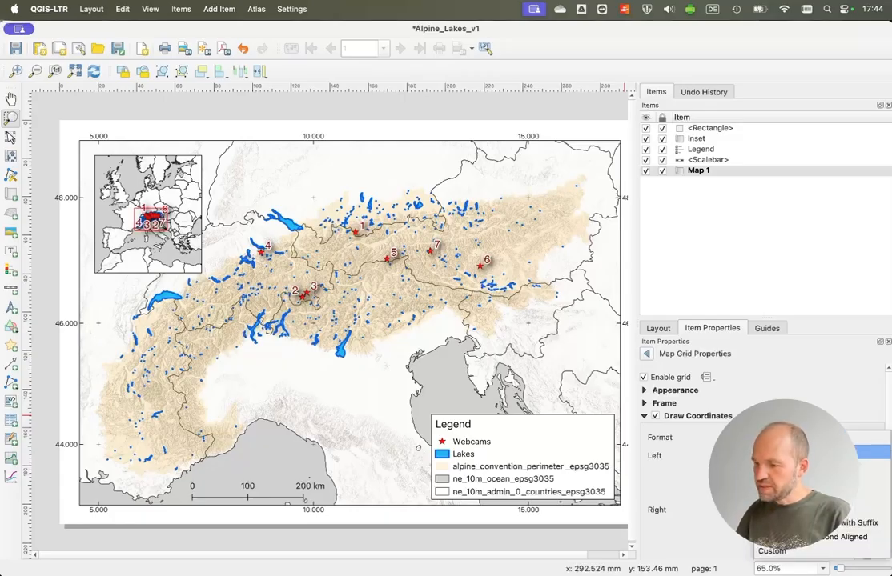
{"action": "left_click", "coordinate": [817, 453]}
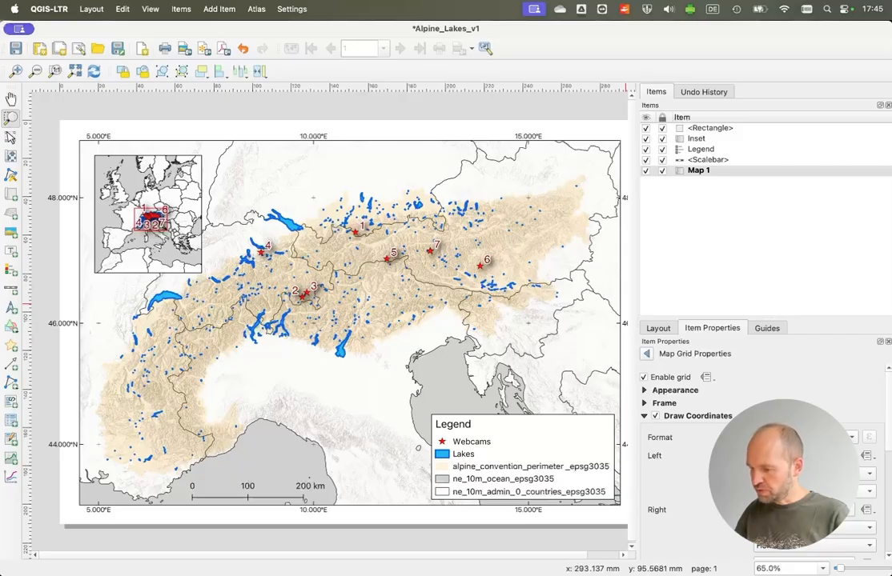
{"action": "scroll", "coordinate": [713, 521], "scroll_direction": "down", "scroll_amount": 4}
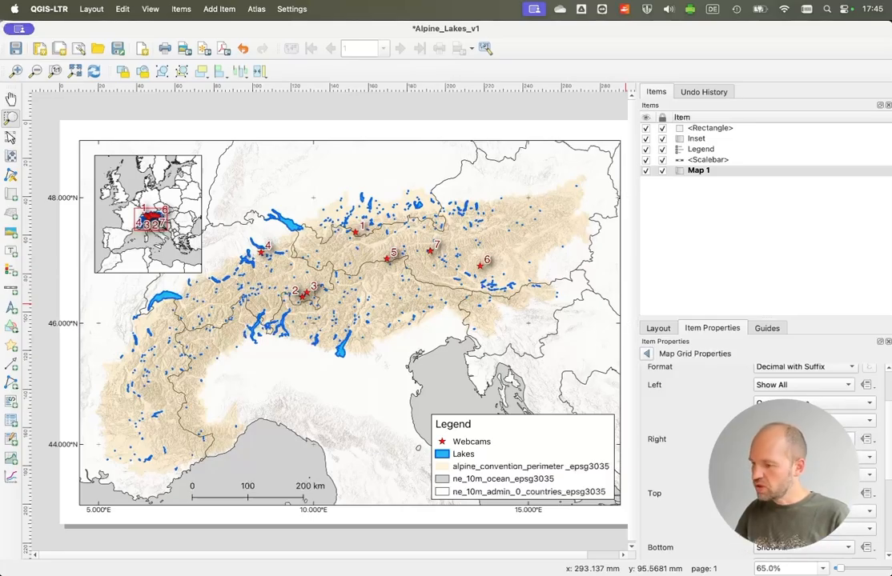
{"action": "scroll", "coordinate": [717, 433], "scroll_direction": "up", "scroll_amount": 3}
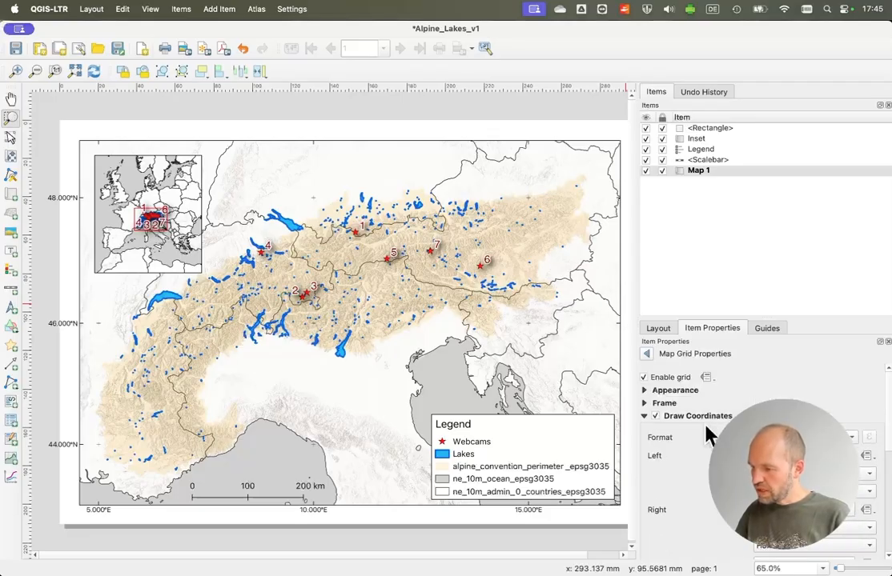
Step: Set the grid's coordinate precision to 0
{"action": "left_click", "coordinate": [645, 417]}
{"action": "left_click", "coordinate": [644, 417]}
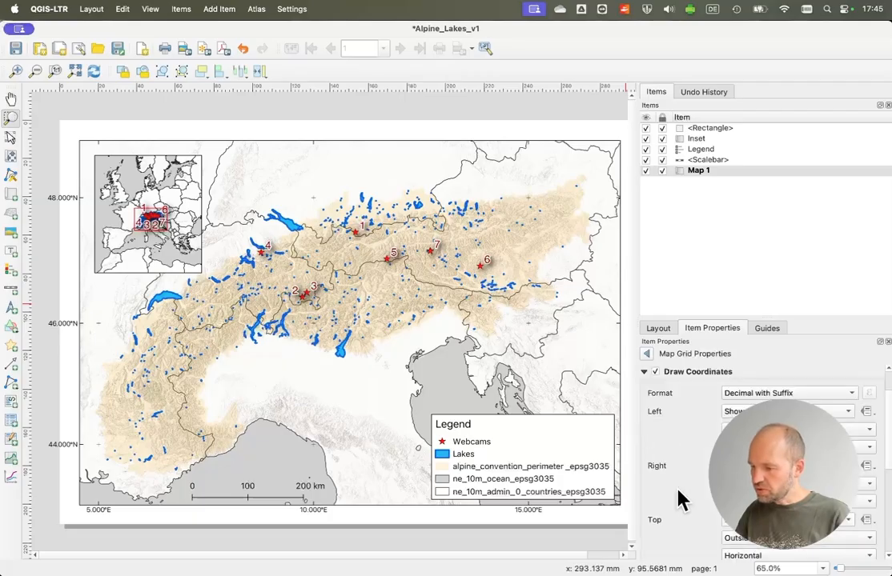
{"action": "scroll", "coordinate": [677, 498], "scroll_direction": "down", "scroll_amount": 5}
{"action": "scroll", "coordinate": [677, 503], "scroll_direction": "down", "scroll_amount": 3}
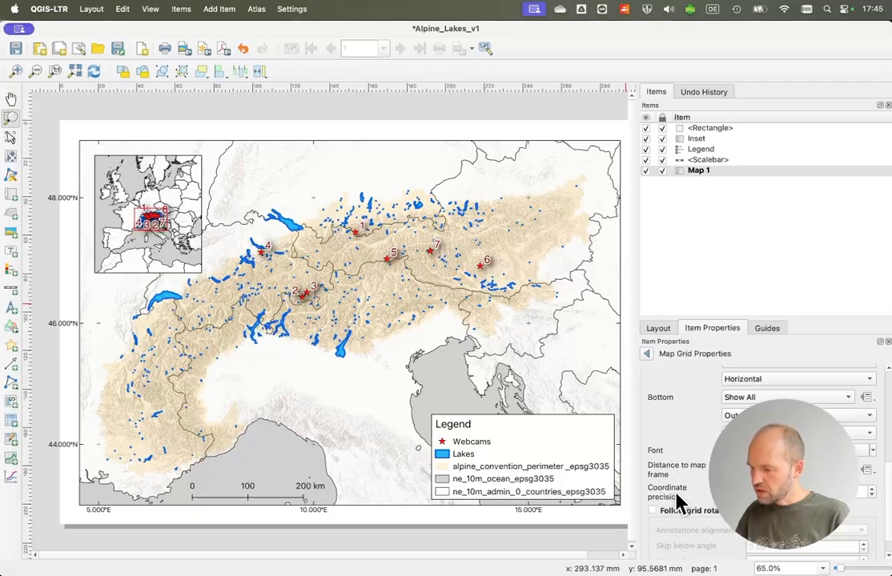
{"action": "type", "text": "0"}
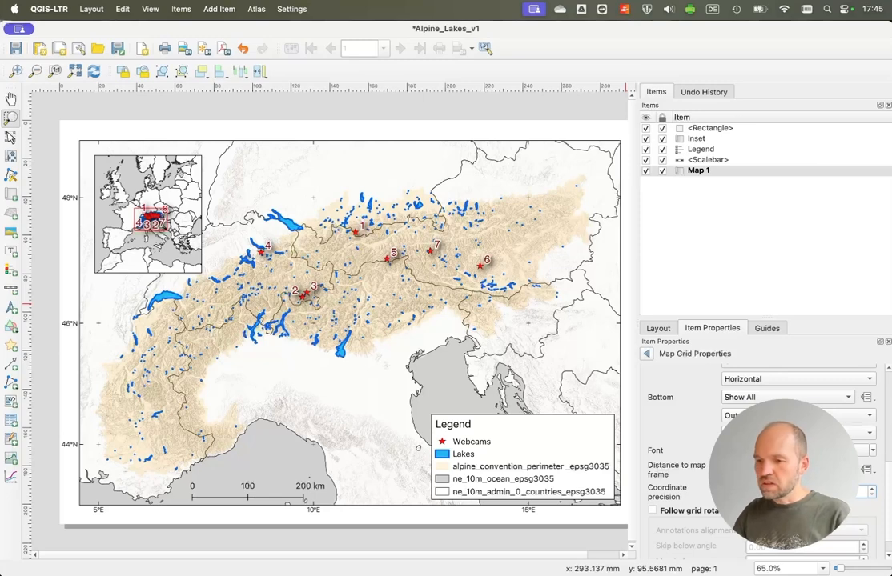
Step: Switch to Chrome to read the Lab 1 instructions for adding a title, and return to the QGIS layout
{"action": "left_click", "coordinate": [660, 333]}
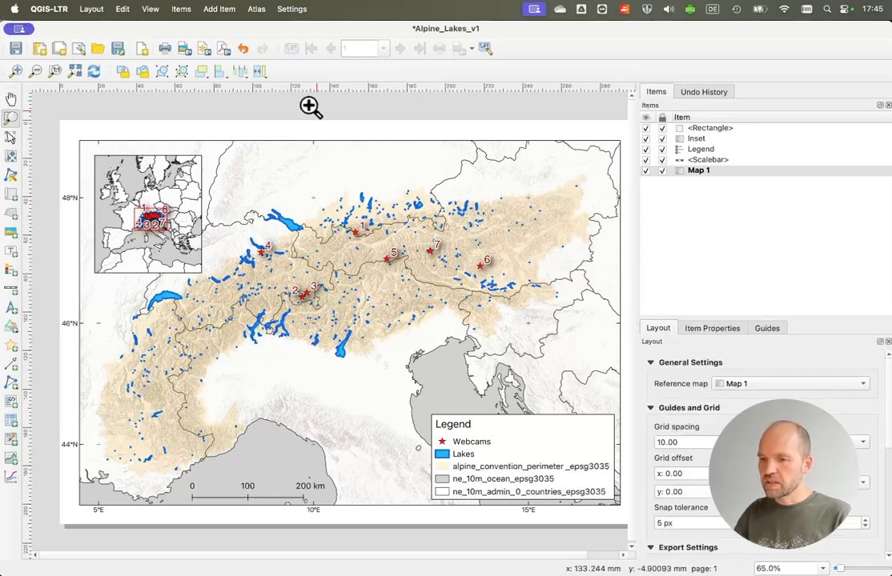
{"action": "left_click", "coordinate": [219, 9]}
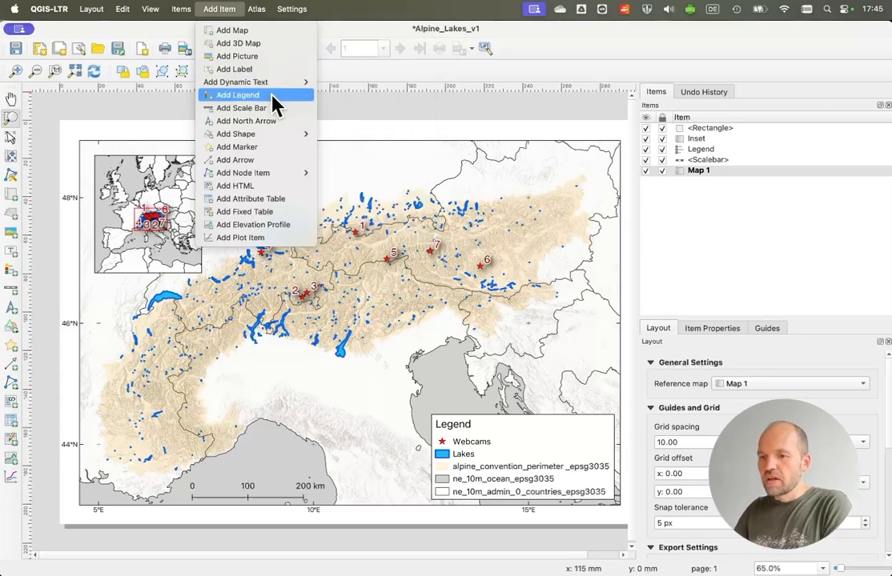
{"action": "mouse_move", "coordinate": [275, 85]}
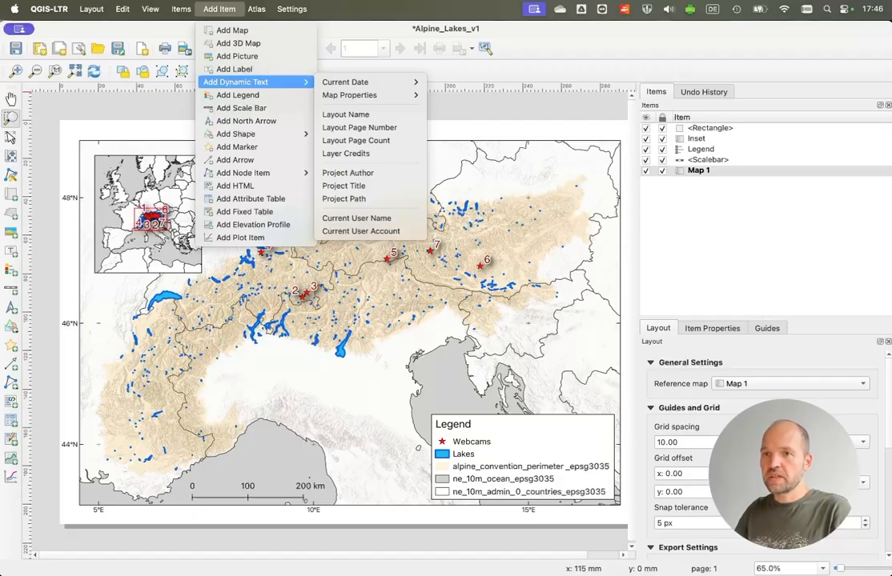
{"action": "key", "text": "super+Tab"}
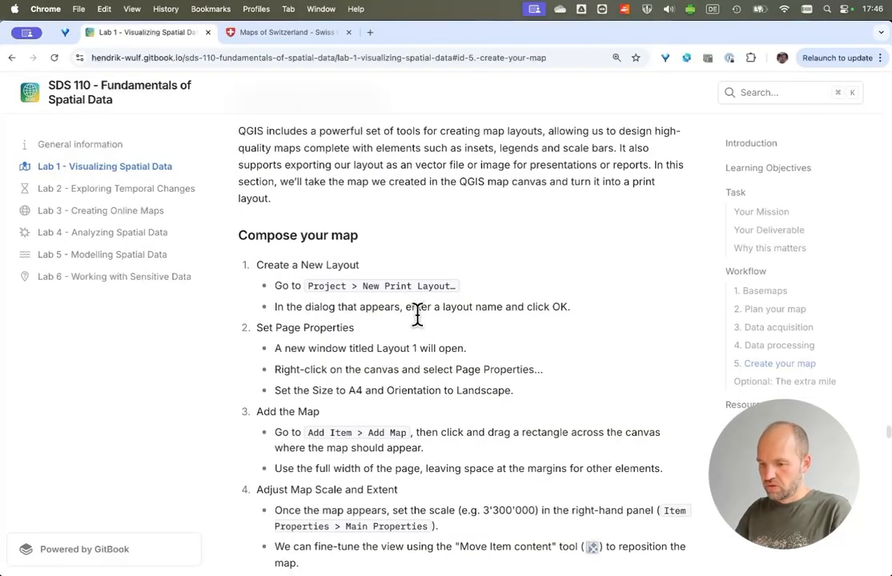
{"action": "scroll", "coordinate": [417, 313], "scroll_direction": "down", "scroll_amount": 5}
{"action": "scroll", "coordinate": [416, 315], "scroll_direction": "down", "scroll_amount": 2}
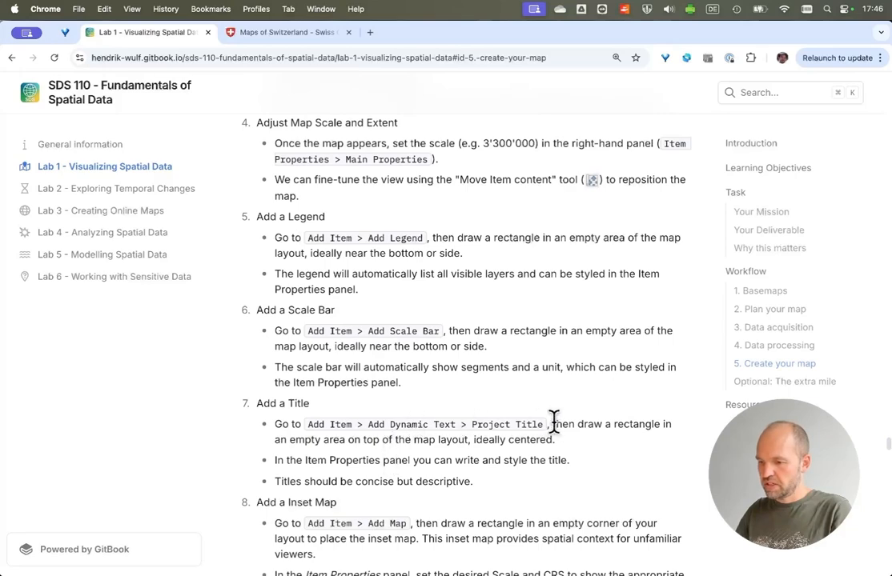
{"action": "key", "text": "super+Tab"}
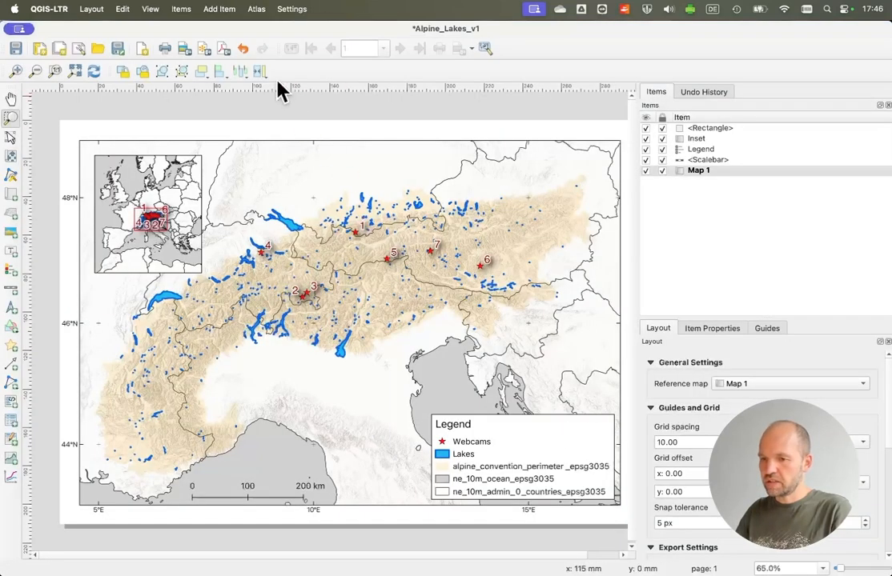
Step: Add a Project Title dynamic text label about 86 mm wide and 10 mm high, centred above the main map
{"action": "left_click", "coordinate": [221, 9]}
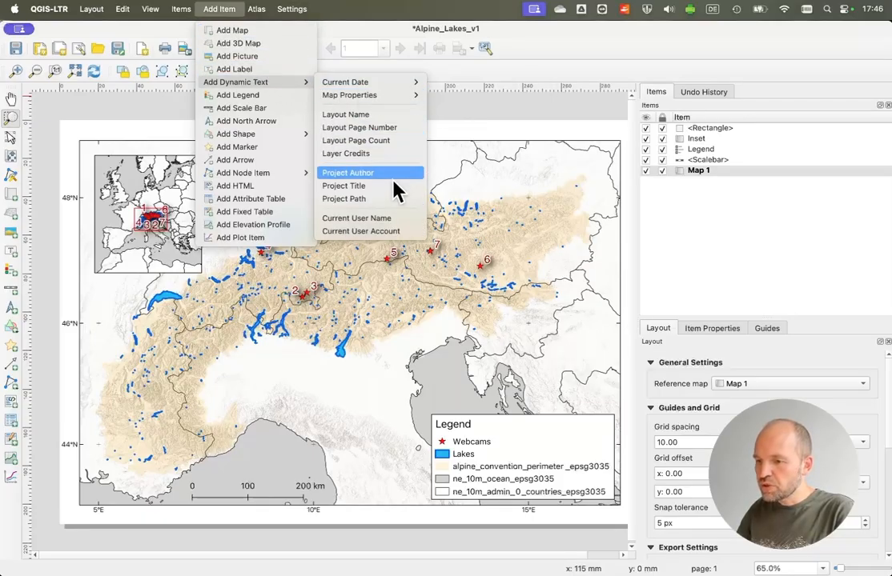
{"action": "left_click", "coordinate": [392, 187]}
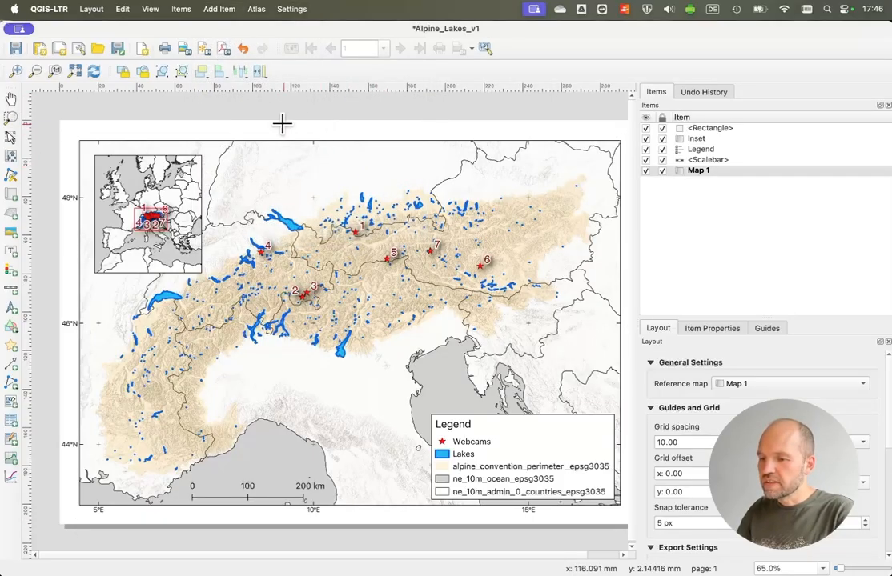
{"action": "left_click_drag", "start_coordinate": [267, 122], "coordinate": [375, 136]}
{"action": "left_click_drag", "start_coordinate": [421, 139], "coordinate": [428, 140]}
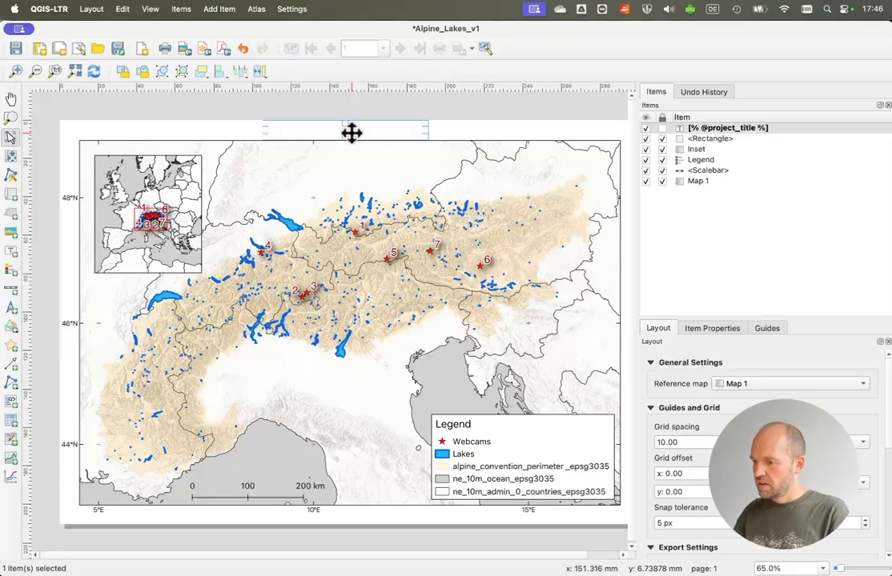
Step: Rename the project title label item as Title
{"action": "left_click", "coordinate": [696, 129]}
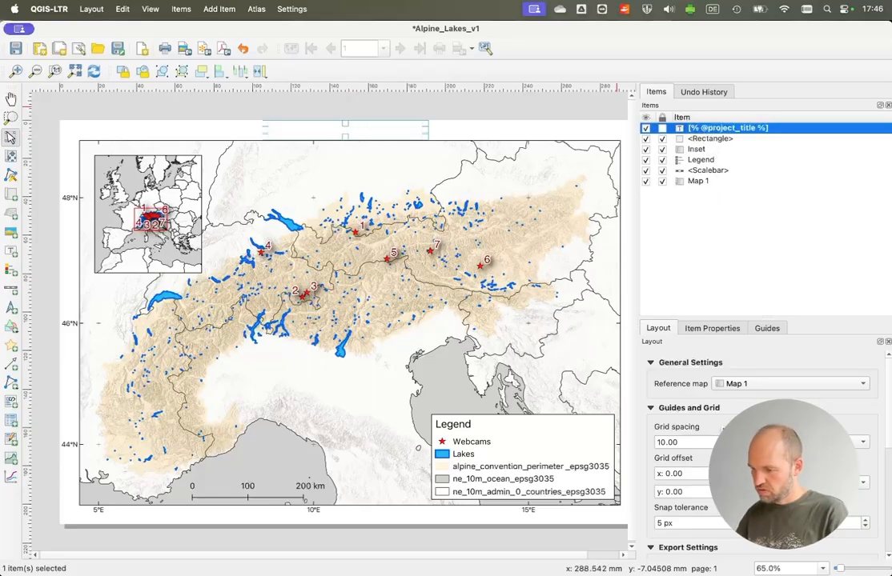
{"action": "scroll", "coordinate": [711, 426], "scroll_direction": "down", "scroll_amount": 6}
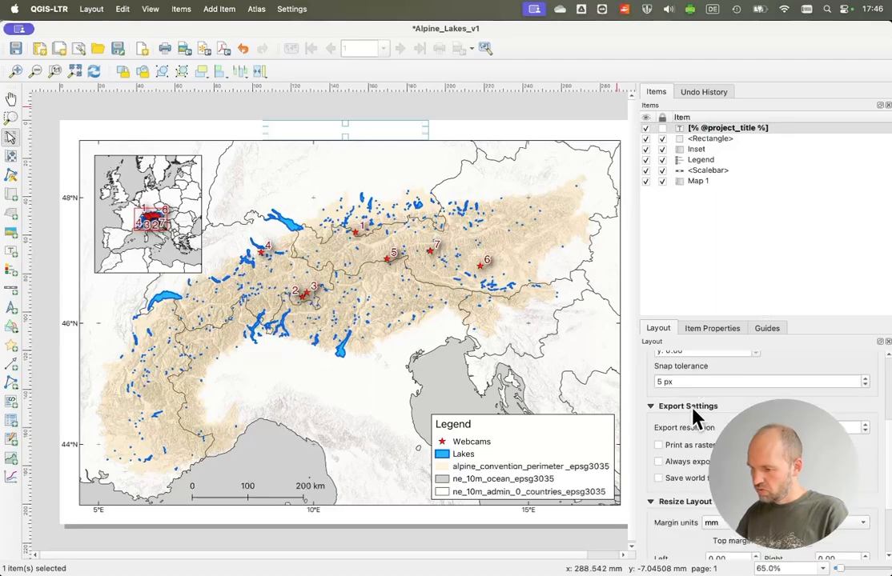
{"action": "scroll", "coordinate": [699, 430], "scroll_direction": "up", "scroll_amount": 6}
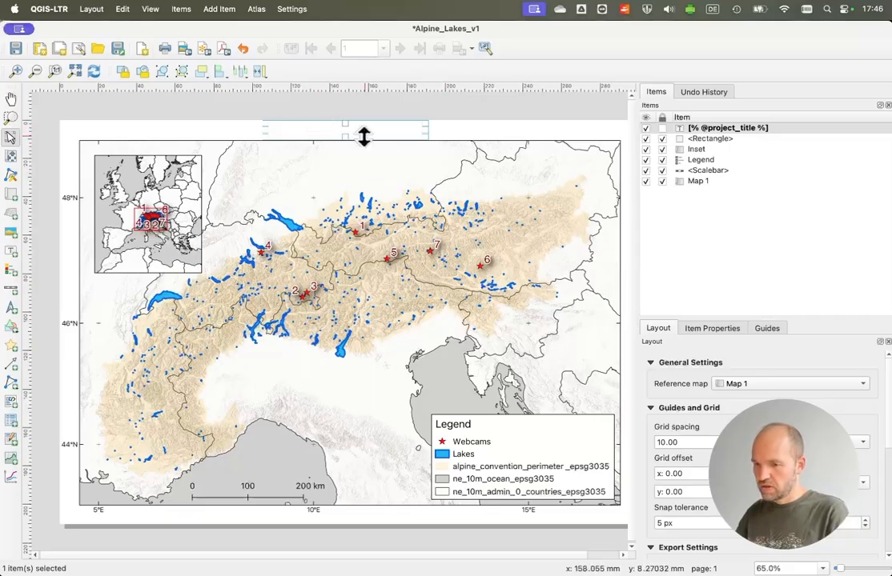
{"action": "double_click", "coordinate": [704, 128]}
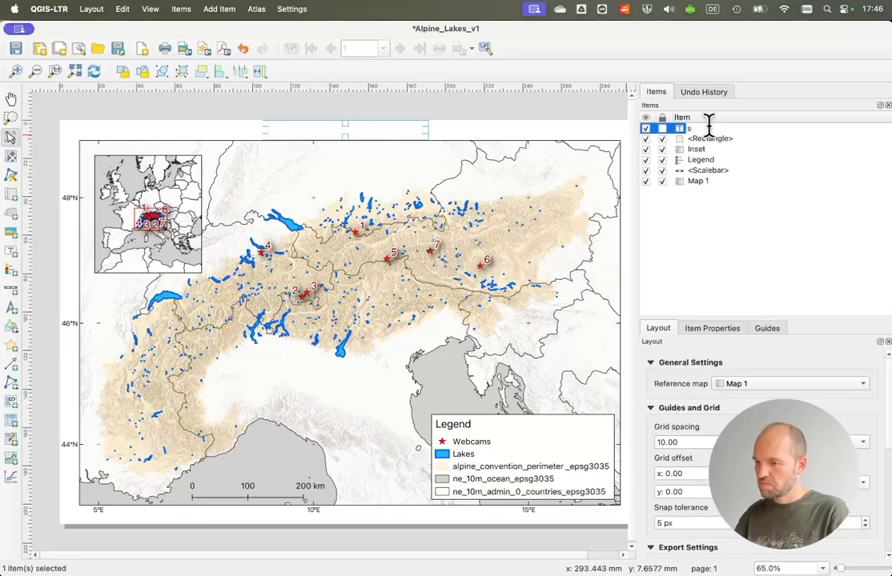
{"action": "type", "text": "Al"}
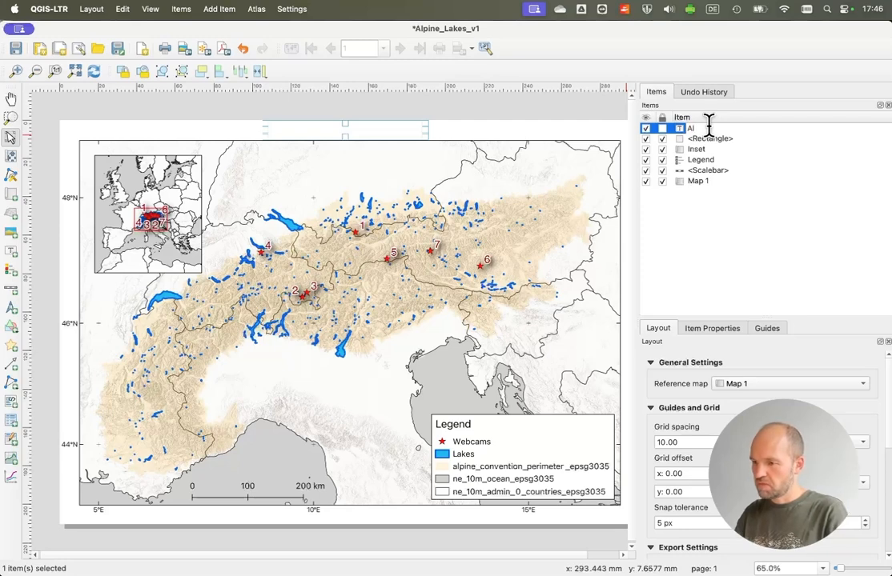
{"action": "key", "text": "BackSpace"}
{"action": "key", "text": "BackSpace"}
{"action": "type", "text": "Ti"}
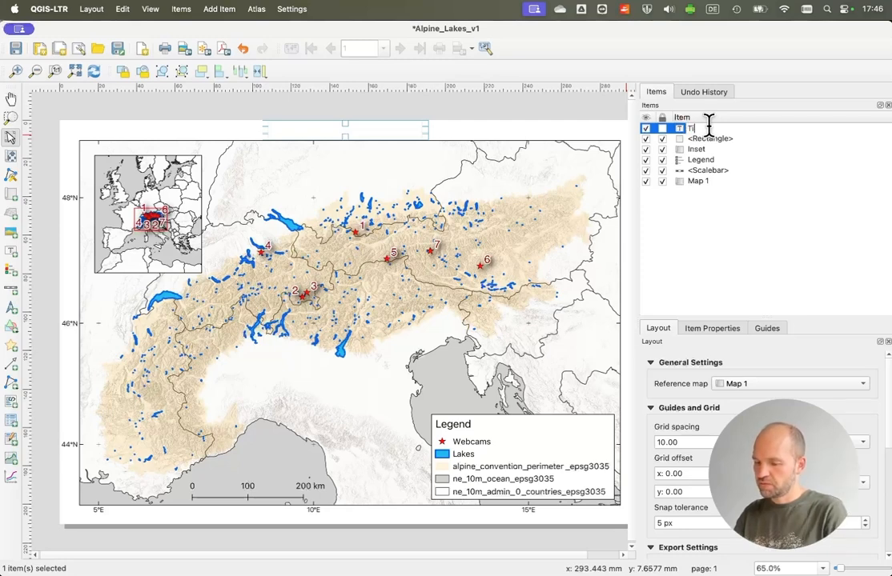
{"action": "type", "text": "tle"}
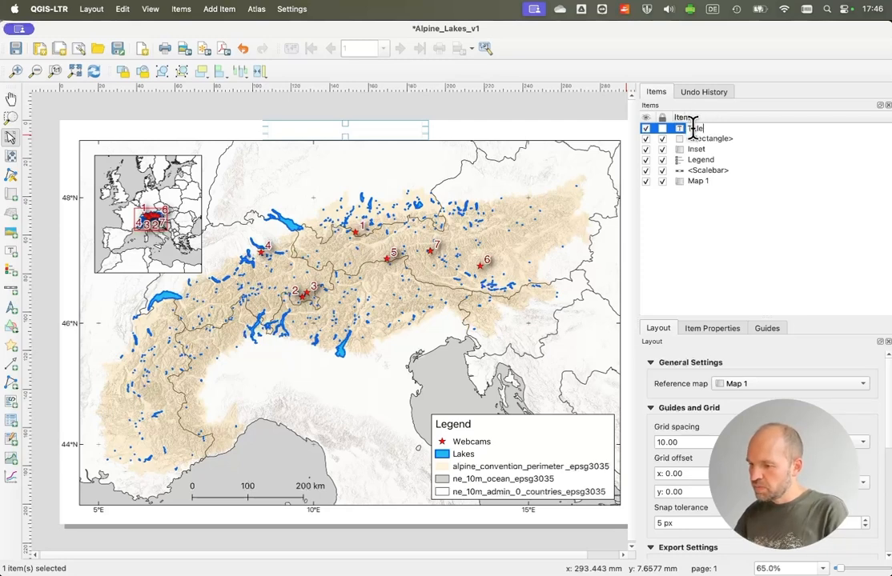
{"action": "key", "text": "Return"}
Step: Replace the title label's project title expression with the text Alpine Lakes
{"action": "left_click", "coordinate": [713, 329]}
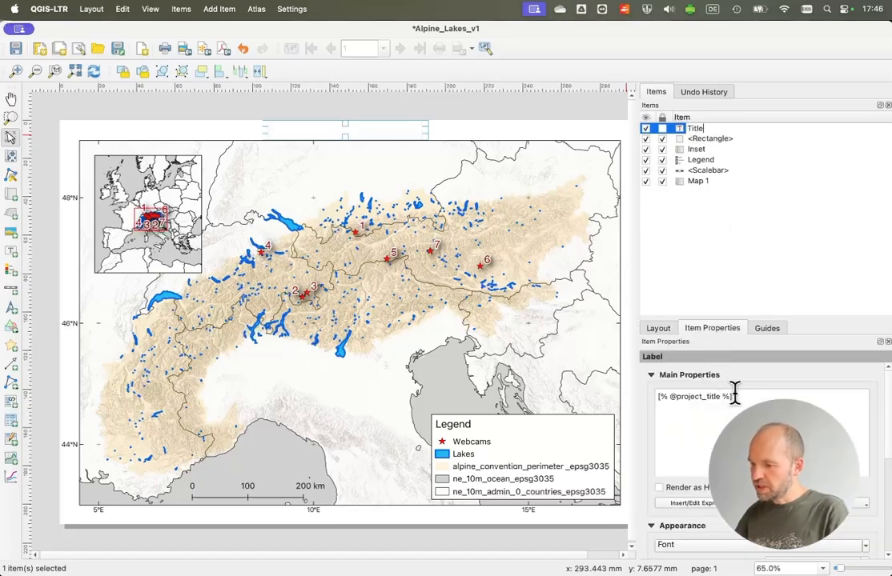
{"action": "left_click_drag", "start_coordinate": [732, 396], "coordinate": [604, 390]}
{"action": "type", "text": "Alpine Lakes"}
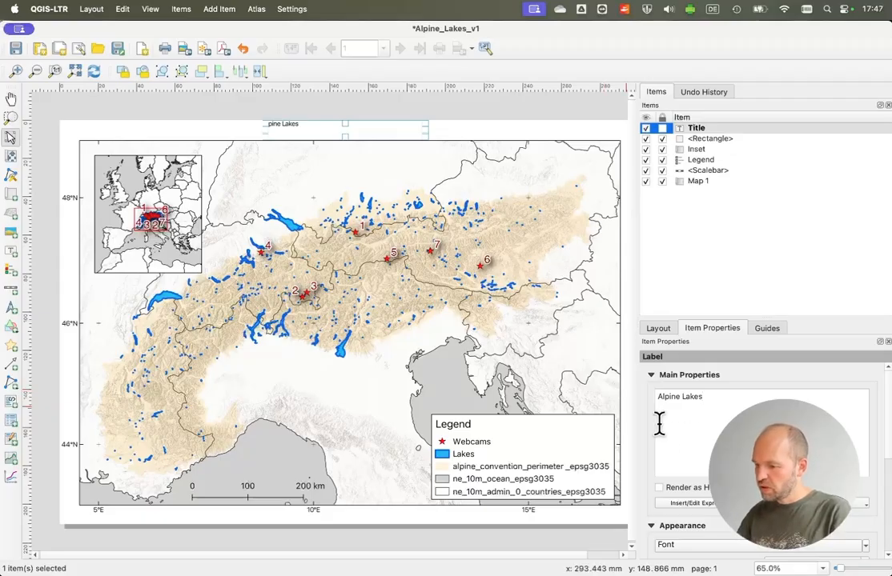
Step: Examine the title label's appearance, alignment, position and size settings
{"action": "scroll", "coordinate": [649, 484], "scroll_direction": "down", "scroll_amount": 3}
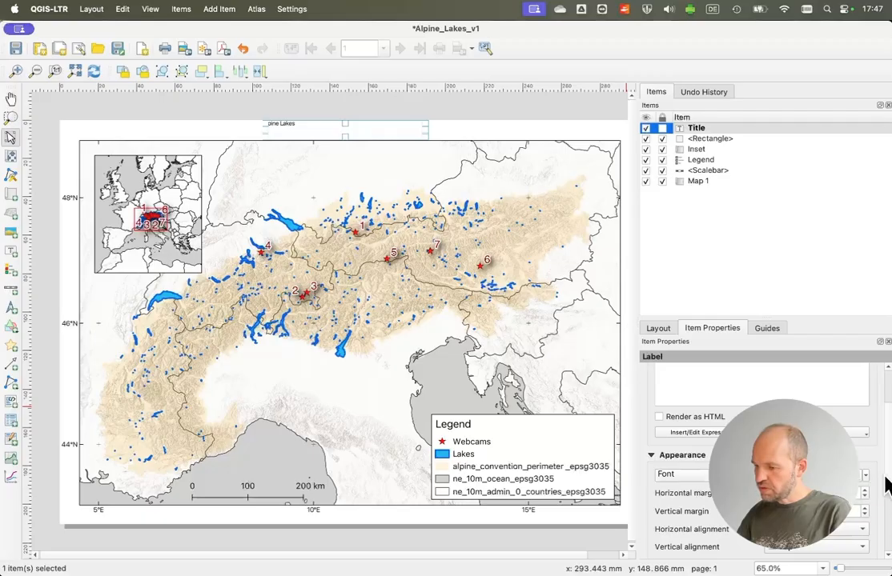
{"action": "scroll", "coordinate": [879, 484], "scroll_direction": "down", "scroll_amount": 5}
{"action": "scroll", "coordinate": [886, 485], "scroll_direction": "down", "scroll_amount": 1}
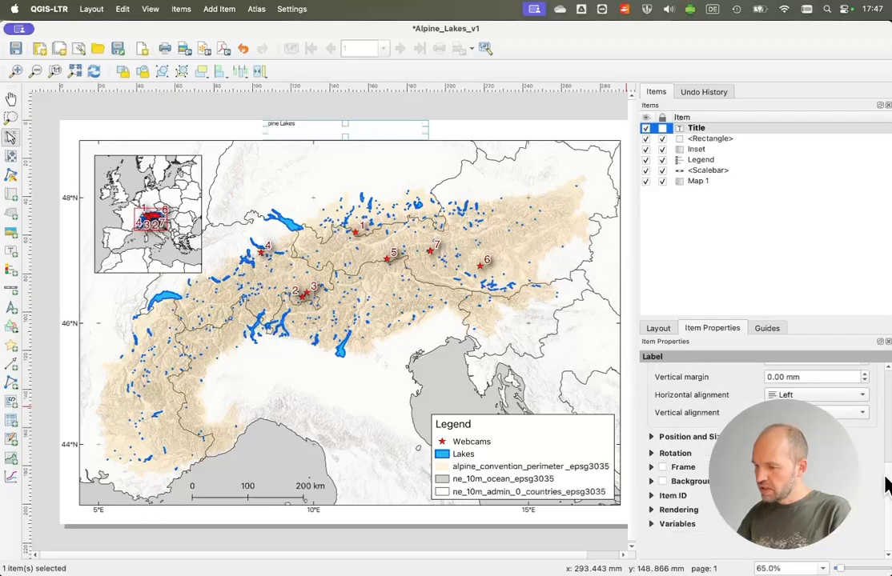
{"action": "left_click", "coordinate": [506, 135]}
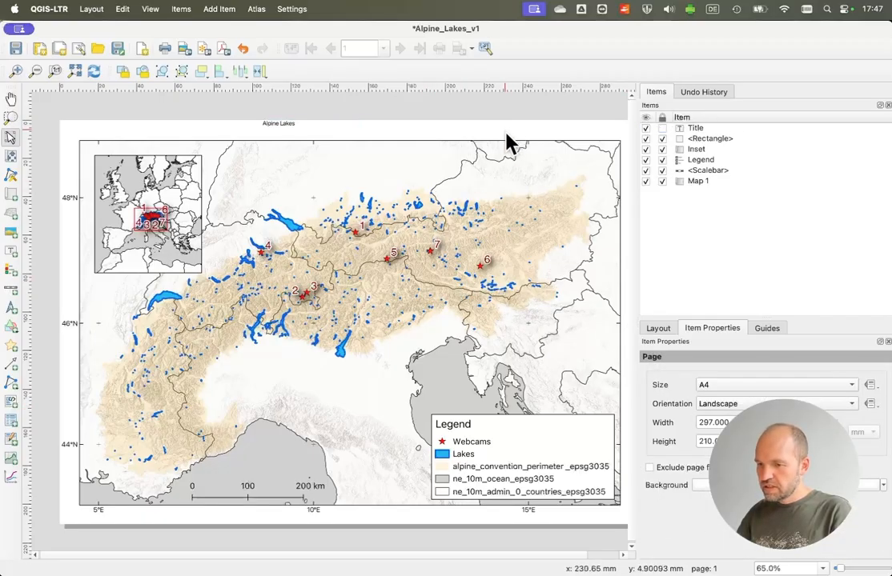
{"action": "left_click", "coordinate": [283, 126]}
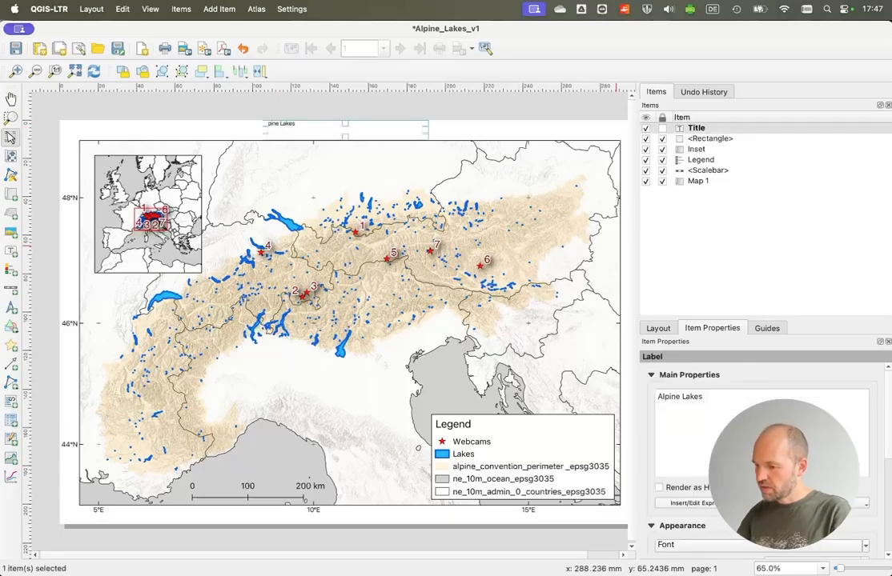
{"action": "scroll", "coordinate": [653, 552], "scroll_direction": "down", "scroll_amount": 4}
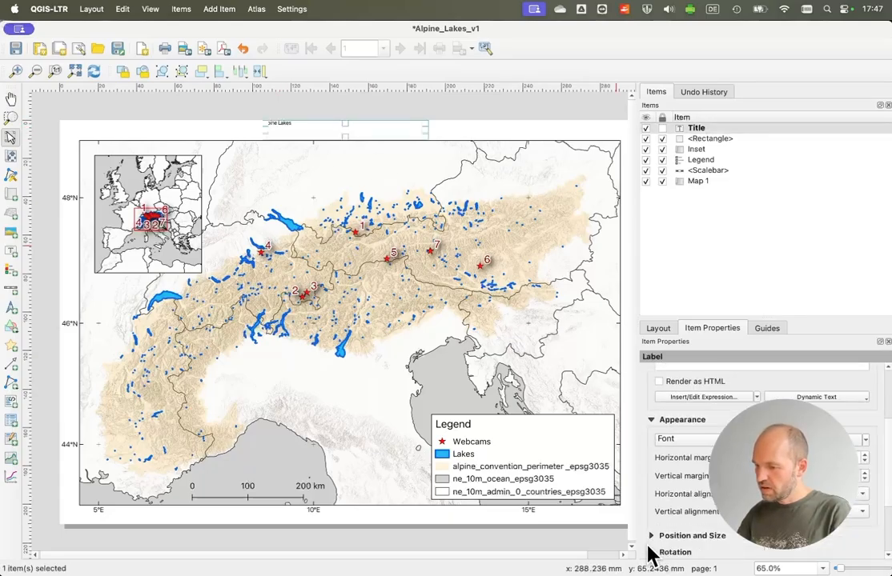
{"action": "scroll", "coordinate": [652, 553], "scroll_direction": "down", "scroll_amount": 4}
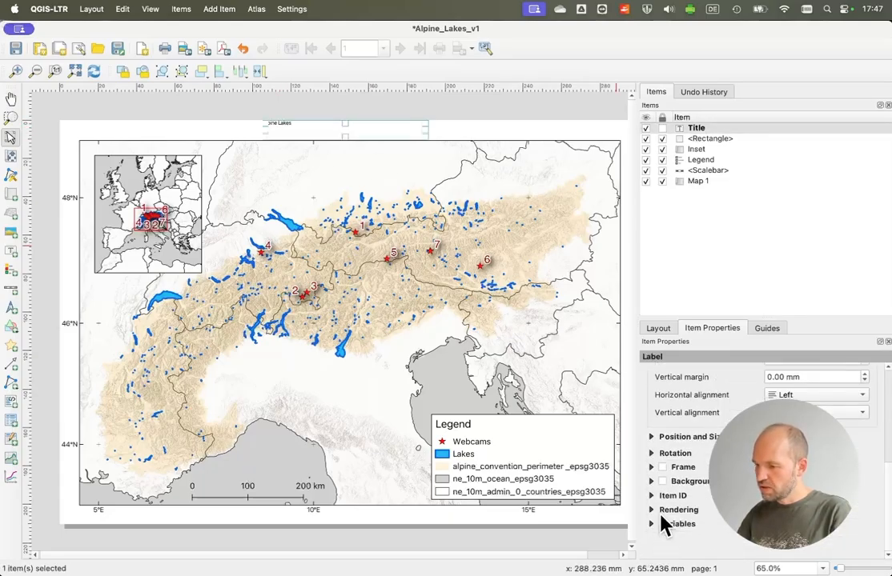
{"action": "left_click", "coordinate": [652, 438]}
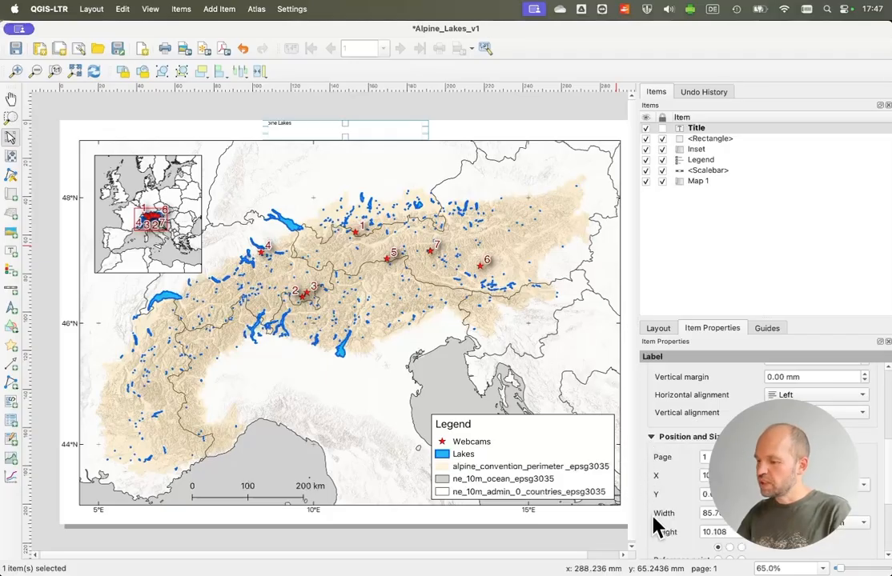
{"action": "scroll", "coordinate": [656, 529], "scroll_direction": "down", "scroll_amount": 3}
{"action": "scroll", "coordinate": [658, 541], "scroll_direction": "down", "scroll_amount": 3}
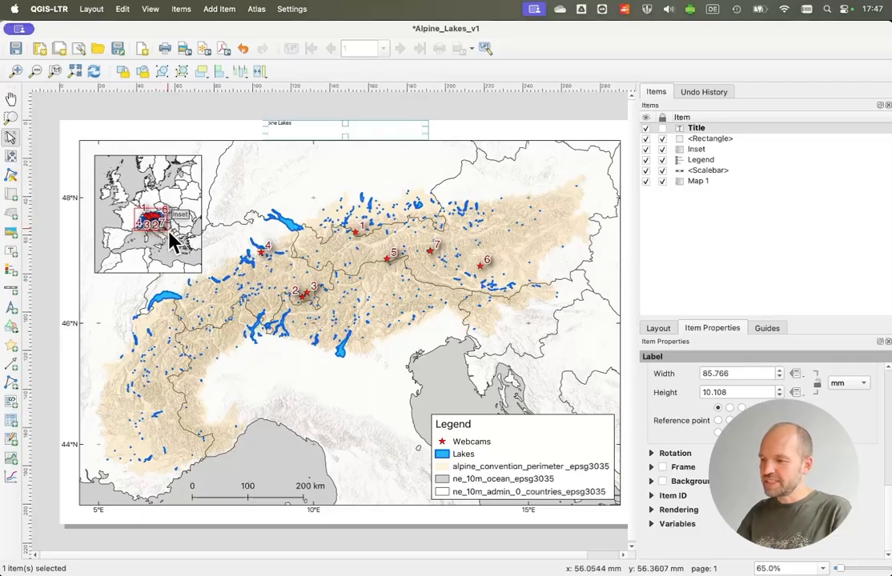
Step: Lock the Title item and unlock the Inset map item in the layout
{"action": "left_click", "coordinate": [721, 172]}
{"action": "left_click", "coordinate": [721, 150]}
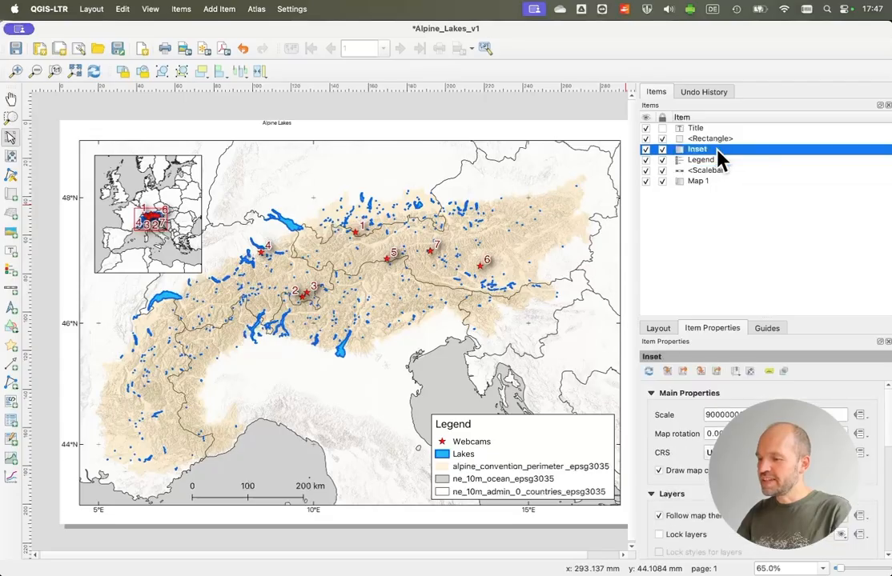
{"action": "left_click", "coordinate": [661, 128]}
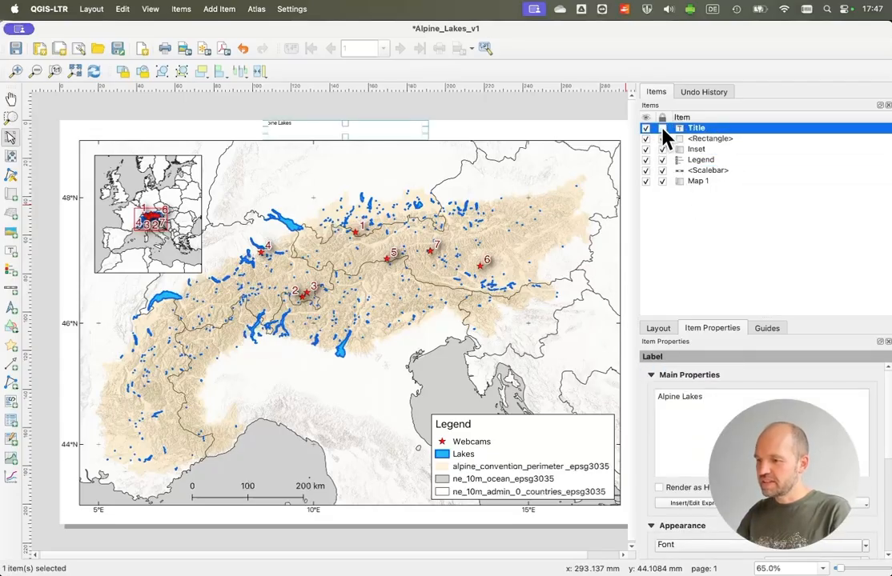
{"action": "left_click", "coordinate": [662, 128]}
{"action": "left_click", "coordinate": [682, 150]}
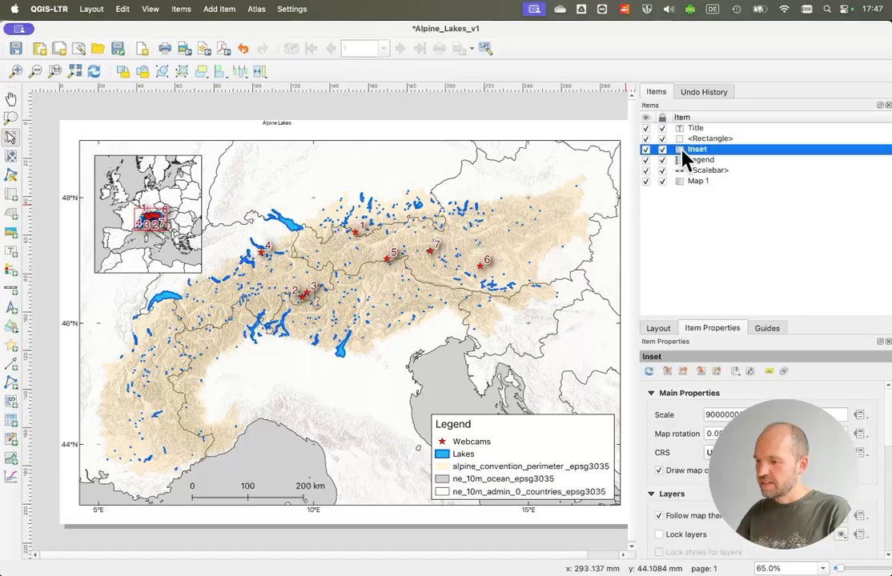
{"action": "left_click", "coordinate": [663, 149]}
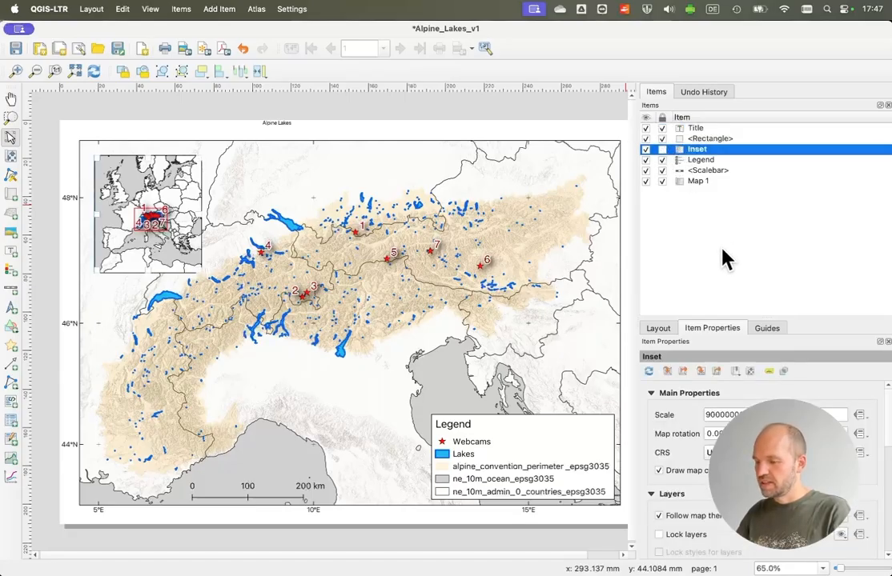
Step: Hide the webcam_locations_epsg3035 and Hydrolakes_AlpineConvention_epsg3035 layers in the main project window and refresh the layout's Inset map
{"action": "key", "text": "super+grave"}
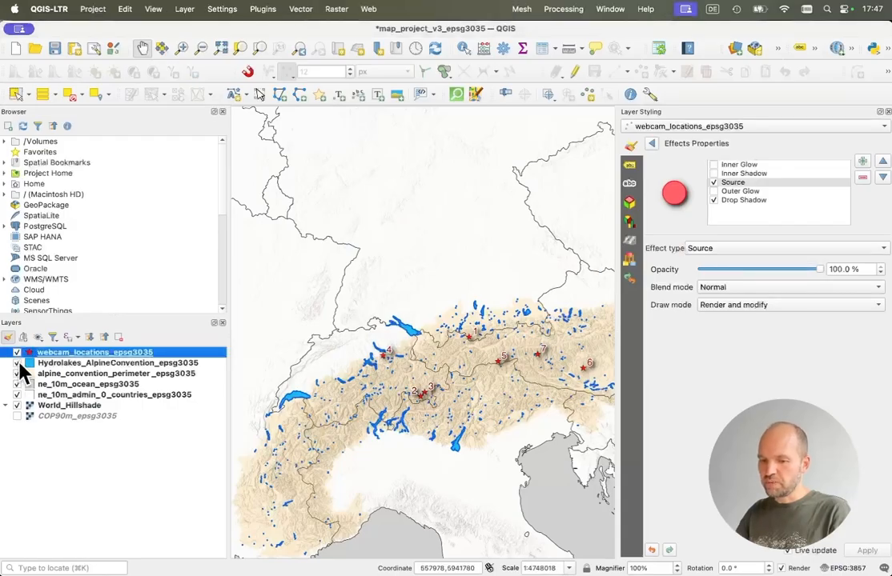
{"action": "left_click", "coordinate": [16, 352]}
{"action": "left_click", "coordinate": [17, 363]}
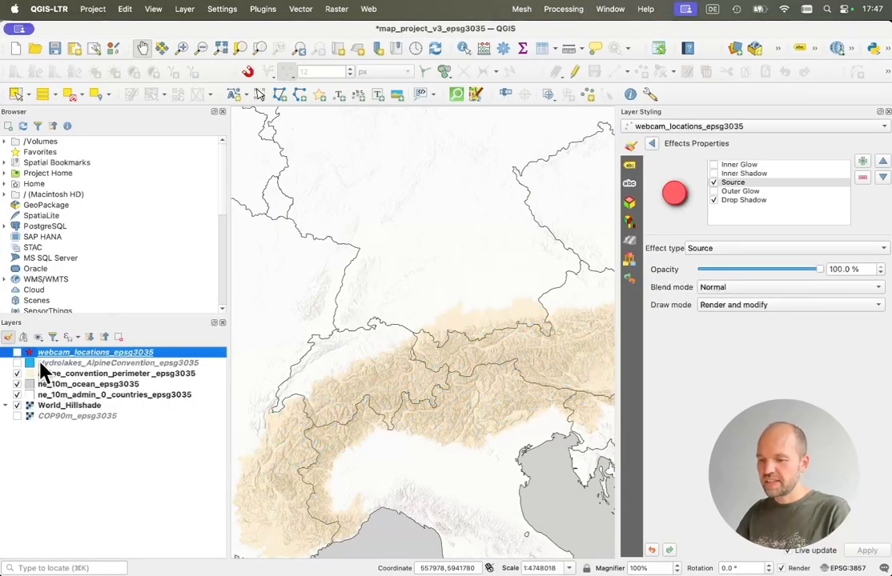
{"action": "key", "text": "super+grave"}
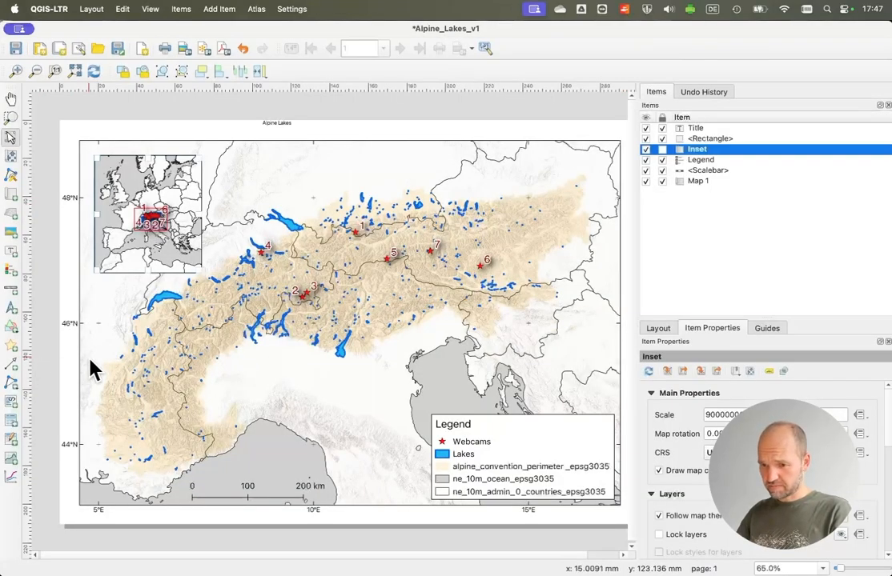
{"action": "left_click", "coordinate": [648, 373]}
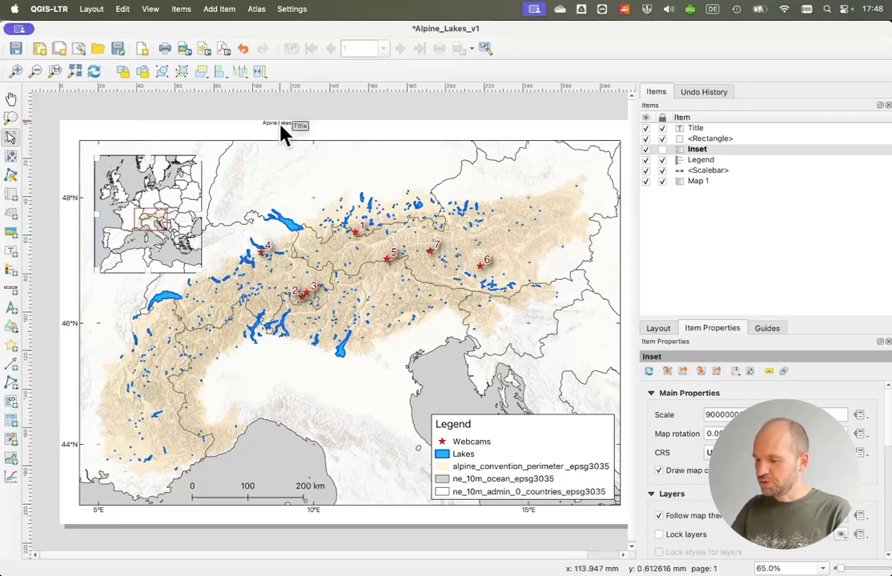
Step: Examine the file formats available for exporting the layout as an image
{"action": "left_click", "coordinate": [91, 11]}
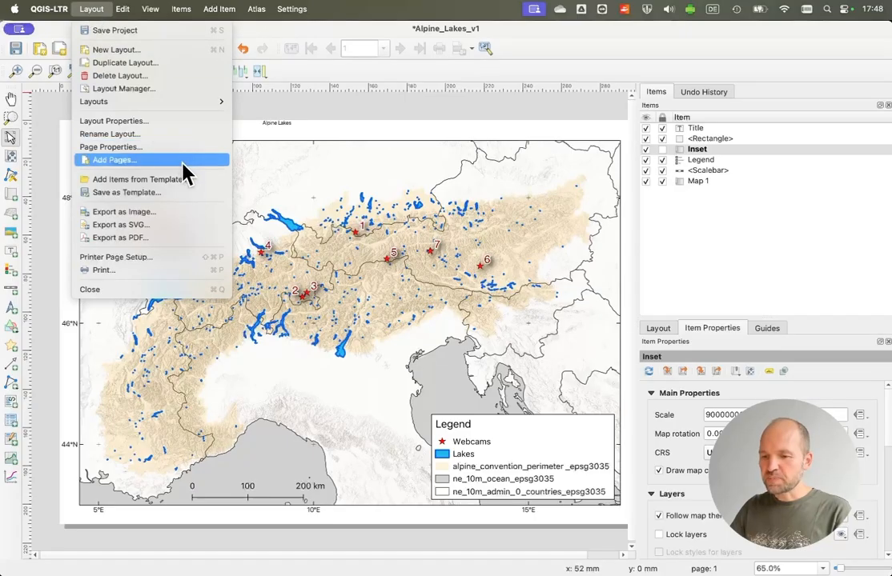
{"action": "left_click", "coordinate": [186, 218]}
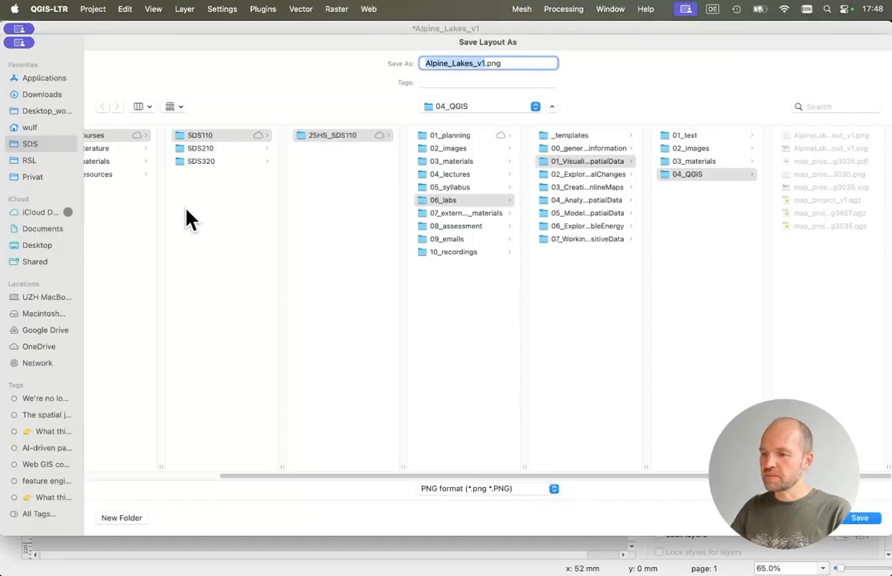
{"action": "left_click", "coordinate": [490, 491]}
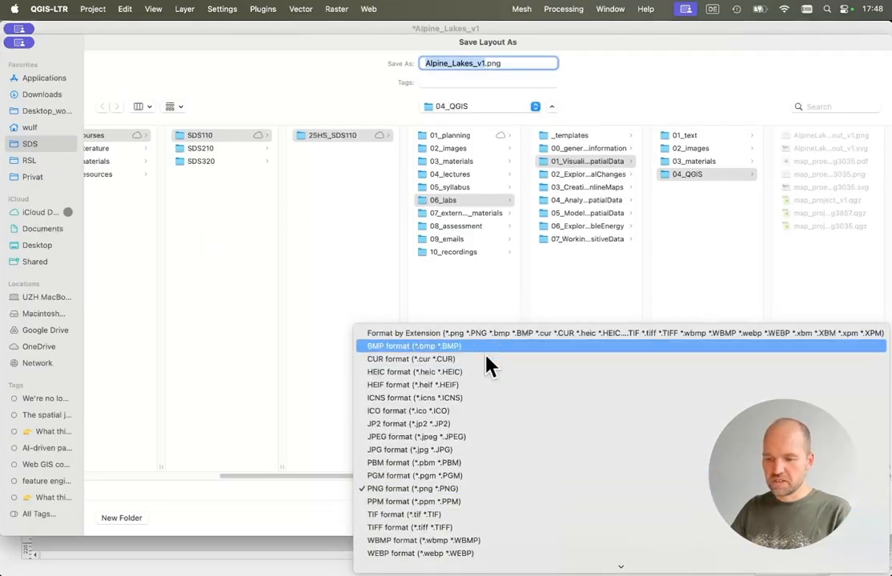
{"action": "left_click", "coordinate": [332, 516]}
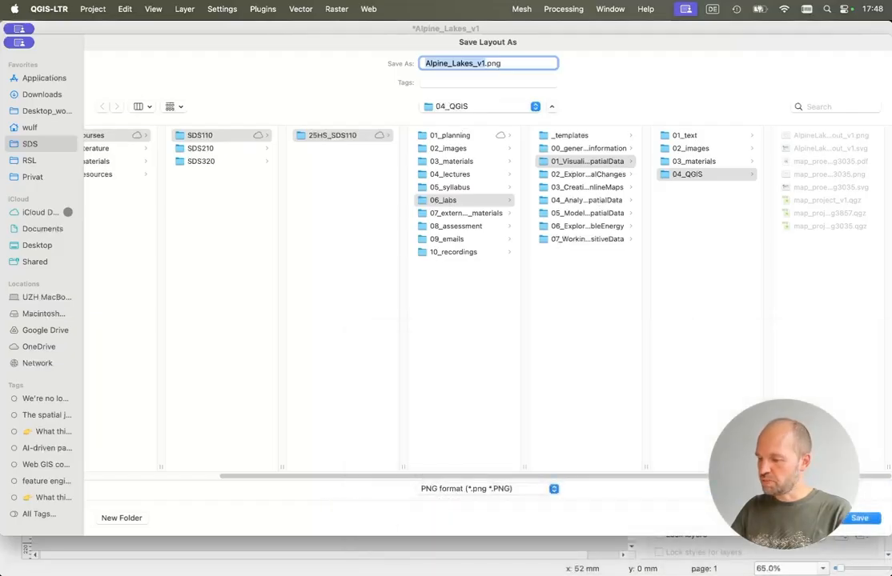
{"action": "left_click", "coordinate": [812, 518]}
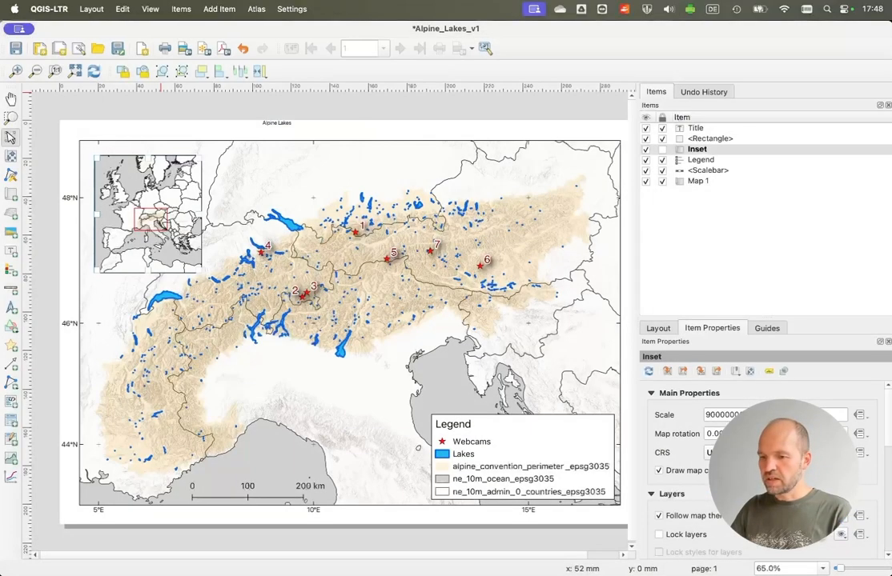